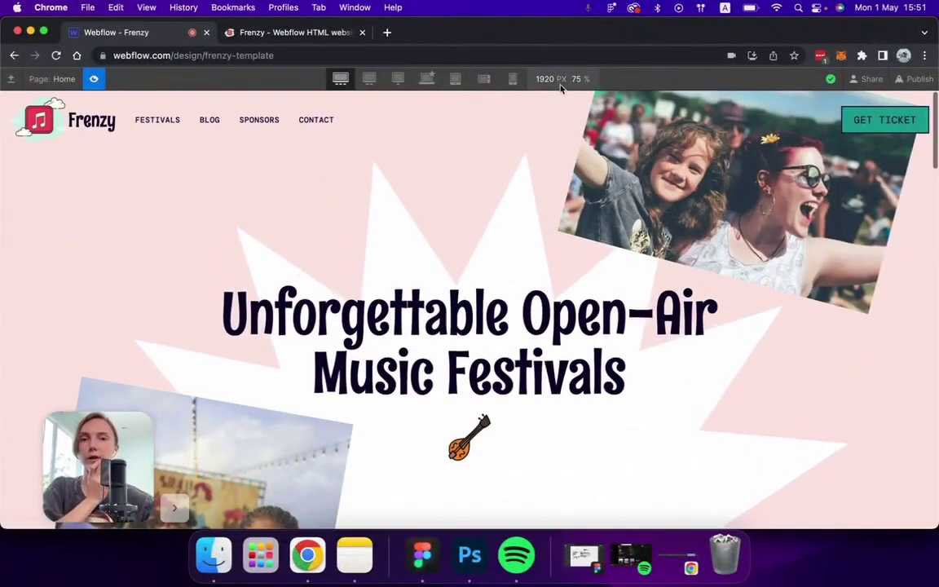
Preview the home page at a canvas width of 2560 px and check the hero, the Upcoming Festivals banner and the festival cards.
click(557, 79)
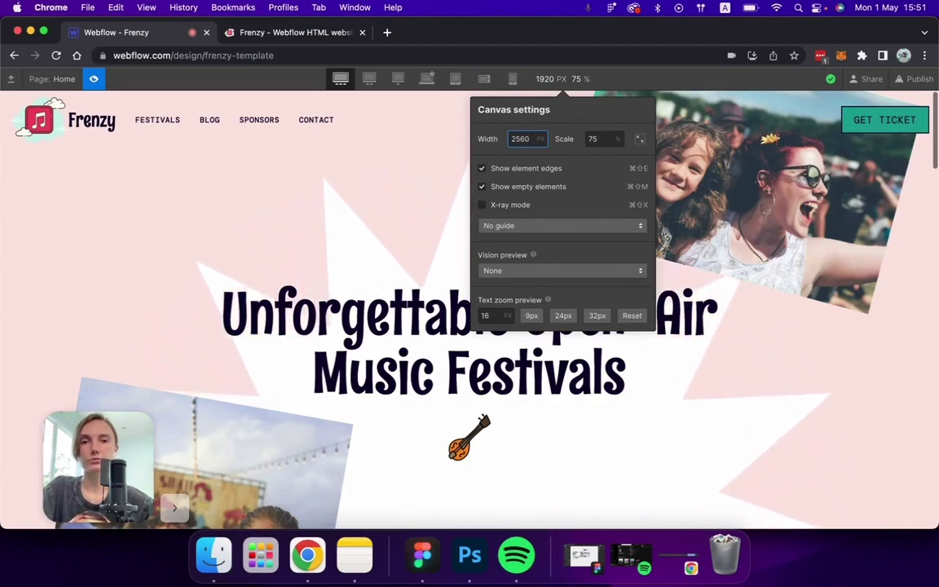
key(Return)
click(290, 172)
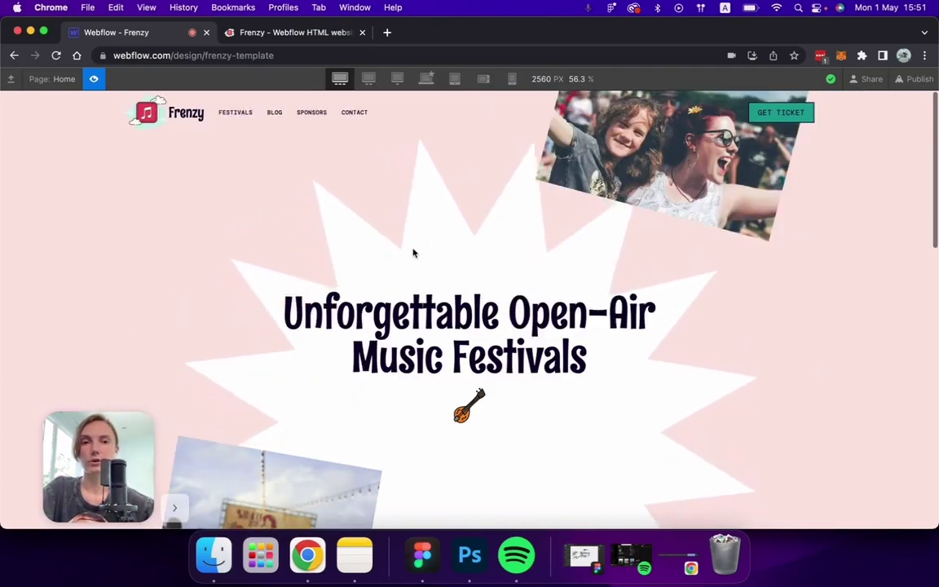
scroll(413, 249, down, 2)
scroll(413, 251, down, 7)
scroll(413, 252, up, 9)
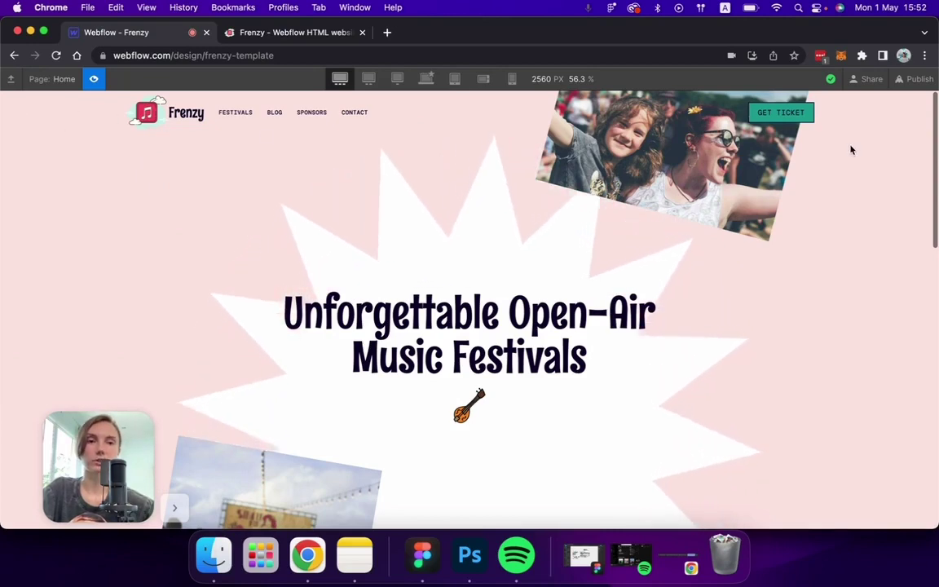
scroll(803, 179, down, 3)
scroll(803, 179, down, 6)
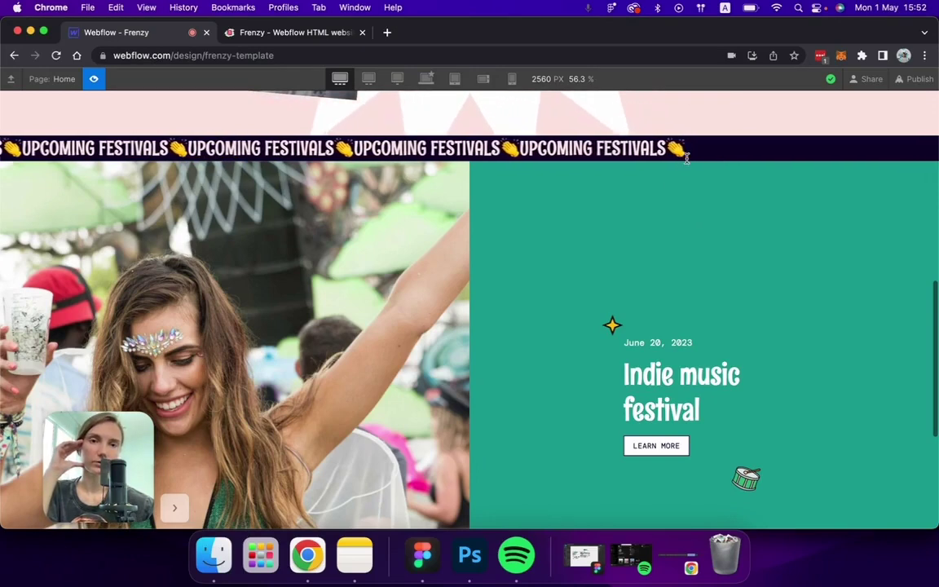
scroll(440, 317, down, 5)
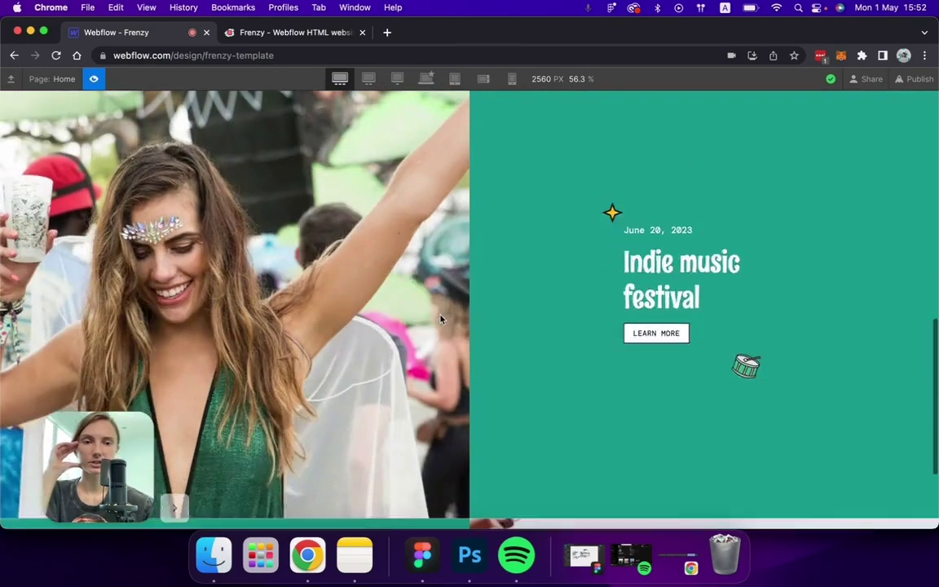
key(super+shift+p)
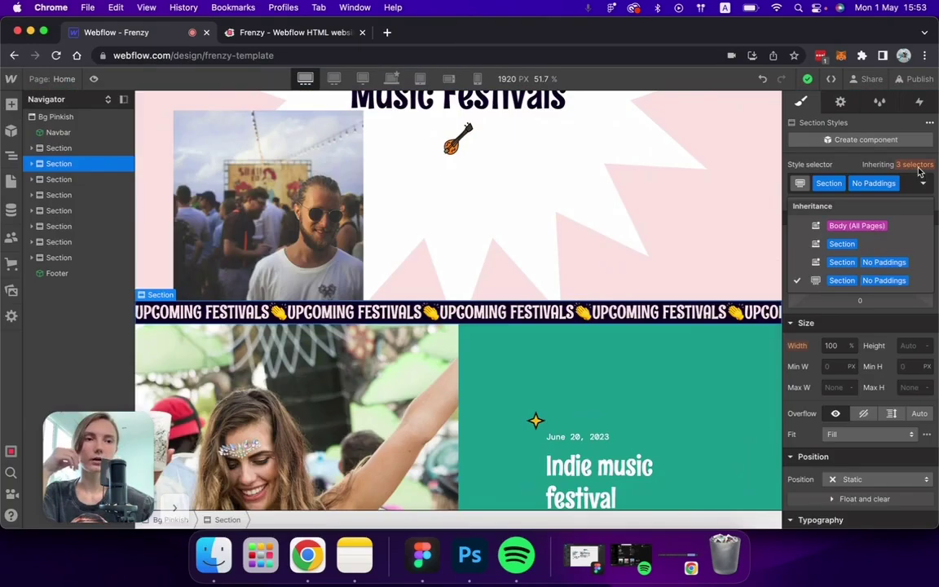
Set the base Section class to a maximum width of 1920 px and centre it with auto side margins.
click(843, 245)
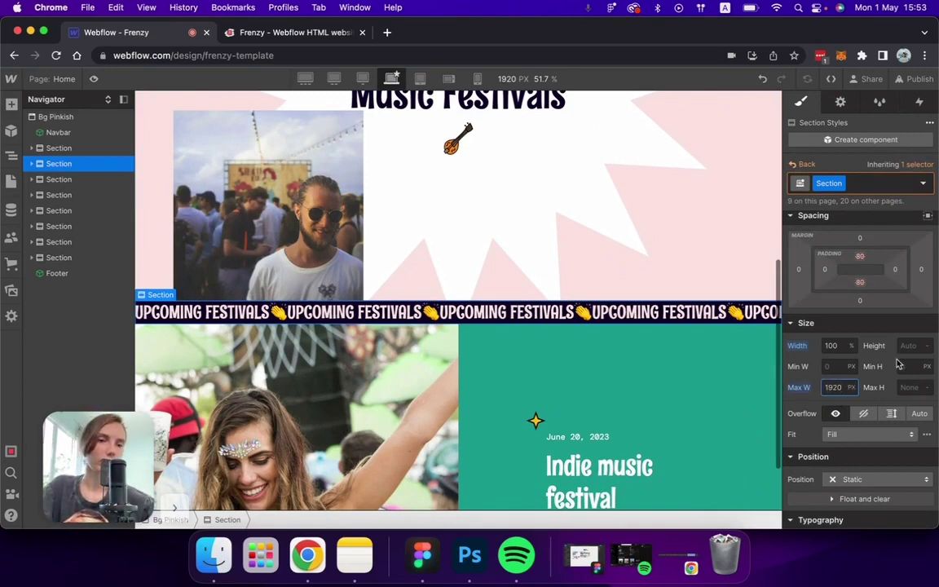
scroll(898, 364, up, 4)
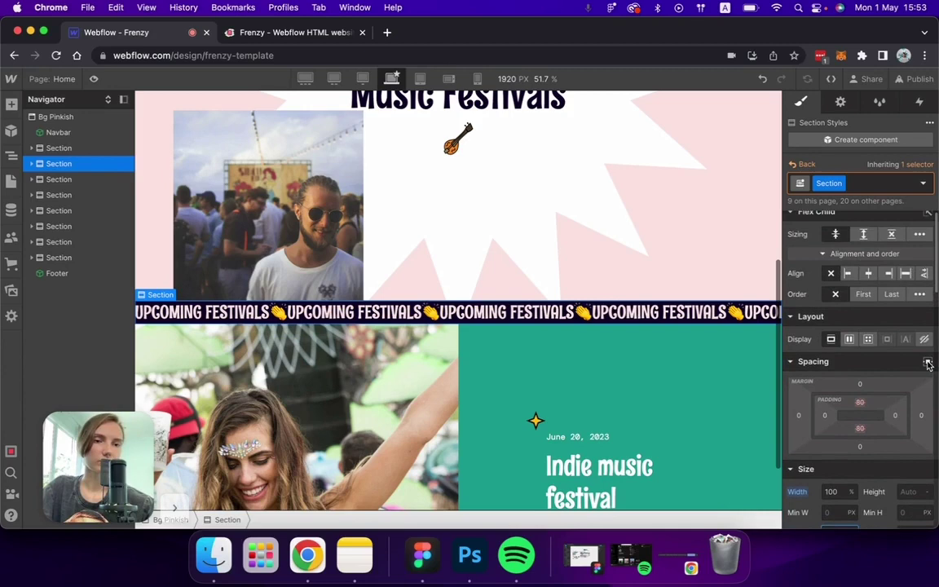
click(927, 363)
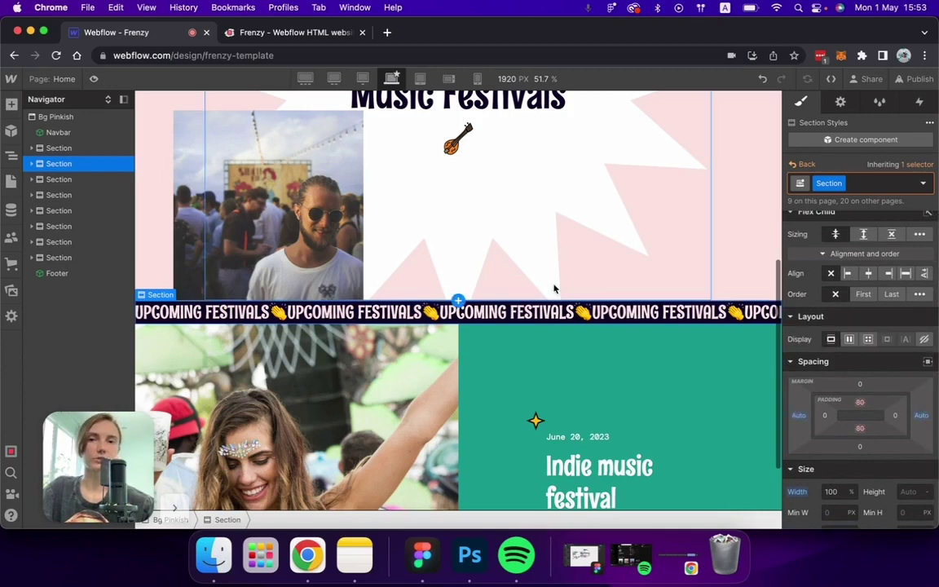
Preview the page at the largest desktop breakpoint with the canvas width set to 2560 px.
click(92, 78)
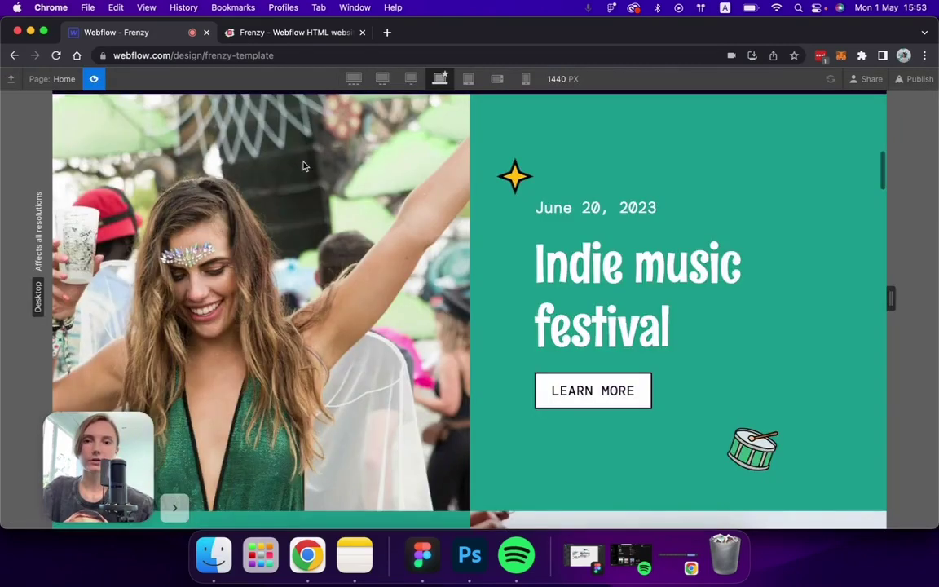
click(340, 78)
scroll(419, 329, down, 5)
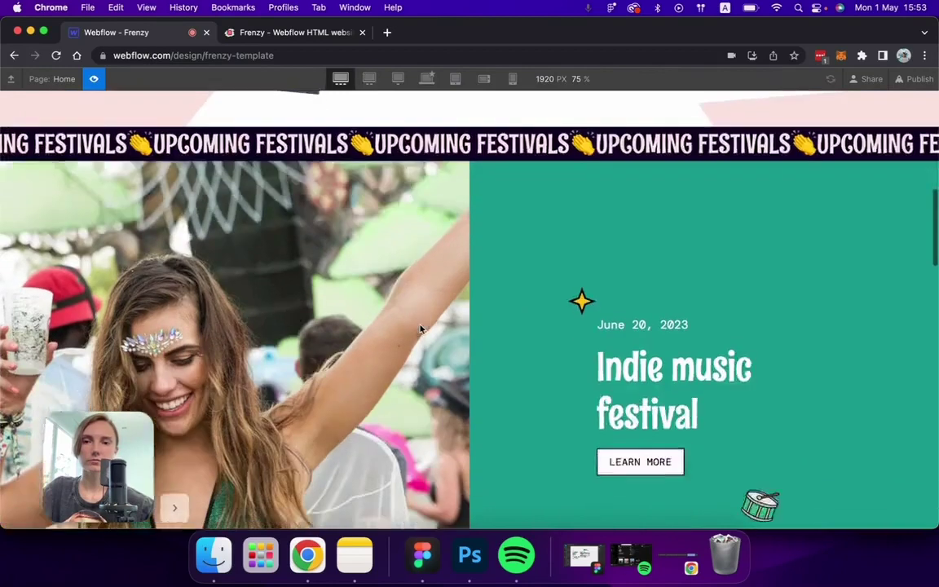
scroll(446, 243, up, 2)
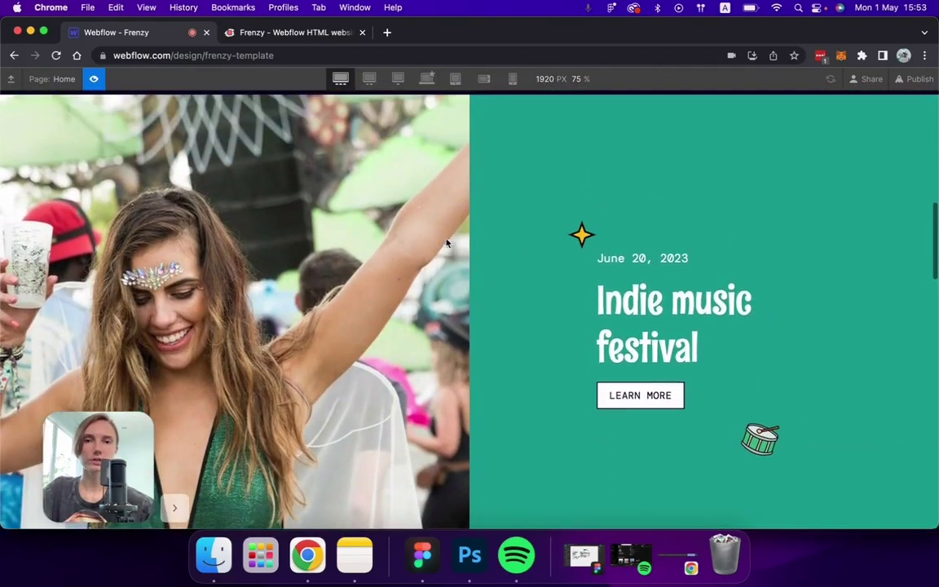
click(559, 79)
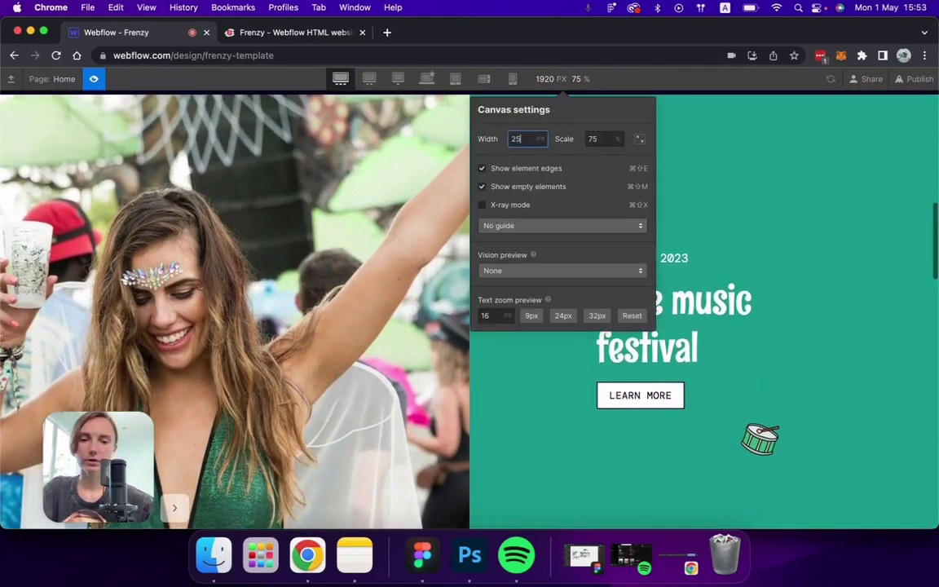
text(2560)
key(Return)
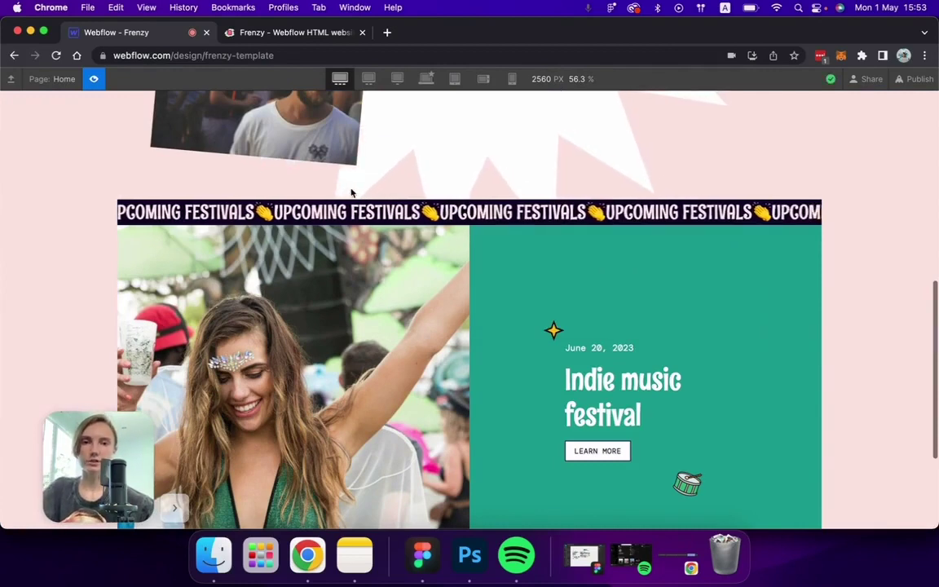
Examine how the width-limited sections line up at 2560 px, from the Upcoming Festivals banner down to the footer.
scroll(522, 229, up, 4)
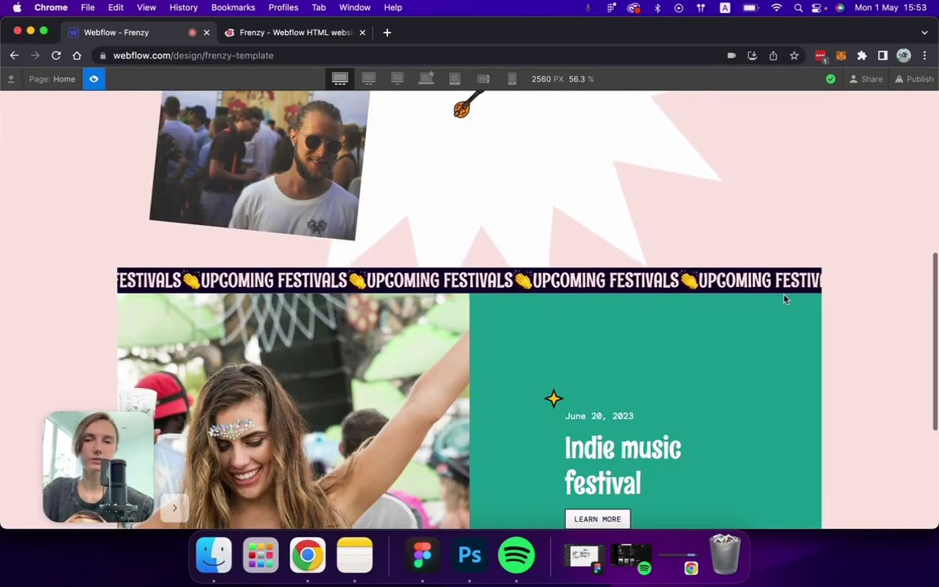
scroll(785, 299, down, 1)
scroll(785, 299, down, 1)
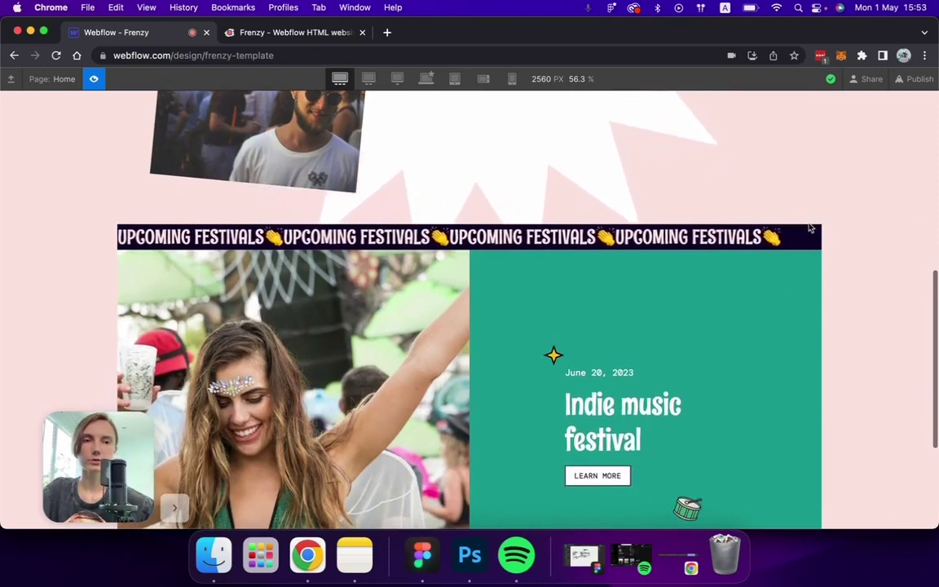
scroll(698, 325, down, 15)
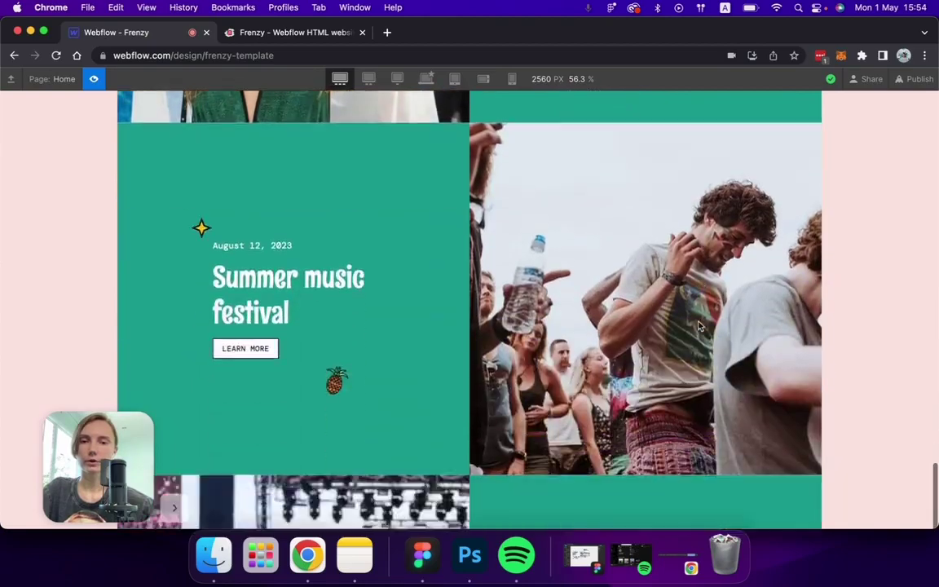
scroll(698, 326, down, 20)
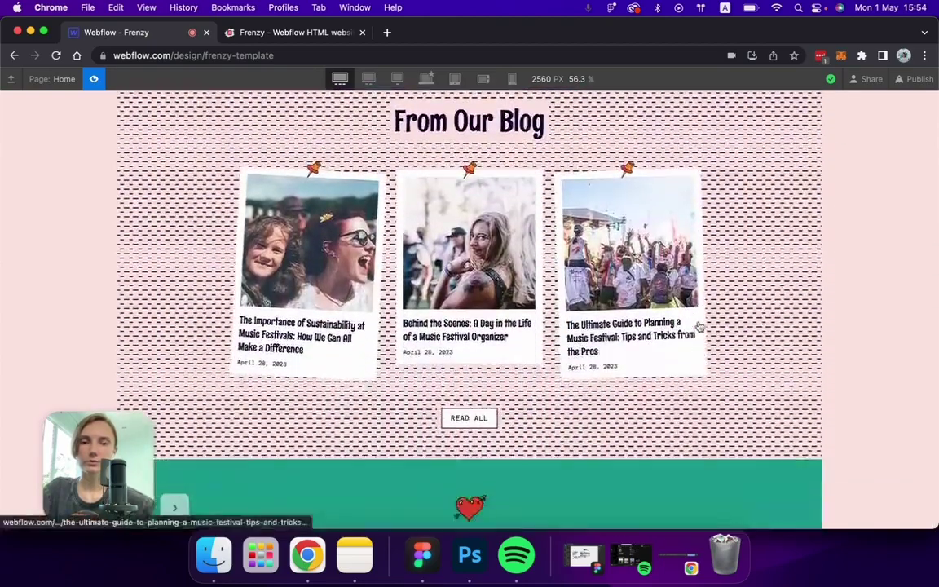
scroll(699, 326, down, 20)
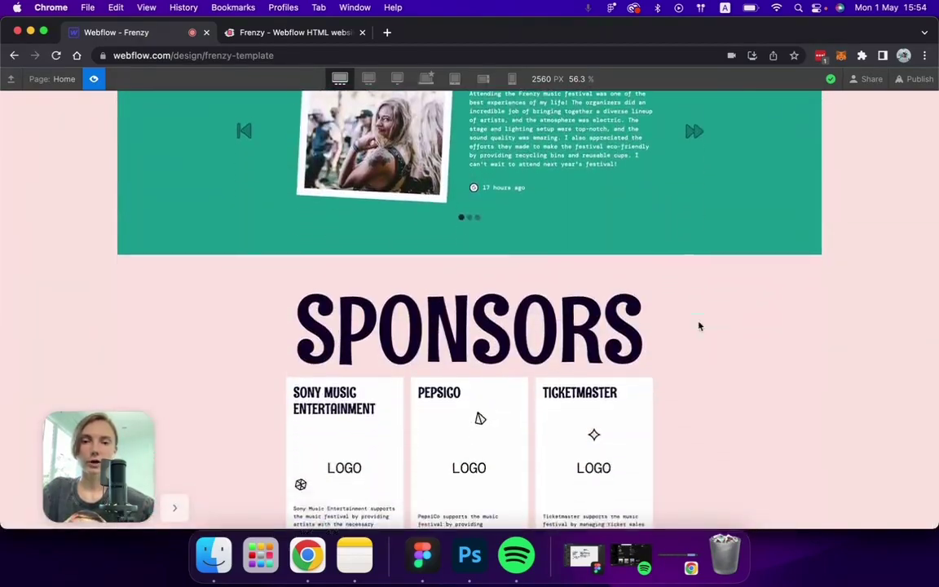
scroll(698, 326, down, 15)
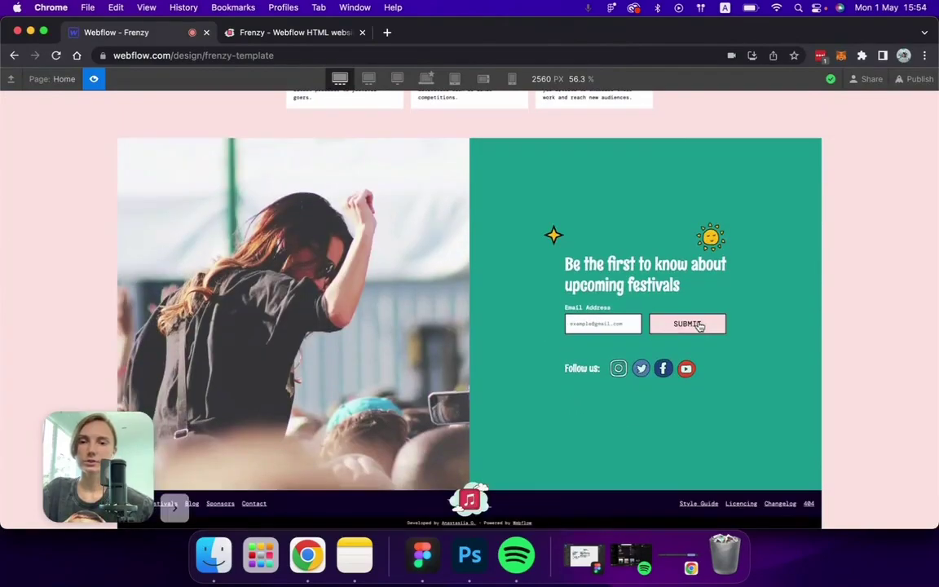
scroll(426, 300, up, 20)
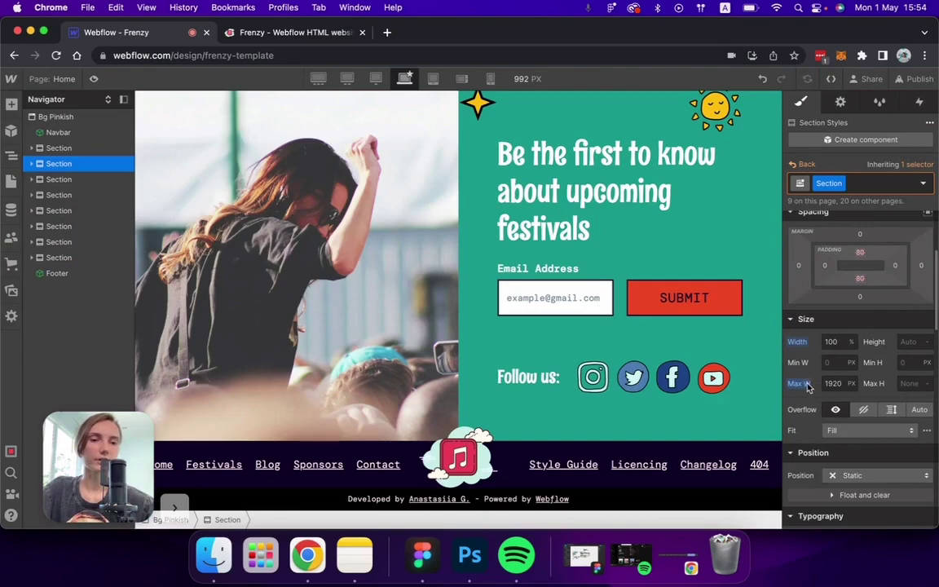
Wrap the Navbar in a div block and move all page sections and the footer into that div.
click(73, 116)
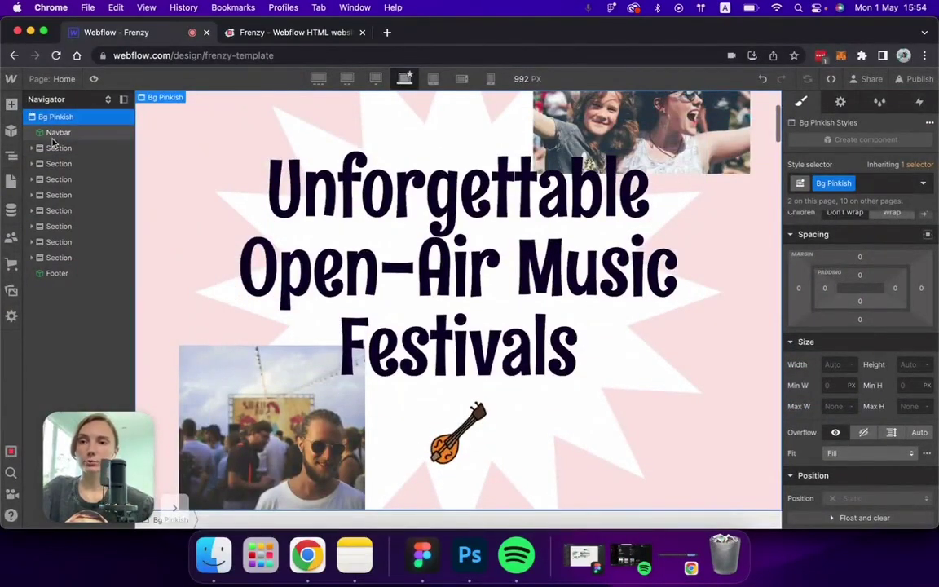
click(56, 133)
right_click(184, 176)
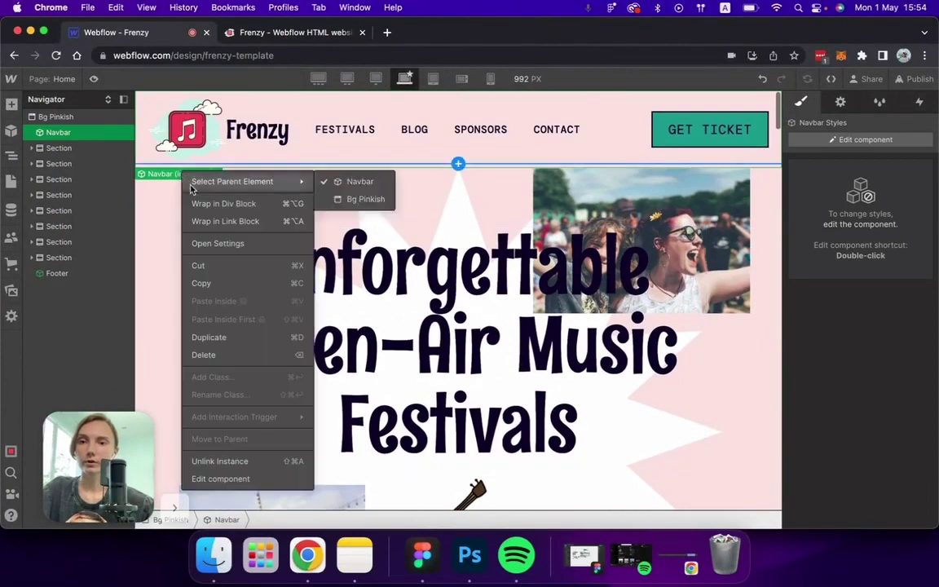
click(224, 203)
click(65, 164)
drag(65, 164, 60, 130)
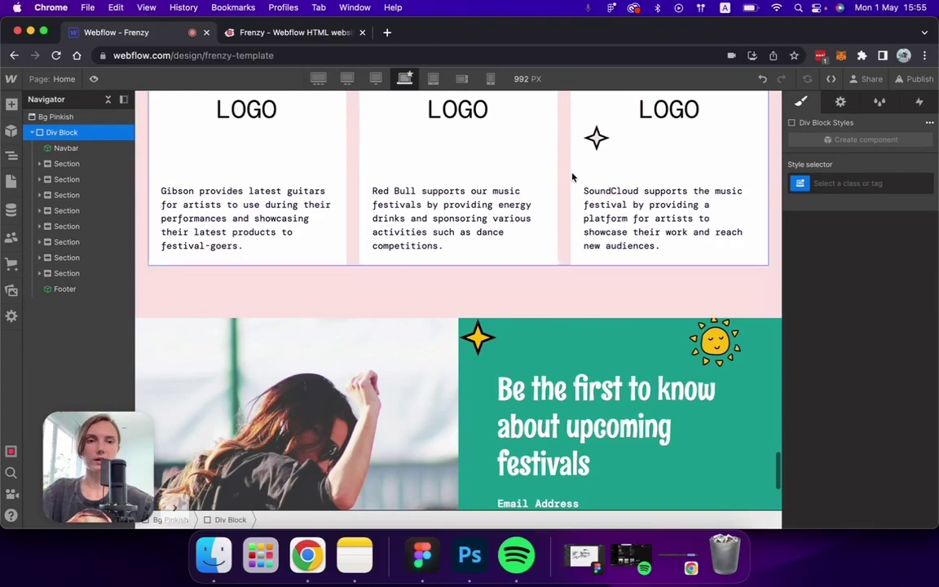
Give the new div block the class Page Wrapper.
click(858, 185)
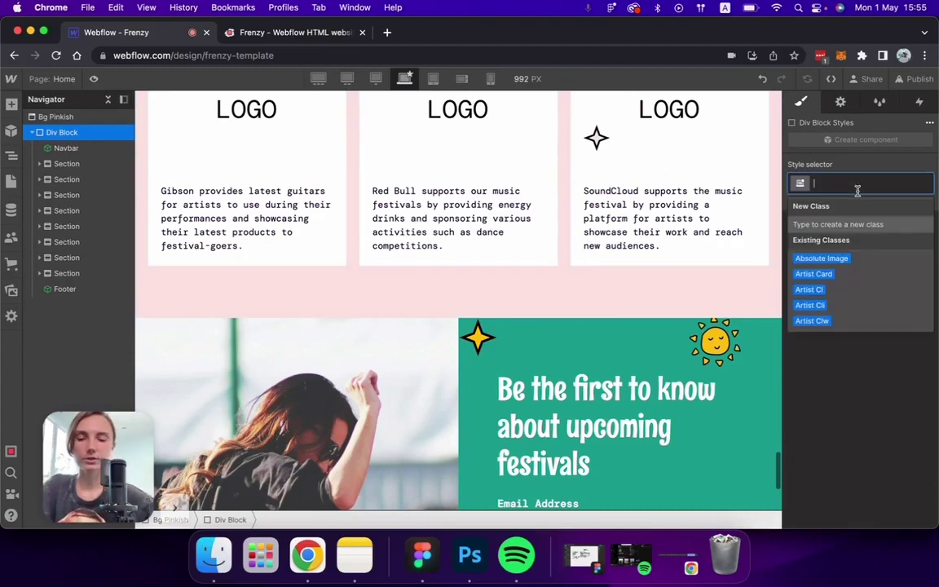
text(Page)
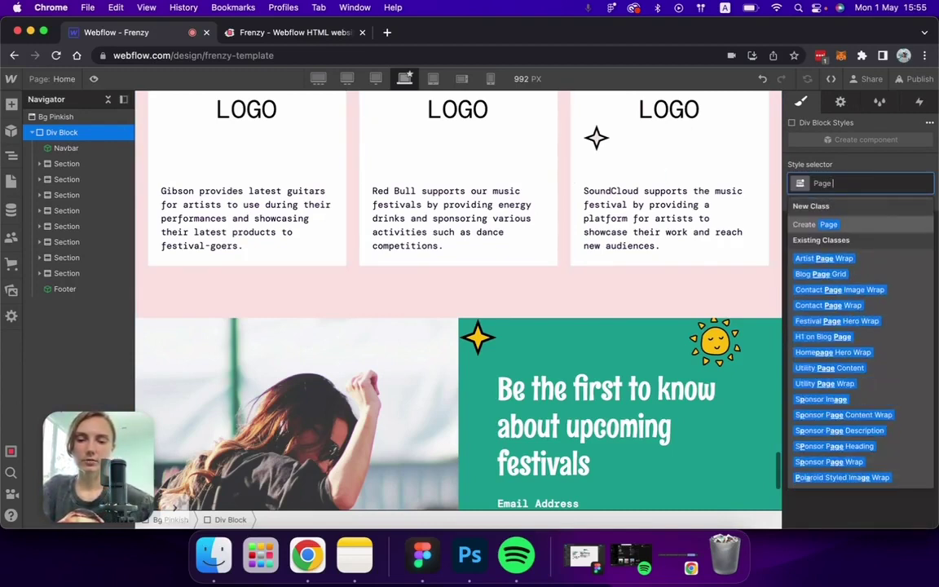
text( Wrap)
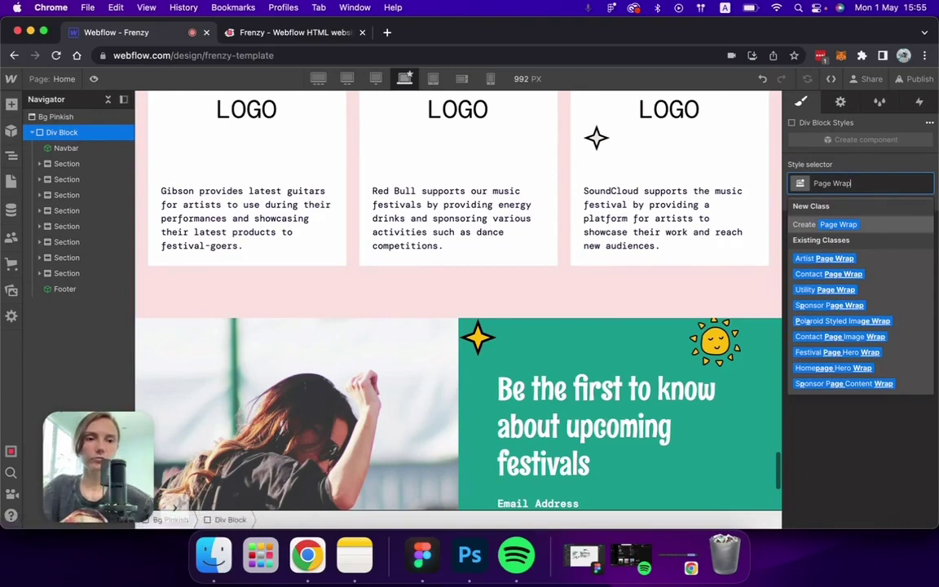
text(per)
key(Return)
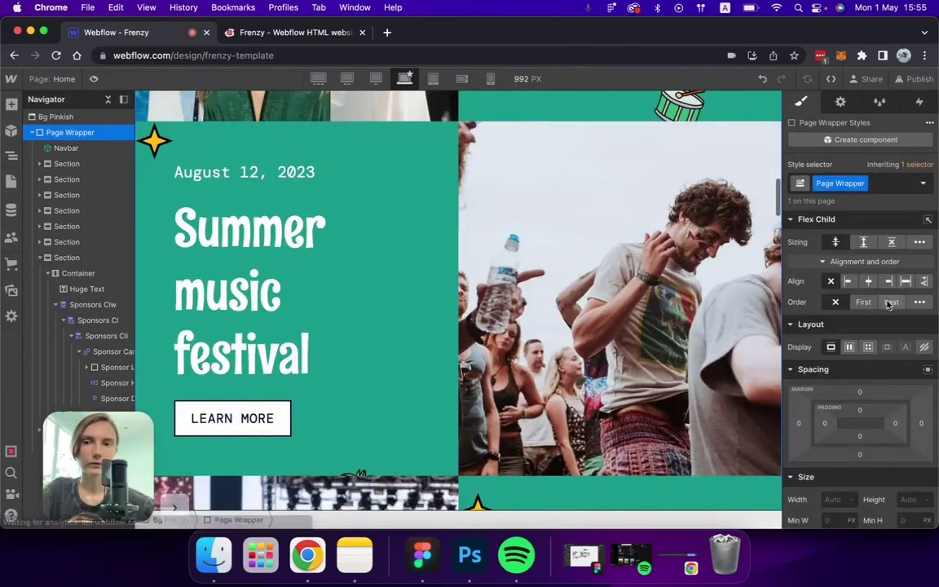
Set the Page Wrapper to 100% width with a maximum width of 1920 px and auto side margins.
scroll(888, 363, down, 3)
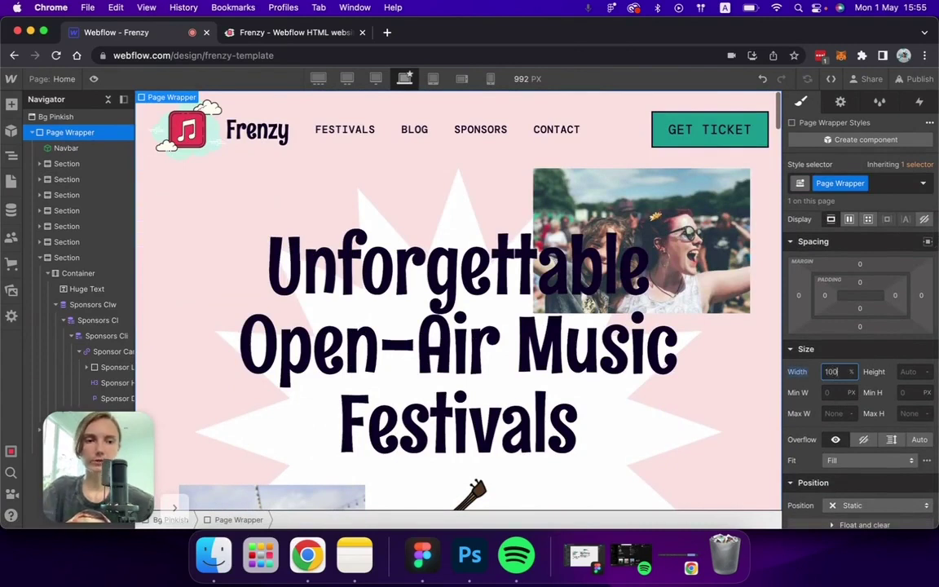
click(847, 416)
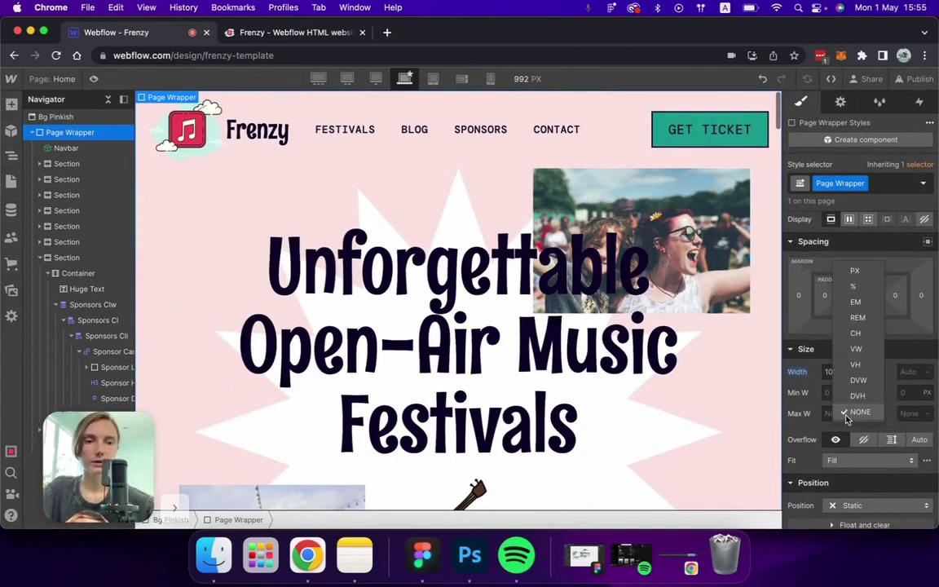
click(829, 415)
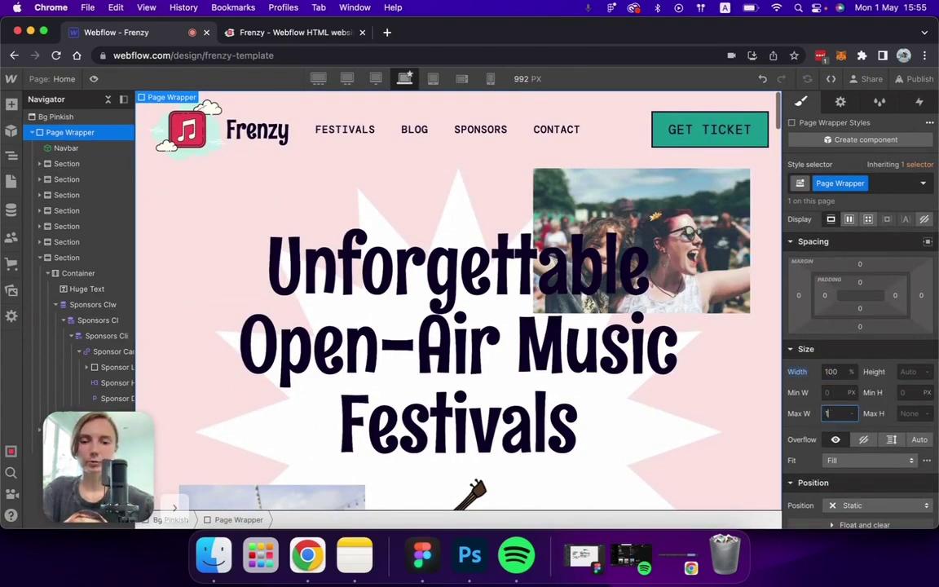
click(927, 243)
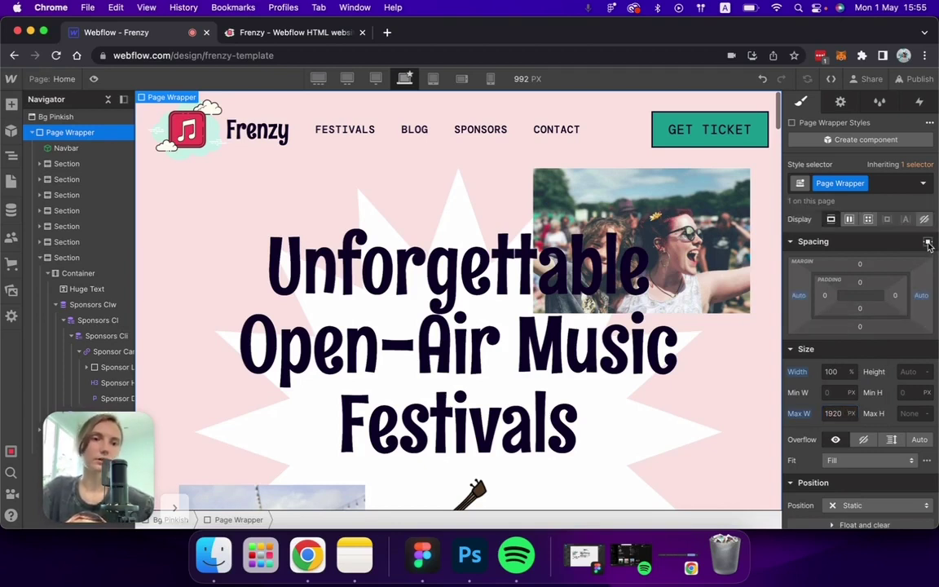
Remove the Bg Pinkish class from the page's body element.
click(57, 116)
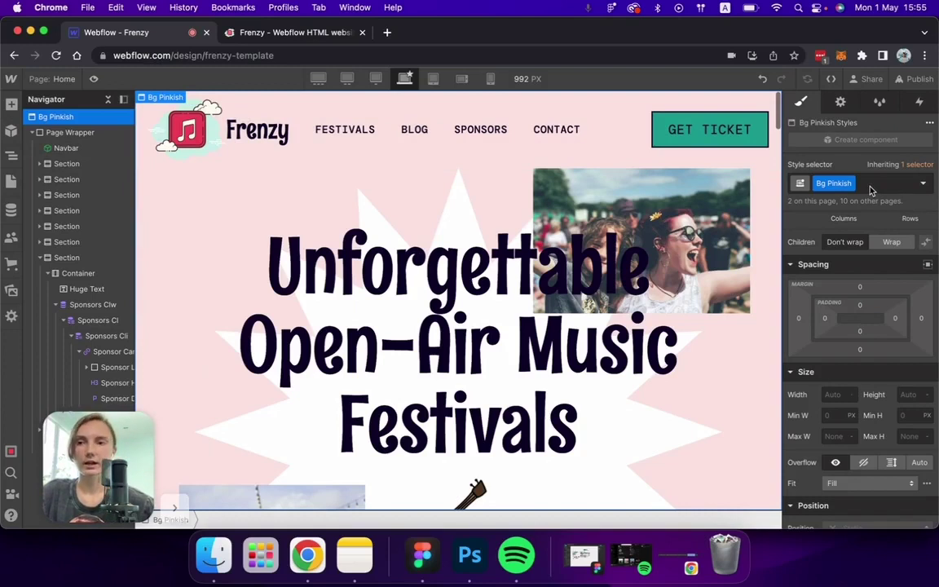
click(869, 186)
key(BackSpace)
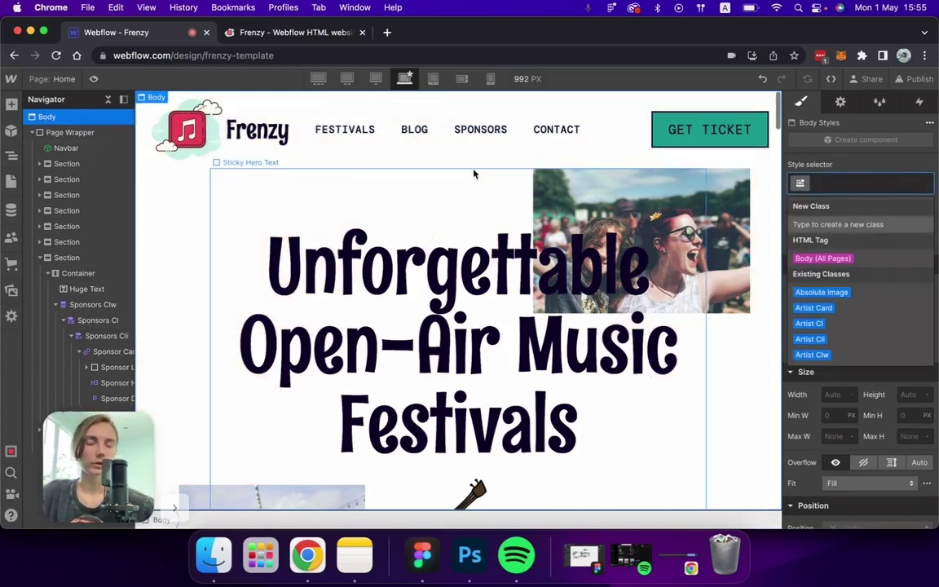
Set the Page Wrapper's background colour to the Pinkish swatch and check the hero section in preview.
click(77, 133)
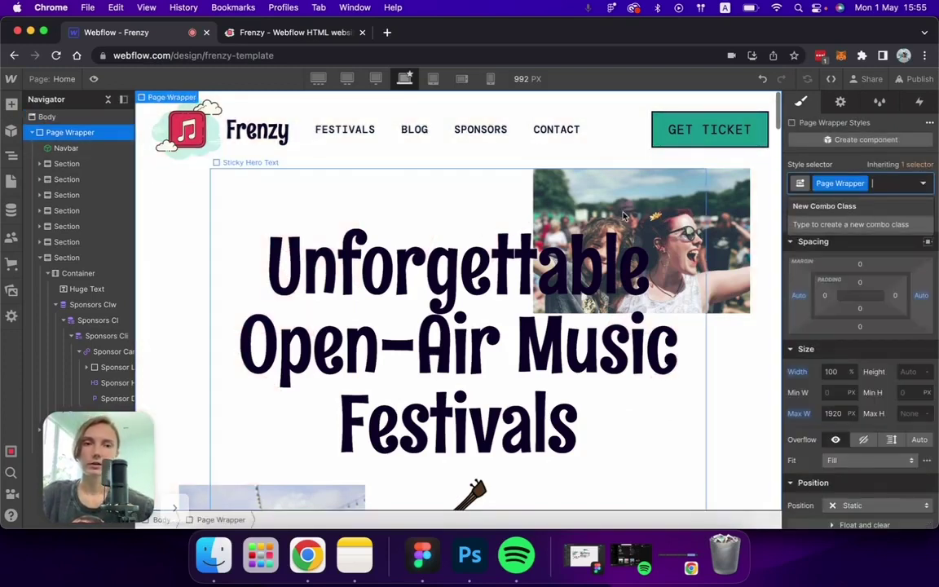
scroll(800, 336, down, 15)
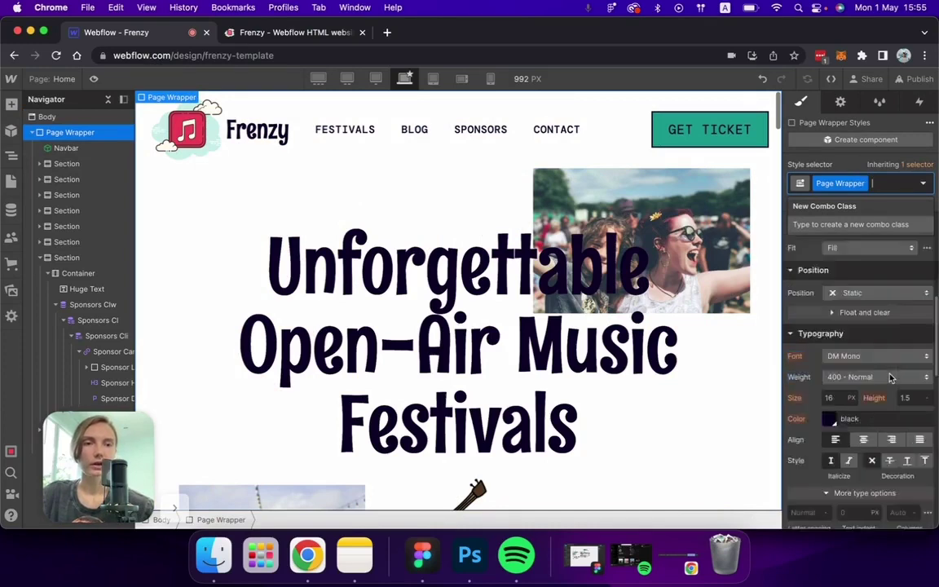
click(830, 291)
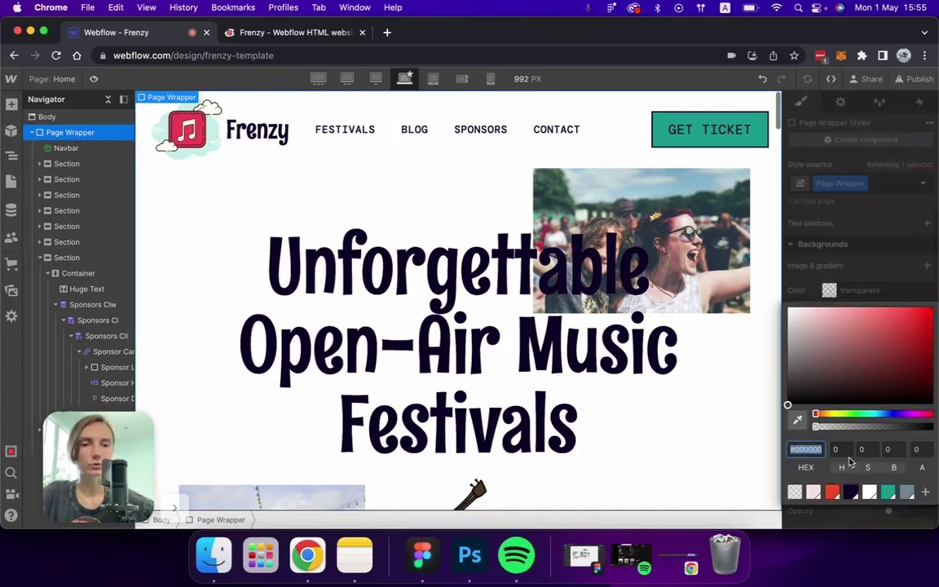
click(814, 493)
click(887, 269)
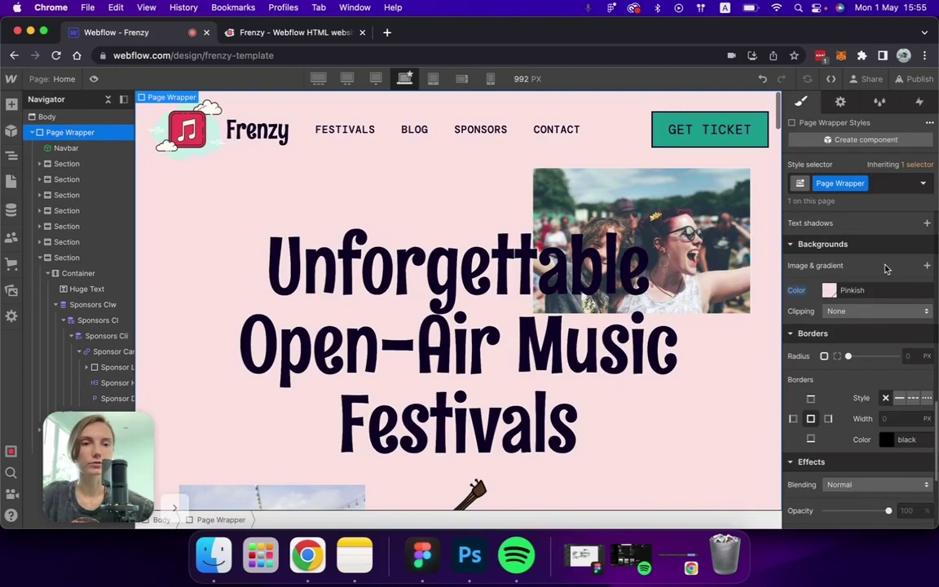
scroll(885, 268, up, 8)
click(93, 78)
scroll(439, 263, down, 10)
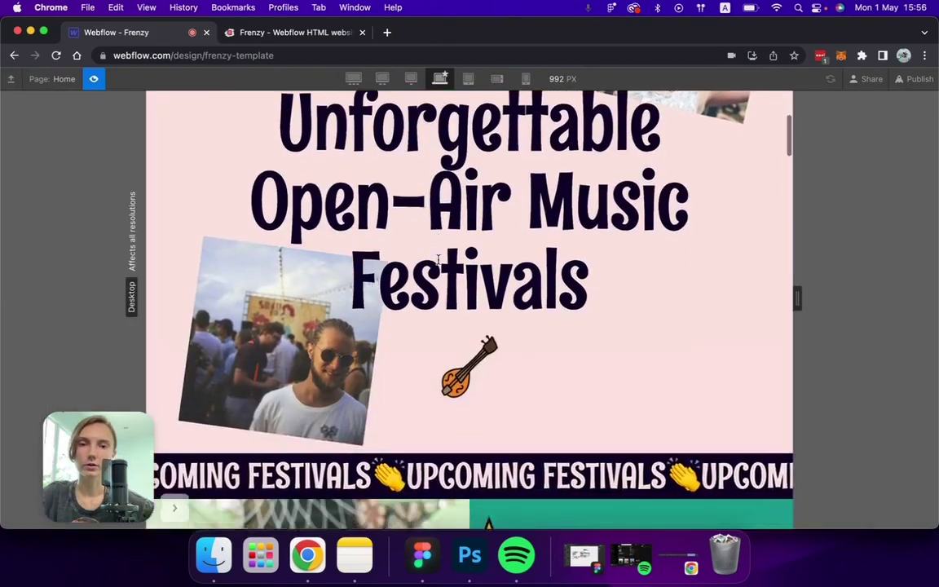
scroll(438, 264, up, 10)
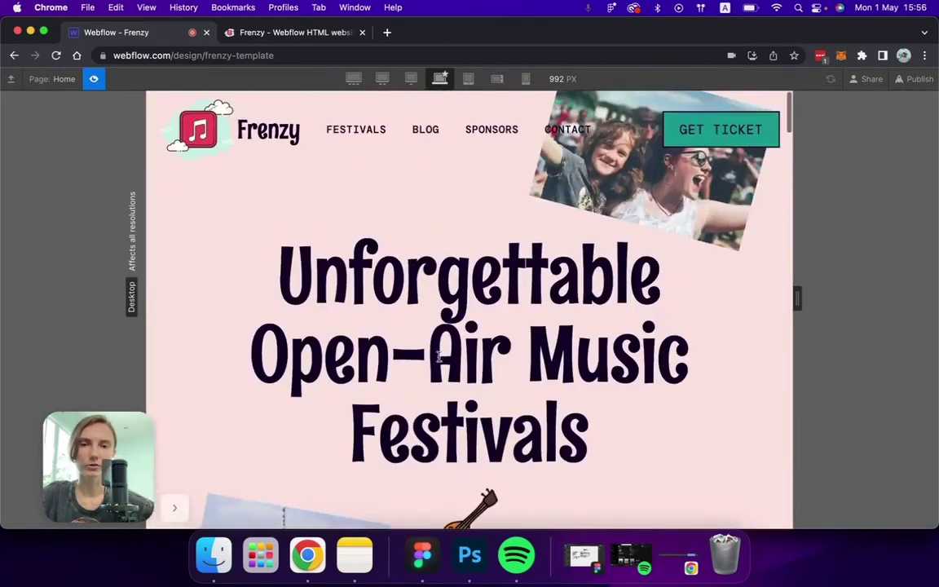
scroll(430, 330, down, 5)
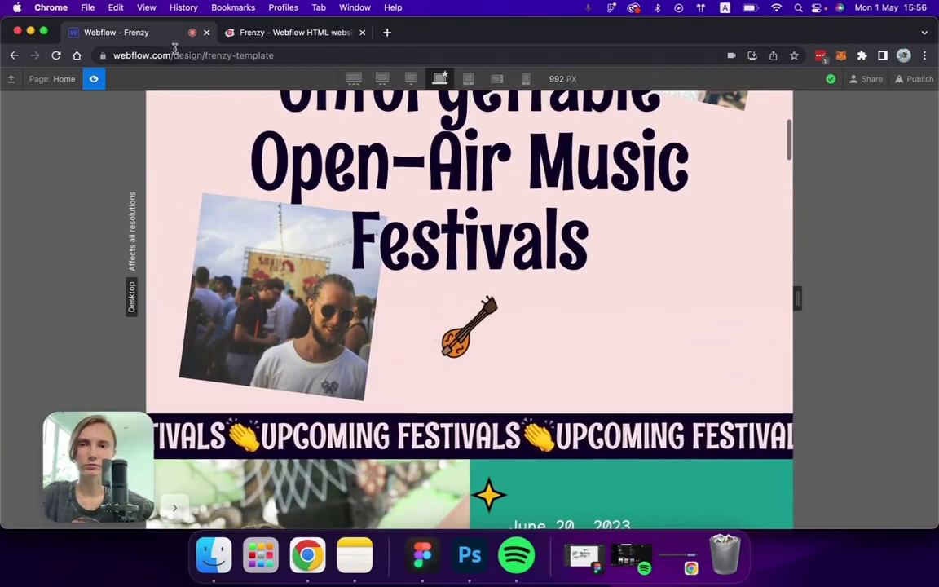
click(94, 78)
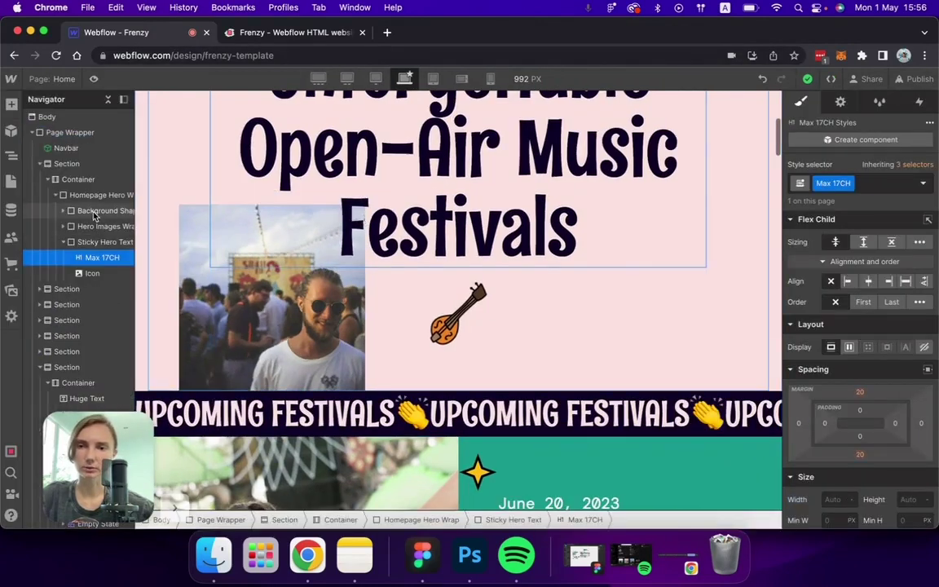
Set the z-index of the hero's Background Shape Wrap to 0 and preview the hero section at 1920 px.
click(94, 210)
scroll(446, 245, up, 3)
scroll(906, 399, down, 2)
scroll(907, 400, down, 5)
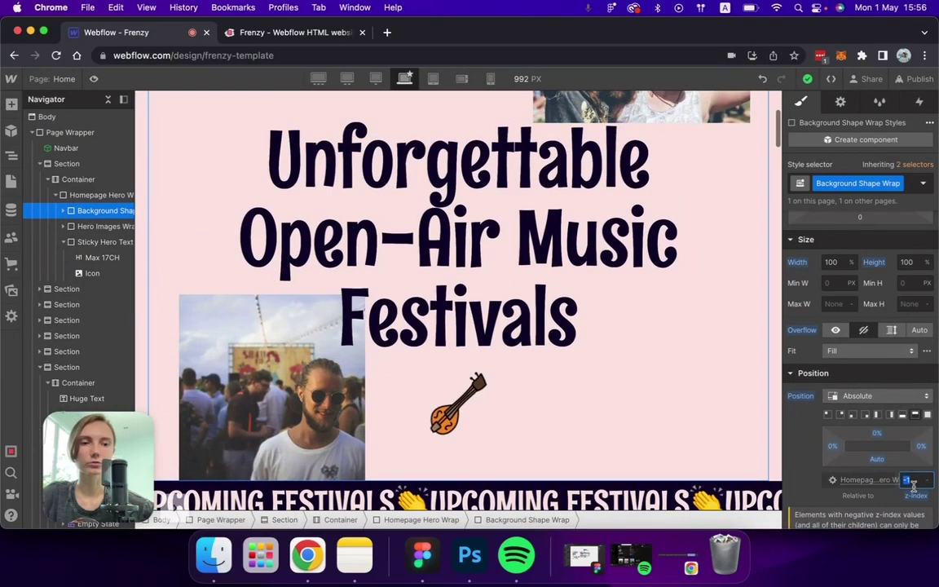
text(0)
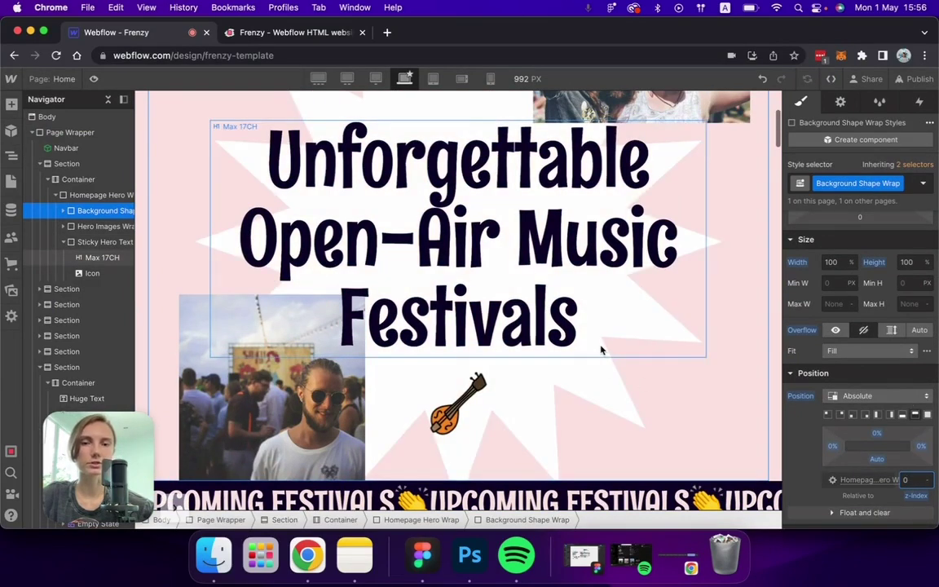
scroll(540, 310, up, 3)
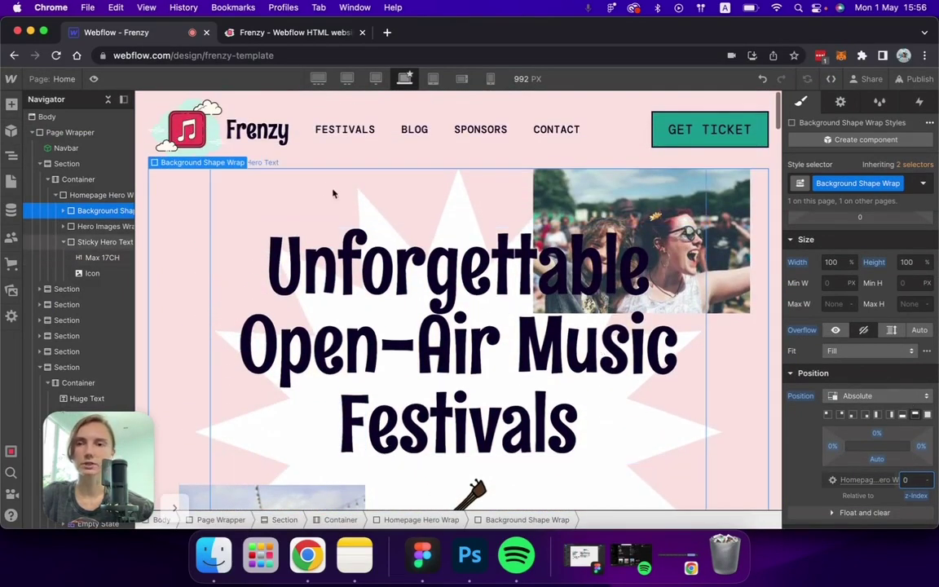
key(super+shift+p)
scroll(425, 324, down, 6)
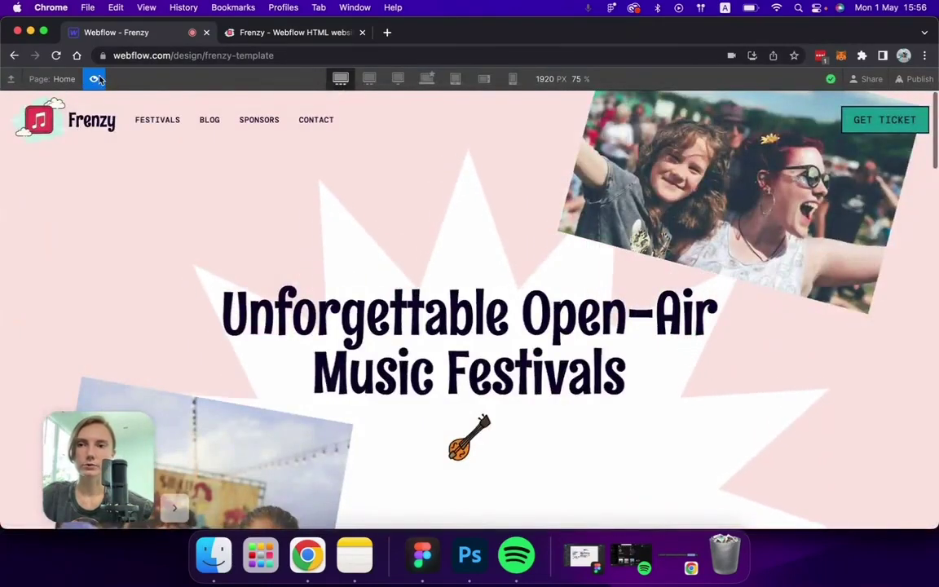
key(super+shift+p)
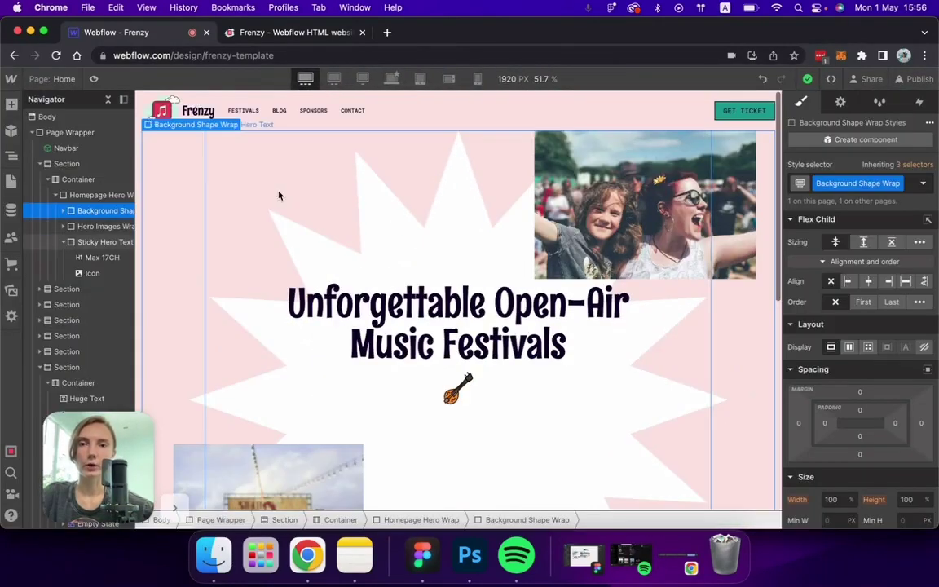
Set the Body (All Pages) background colour to the Green swatch at the base breakpoint and preview the page at 2560 px.
click(47, 115)
click(392, 78)
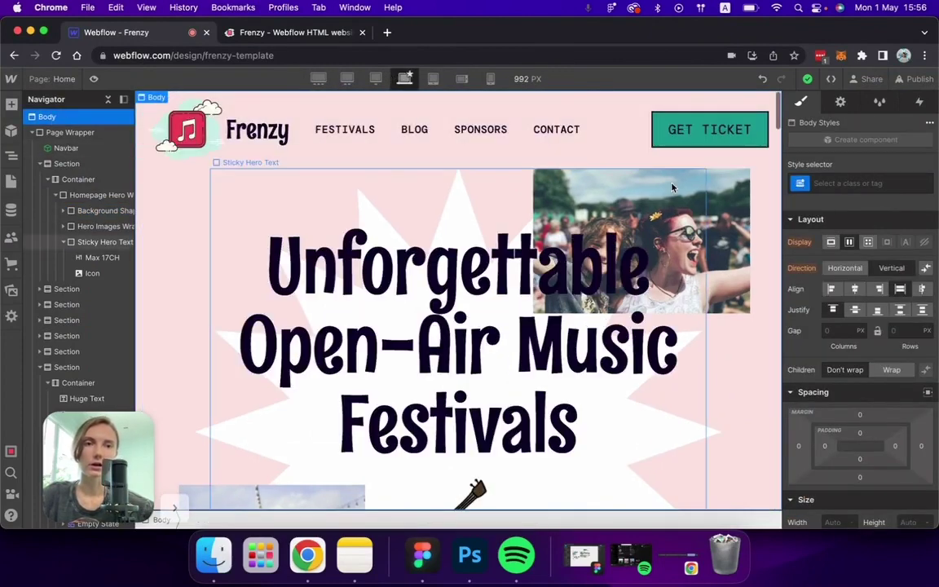
click(848, 182)
click(820, 258)
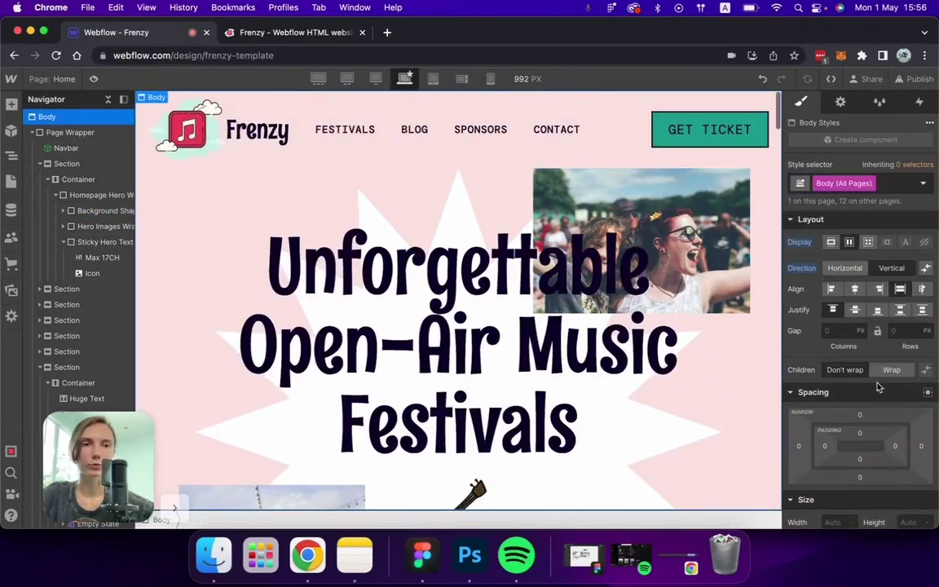
scroll(878, 387, down, 10)
scroll(878, 386, up, 5)
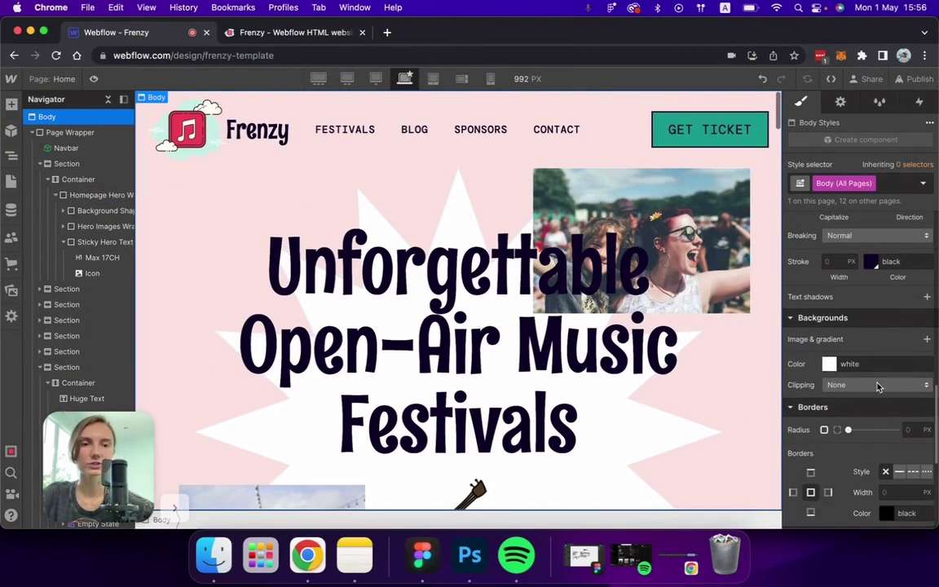
click(828, 364)
click(889, 341)
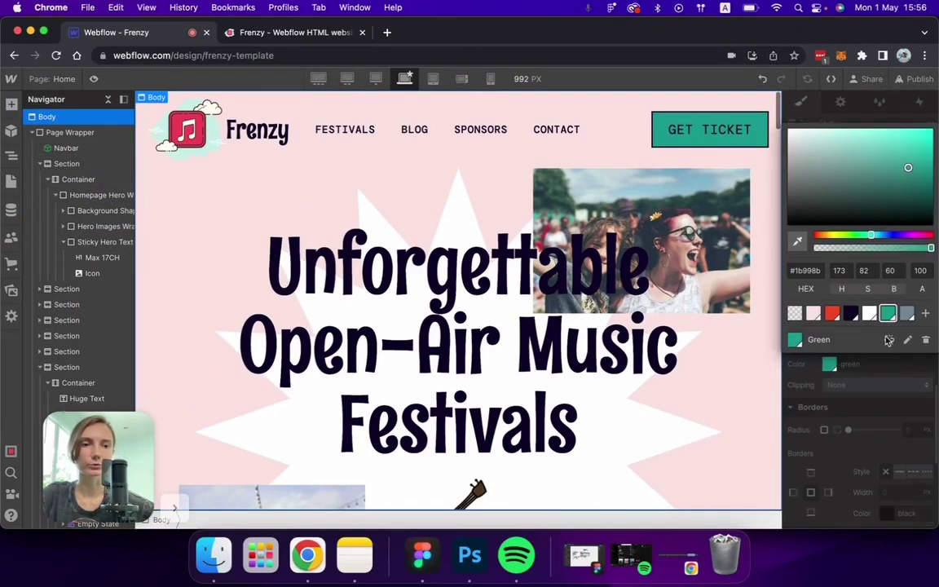
click(852, 371)
scroll(852, 371, up, 5)
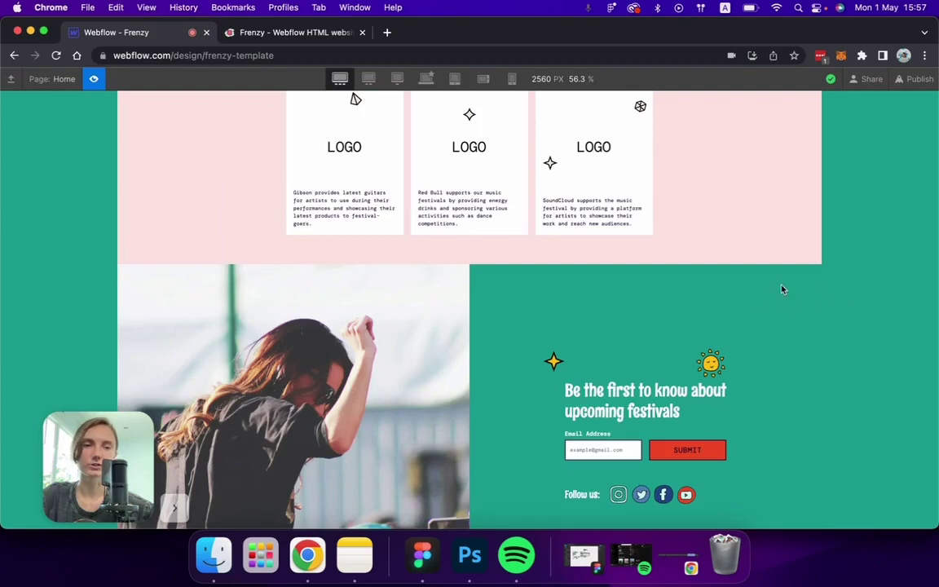
scroll(762, 297, down, 3)
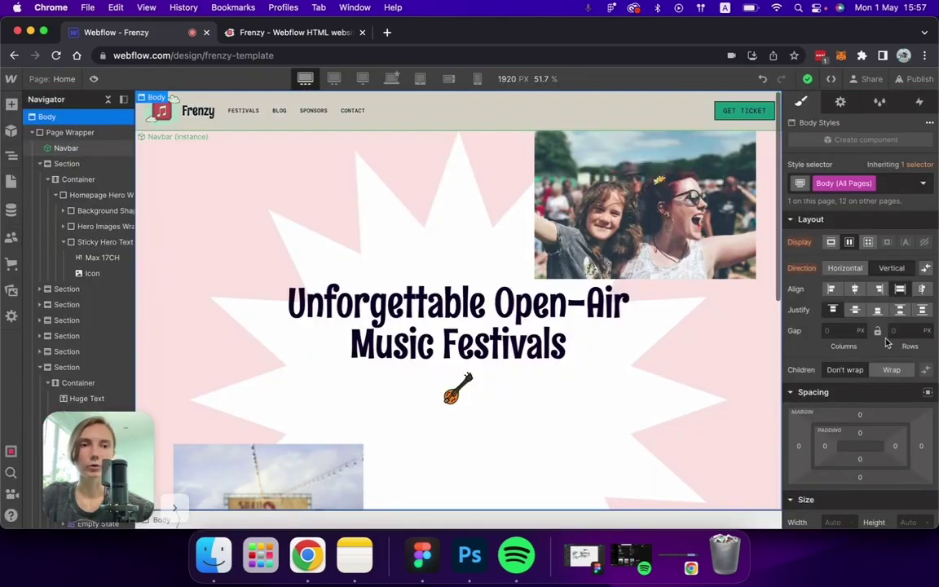
Set the Body (All Pages) background colour to the white swatch at the 992 px base breakpoint.
scroll(856, 326, down, 5)
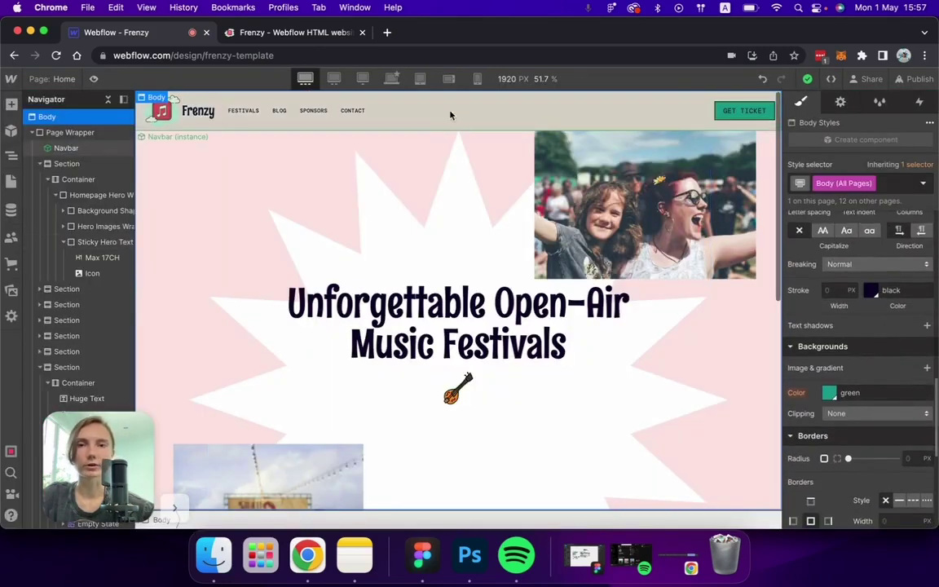
click(404, 78)
click(830, 393)
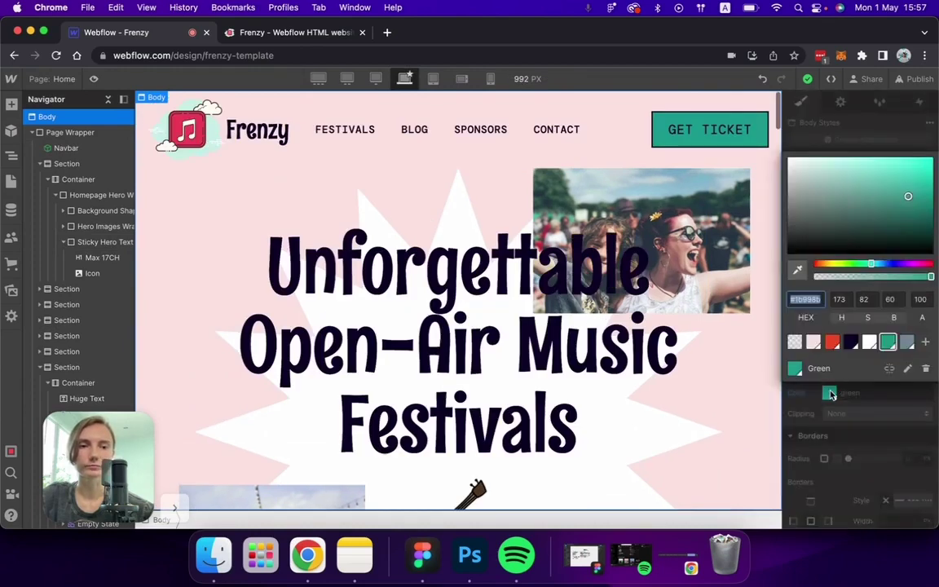
click(869, 343)
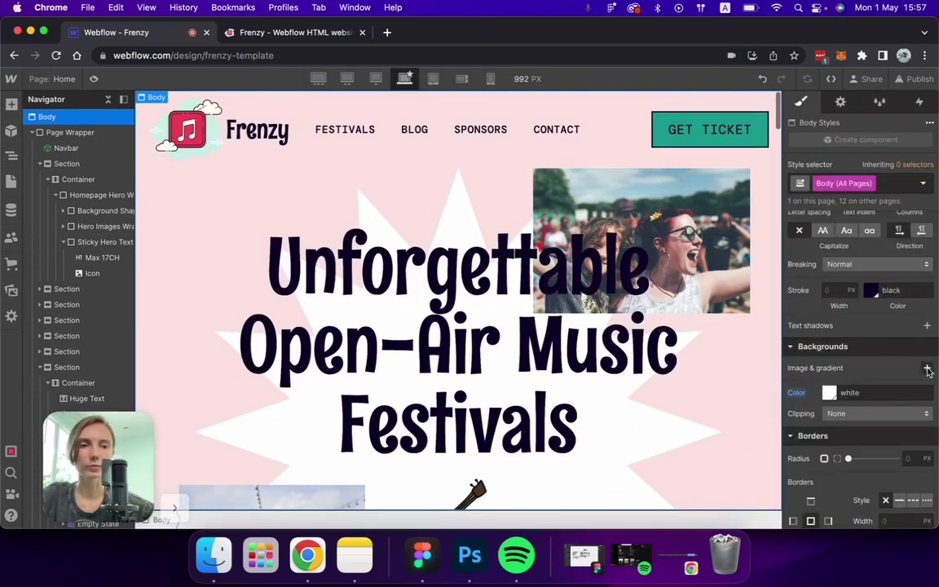
Add the dashed-line pattern from the assets as the Body (All Pages) background image and make it fixed.
click(927, 369)
click(857, 206)
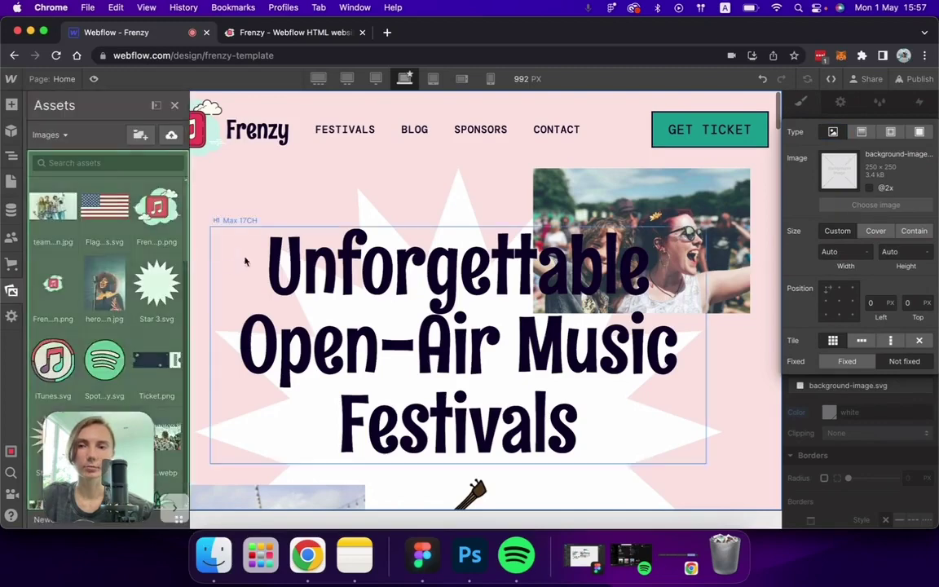
click(46, 194)
click(841, 362)
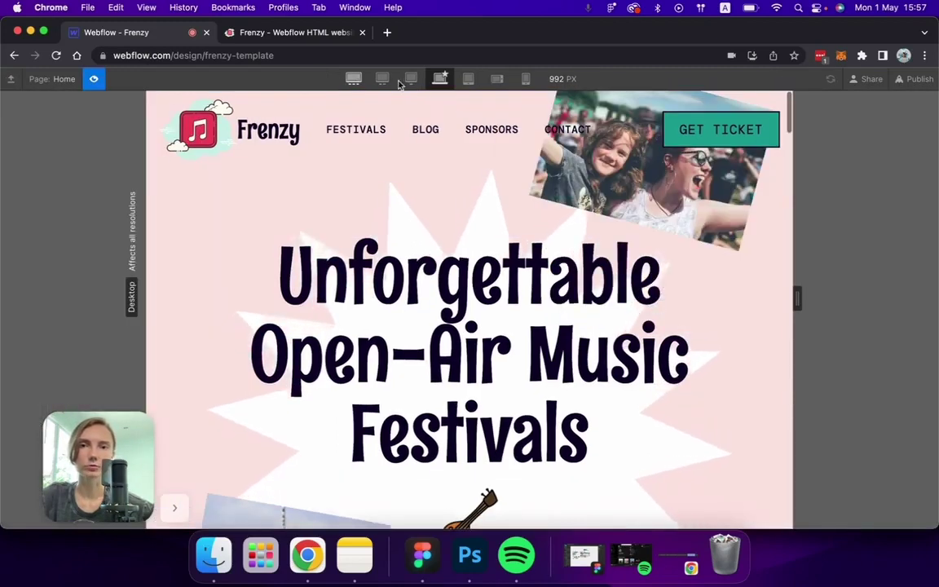
Preview the page at 2560 px, examine the patterned side areas from hero to footer, and view the blog section at 1440 px.
click(410, 79)
click(555, 79)
text(2560)
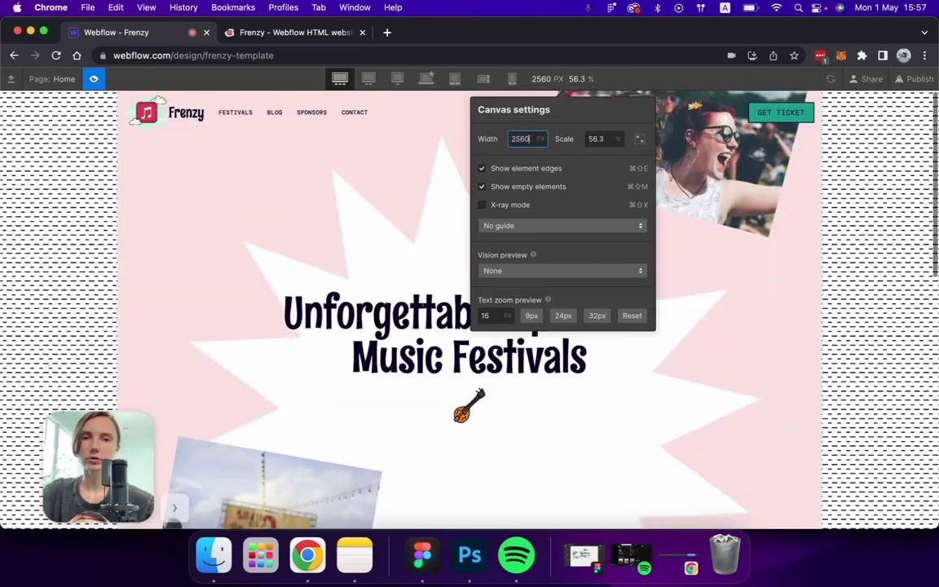
click(166, 228)
scroll(233, 268, down, 10)
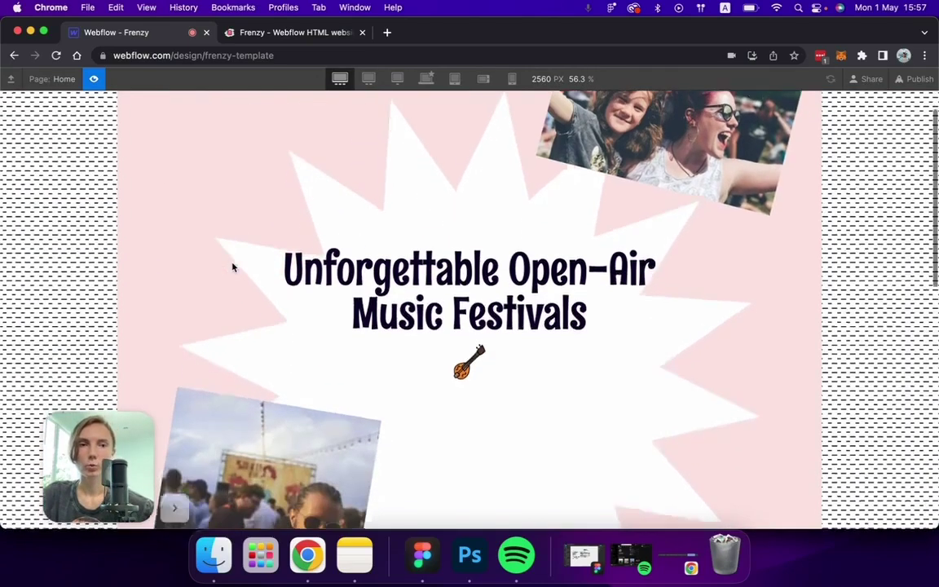
scroll(232, 267, down, 5)
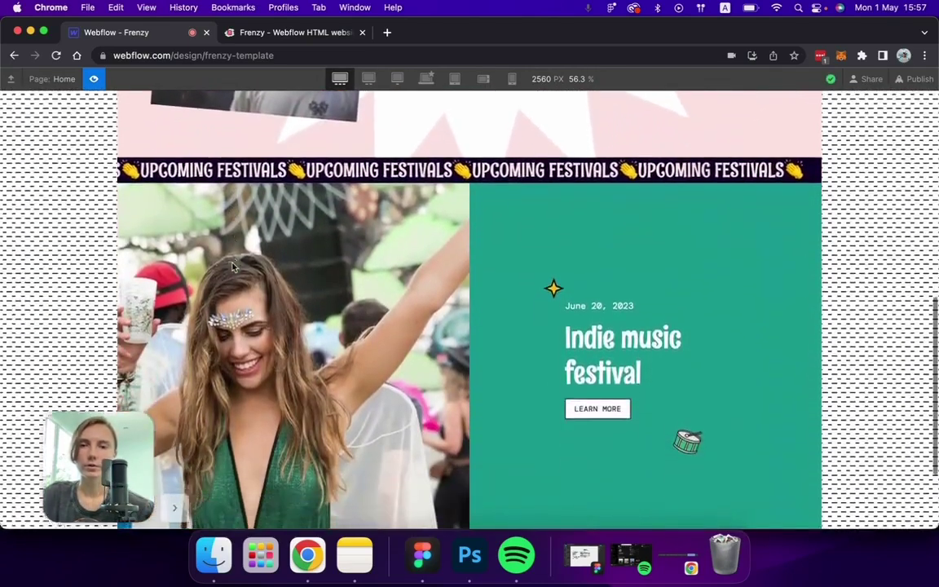
scroll(232, 268, down, 10)
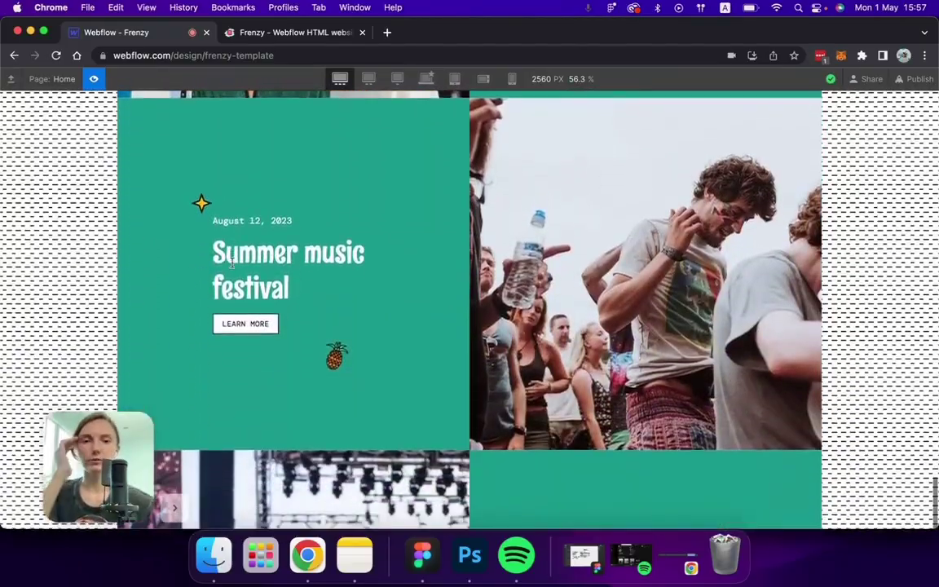
scroll(232, 267, down, 10)
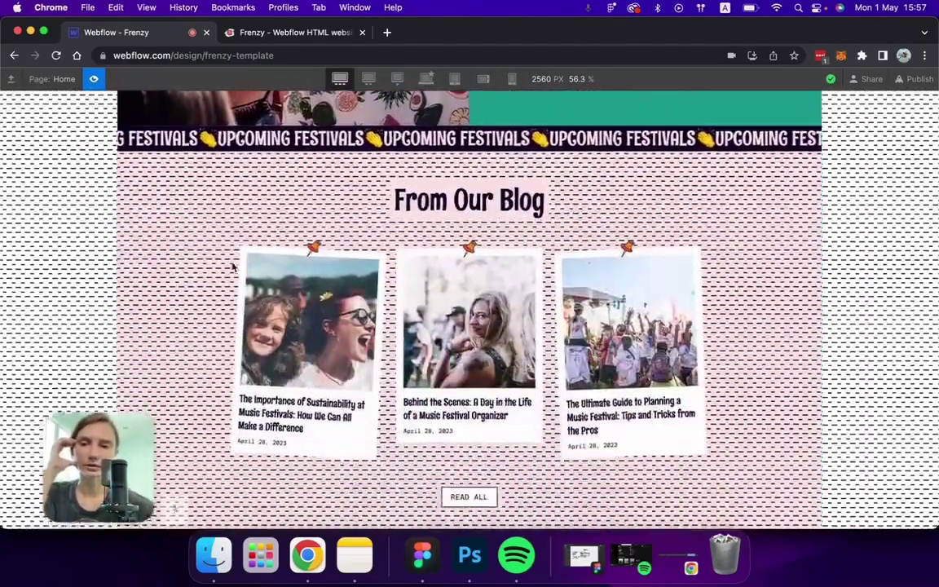
scroll(232, 267, down, 10)
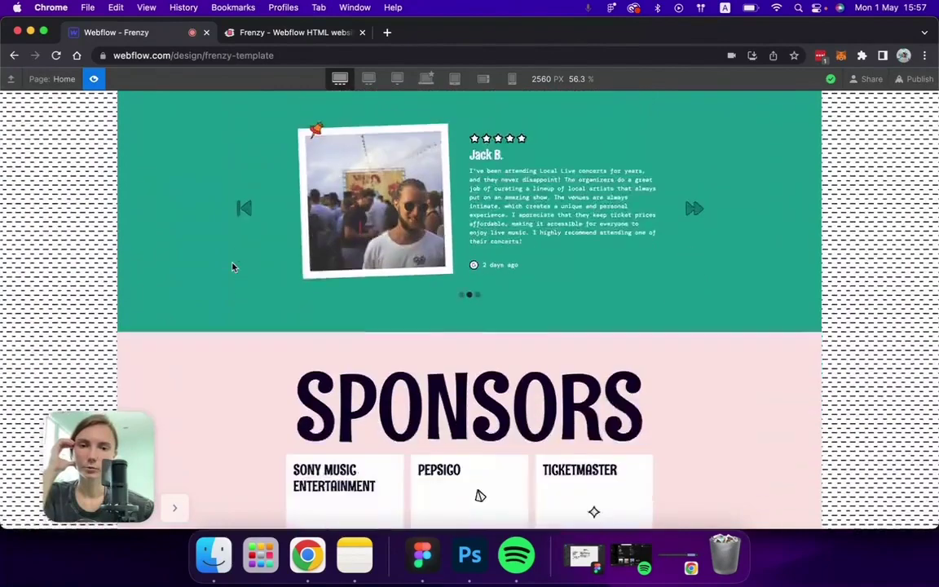
scroll(232, 267, down, 5)
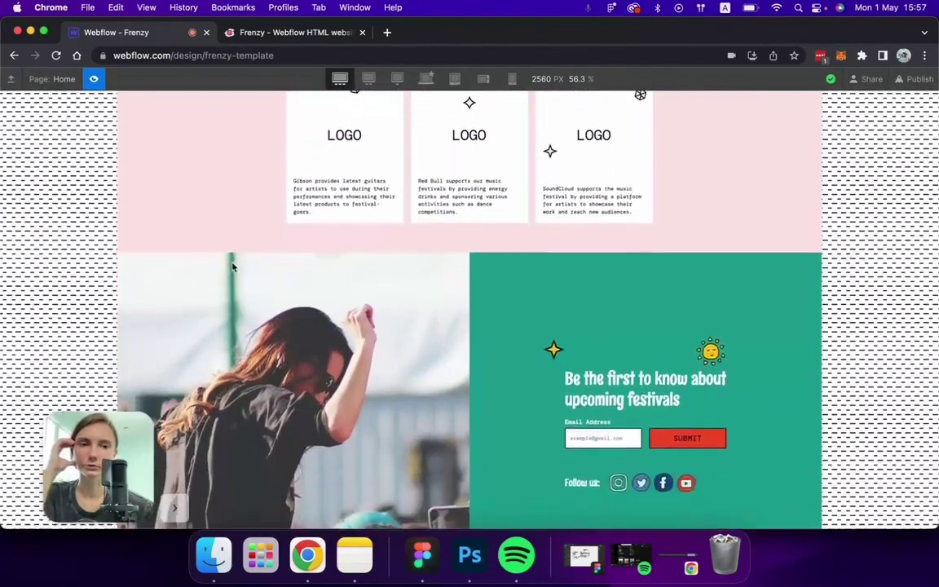
scroll(208, 237, up, 15)
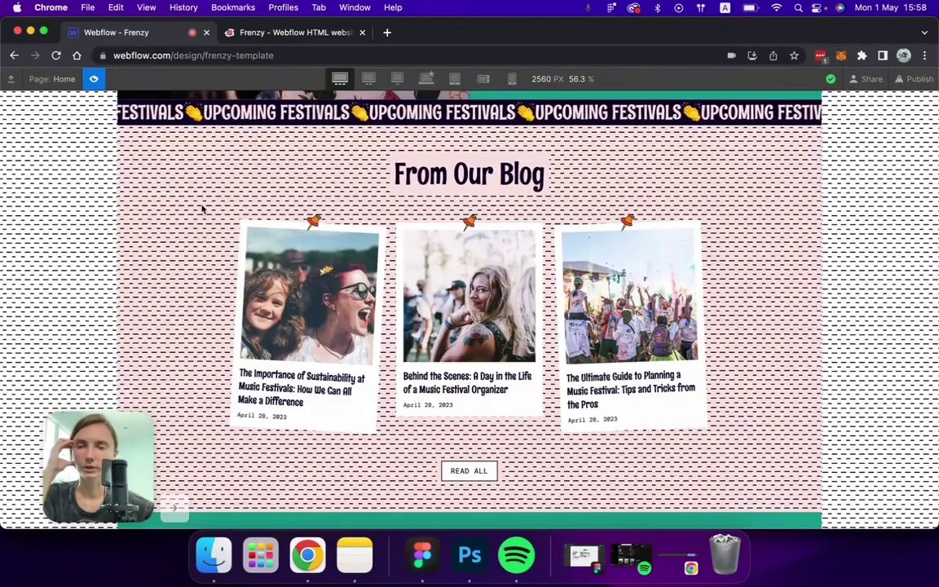
click(369, 78)
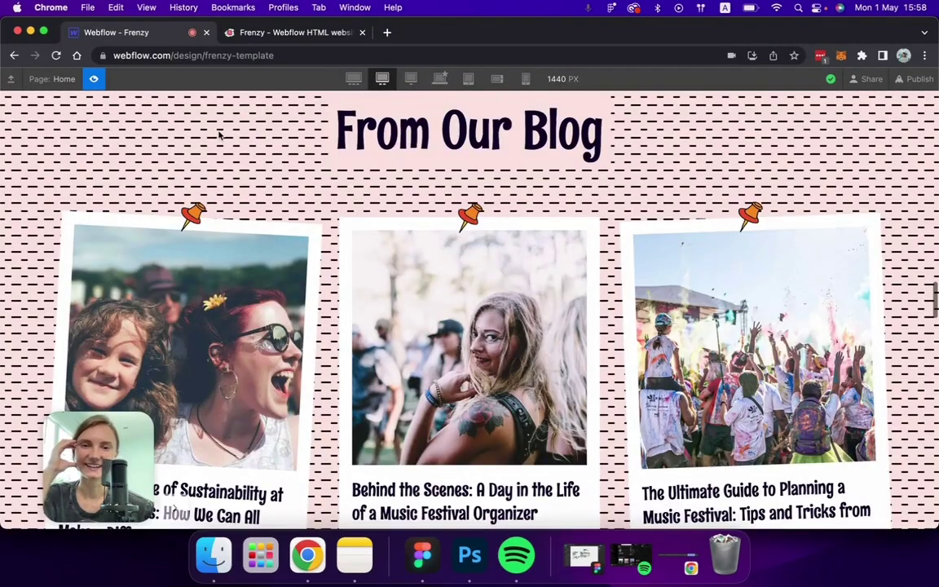
Remove the Bg Pattern class from the From Our Blog section on the home page.
scroll(218, 134, down, 3)
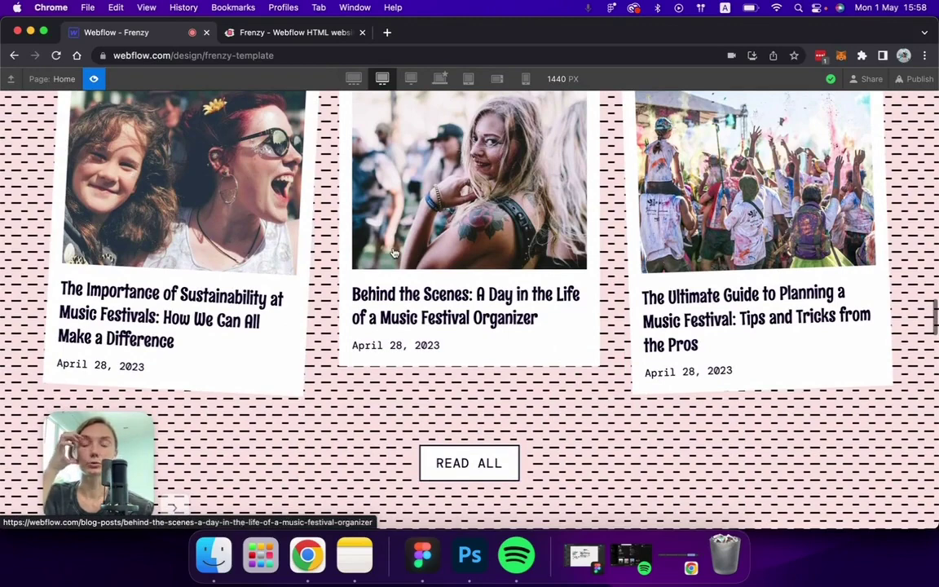
click(94, 78)
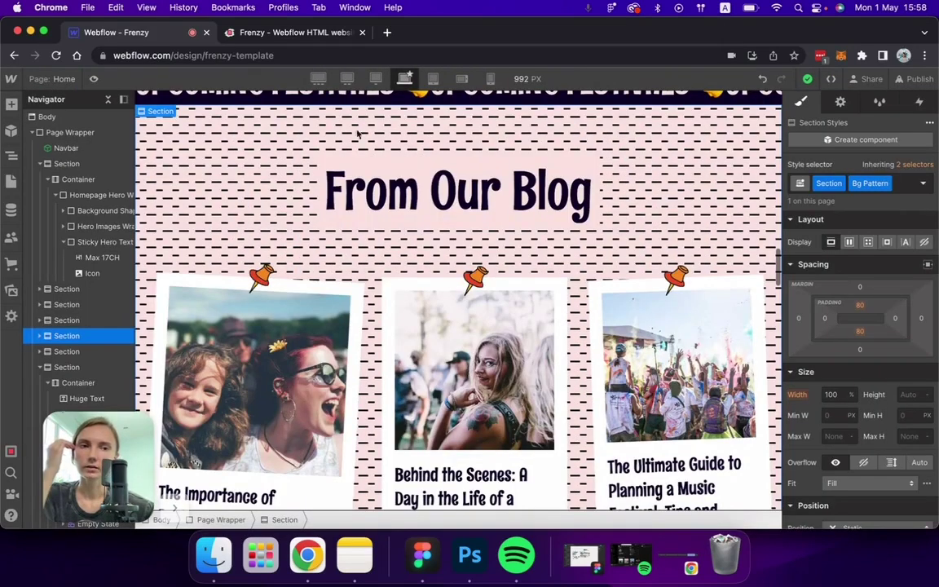
click(887, 193)
key(BackSpace)
Remove the Pinkish BG Span around the From Our Blog heading and select the Pinkish BG Span wrapper around the READ ALL button.
click(580, 199)
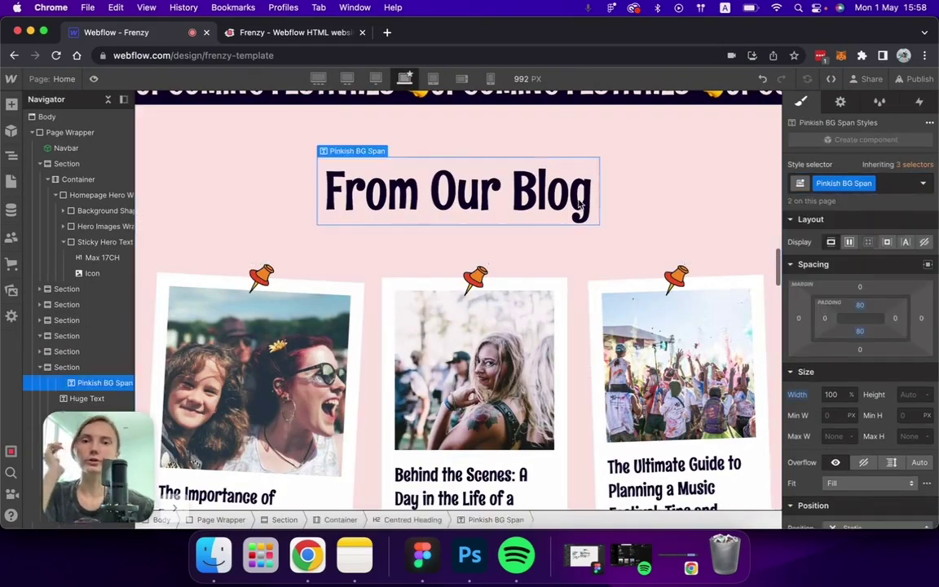
double_click(578, 191)
click(621, 201)
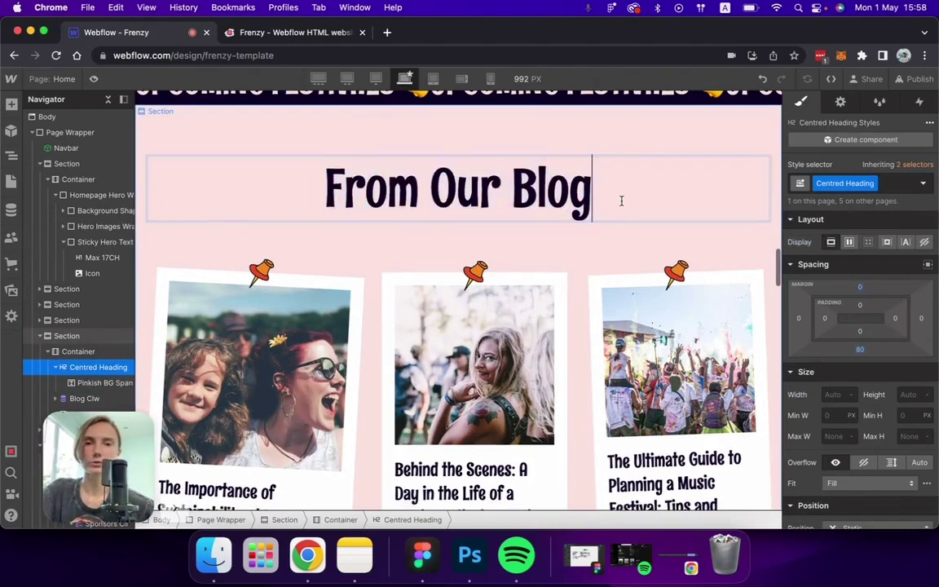
scroll(494, 300, down, 5)
click(487, 303)
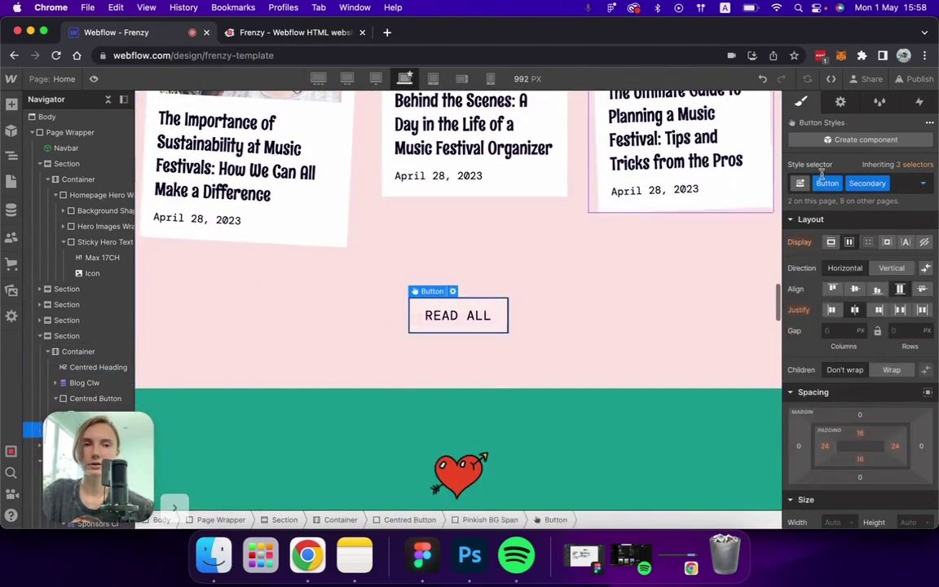
double_click(511, 324)
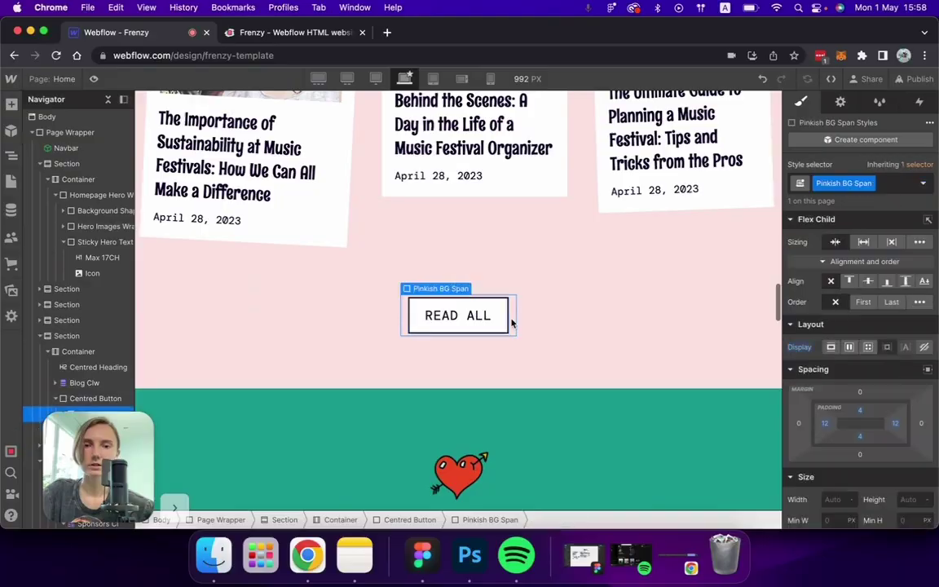
Preview the home page at 2560 px and examine it from the hero to the footer.
key(super+shift+p)
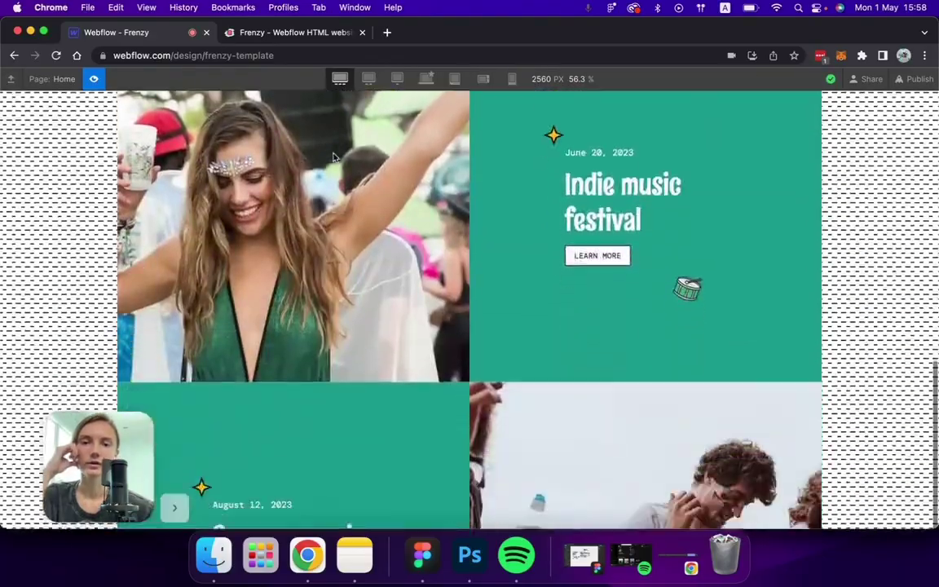
scroll(333, 157, up, 20)
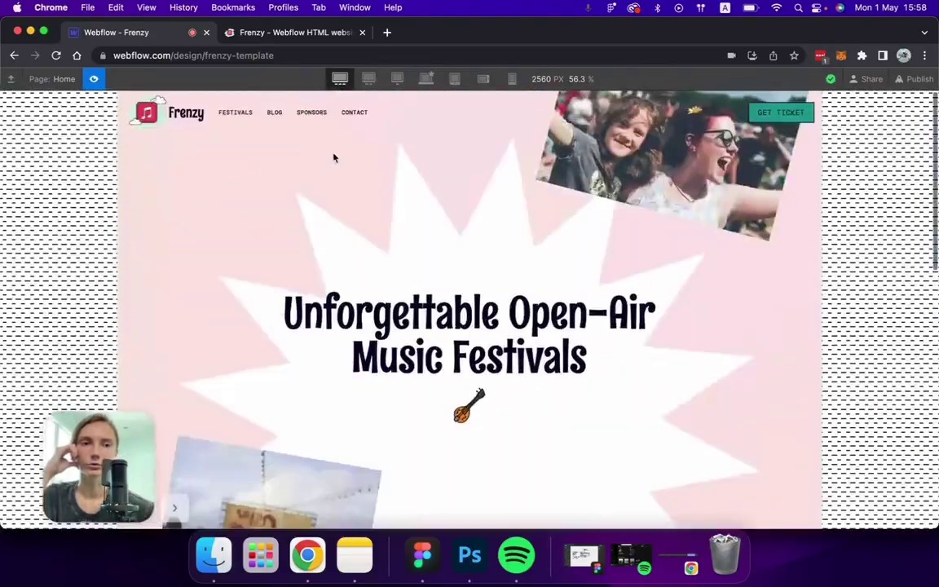
scroll(276, 314, down, 2)
scroll(275, 315, down, 20)
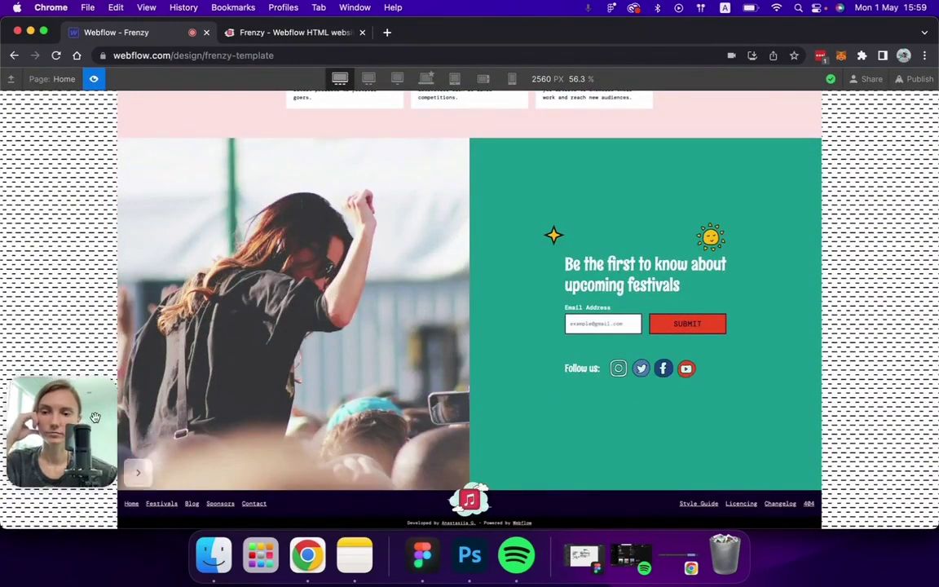
Open the Festivals page and remove the Bg Pinkish class from its body.
click(162, 504)
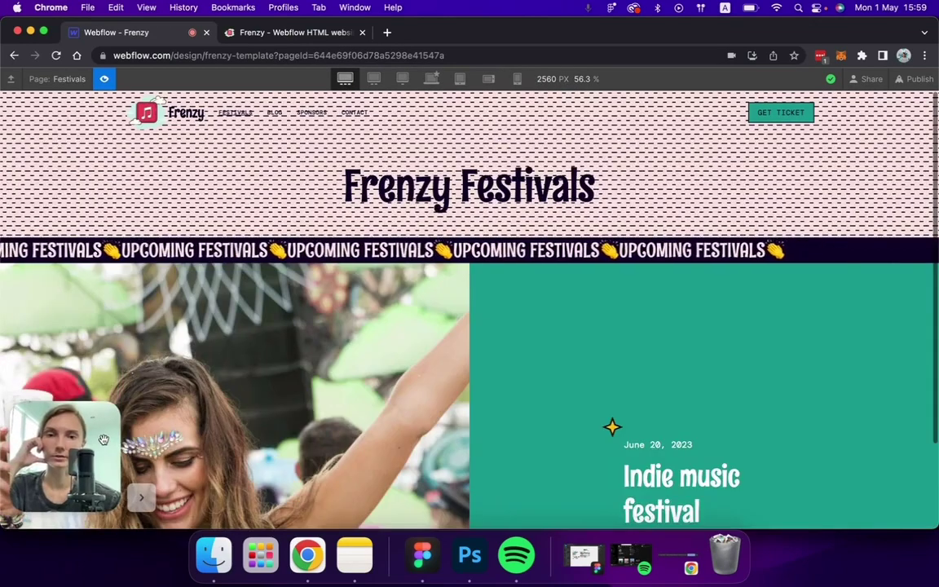
scroll(335, 321, down, 15)
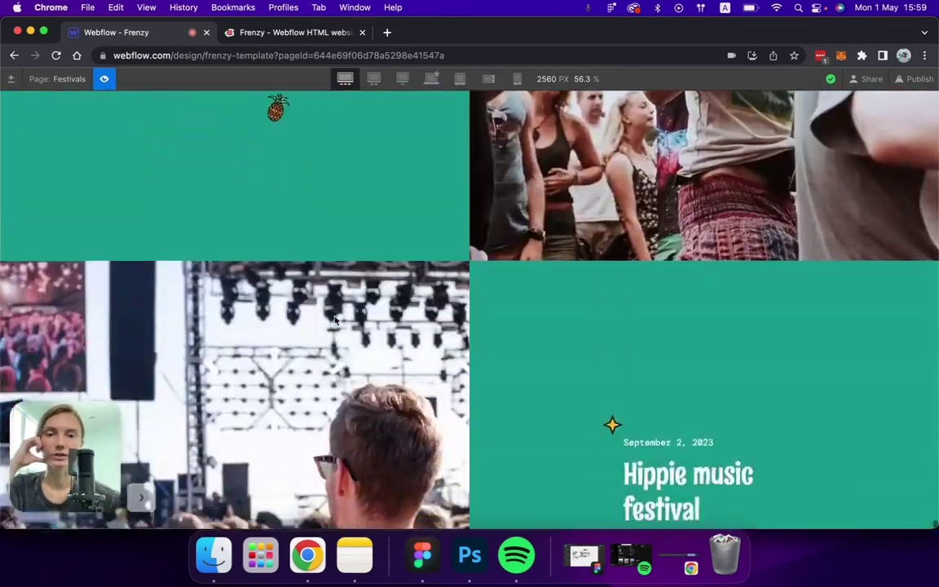
scroll(334, 320, up, 15)
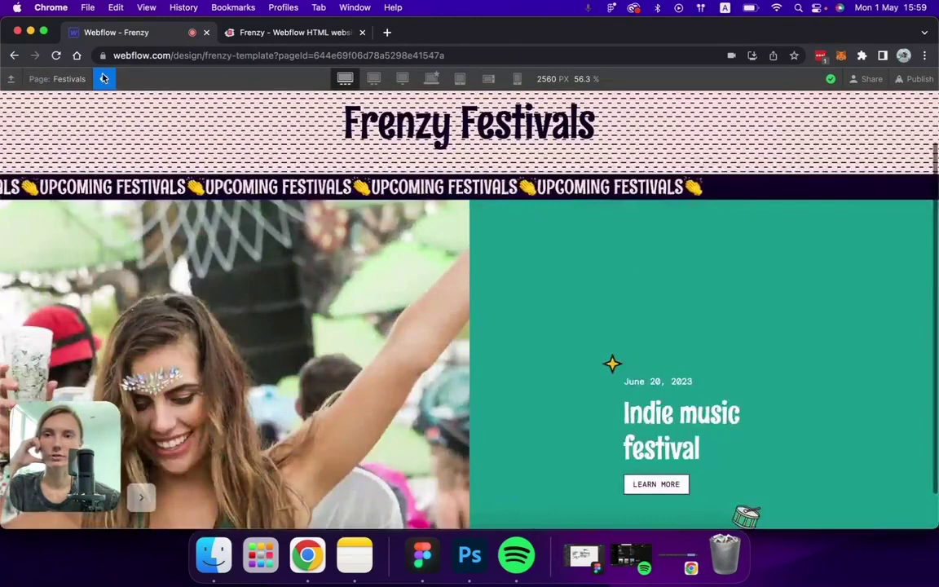
key(super+shift+p)
click(51, 117)
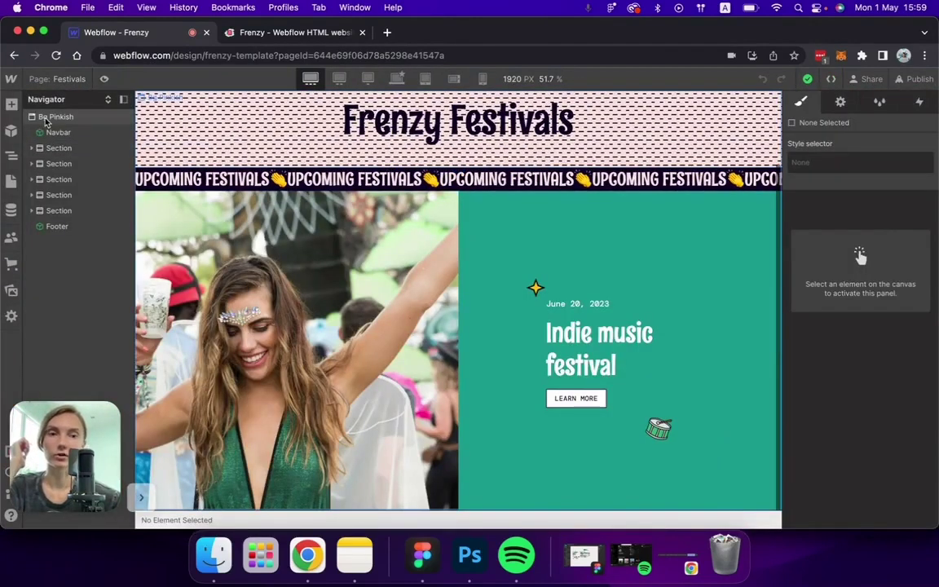
click(874, 184)
key(BackSpace)
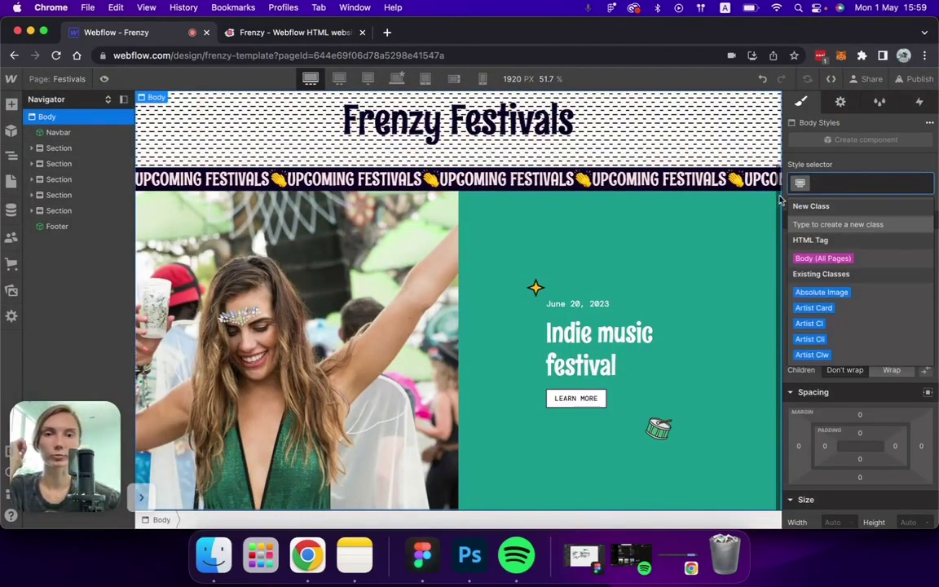
Wrap the Festivals page's Navbar in a div block and move all five sections and the Footer into it.
click(106, 132)
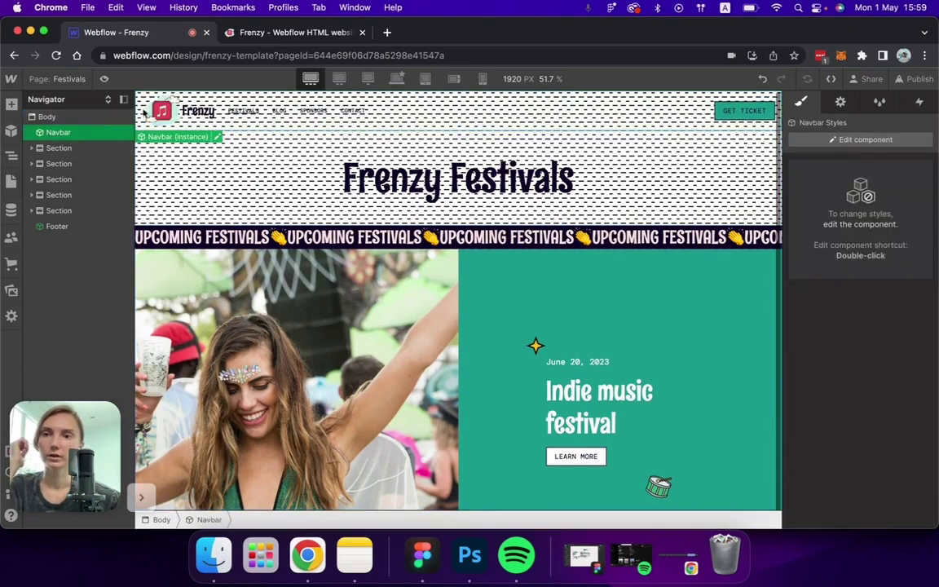
right_click(149, 138)
click(187, 170)
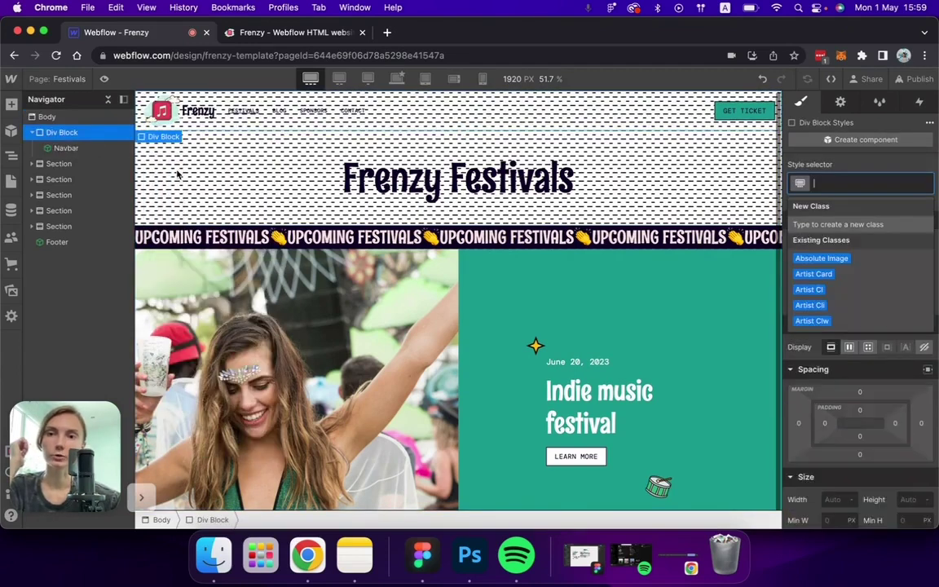
drag(65, 167, 96, 151)
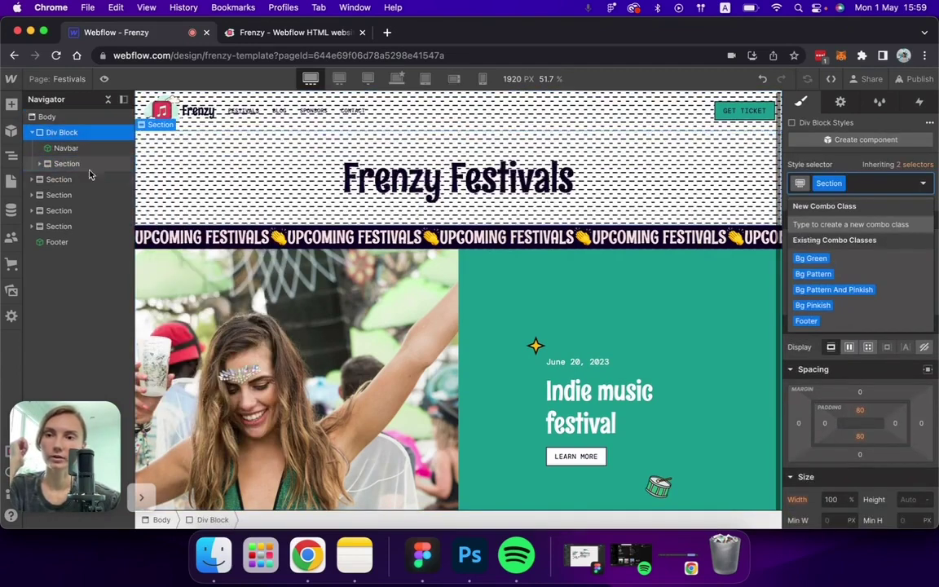
drag(49, 181, 43, 212)
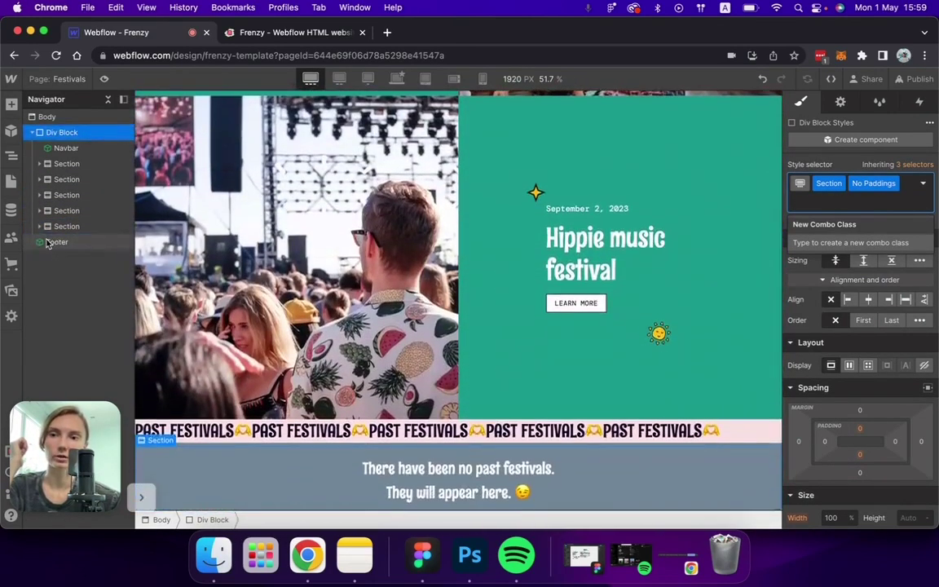
Apply the existing Page Wrapper class to the new div block and preview the Festivals page at 2560 px.
click(65, 133)
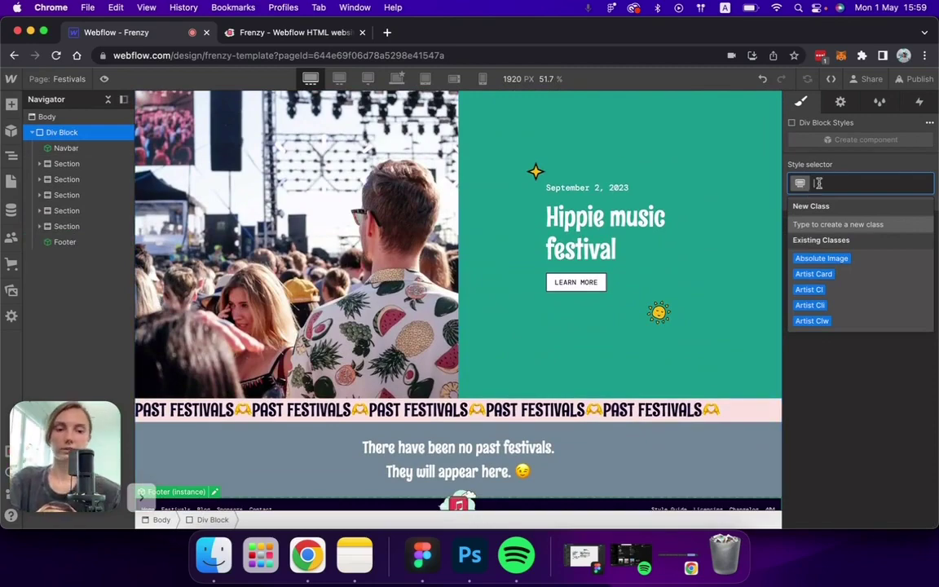
text(page wr)
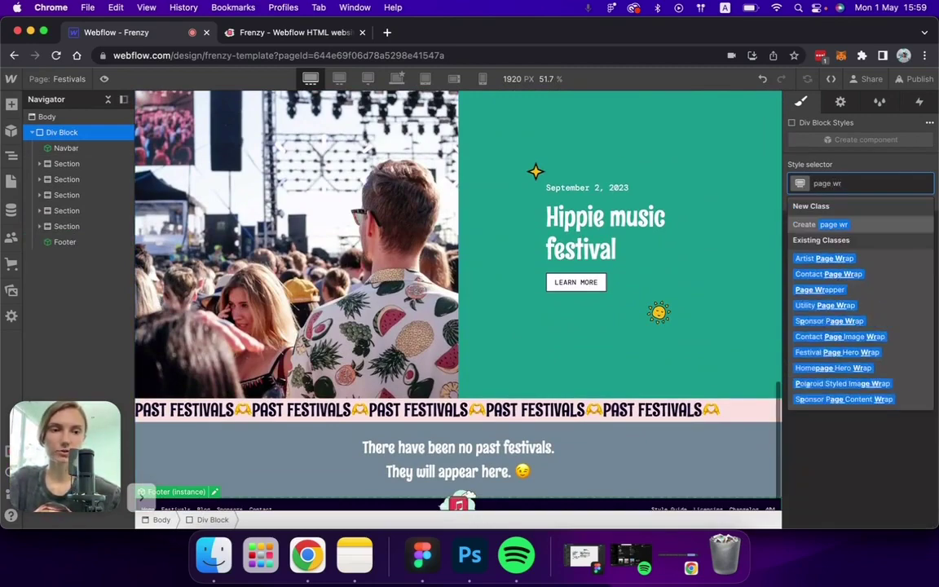
key(super+shift+p)
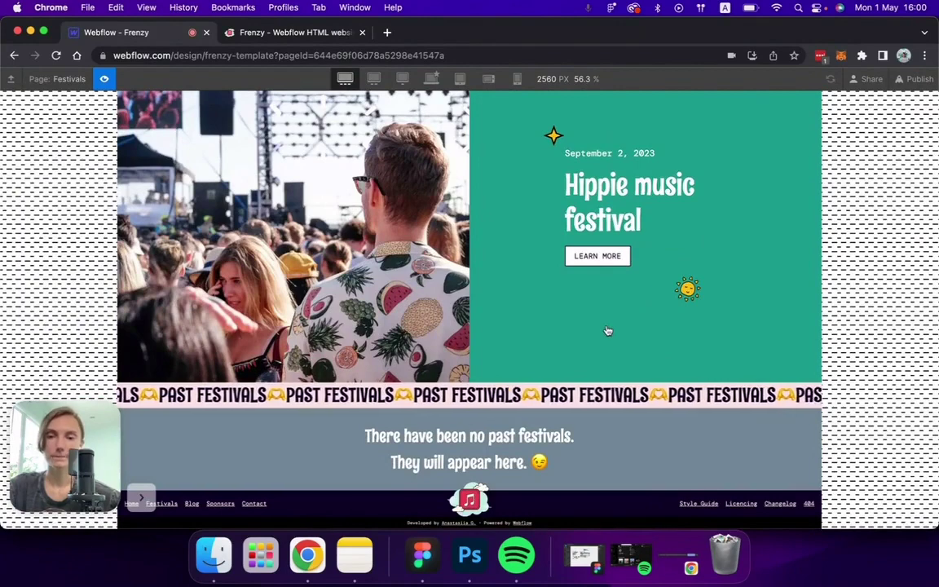
scroll(608, 331, up, 10)
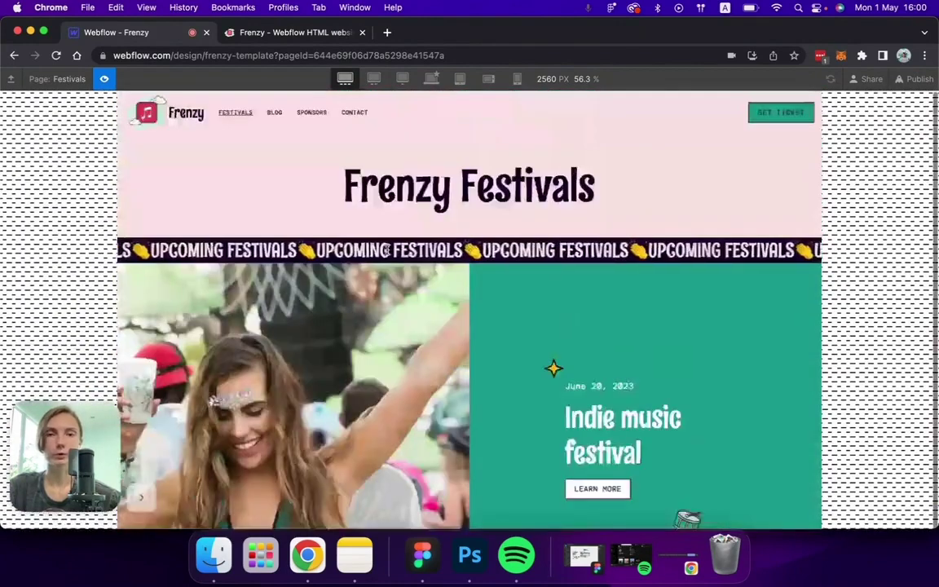
click(273, 115)
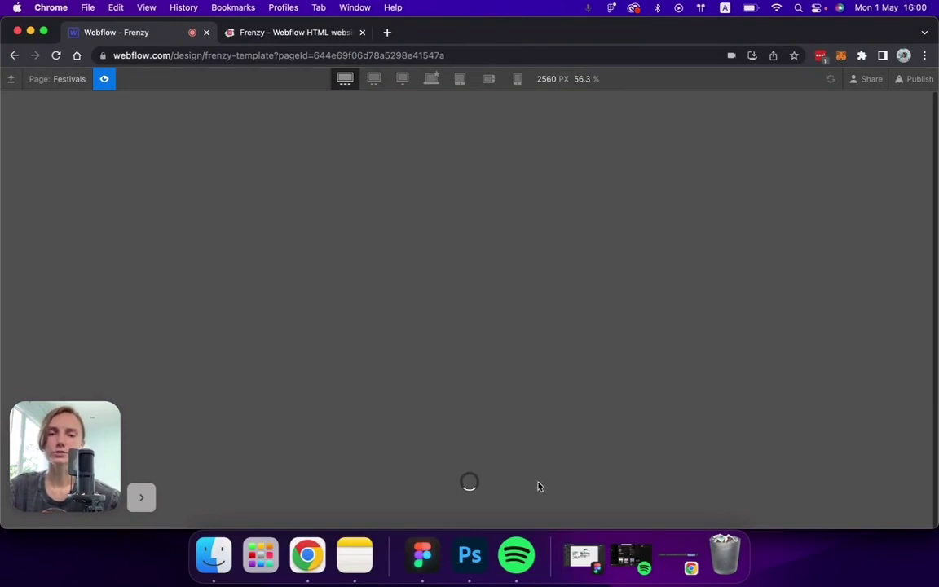
click(516, 553)
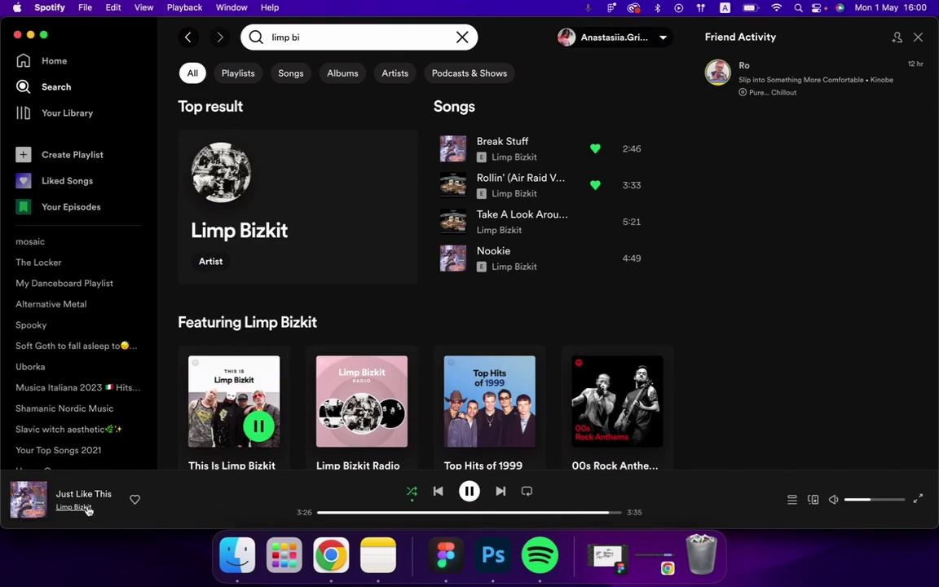
key(super+m)
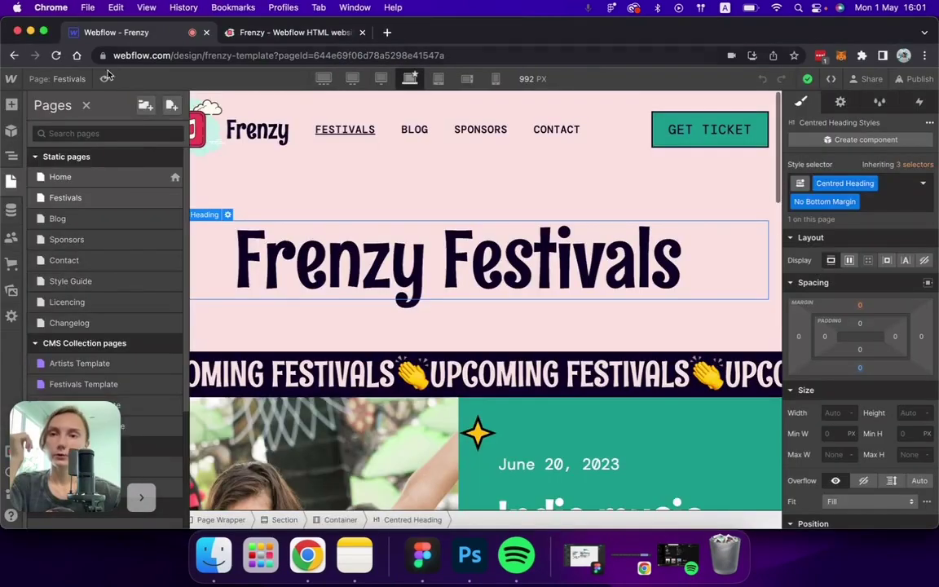
Preview the Festivals page at a width of 2560 px and check it down to the footer and back.
click(104, 78)
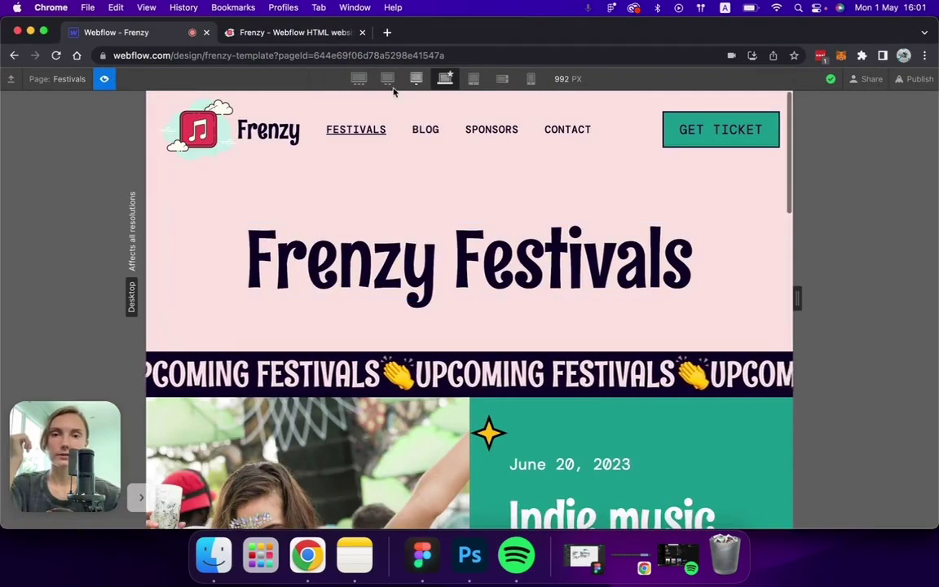
click(346, 78)
click(552, 78)
text(2560)
scroll(383, 333, down, 15)
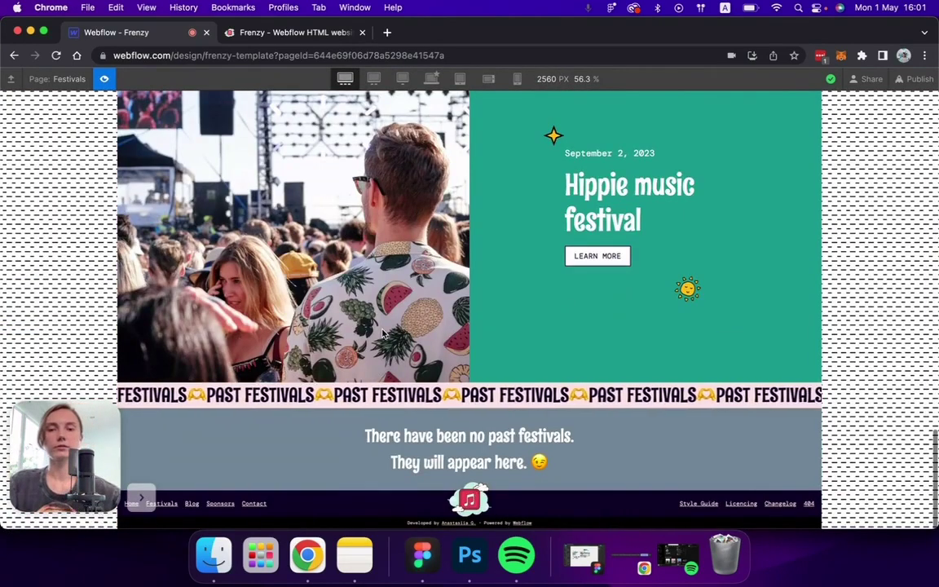
scroll(383, 333, up, 15)
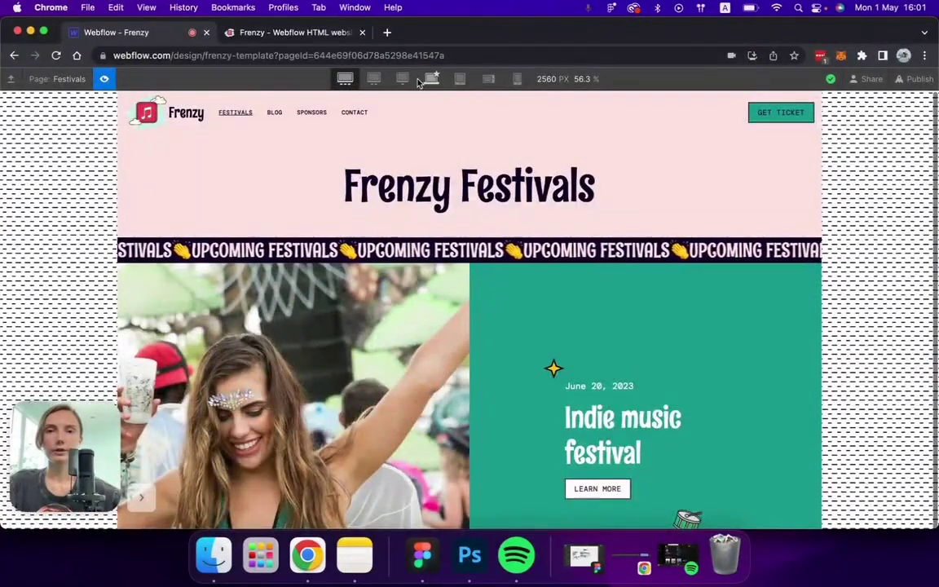
Open the Blog page and remove the Bg Pinkish class from its body.
click(380, 77)
click(335, 130)
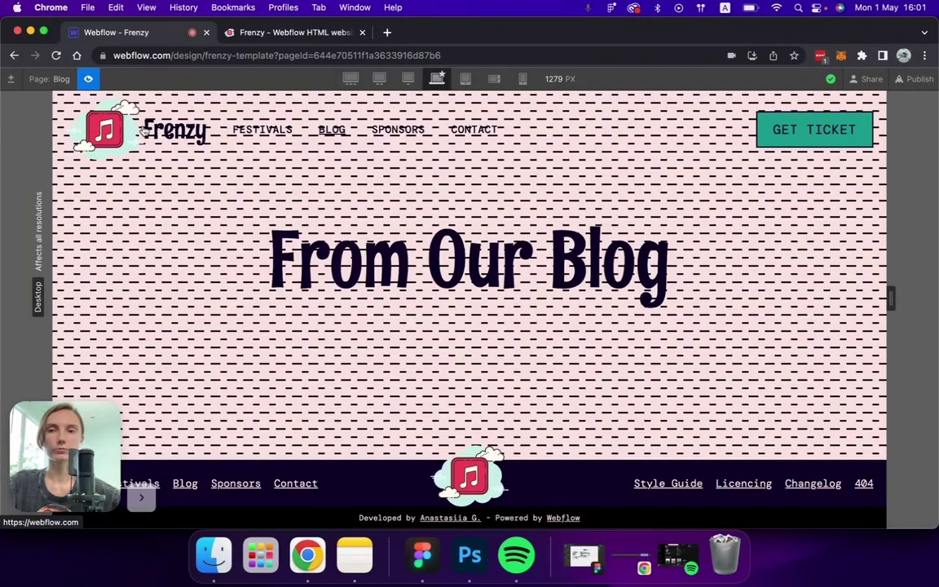
click(88, 78)
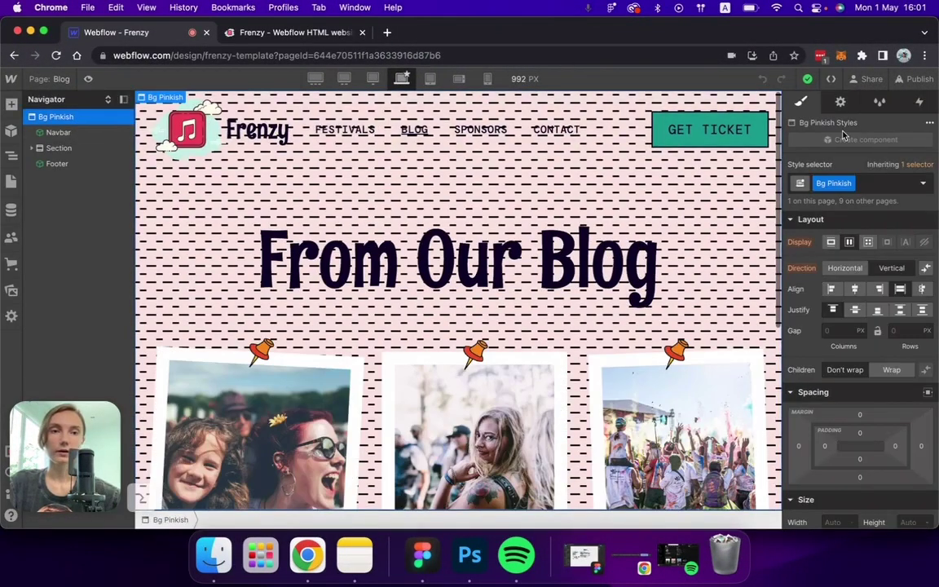
click(868, 185)
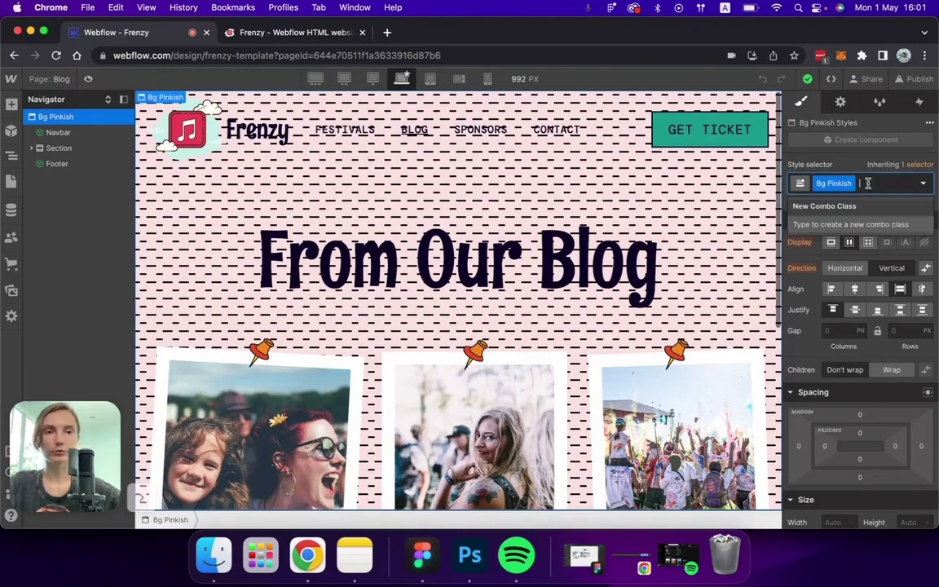
key(BackSpace)
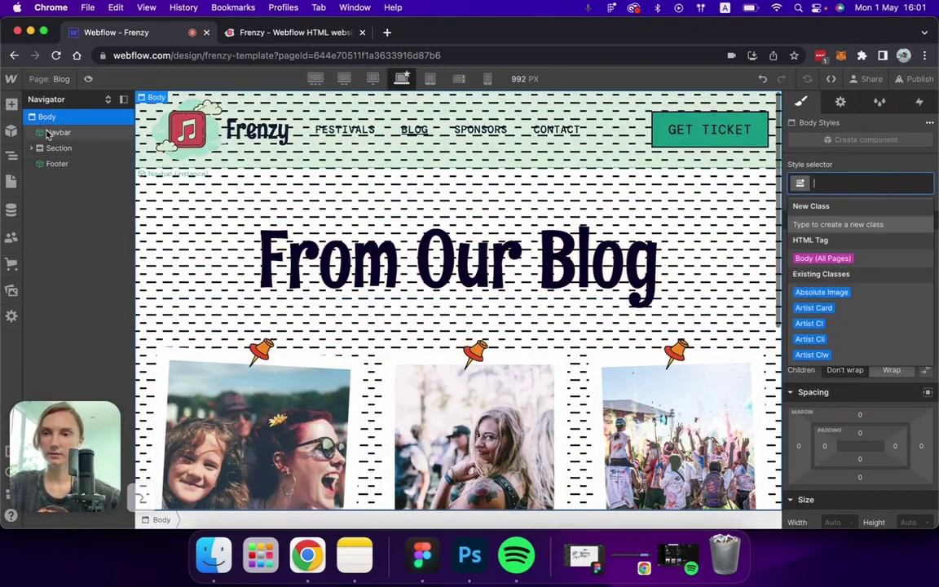
Wrap the Blog page's Navbar, section and Footer in one div block with the Page Wrapper class.
click(48, 132)
right_click(184, 171)
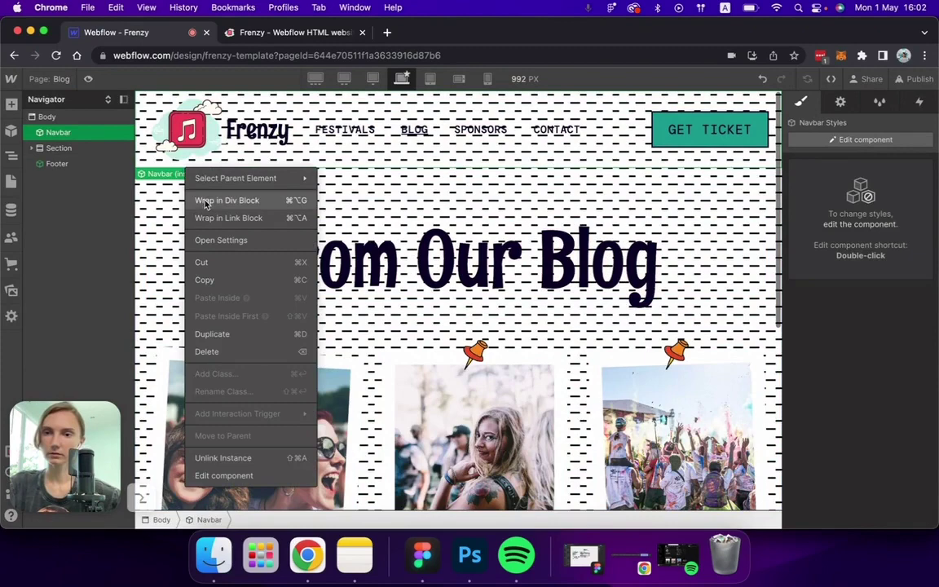
click(206, 204)
text(Section)
key(Return)
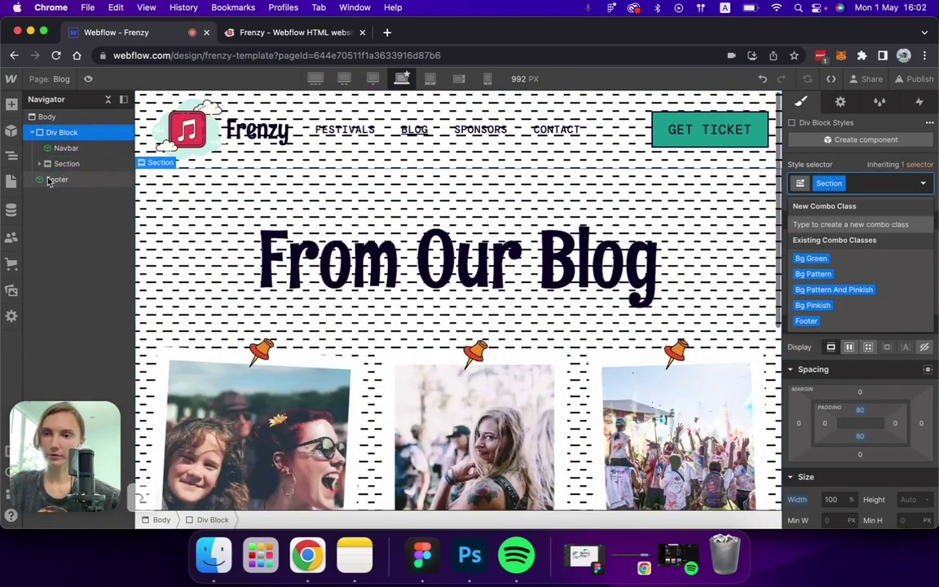
key(BackSpace)
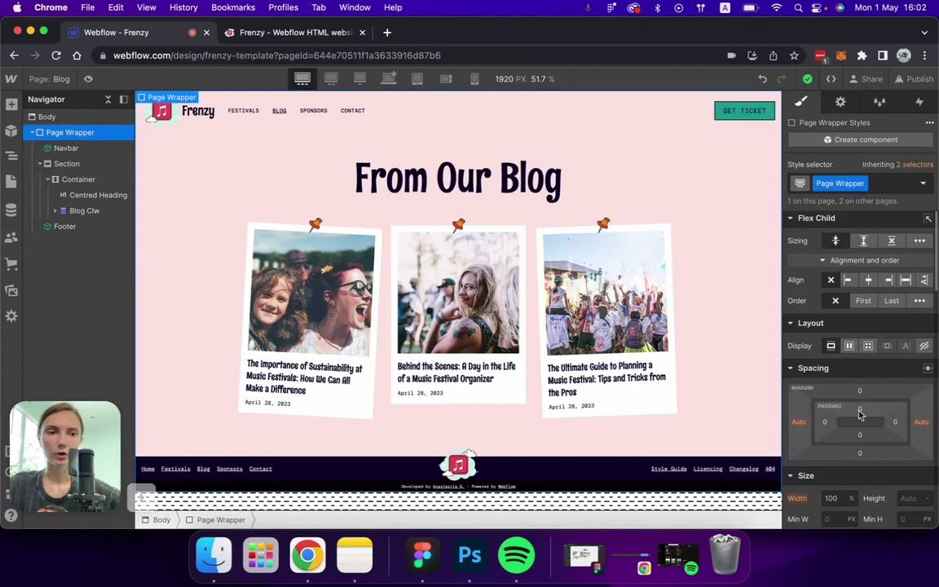
Try a top padding of 20 px on the Blog page's Page Wrapper.
click(860, 412)
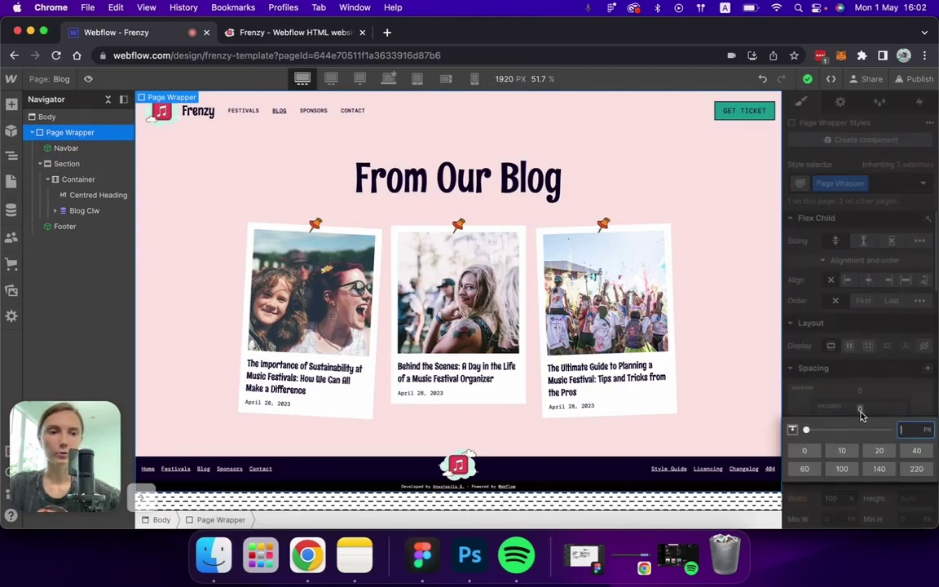
click(880, 451)
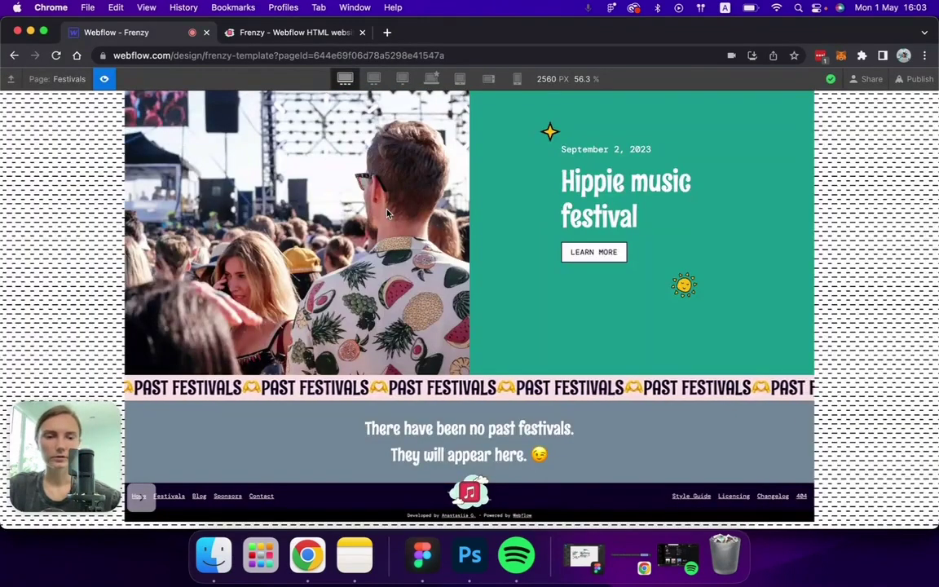
Check the Festivals page preview at 2560 px from the header down to the footer and back.
scroll(387, 214, up, 10)
scroll(387, 214, up, 3)
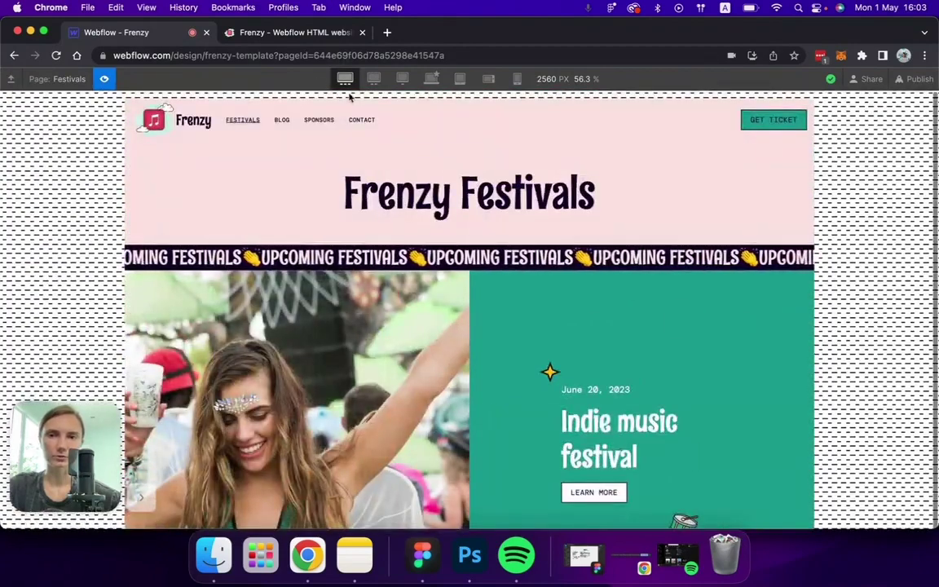
scroll(427, 338, down, 15)
scroll(441, 257, up, 15)
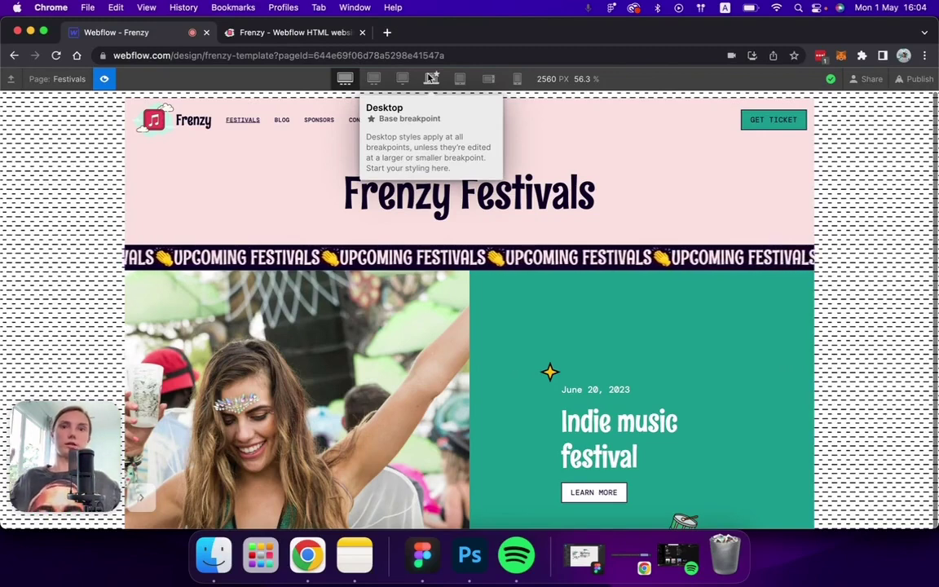
Leave the preview and review the spacing and size settings of the Festivals page's Page Wrapper.
click(104, 78)
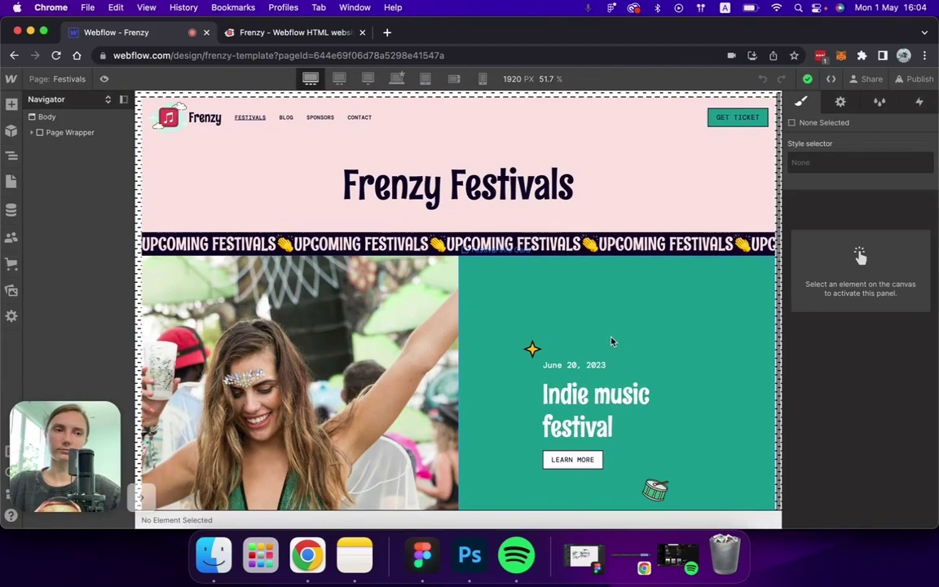
click(229, 171)
click(57, 132)
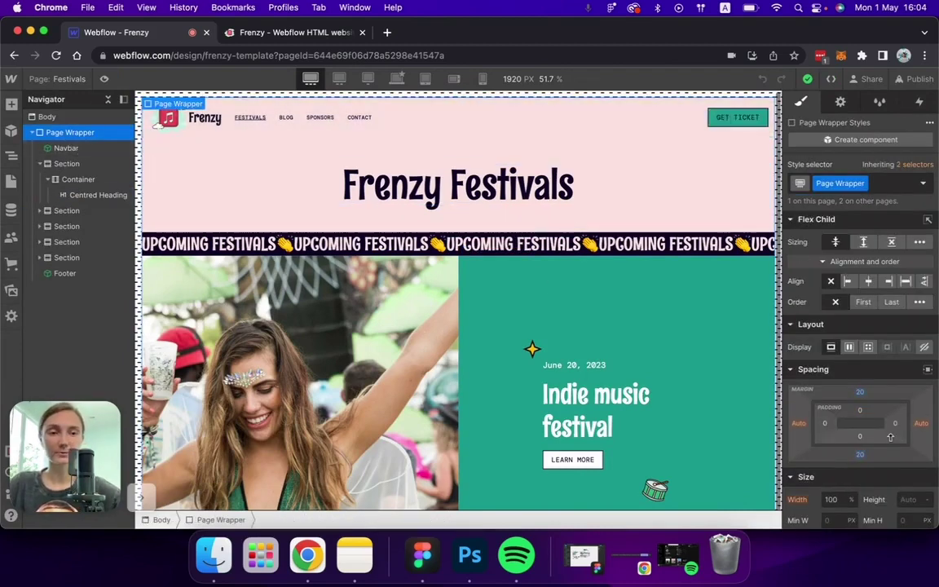
scroll(826, 423, down, 5)
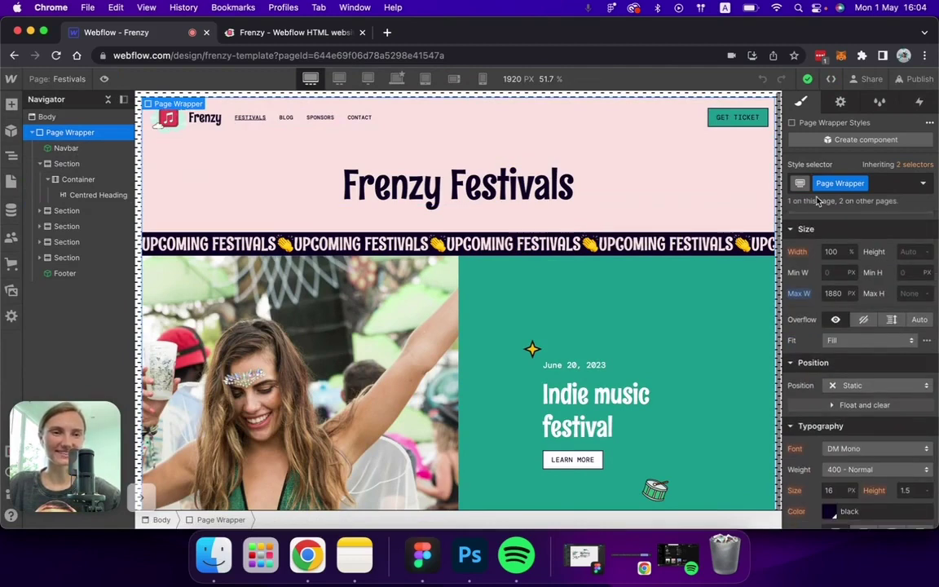
Open the Sponsors page and remove the Bg Pinkish class from its body.
click(63, 79)
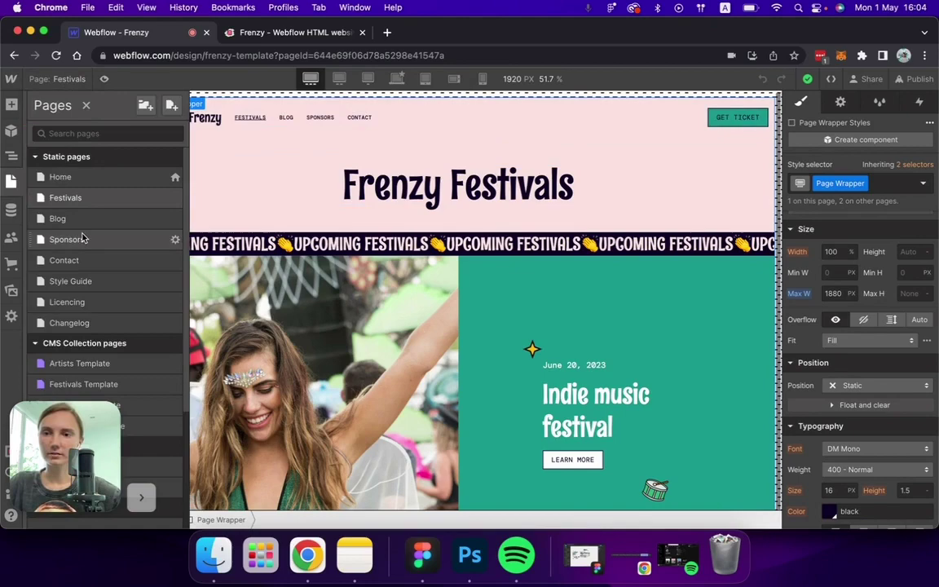
click(113, 233)
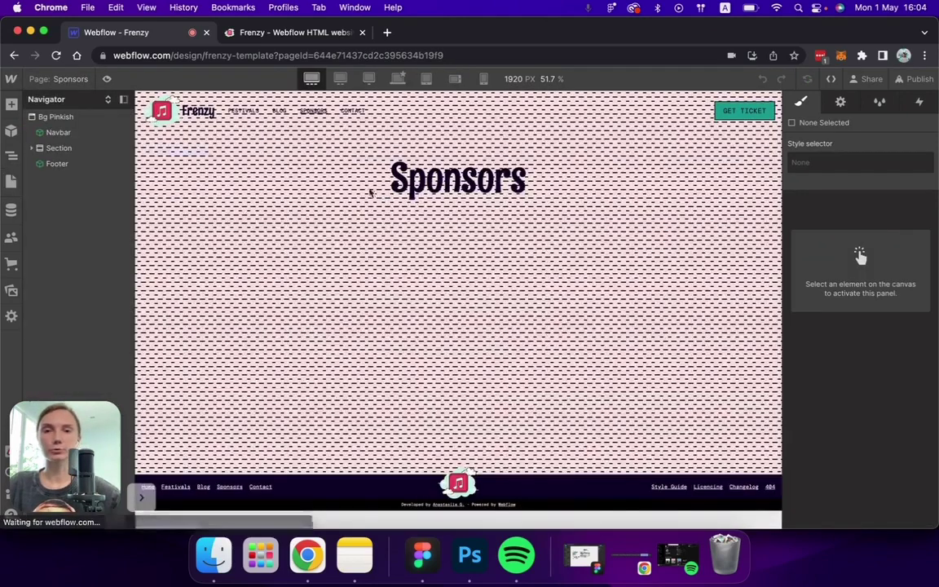
click(62, 119)
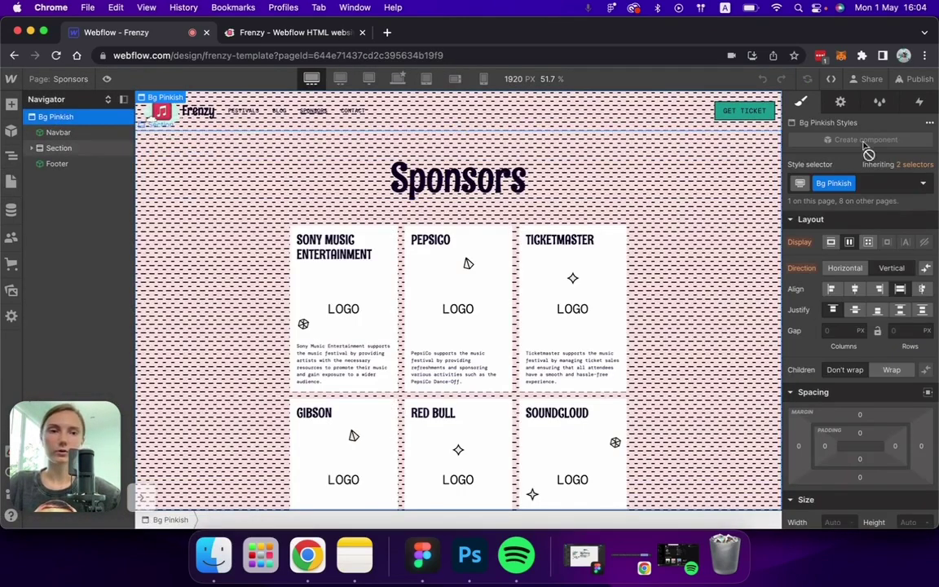
click(881, 188)
key(BackSpace)
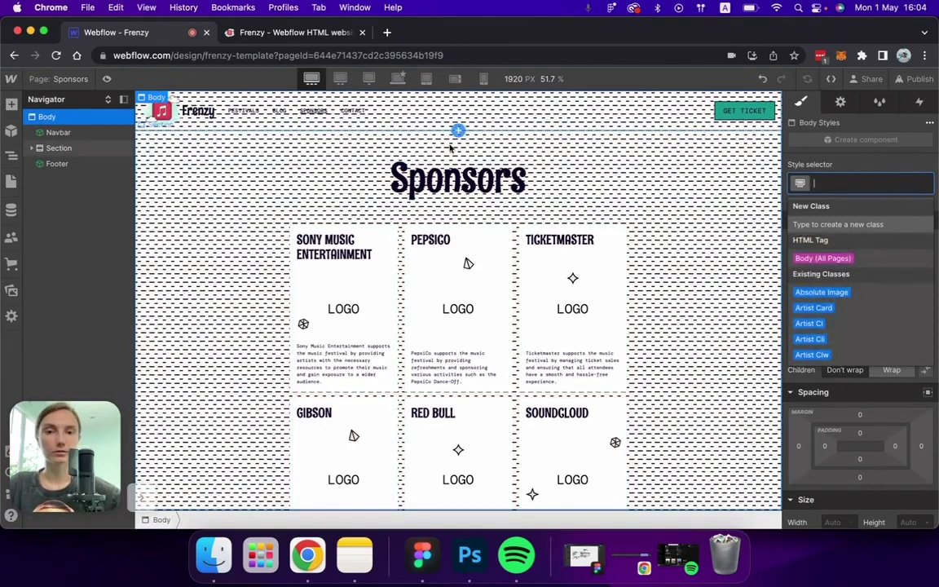
Wrap the Sponsors page's Navbar in a div block and move the section and Footer into it.
click(82, 132)
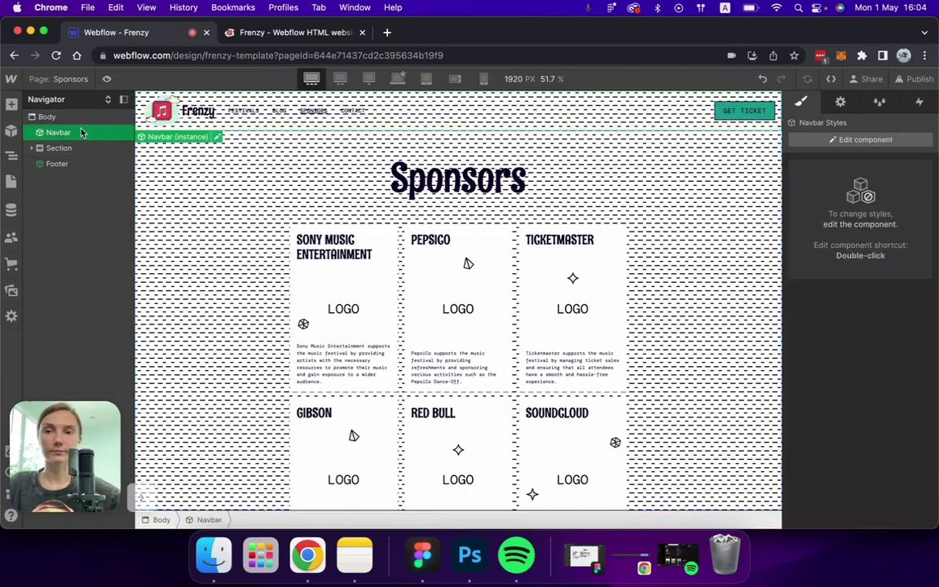
right_click(187, 139)
click(209, 170)
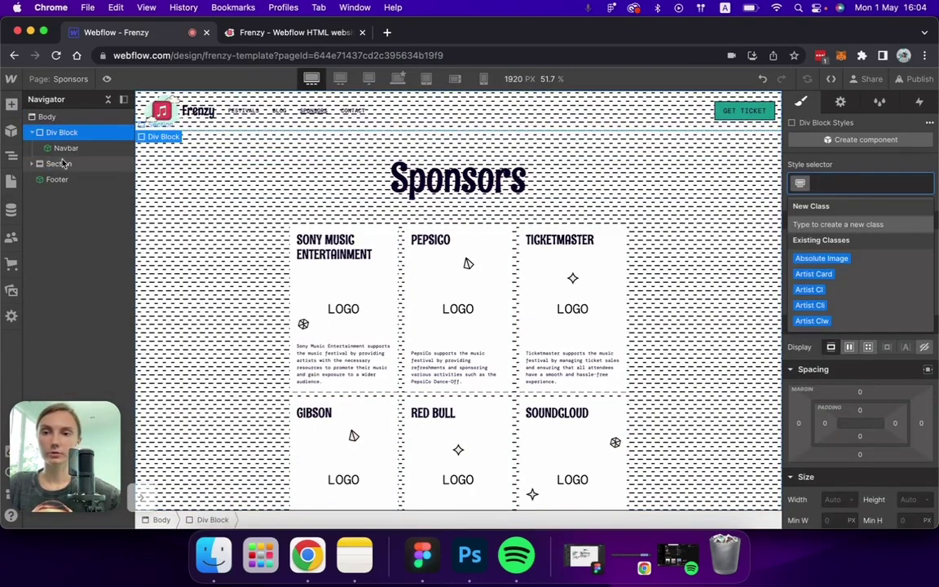
drag(51, 163, 90, 165)
drag(39, 187, 86, 172)
Apply the existing Page Wrapper class to the Sponsors page's div block and check the page down to the footer.
click(74, 135)
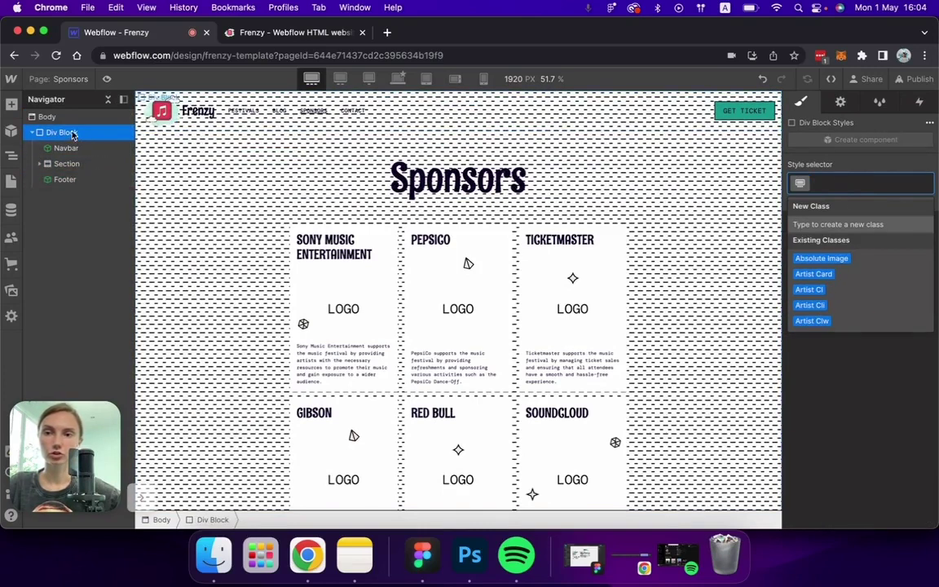
text(page wr)
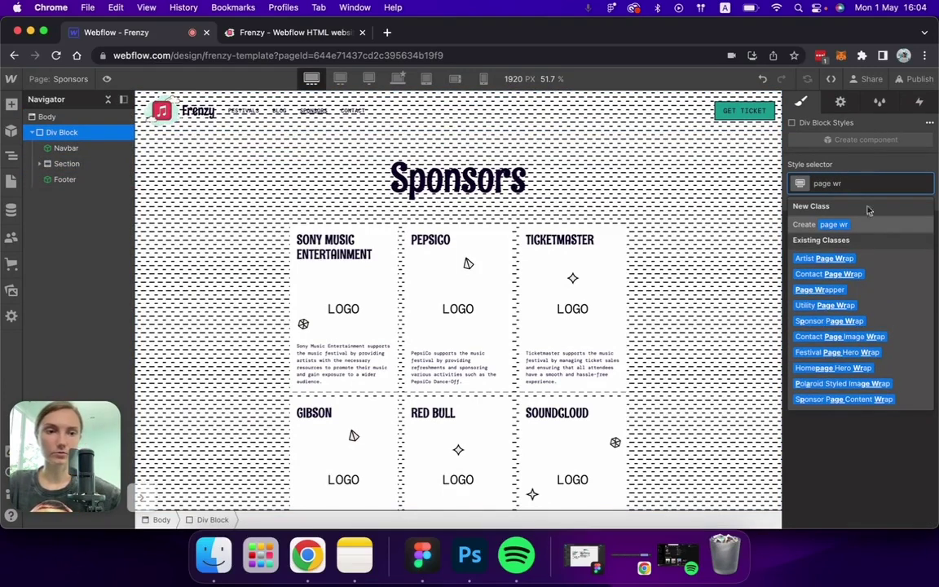
click(843, 289)
scroll(309, 172, down, 3)
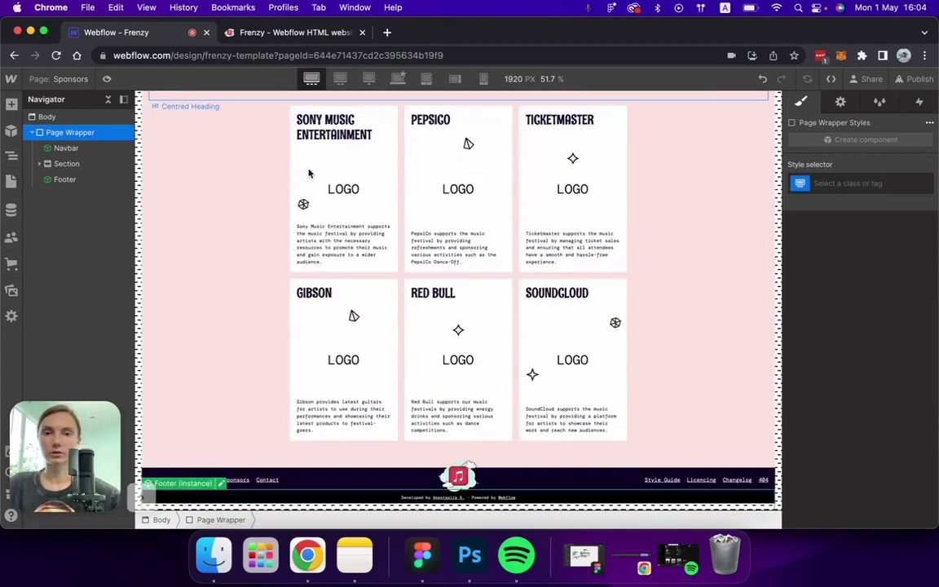
scroll(309, 173, up, 3)
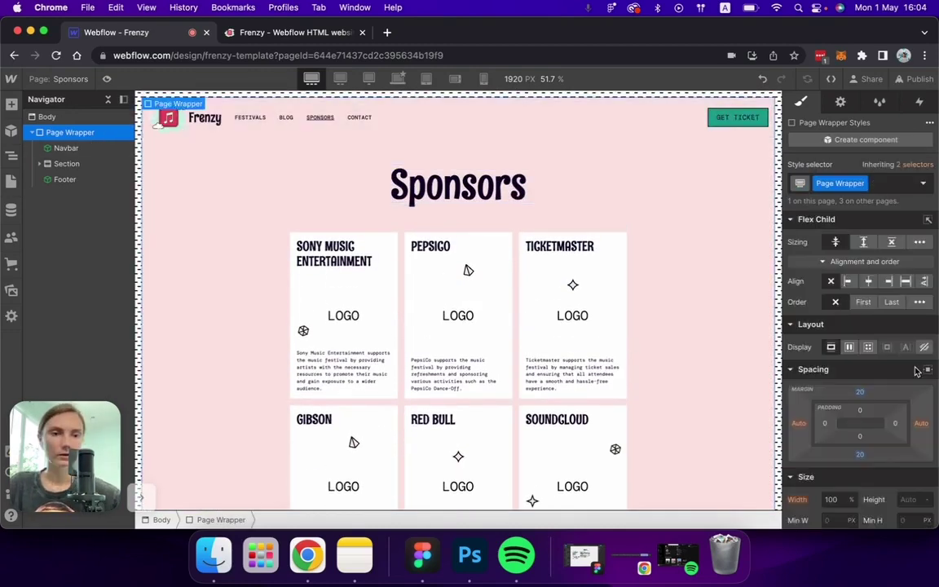
Set the Page Wrapper's top and bottom margins to 40 px.
scroll(914, 366, down, 4)
click(833, 361)
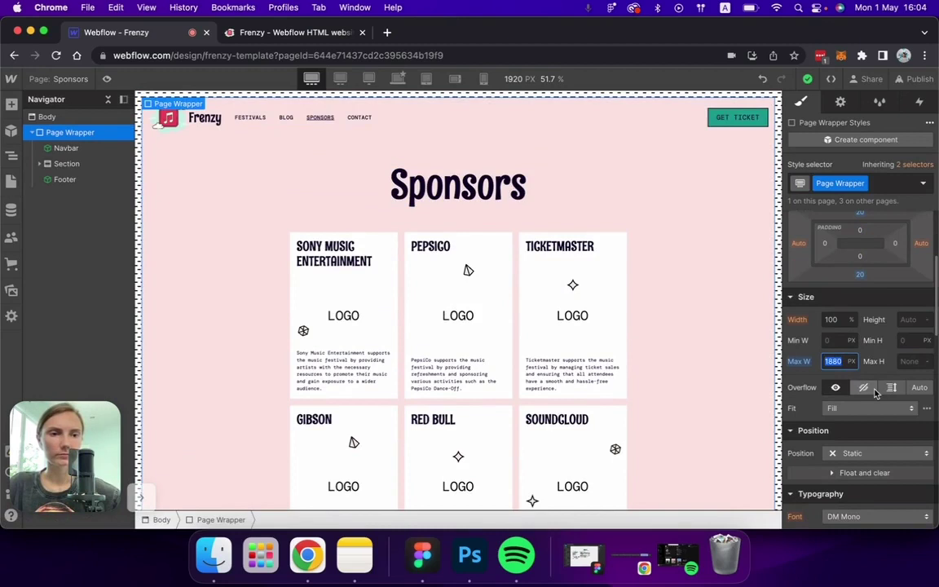
scroll(875, 383, up, 2)
click(860, 290)
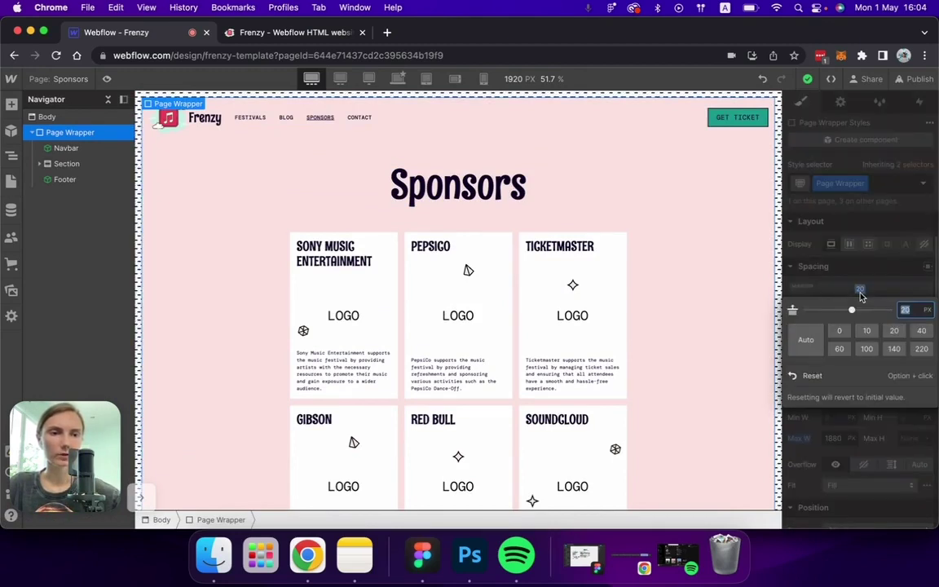
click(921, 330)
click(879, 289)
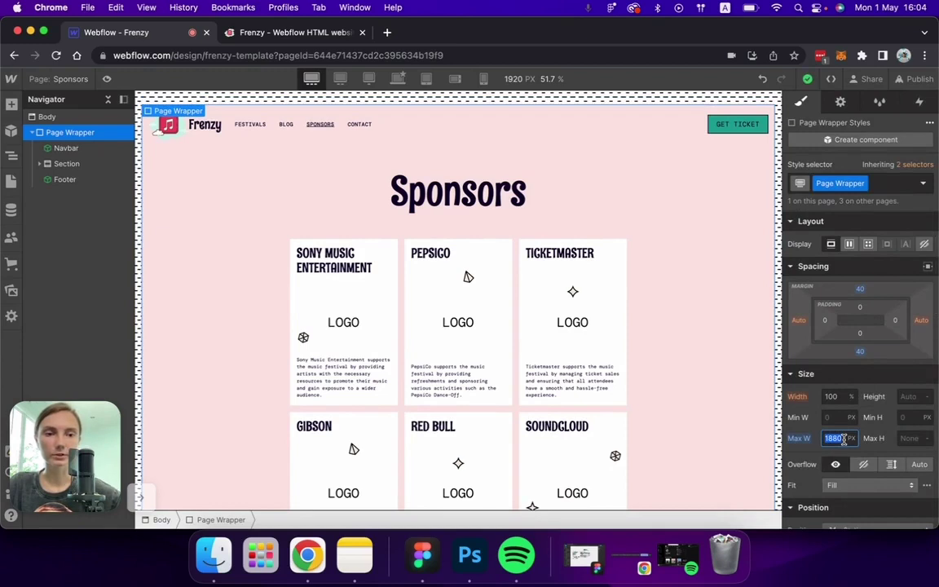
Set the Page Wrapper's maximum width to 1840 px, calculated as 1920 minus 80.
key(shift+Up)
key(shift+Up)
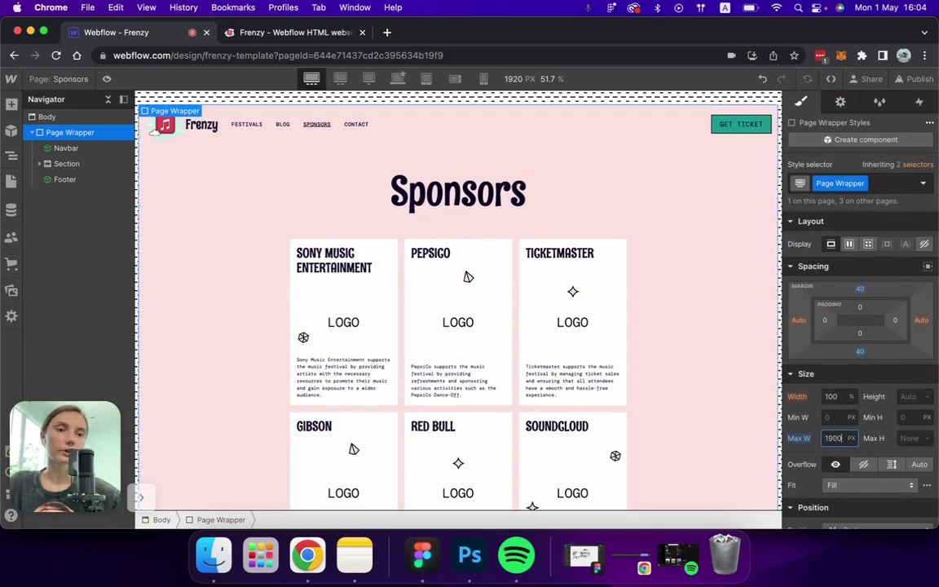
key(shift+Up)
key(shift+Up)
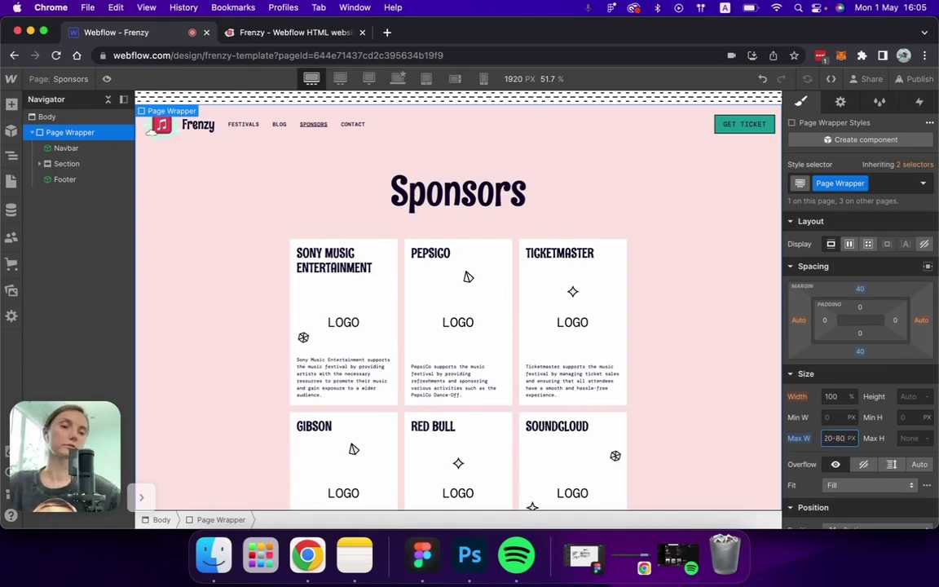
key(Return)
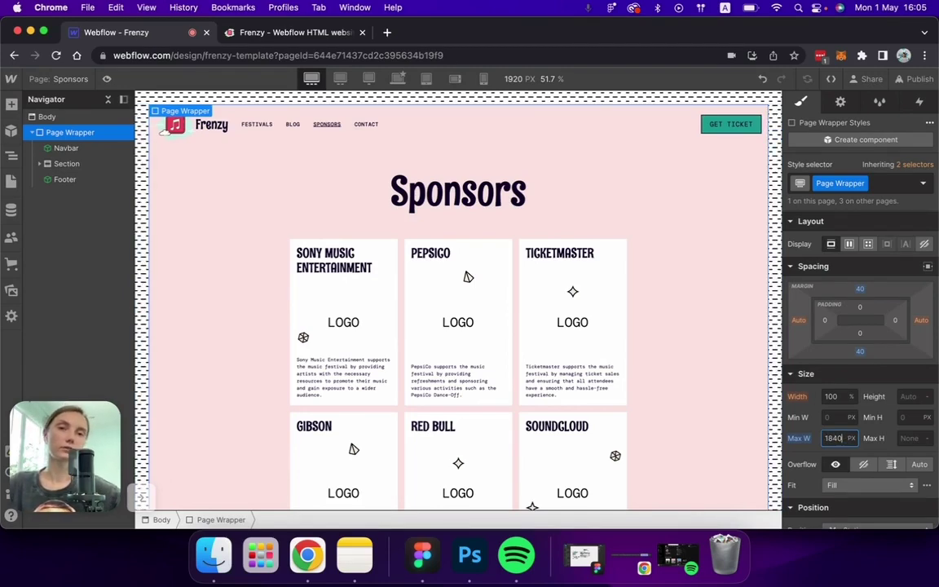
Preview the Sponsors page at 1920 px and look over its patterned border and sponsor cards.
click(106, 78)
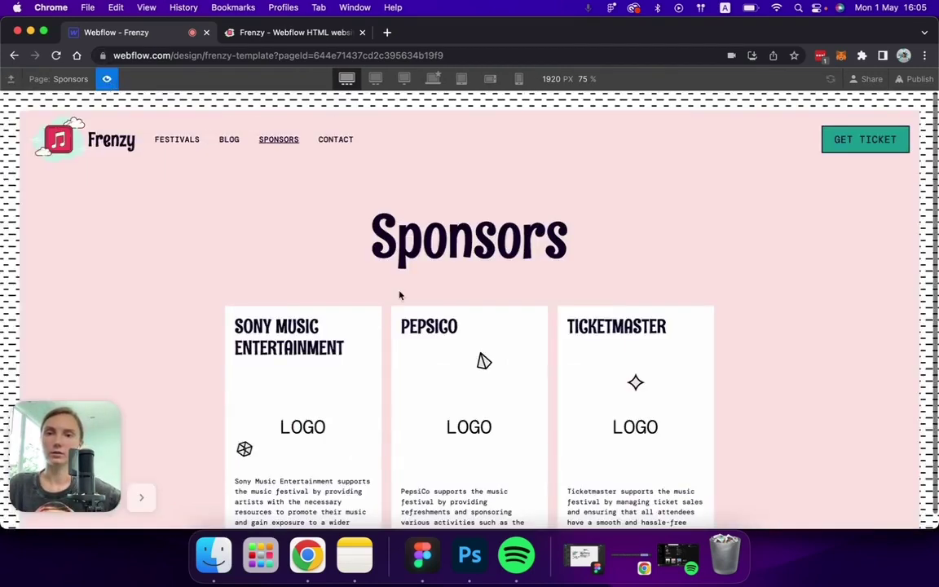
scroll(400, 296, down, 5)
scroll(399, 293, up, 5)
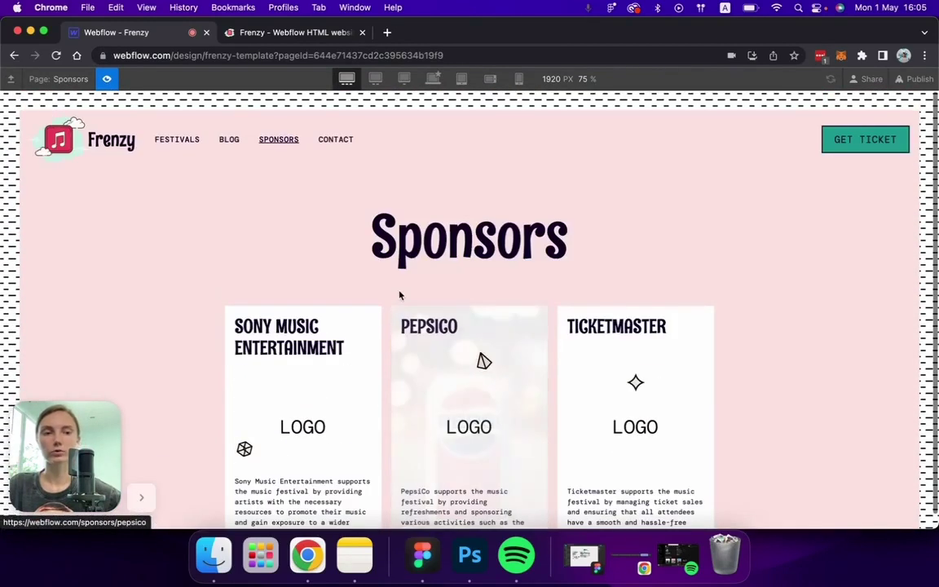
Open the Contact page for editing and remove the Bg Pinkish class from its body.
click(334, 141)
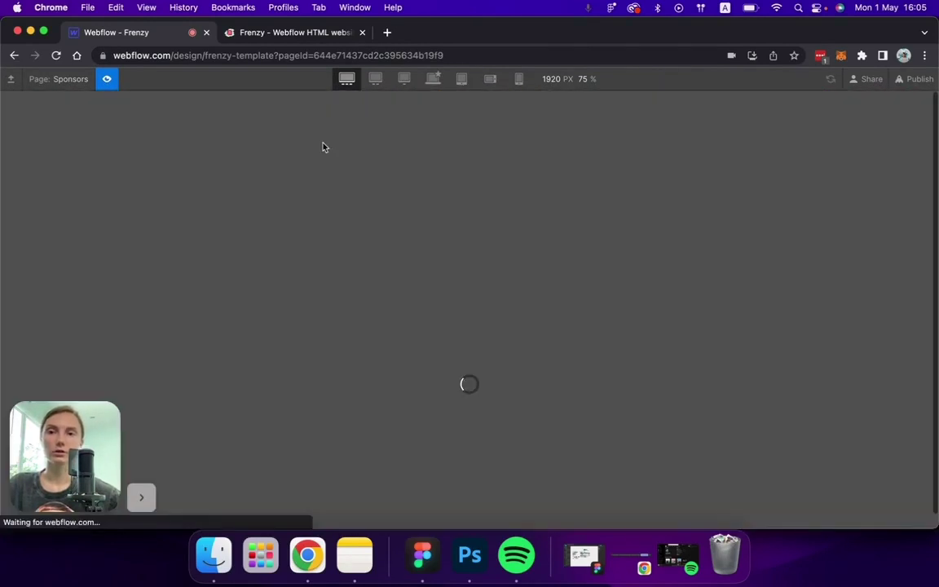
click(108, 80)
click(92, 266)
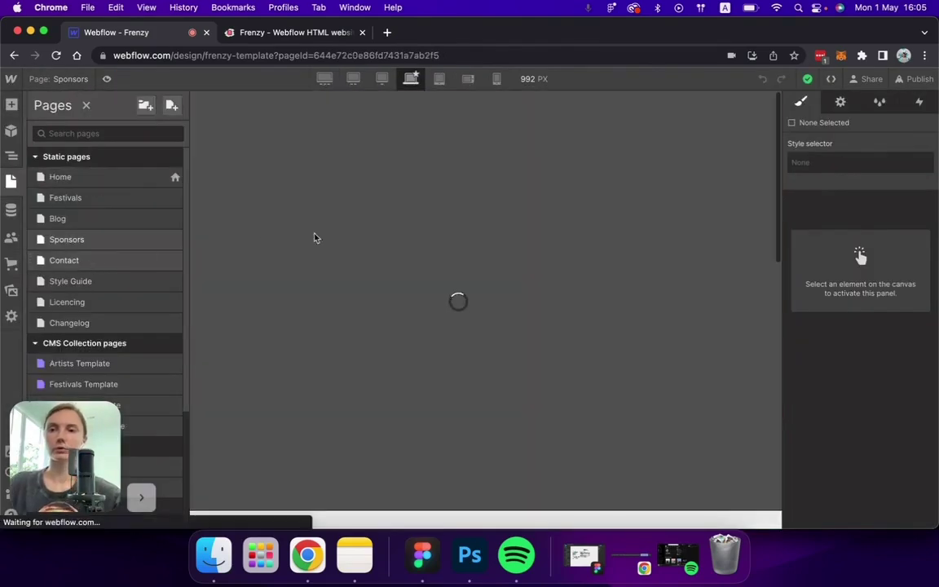
click(57, 117)
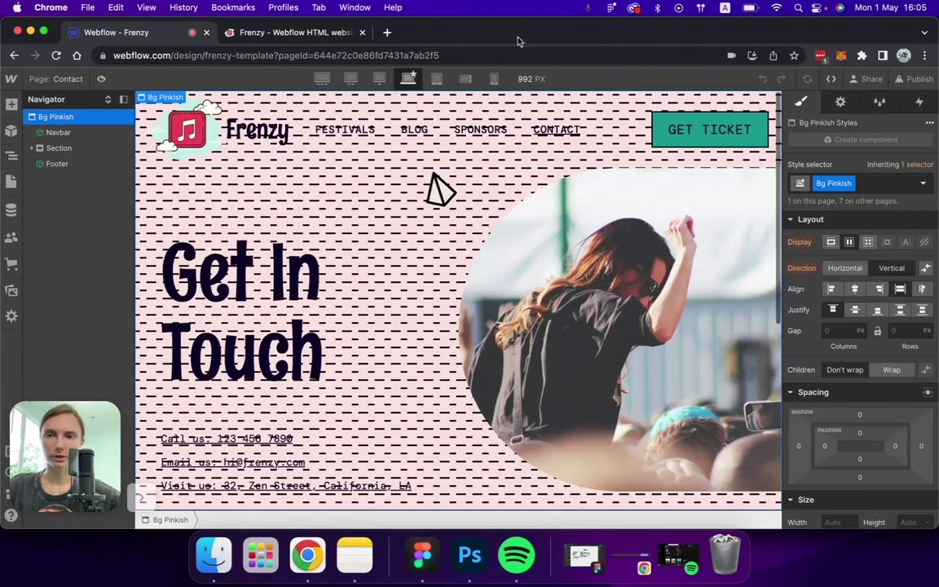
click(871, 188)
key(BackSpace)
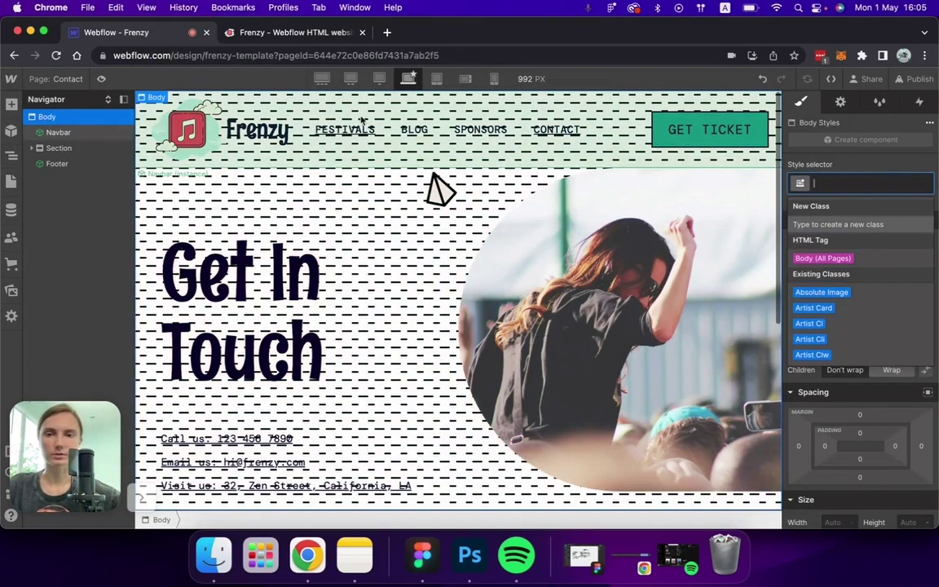
Wrap the Contact page's Navbar, section and Footer in one div block.
click(58, 132)
right_click(162, 174)
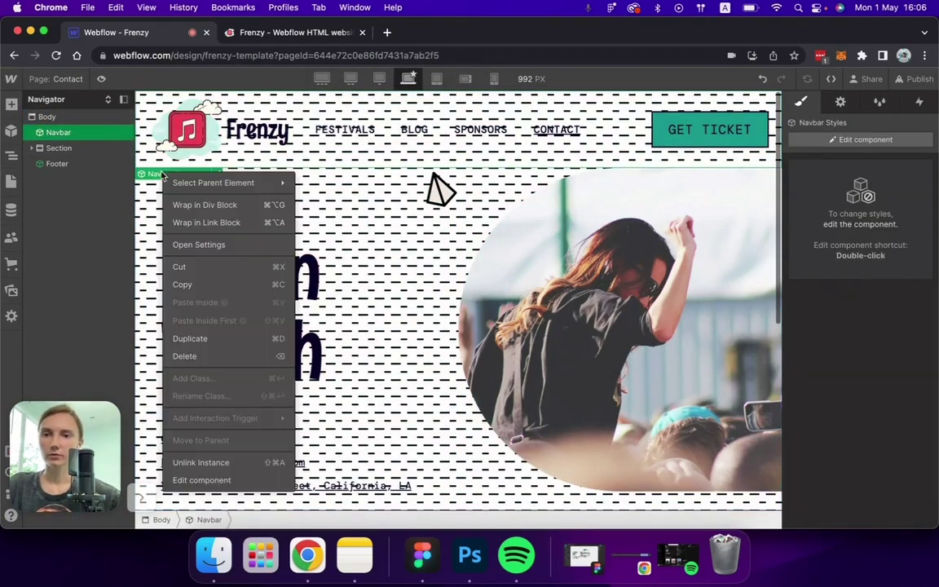
click(211, 211)
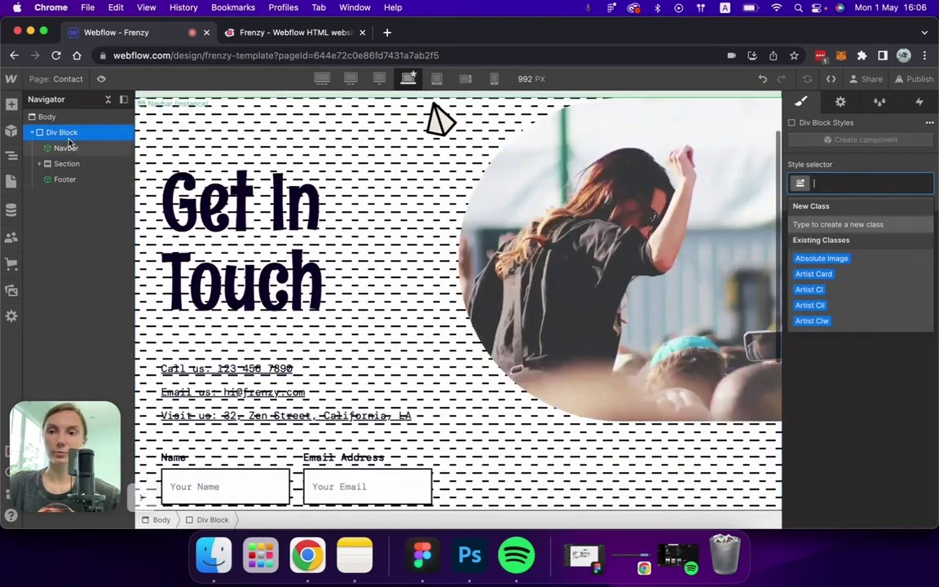
Open the Style Guide page and remove the Bg Pinkish class from its body.
text(style)
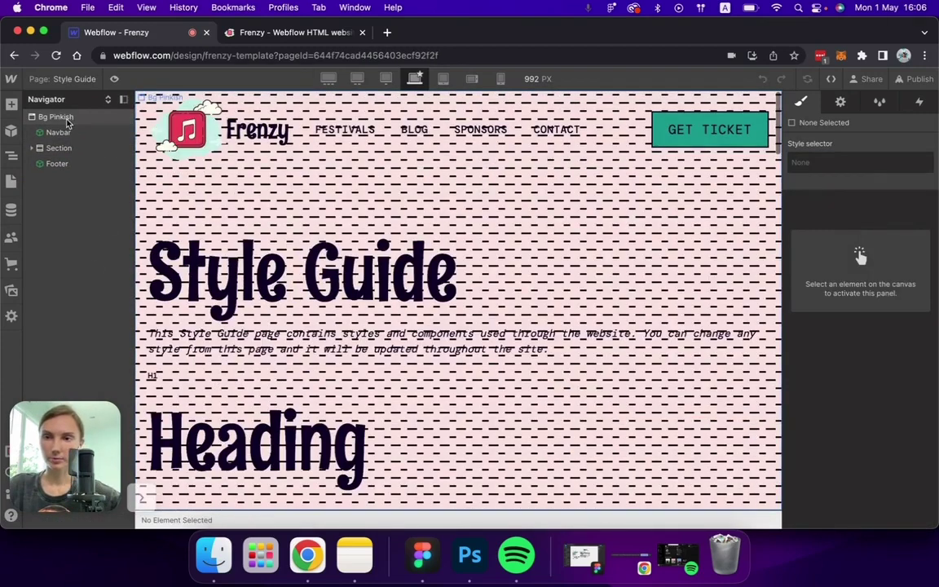
click(67, 119)
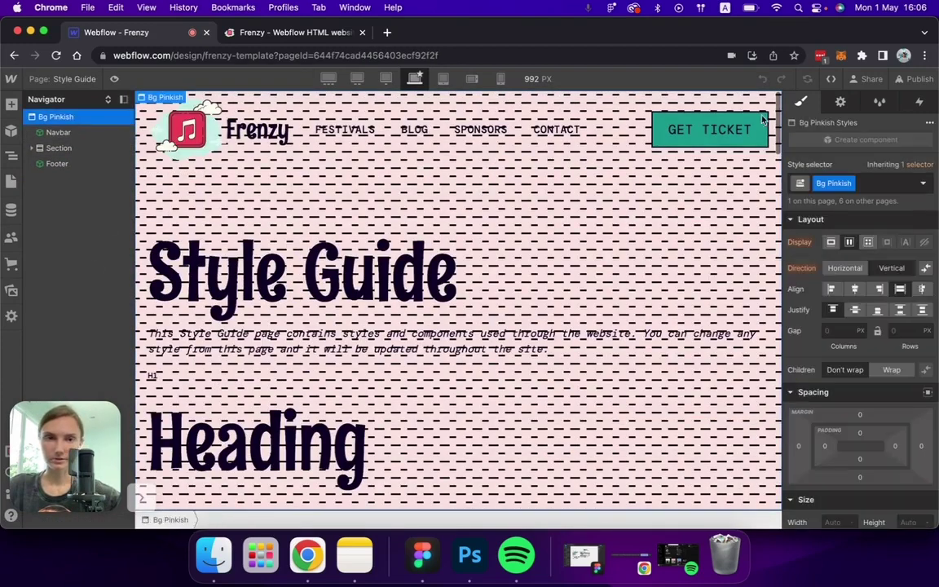
click(878, 188)
key(BackSpace)
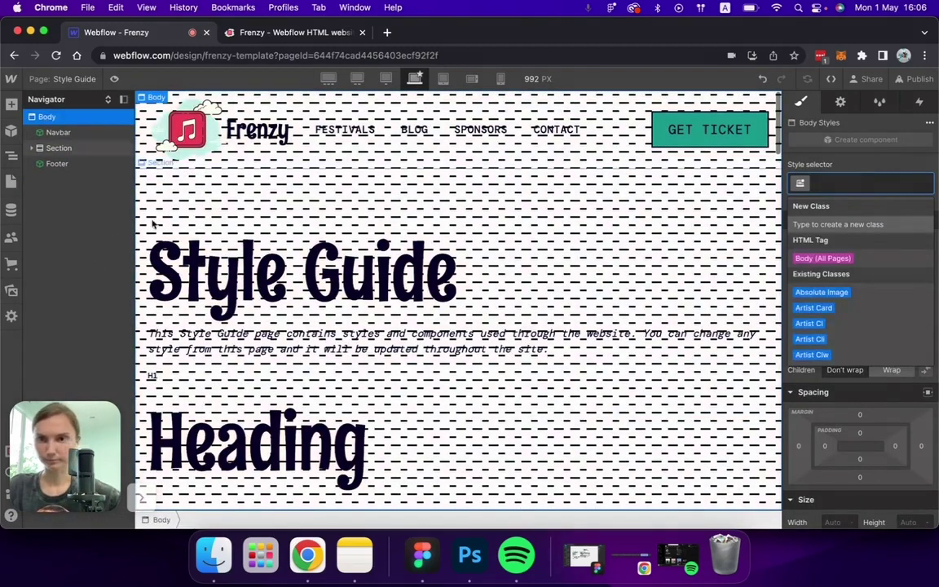
Wrap the Style Guide page's Navbar, section and Footer in a div block with the Page Wrapper class.
click(49, 132)
right_click(178, 174)
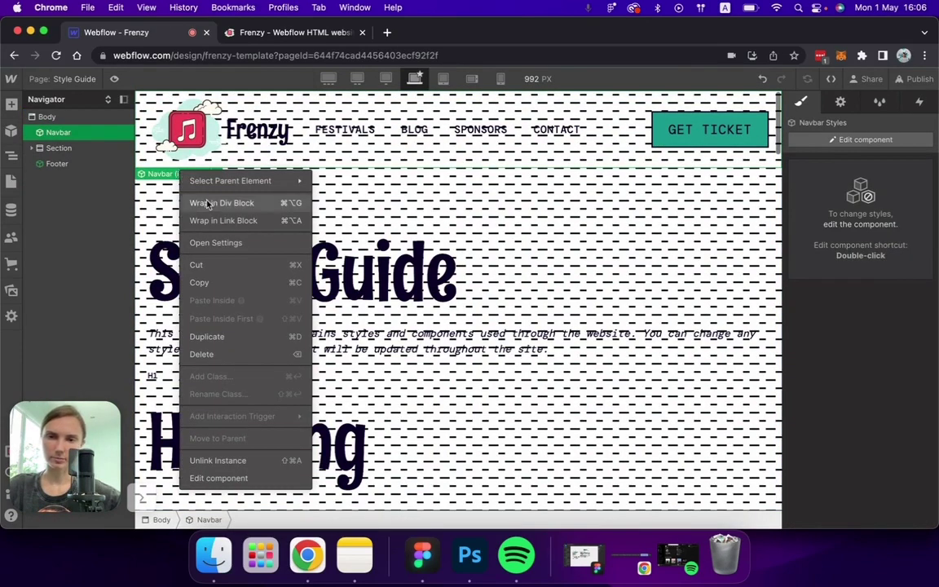
click(218, 198)
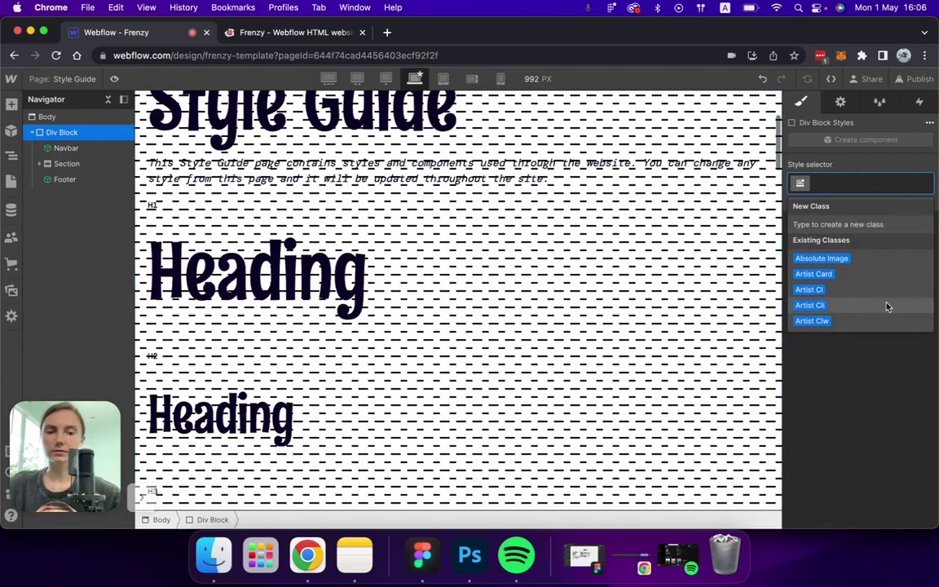
text(page wr)
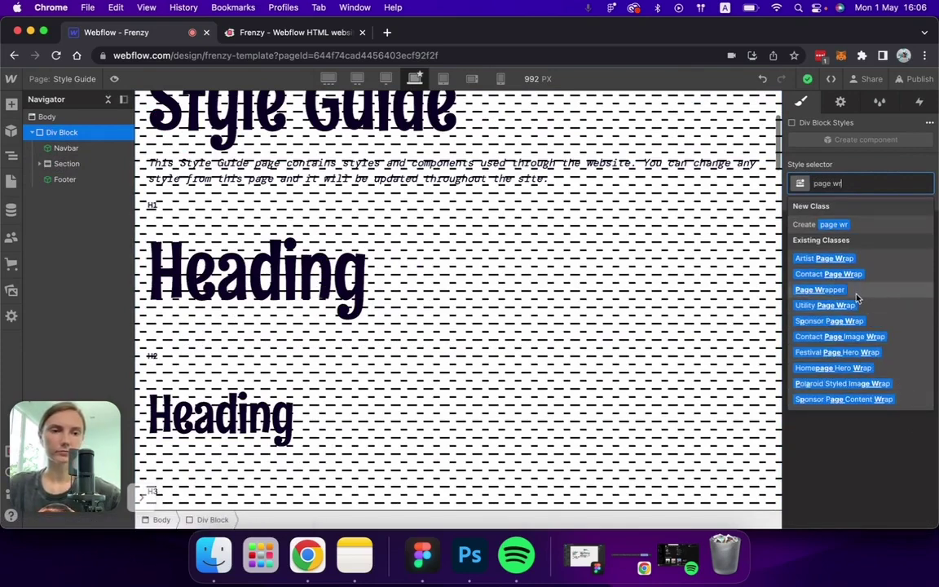
click(819, 289)
Restyle the Style Guide contact form's inputs with the Text Field class, adding the Area combo class to the message field.
scroll(522, 235, down, 1)
scroll(522, 235, down, 20)
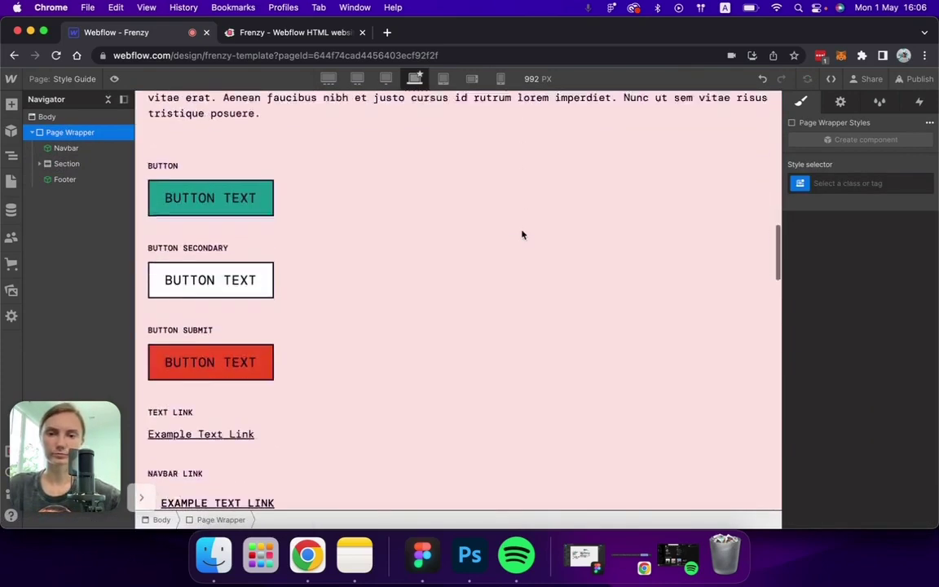
scroll(523, 235, down, 3)
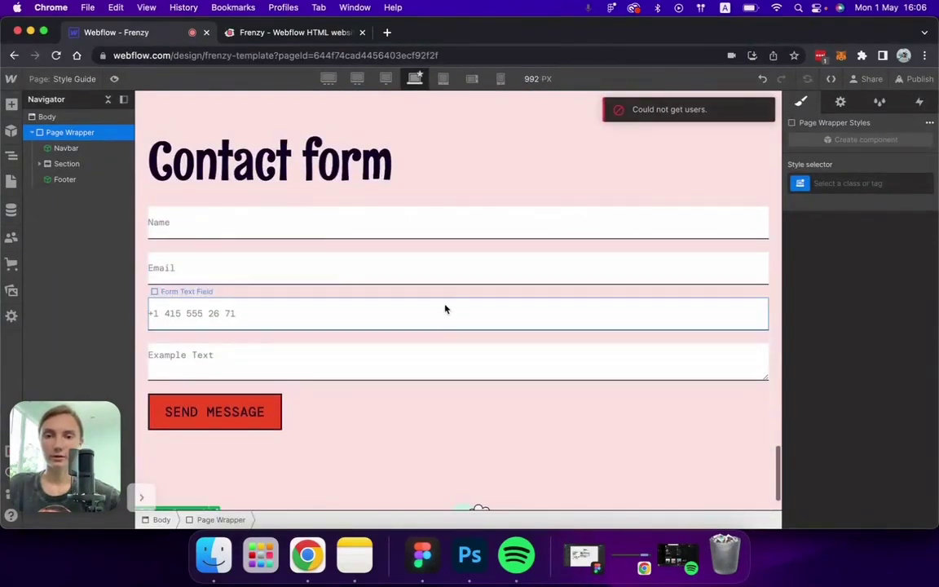
click(445, 309)
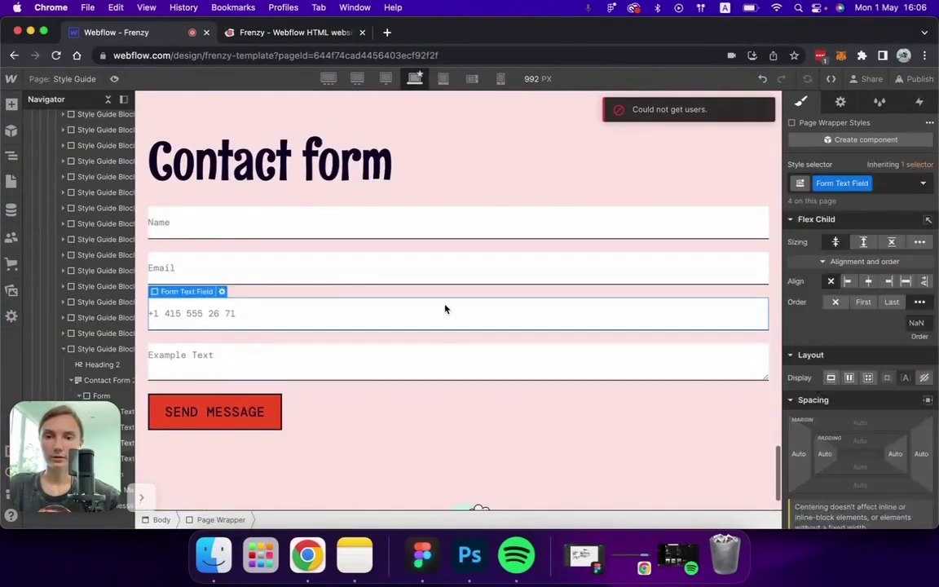
click(872, 182)
click(805, 257)
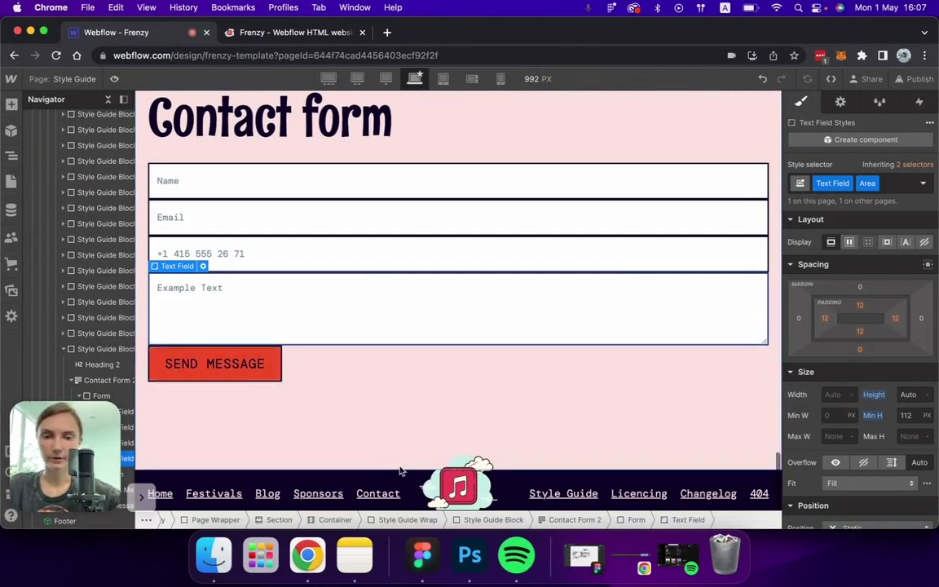
Apply the existing Contact Form class to the form element that holds the Style Guide's contact fields.
click(640, 519)
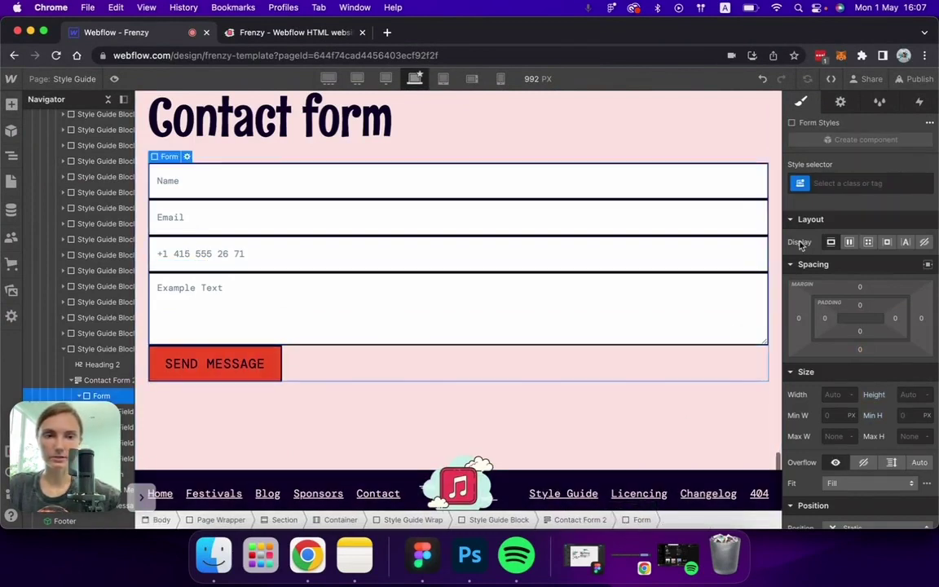
click(820, 183)
text(form)
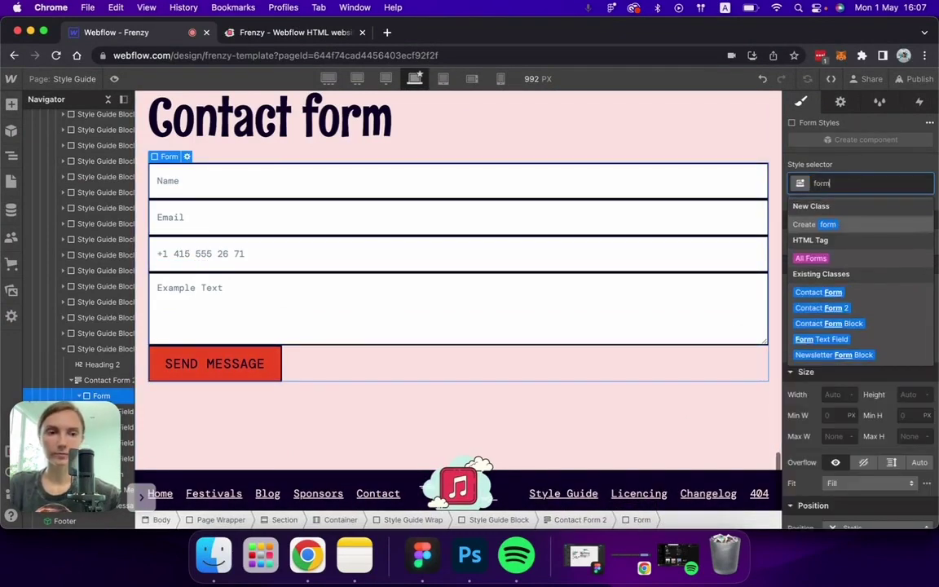
click(799, 293)
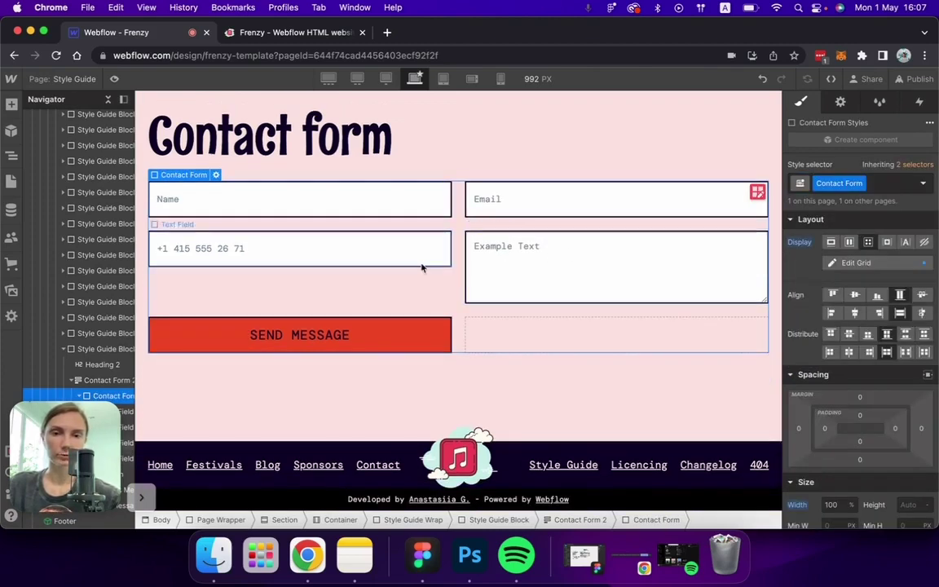
Delete the phone field from the contact form and make the message area span 2 columns.
click(501, 266)
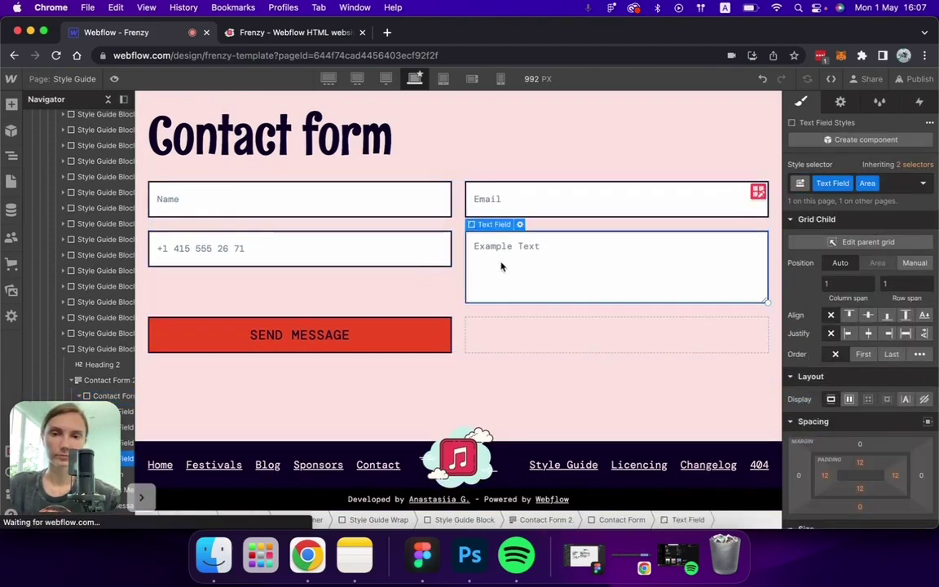
click(434, 247)
key(Delete)
click(429, 310)
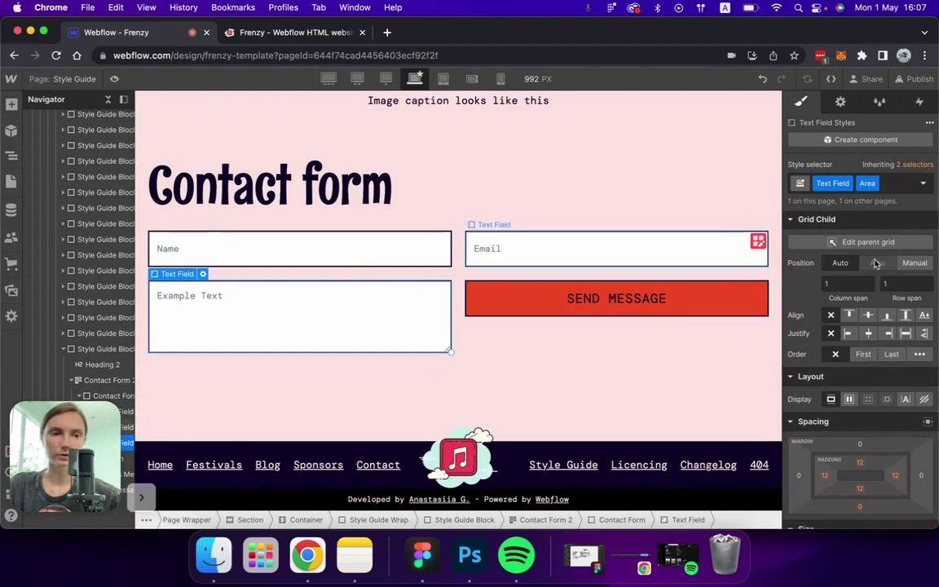
text(2)
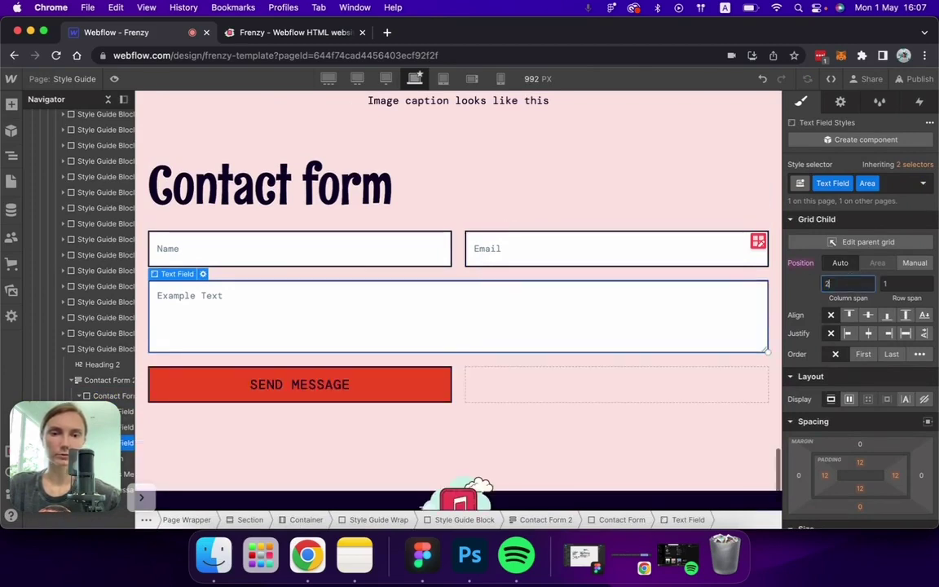
Replace the Contact Form 2 class on the Style Guide's form block with the existing Contact Form Block class.
click(502, 388)
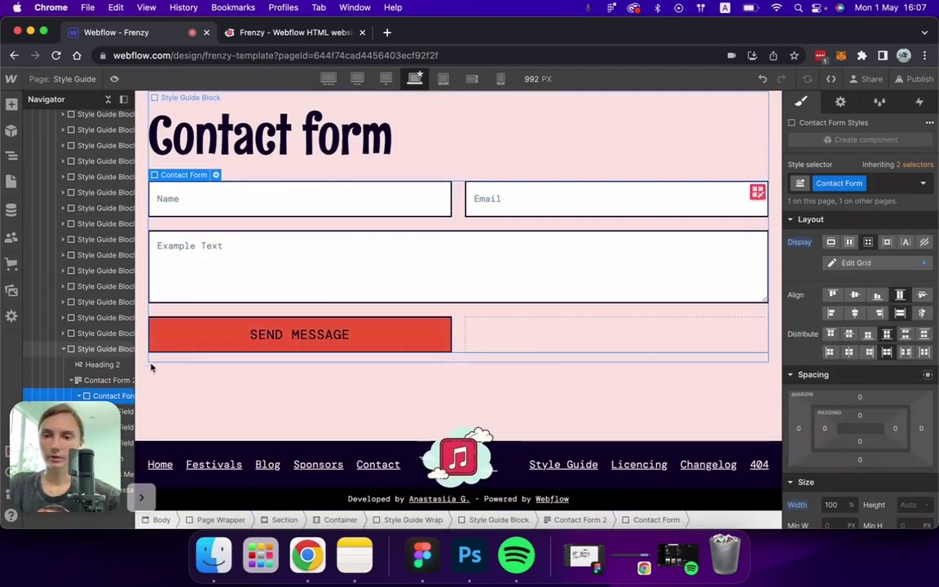
click(99, 365)
click(98, 381)
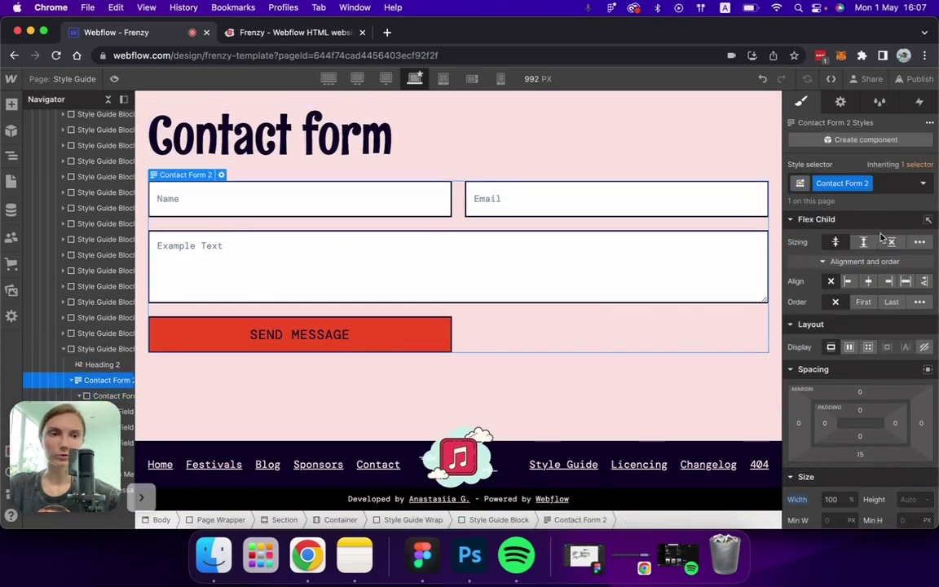
click(898, 184)
key(BackSpace)
key(super+z)
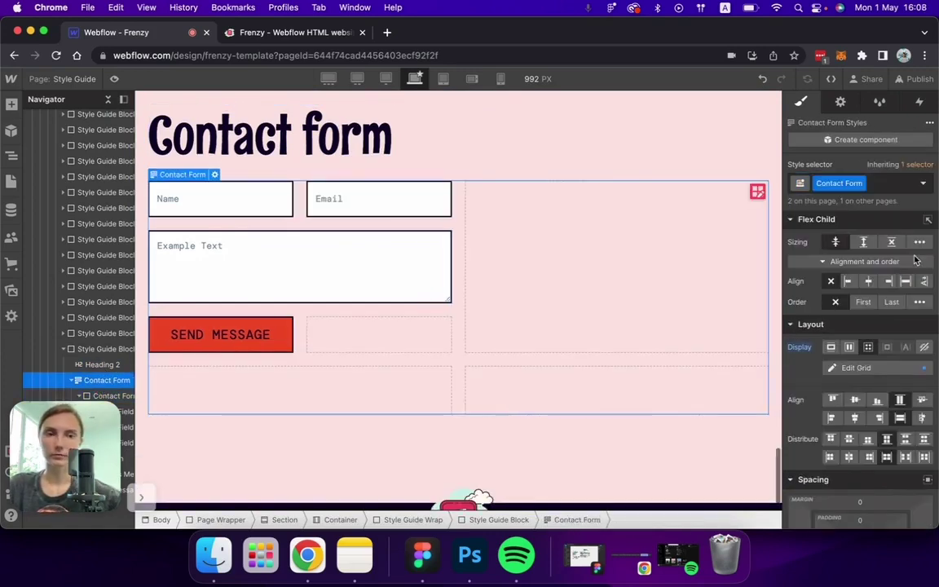
click(895, 184)
key(BackSpace)
text(Contact)
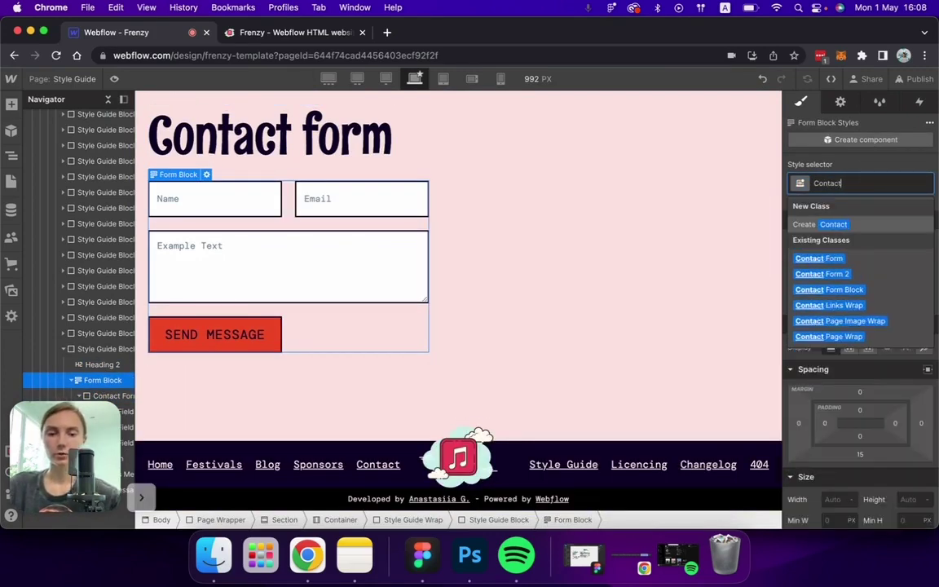
text( form)
click(830, 255)
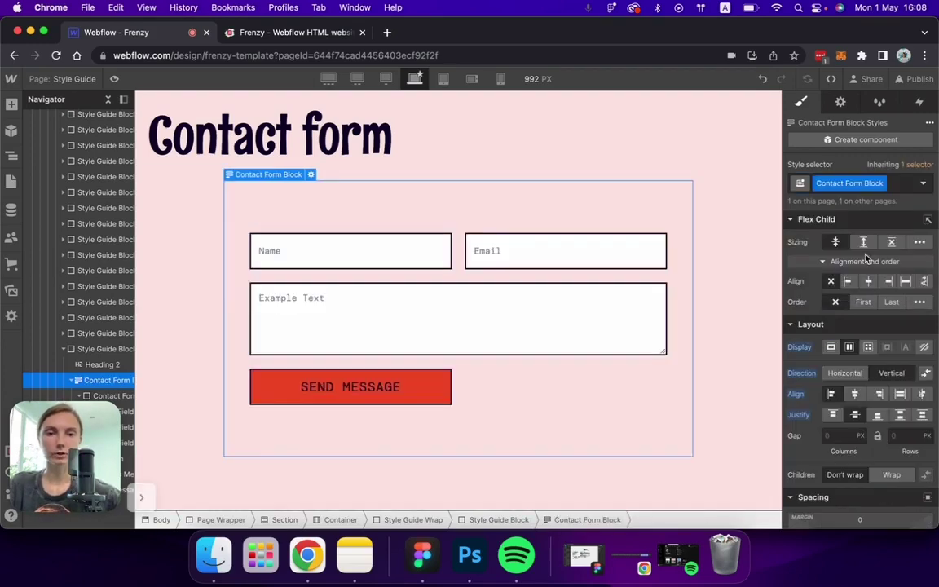
Open the Licencing page for editing and remove the Bg Pinkish class from its body.
click(108, 99)
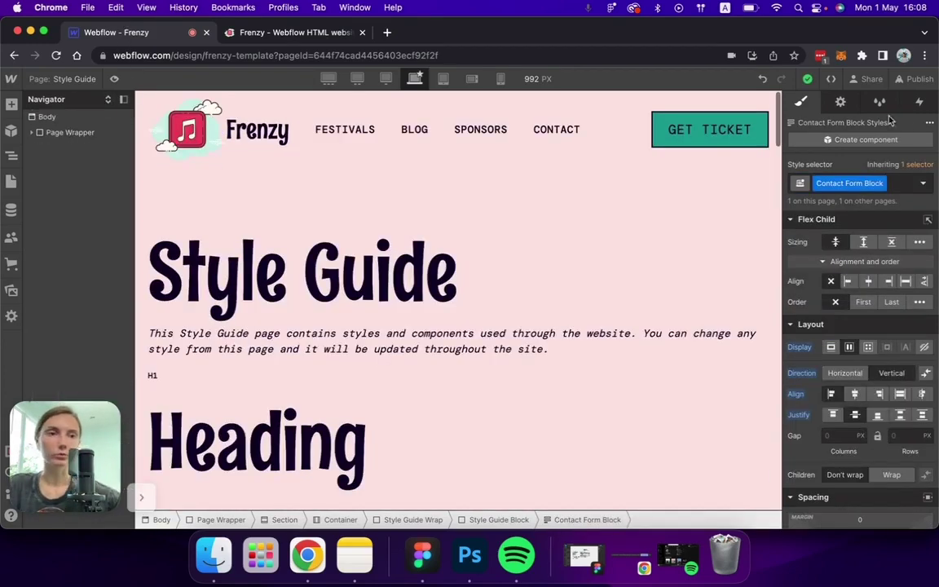
click(81, 79)
click(102, 305)
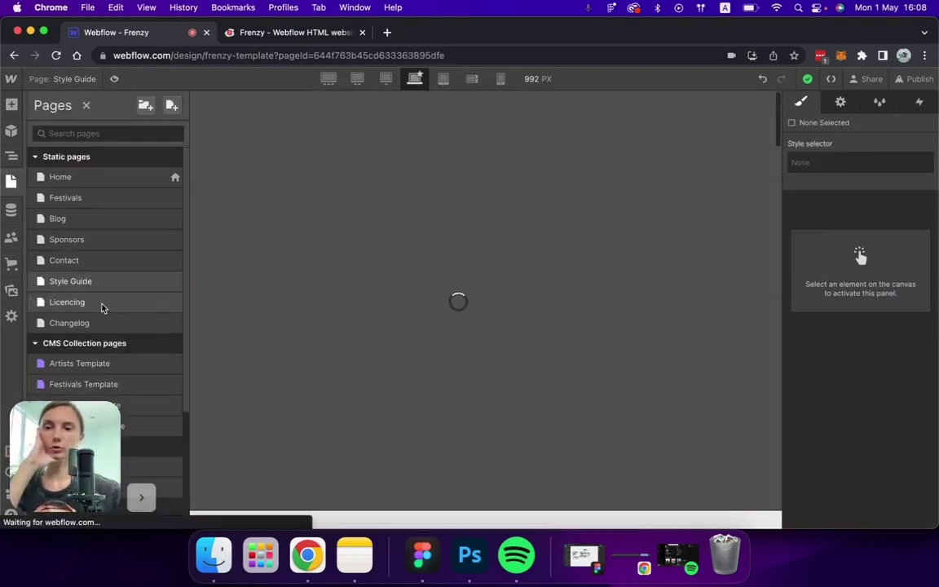
click(65, 119)
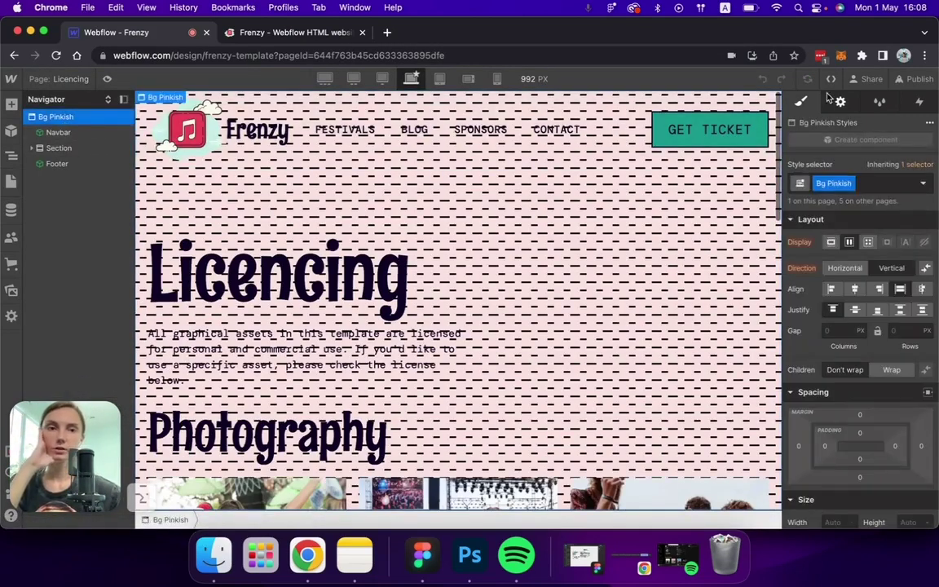
click(868, 181)
key(BackSpace)
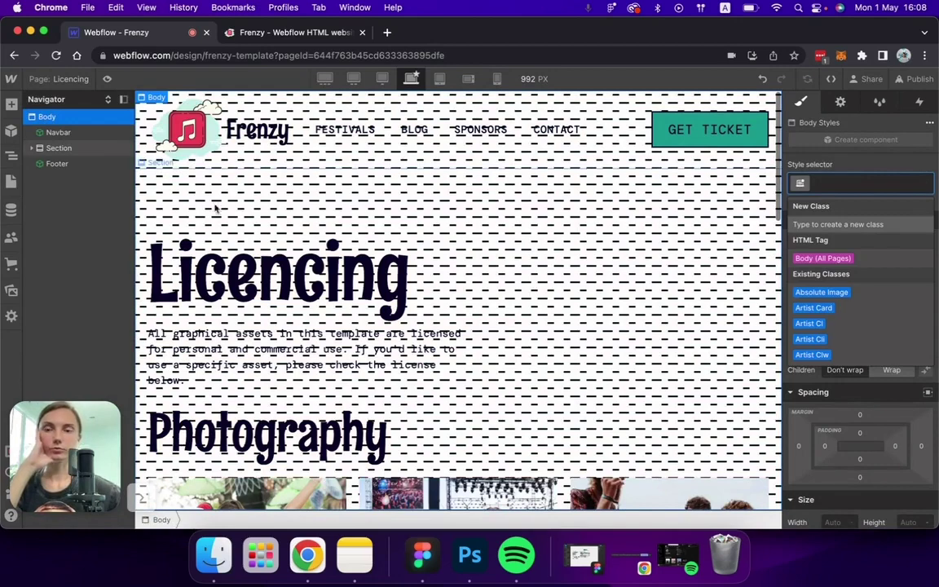
Wrap the Licencing page's Navbar, section and Footer in a div block with the Page Wrapper class.
click(80, 132)
key(super+Return)
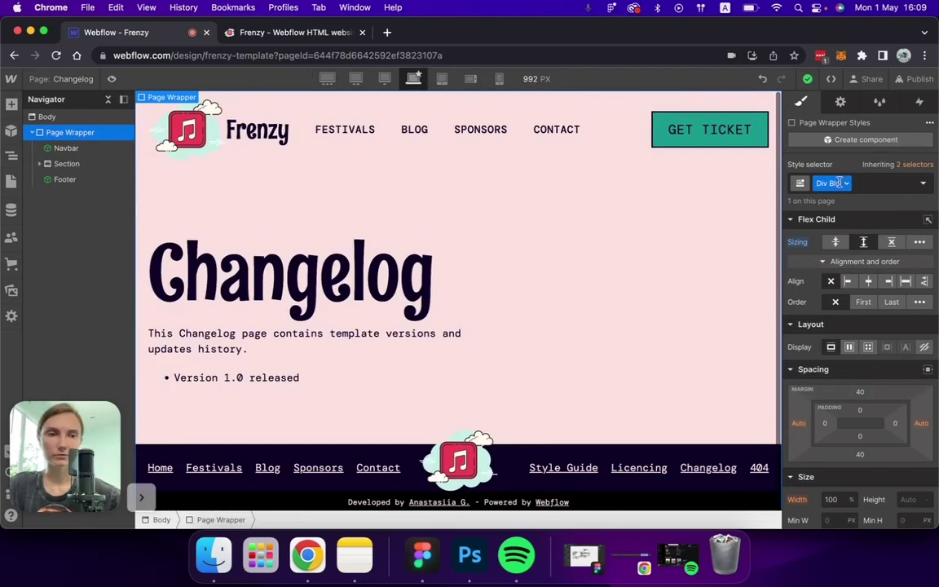
Give the Changelog page's Page Wrapper a vertical flex layout and set its sizing to grow.
click(849, 348)
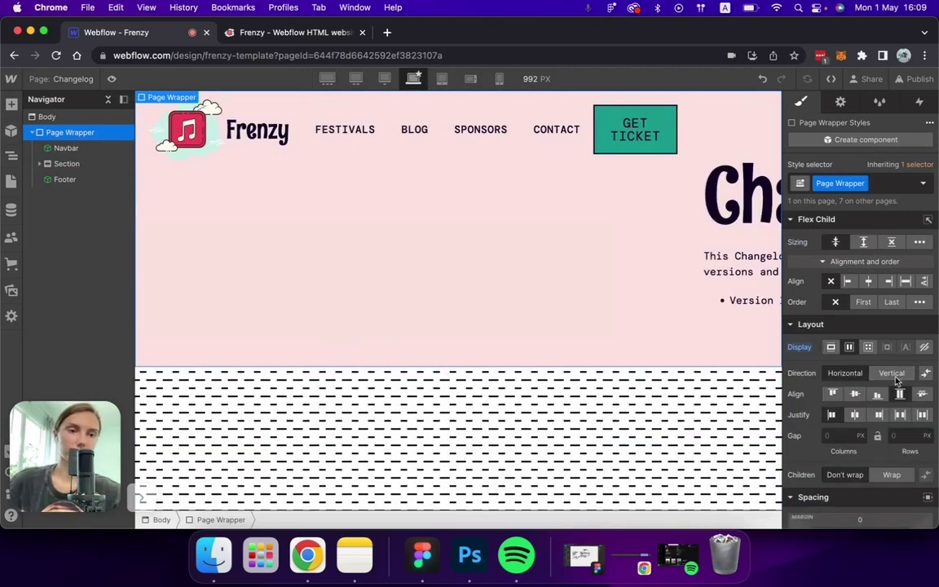
click(891, 373)
click(327, 78)
click(401, 77)
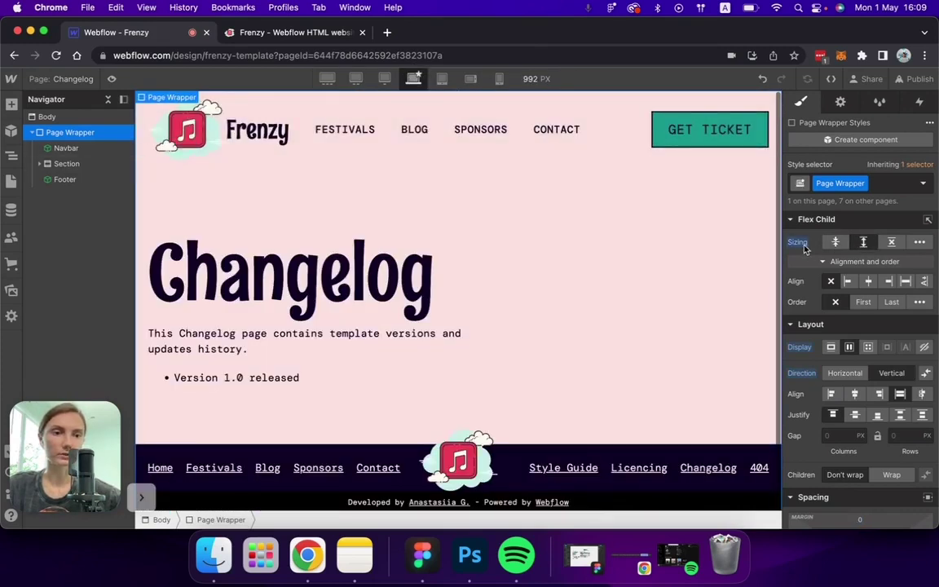
Preview the Changelog page at 1920 px and check its patterned border and Footer placement.
key(super+shift+p)
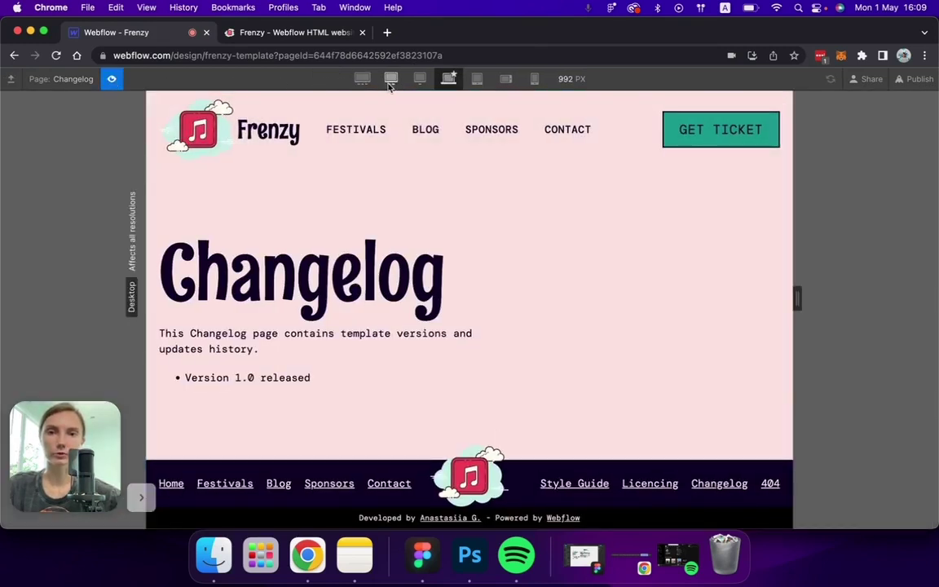
click(388, 79)
click(361, 79)
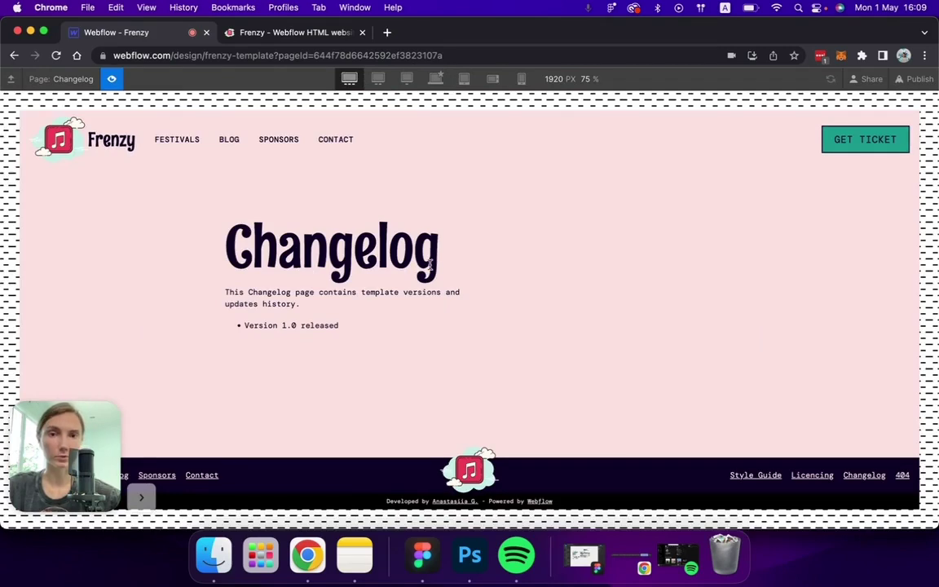
click(111, 79)
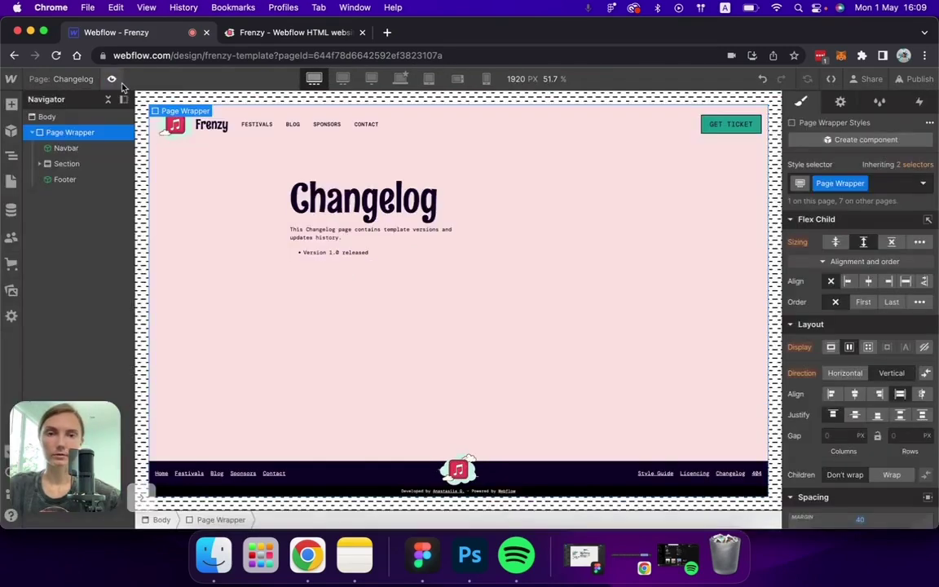
Open the Artists Template page for editing and remove the Bg Green class from its body.
click(72, 79)
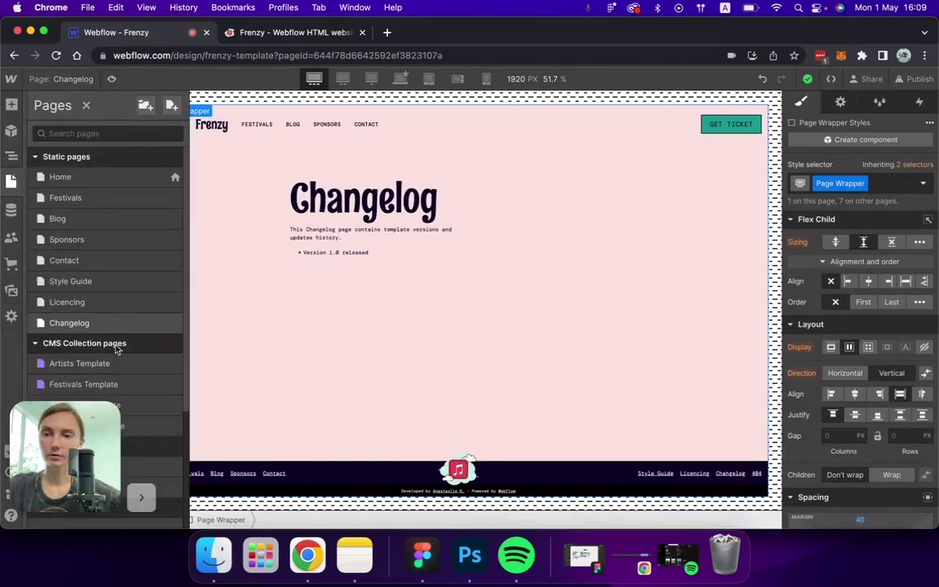
click(79, 363)
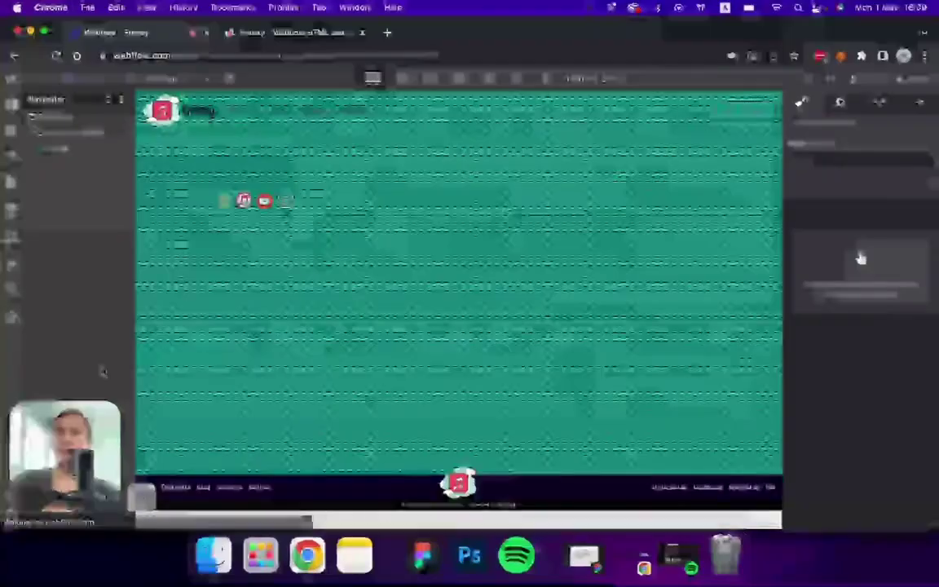
click(860, 184)
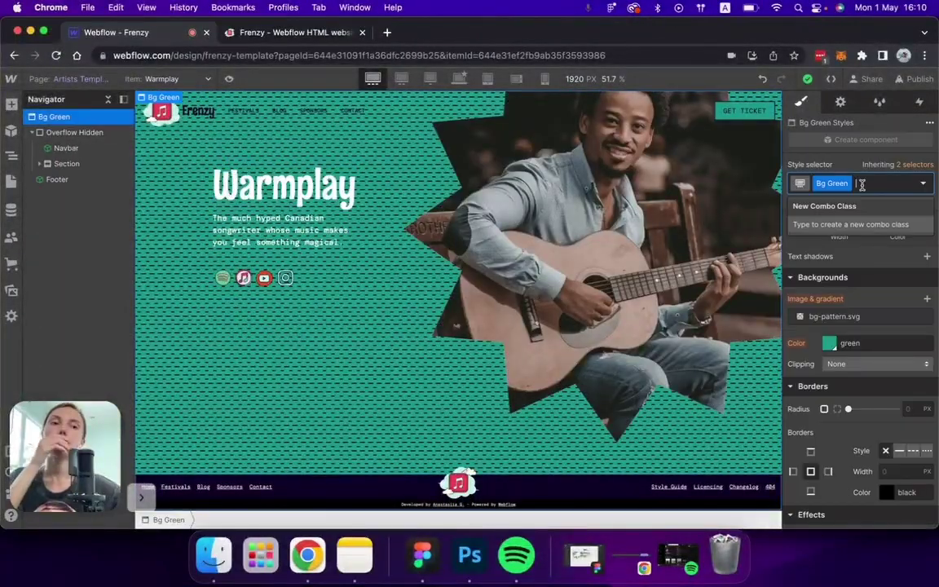
key(BackSpace)
On the Artists Template's base breakpoint, move the Footer into the Overflow Hidden div and remove that div's class.
click(80, 133)
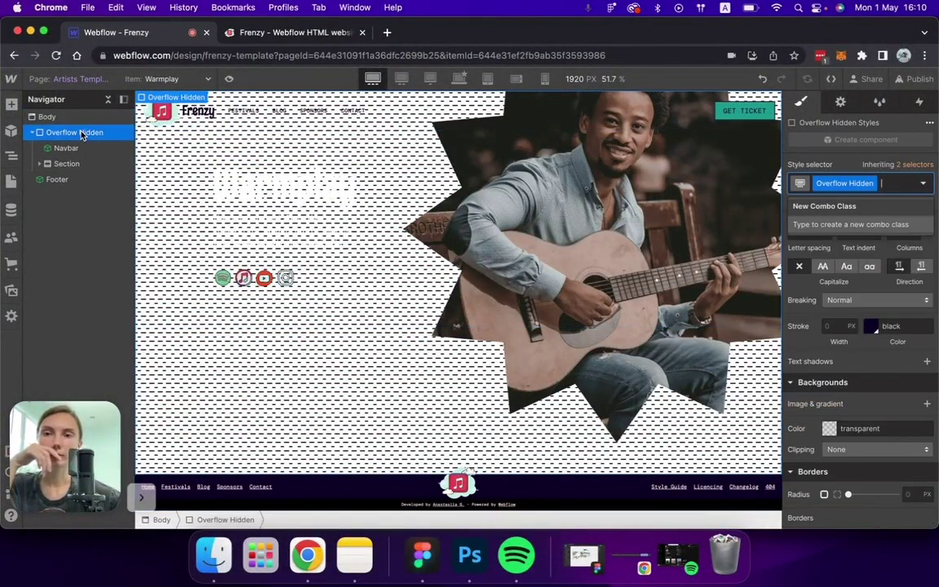
key(shift+1)
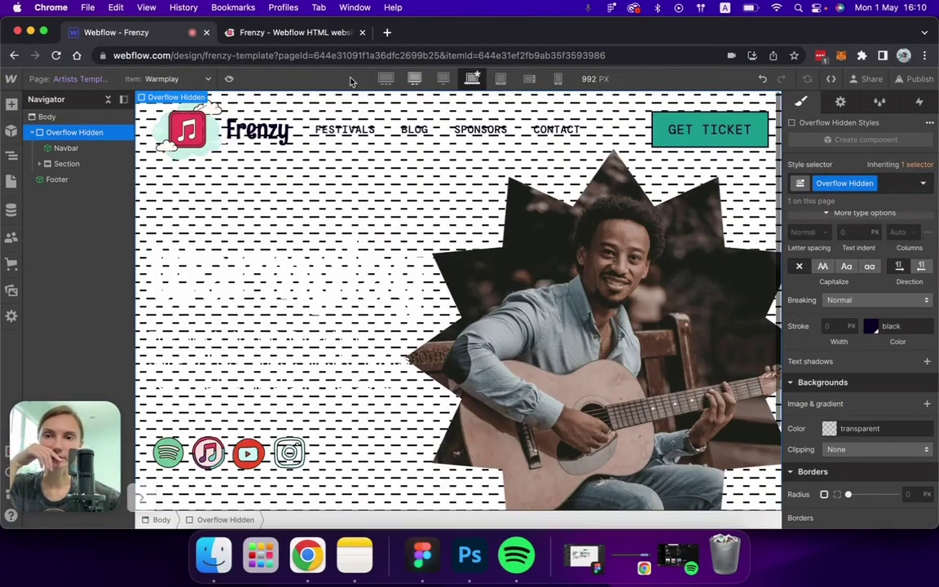
click(47, 179)
click(74, 132)
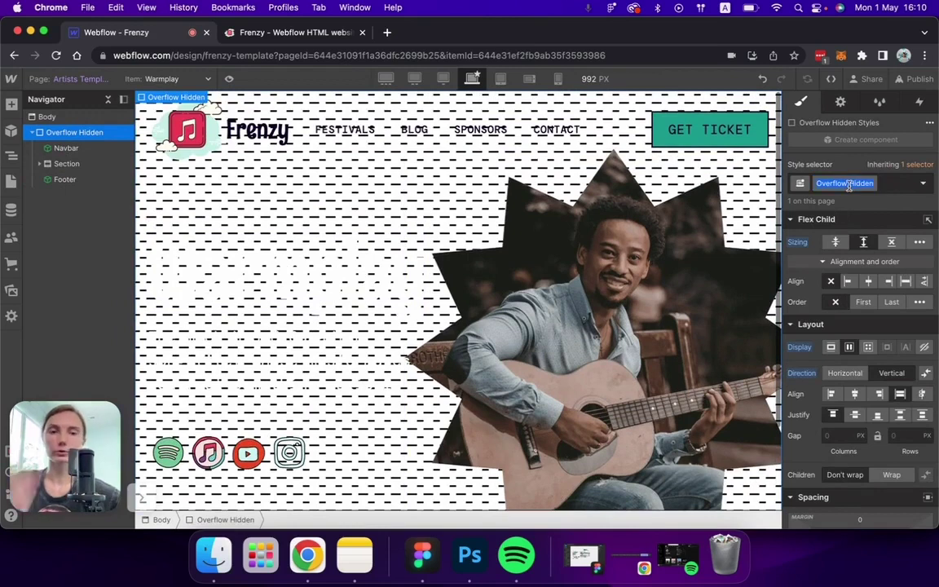
click(894, 178)
key(BackSpace)
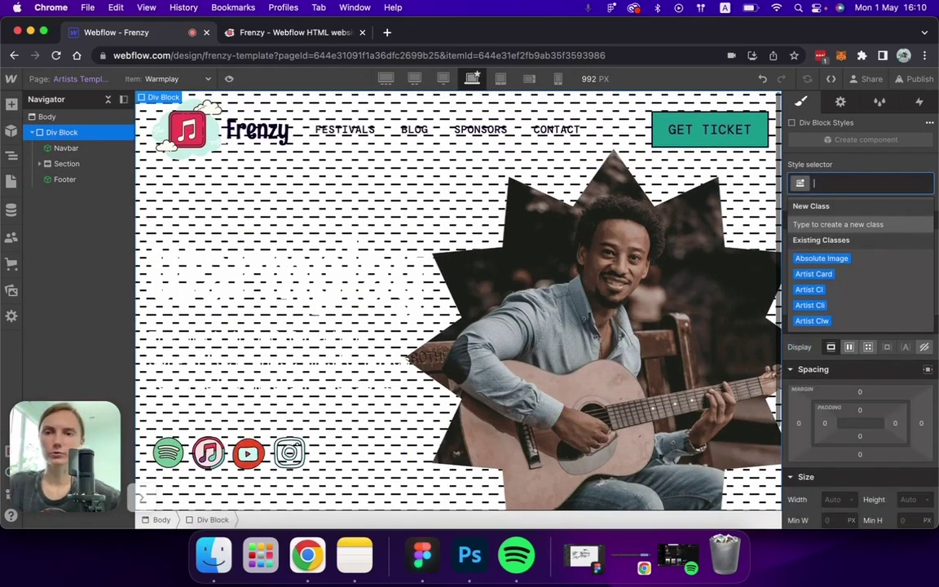
Apply the Page Wrapper class to the Artists Template's div block and add an Artist Page combo class.
text(Page wra)
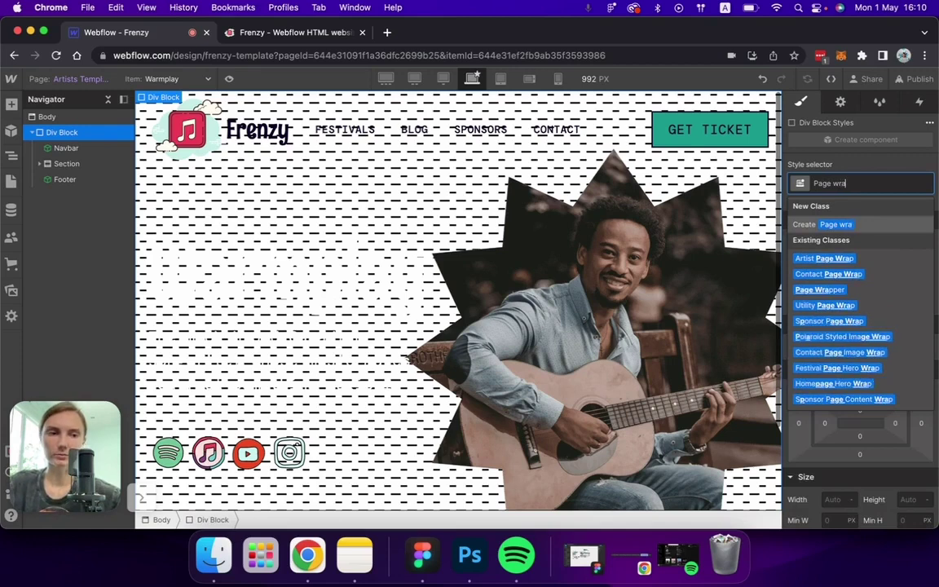
click(837, 289)
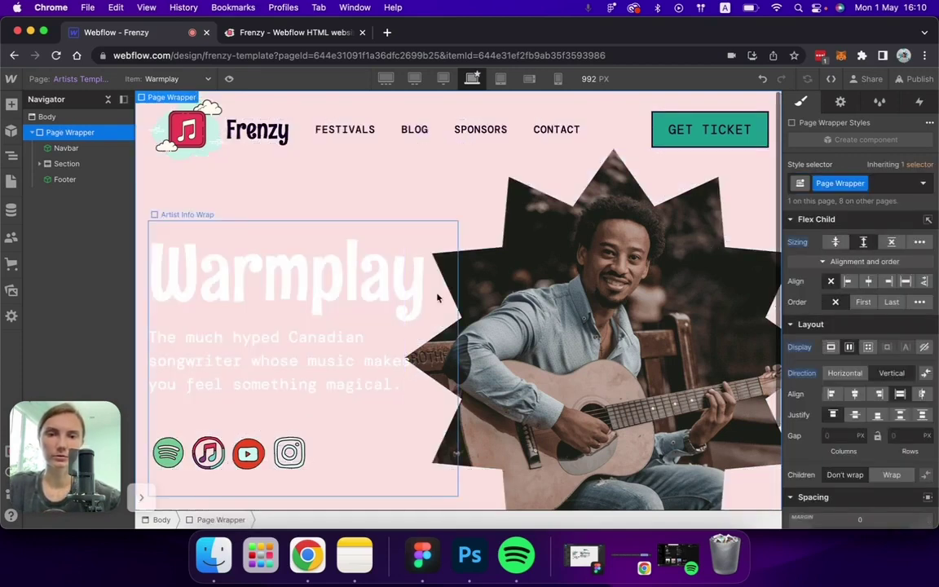
scroll(436, 294, down, 1)
text(Artist)
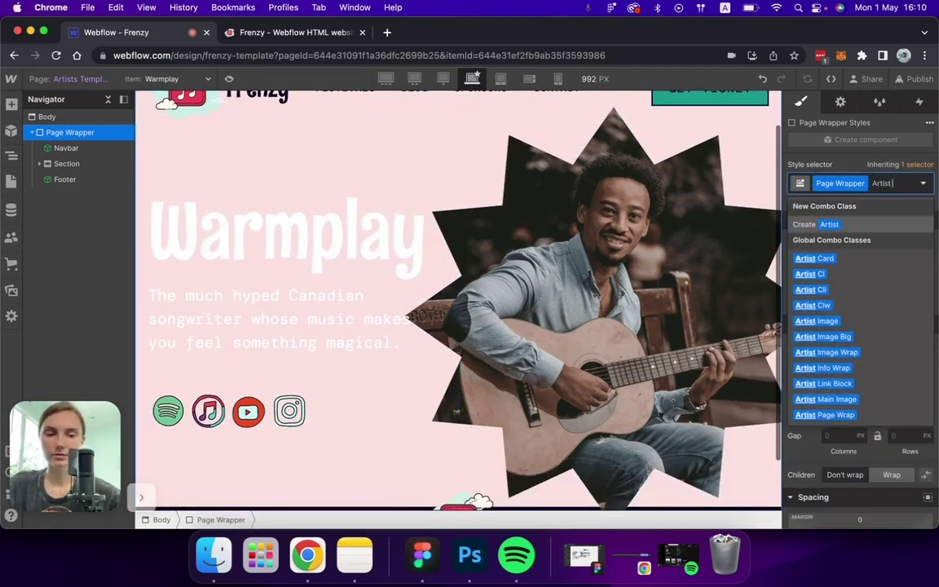
text( Page)
key(Return)
Set the Artist Page wrapper's overflow to hidden and its background color to the Green swatch.
scroll(859, 379, down, 10)
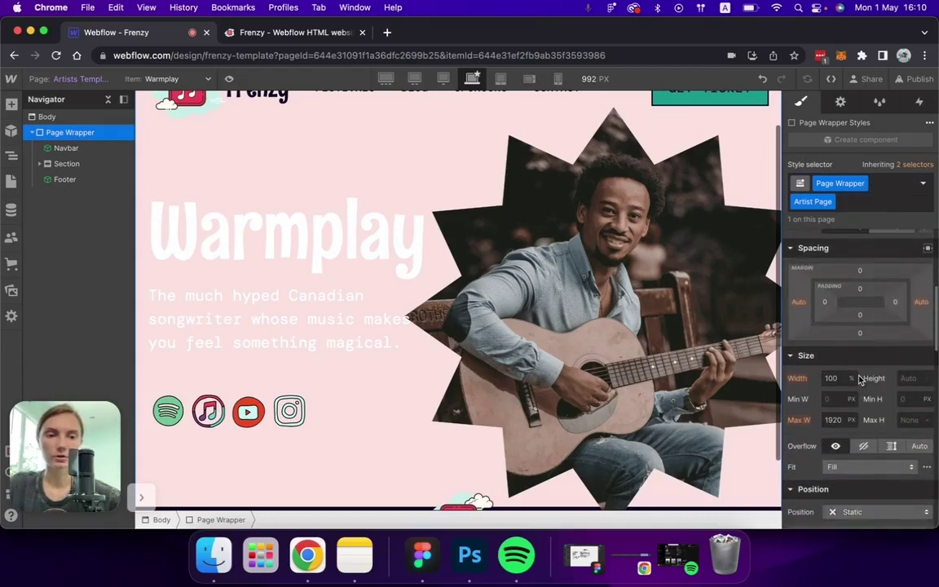
click(863, 275)
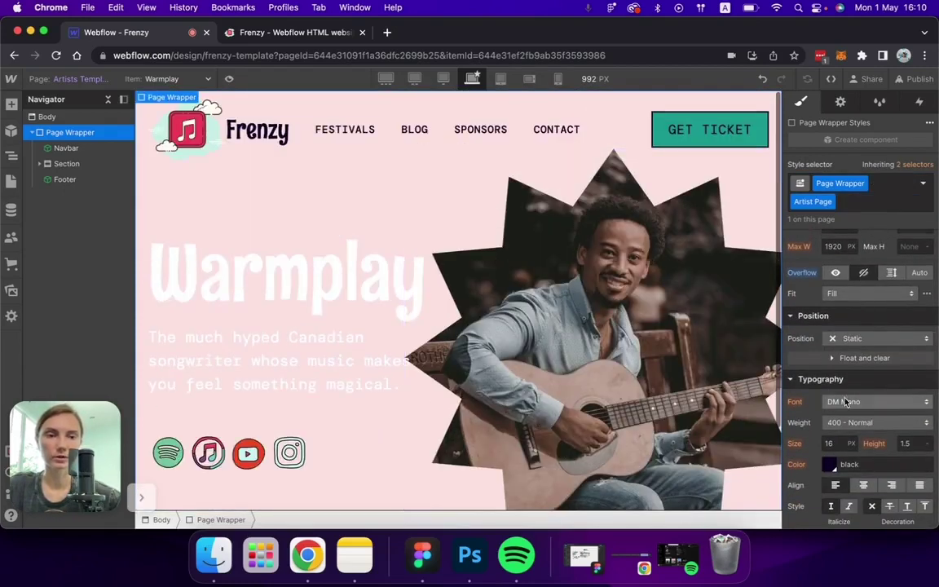
scroll(840, 398, down, 5)
click(829, 431)
click(889, 379)
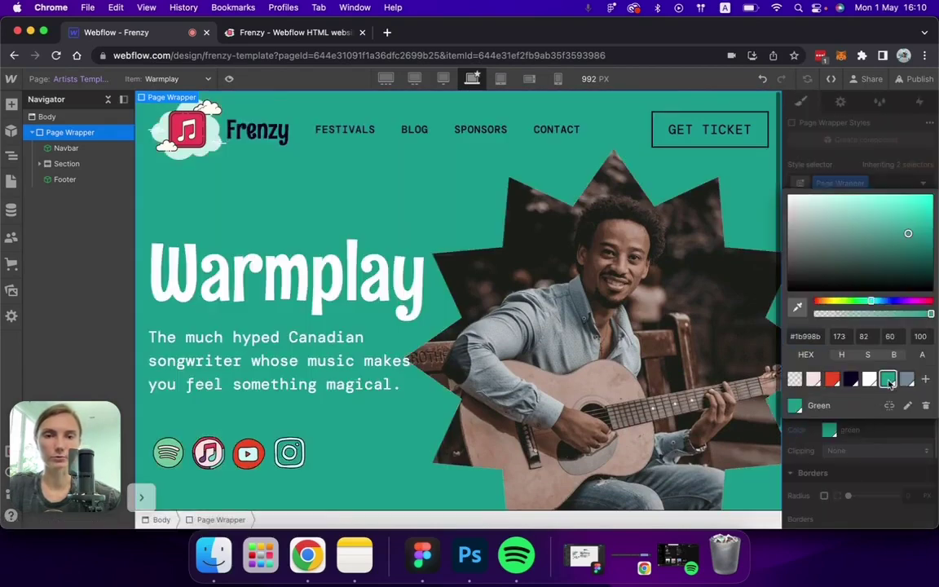
Preview the Artists Template at 1920 px to check how the artist image meets the Footer.
click(229, 78)
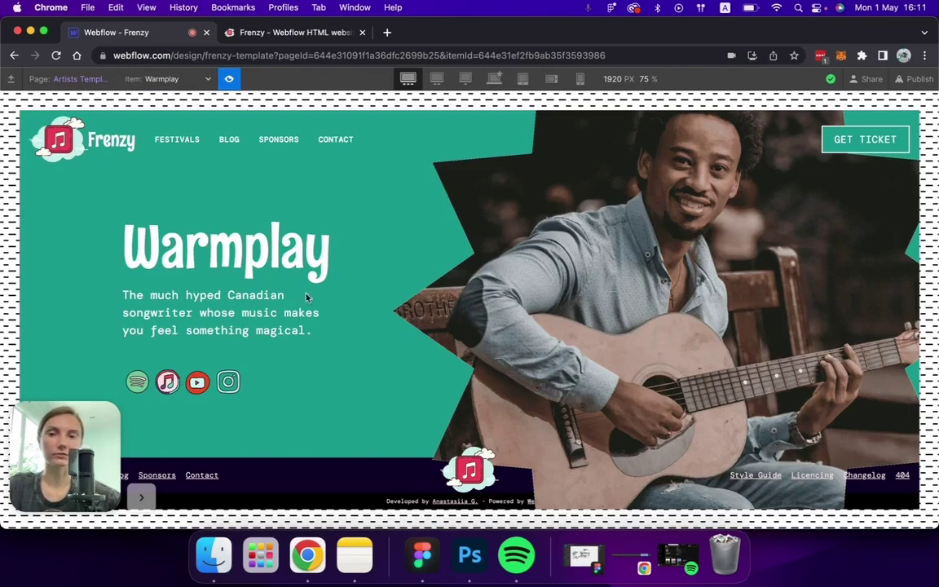
click(230, 79)
click(456, 79)
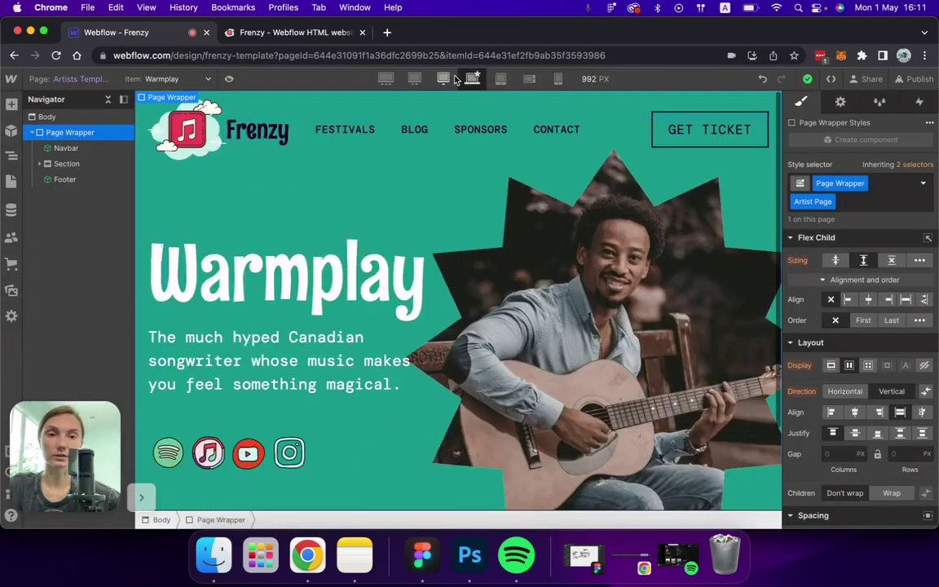
Edit the Footer component, giving its section relative position with z-index 1, and return to the page.
scroll(439, 467, down, 3)
click(440, 469)
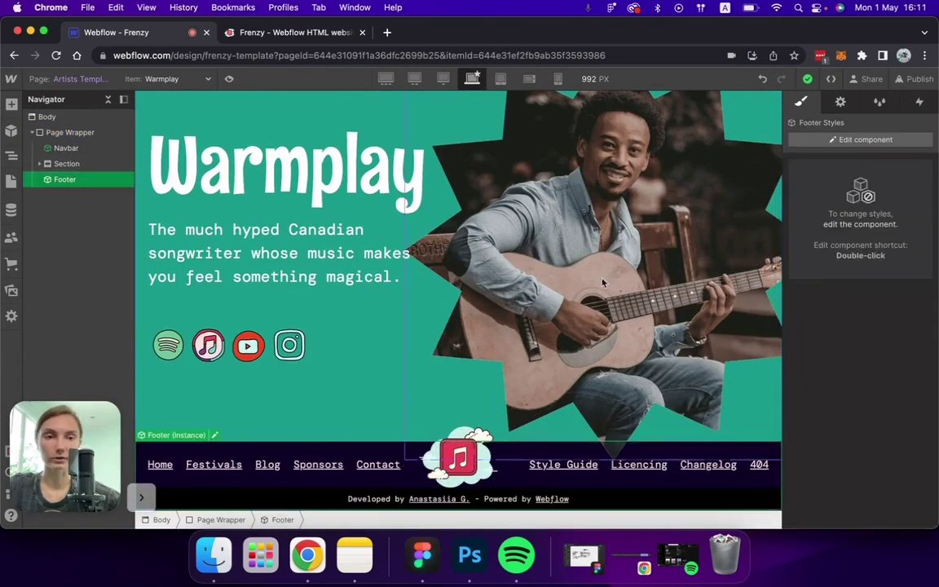
click(866, 139)
scroll(848, 367, down, 5)
scroll(848, 367, up, 1)
click(852, 310)
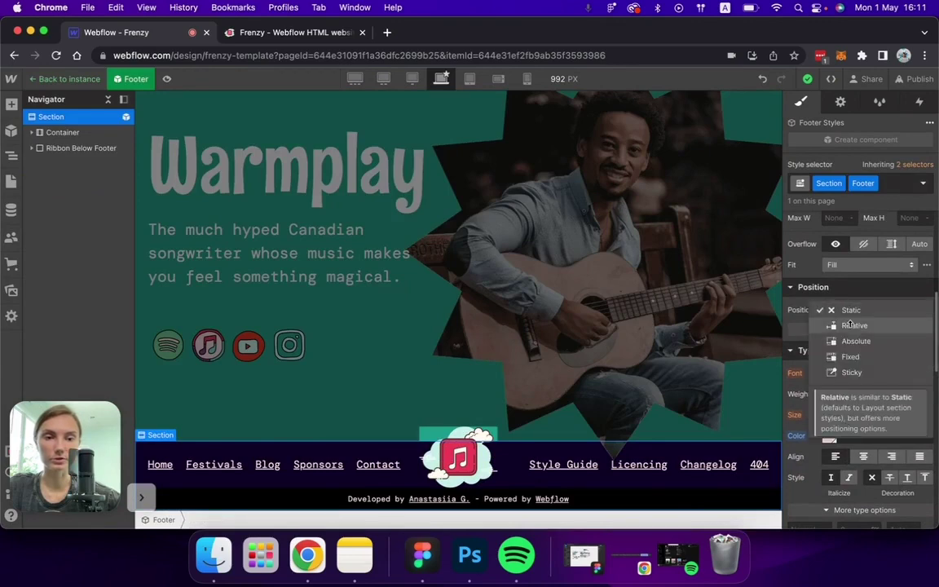
click(852, 326)
text(1)
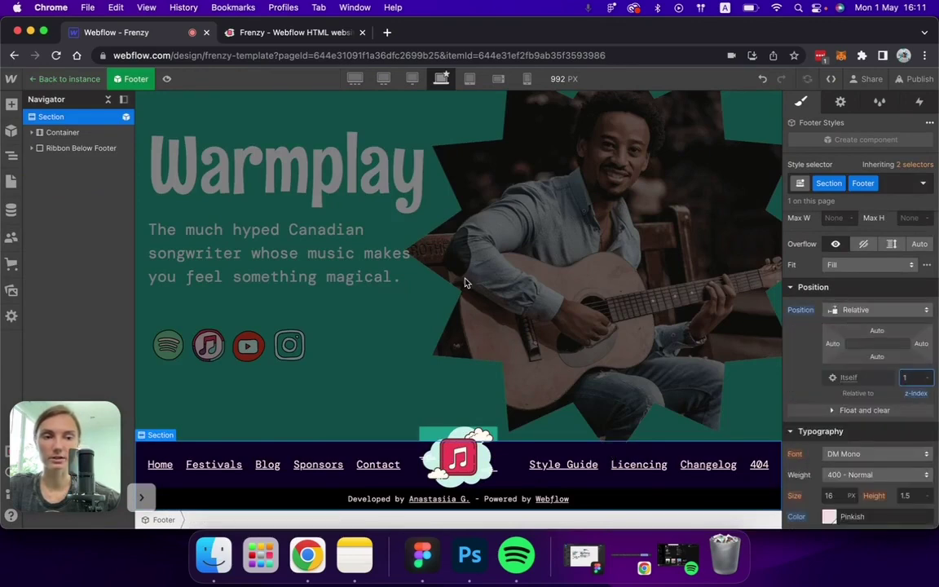
click(65, 79)
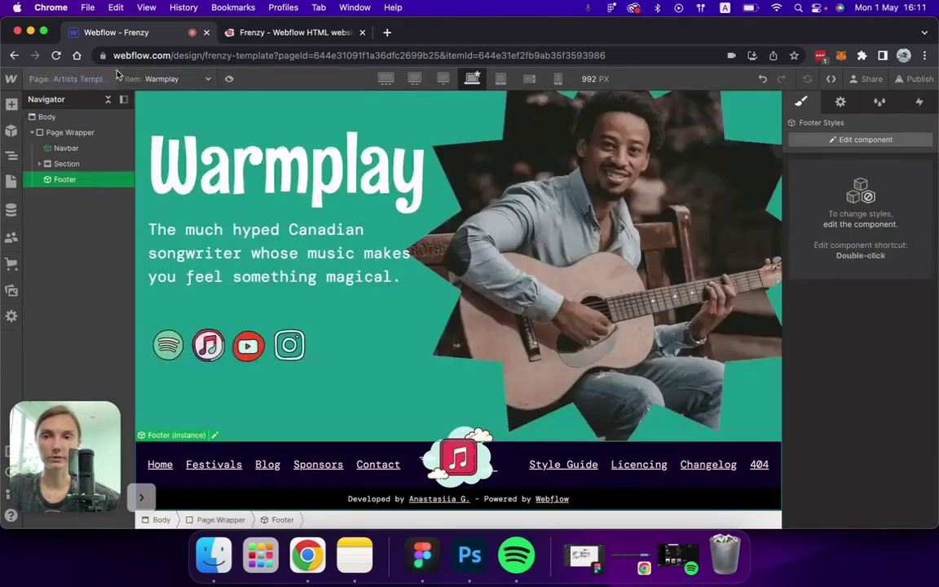
Preview the Artists Template at 1920 px and switch to another artist's item to check the Footer overlap.
click(210, 78)
click(421, 79)
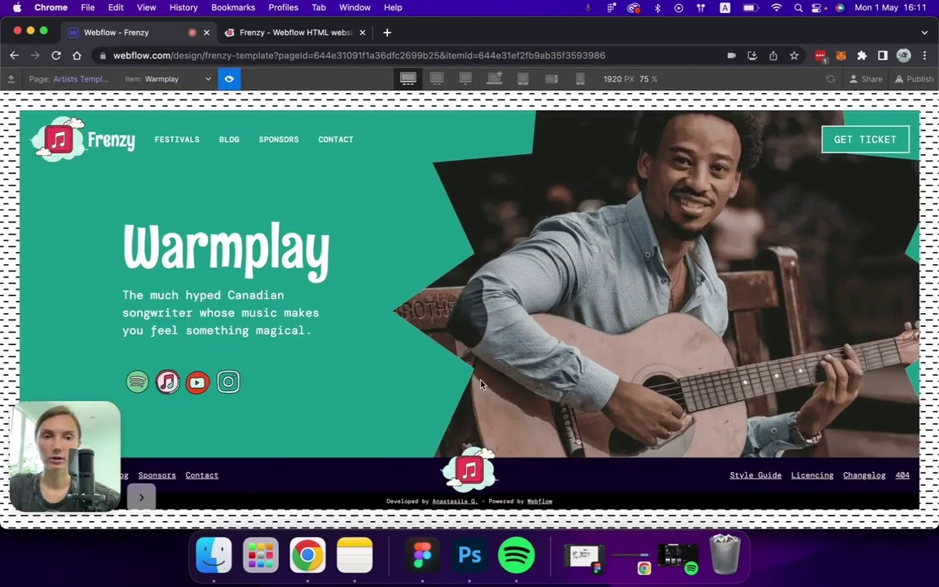
click(167, 78)
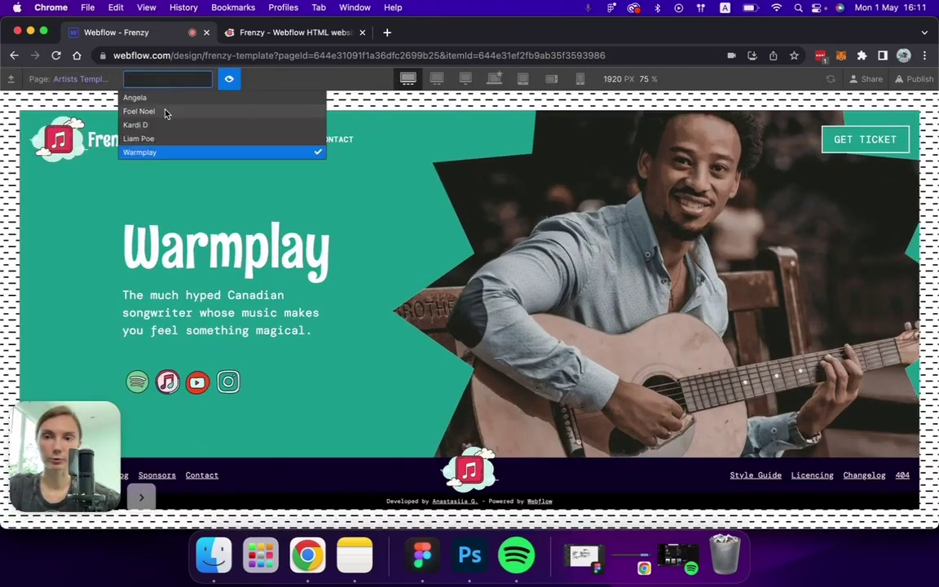
click(165, 111)
click(139, 139)
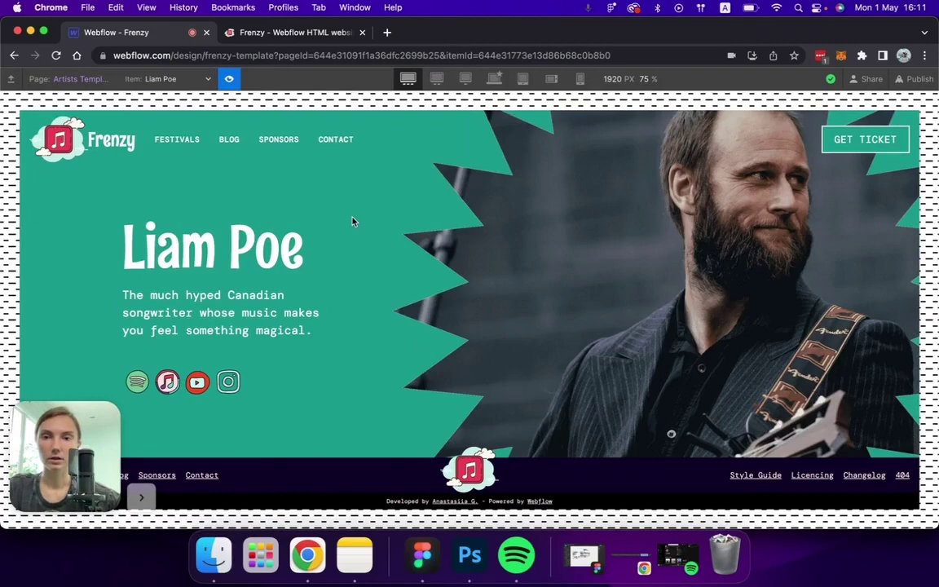
Open the Festivals Template page for editing and remove the Bg Green class from its body.
click(77, 78)
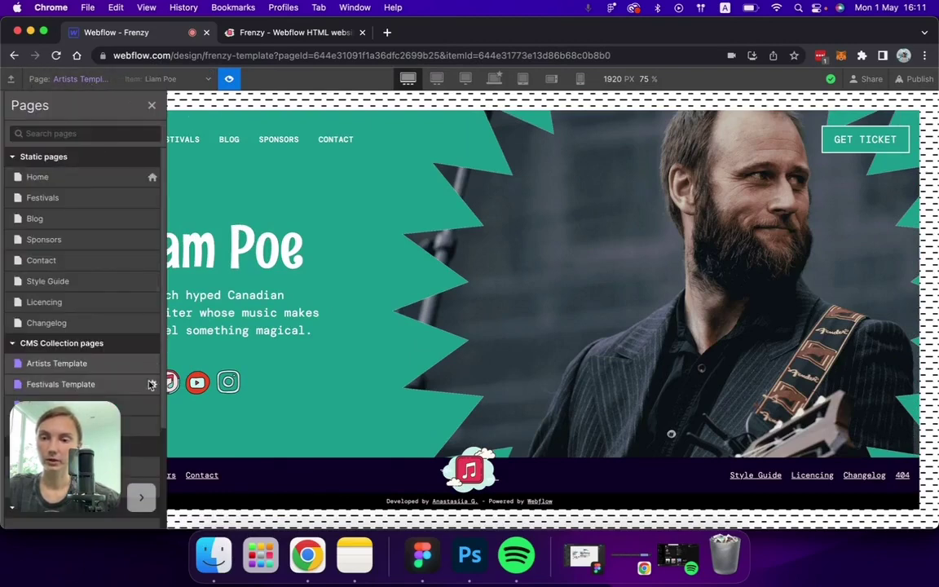
click(128, 389)
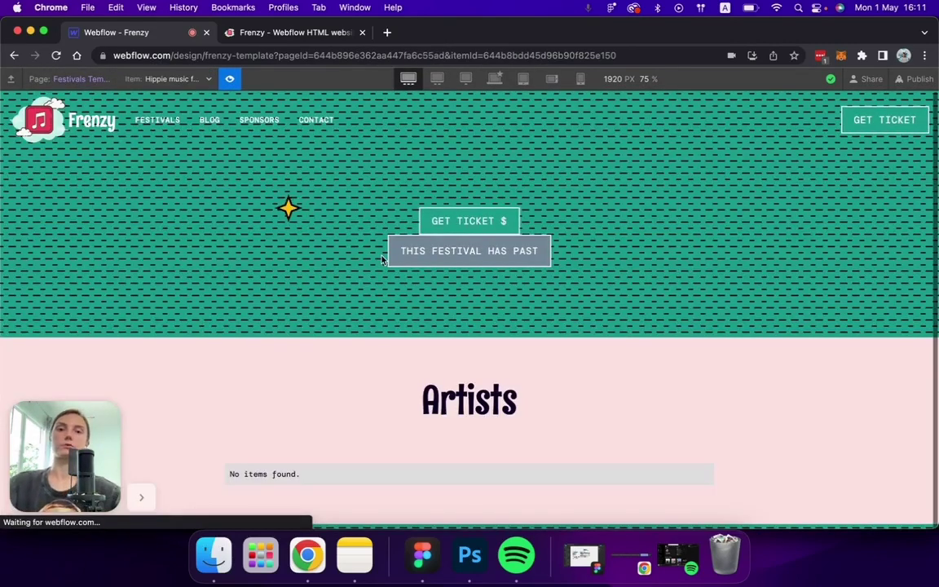
click(230, 79)
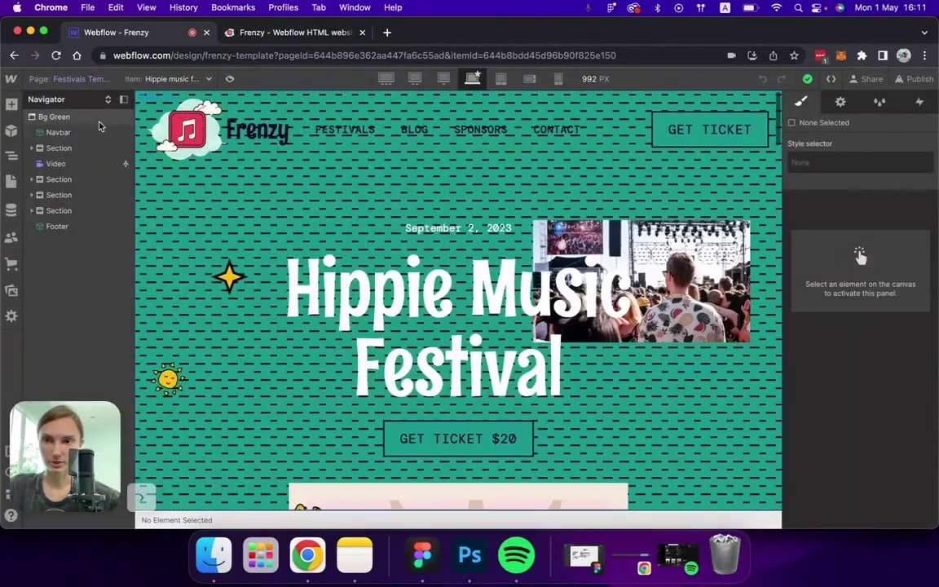
click(59, 132)
click(56, 117)
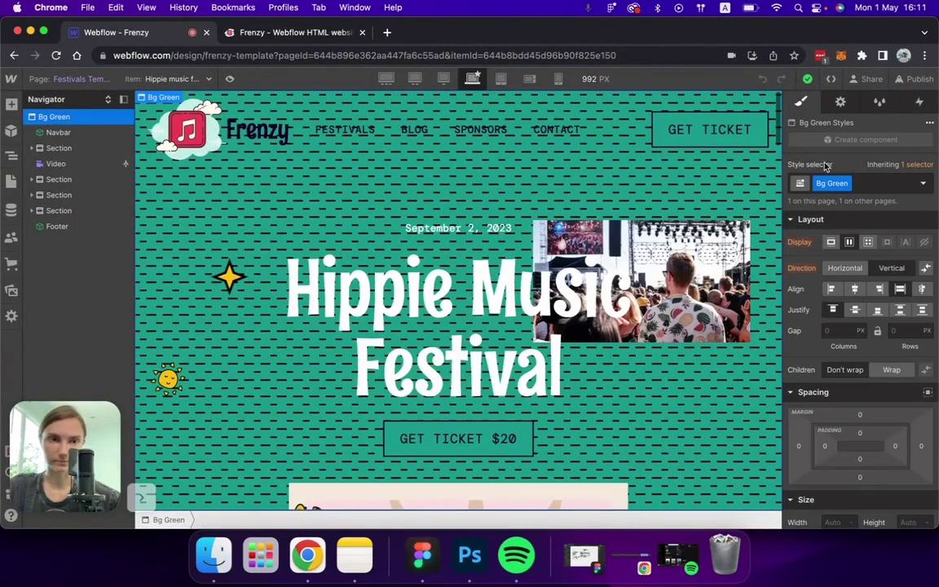
click(857, 184)
key(BackSpace)
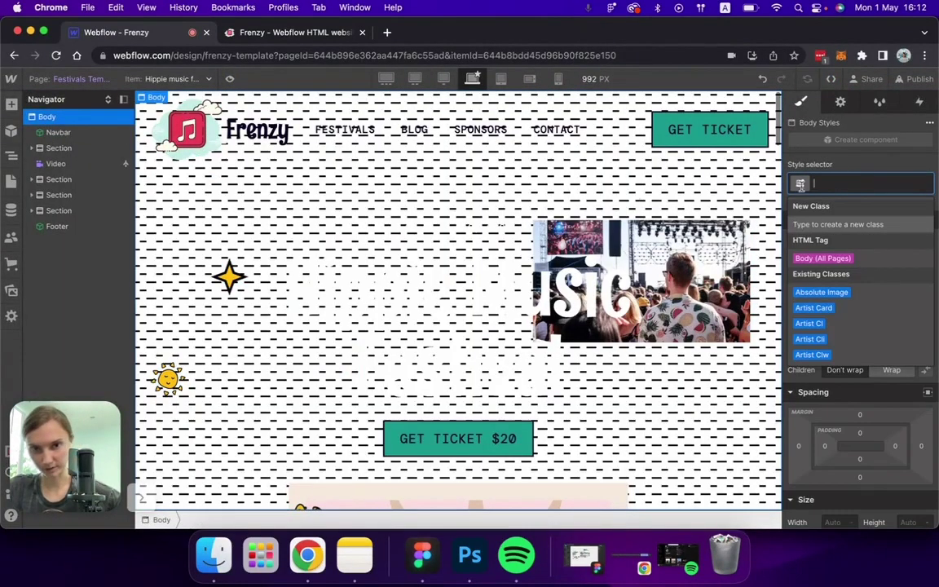
Wrap the Festivals Template's Navbar in a div block and move the sections, Video and Footer into it.
click(59, 132)
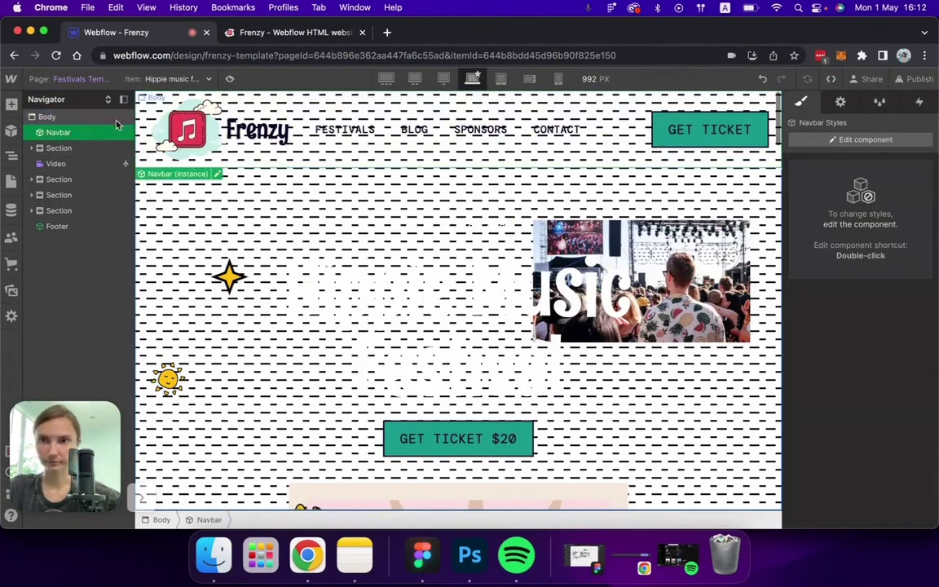
right_click(150, 173)
click(172, 203)
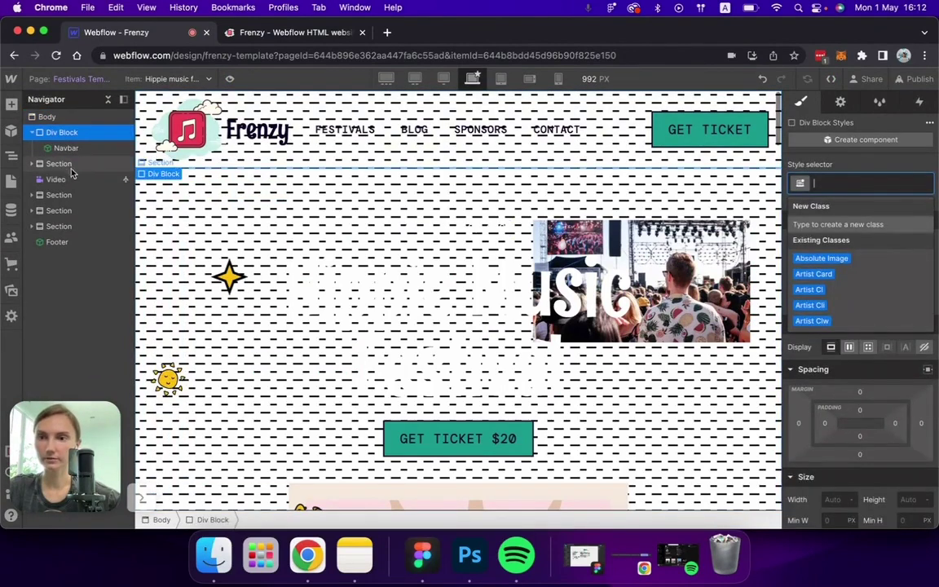
drag(50, 164, 74, 241)
Apply the Page Wrapper class to the new div block on the Festivals Template.
key(BackSpace)
text(page wr)
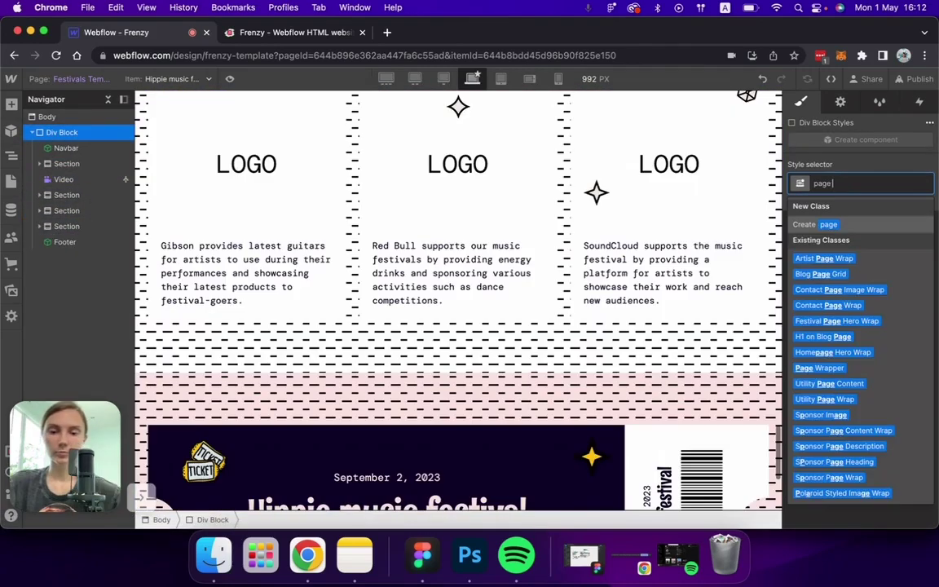
text(apper)
key(Return)
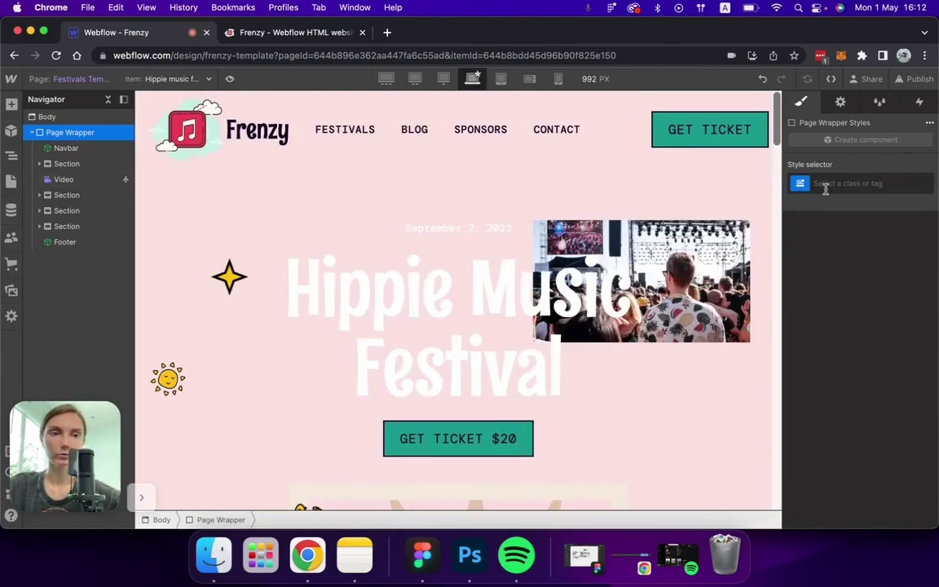
click(829, 183)
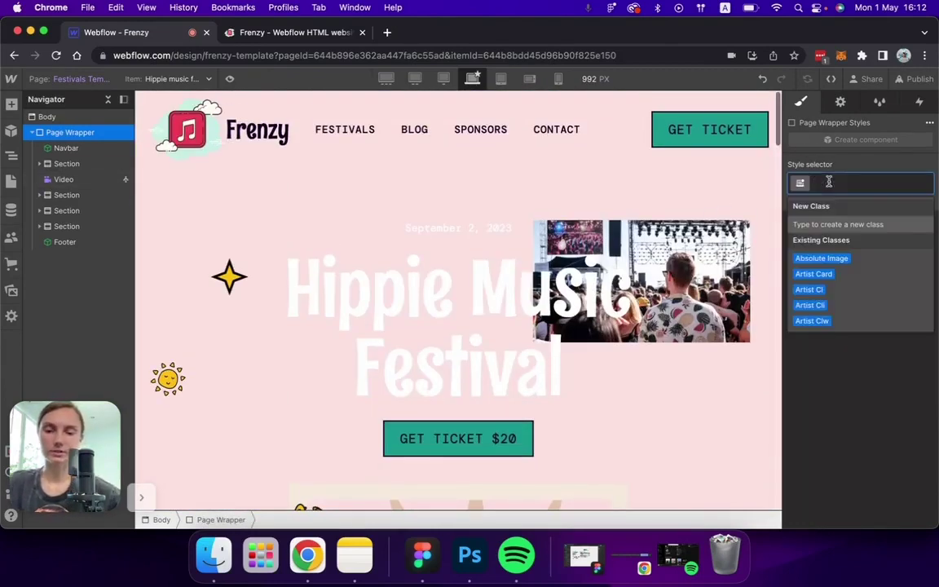
text(Festiva)
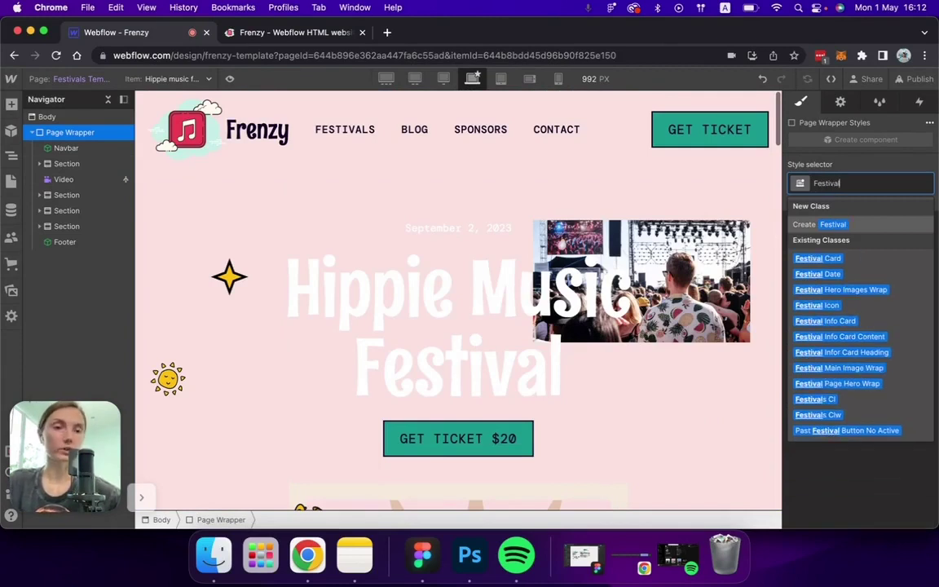
text(l)
key(BackSpace)
key(BackSpace)
key(BackSpace)
key(BackSpace)
key(BackSpace)
key(BackSpace)
key(BackSpace)
key(BackSpace)
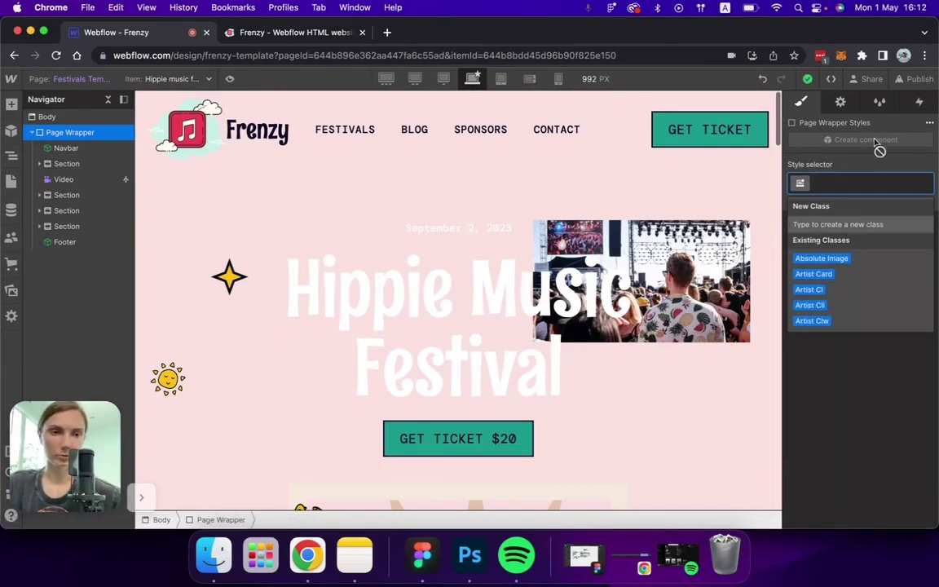
key(Escape)
Add a Festival Page combo class to the Festivals Template's Page Wrapper.
click(78, 148)
click(82, 133)
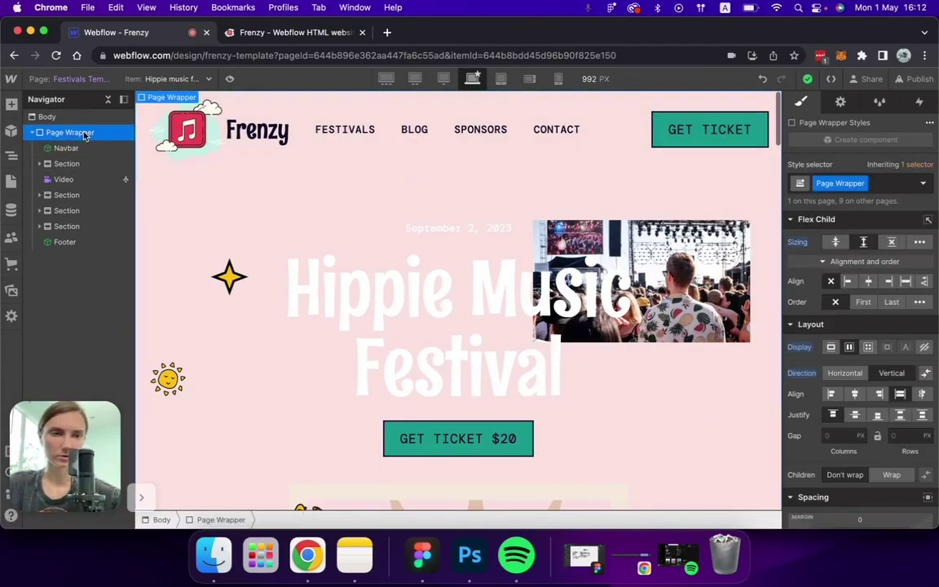
click(878, 184)
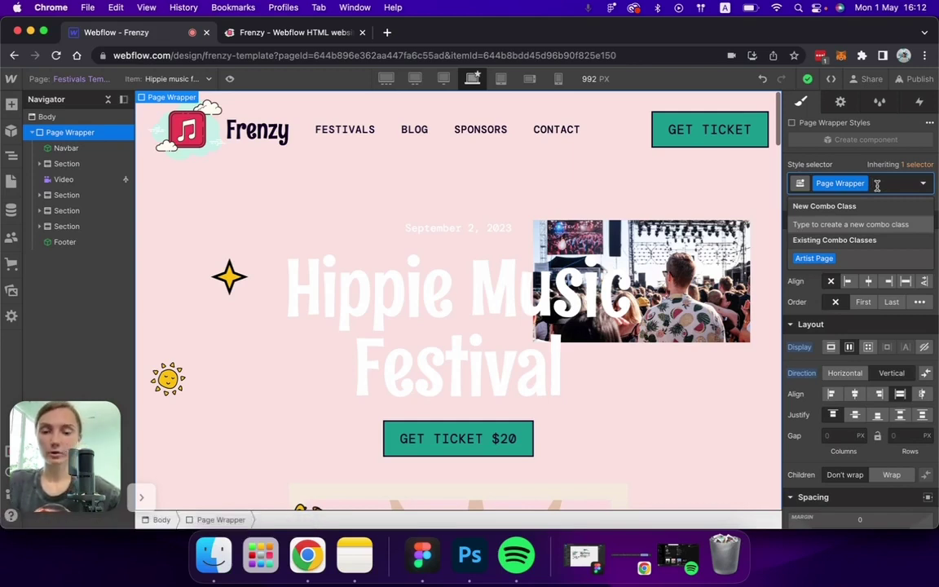
text(Festival)
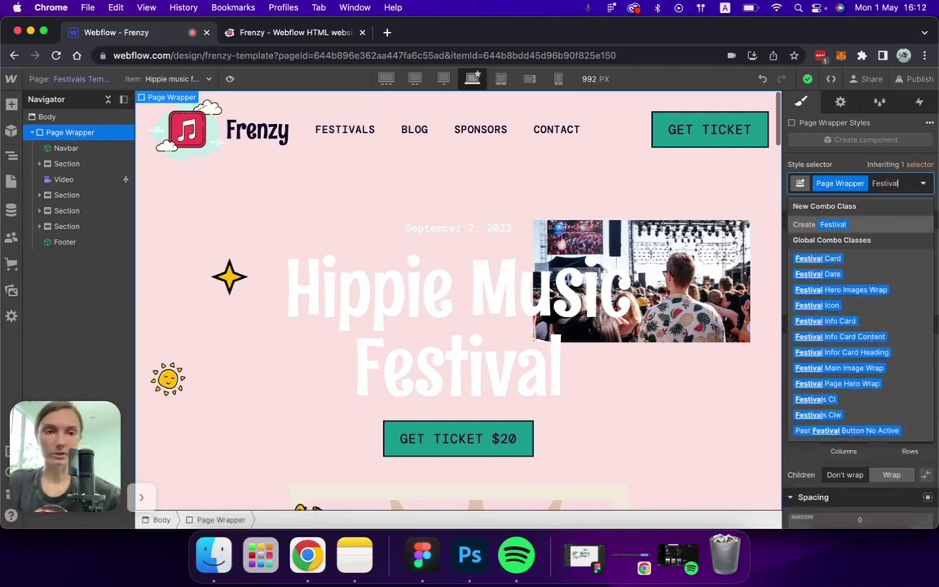
text( Page)
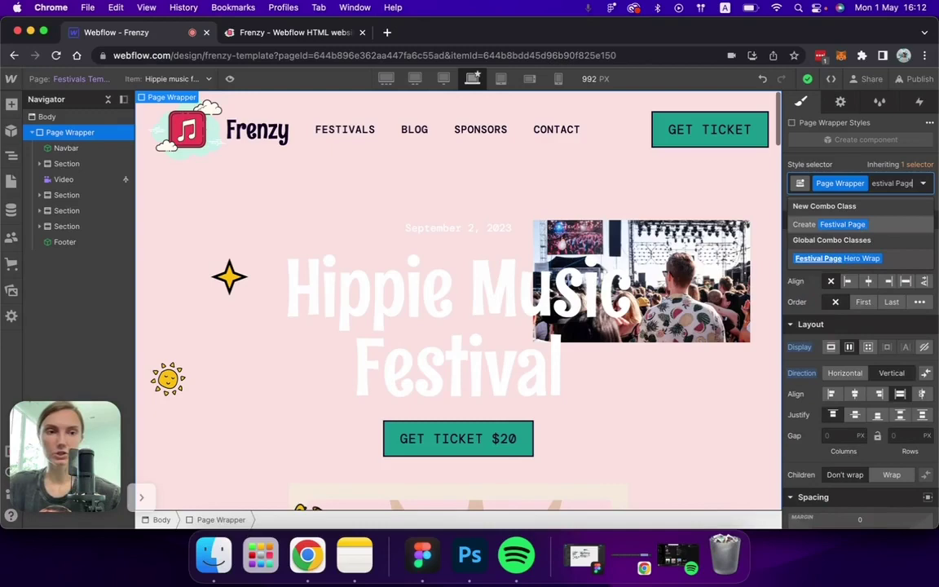
key(Return)
Set the Festival Page wrapper's background color to the Green swatch.
scroll(851, 382, down, 5)
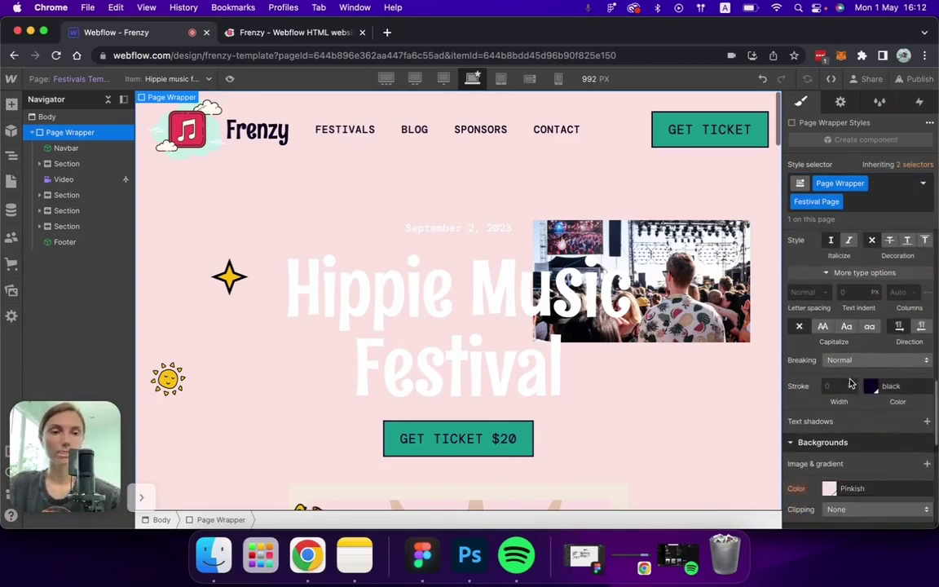
click(829, 372)
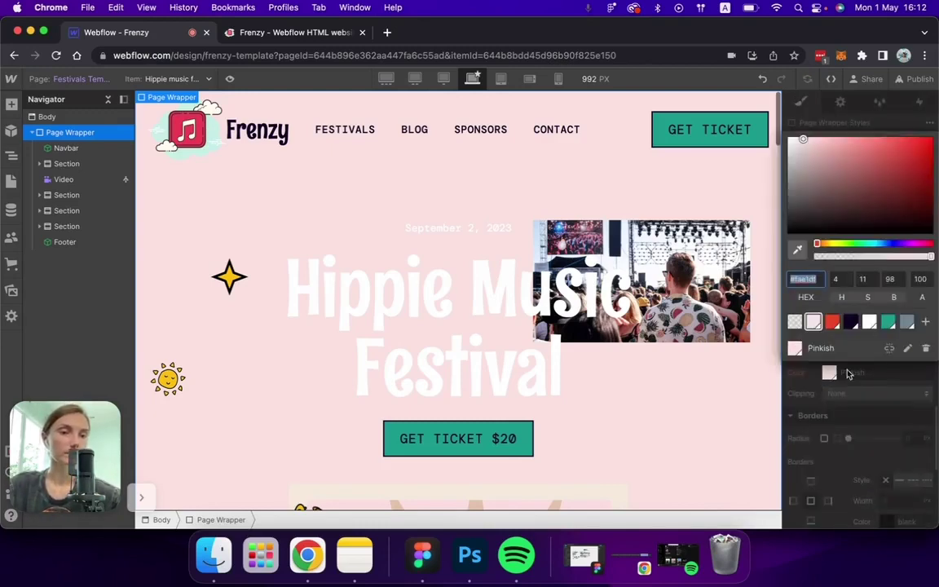
click(889, 323)
click(830, 372)
scroll(850, 326, up, 3)
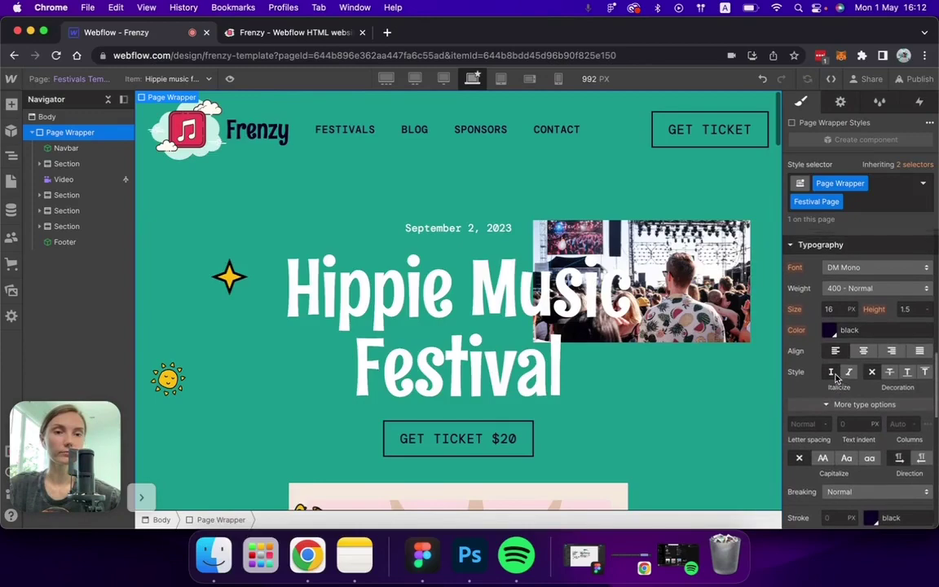
Preview the Festivals Template at the 1920 px breakpoint, examining the wrapper, sections and ticket block down to the Footer.
scroll(447, 244, down, 15)
click(230, 78)
click(420, 79)
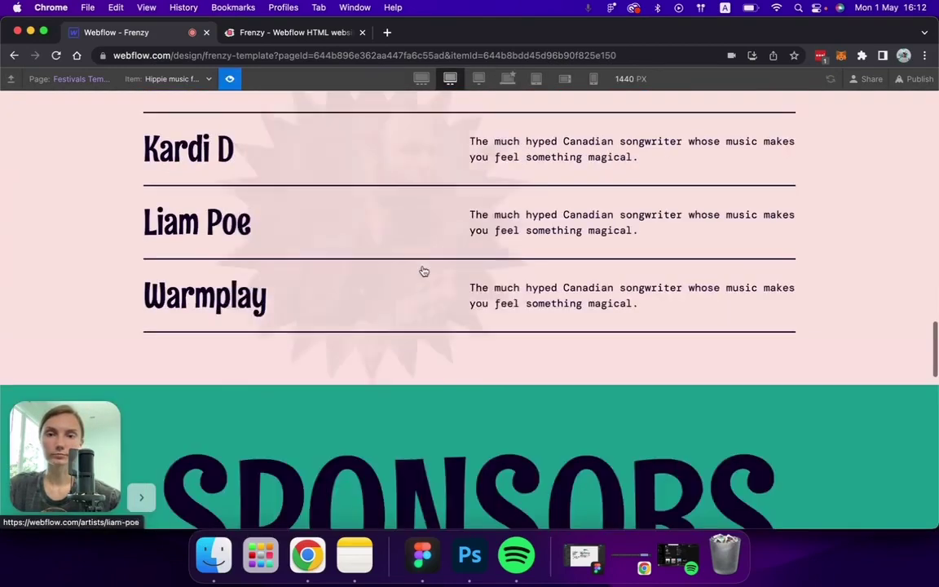
scroll(581, 303, down, 10)
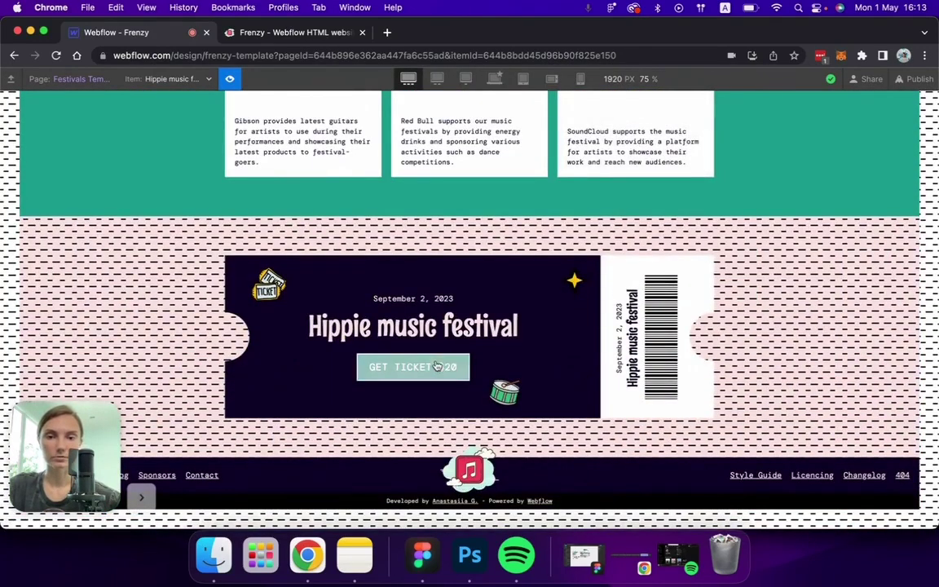
key(super+shift+p)
Replace the ticket section's Bg Pattern And Pinkish combo class with Bg Pinkish on the Festivals Template.
click(254, 321)
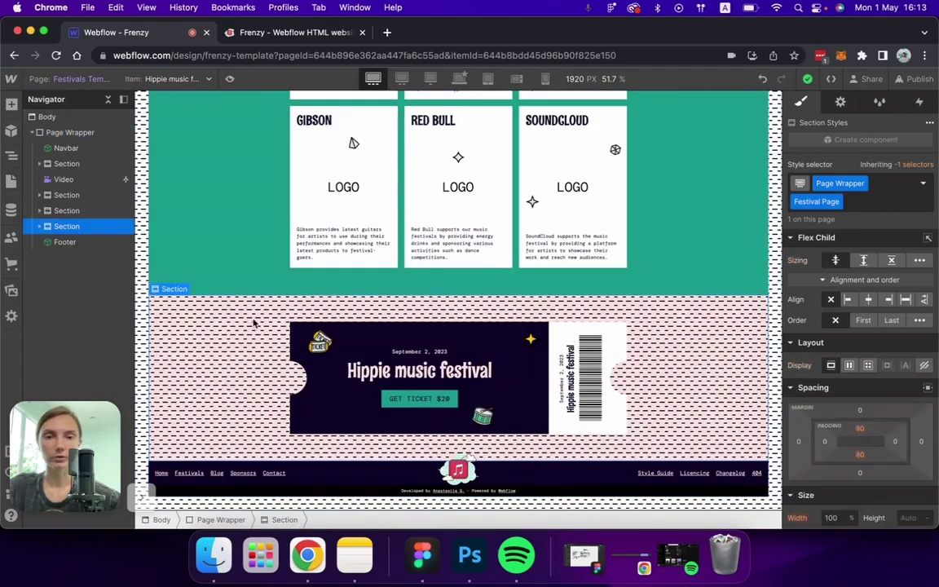
click(462, 79)
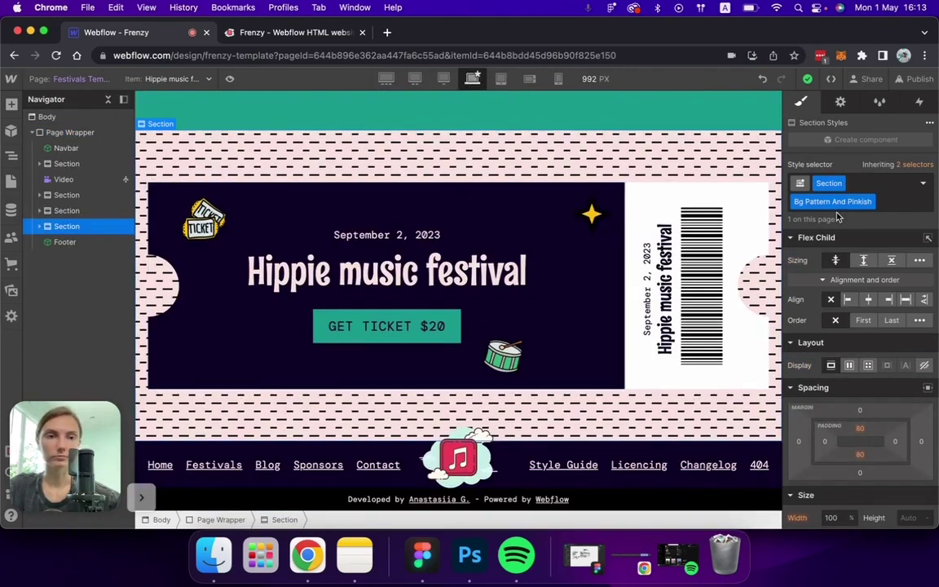
click(886, 201)
key(BackSpace)
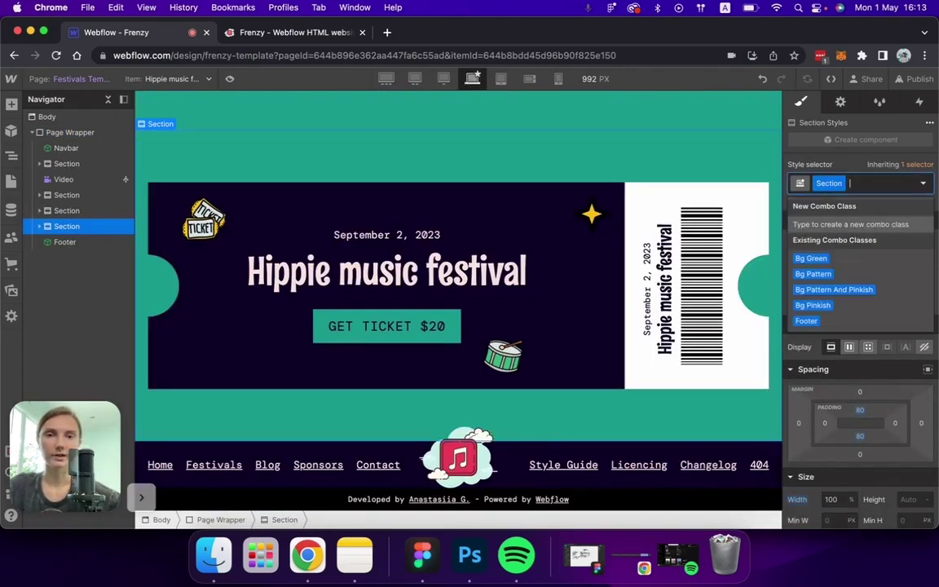
scroll(567, 213, up, 1)
text(Bg)
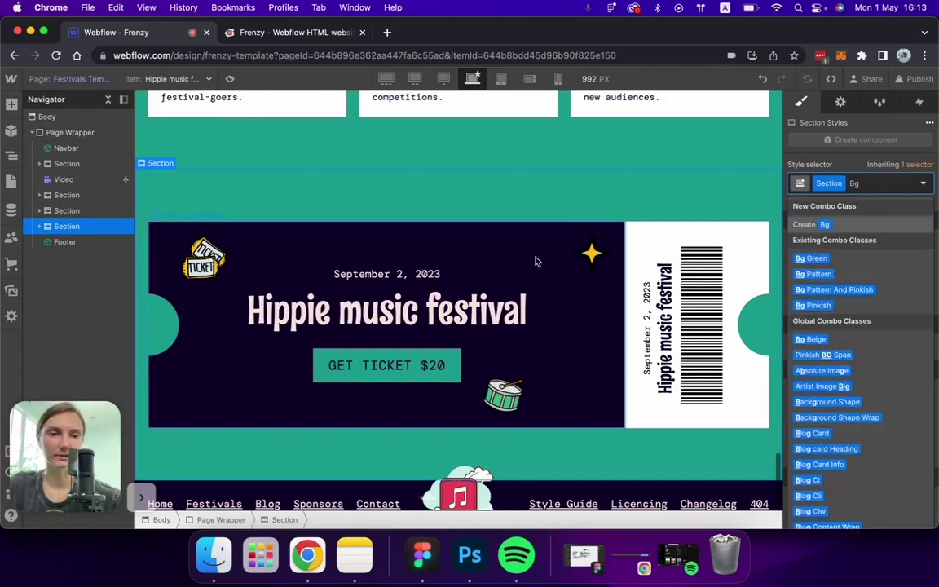
key(Down)
key(Down)
key(Down)
key(Down)
key(Return)
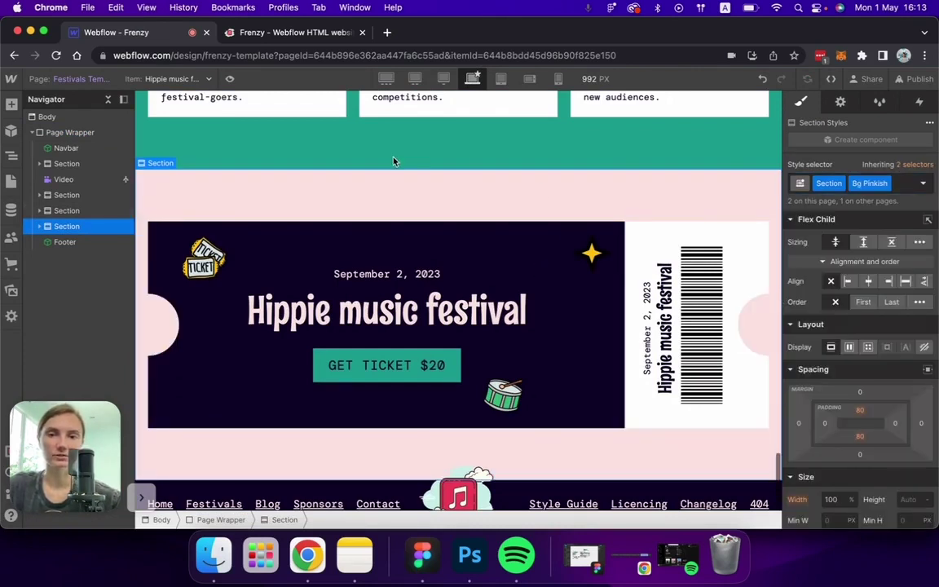
Preview the Festivals Template at 1920 px to check the recolored ticket section and the hero.
click(229, 78)
click(408, 78)
scroll(353, 305, down, 5)
click(352, 300)
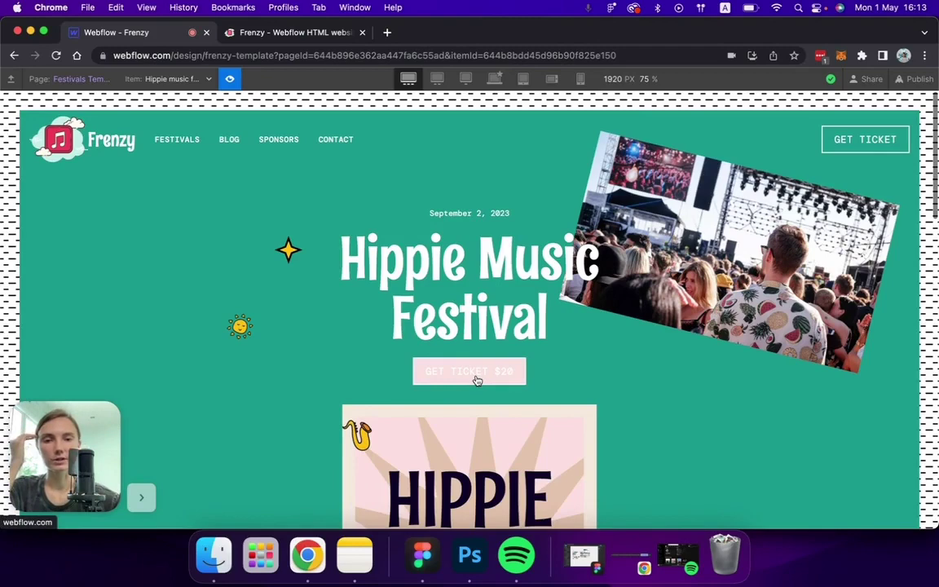
key(super+shift+p)
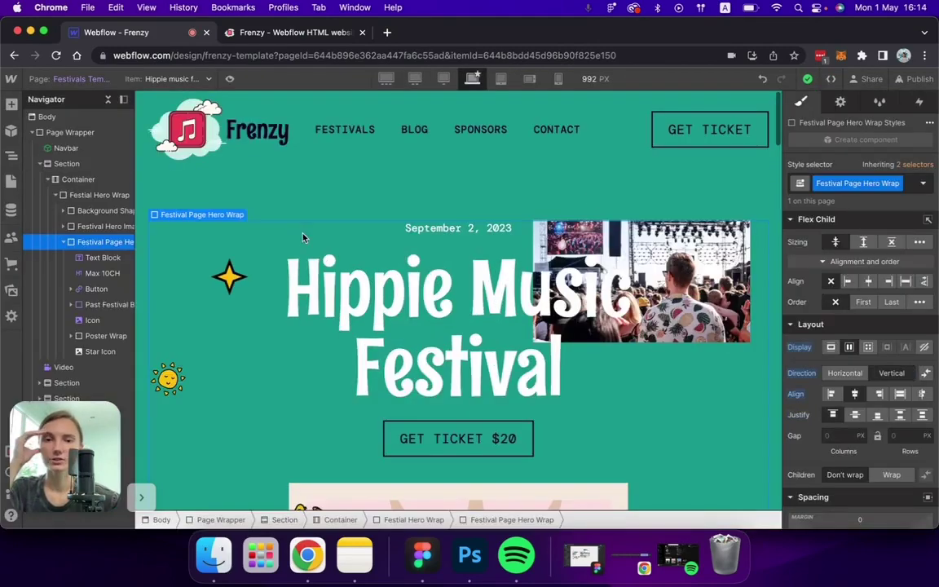
Try the Festivals Template's hero section without its combo class and undo the change.
scroll(854, 284, down, 5)
click(798, 285)
click(823, 402)
click(538, 202)
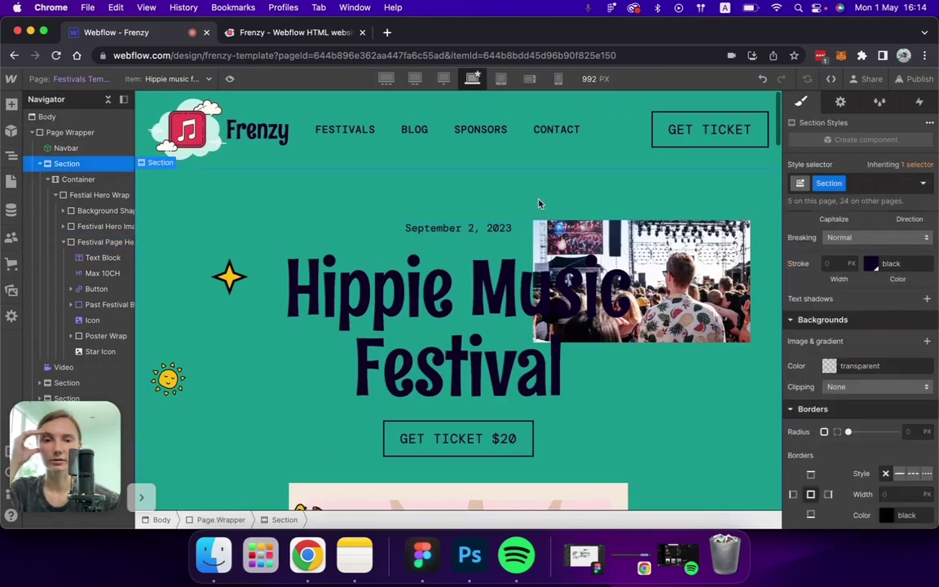
key(super+z)
Inspect the page load interaction and preview its Navbar Text Color White animation.
click(230, 79)
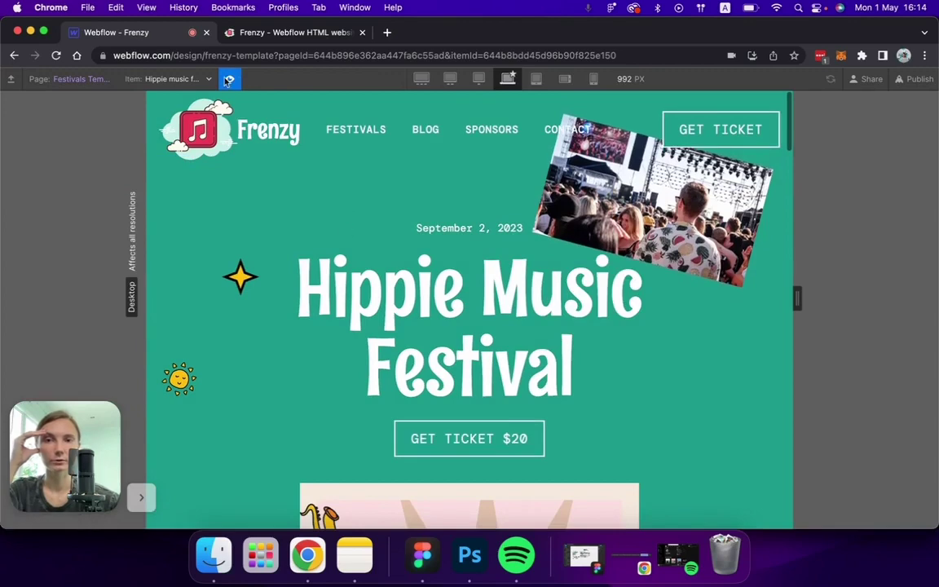
click(229, 79)
click(919, 103)
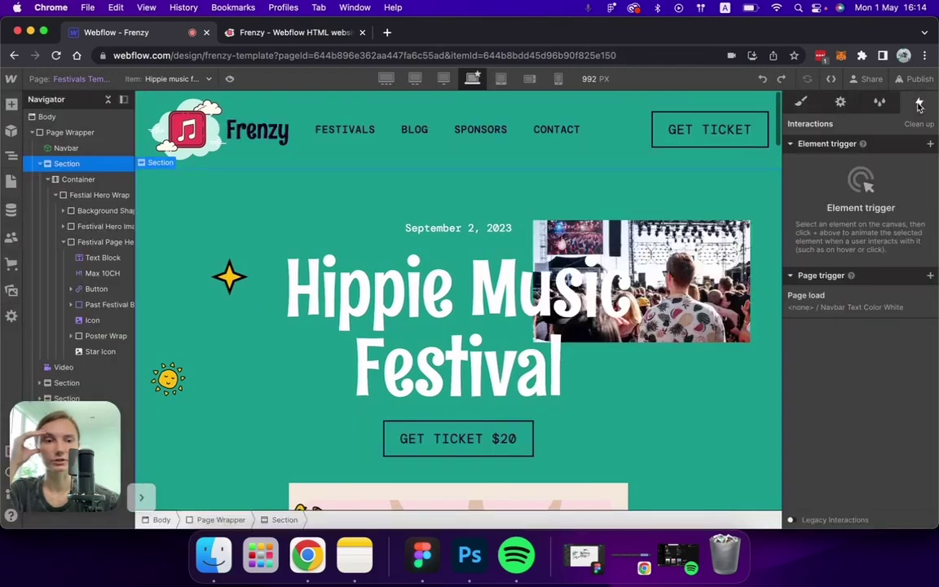
click(855, 308)
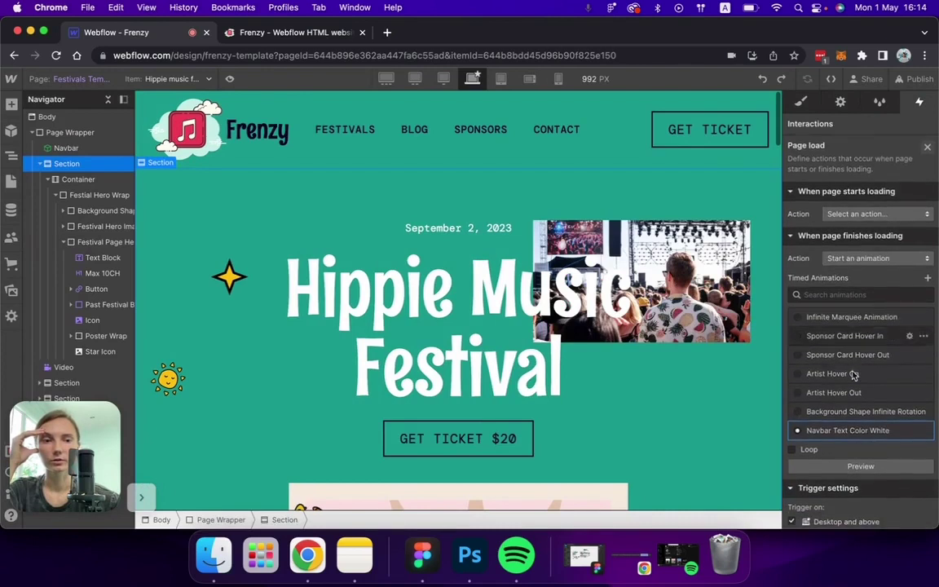
click(861, 467)
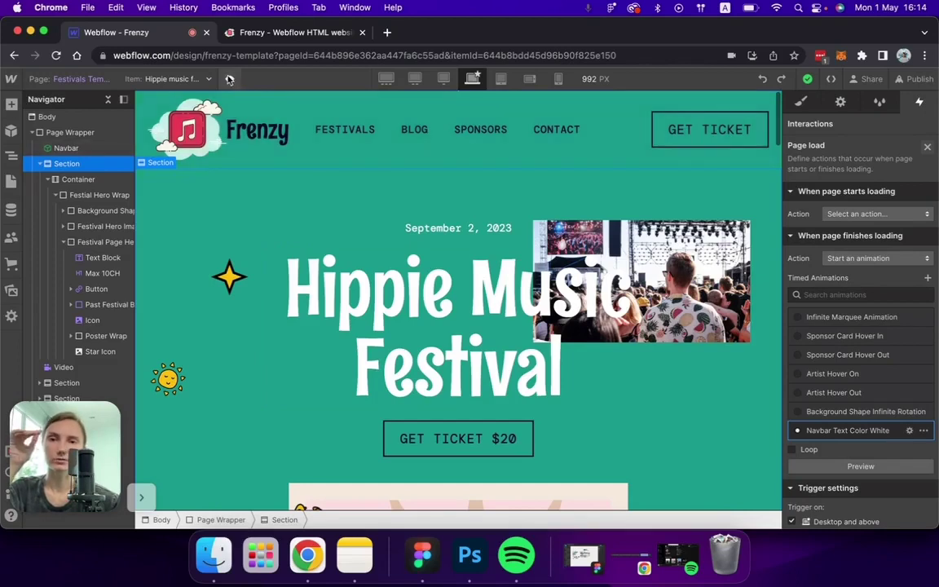
Preview the Festivals Template at 992 px and examine the Navbar, hero text and ticket buttons.
key(super+shift+p)
scroll(304, 267, down, 5)
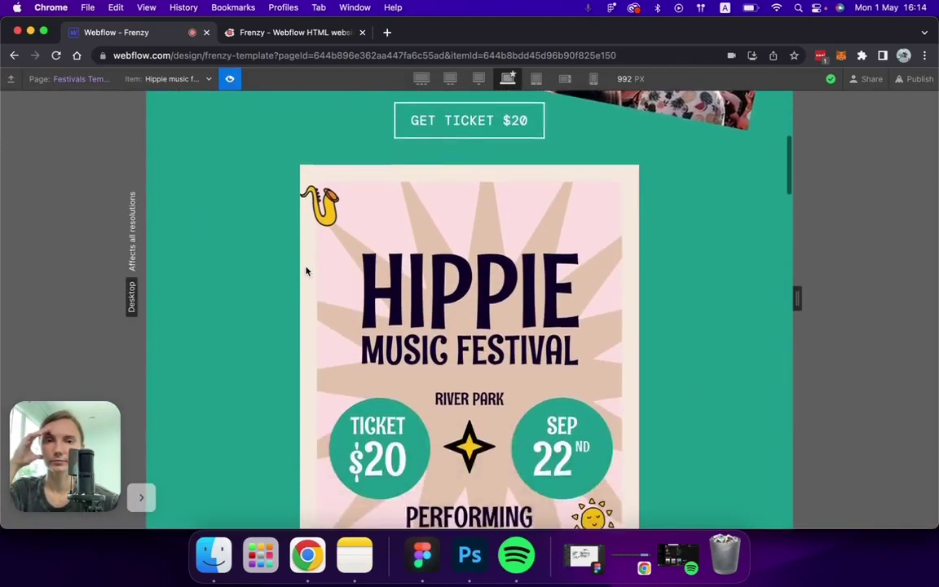
scroll(405, 361, up, 4)
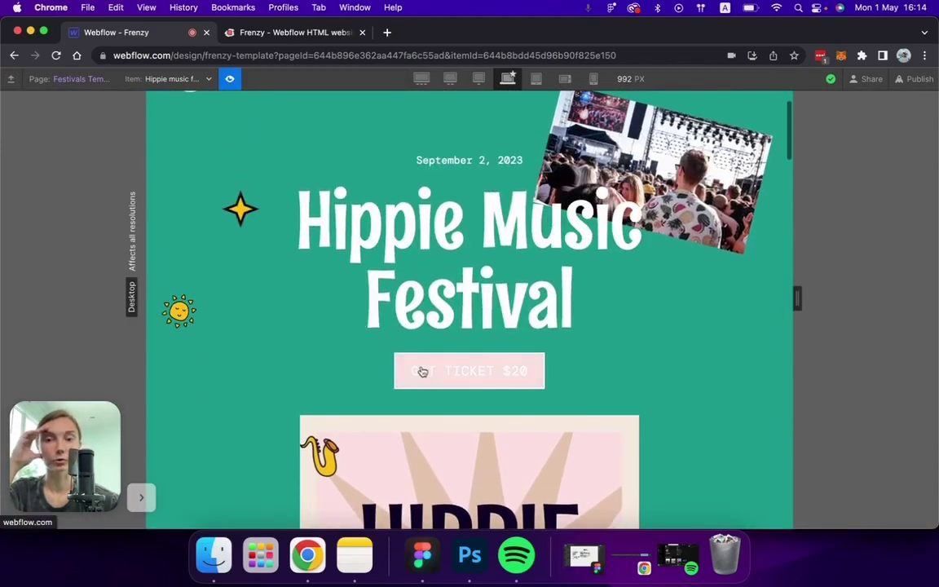
scroll(623, 167, up, 2)
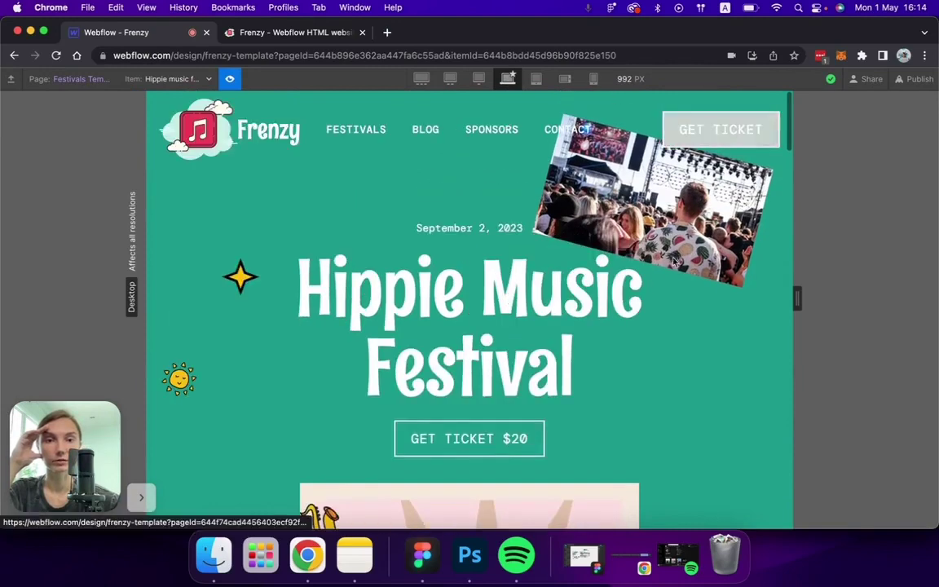
scroll(660, 294, down, 15)
scroll(644, 323, up, 15)
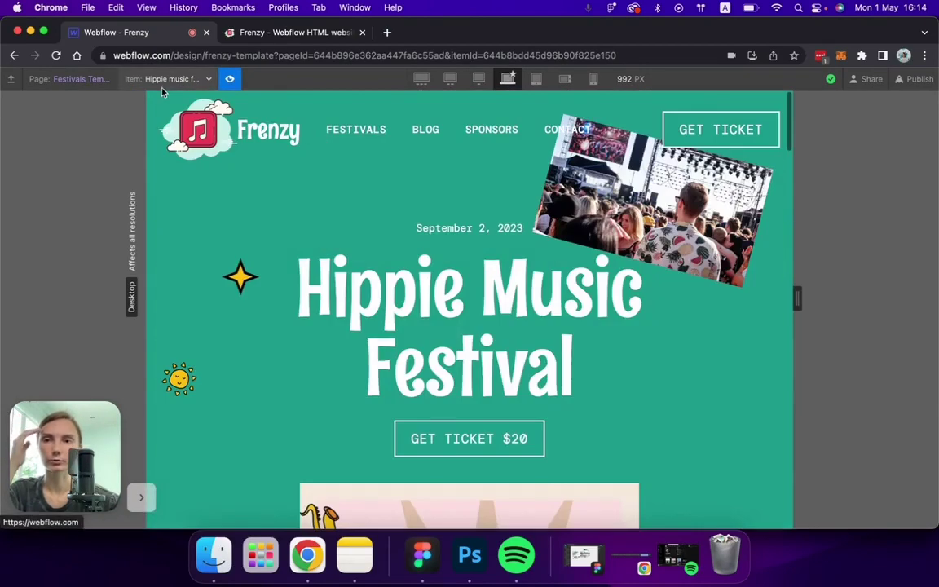
Open the Sponsors Template and remove the Bg Pinkish class from its body.
click(97, 84)
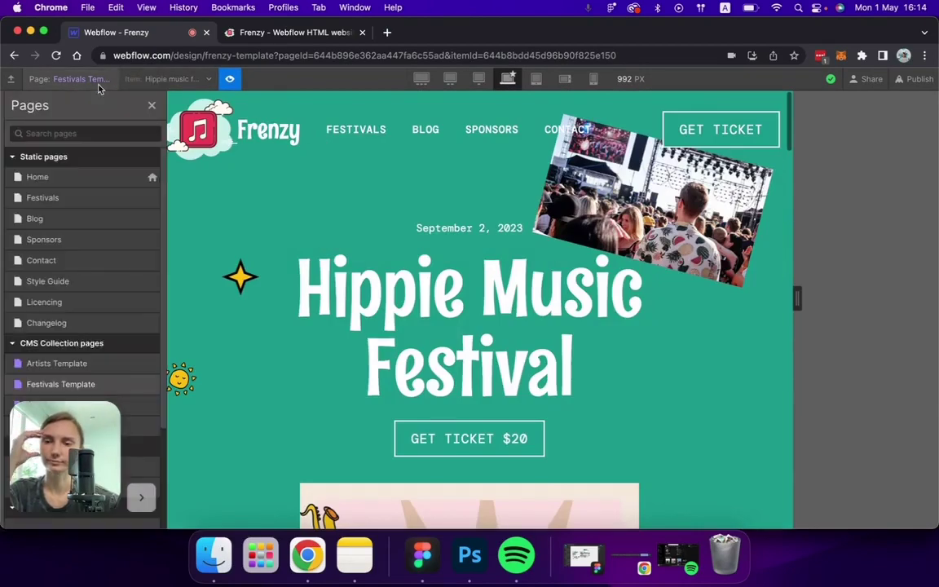
click(143, 405)
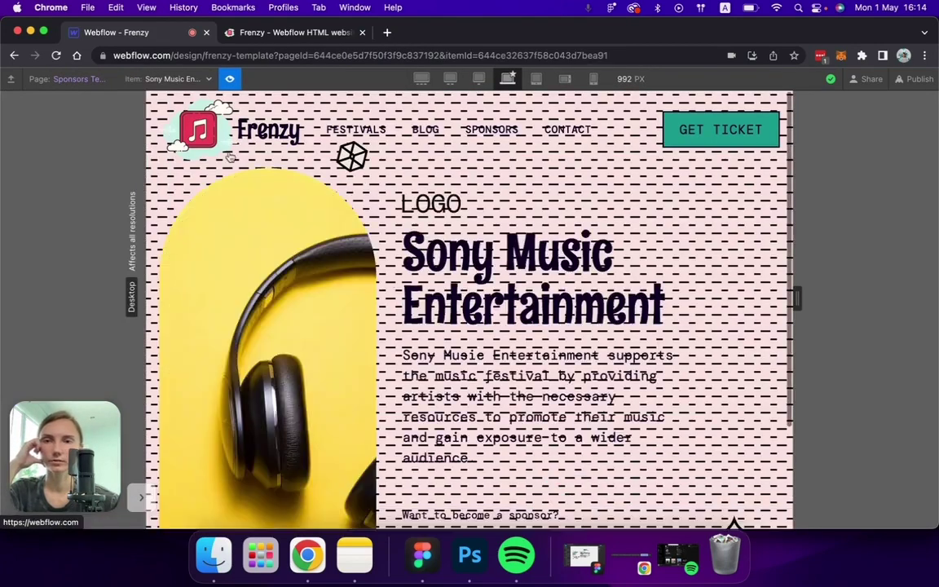
click(231, 79)
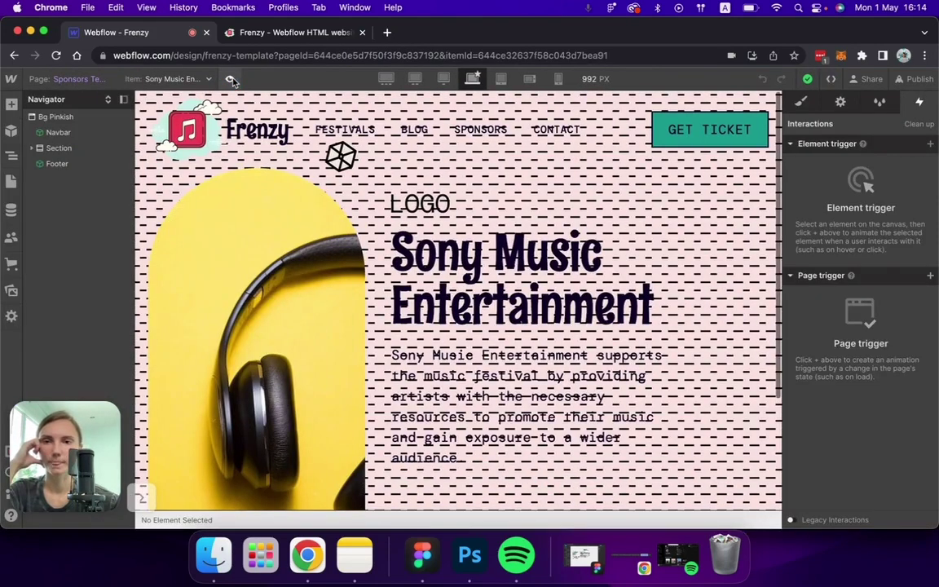
click(70, 115)
click(801, 103)
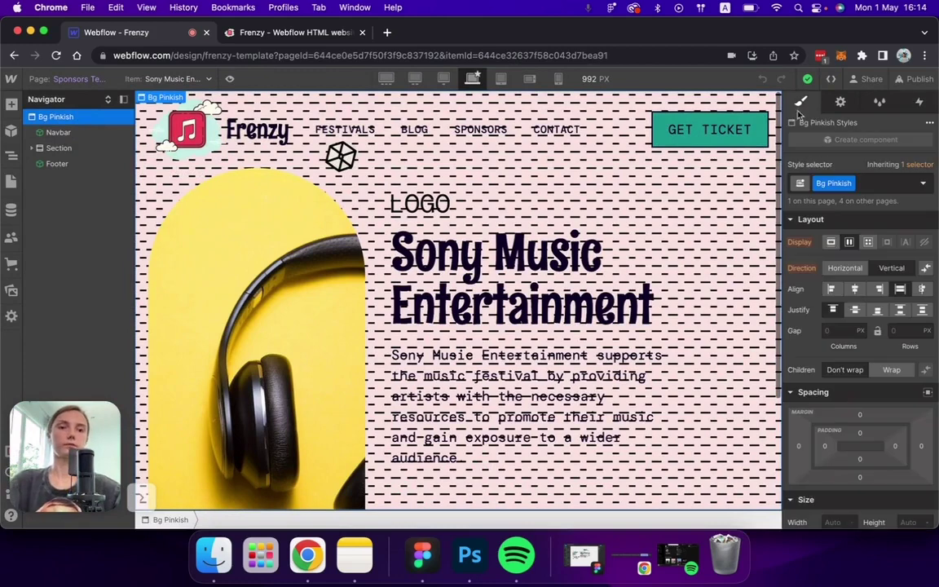
click(863, 185)
key(BackSpace)
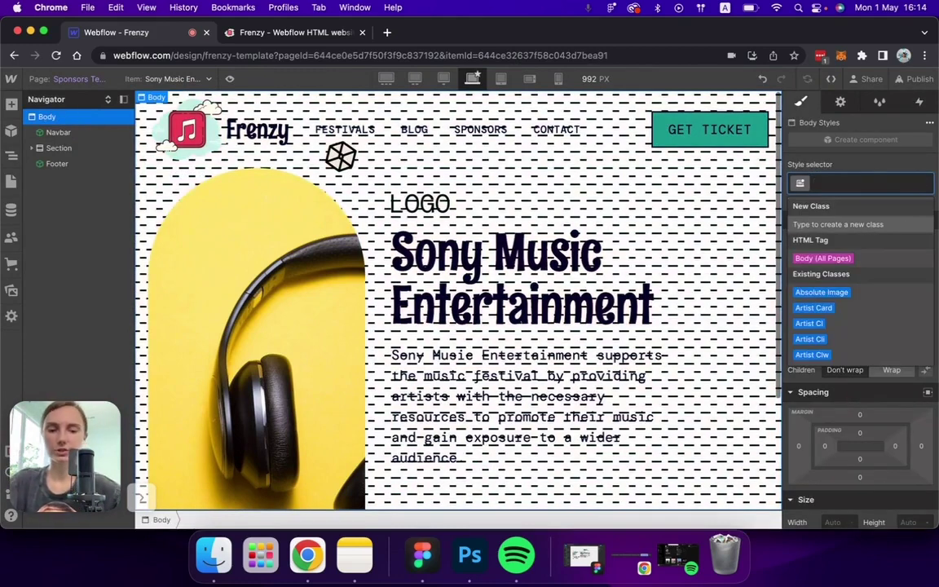
Wrap the Sponsors Template's Navbar, Section and Footer in a div block with the Page Wrapper class.
right_click(166, 179)
click(178, 203)
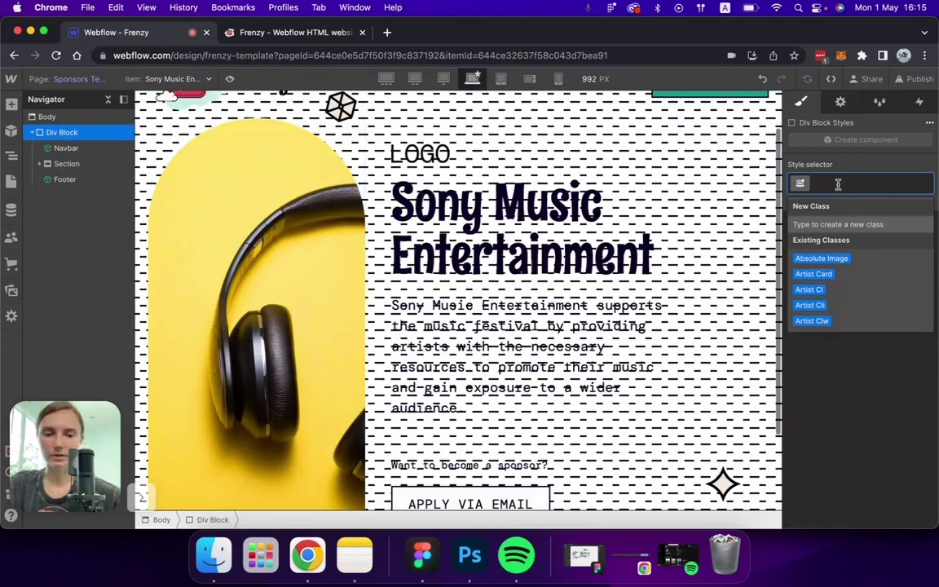
text(page wrapper)
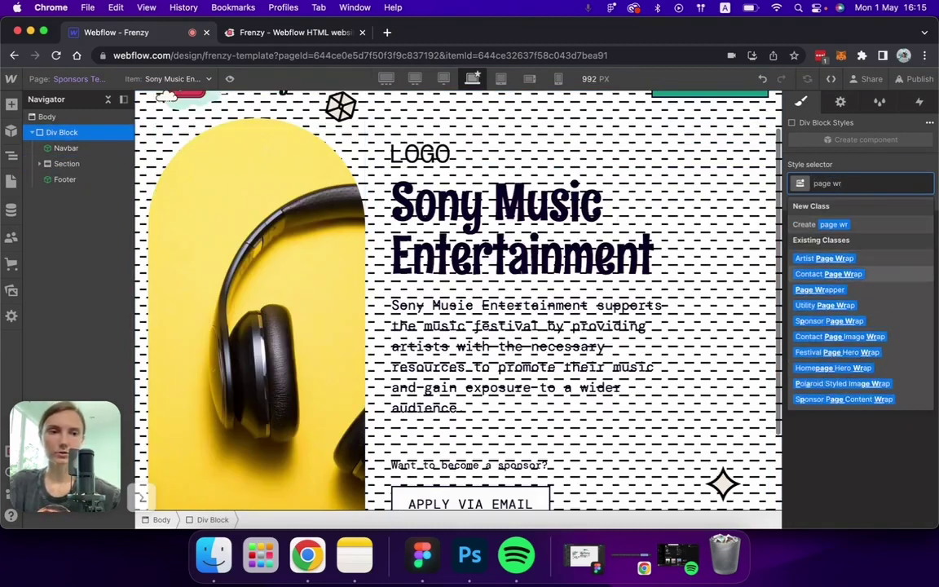
key(Return)
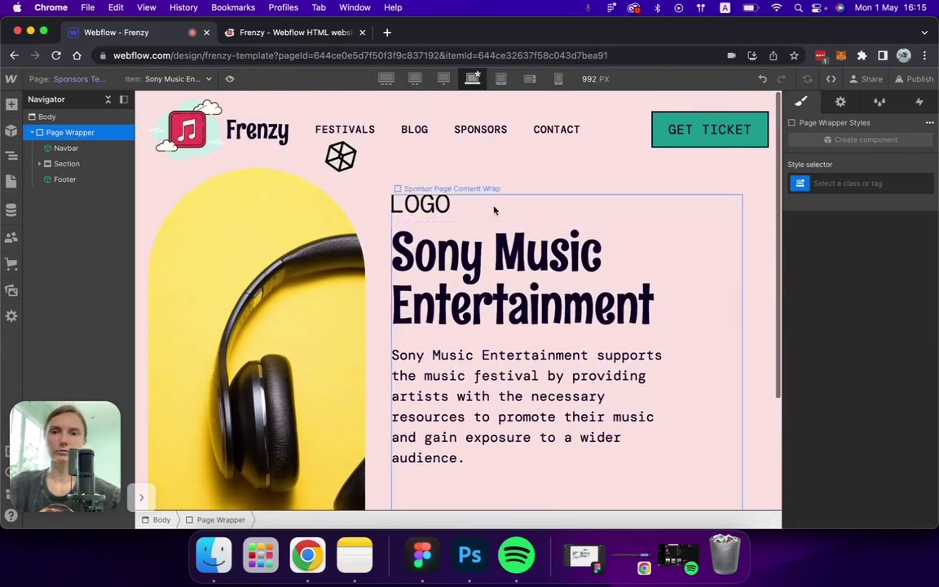
Preview the Sponsors Template at 1920 px to check its wrapper against the patterned body.
key(super+shift+p)
scroll(313, 262, down, 3)
scroll(313, 261, up, 2)
scroll(313, 262, up, 3)
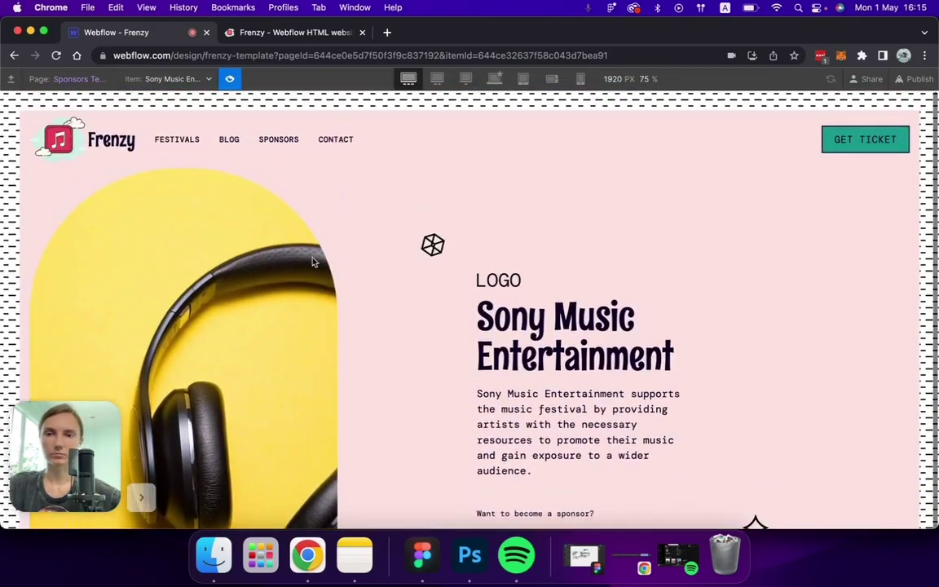
key(super+shift+p)
On the Blog Posts Template, remove the body's Bg Pinkish class and wrap the Navbar, sections and Footer in a Page Wrapper div block.
key(p)
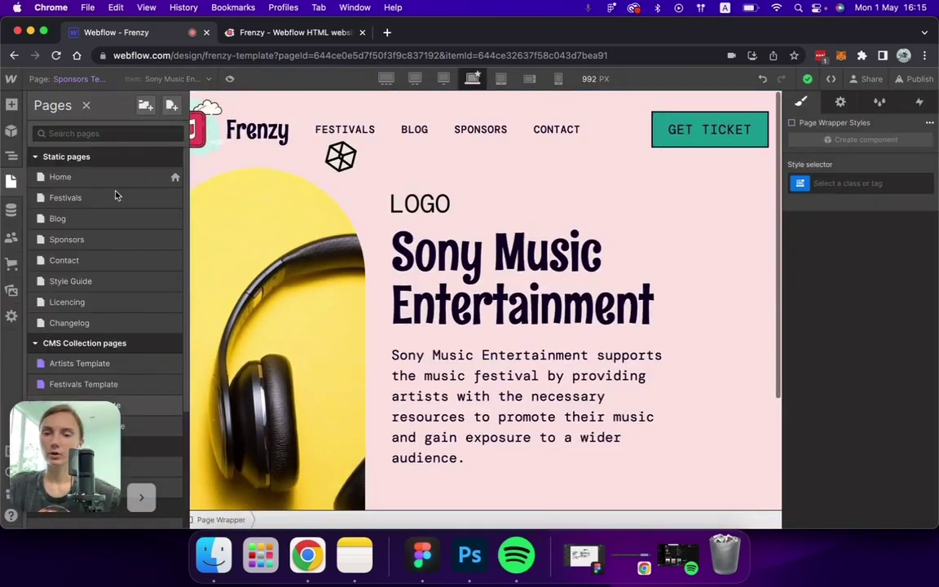
click(150, 427)
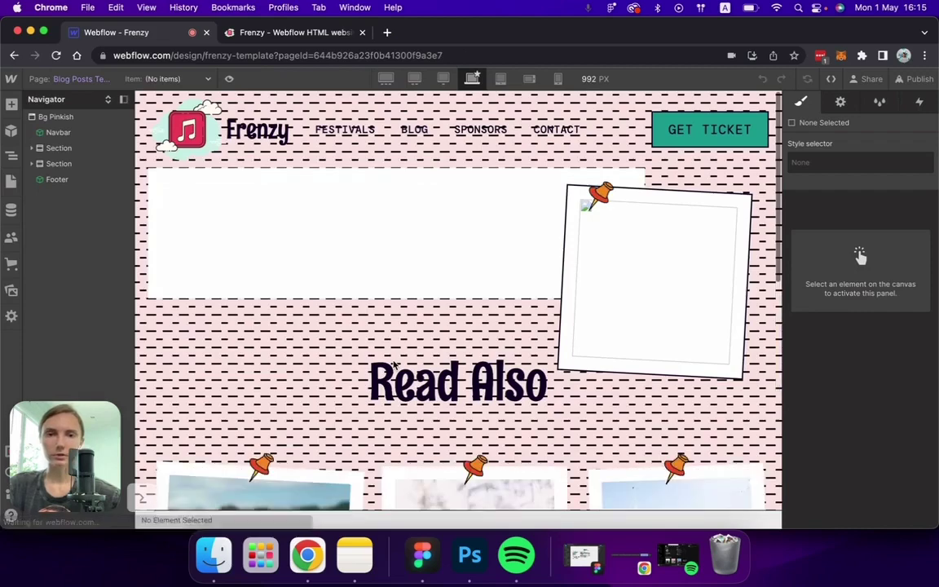
click(80, 118)
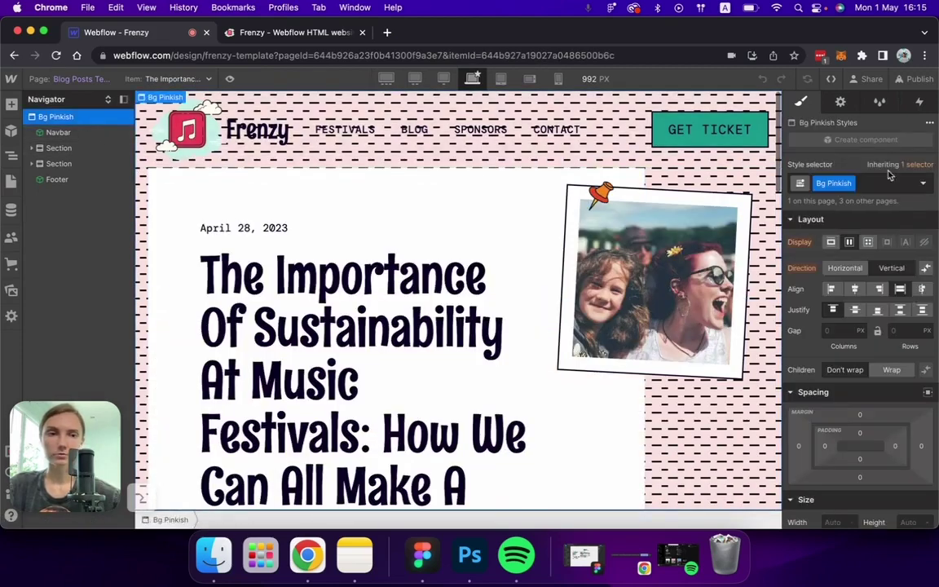
key(super+shift+p)
key(super+shift+p)
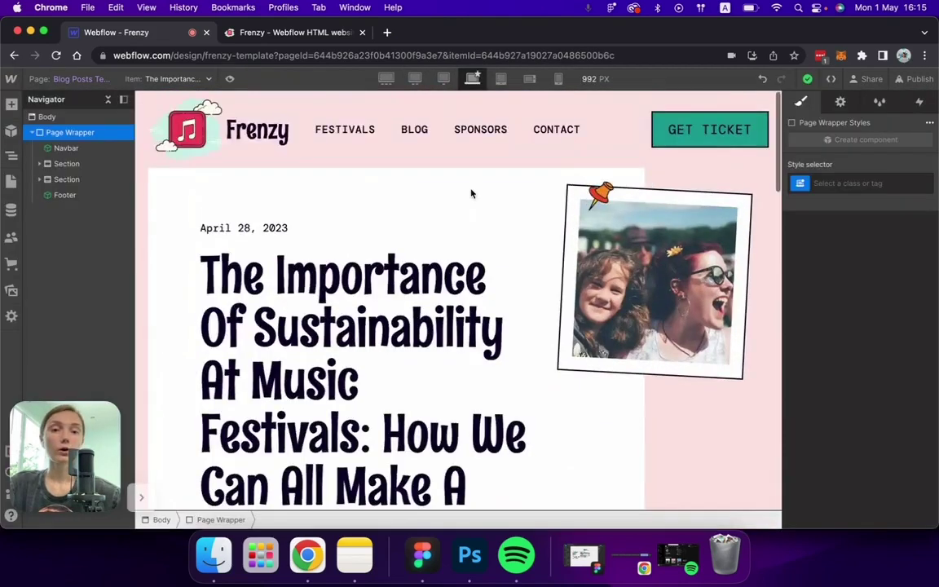
Open the 404 page and remove the Bg Beige class from its body.
click(85, 79)
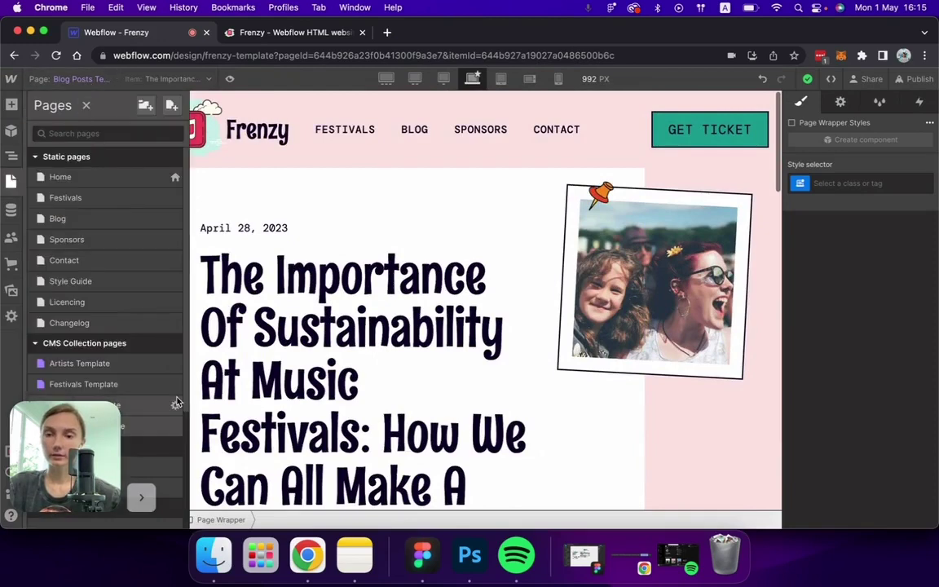
scroll(102, 302, down, 5)
click(105, 303)
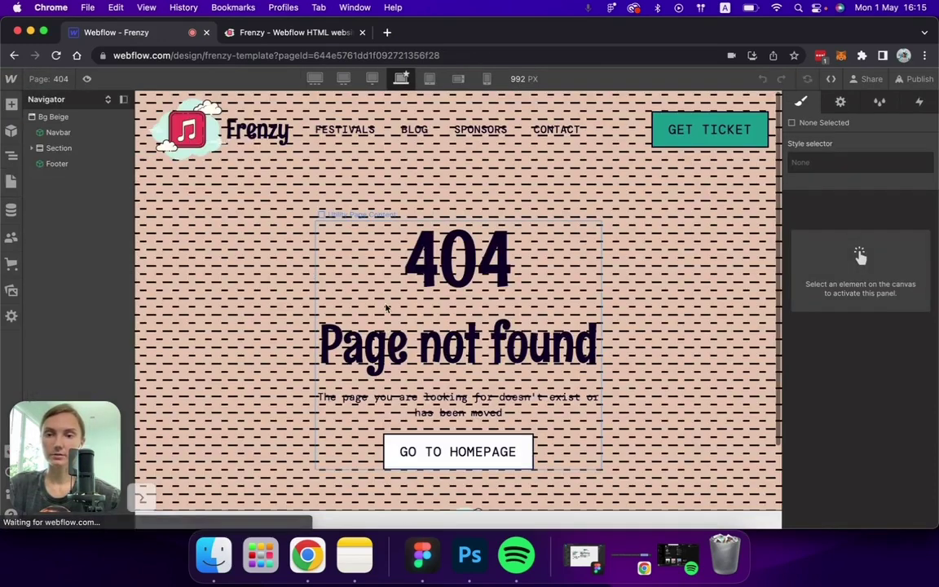
click(82, 115)
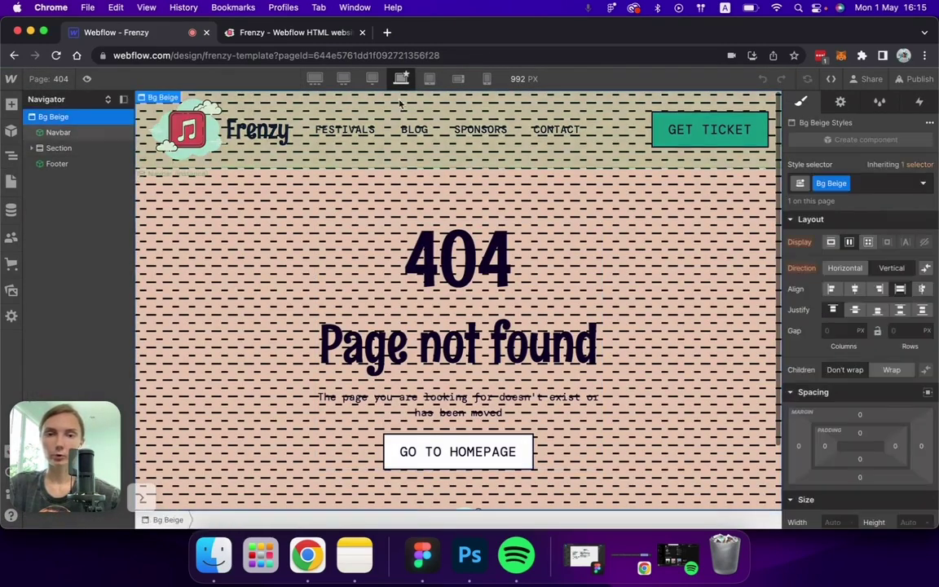
click(878, 186)
key(BackSpace)
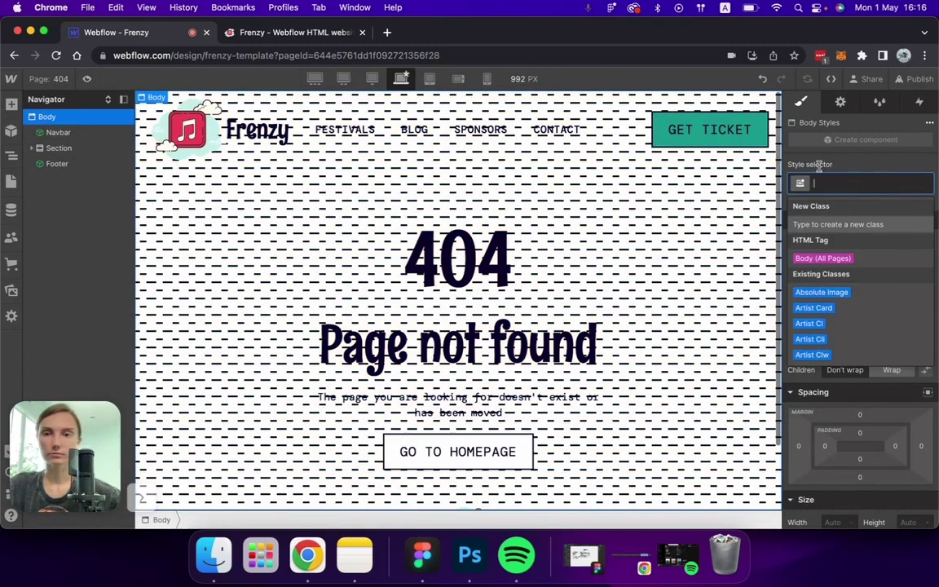
Wrap the 404 page's Navbar, Section and Footer in a div block with the Page Wrapper class and preview the page.
click(67, 163)
click(62, 132)
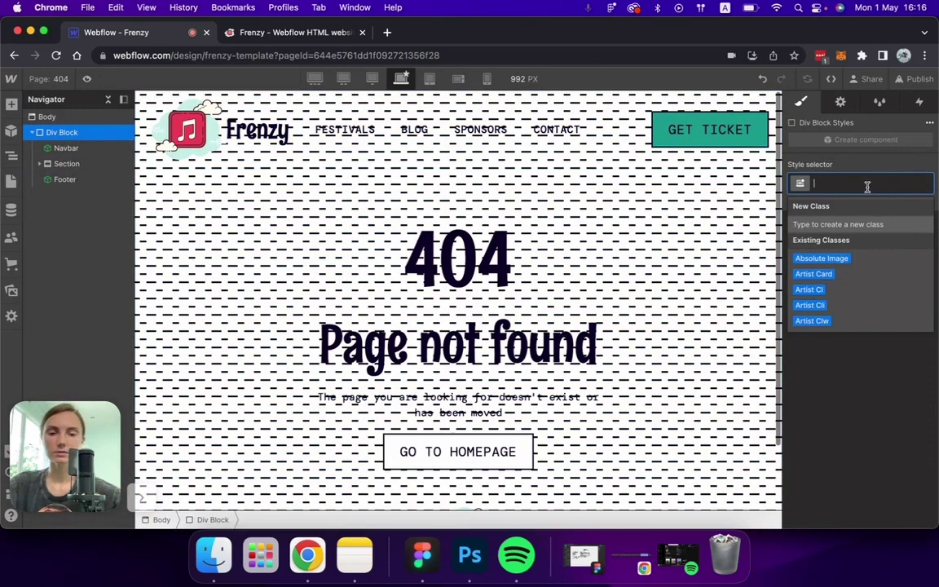
text(page wr)
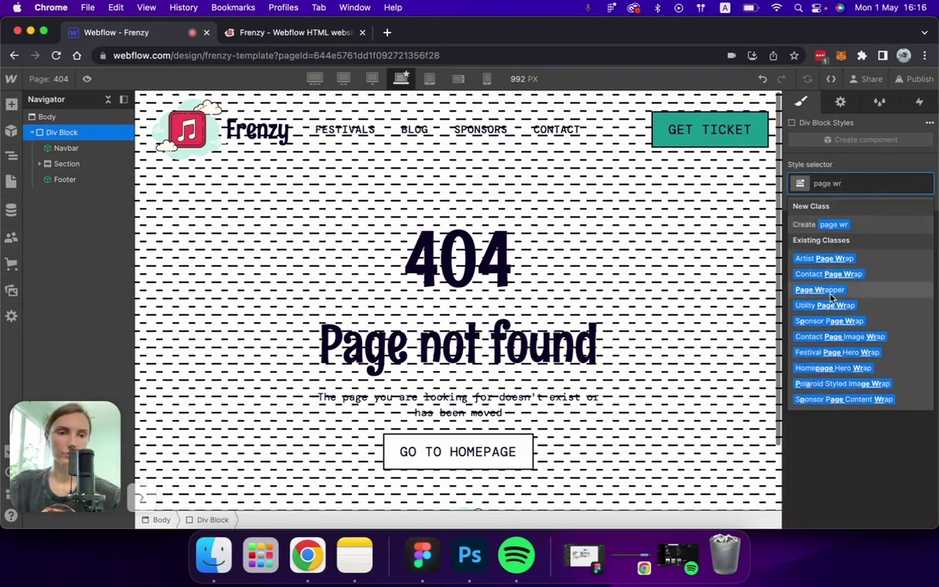
click(824, 290)
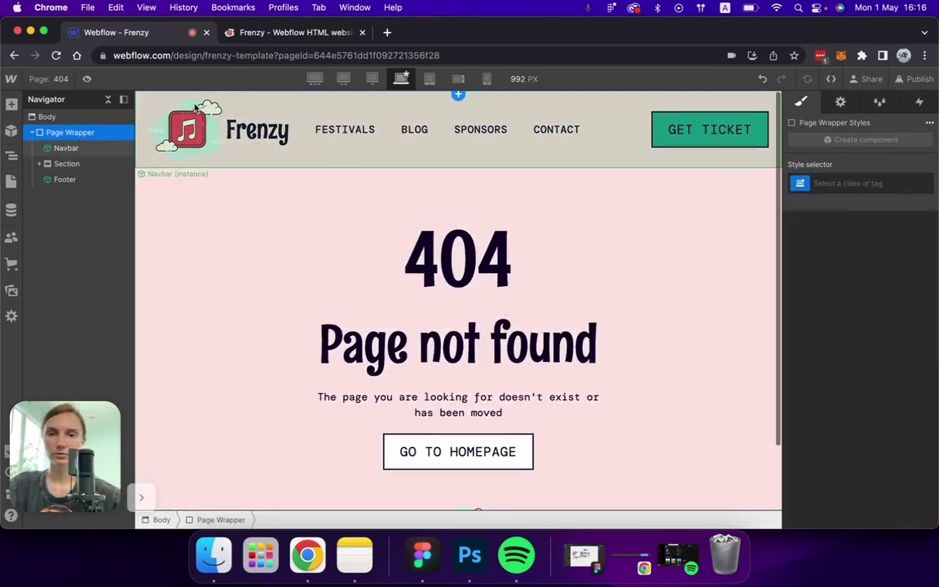
click(87, 78)
scroll(415, 194, down, 2)
scroll(414, 194, up, 2)
click(88, 78)
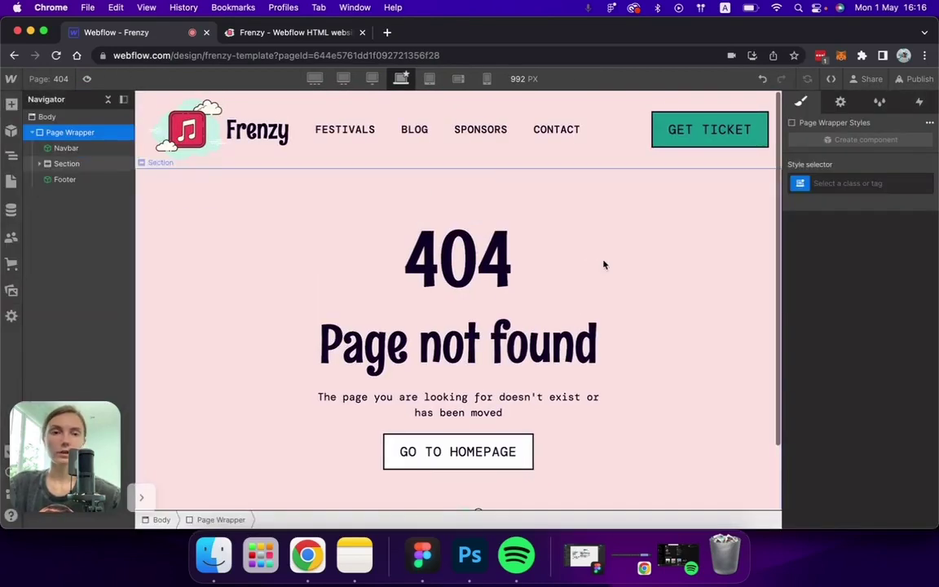
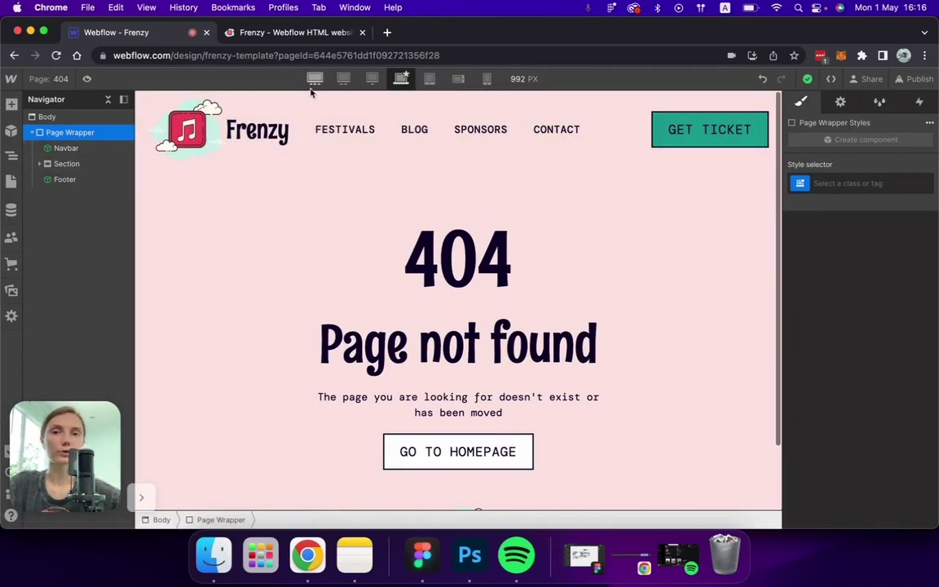
Clean up the Style Manager by removing all styles not associated with any page element.
click(880, 104)
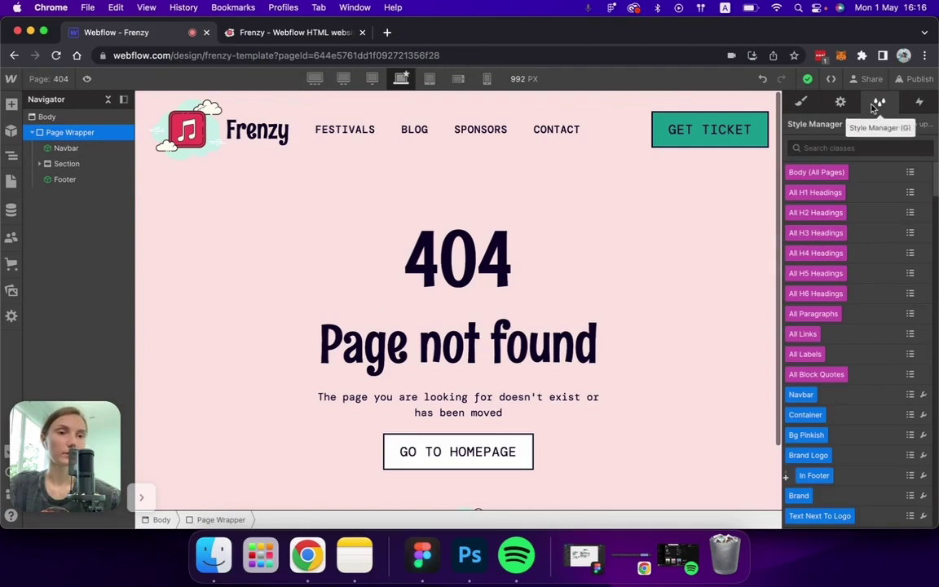
click(913, 125)
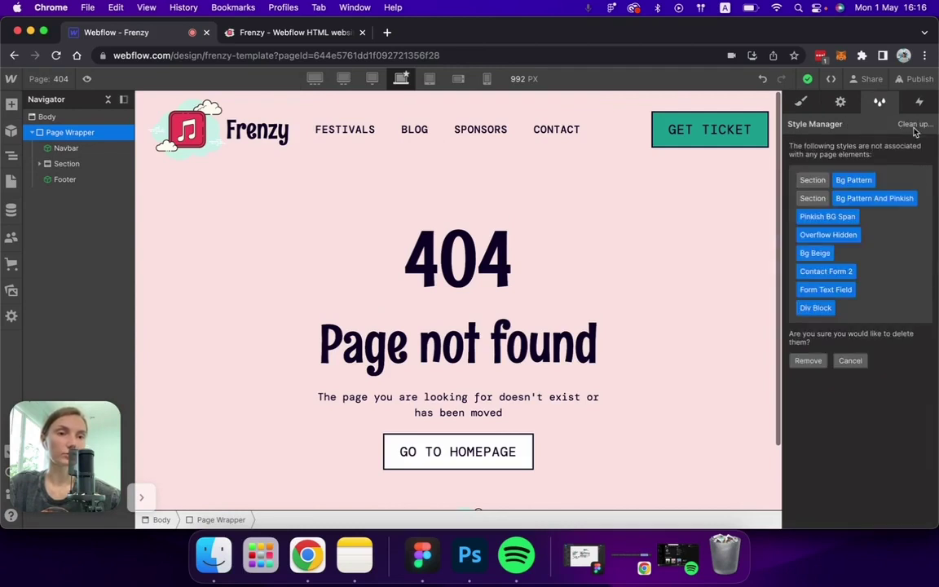
click(809, 361)
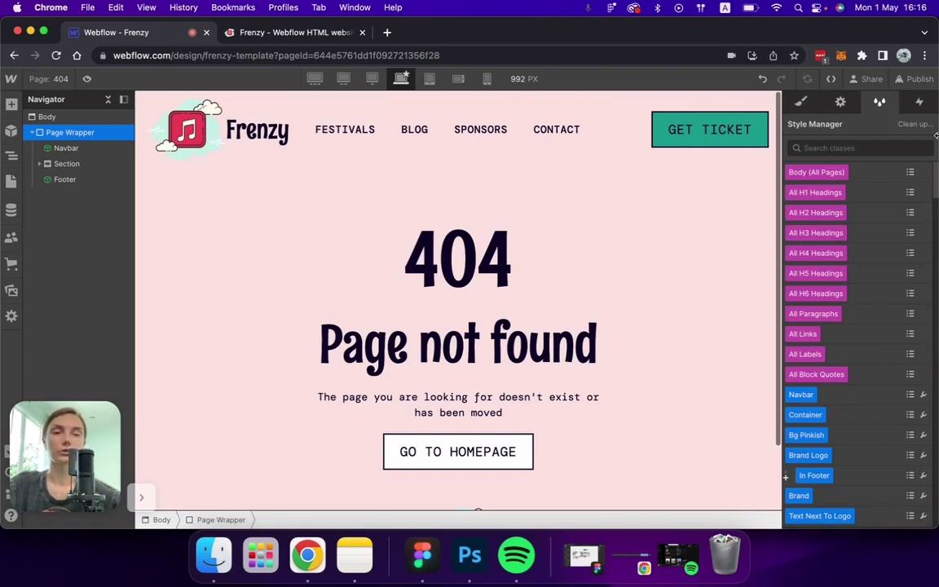
Check what an interactions clean-up would delete, without deleting anything.
click(921, 102)
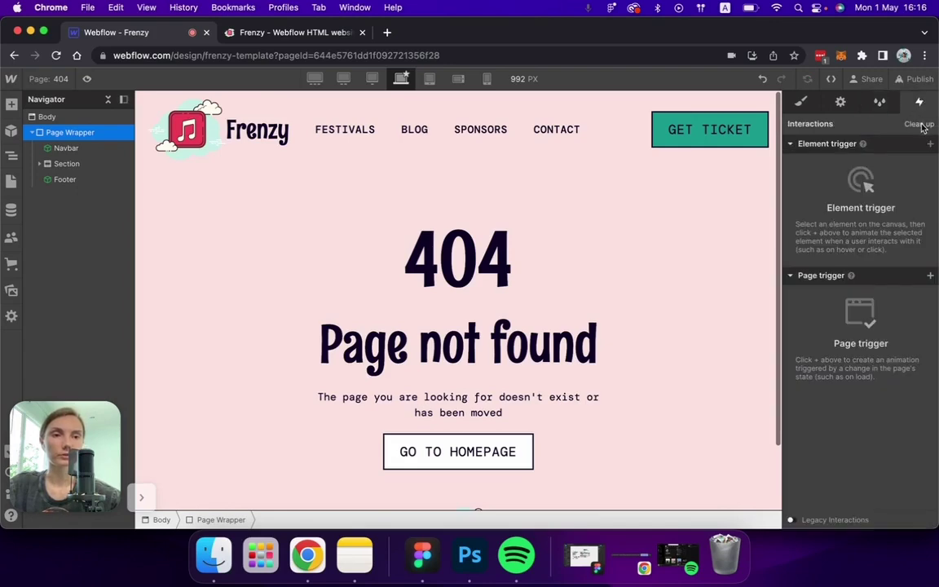
click(919, 125)
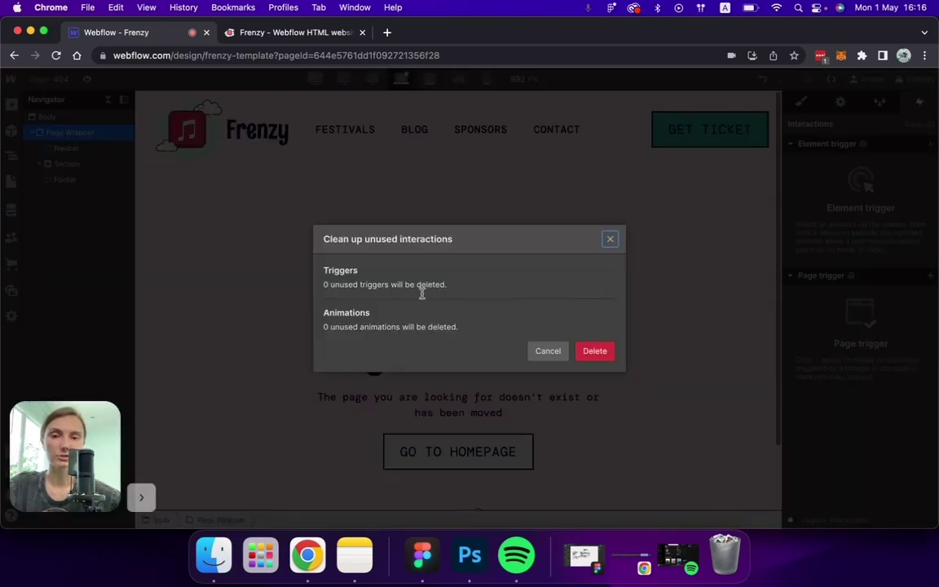
click(554, 352)
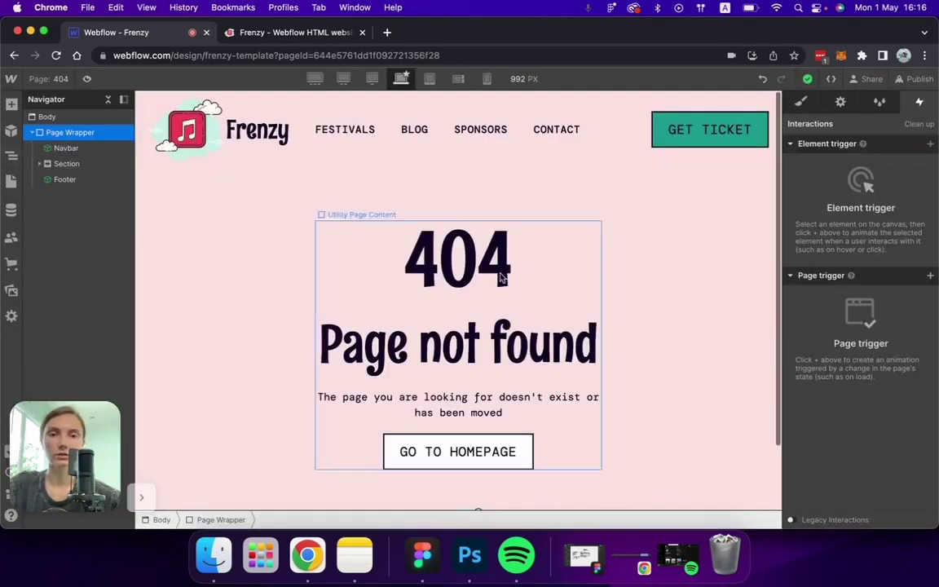
Open the Home page at the 768 px tablet breakpoint and examine how its sections fit the page width.
click(46, 81)
click(66, 177)
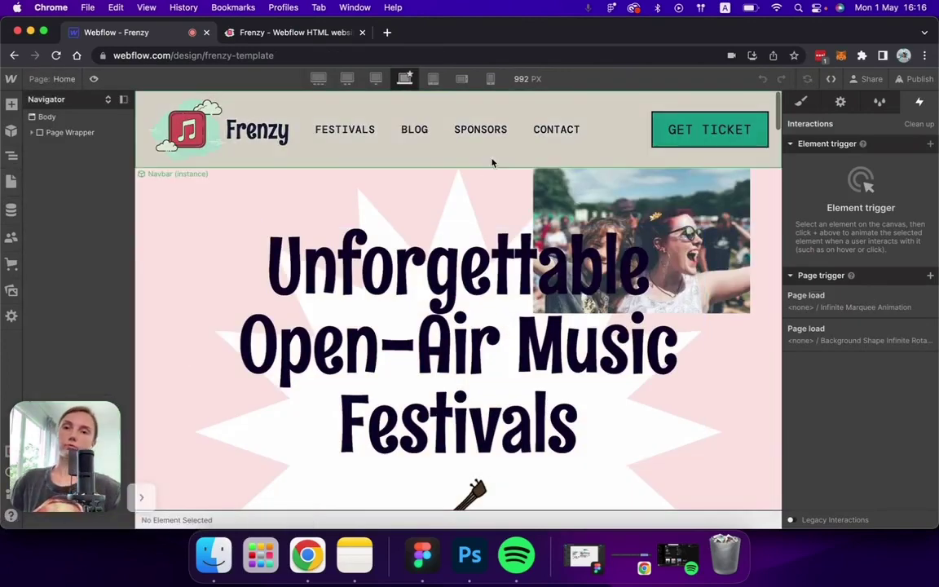
click(432, 79)
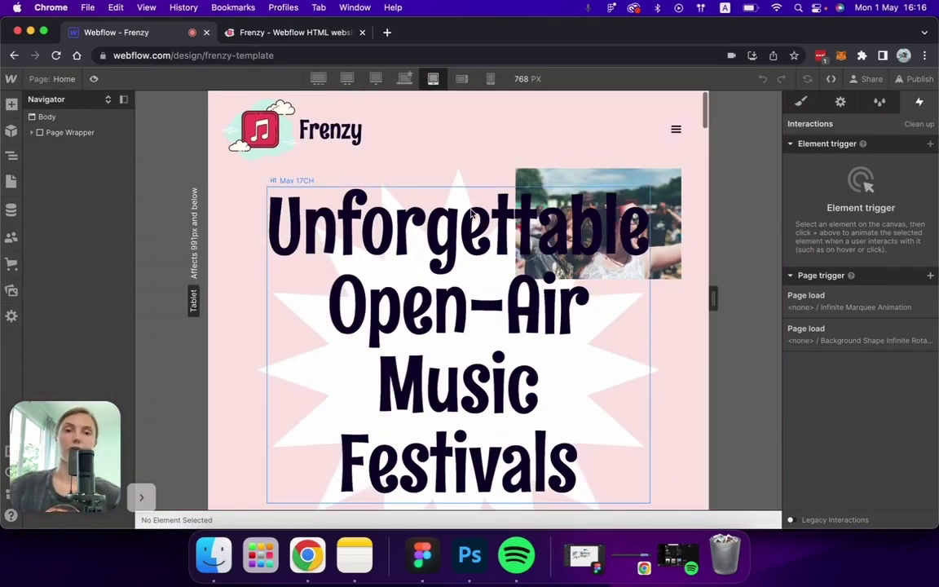
scroll(502, 228, down, 10)
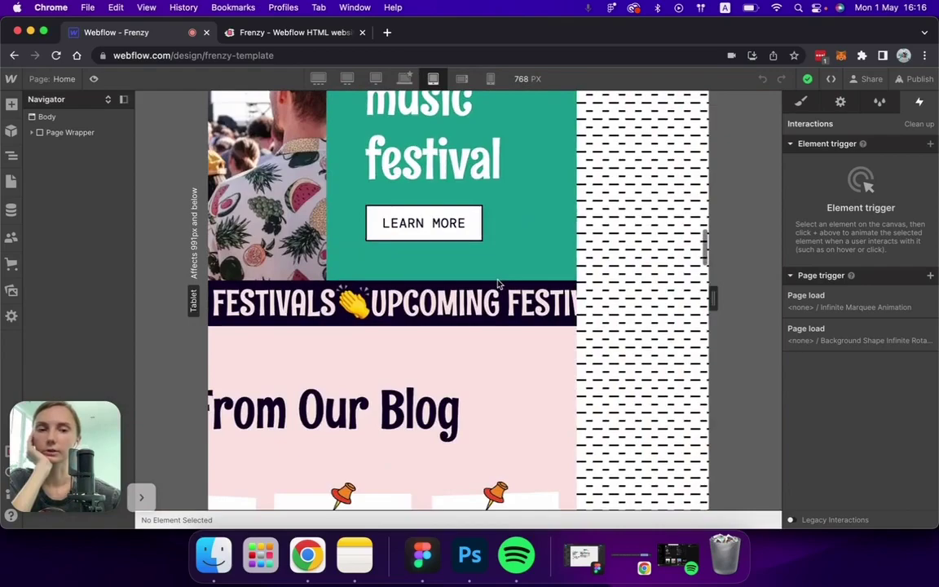
scroll(499, 284, down, 20)
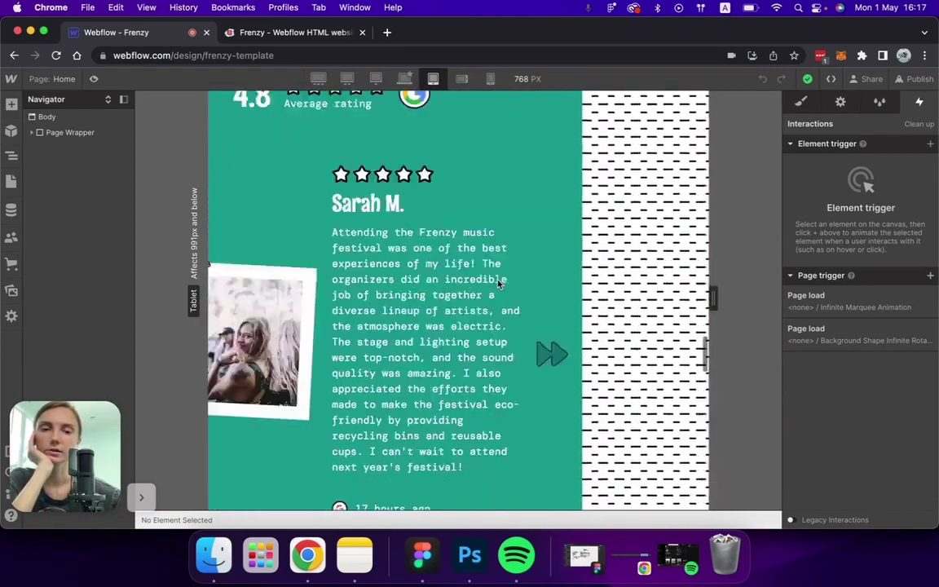
scroll(499, 284, down, 3)
scroll(496, 310, up, 8)
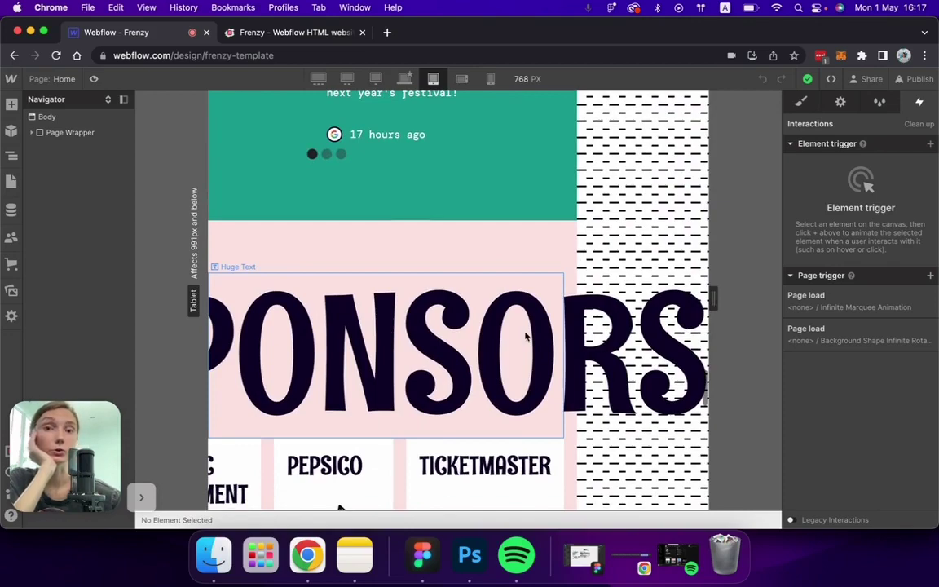
scroll(526, 336, down, 10)
scroll(526, 336, up, 20)
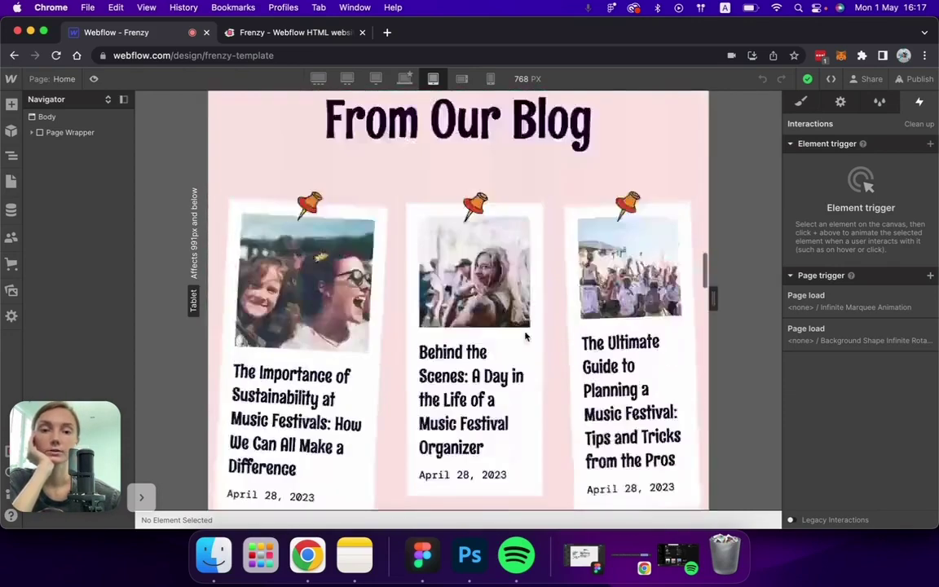
Edit the Navbar component and show its dropdown menu on tablet through the Menu Button's settings.
click(530, 140)
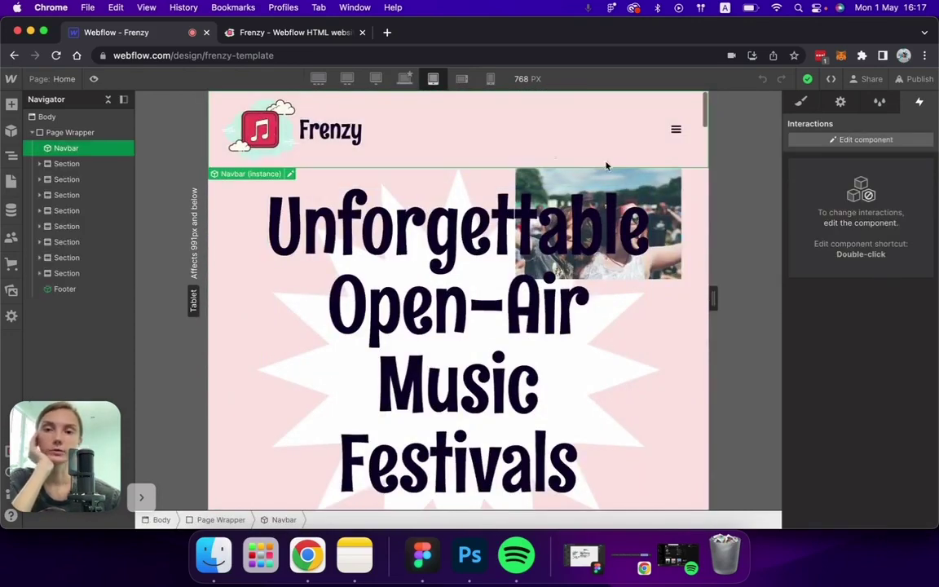
click(862, 139)
click(676, 129)
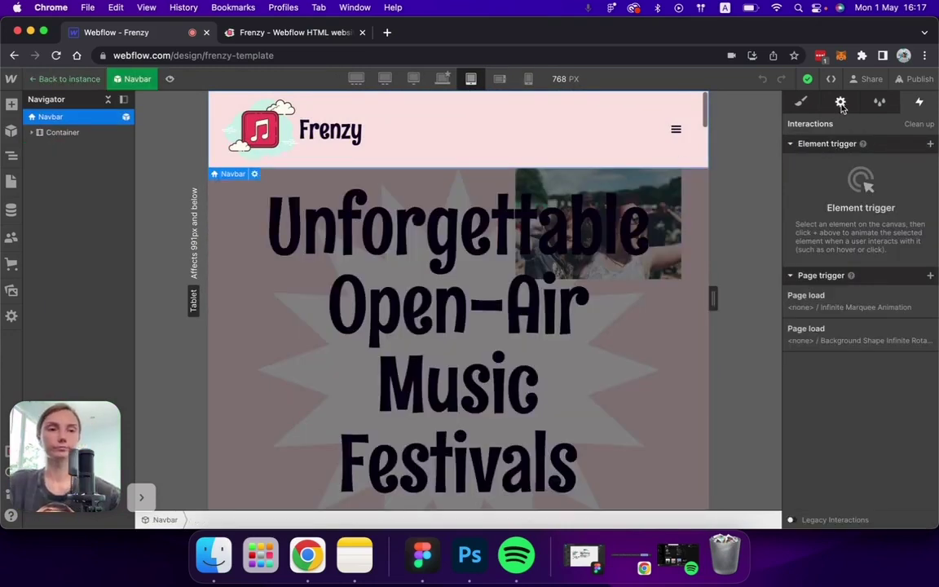
click(841, 101)
click(800, 102)
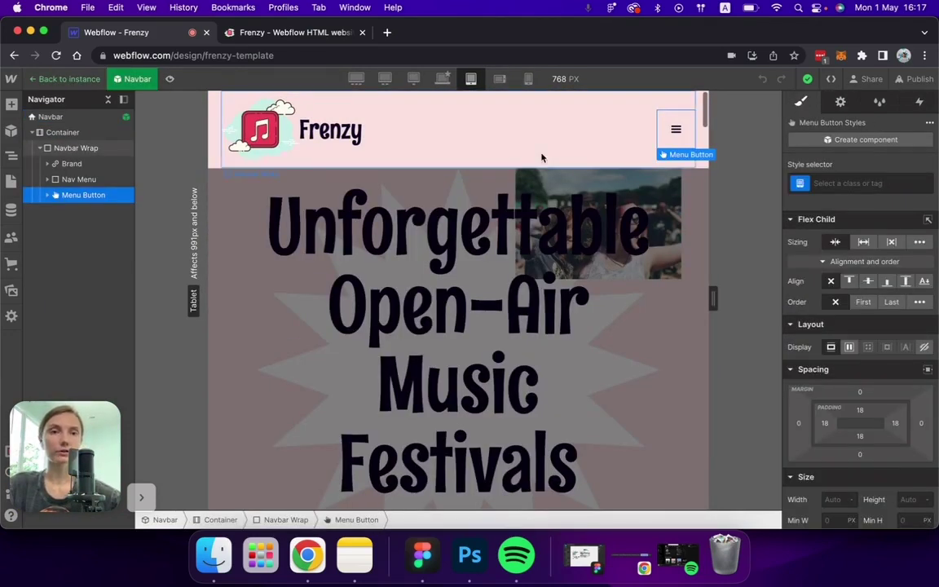
click(842, 101)
click(846, 310)
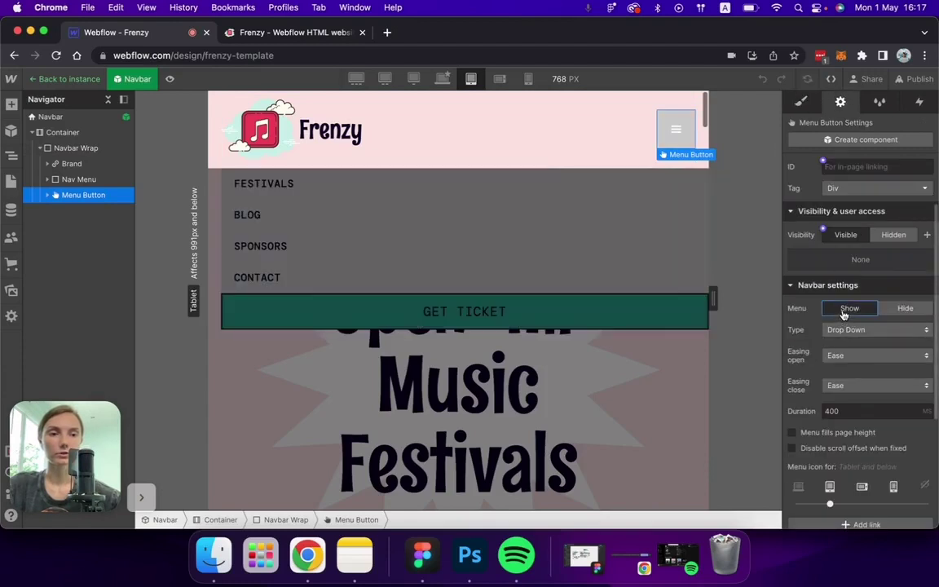
Set the Nav Menu's left margin to 0 at the tablet breakpoint.
click(522, 237)
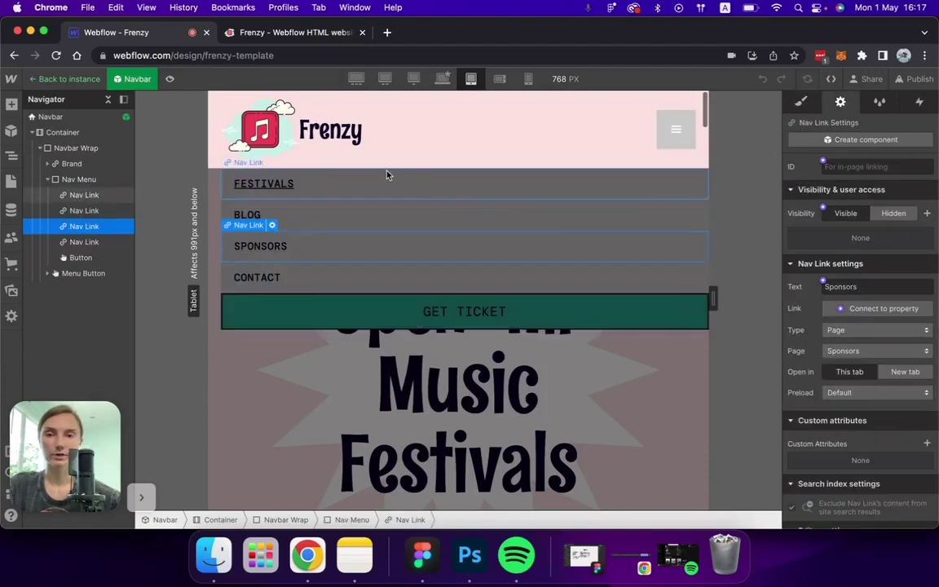
click(79, 179)
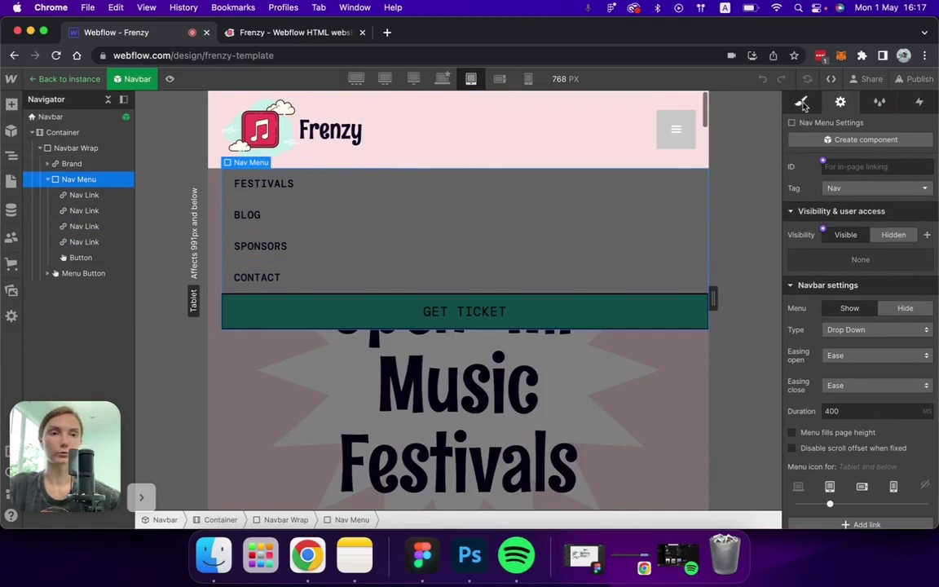
click(803, 103)
scroll(835, 391, down, 4)
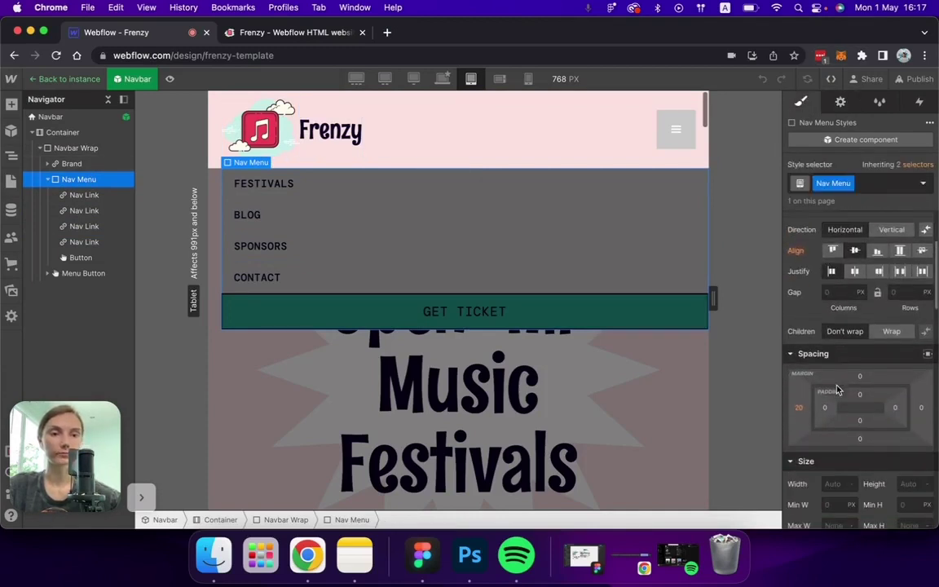
click(798, 410)
click(838, 448)
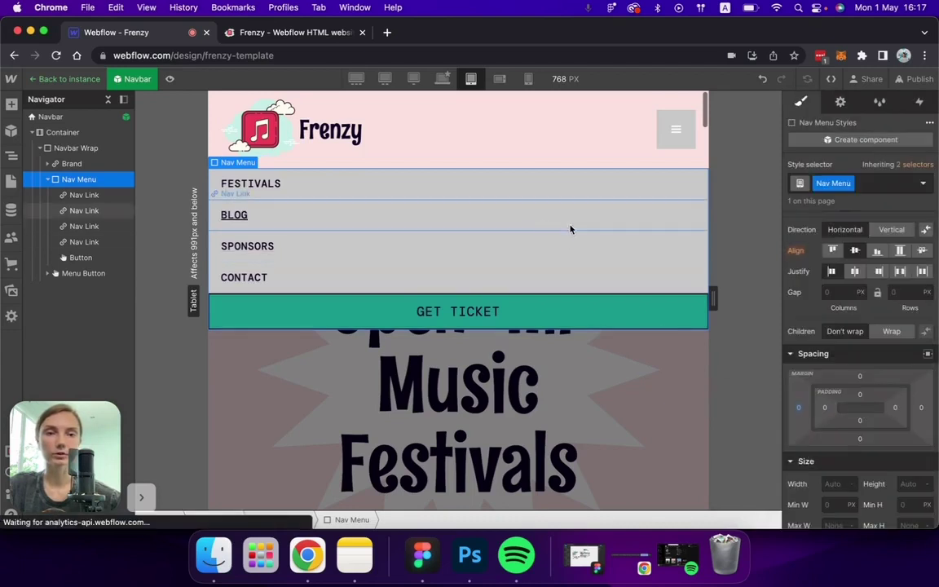
Set the tablet Nav Menu's background colour to Pinkish and centre-align the Nav Link text.
scroll(883, 371, down, 10)
scroll(883, 371, down, 5)
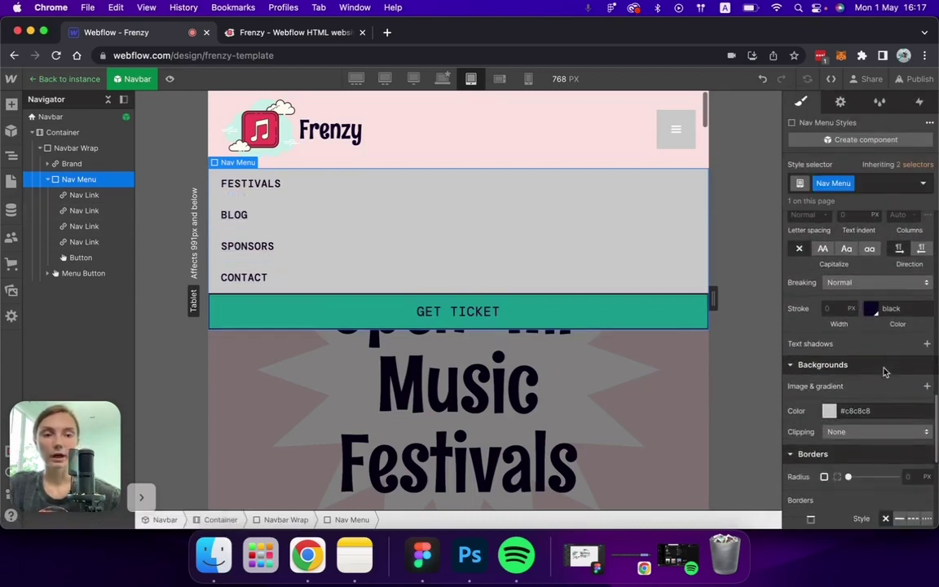
click(829, 411)
click(812, 388)
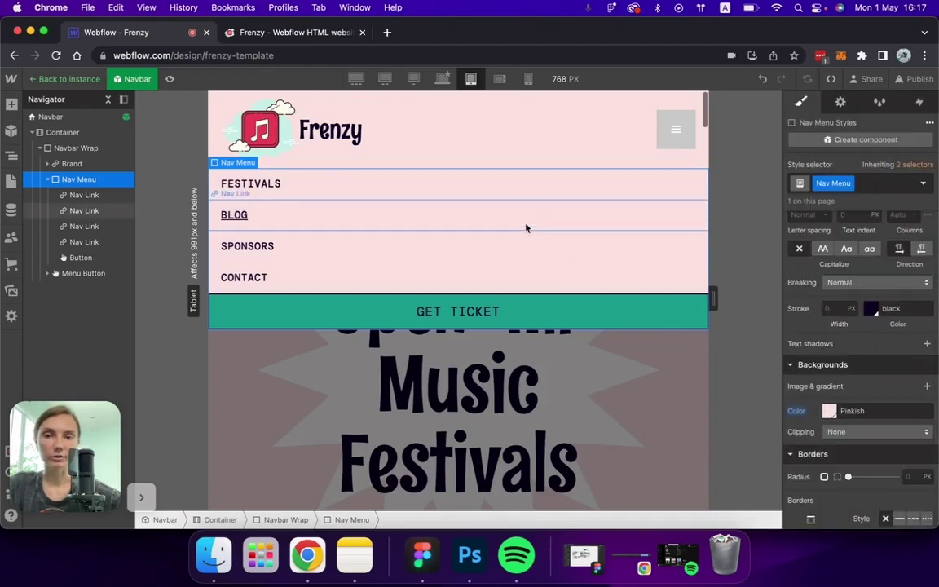
click(489, 184)
click(869, 468)
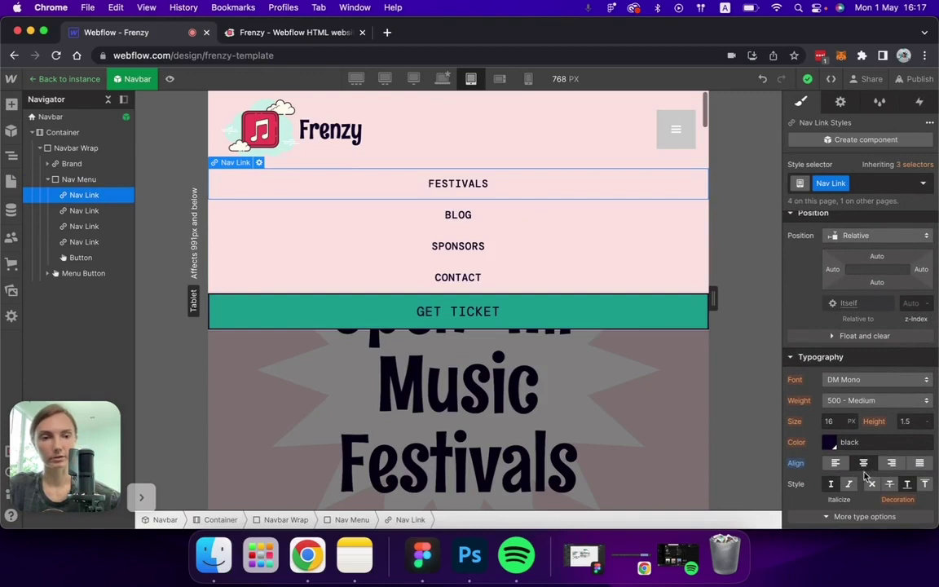
Give the navbar's hamburger button a new class named Menu Button.
click(672, 144)
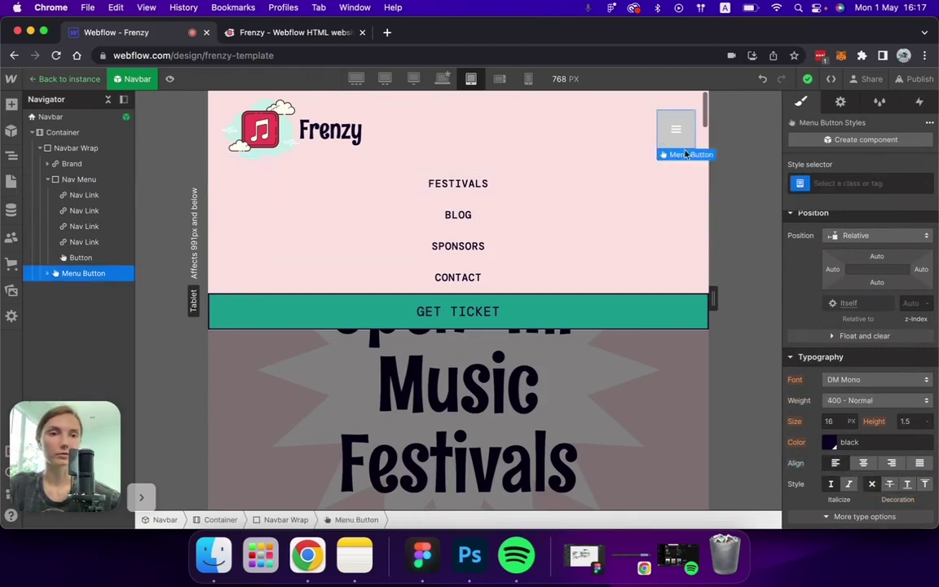
click(833, 180)
text(Menu B)
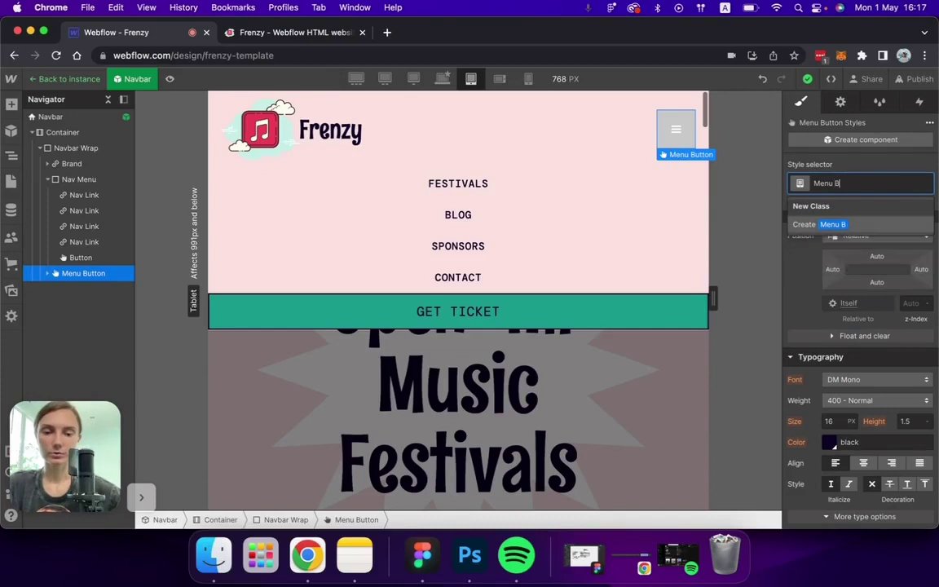
text(utton)
click(838, 224)
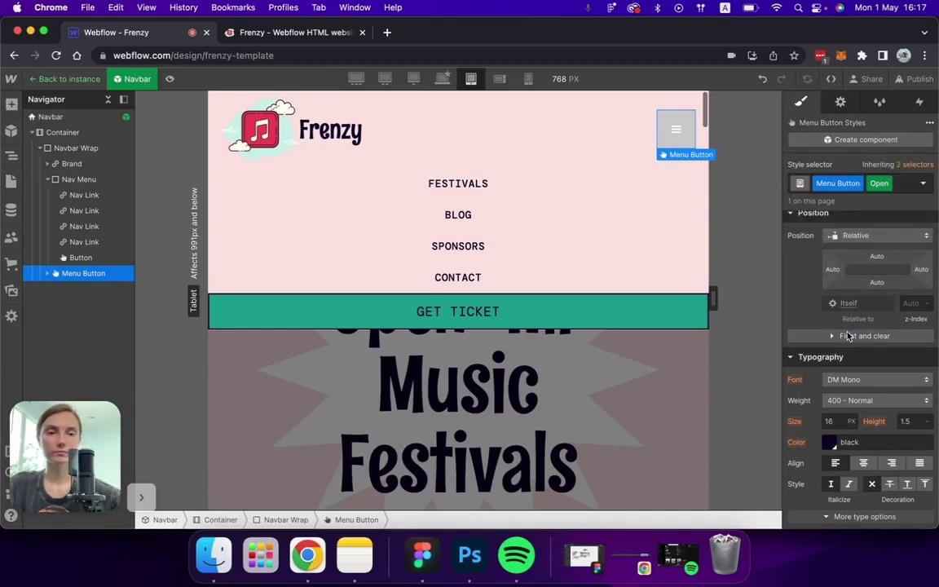
Make the background of the Menu Button's Open state transparent.
scroll(848, 339, down, 8)
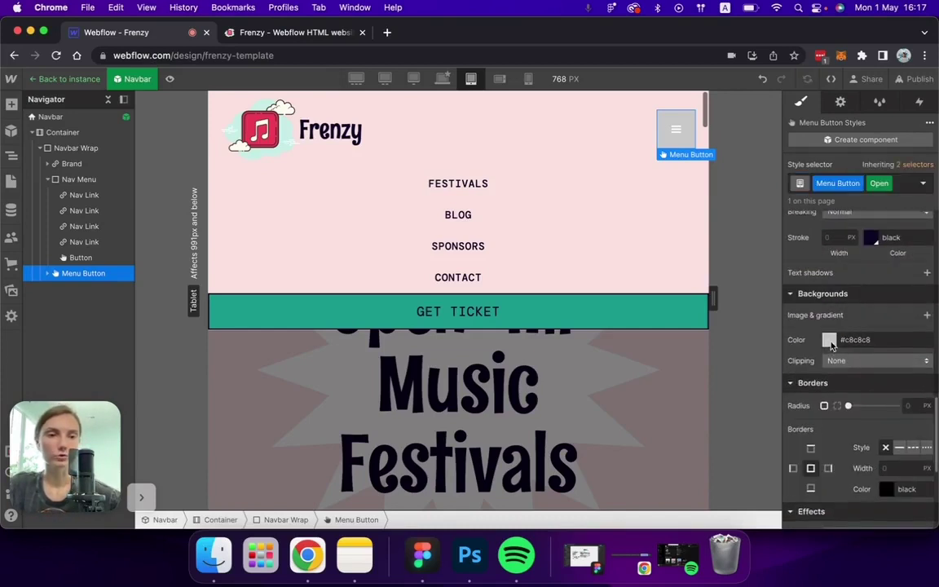
click(809, 342)
click(794, 316)
click(826, 349)
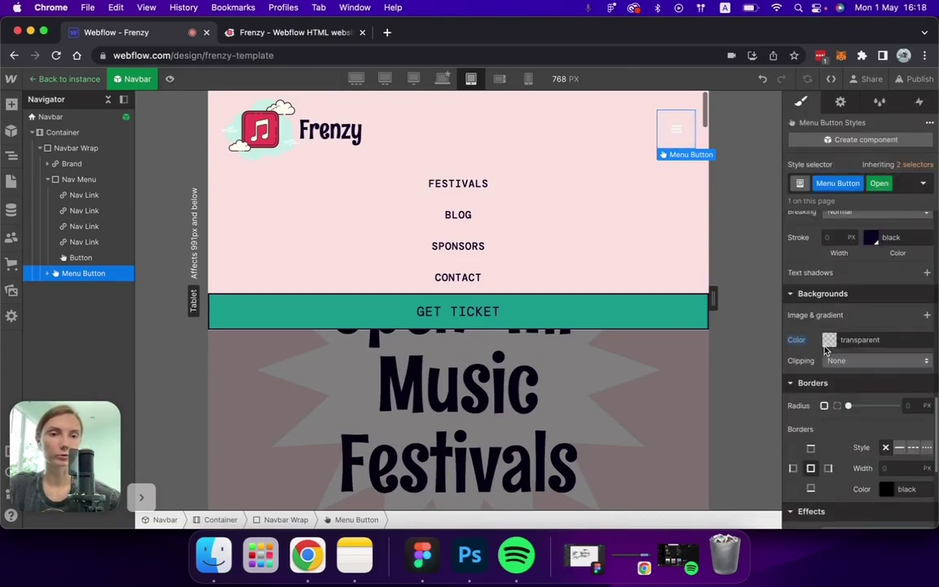
Delete the default hamburger icon inside the Menu Button and select the empty button.
click(672, 135)
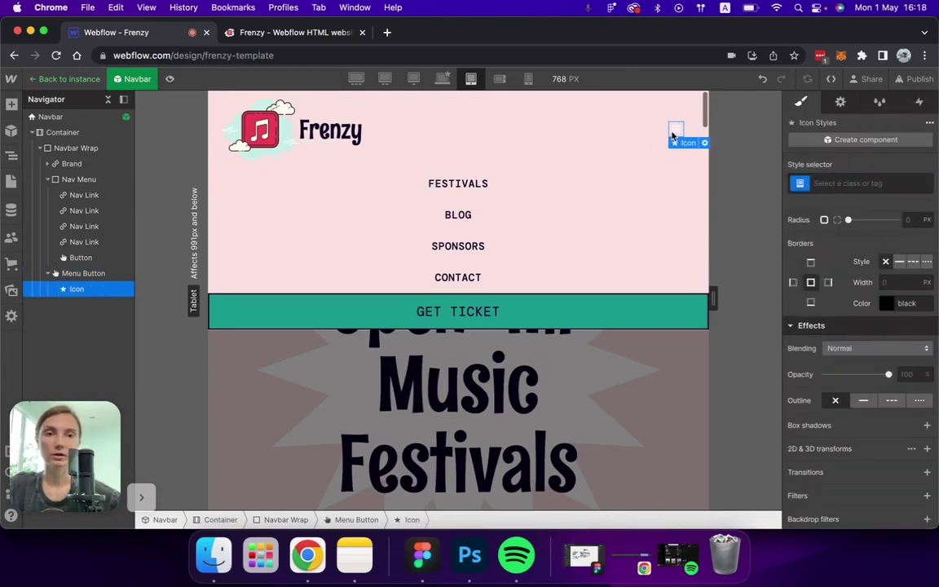
key(Delete)
click(683, 137)
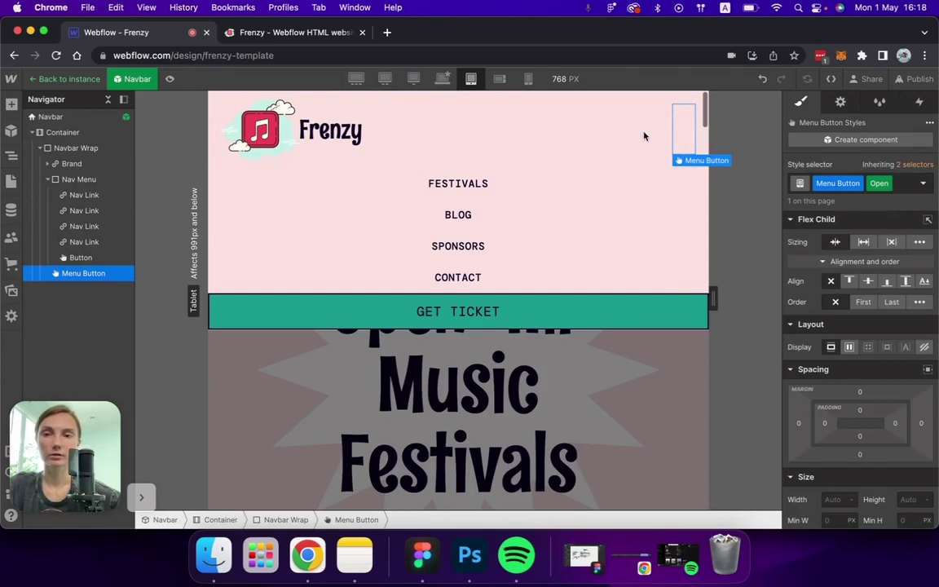
Add a Lottie Animation element inside the empty Menu Button.
click(11, 104)
scroll(55, 263, down, 10)
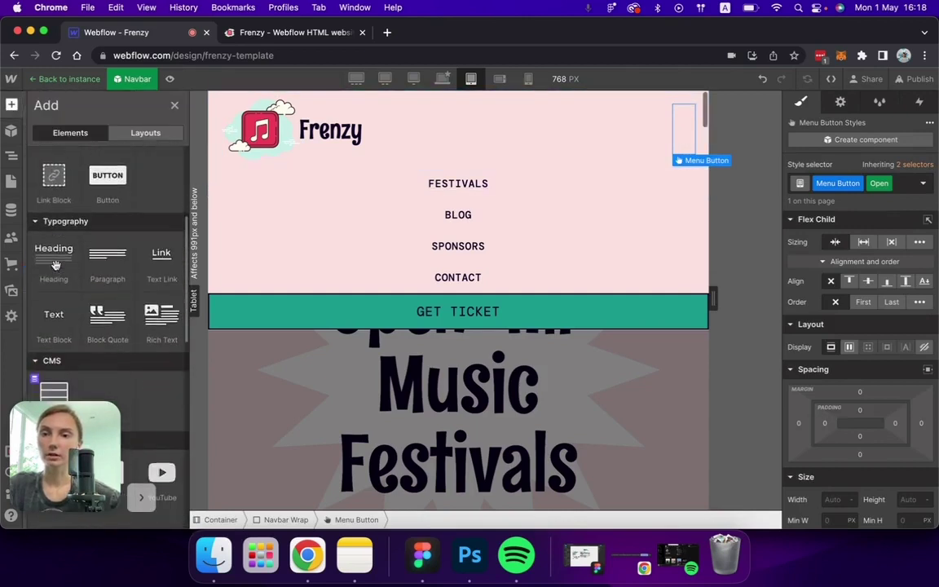
click(53, 300)
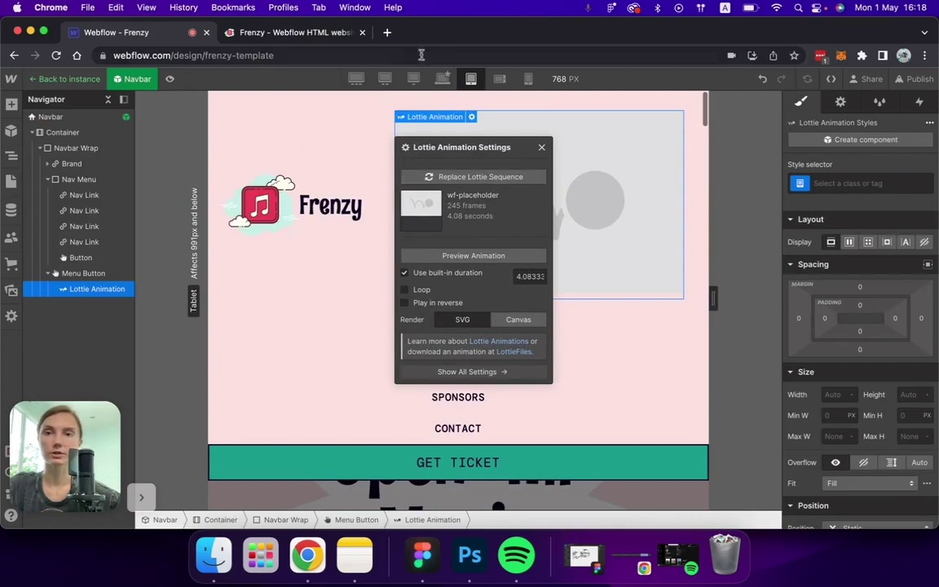
Open the Lottieflow website in a new browser tab and go to its Menu Nav category.
click(387, 32)
text(lottieflo)
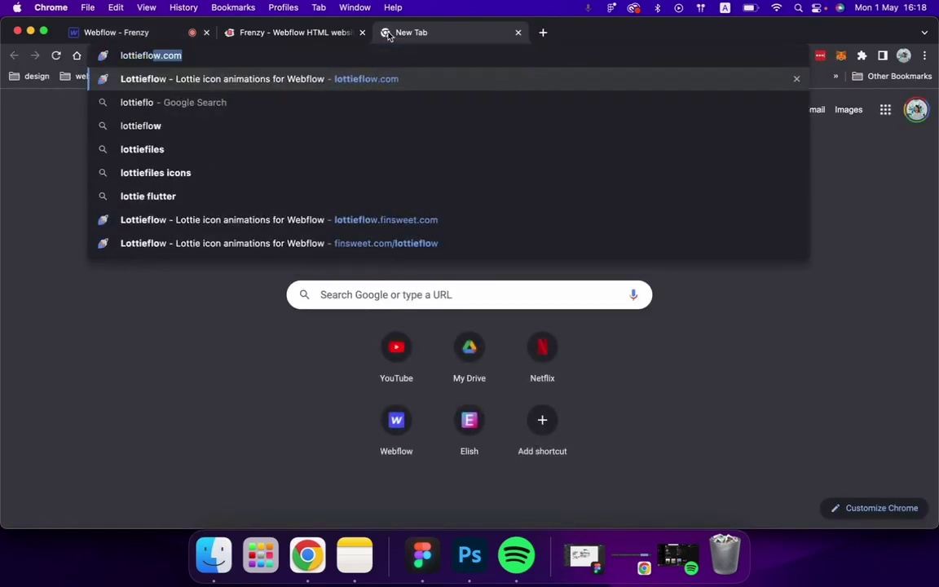
key(Return)
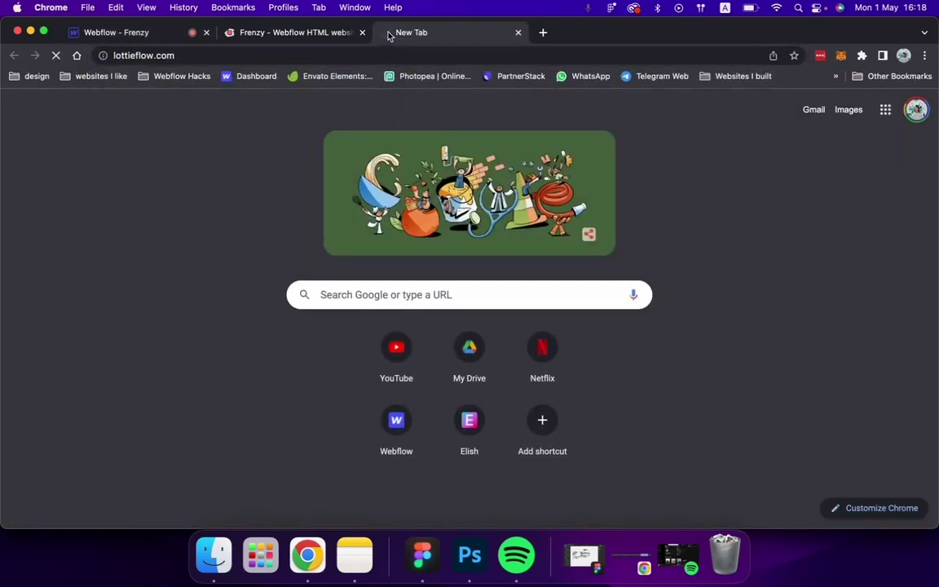
mouse_move(253, 106)
click(280, 341)
Look through the menu icon animations, open Menu Nav 11-1 and log in to customise it.
scroll(769, 204, down, 5)
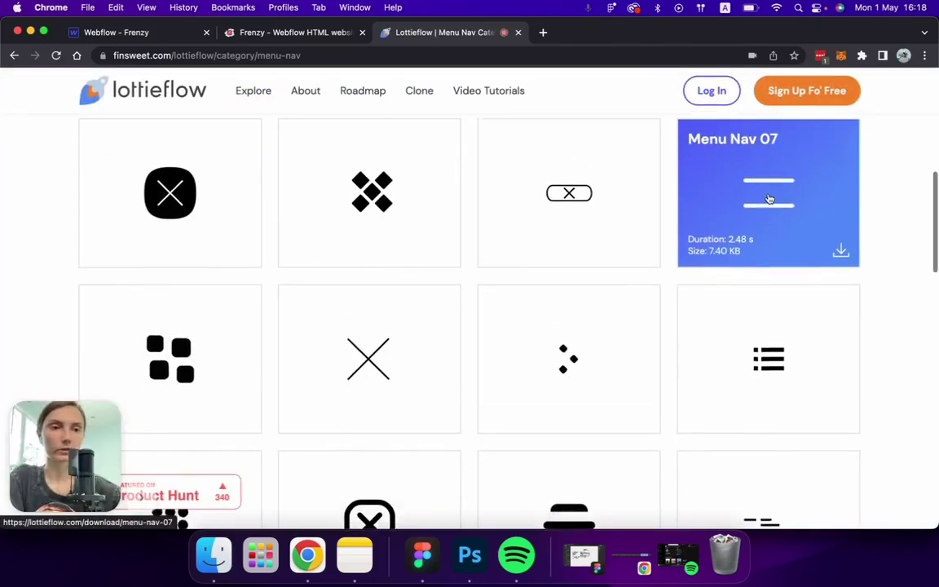
click(351, 33)
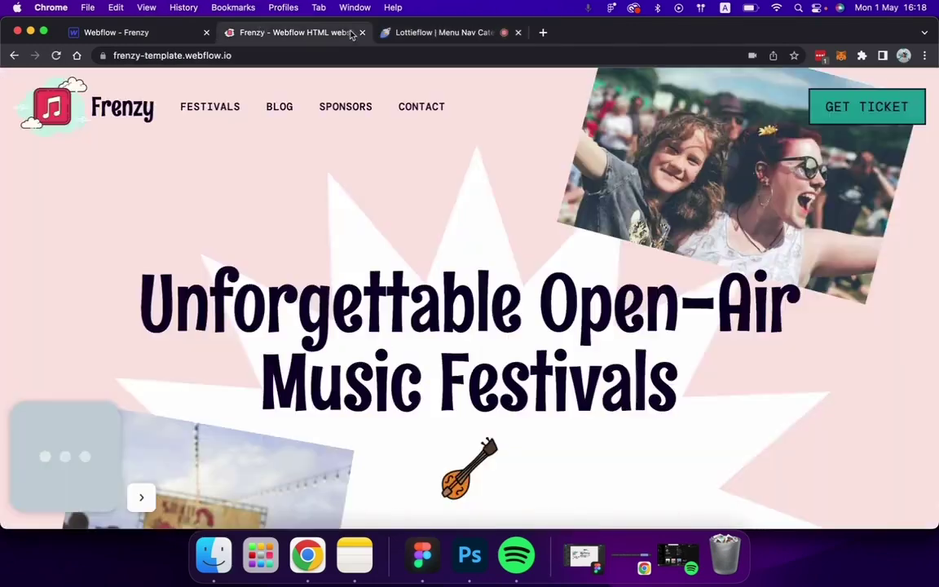
click(446, 35)
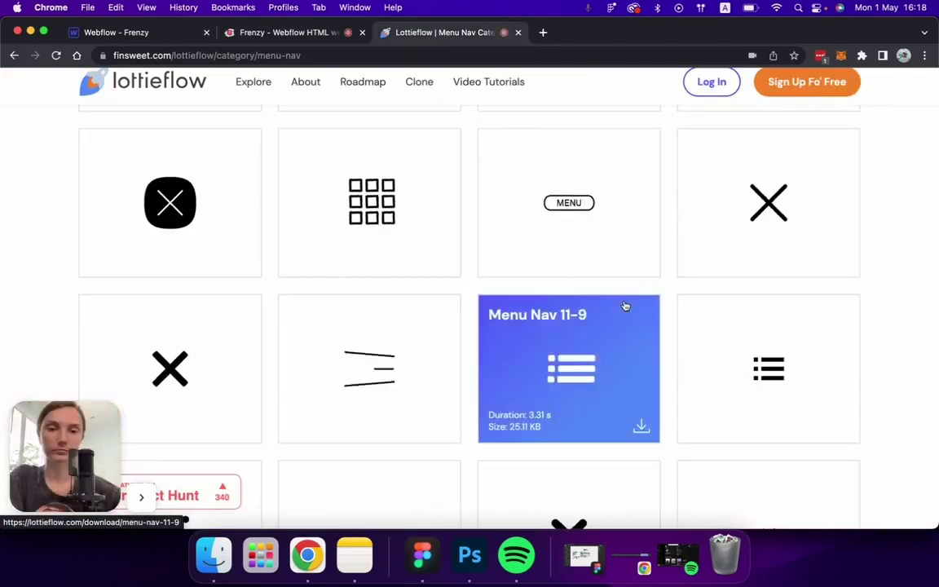
scroll(625, 305, down, 3)
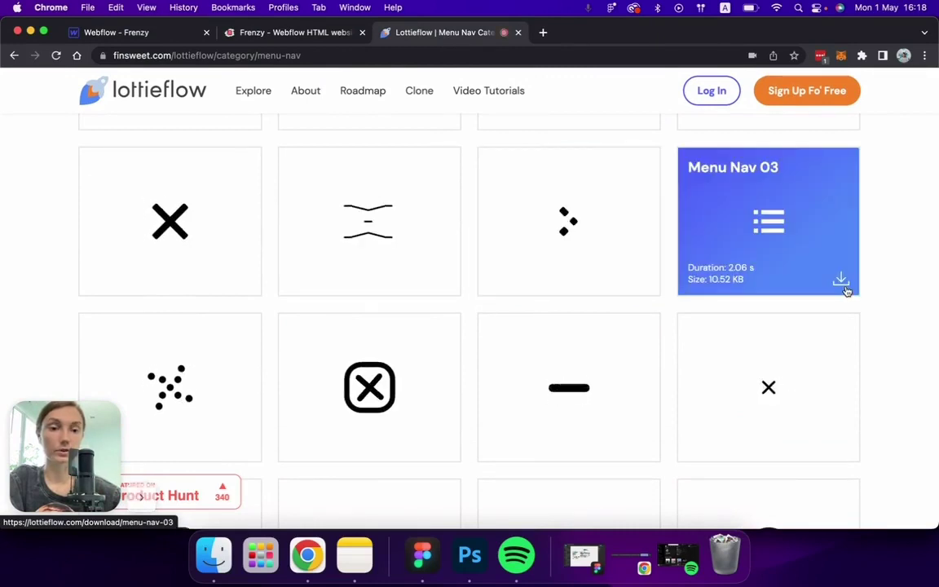
scroll(792, 282, down, 5)
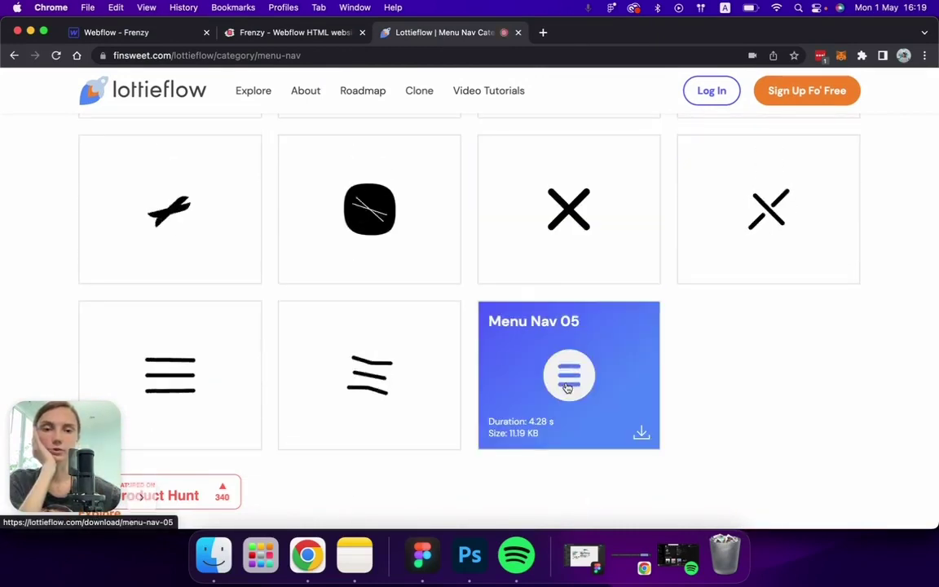
scroll(570, 351, up, 2)
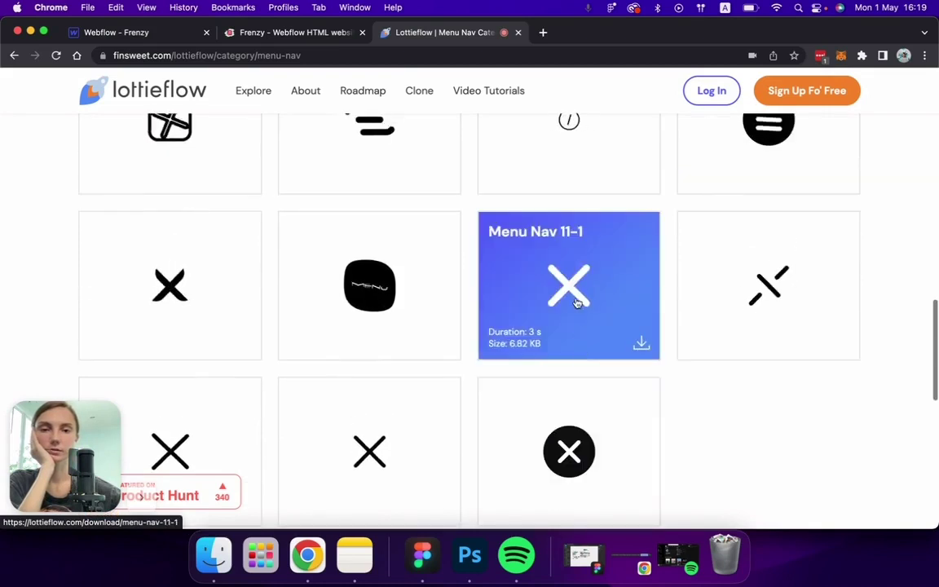
scroll(576, 304, up, 2)
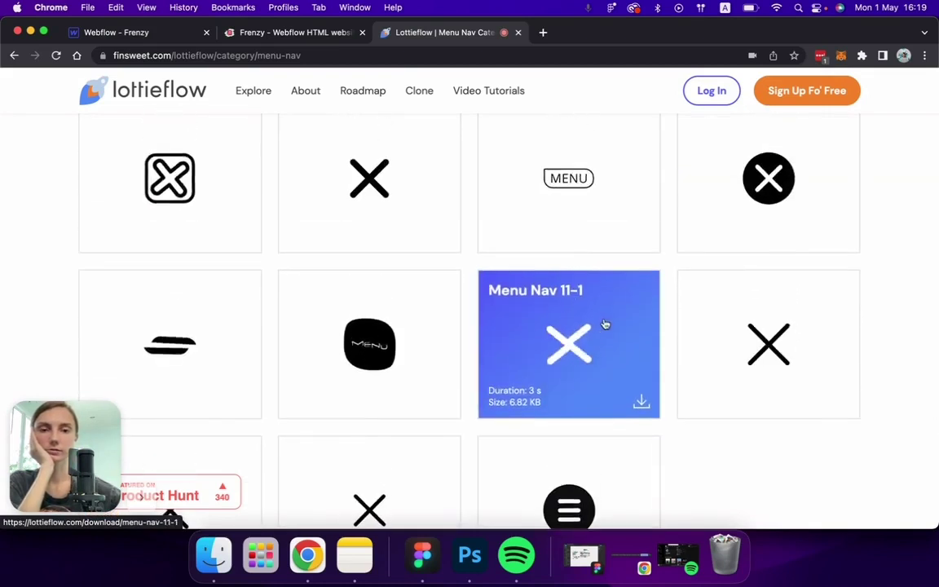
scroll(605, 324, up, 4)
scroll(595, 366, down, 3)
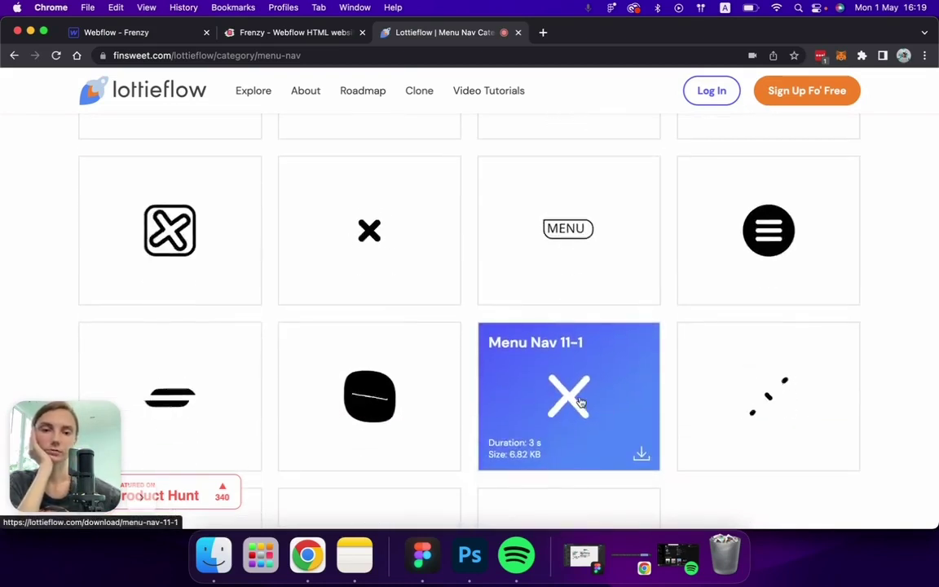
click(571, 400)
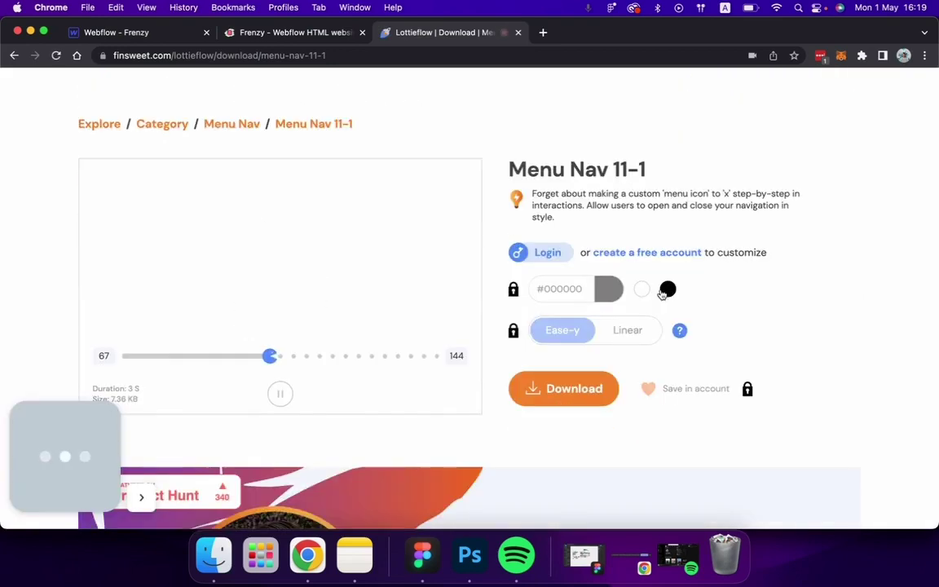
click(541, 253)
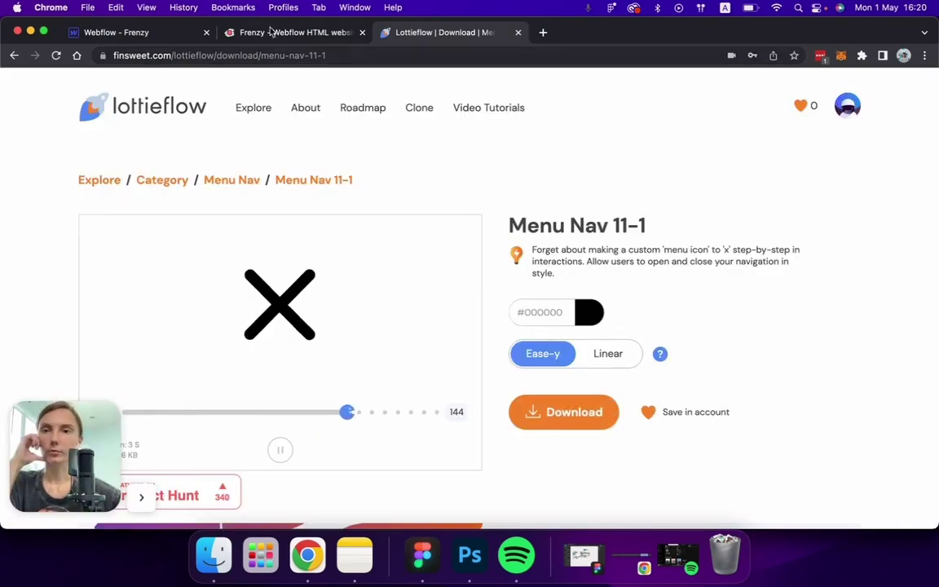
Switch back to Webflow, close the Lottie settings and get the hex code of the Blog Nav Link's text colour.
click(167, 31)
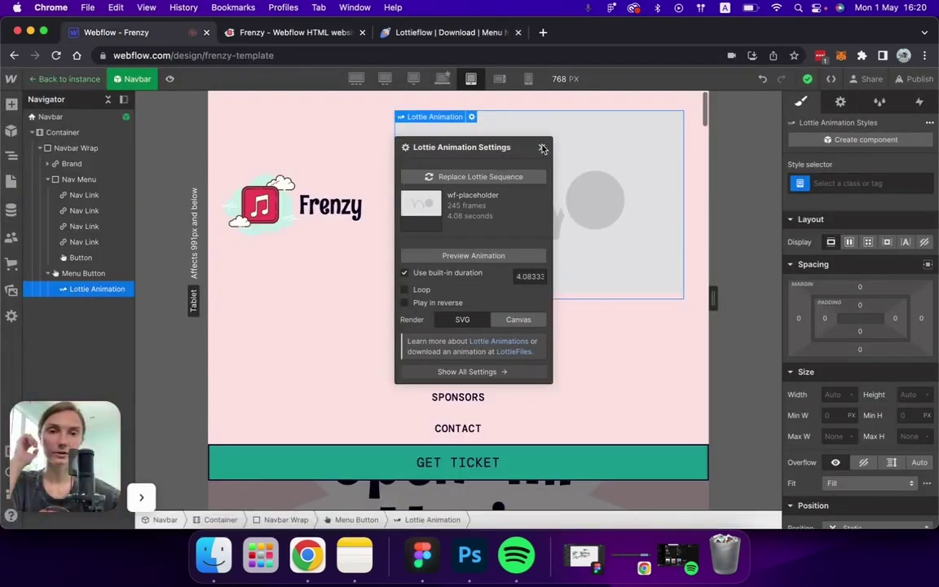
click(543, 148)
click(507, 371)
scroll(900, 375, down, 5)
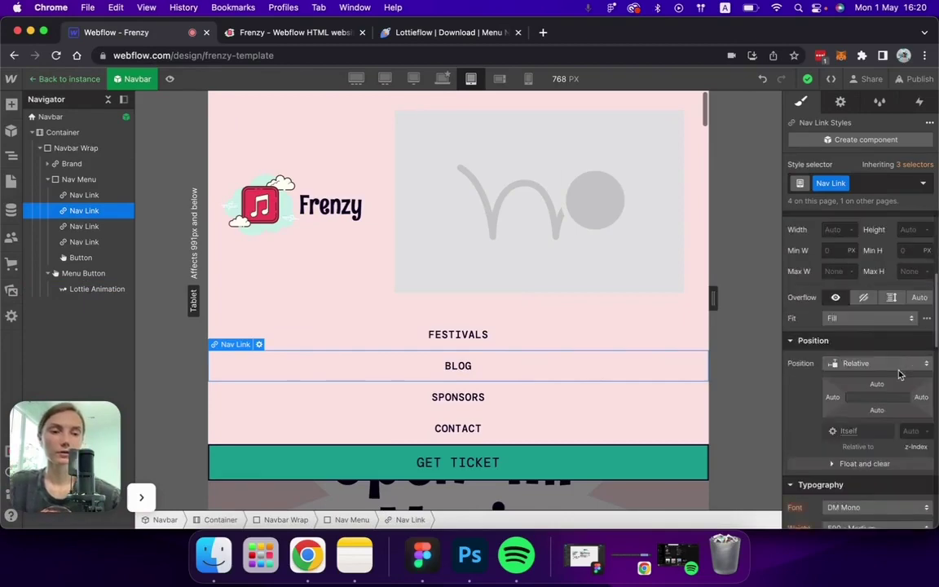
scroll(900, 374, down, 5)
scroll(900, 374, up, 2)
click(830, 260)
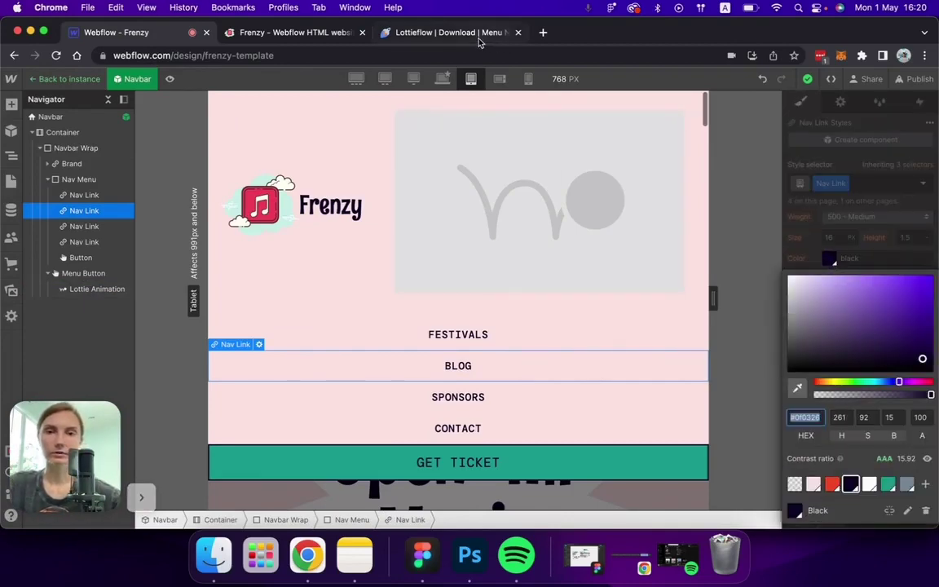
Switch to Lottieflow, set the Menu Nav 11-1 icon colour to #0f0326 and download the animation.
click(432, 34)
click(559, 369)
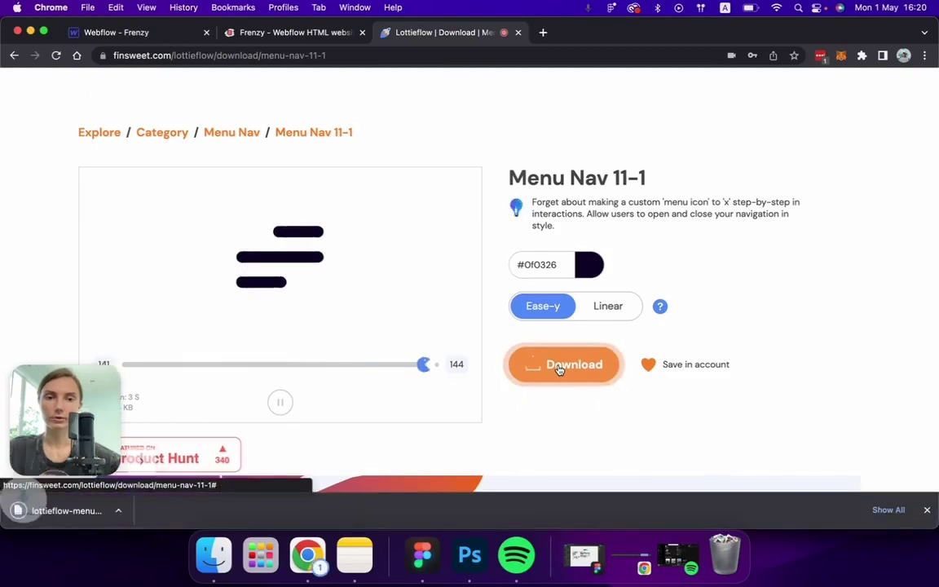
Switch back to Webflow and replace the Lottie Animation's placeholder sequence with the downloaded lottieflow-menu JSON file.
key(super+1)
click(566, 209)
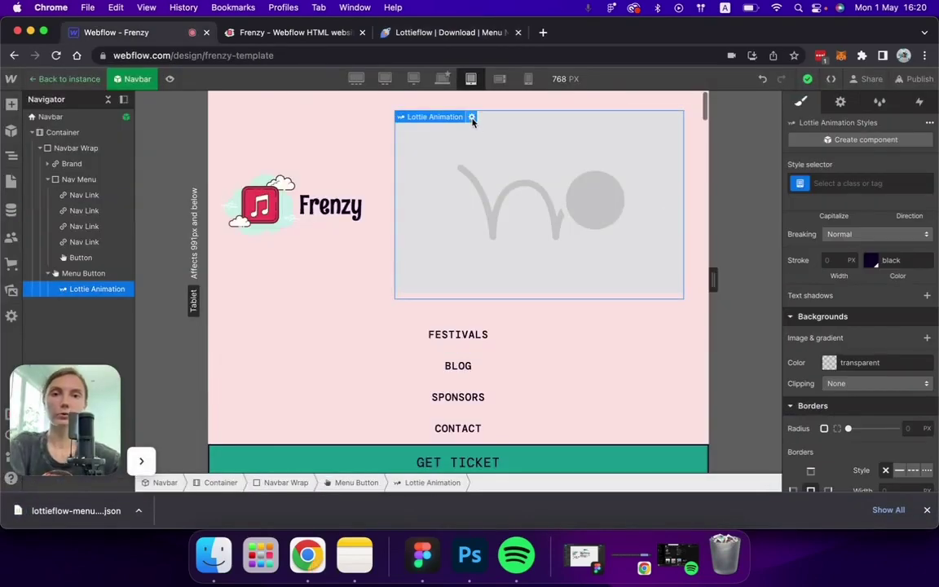
Set the Menu Button base class to 60 px width and height, with 12 px padding on all sides.
click(690, 259)
click(907, 163)
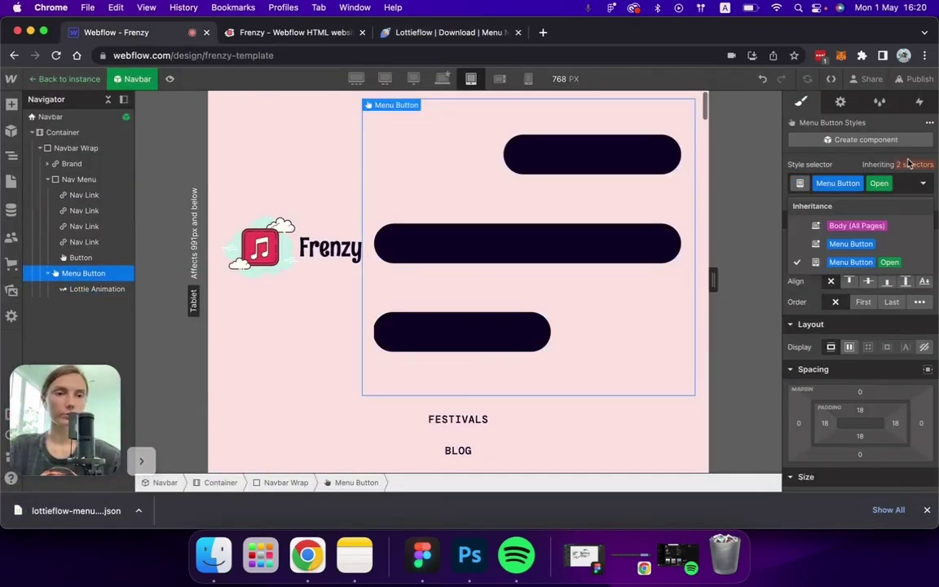
click(851, 243)
scroll(838, 377, down, 3)
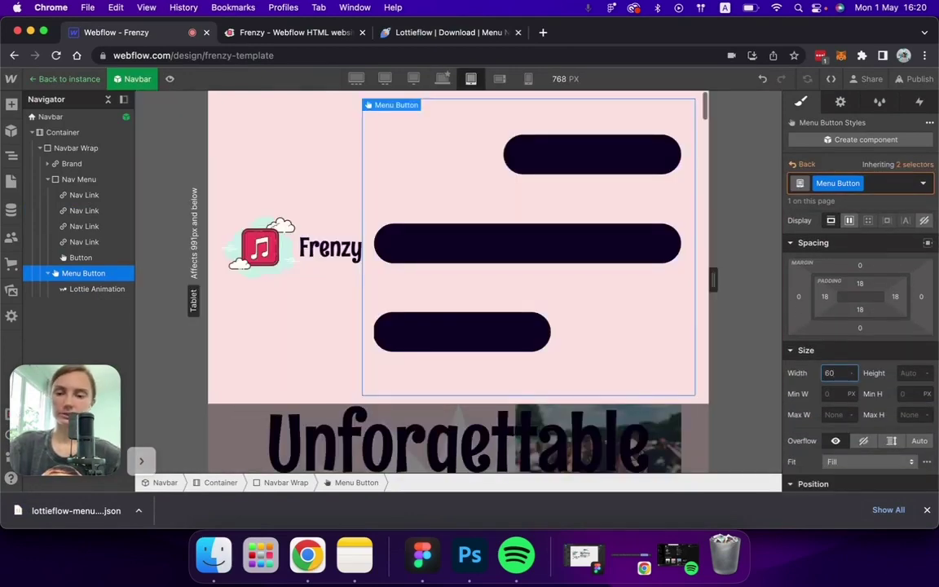
key(Tab)
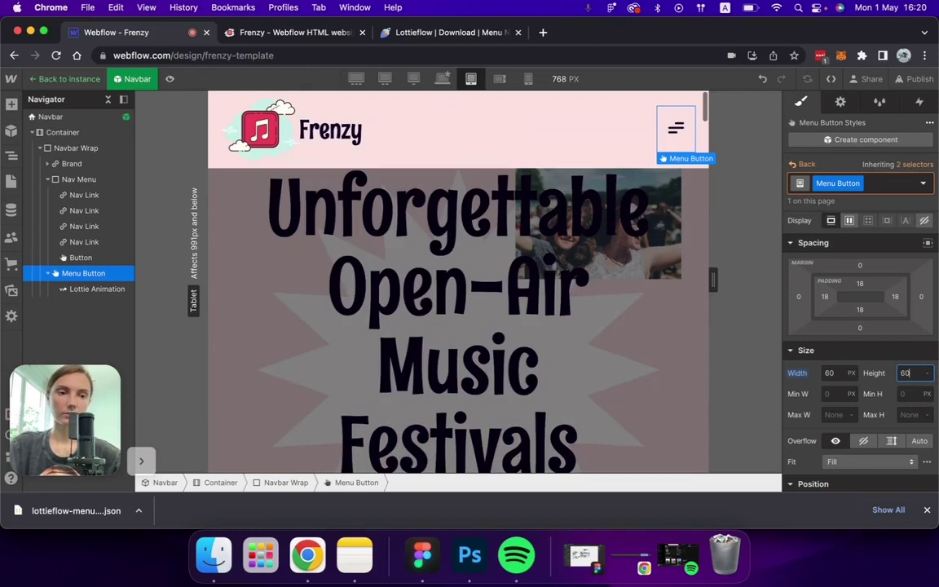
key(Return)
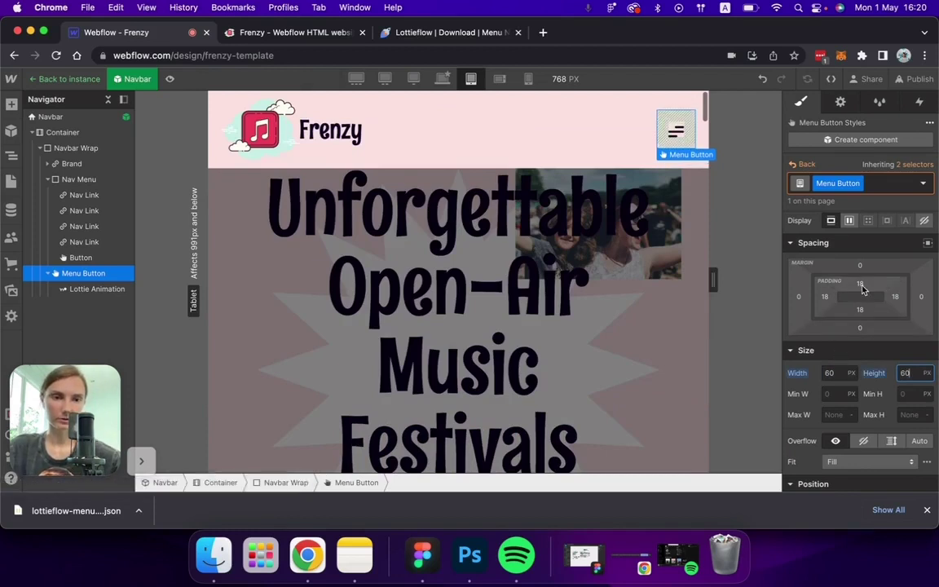
drag(862, 289, 864, 286)
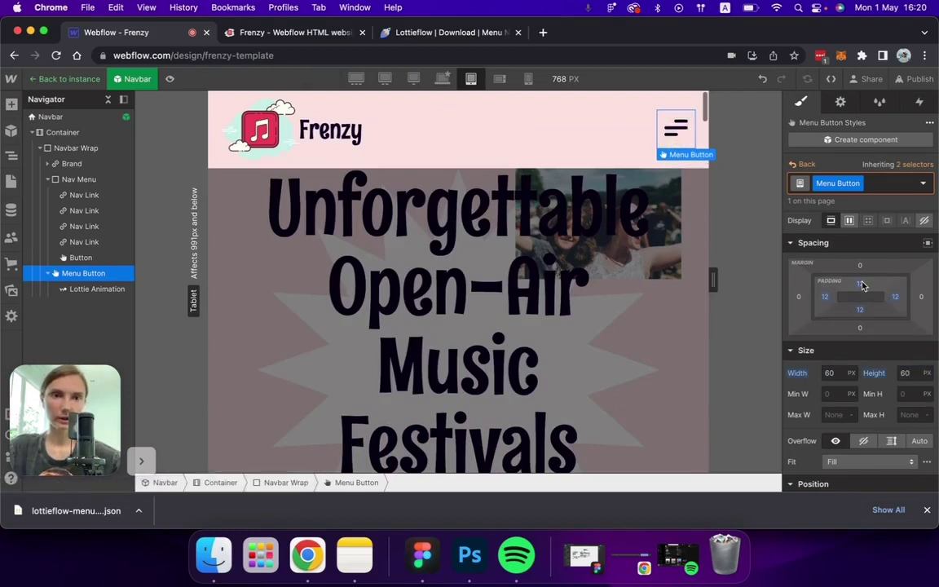
Select the Lottie Animation inside the Menu Button.
click(675, 129)
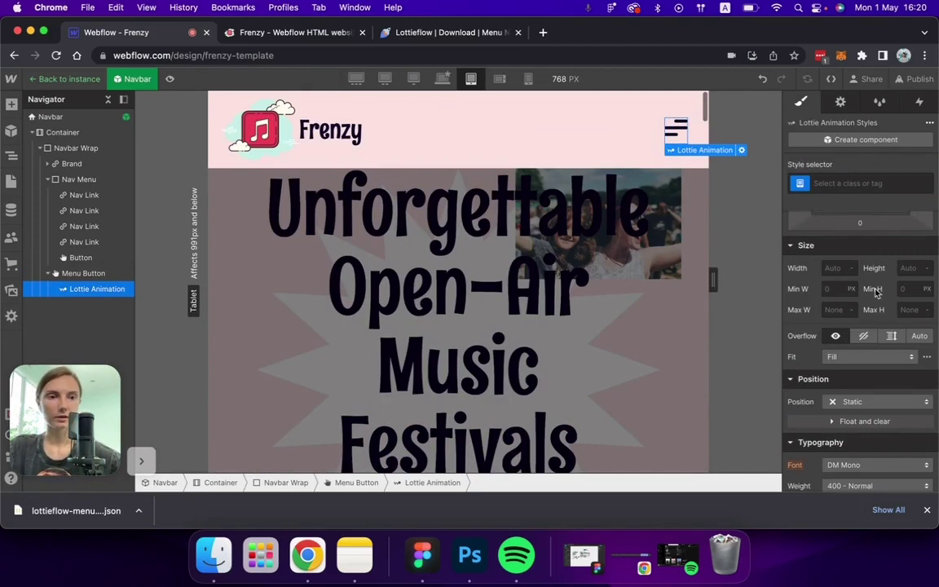
Set the Lottie Animation's display to flex and select the Menu Button around it.
scroll(868, 277, up, 3)
click(848, 243)
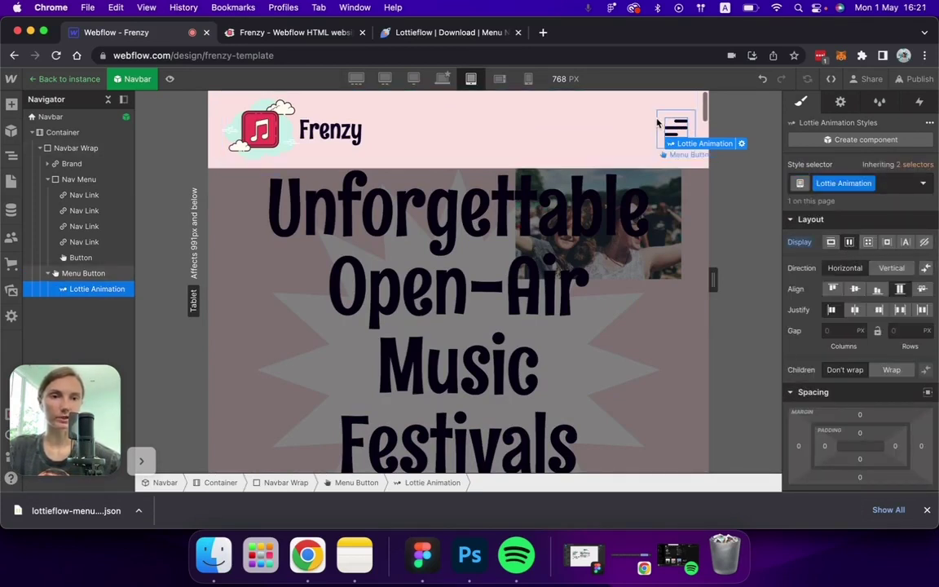
click(691, 145)
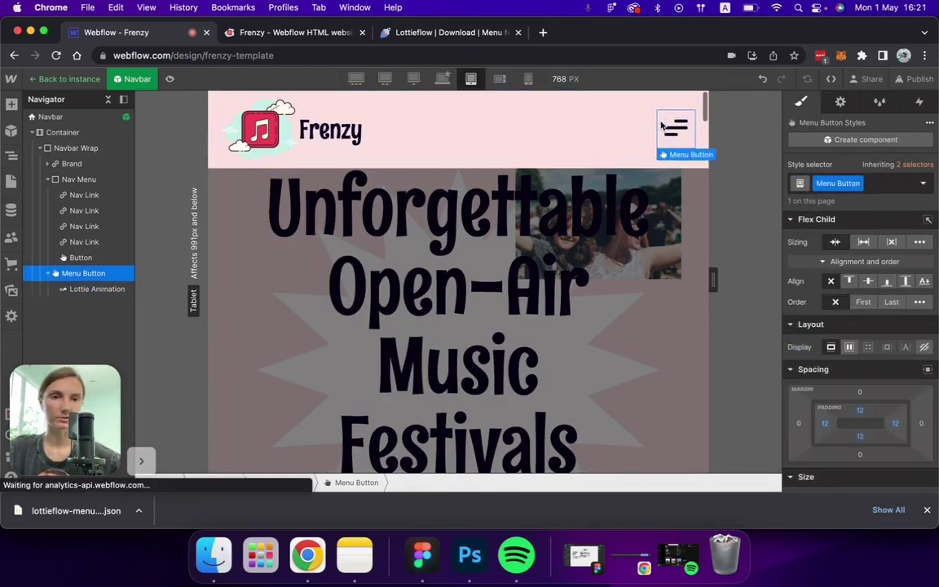
click(850, 348)
click(855, 393)
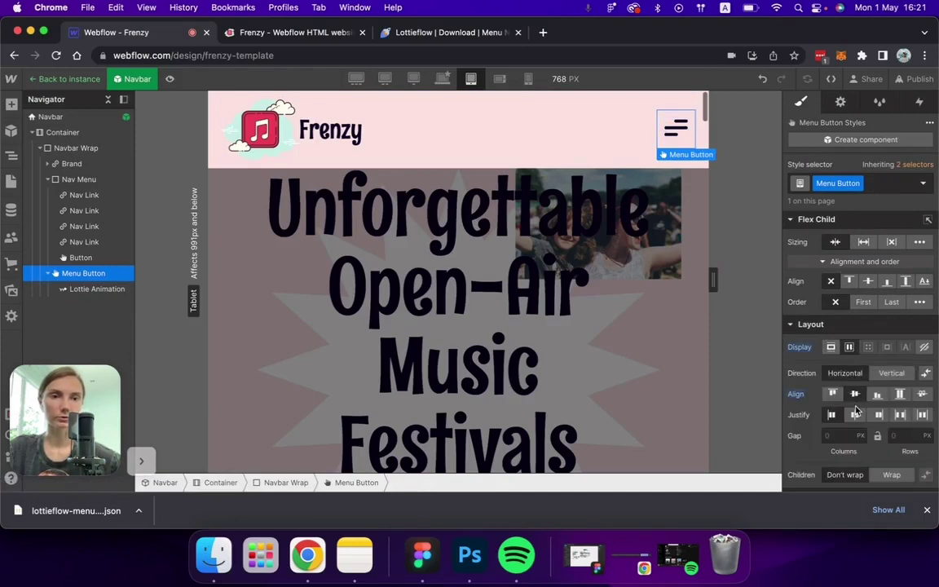
click(855, 416)
key(super+z)
key(super+z)
alt+click(801, 350)
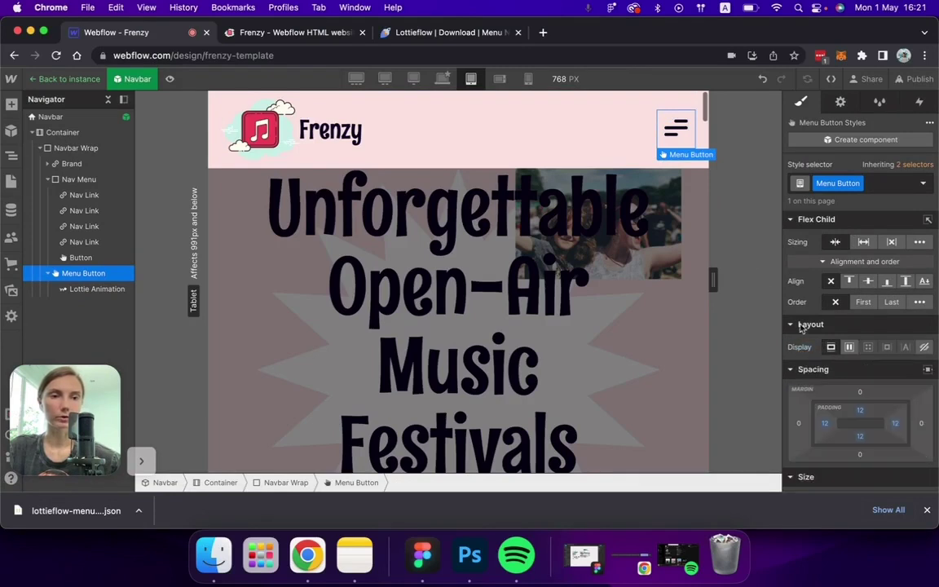
Set the Menu Button's flex sizing to not shrink or grow, and set a height for the Lottie Animation.
click(892, 243)
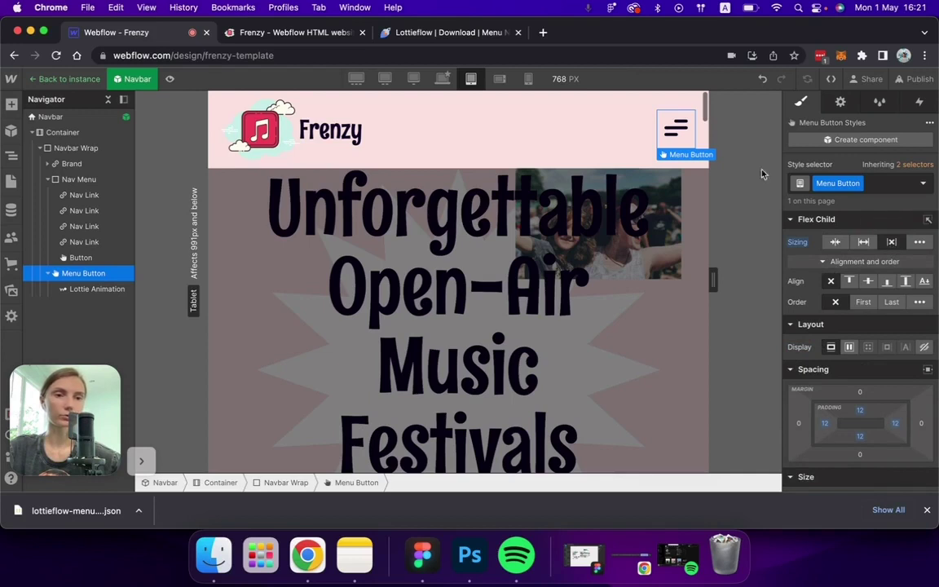
click(677, 139)
scroll(860, 335, down, 4)
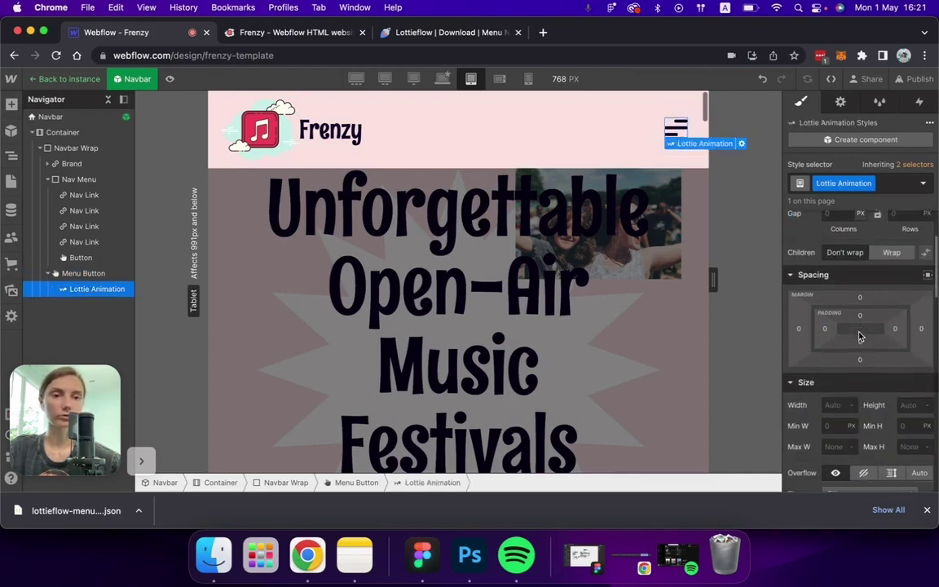
click(907, 372)
text(1)
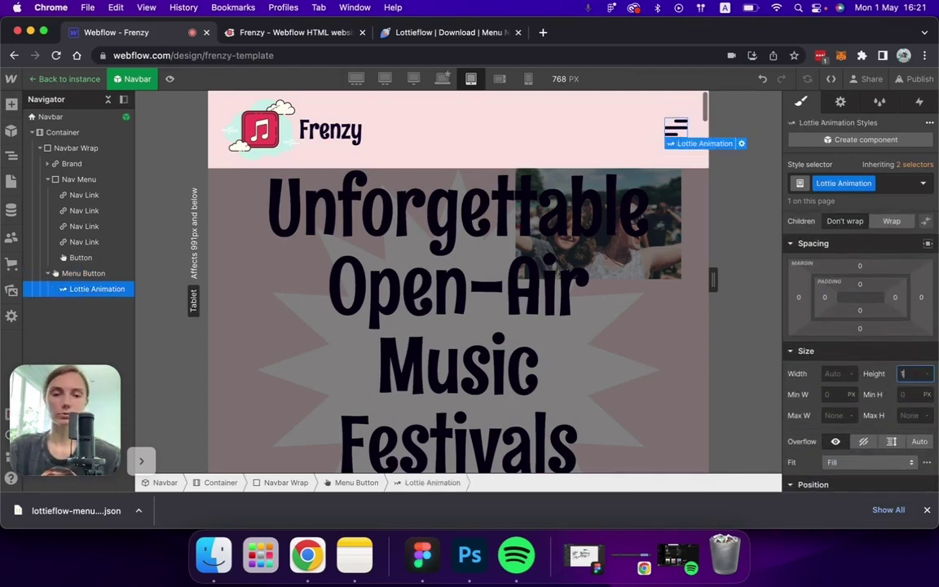
key(Return)
Add a Navbar opens trigger to the Navbar and have its Menu opens action start an animation.
click(76, 148)
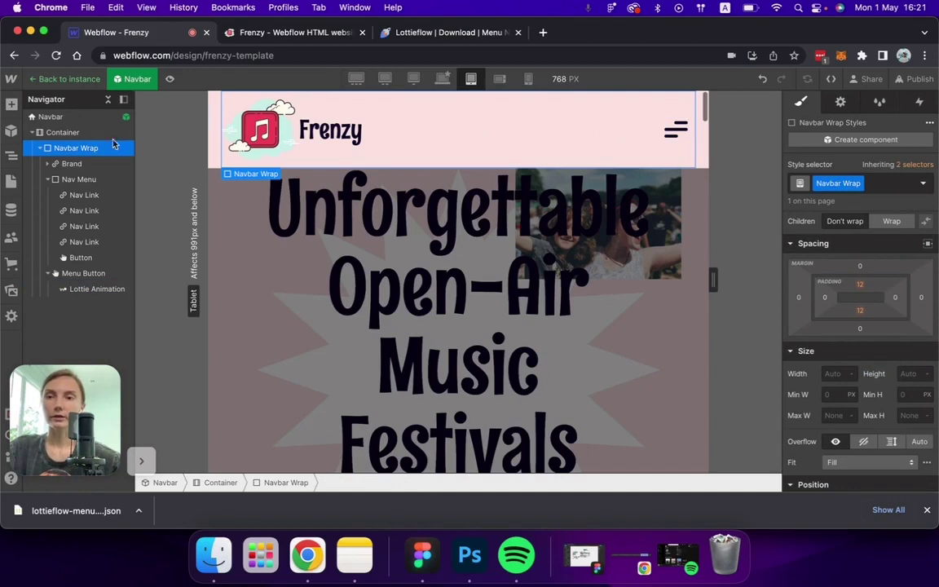
click(76, 116)
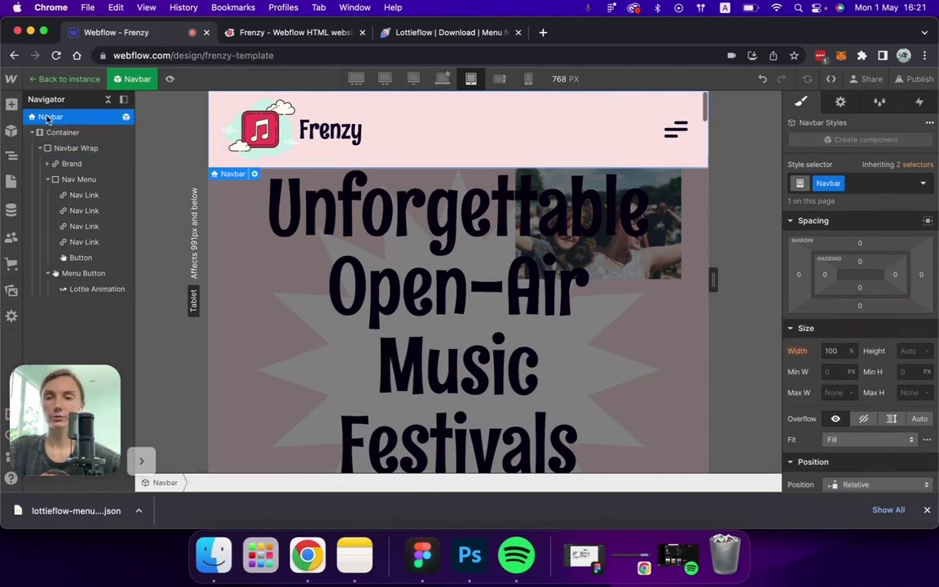
click(920, 102)
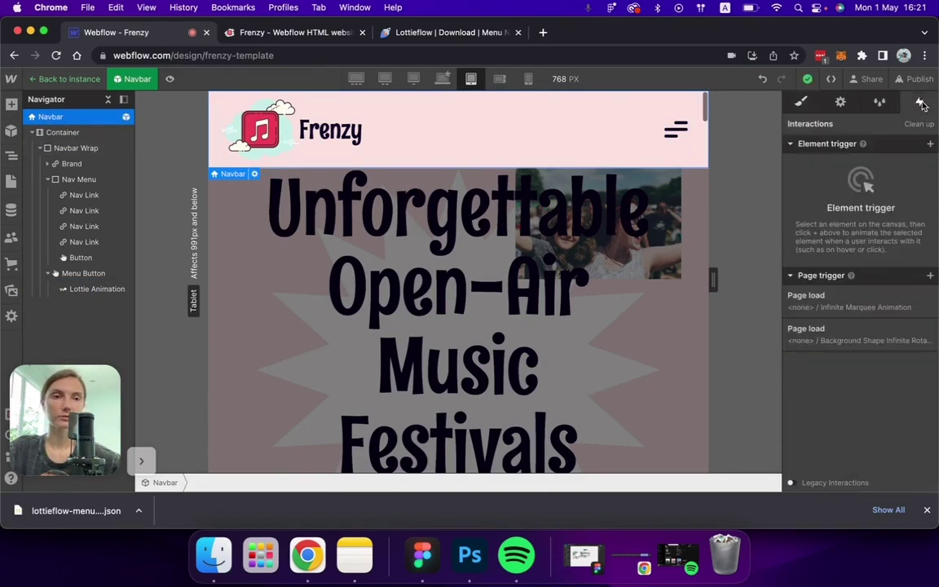
click(930, 144)
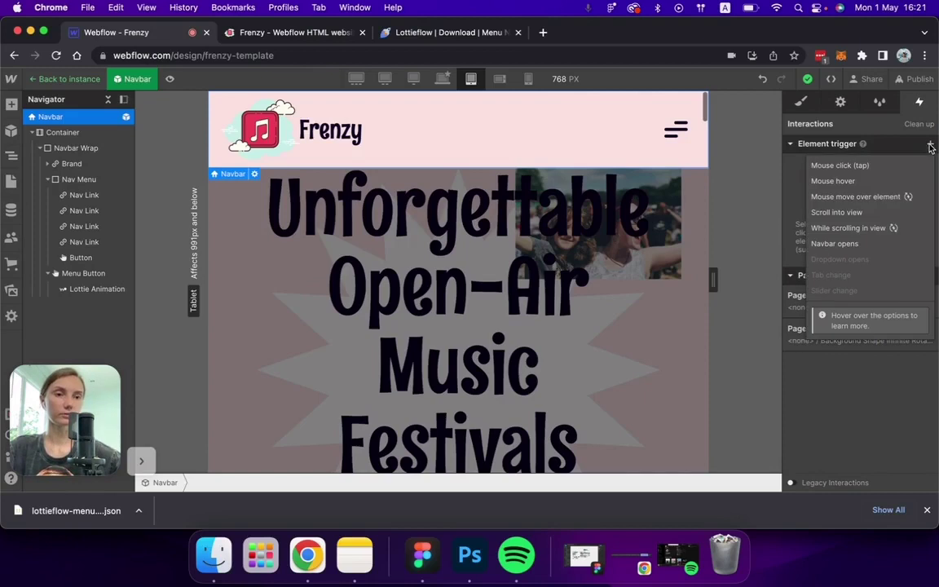
click(843, 247)
click(879, 217)
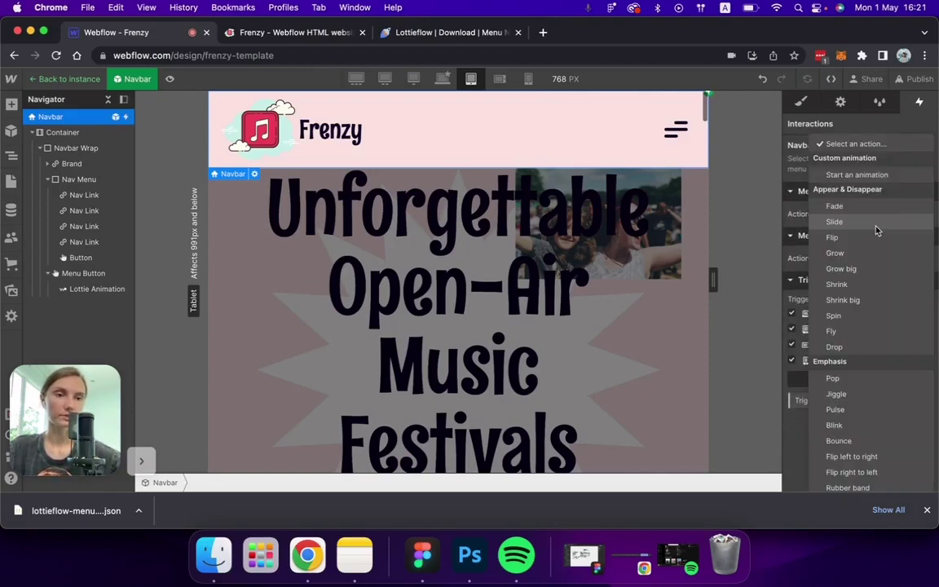
click(859, 175)
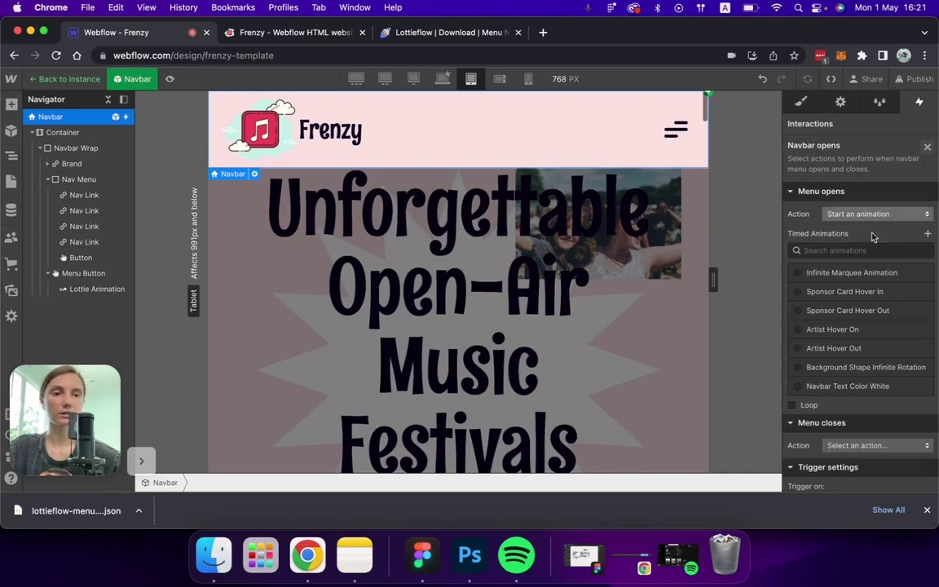
Create a new timed animation for the menu opening, named Navbar Opens.
click(928, 235)
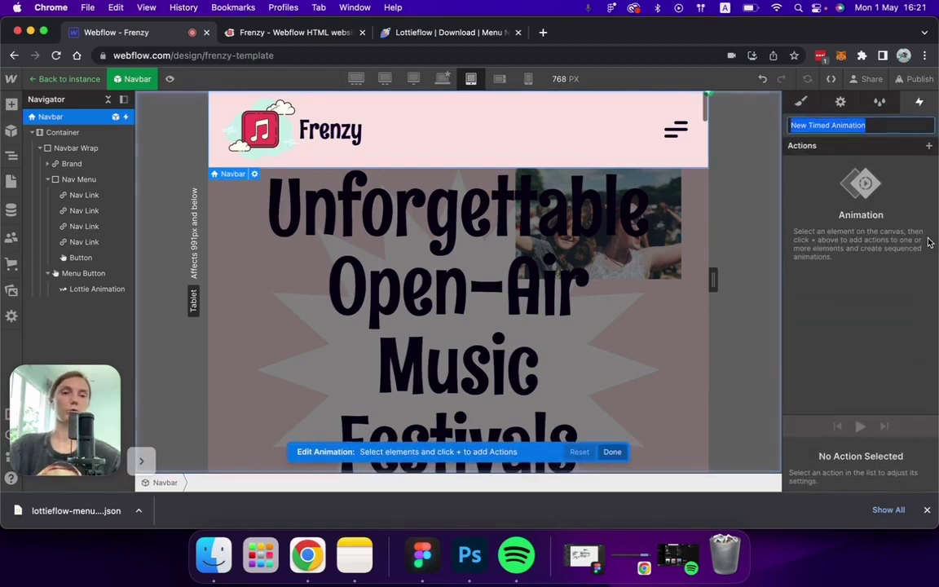
text(N)
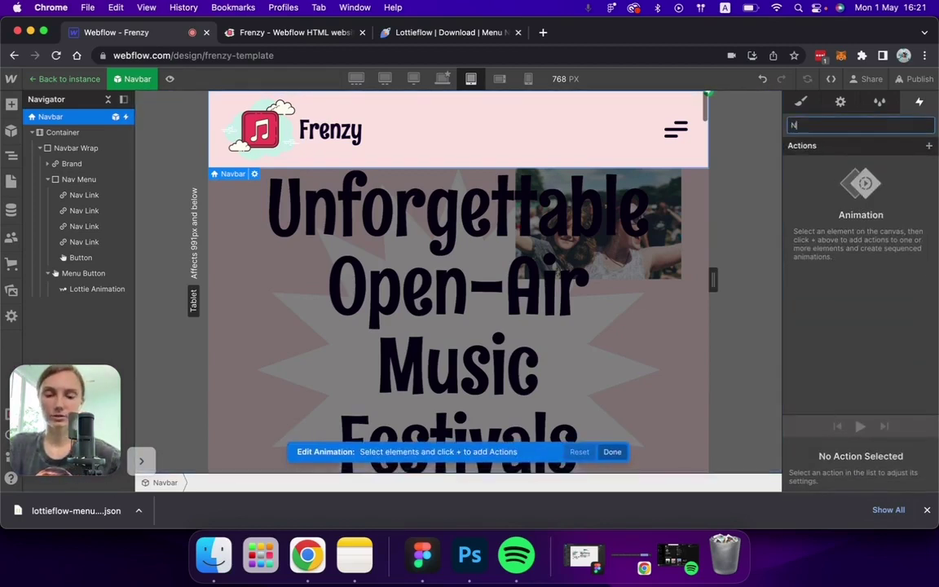
text(avbar Opens)
key(Return)
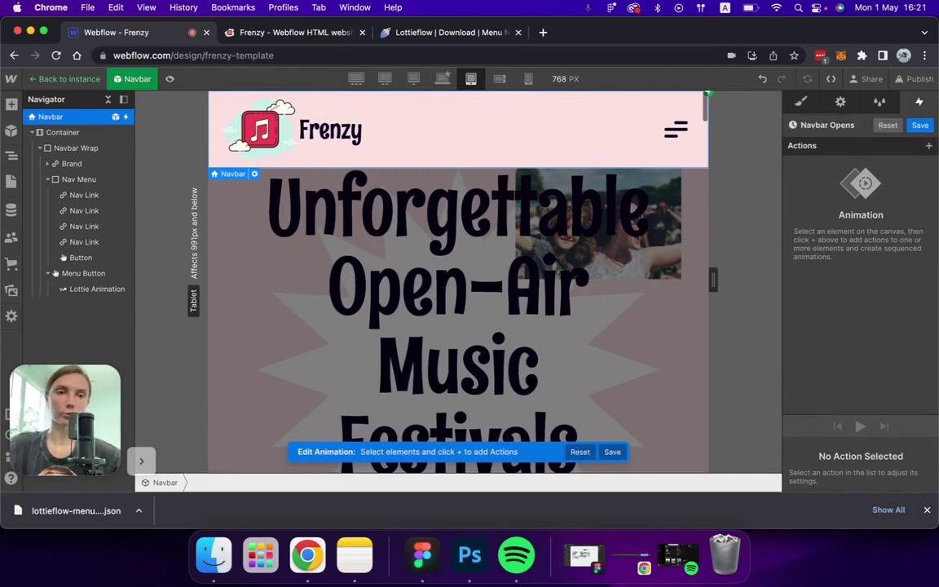
Add a Lottie action for the menu icon's Lottie Animation, set as initial state at 0%.
click(676, 129)
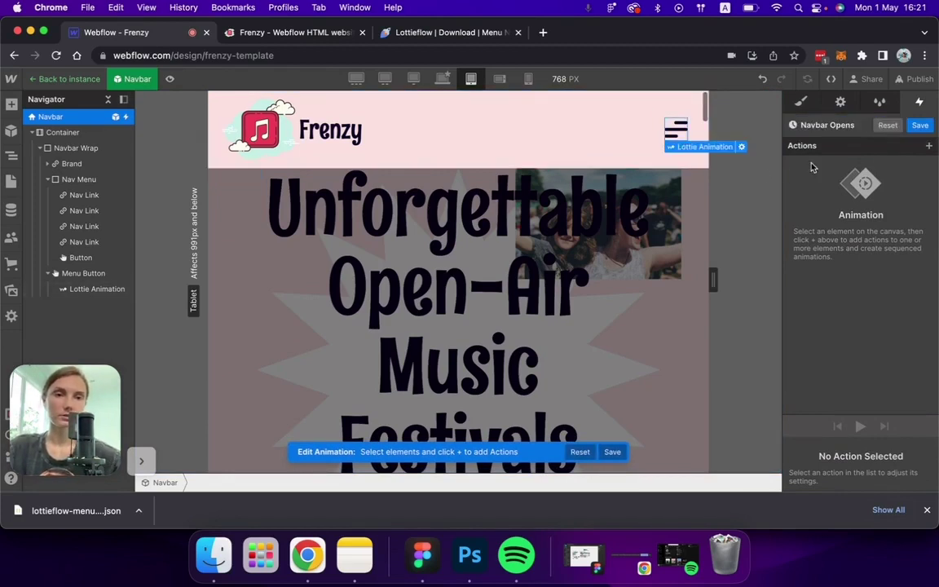
click(928, 145)
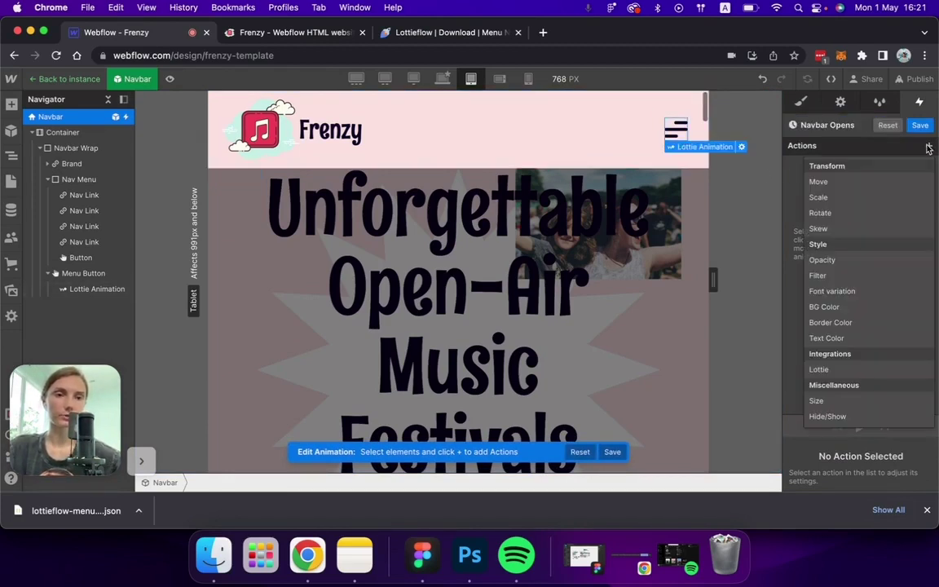
click(819, 369)
click(805, 391)
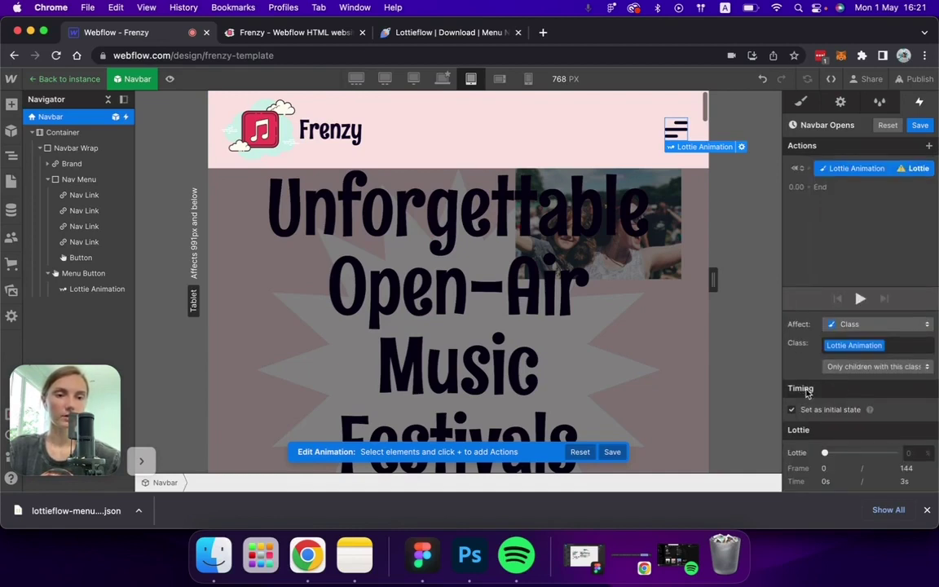
click(912, 453)
text(0)
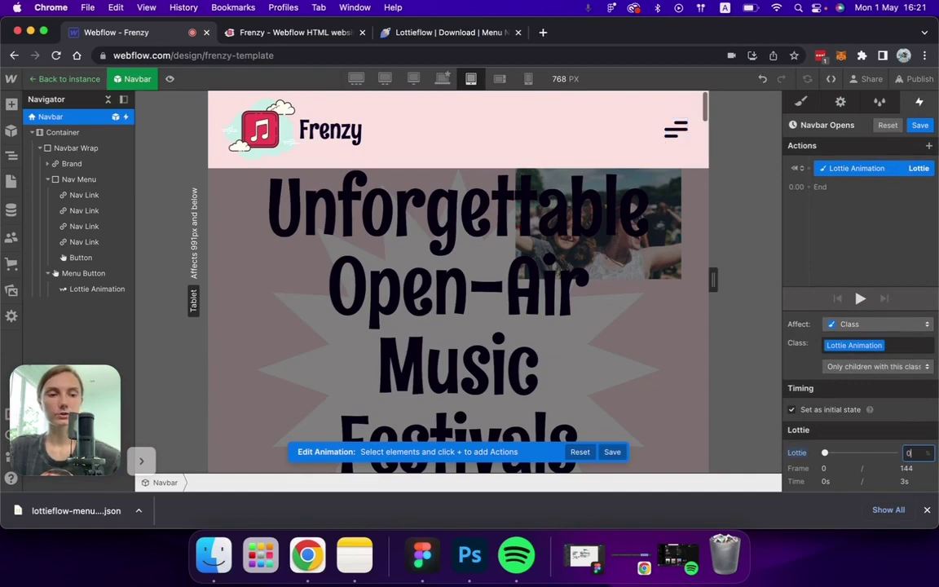
Add a second Lottie action after the initial state, with its Lottie value at 50%.
click(813, 188)
click(820, 413)
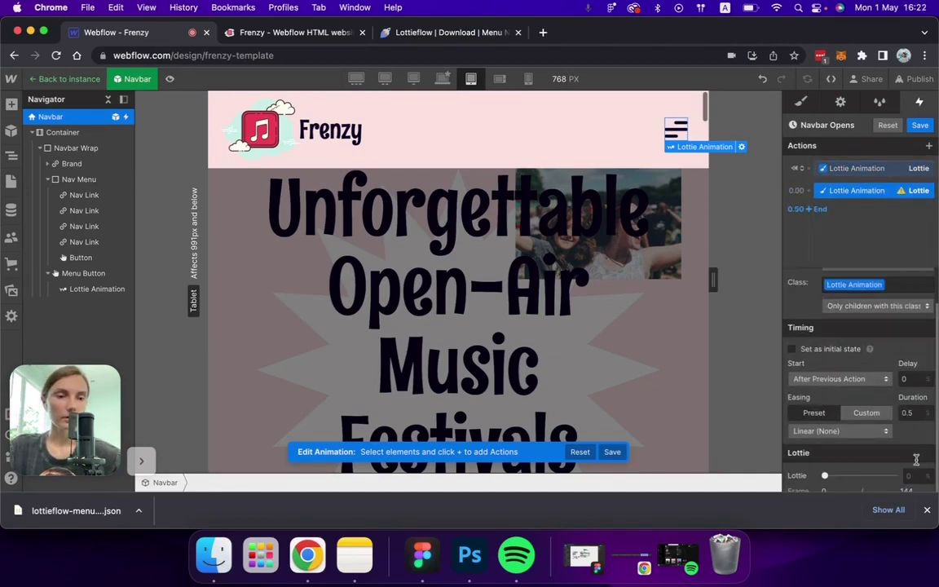
text(50)
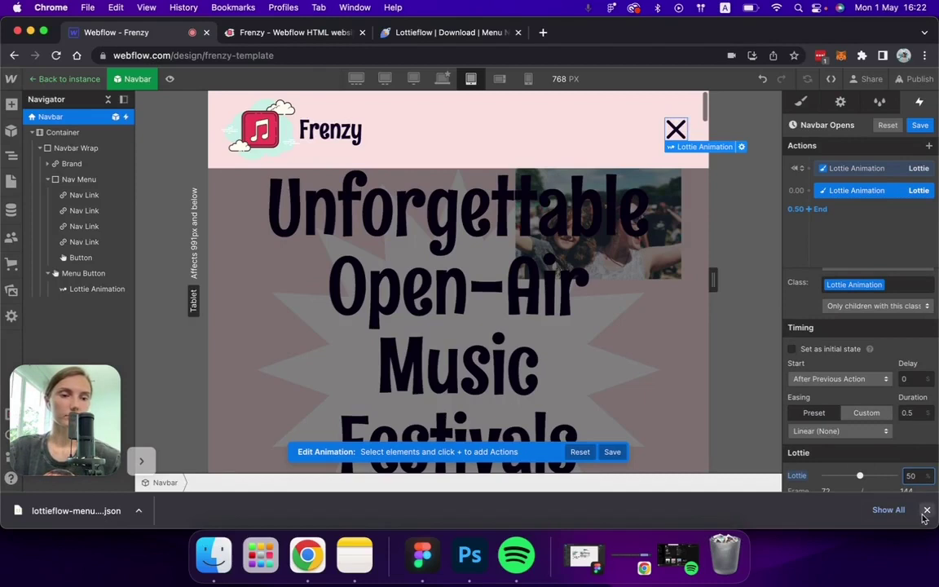
click(850, 495)
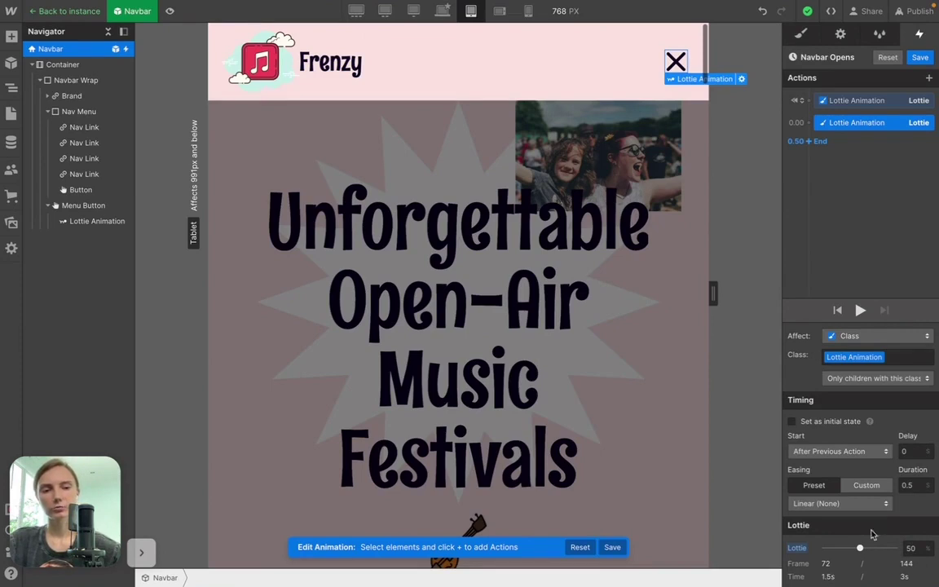
Set the 50% Lottie action's duration to 1.5 seconds and save the Navbar Opens animation.
click(909, 485)
text(1)
key(Return)
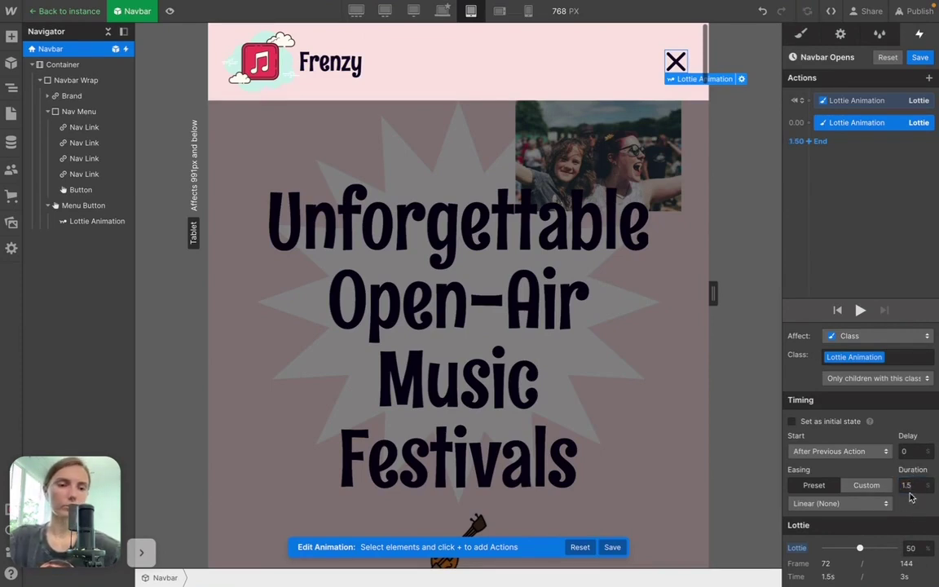
click(860, 310)
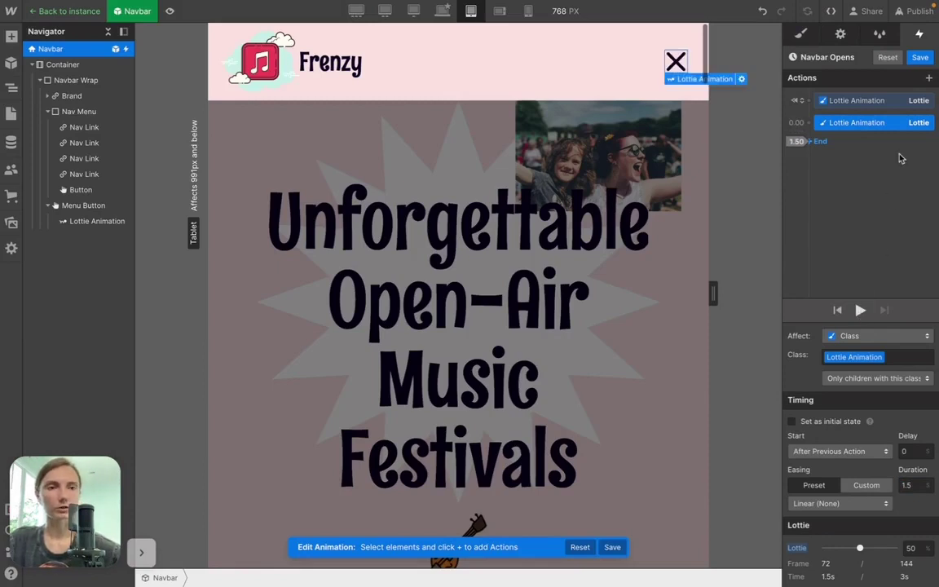
click(920, 57)
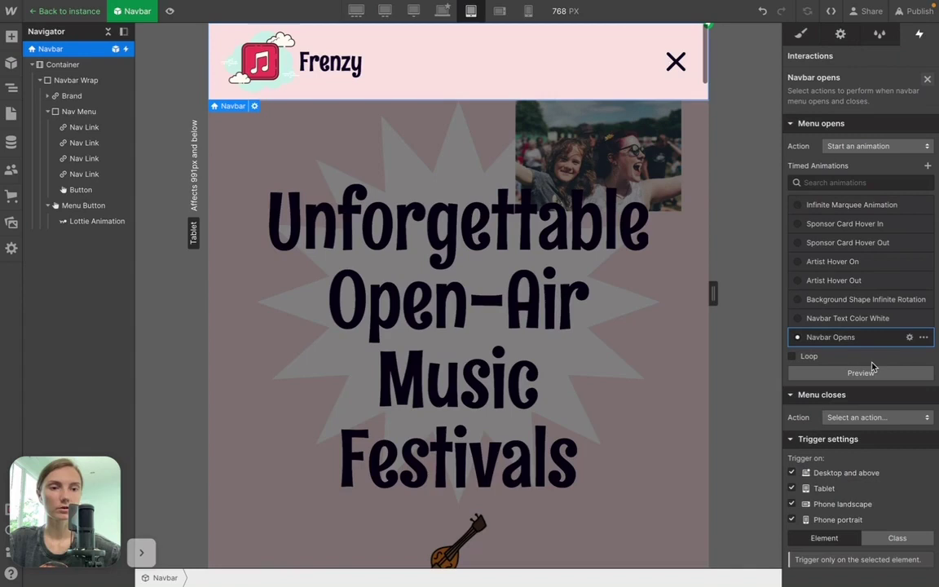
Set the Menu closes action to start an animation and duplicate the Navbar Opens animation.
click(857, 417)
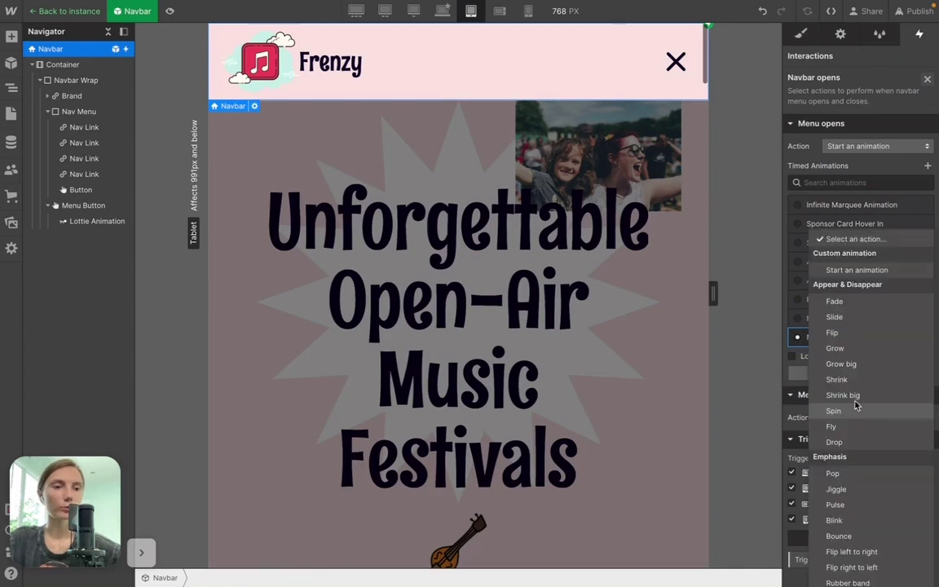
click(857, 270)
scroll(878, 447, down, 5)
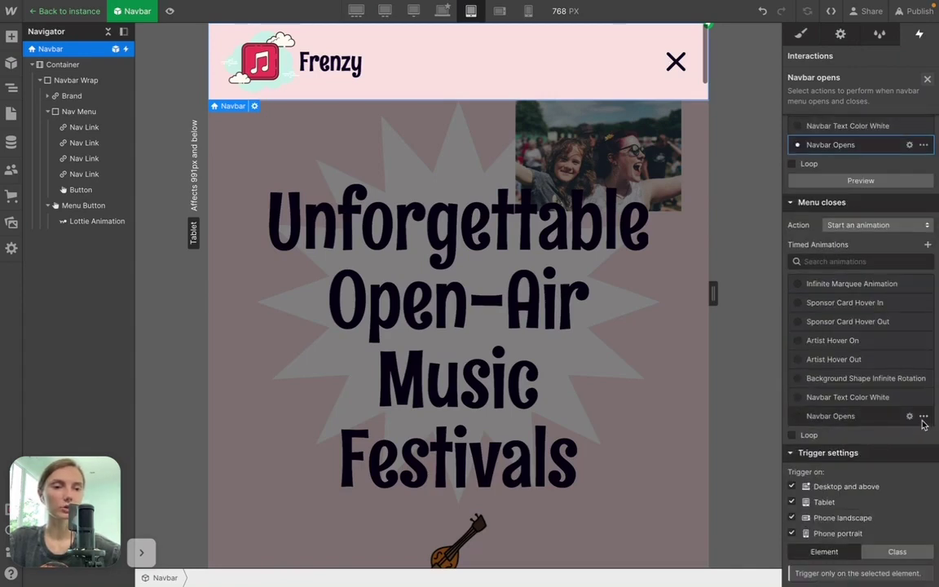
click(924, 417)
click(887, 467)
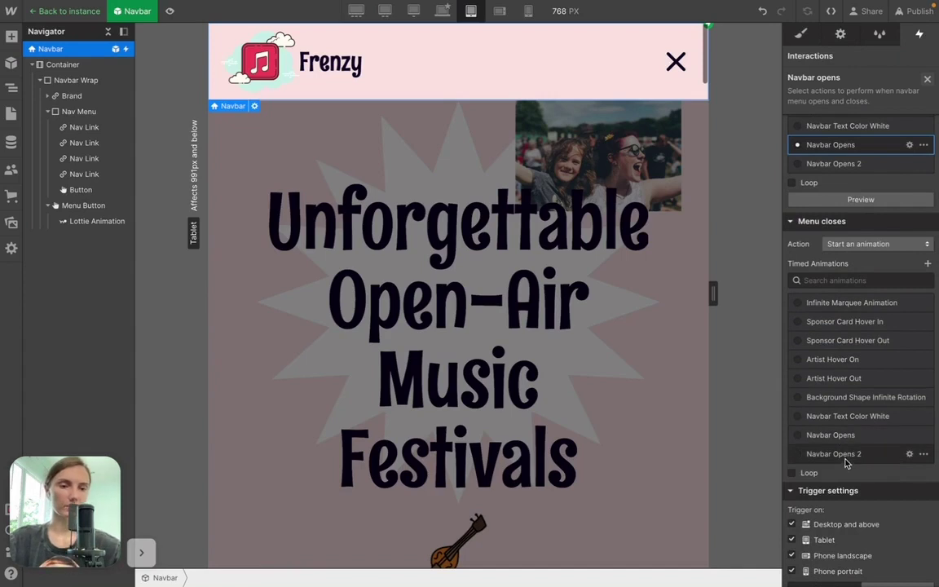
Assign the duplicated animation to the Menu closes action and rename it Navbar Closes.
click(848, 454)
click(910, 454)
double_click(815, 57)
key(ctrl+shift+Left)
key(ctrl+shift+Left)
text(Closes)
Move the 0% initial-state Lottie action after the 50% Lottie action in the Navbar Closes sequence.
click(856, 122)
click(915, 548)
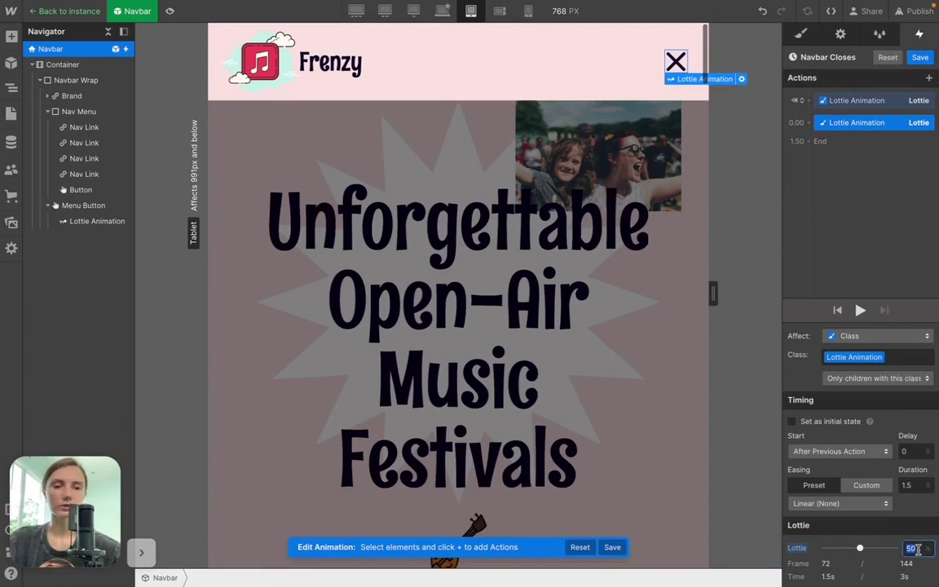
click(853, 103)
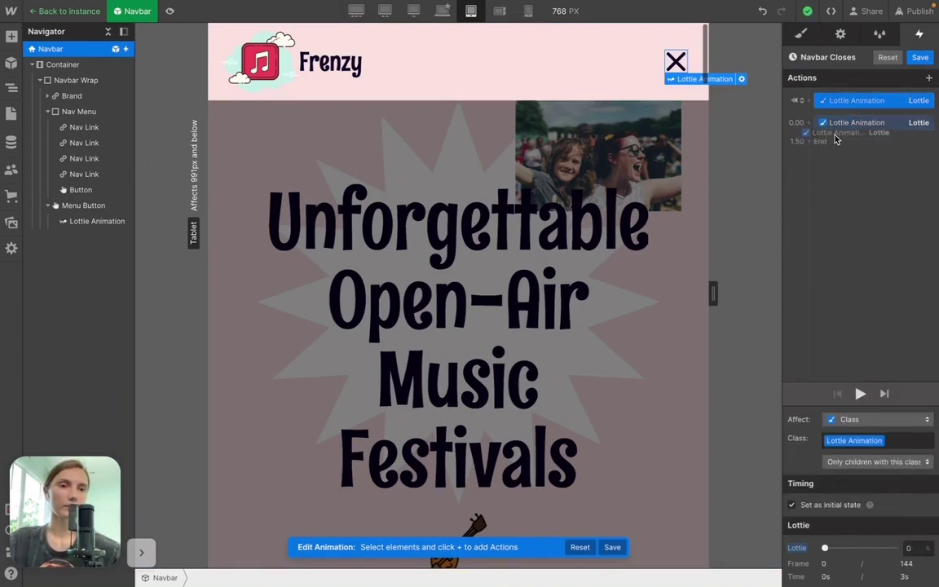
drag(835, 124, 841, 135)
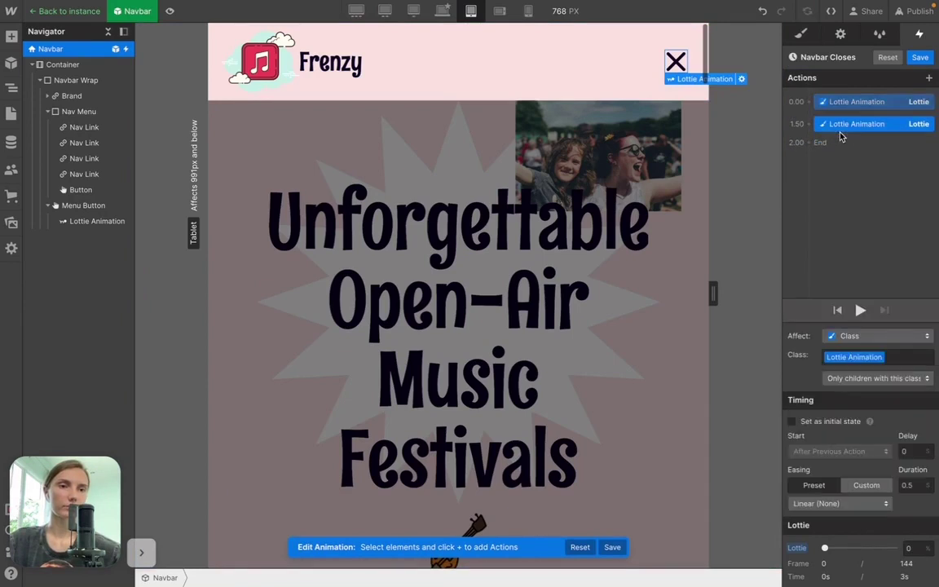
Set the 0% Lottie action's duration to 0 seconds and save the Navbar Closes animation.
click(916, 485)
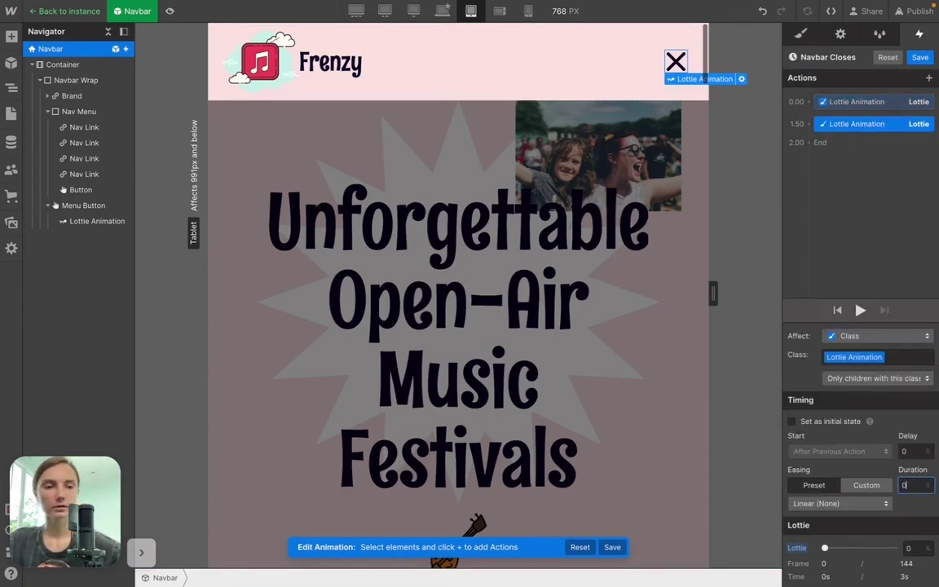
key(Return)
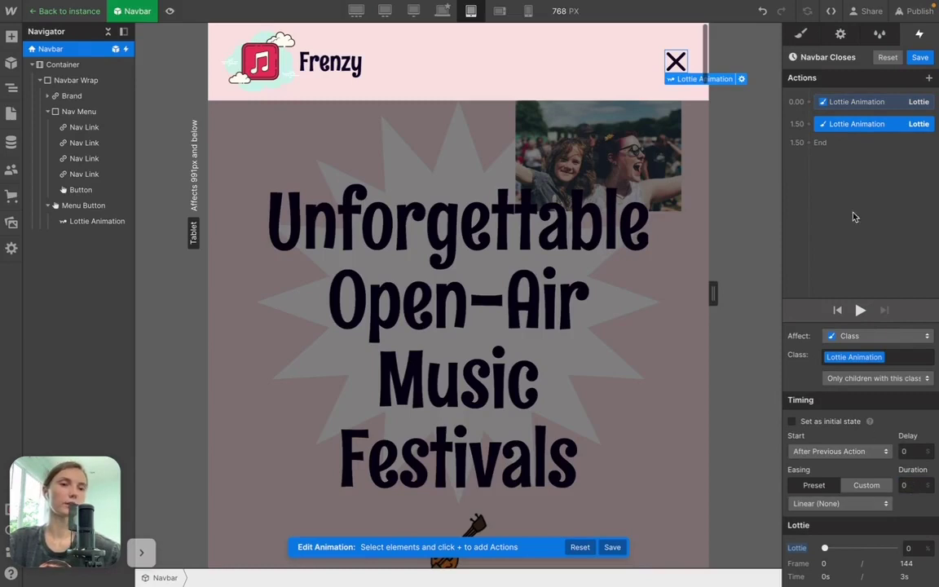
click(920, 57)
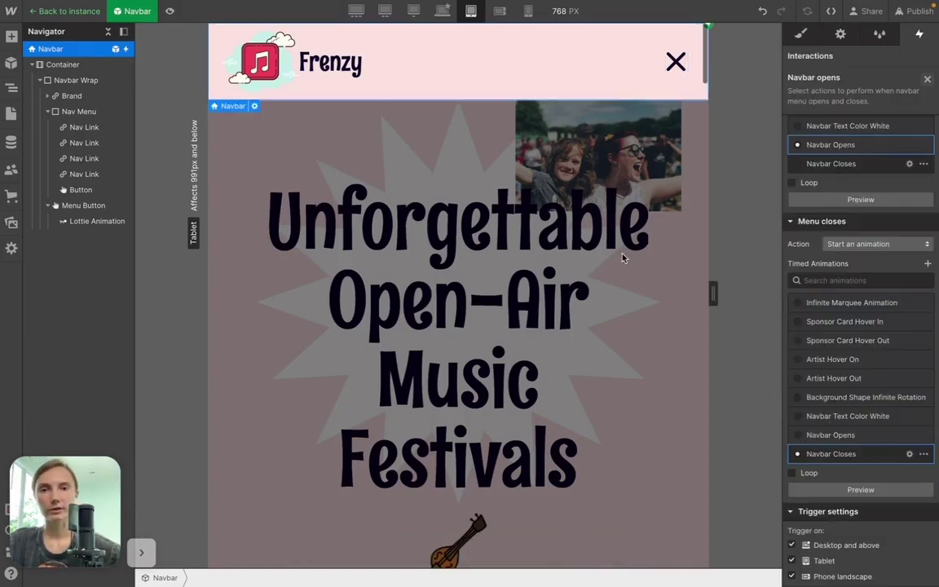
Preview the home page at the 768 px tablet breakpoint and return to the navbar component.
click(442, 11)
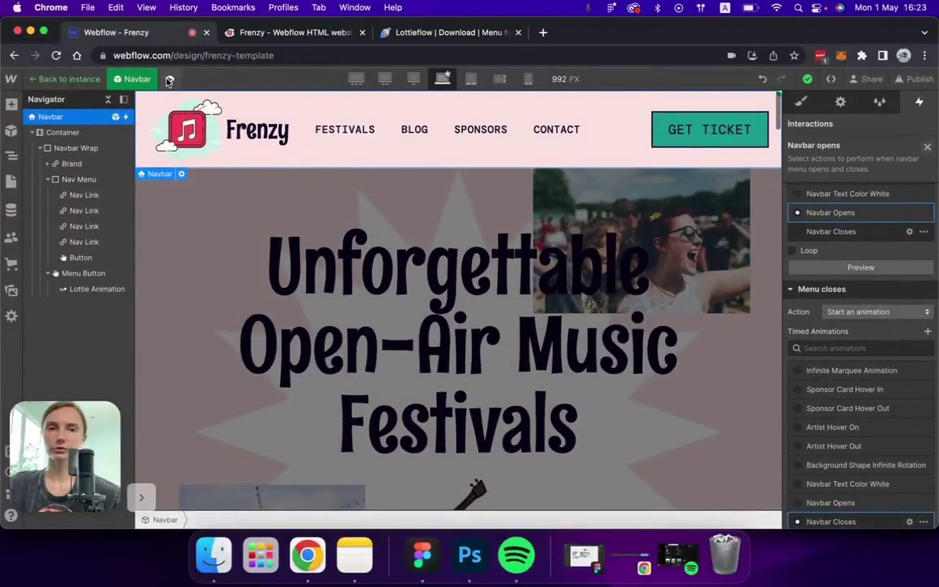
click(169, 79)
click(469, 79)
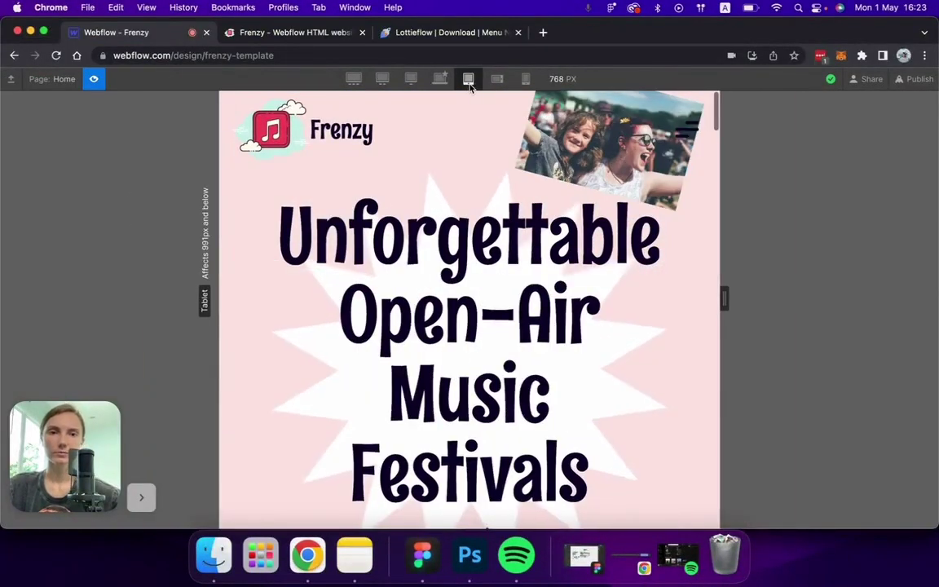
key(Escape)
Inspect the tablet styles of the Navbar element and check the home page in preview mode.
click(466, 132)
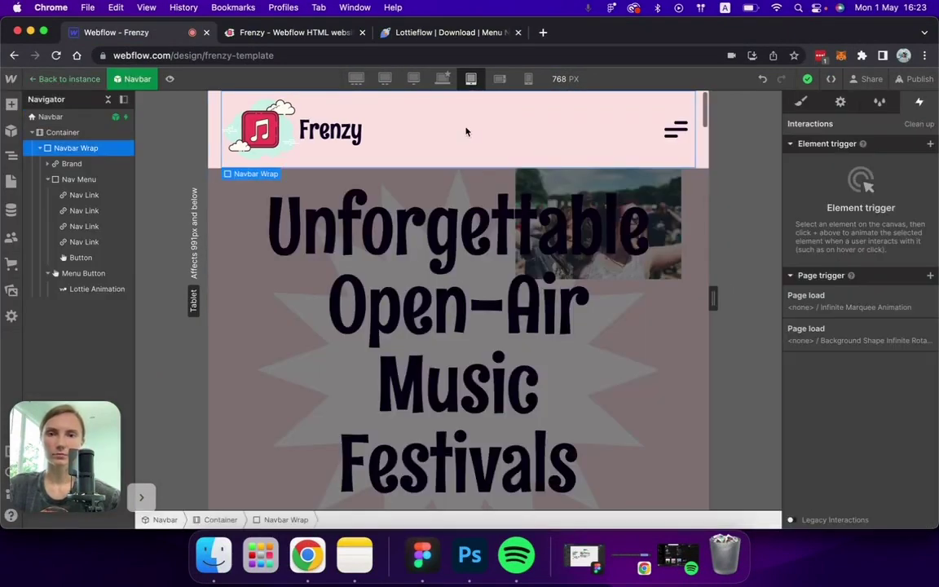
click(211, 122)
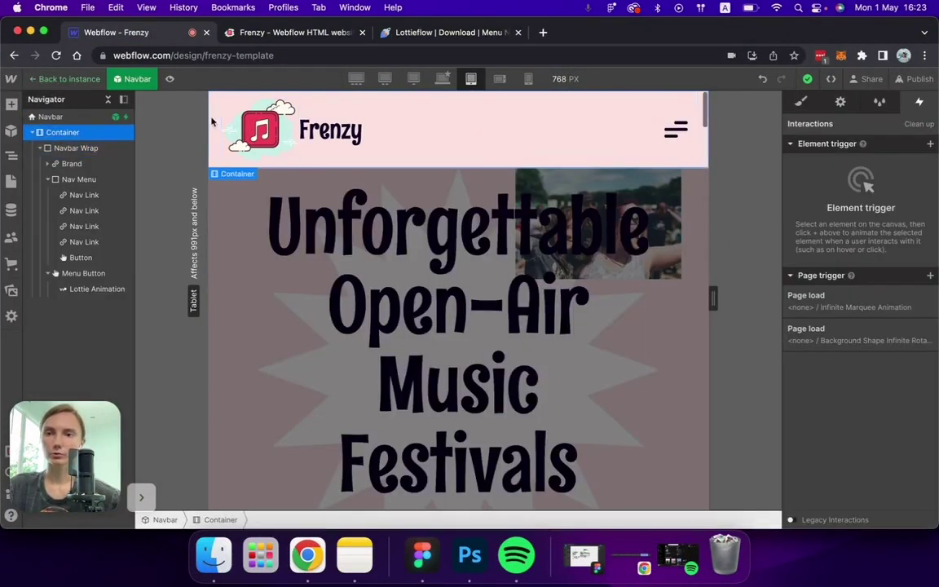
click(51, 117)
key(s)
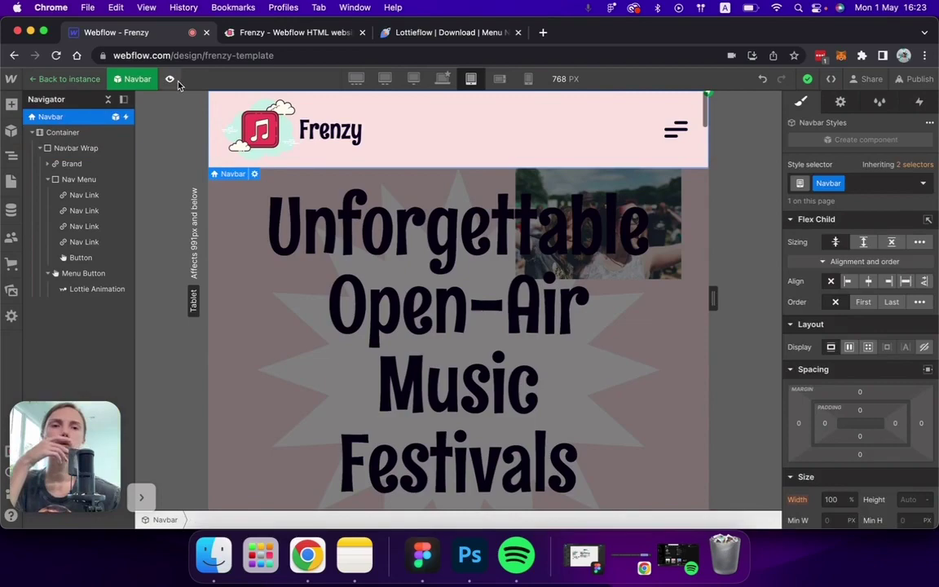
click(171, 79)
scroll(624, 216, down, 10)
scroll(624, 218, up, 10)
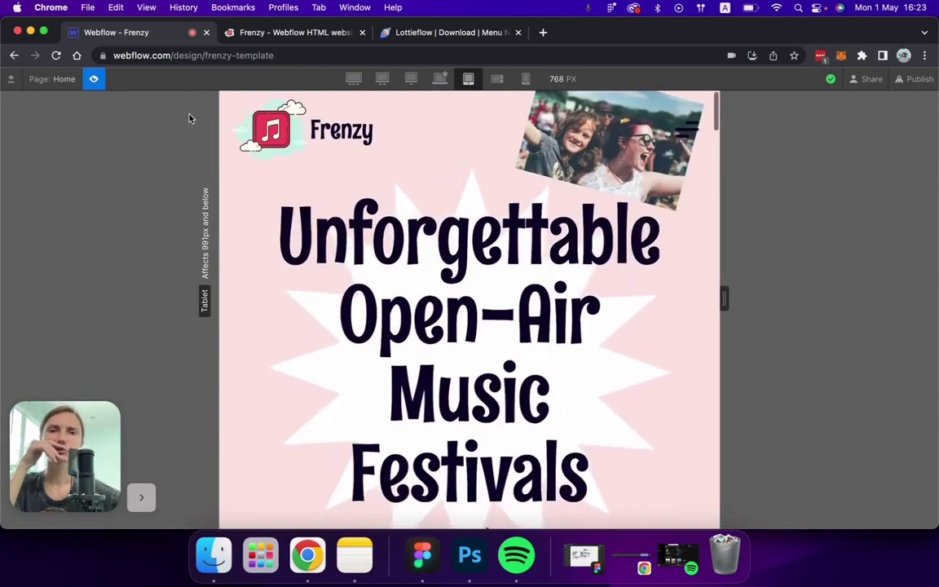
click(94, 78)
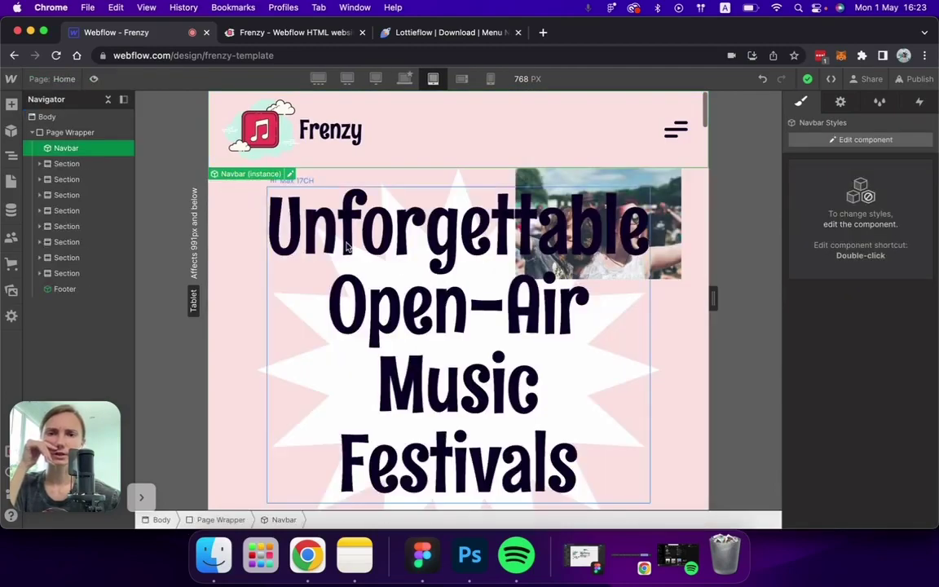
Set the font size of the Sponsors section's Huge Text title to 127 px on the tablet breakpoint.
click(437, 278)
scroll(350, 269, down, 10)
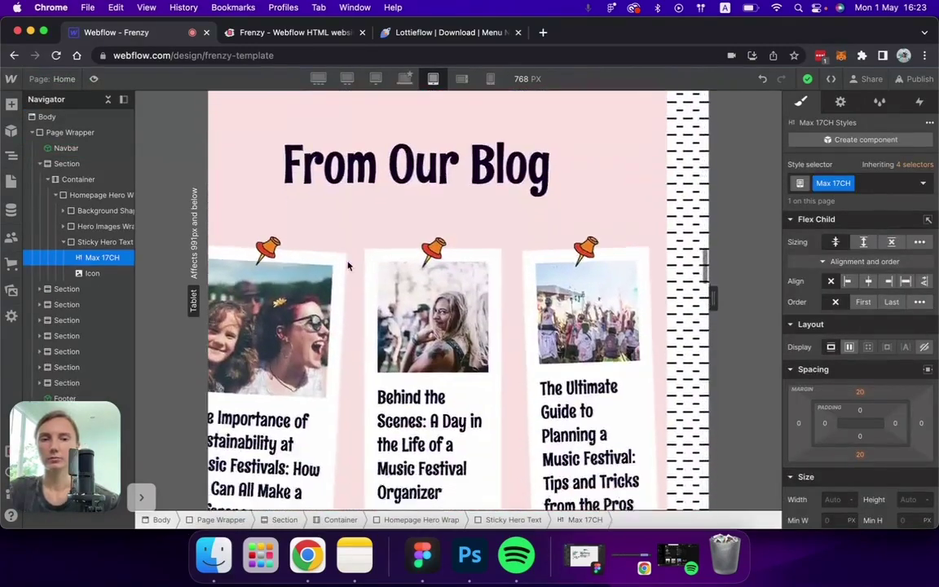
scroll(349, 266, down, 15)
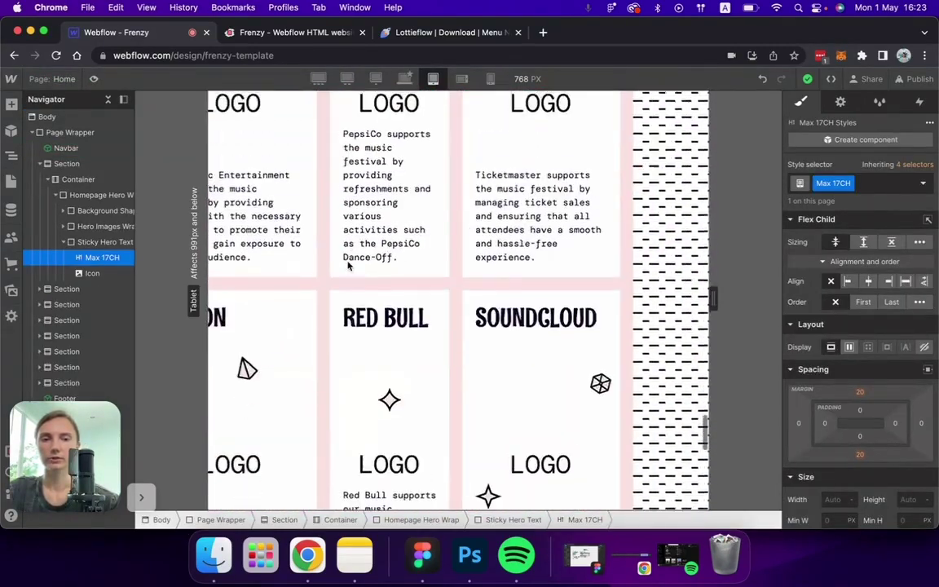
scroll(350, 277, up, 6)
click(399, 302)
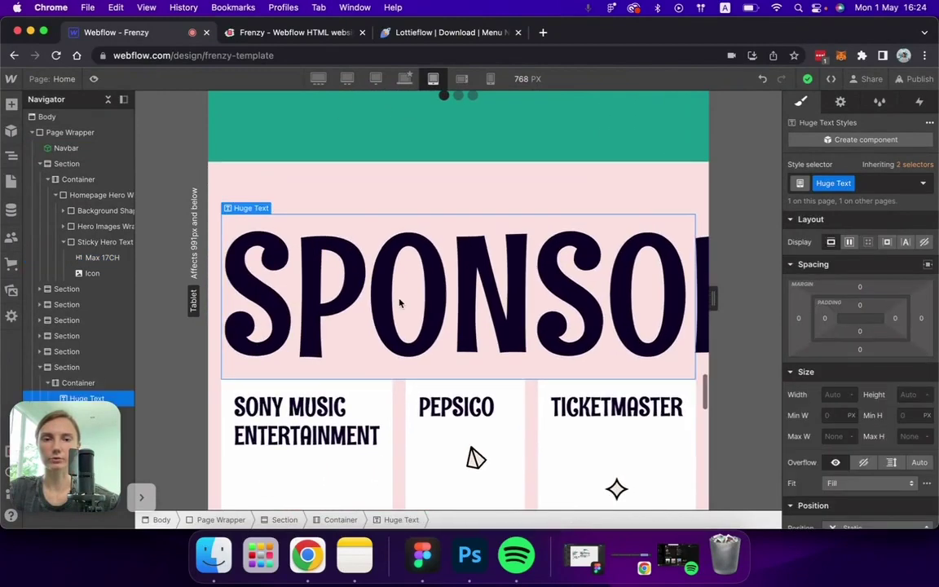
scroll(823, 367, down, 8)
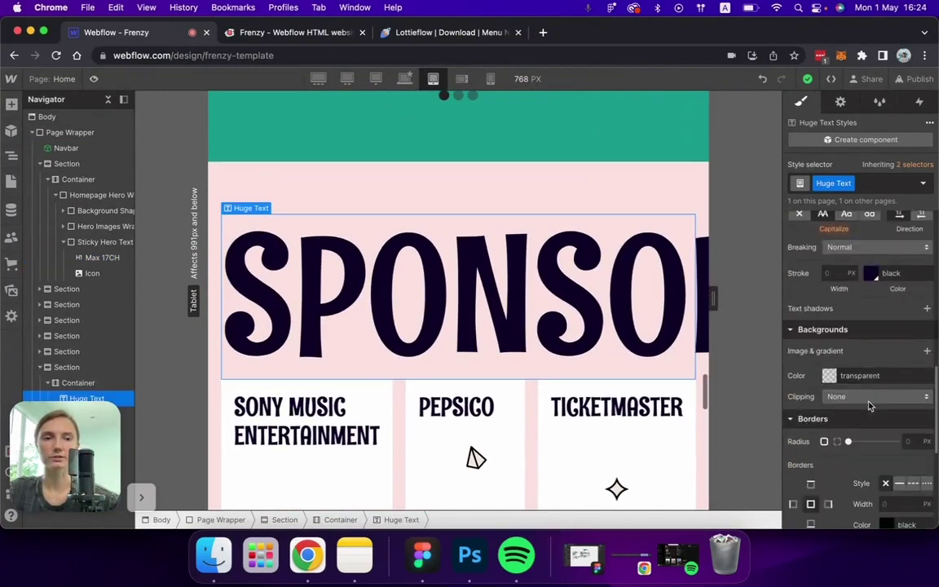
scroll(848, 286, up, 1)
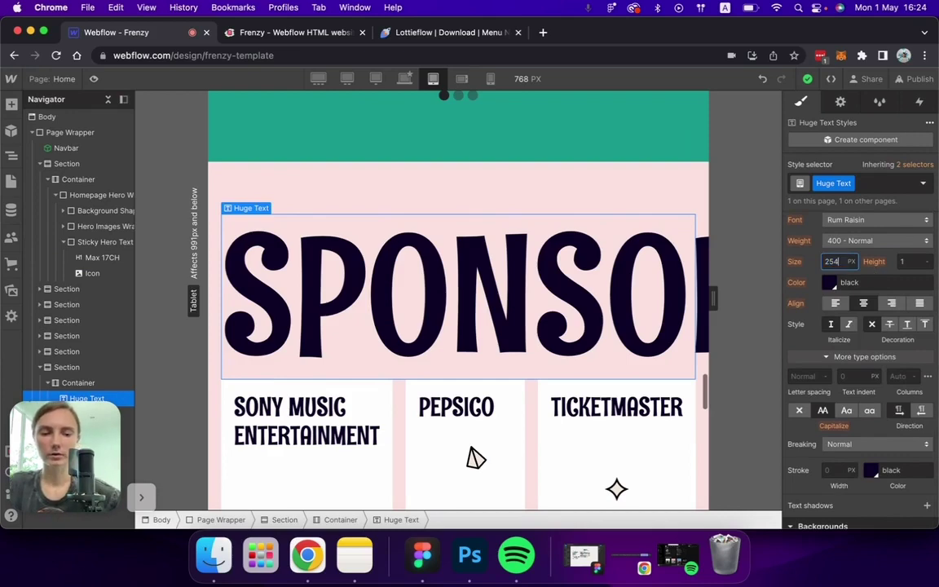
key(Return)
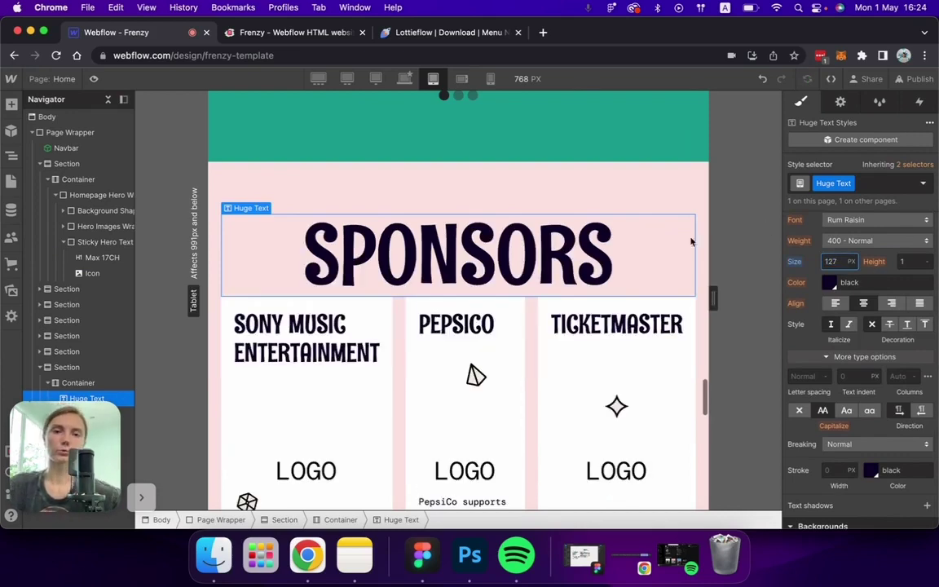
Set the Sponsor Heading font size in the sponsor cards to 32 px on tablet.
click(306, 309)
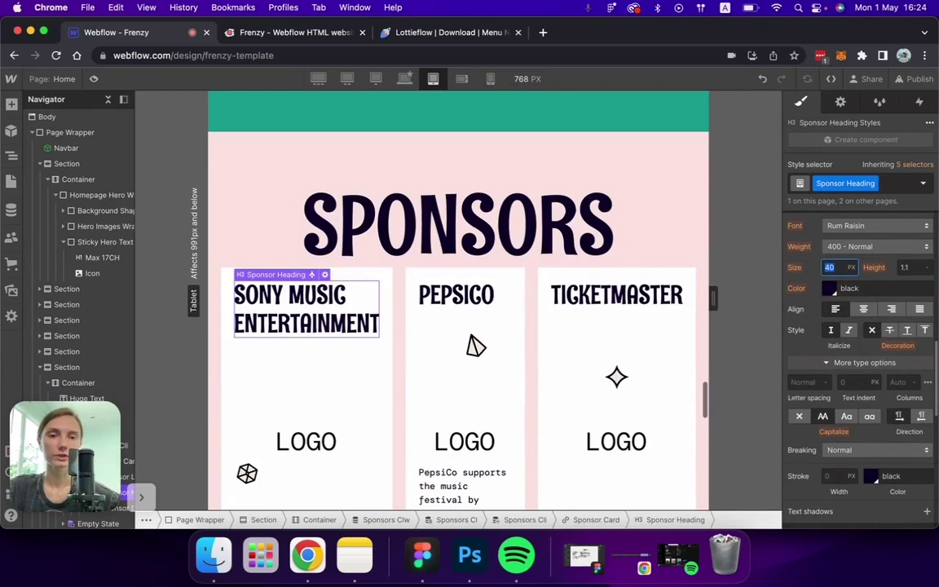
text(30)
key(Up)
key(Up)
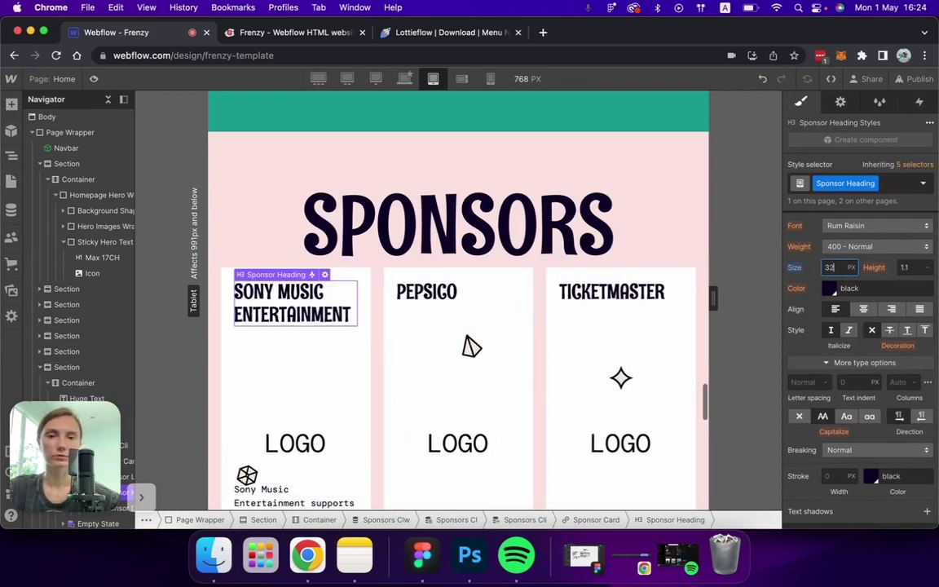
Reduce the font size of the hero's Max 17CH heading on the tablet breakpoint.
scroll(462, 329, down, 3)
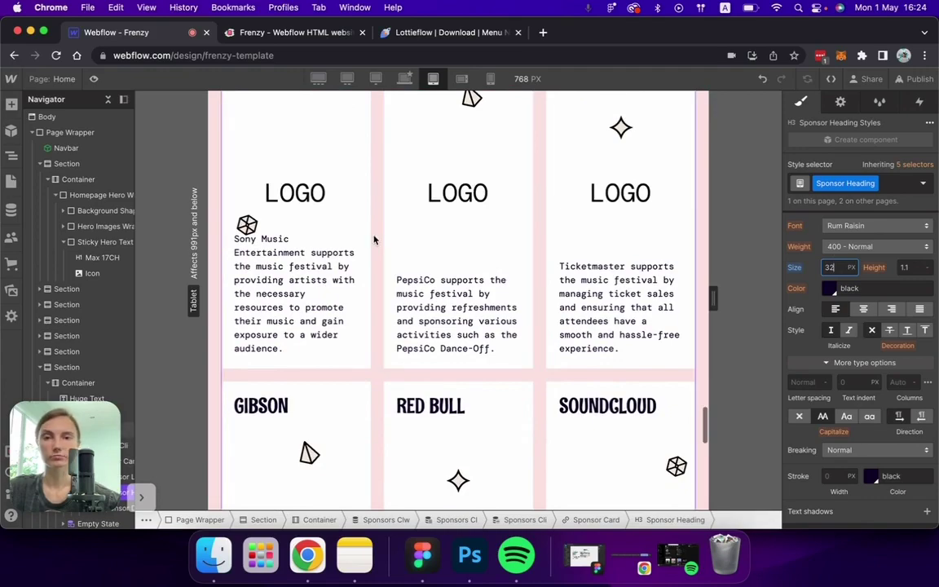
scroll(375, 237, down, 6)
click(489, 229)
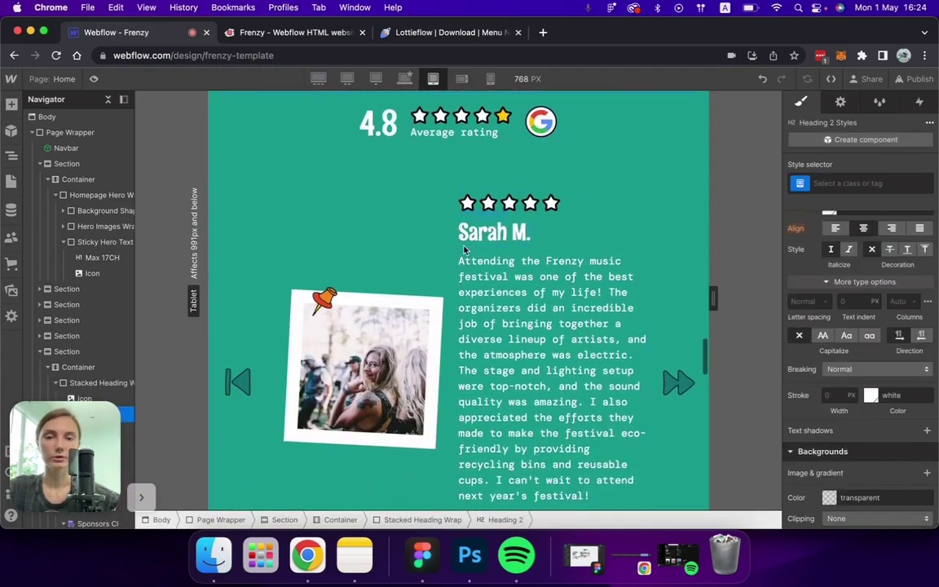
scroll(464, 248, down, 3)
scroll(464, 249, up, 15)
scroll(464, 250, up, 10)
scroll(465, 267, up, 3)
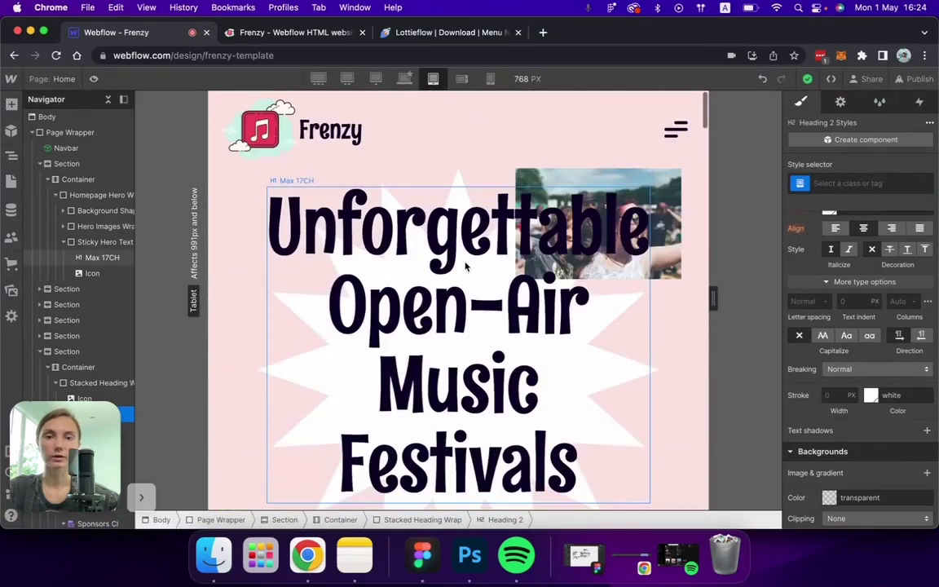
click(444, 298)
scroll(822, 334, up, 8)
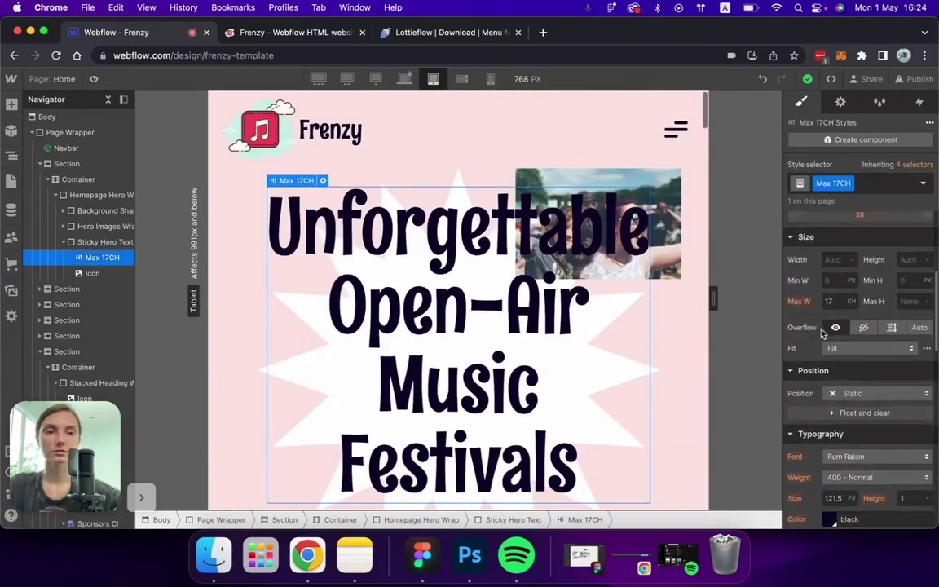
scroll(835, 347, down, 4)
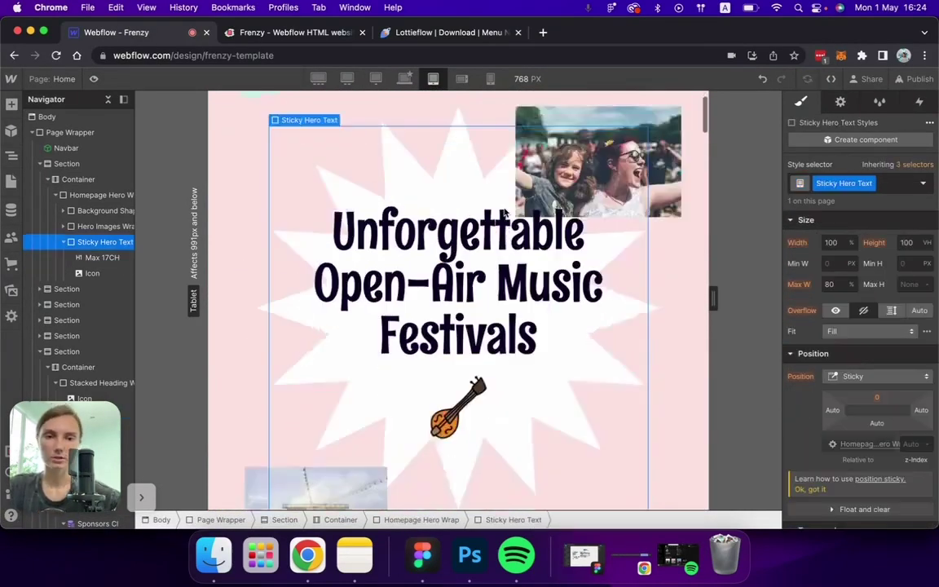
Set the Infinite Marquee Text Block font size in the Upcoming Festivals component to 40 px on tablet.
scroll(456, 285, down, 5)
click(342, 245)
click(839, 145)
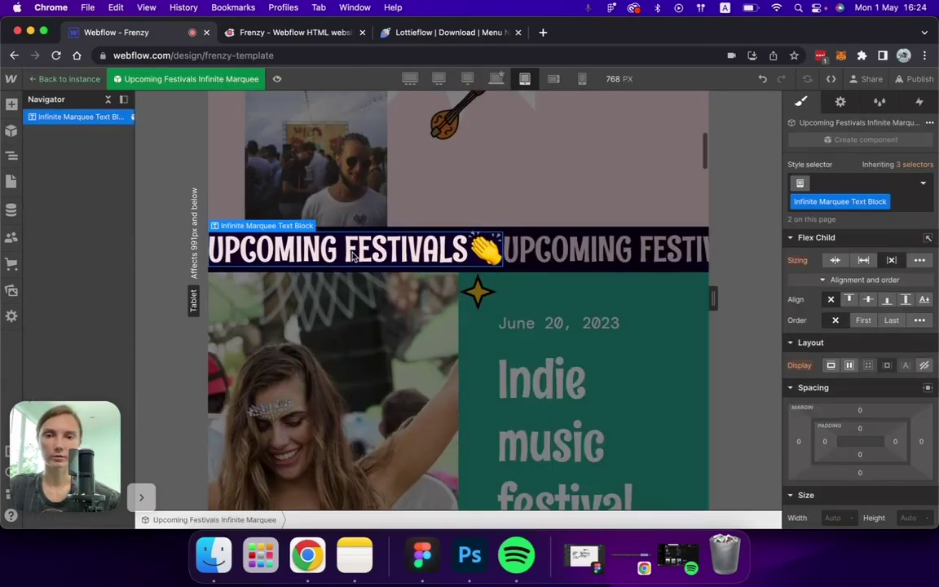
scroll(857, 336, down, 8)
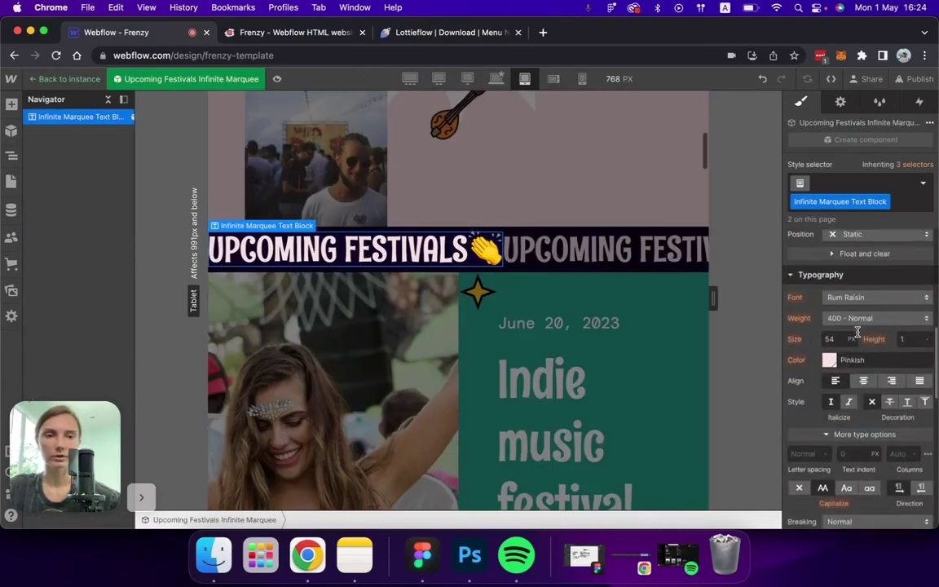
text(40)
key(Return)
Set the font size of the All H2 Headings tag to 60 px on tablet, using the festival card heading.
click(640, 295)
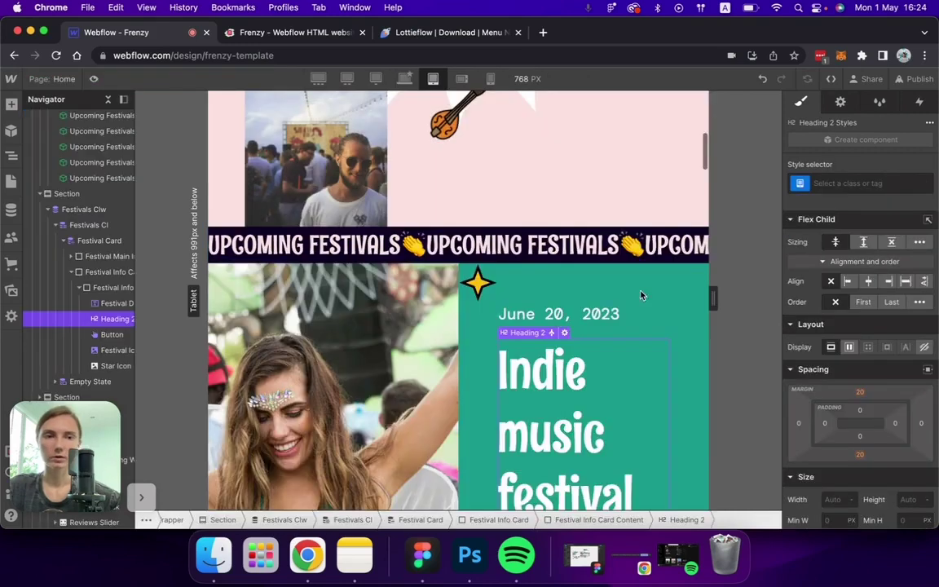
click(836, 183)
click(819, 256)
scroll(604, 323, down, 5)
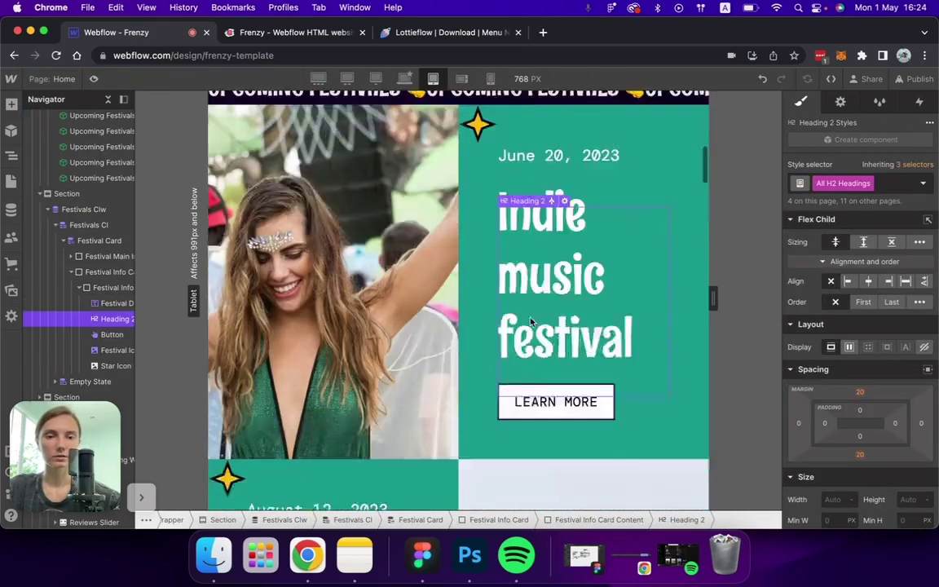
scroll(913, 432, down, 6)
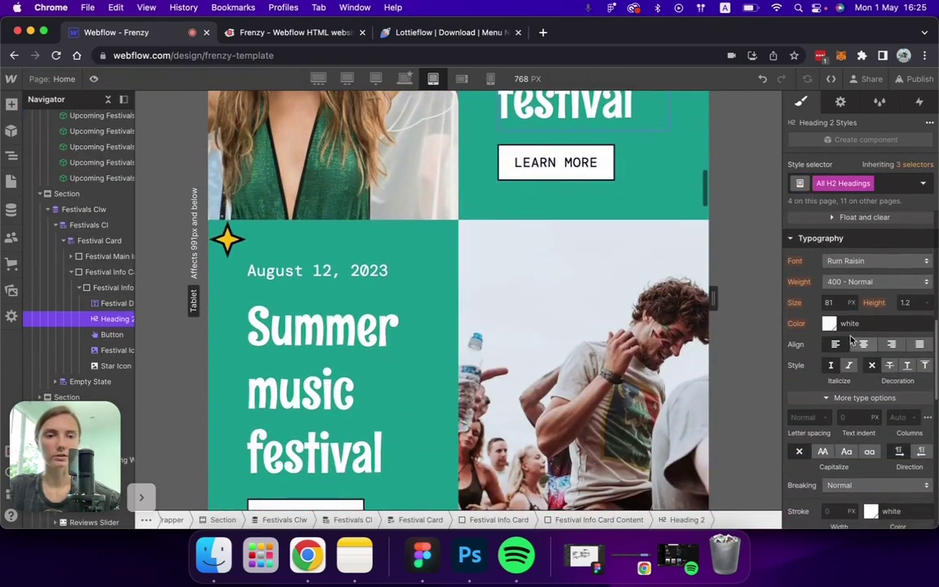
text(60)
key(Return)
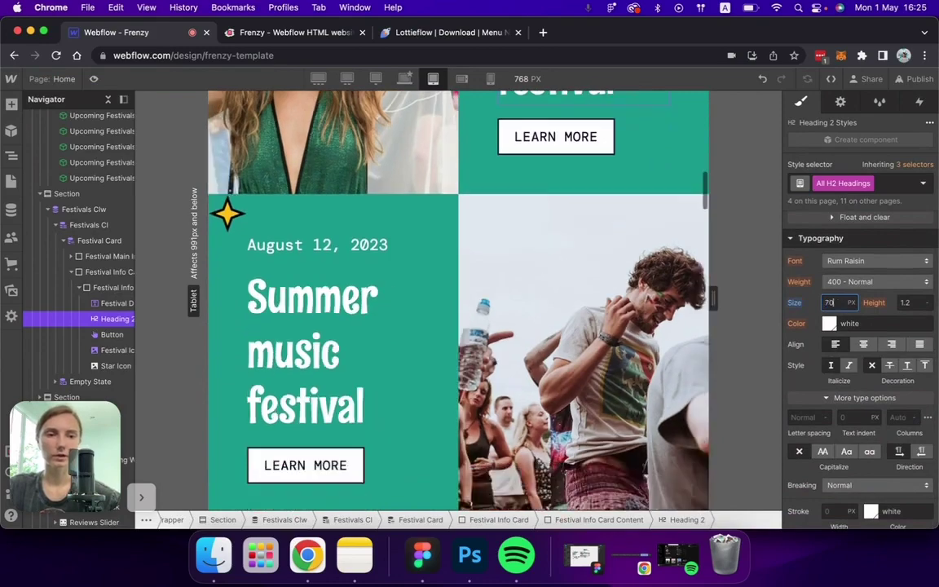
Examine the blog, customer review and remaining lower sections of the home page at tablet width.
scroll(525, 211, down, 2)
scroll(525, 211, down, 10)
click(530, 377)
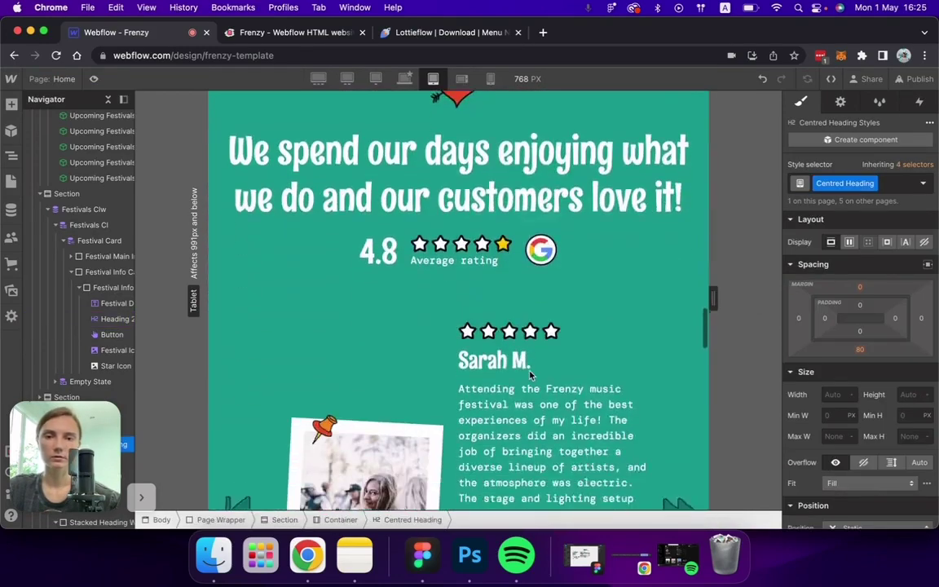
scroll(479, 259, up, 2)
click(464, 237)
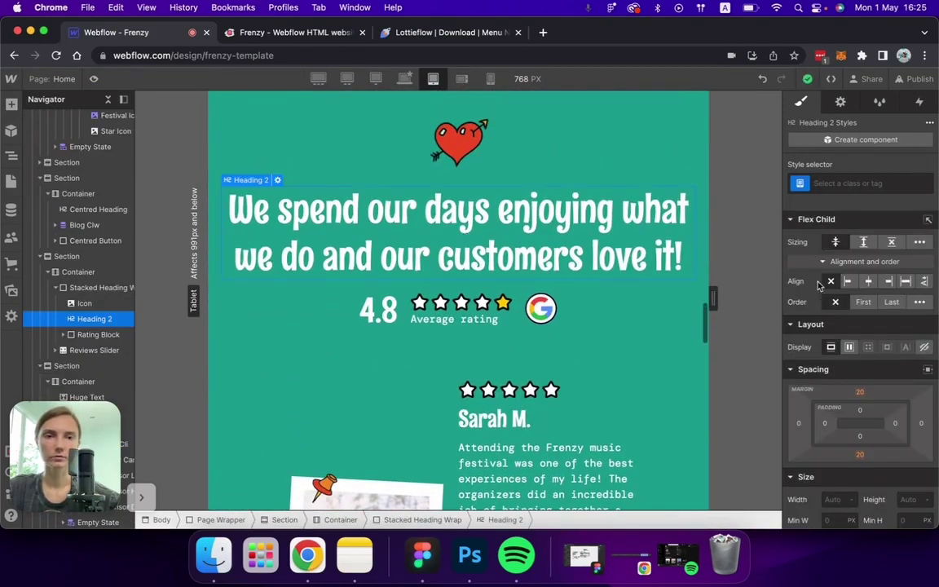
scroll(521, 318, down, 3)
click(443, 307)
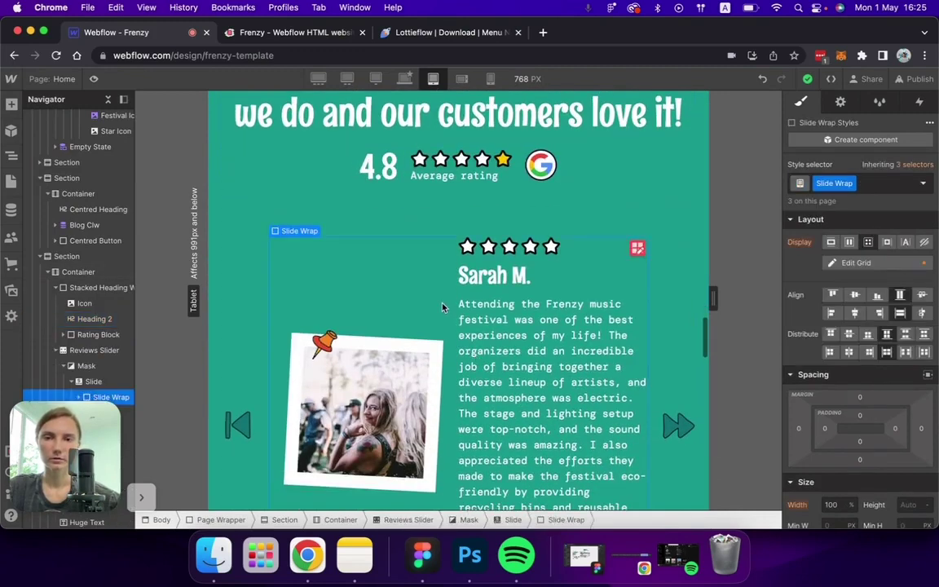
scroll(443, 307, down, 3)
scroll(442, 307, down, 2)
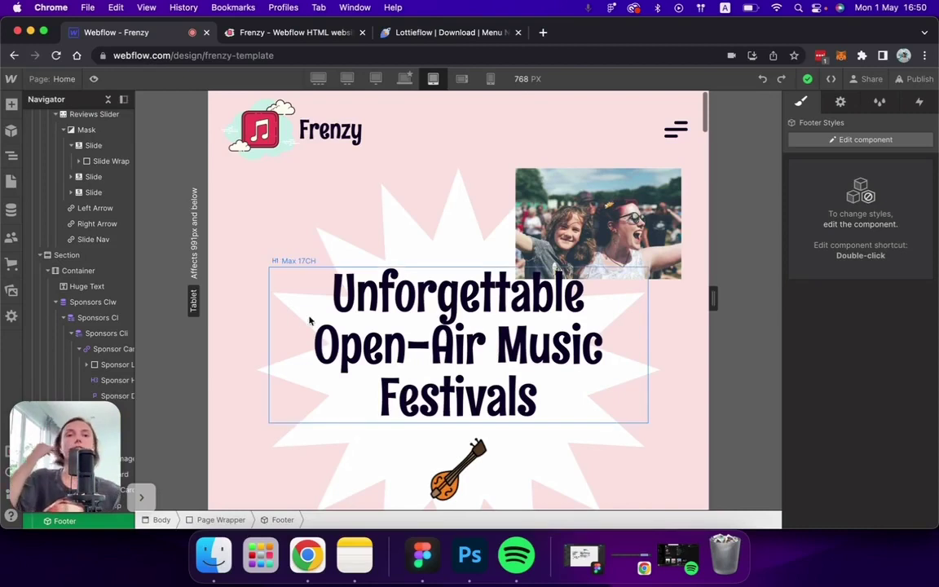
Preview the tablet page, test opening and closing the navbar menu, and check the hero section.
click(420, 147)
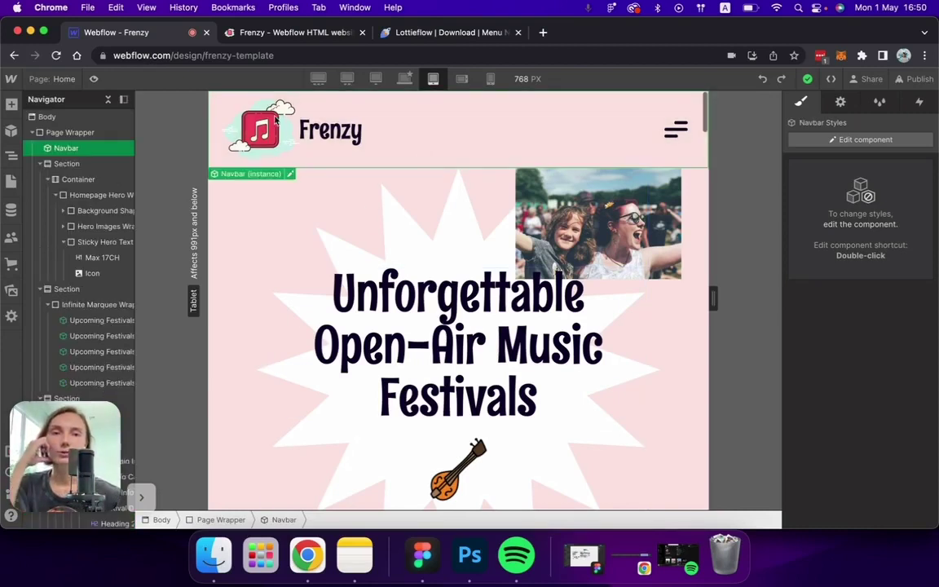
click(93, 78)
click(688, 129)
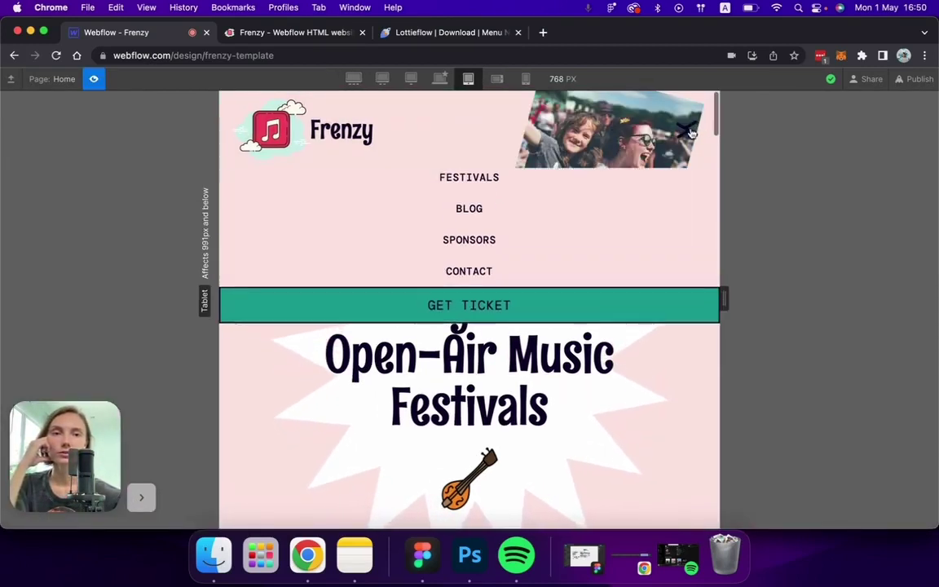
click(687, 129)
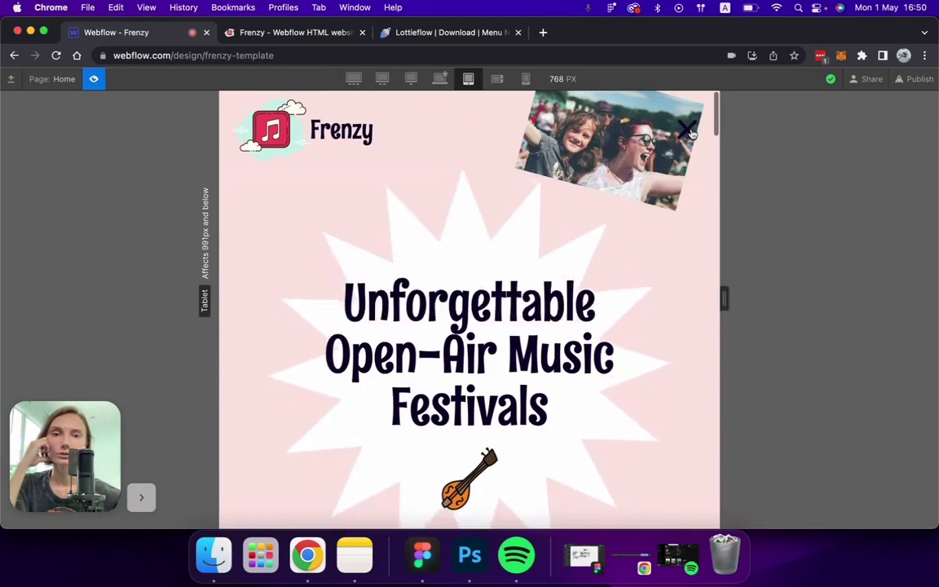
click(687, 129)
click(587, 151)
scroll(587, 150, down, 3)
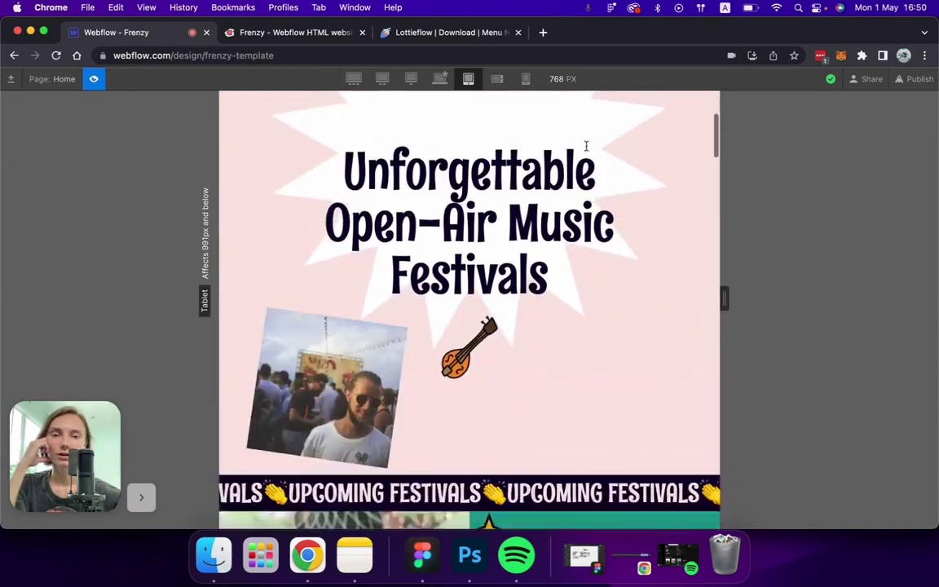
scroll(587, 150, up, 3)
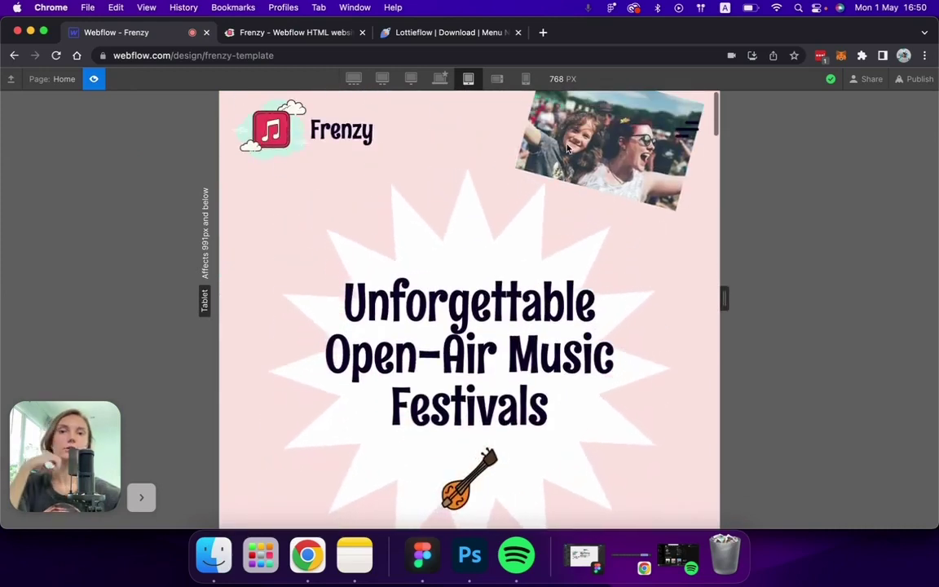
Set the right position offset of the upper hero image, the two women at the festival, to 15% on tablet.
key(super+shift+p)
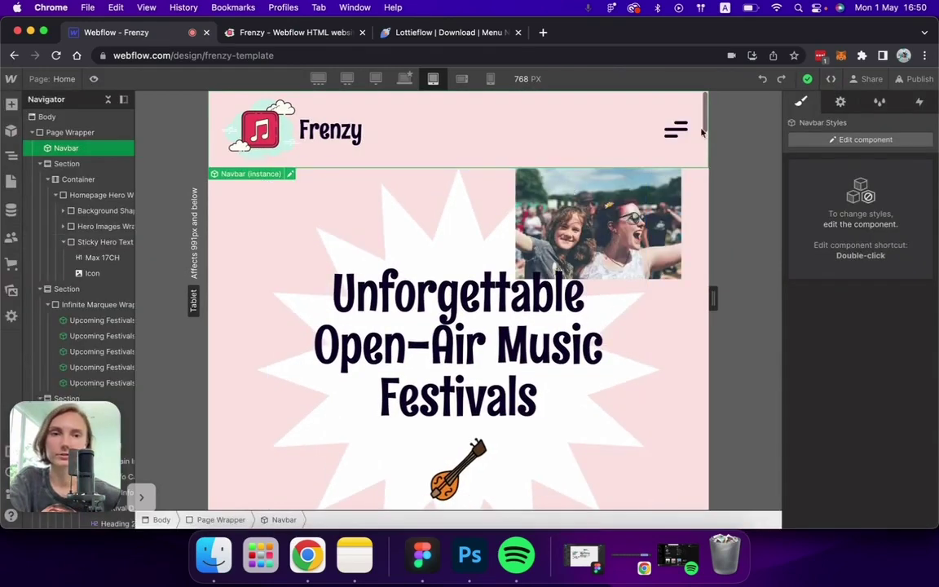
click(608, 235)
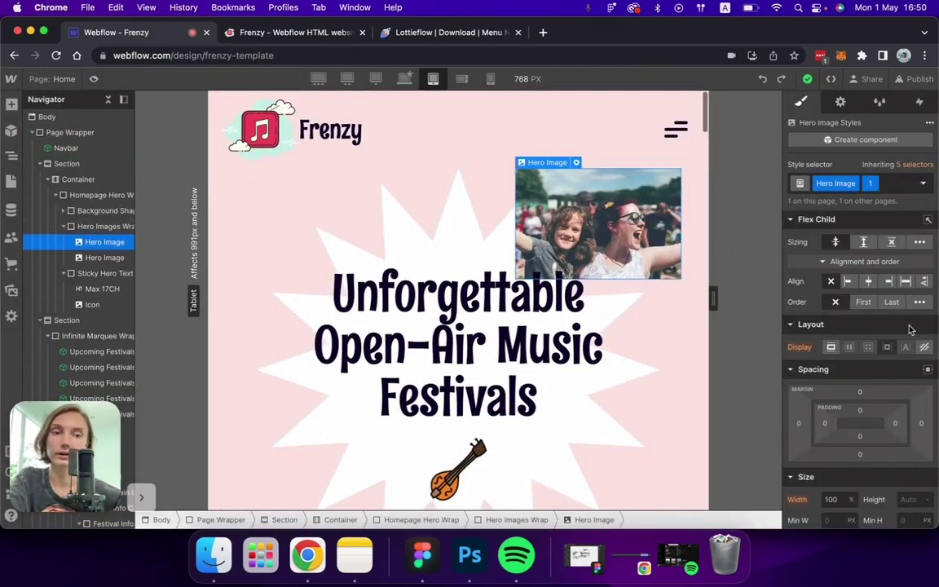
scroll(910, 329, down, 3)
scroll(913, 334, down, 1)
click(922, 358)
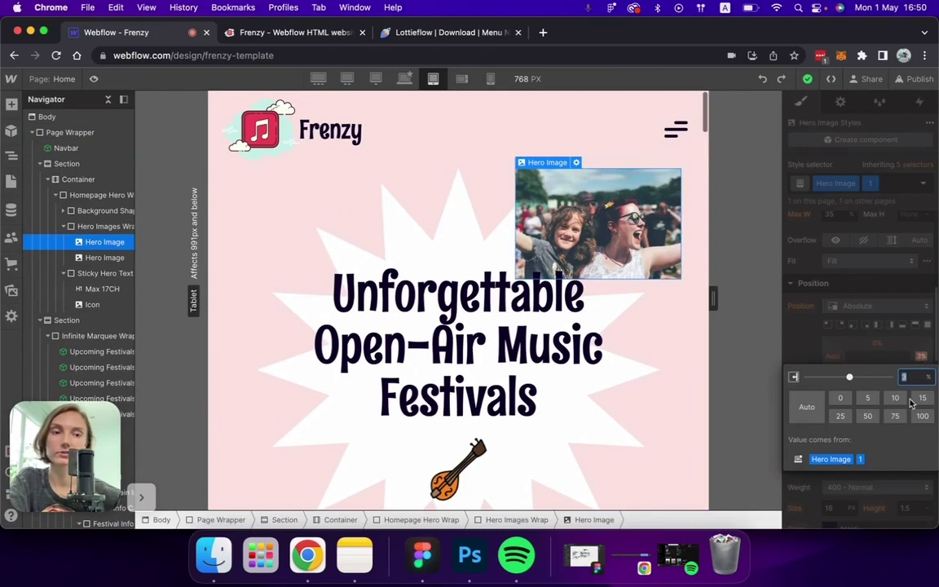
click(922, 399)
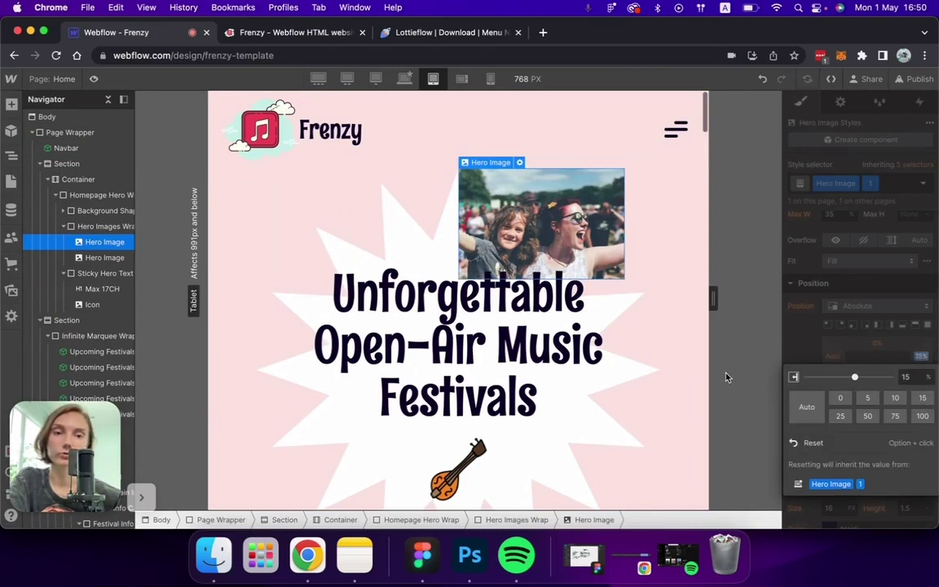
Preview the tablet page, check the repositioned hero image while scrolling, and test opening and closing the navbar menu.
click(94, 81)
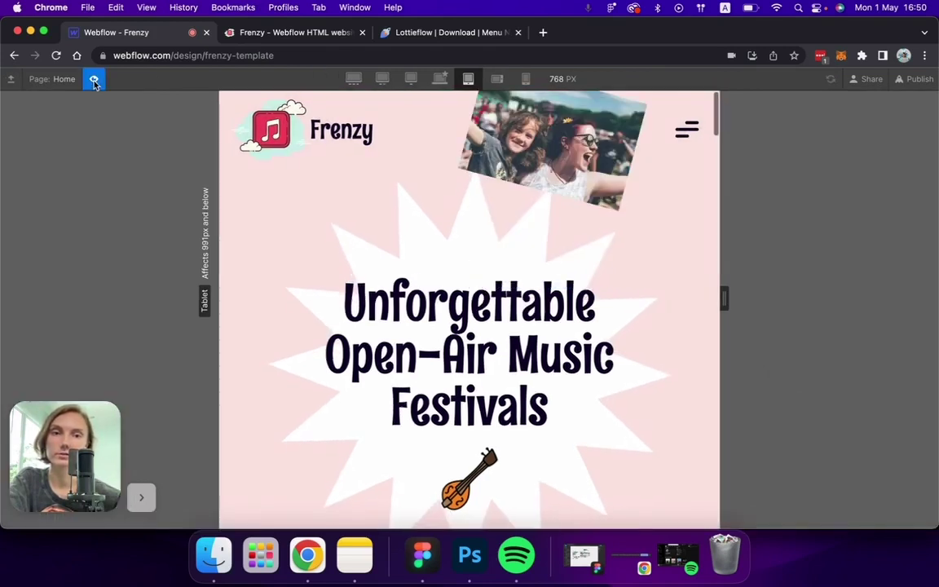
scroll(511, 266, down, 10)
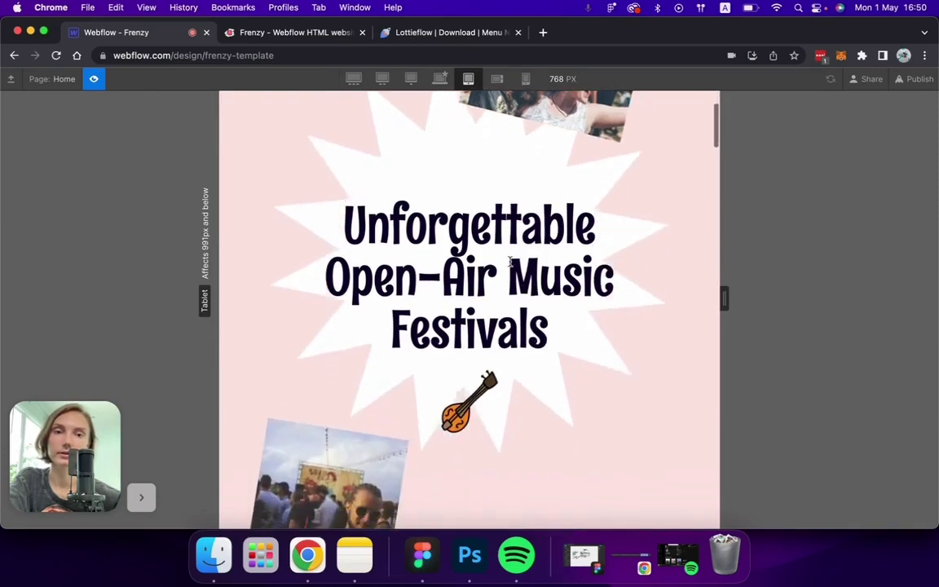
scroll(511, 266, up, 15)
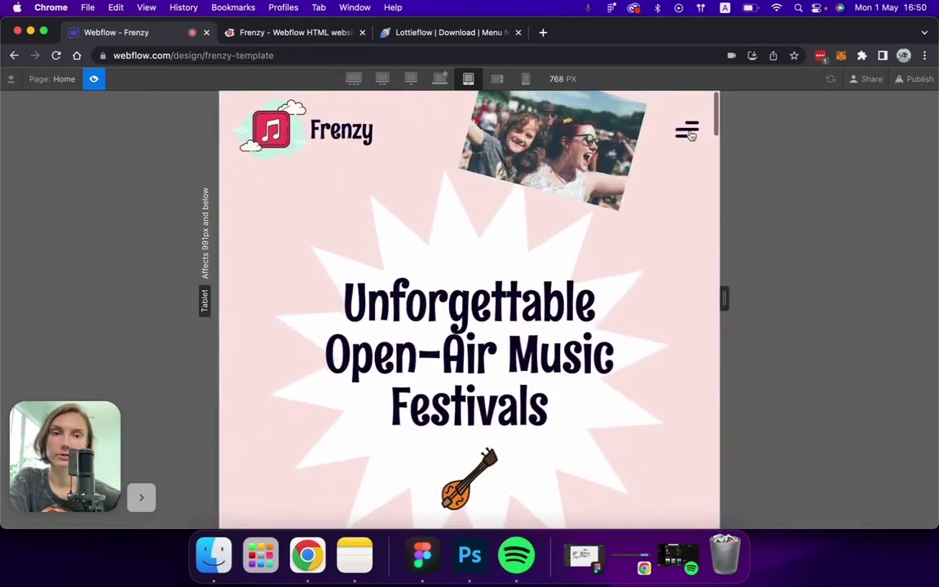
click(690, 131)
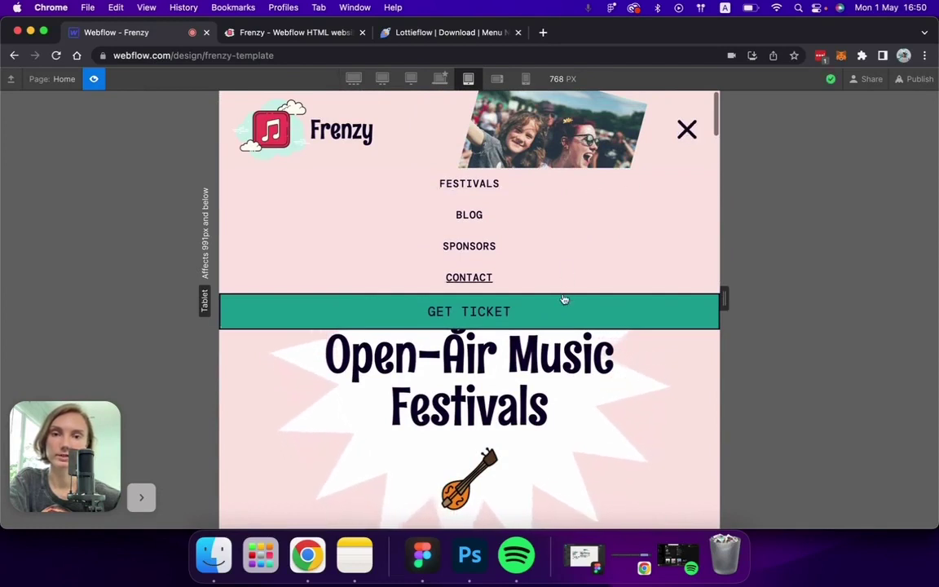
click(685, 132)
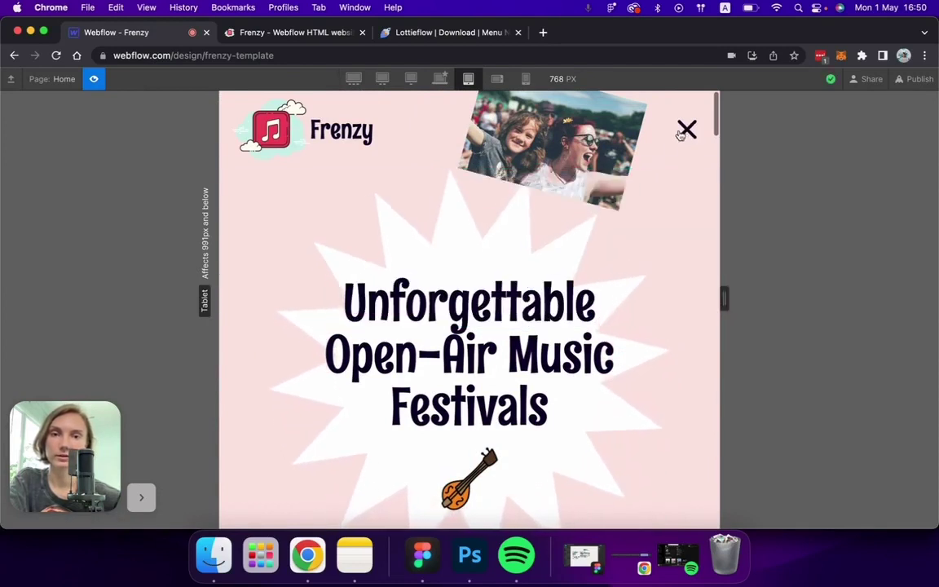
key(super+shift+p)
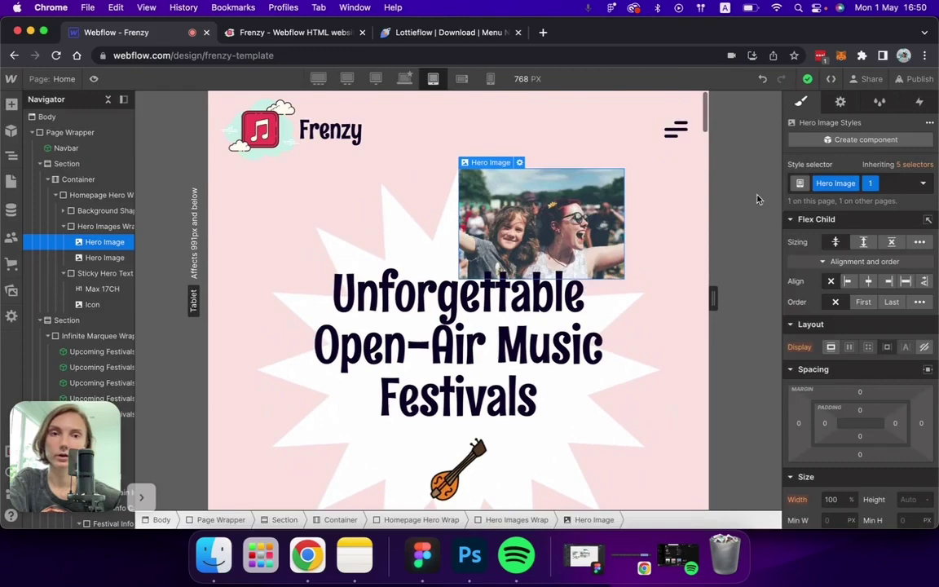
In the Navbar component's Navbar Opens animation, add an initial-state BG Color action on the Navbar class with color rgba(250, 225, 223, 0).
click(628, 123)
click(860, 141)
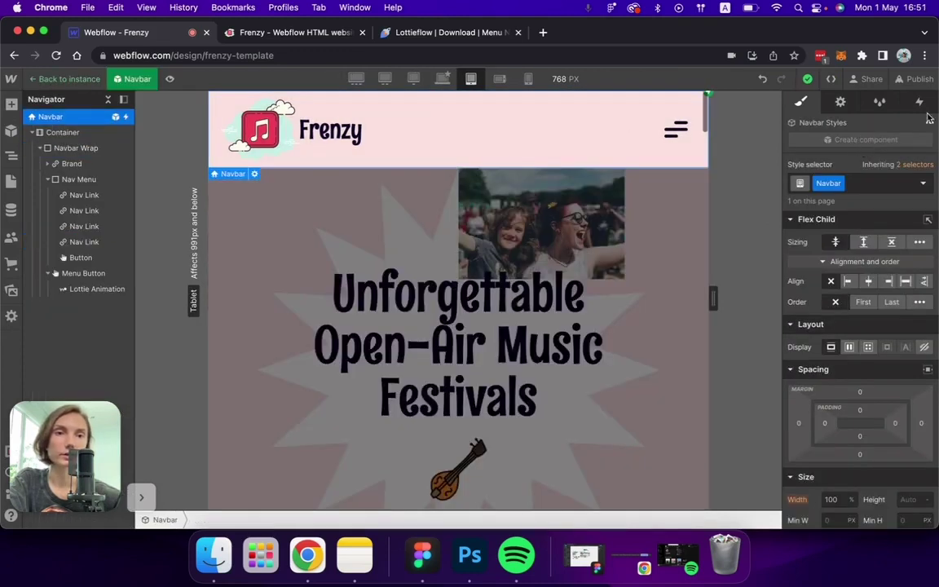
click(921, 101)
click(849, 172)
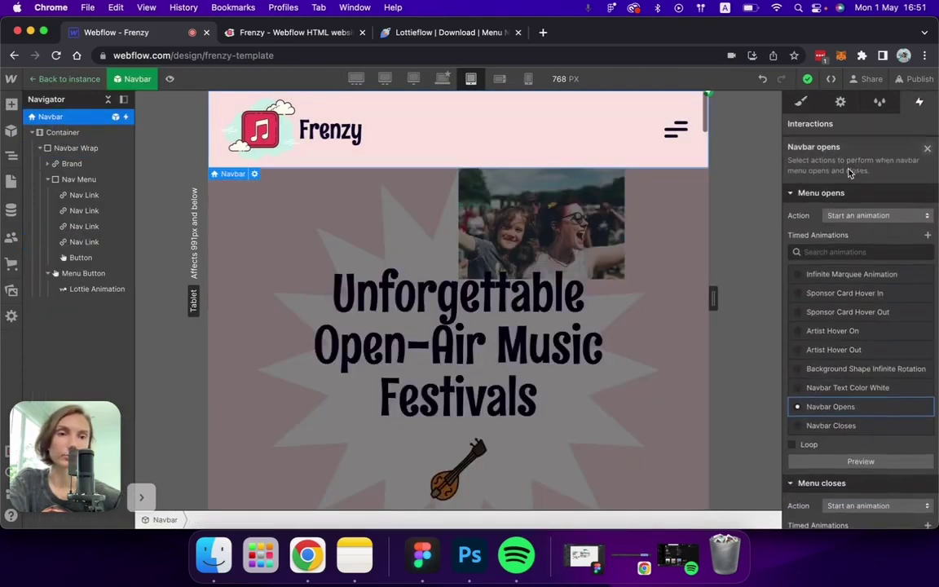
click(910, 405)
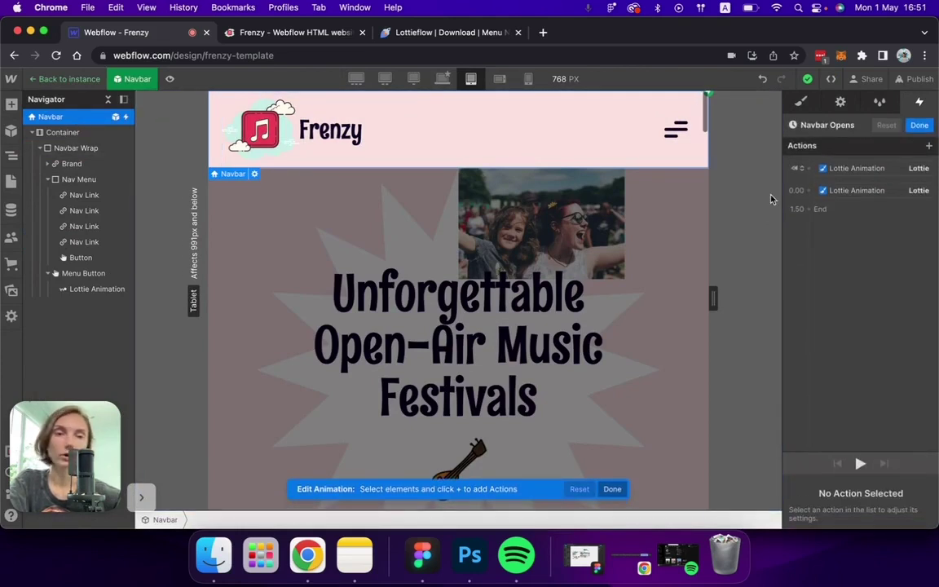
click(820, 179)
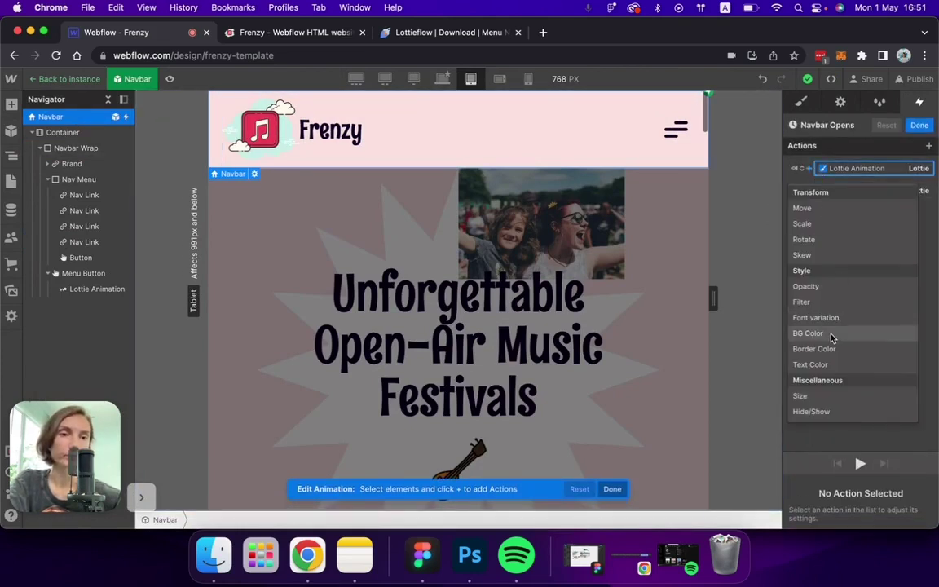
click(833, 336)
click(849, 430)
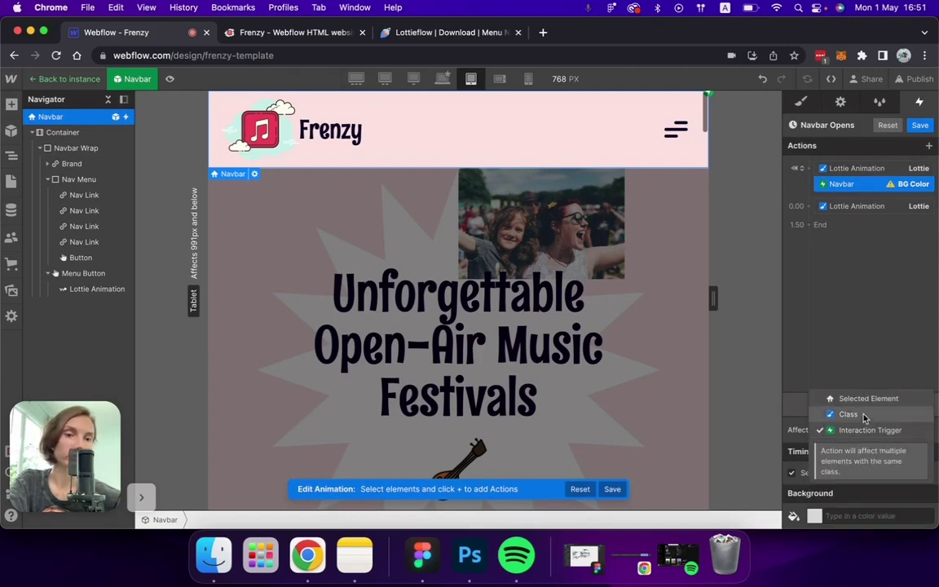
click(858, 414)
click(815, 516)
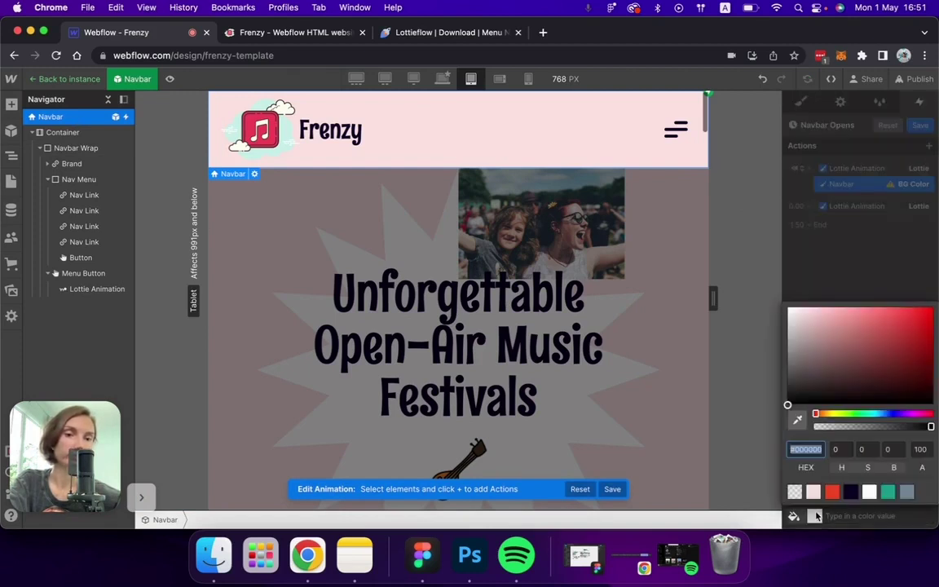
click(816, 492)
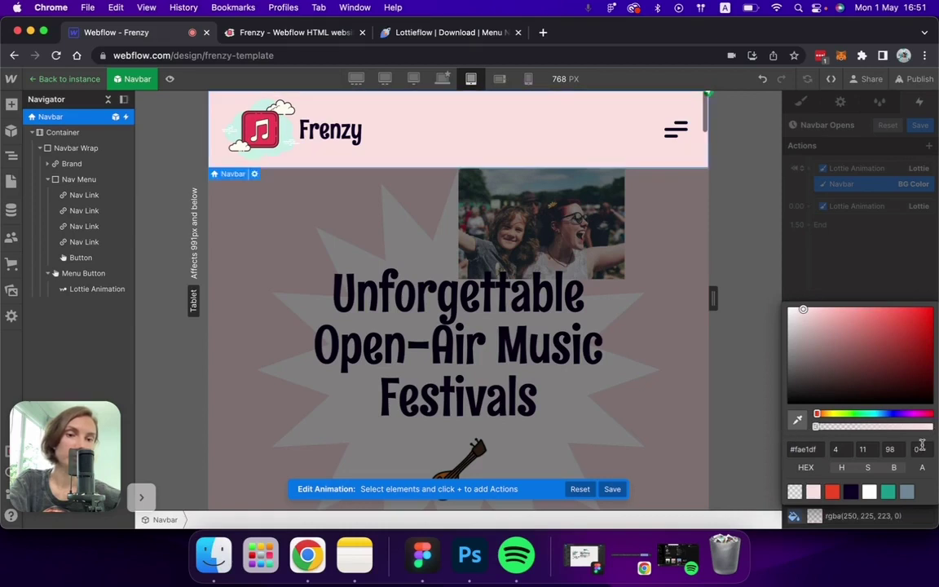
click(869, 183)
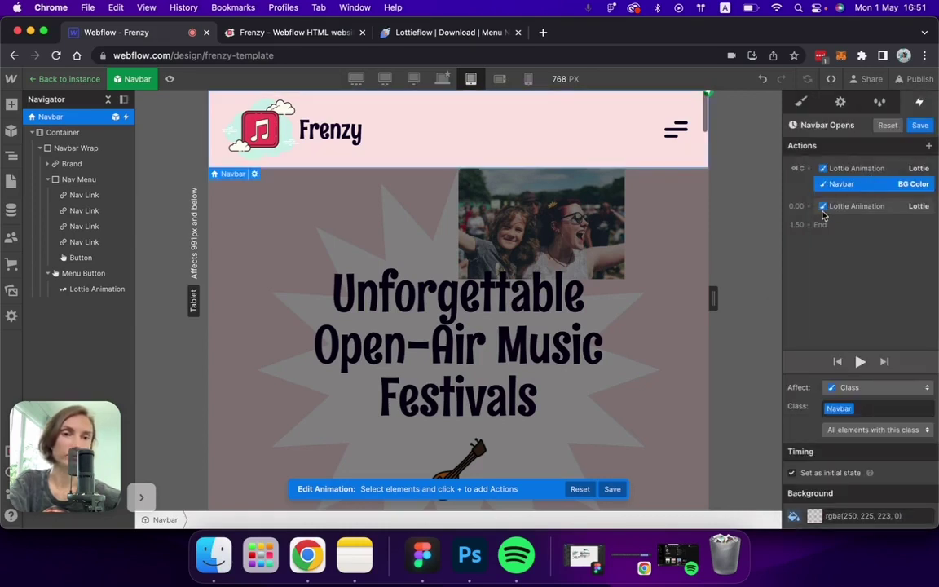
Add a Pinkish BG Color action for the Navbar class at 0.00 s, with 0.2 s duration and Out Quad easing, and save the animation.
click(810, 206)
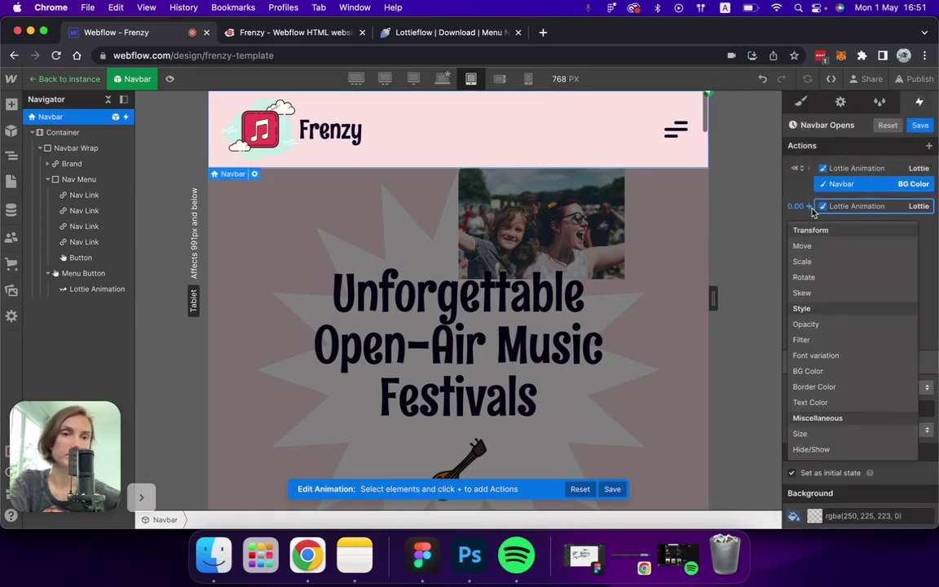
click(808, 371)
click(814, 517)
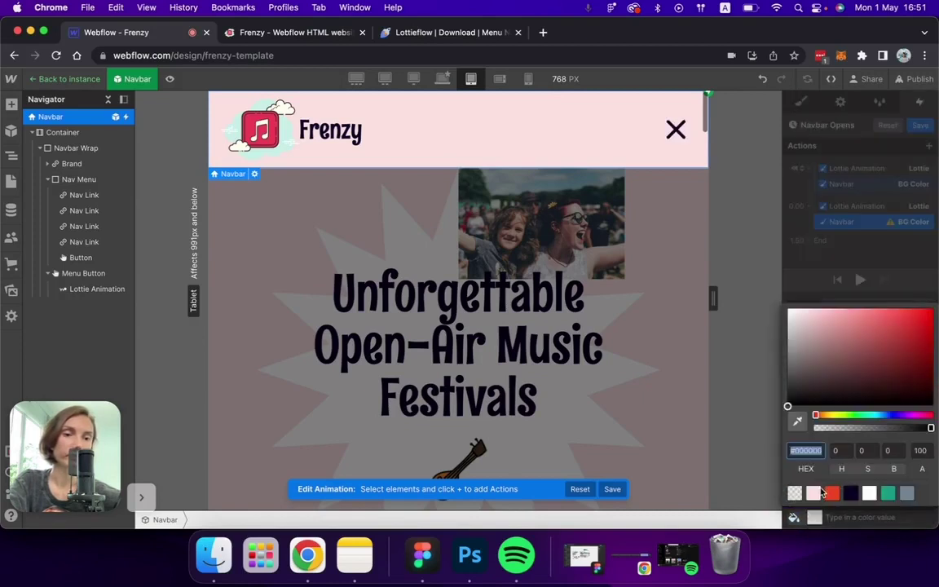
click(814, 493)
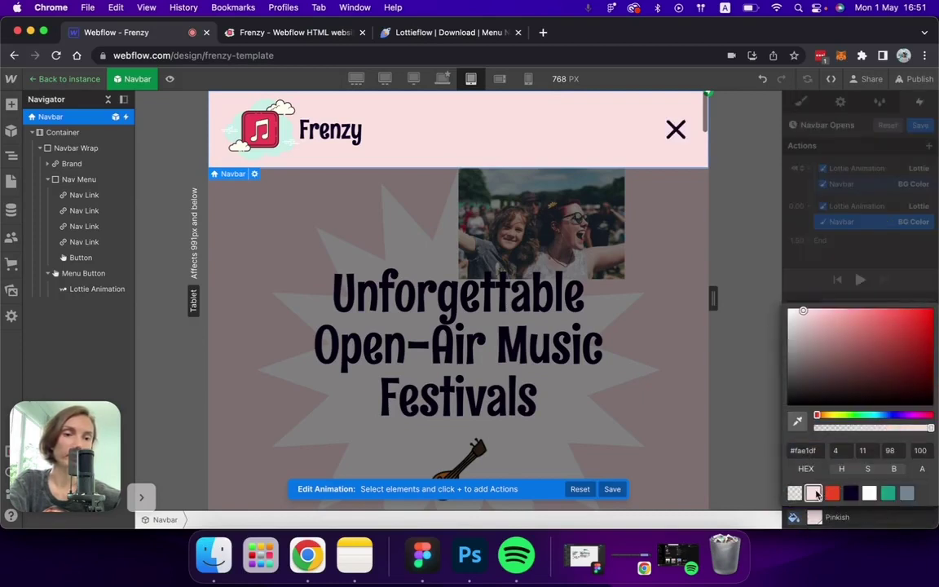
click(880, 222)
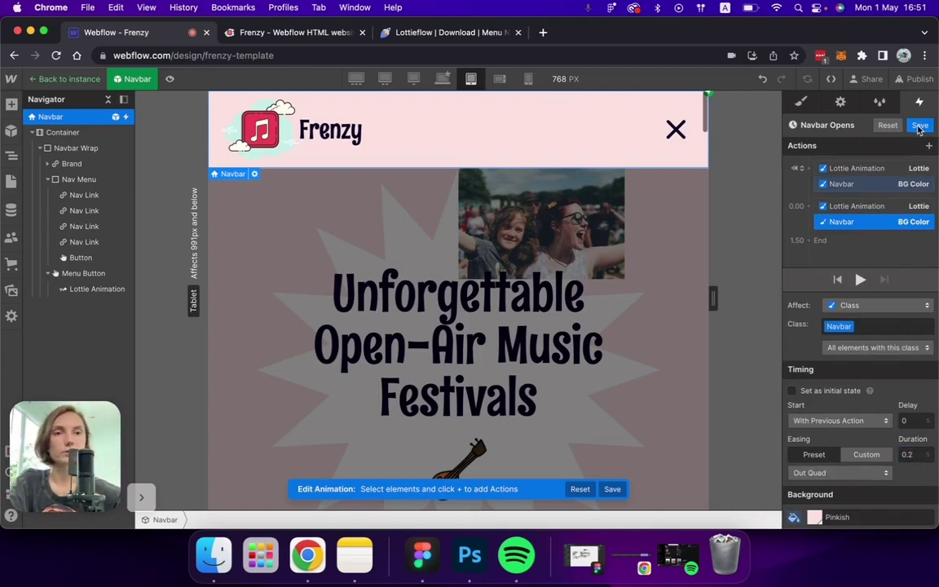
click(919, 126)
Add a BG Color action alongside the first Lottie action in the Navbar Closes animation.
scroll(931, 378, down, 2)
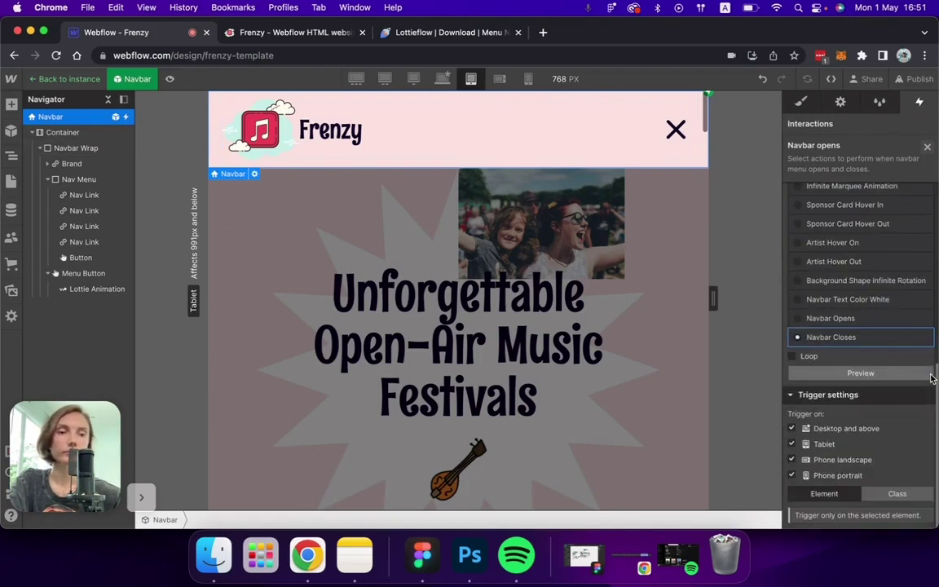
click(910, 338)
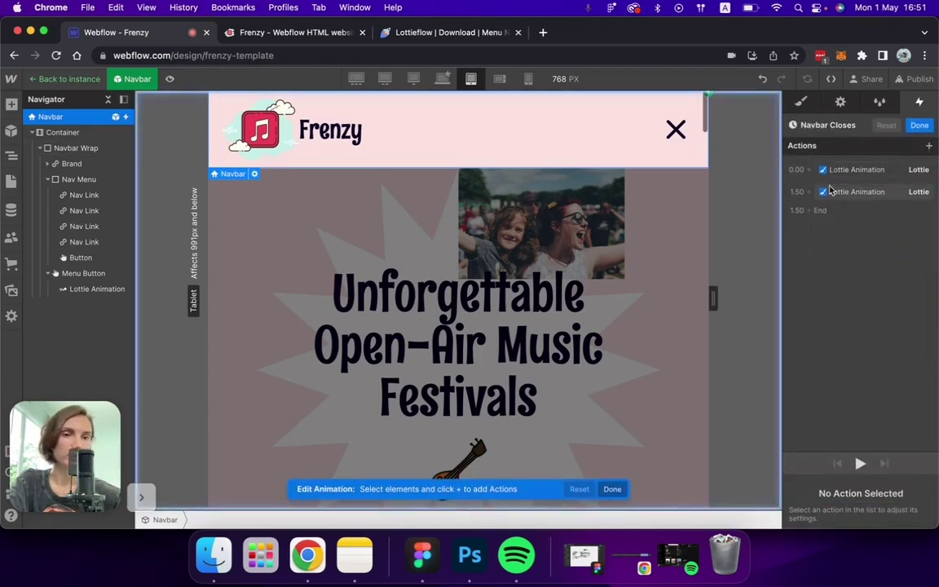
click(862, 171)
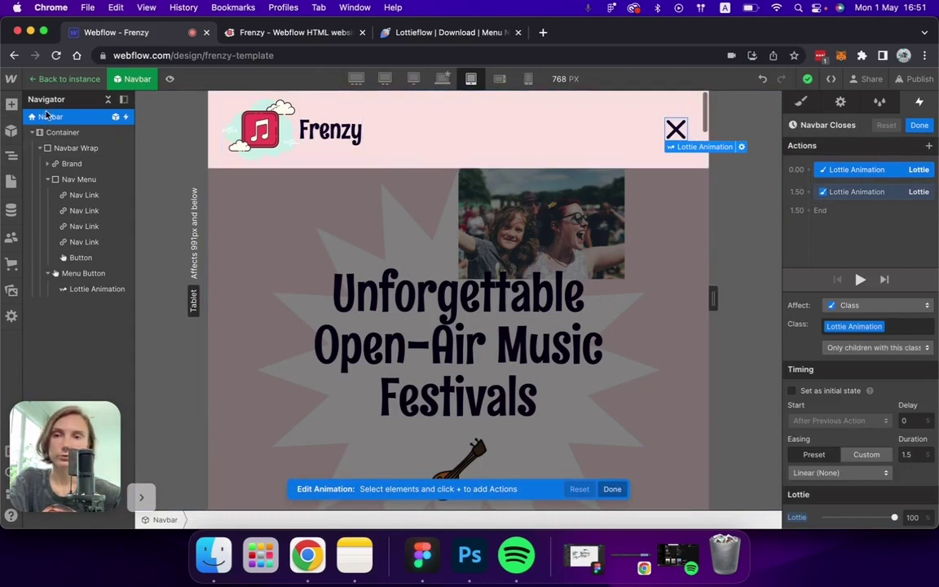
drag(847, 193, 816, 184)
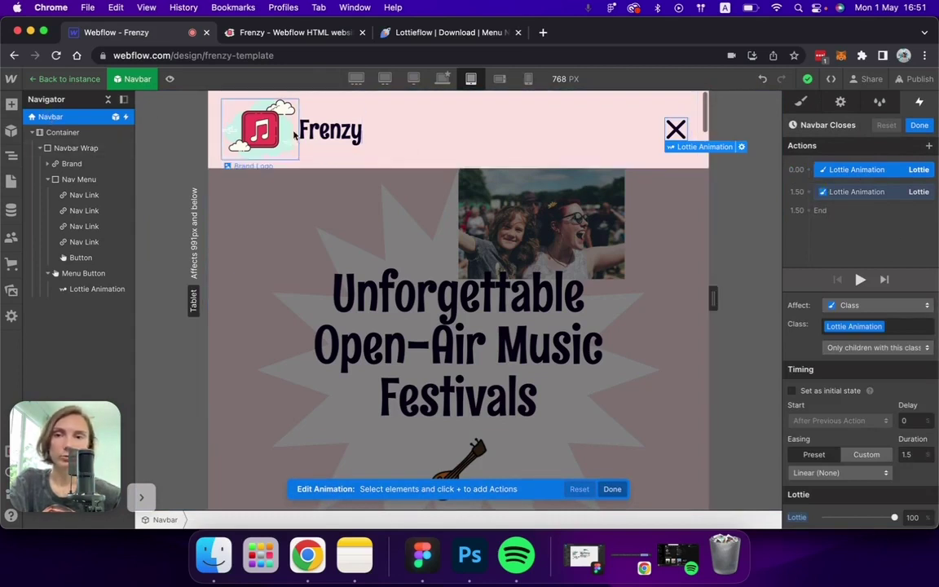
click(808, 171)
click(808, 334)
Change the new BG Color action's target class from Brand Logo to Navbar.
click(849, 184)
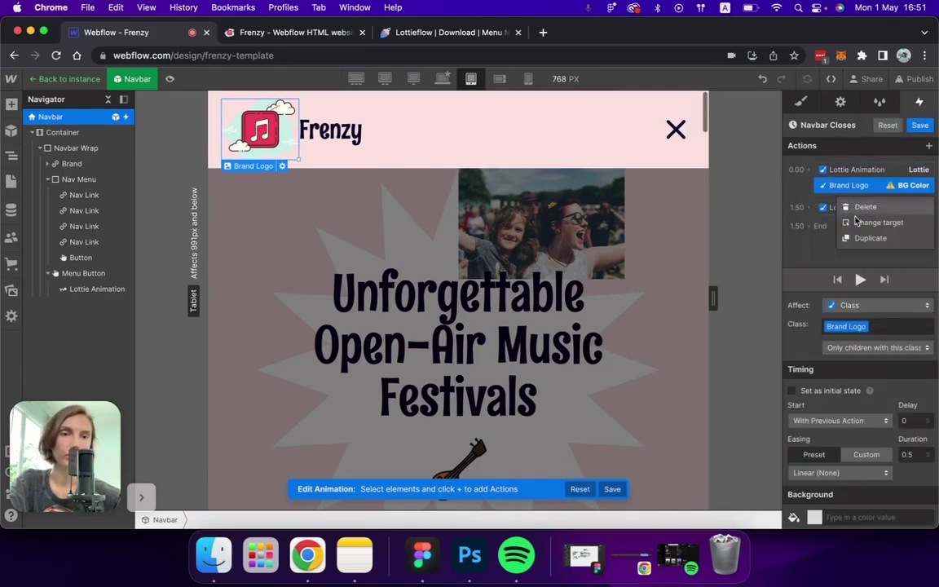
click(849, 220)
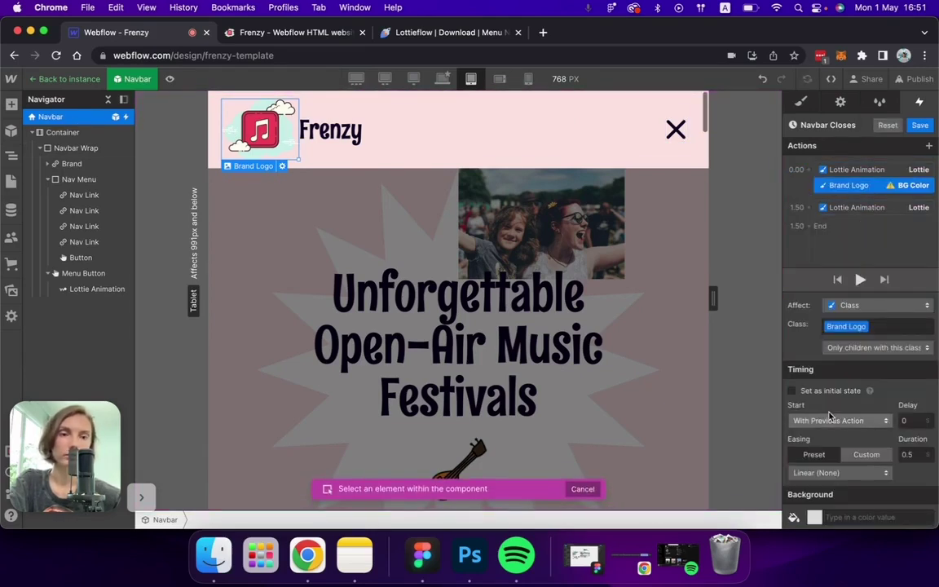
click(880, 324)
text(navba)
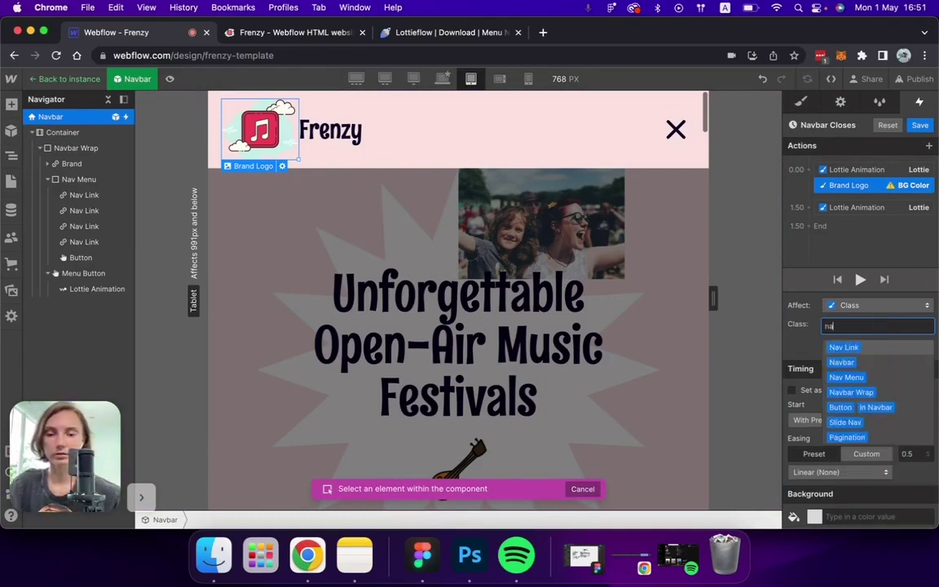
click(867, 348)
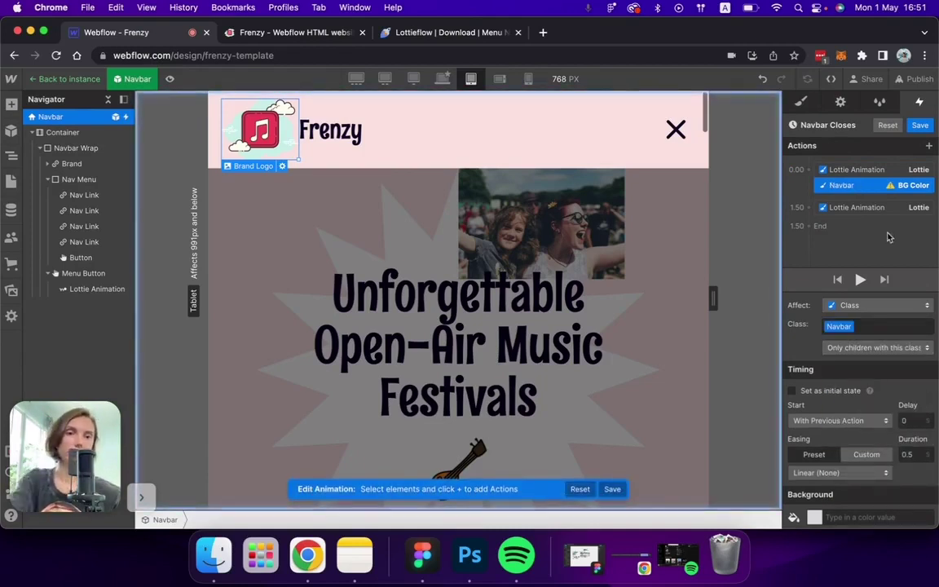
Set the Navbar BG Color action in Navbar Closes to rgba(250, 225, 223, 0) and save the animation.
click(815, 517)
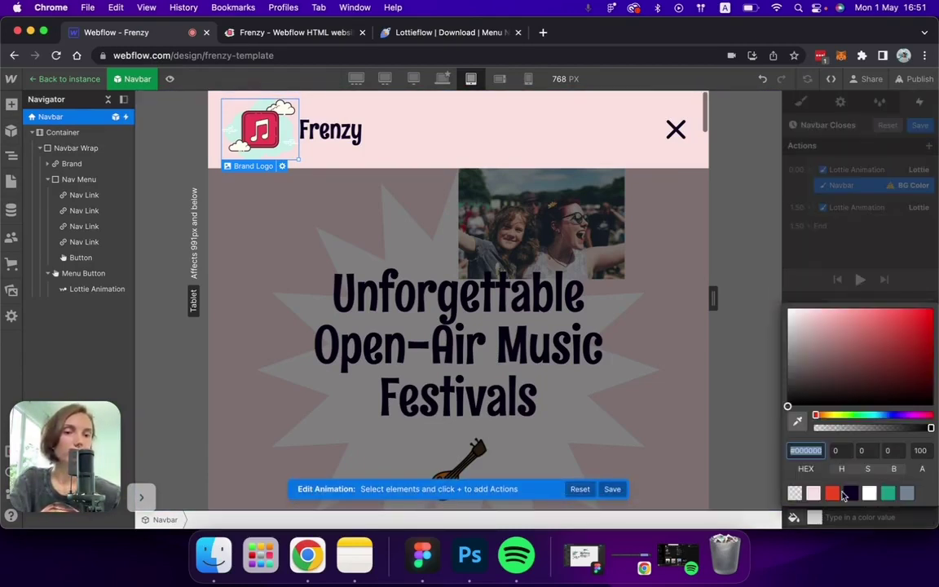
click(813, 493)
click(930, 429)
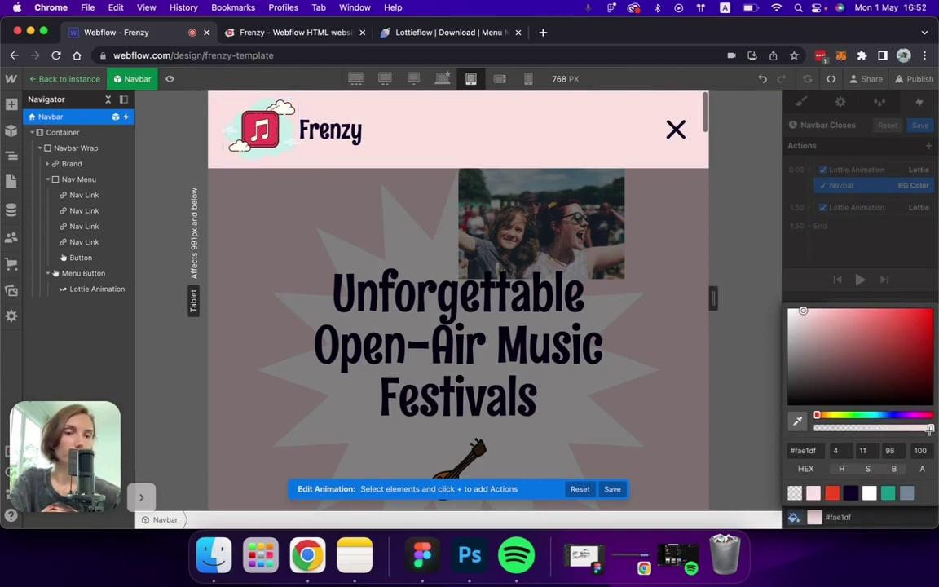
click(866, 188)
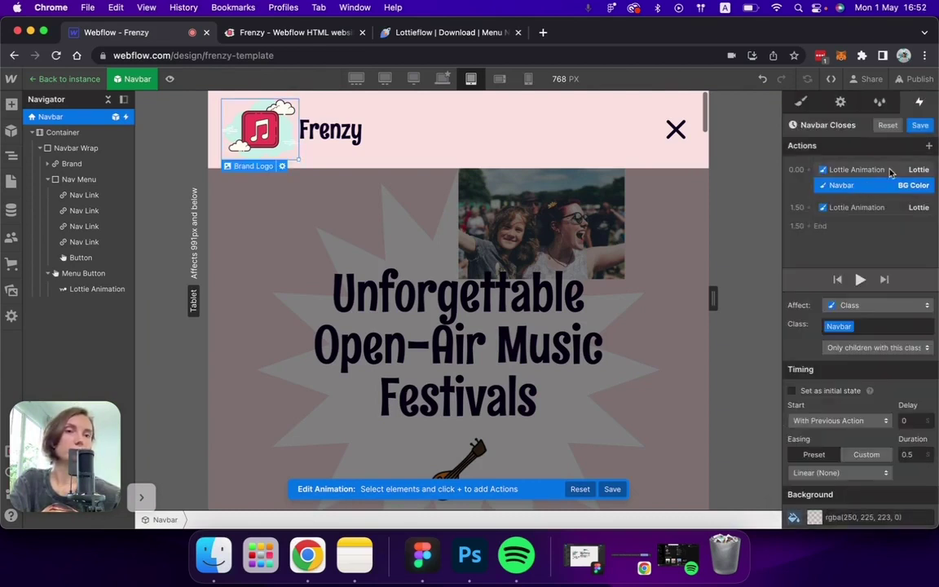
click(920, 126)
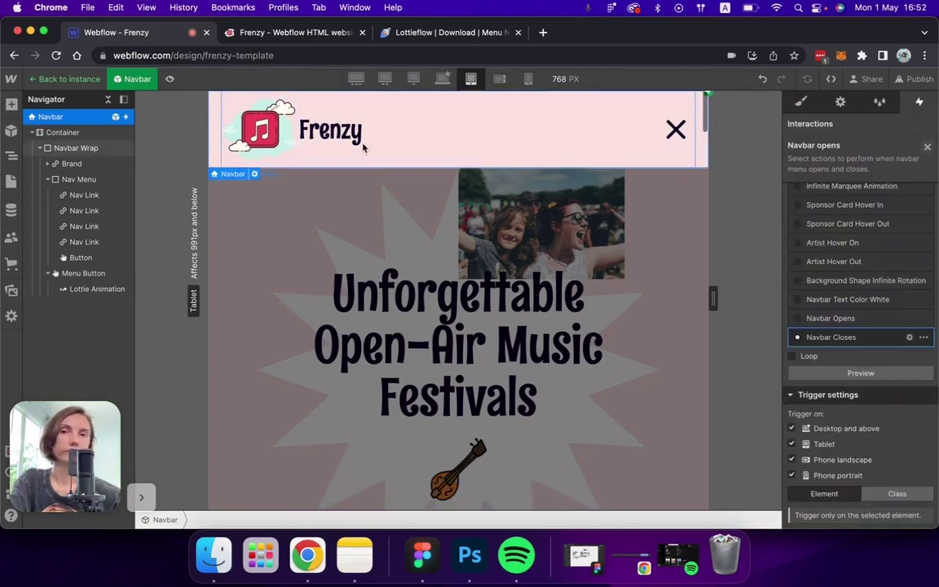
Preview the Home page at the tablet breakpoint, testing the navbar menu toggle and examining the festival cards' layout.
click(94, 79)
click(94, 79)
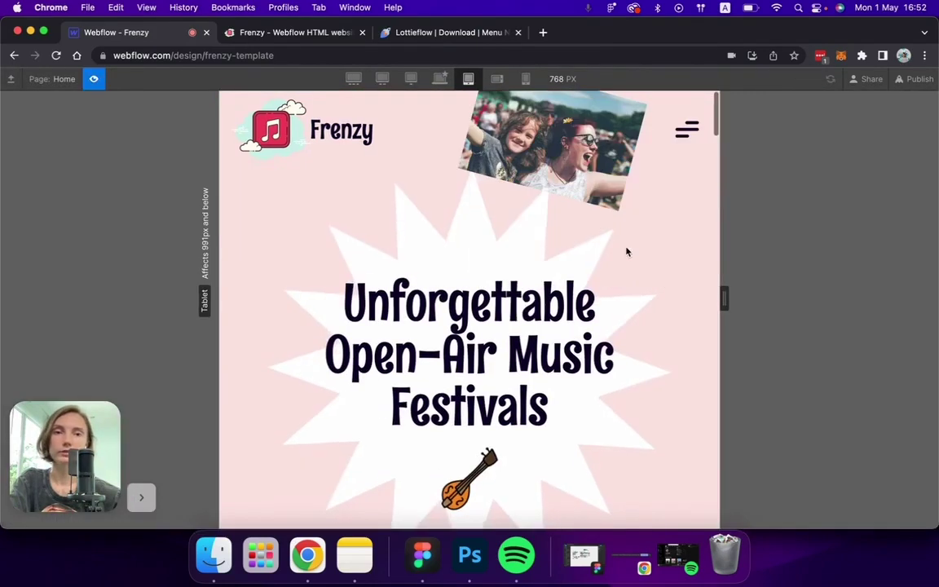
click(687, 131)
click(687, 130)
scroll(591, 308, down, 15)
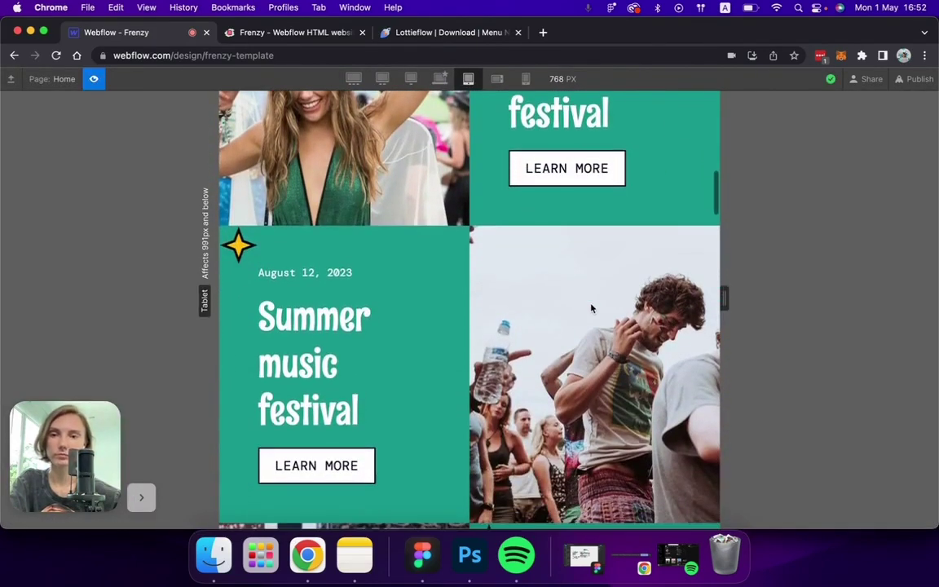
scroll(591, 308, up, 5)
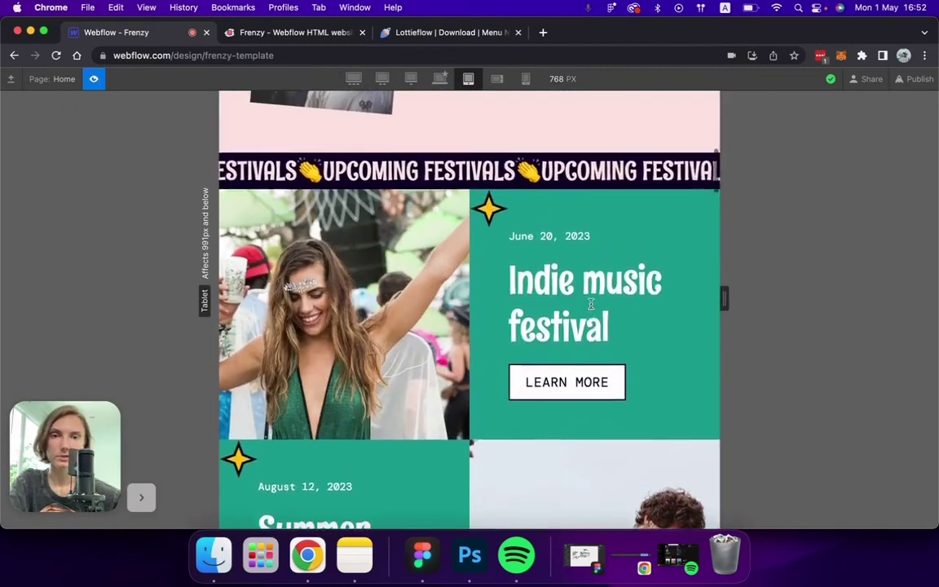
scroll(565, 409, down, 6)
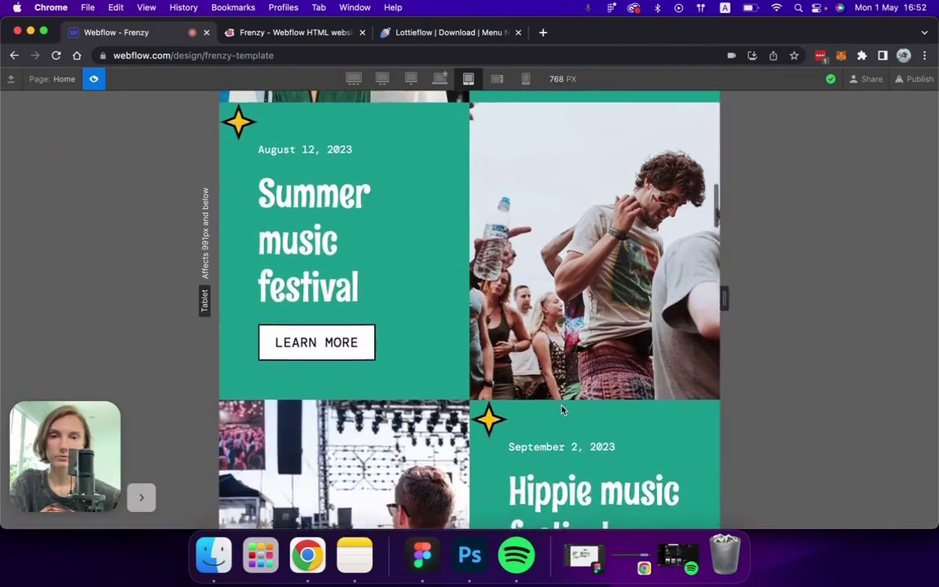
scroll(563, 410, up, 5)
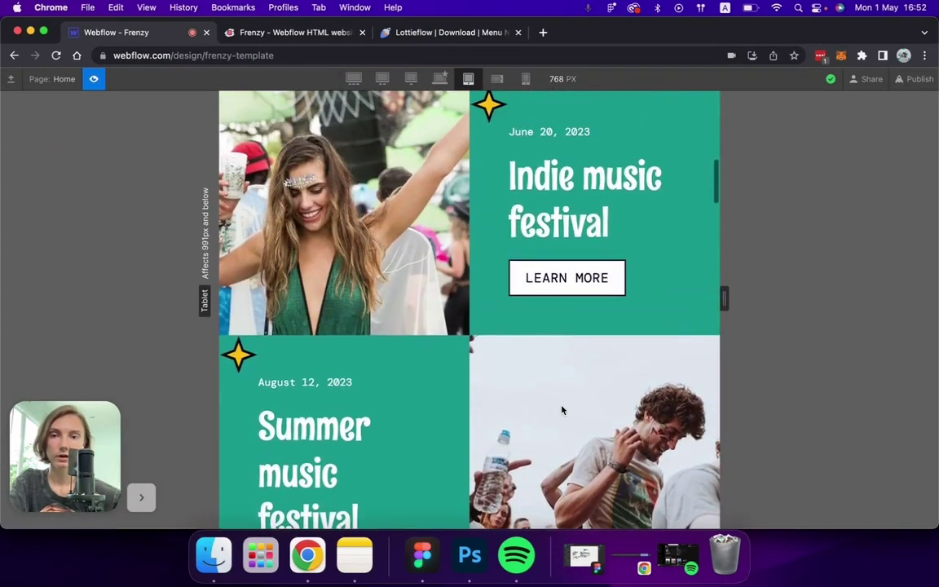
click(94, 79)
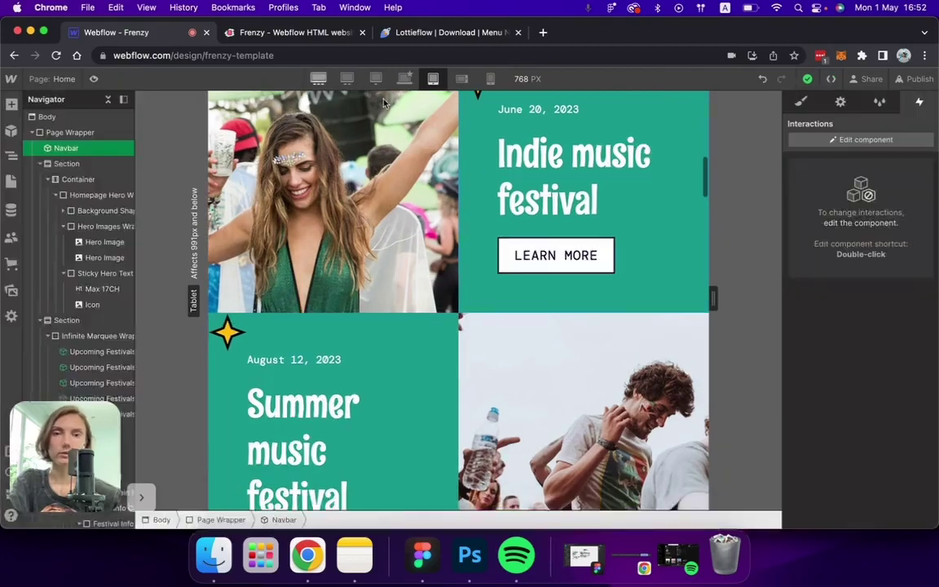
Set the All H2 Headings font size to 48 px at the tablet breakpoint, starting from the Indie music festival heading.
click(525, 159)
click(802, 101)
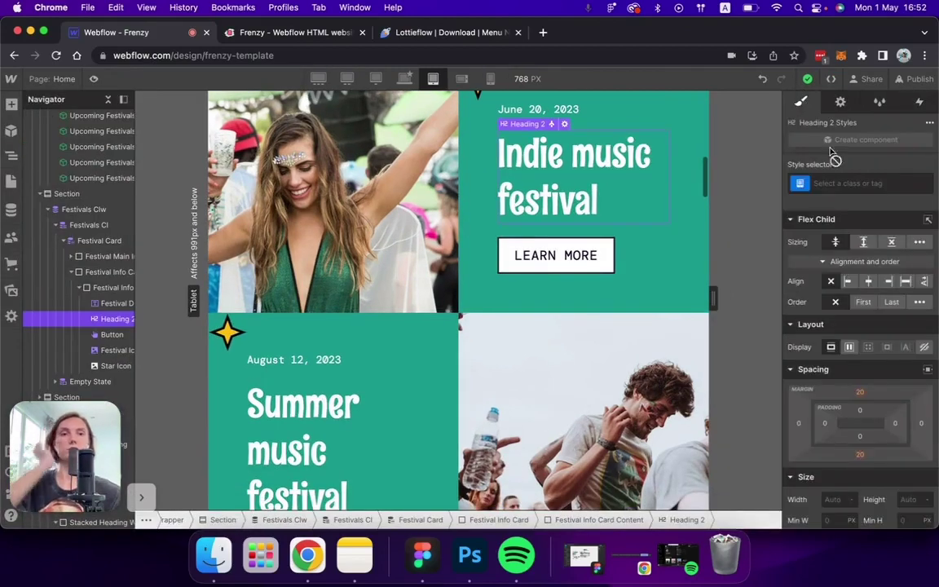
click(838, 182)
click(822, 259)
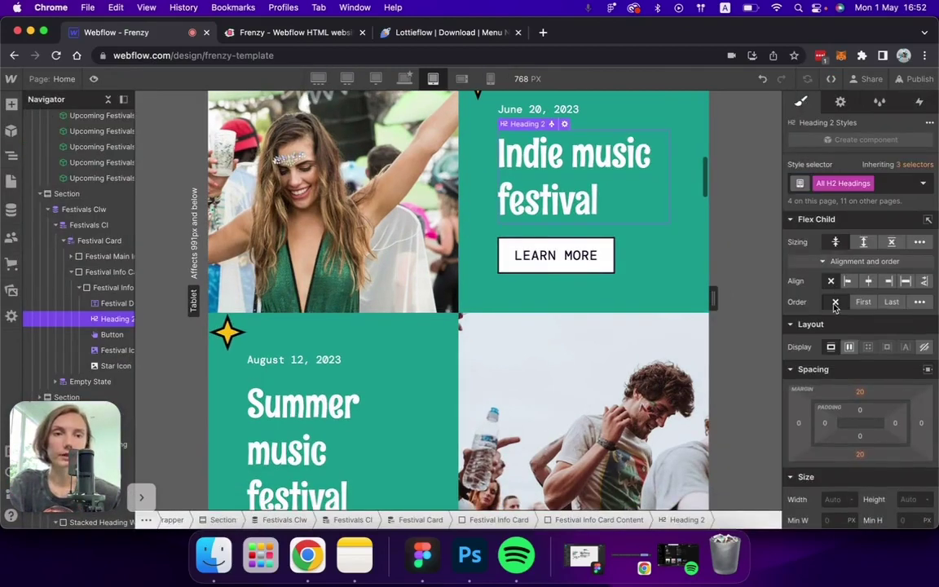
scroll(834, 308, down, 5)
scroll(834, 308, up, 2)
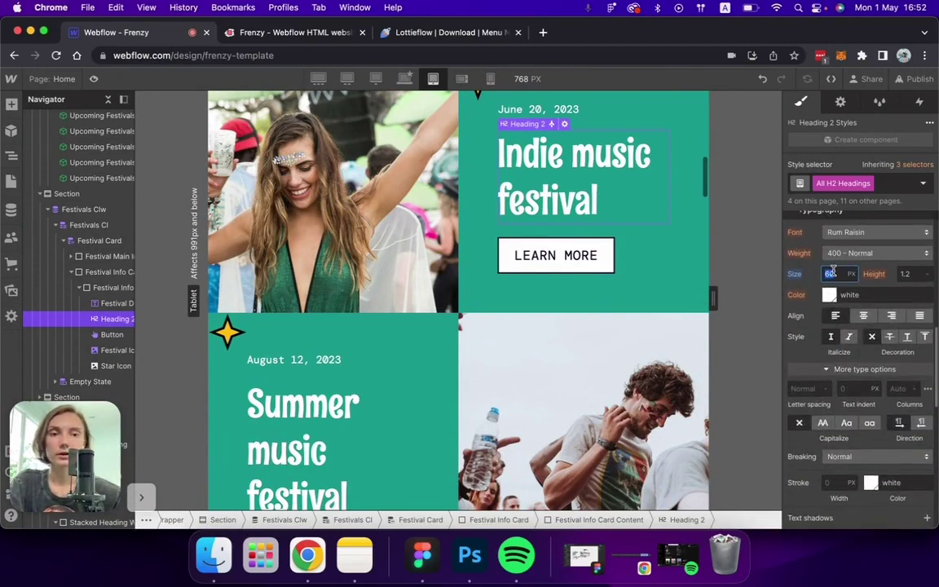
text(48)
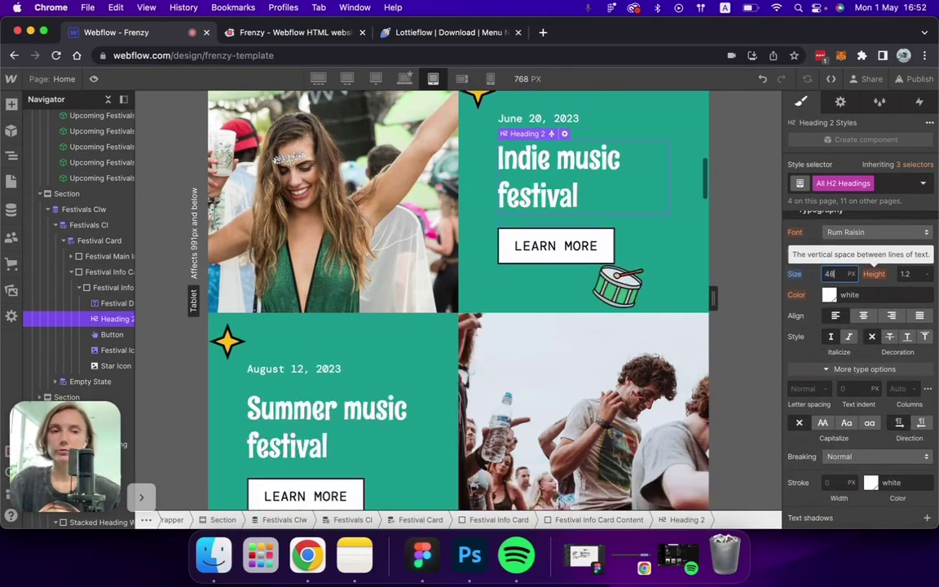
scroll(632, 210, down, 5)
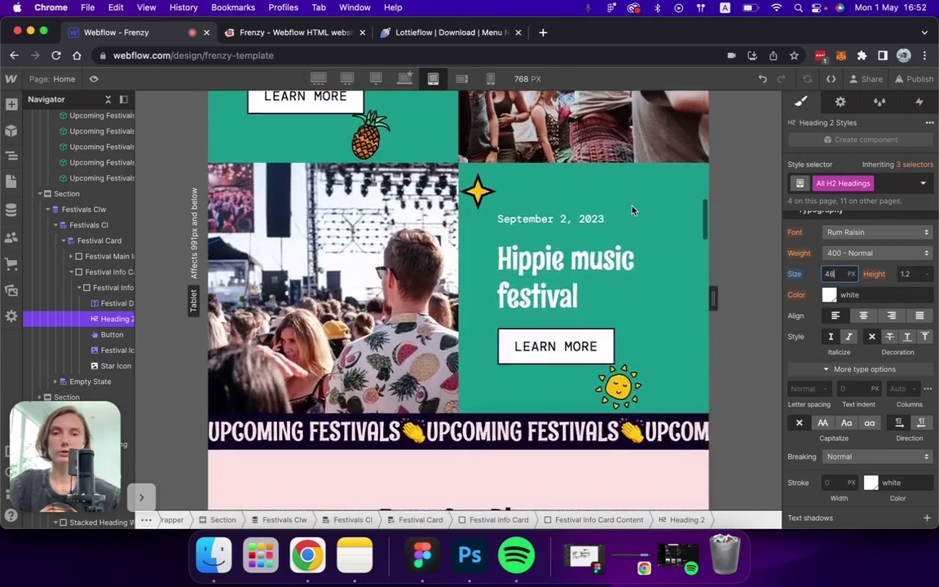
Reset the hero heading's tablet font size override and replace its Max 17CH class with the All H1 Headings tag.
scroll(632, 210, up, 12)
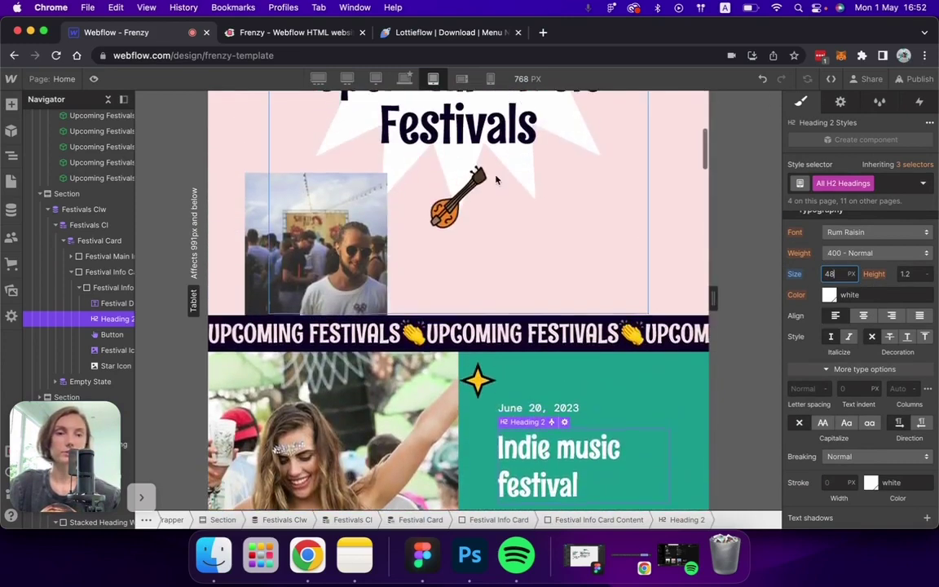
click(485, 195)
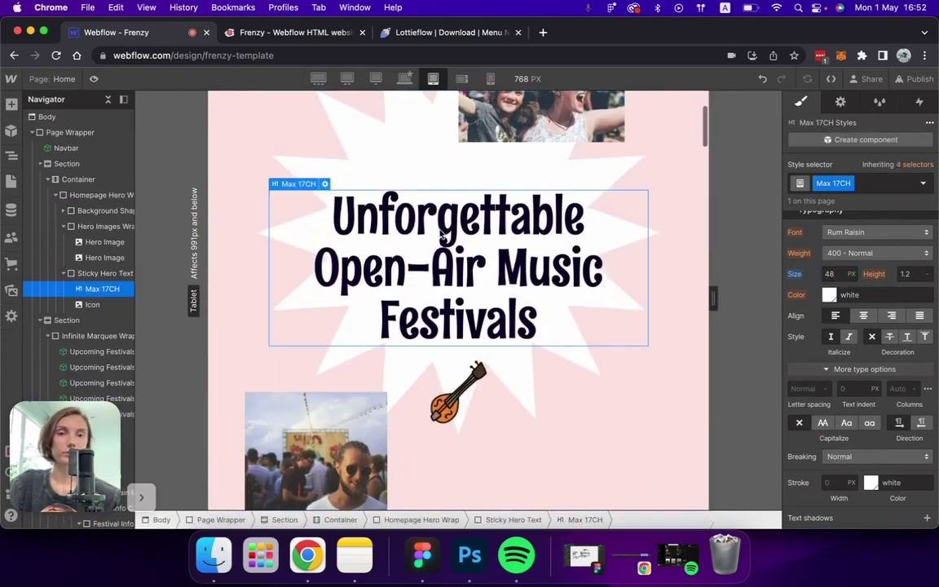
click(910, 166)
click(911, 167)
click(911, 166)
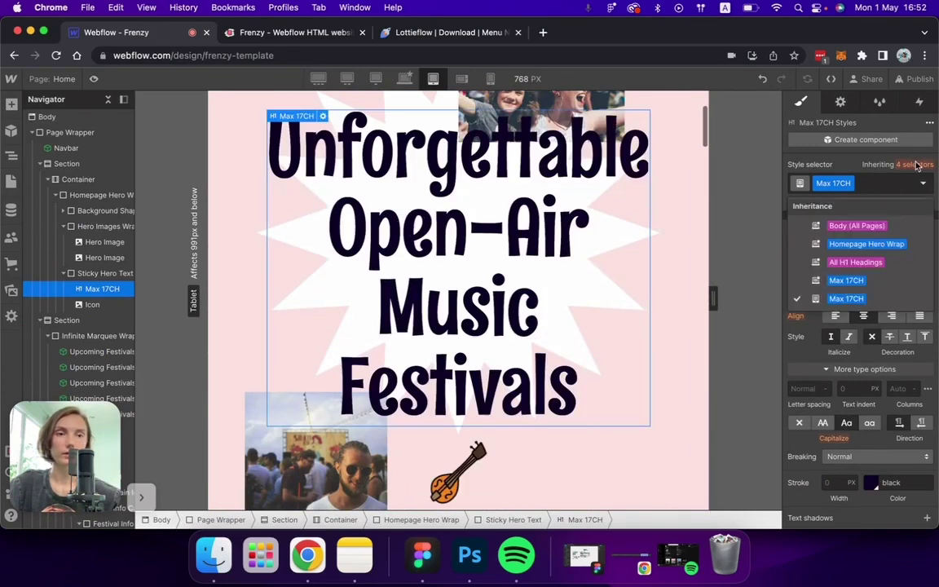
click(855, 262)
click(831, 258)
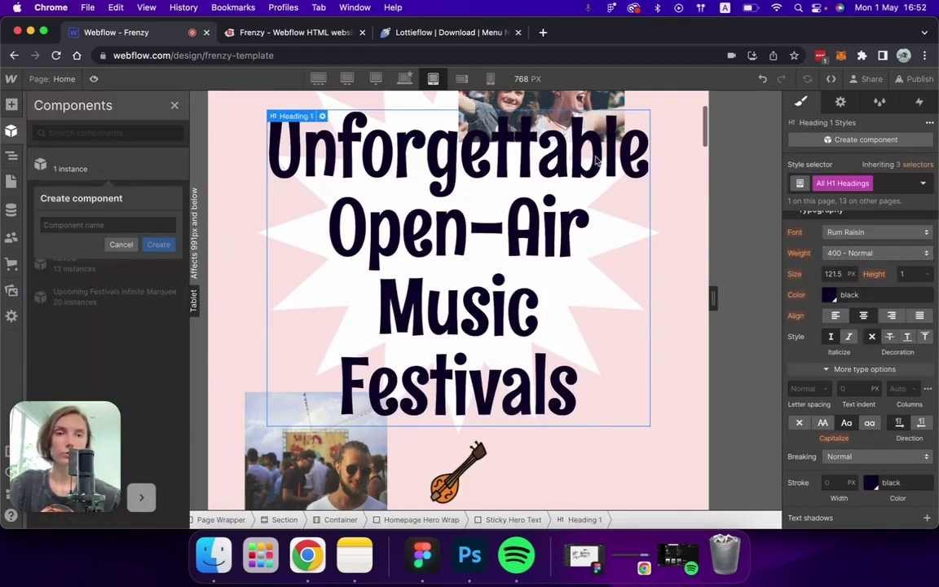
click(121, 245)
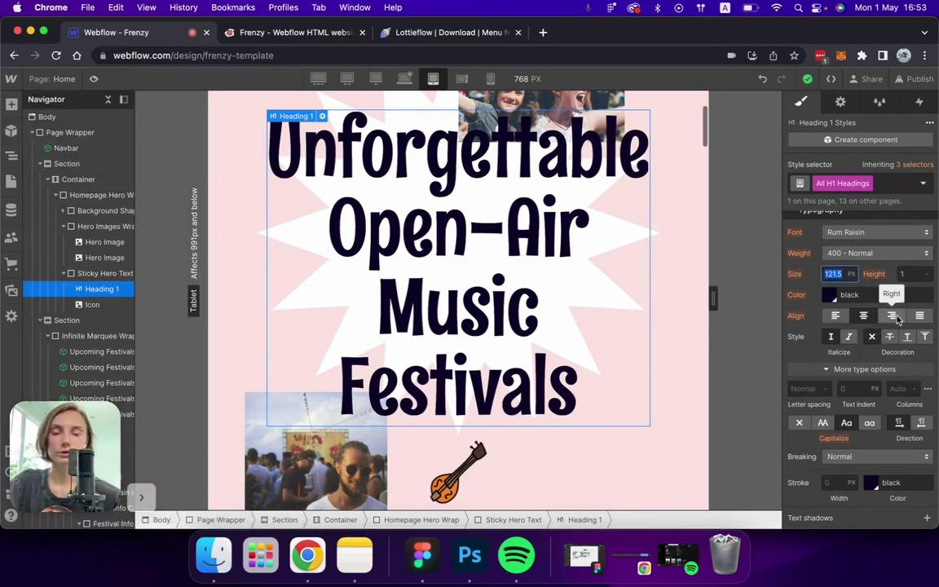
Open the Type Scale calculator in a new browser tab, choose the 1.333 – Perfect Fourth scale, and copy the 67.34 px size.
click(542, 33)
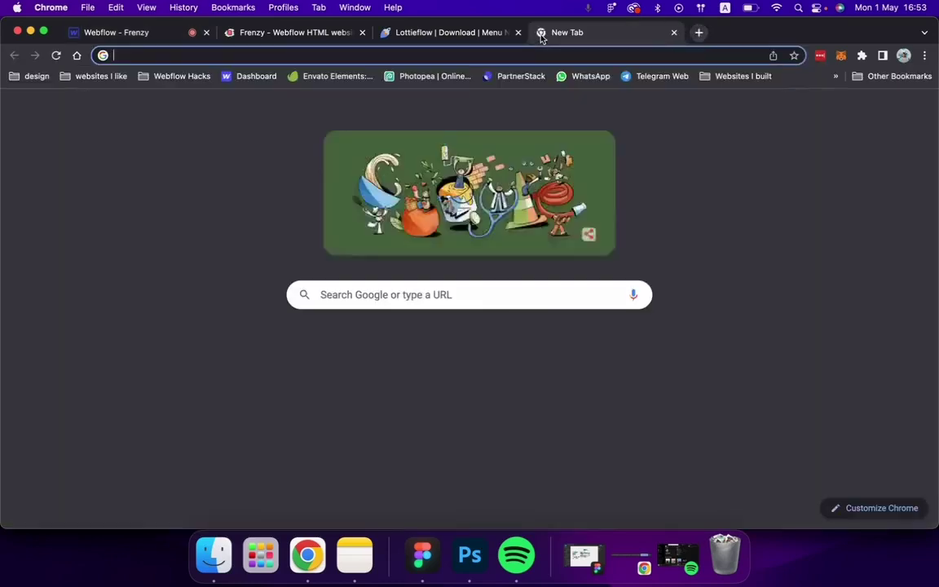
text(type)
key(Return)
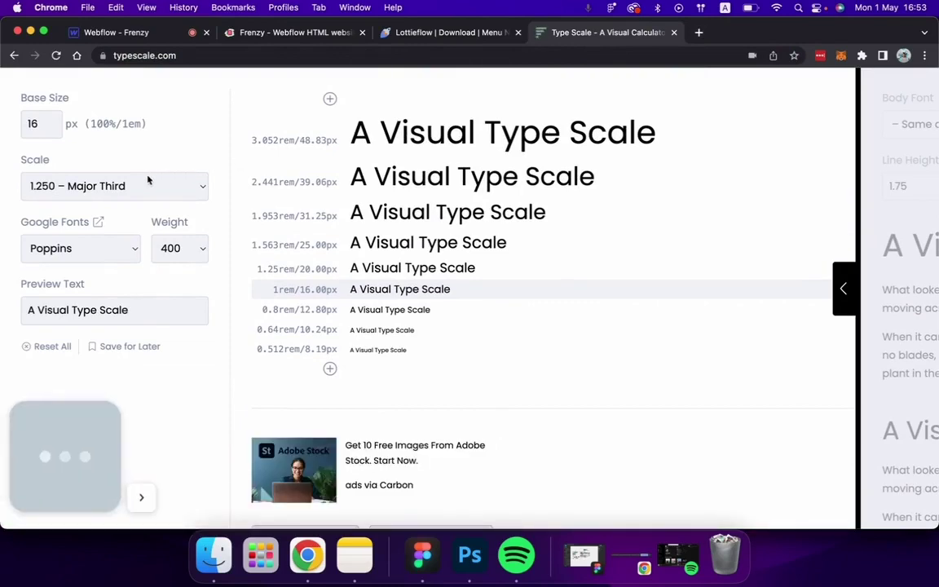
click(147, 184)
click(114, 201)
drag(299, 153, 325, 154)
key(super+c)
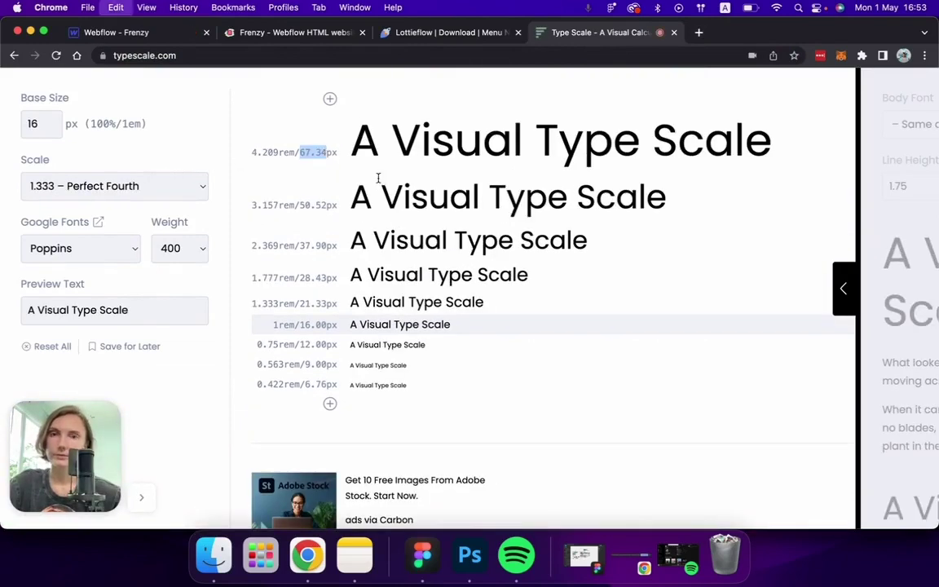
Return to the Webflow project and set the All H1 Headings tablet font size to 67.34 px.
click(149, 33)
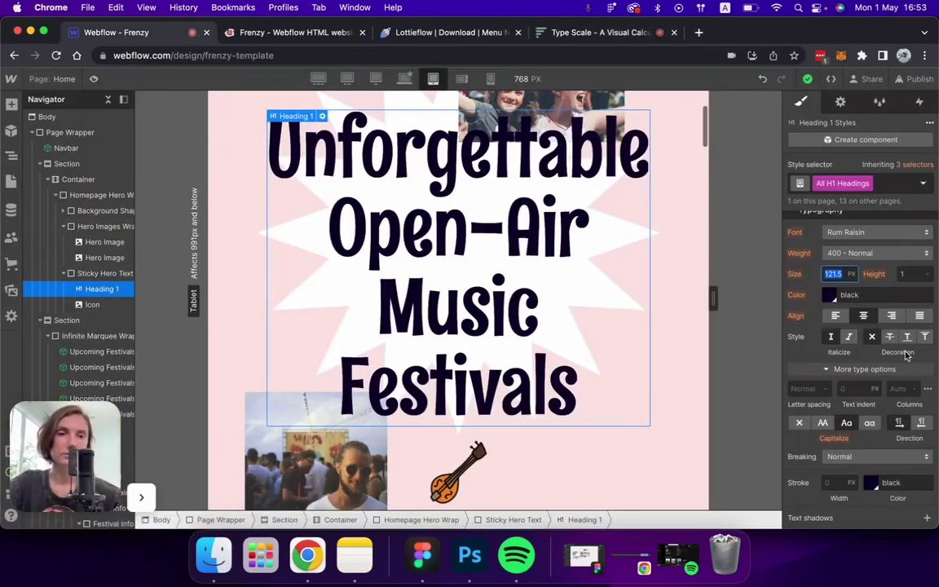
key(Return)
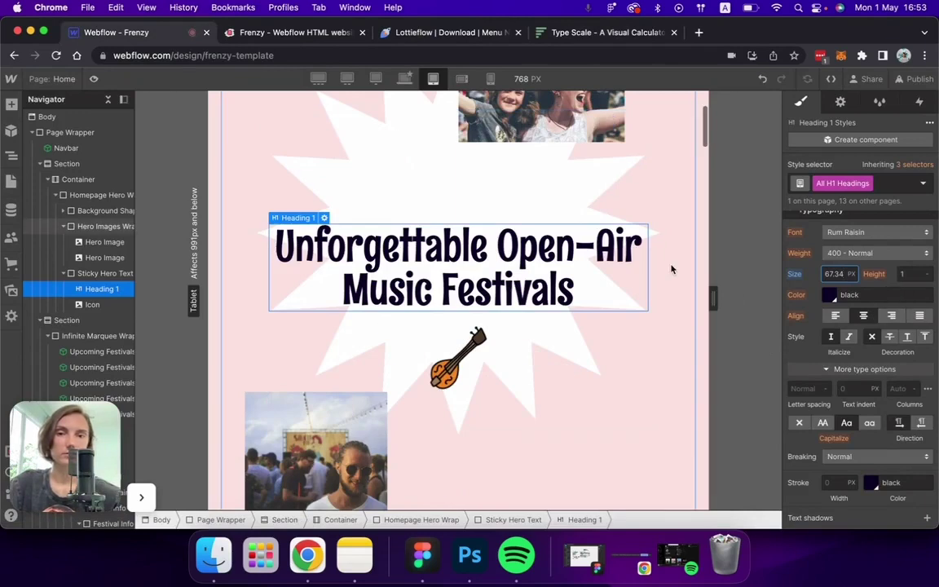
scroll(671, 269, down, 5)
Reapply the existing Max 17CH class to the hero heading.
click(561, 356)
scroll(467, 244, up, 10)
click(454, 301)
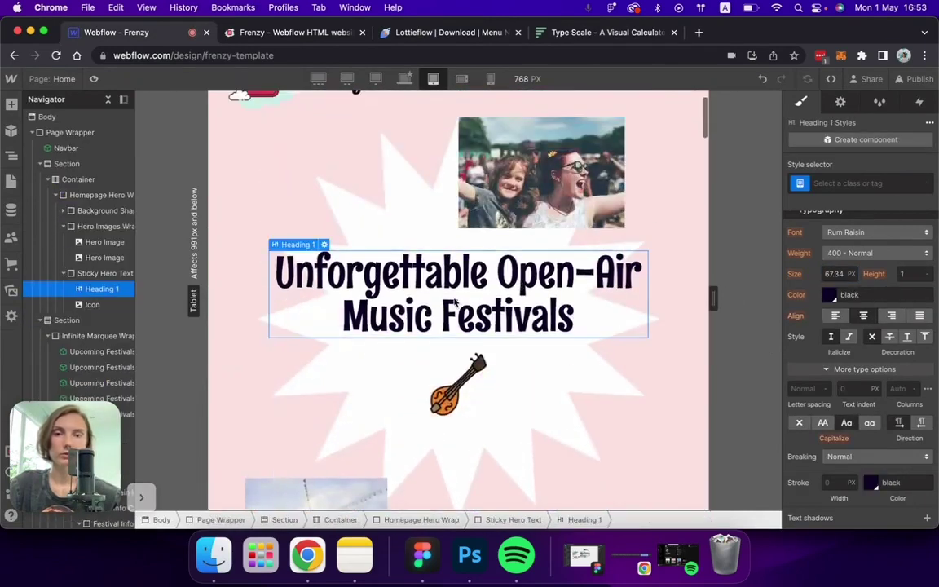
click(849, 185)
text(max 17)
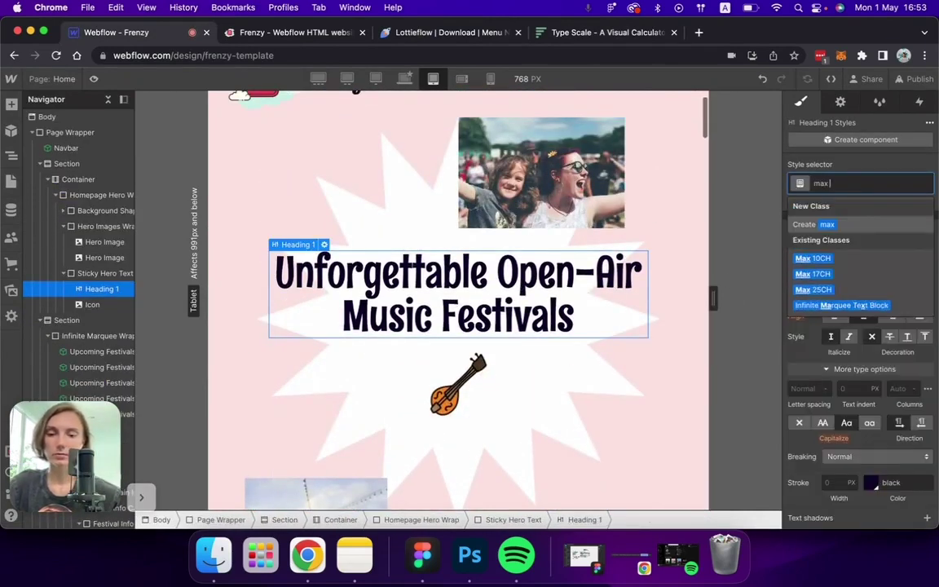
click(812, 258)
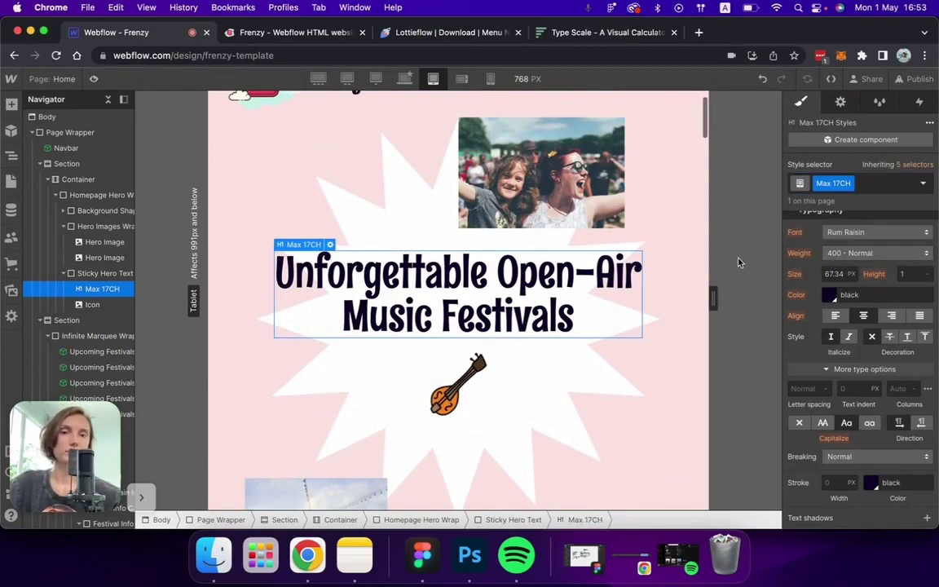
Copy the 50.52 px size from Type Scale and apply it as the All H2 Headings tablet font size in Webflow.
scroll(572, 367, down, 10)
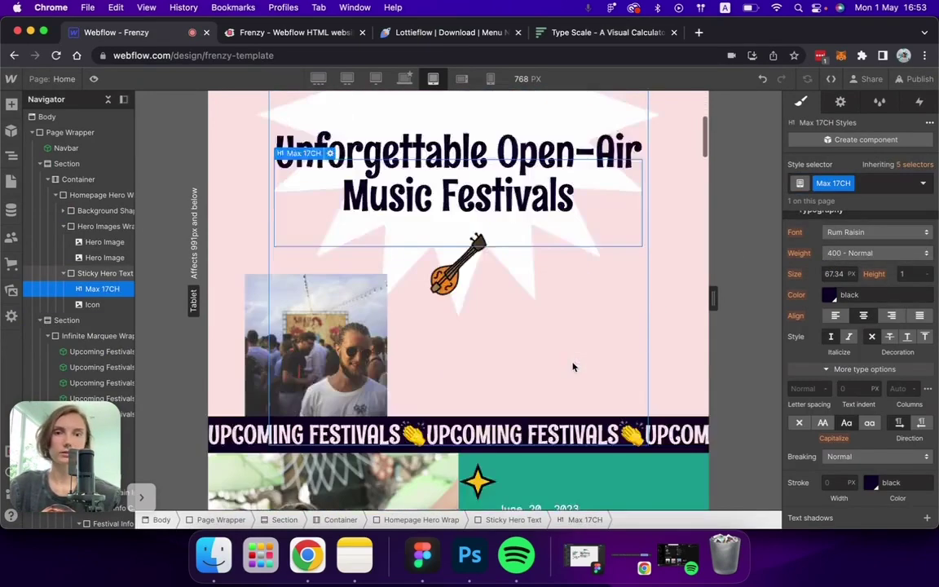
click(499, 277)
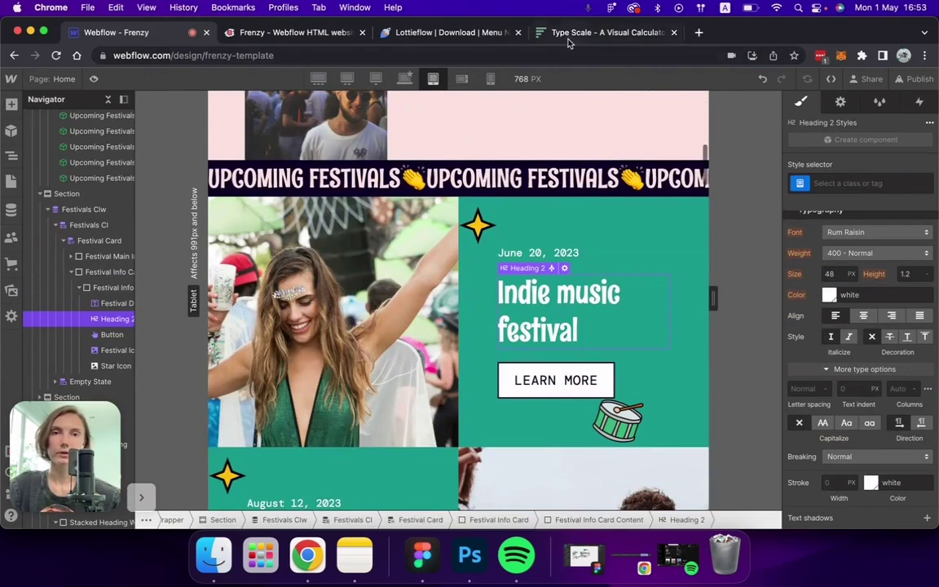
click(587, 33)
drag(301, 204, 331, 204)
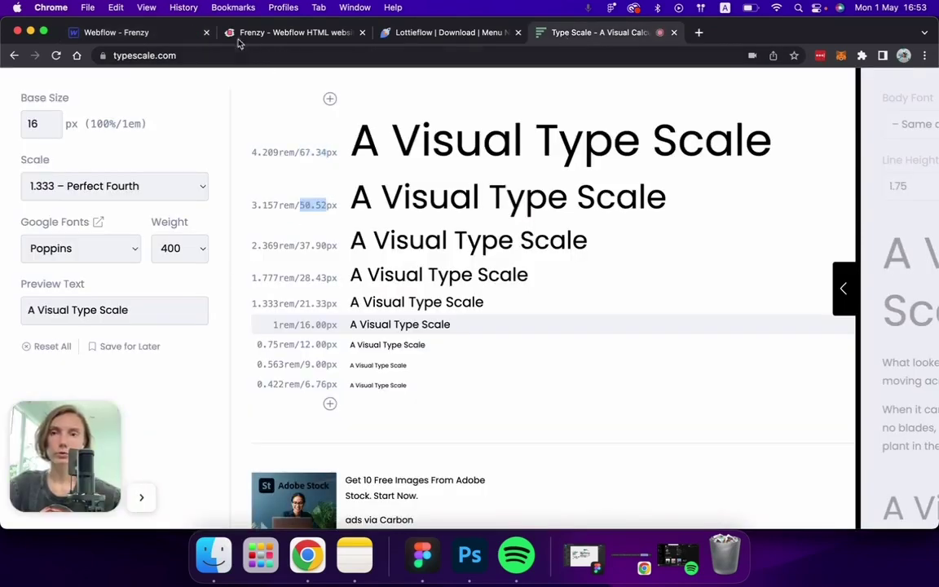
click(138, 33)
click(843, 184)
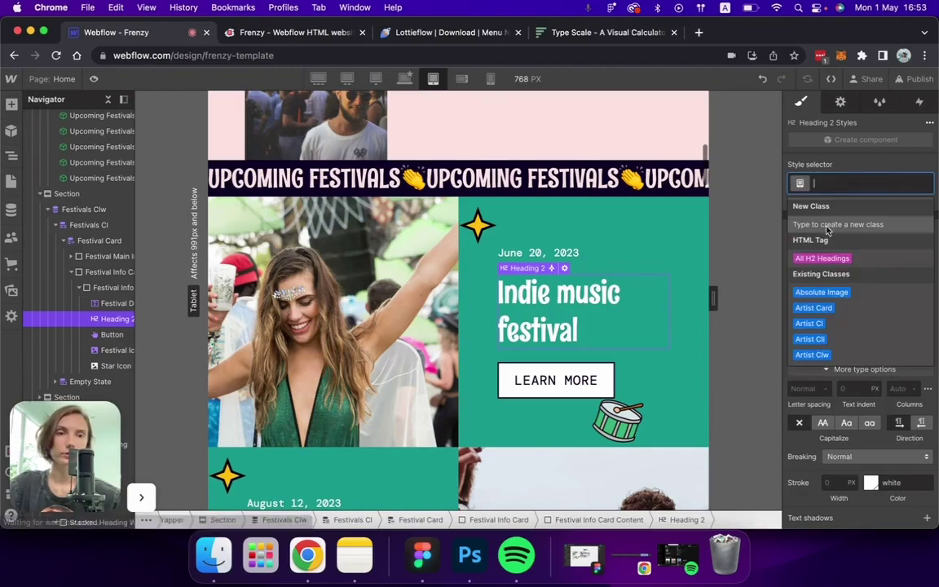
click(823, 257)
key(super+v)
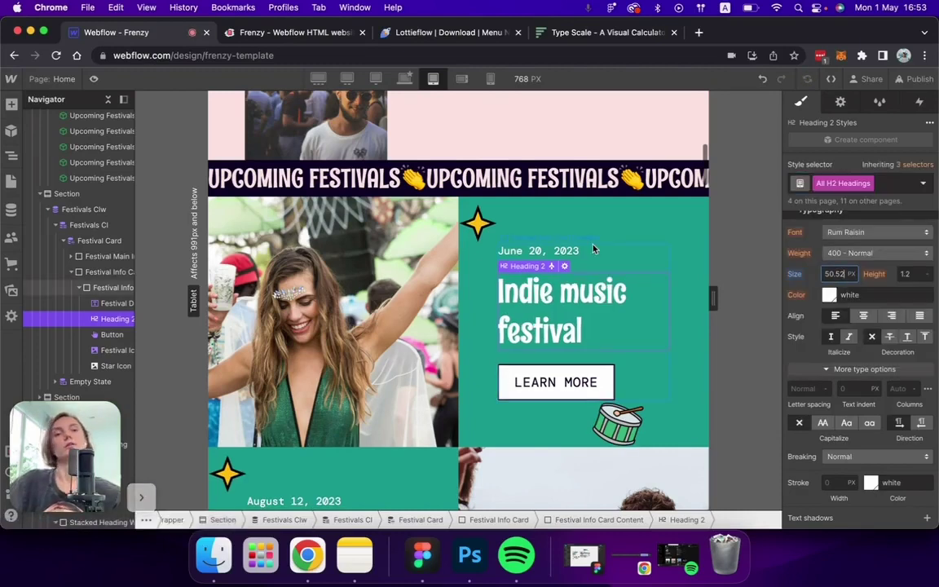
Open the Upcoming Festivals Infinite Marquee component above the festival cards for editing.
scroll(593, 248, down, 10)
scroll(592, 248, down, 5)
scroll(594, 248, down, 3)
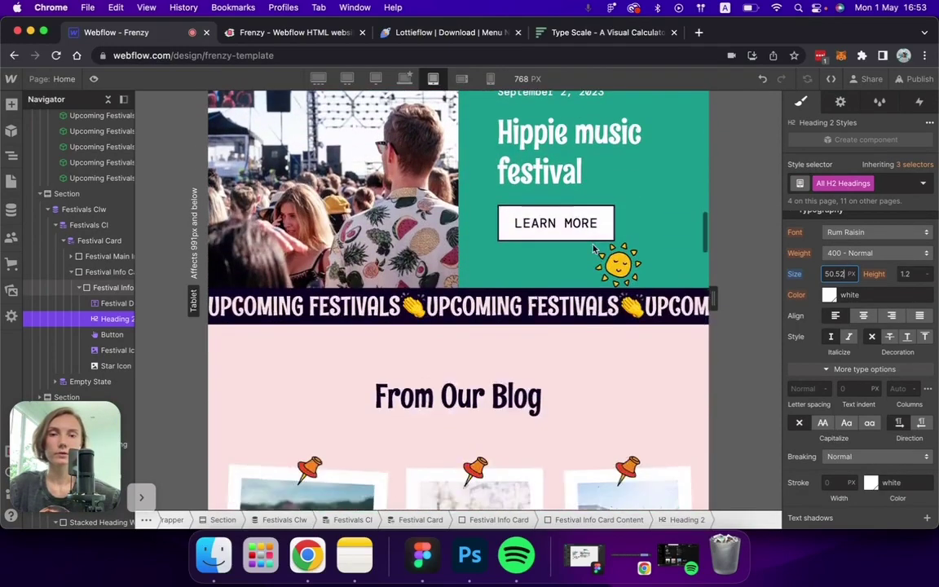
scroll(593, 248, up, 10)
click(563, 198)
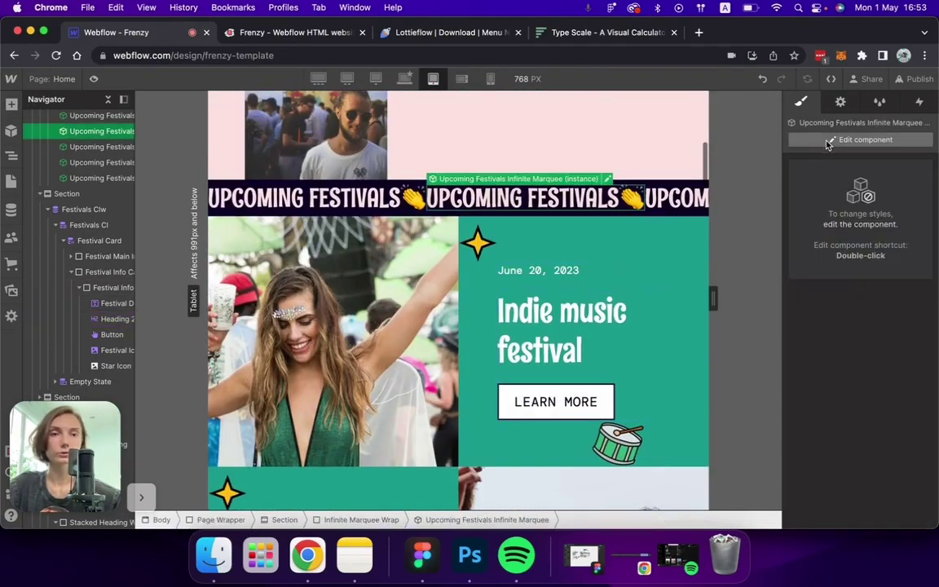
click(828, 142)
scroll(901, 335, down, 5)
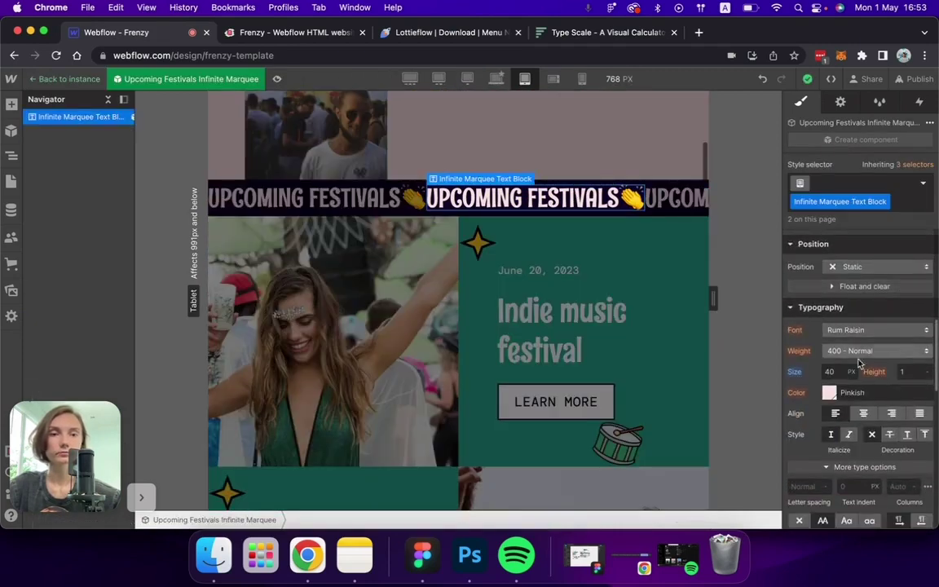
click(603, 31)
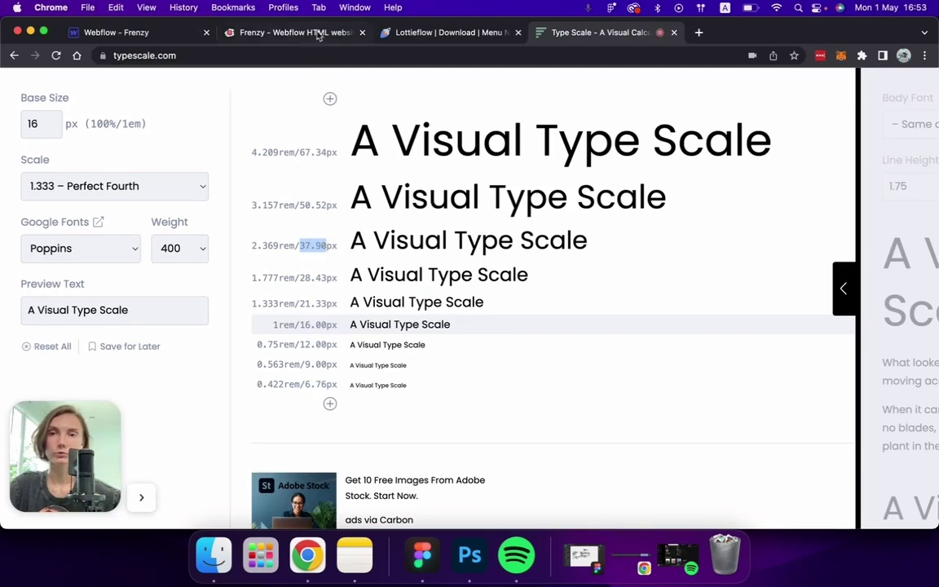
click(130, 33)
click(842, 372)
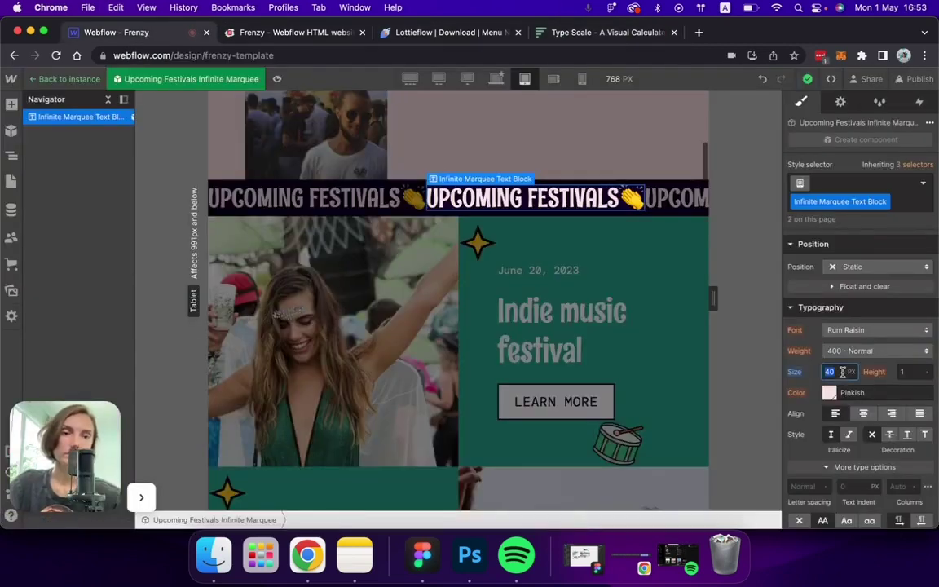
key(Return)
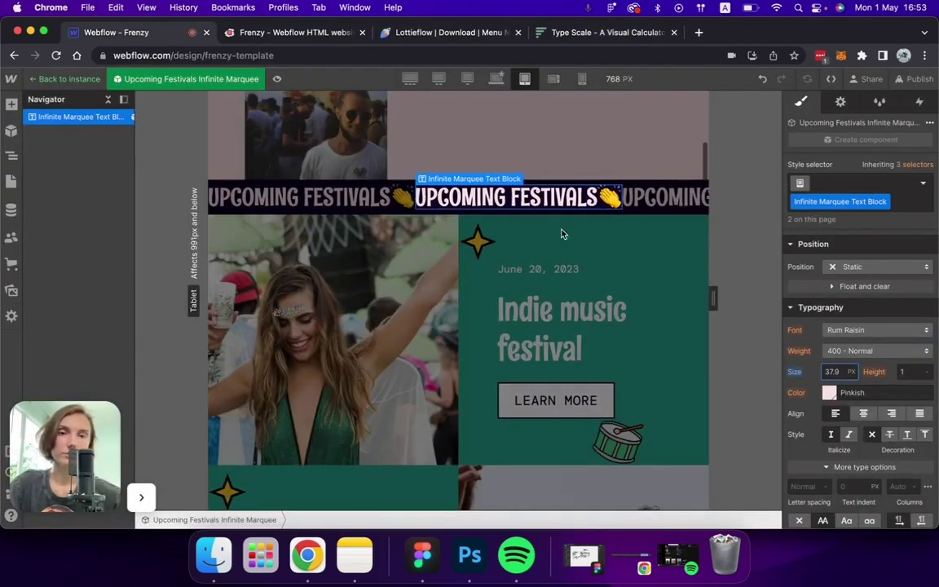
Leave the marquee component's editing mode and examine the tablet typography of the From Our Blog section heading.
click(86, 82)
scroll(339, 227, down, 3)
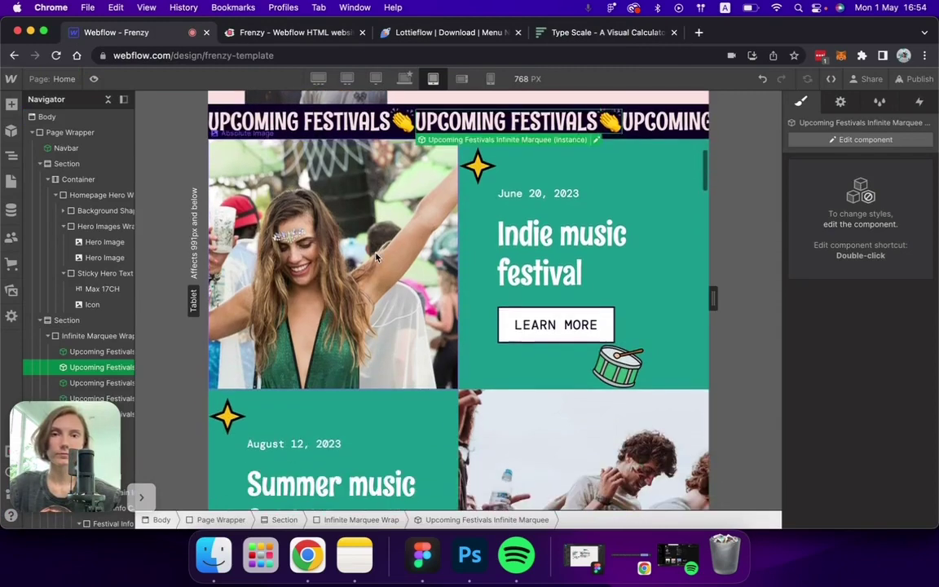
scroll(377, 258, down, 15)
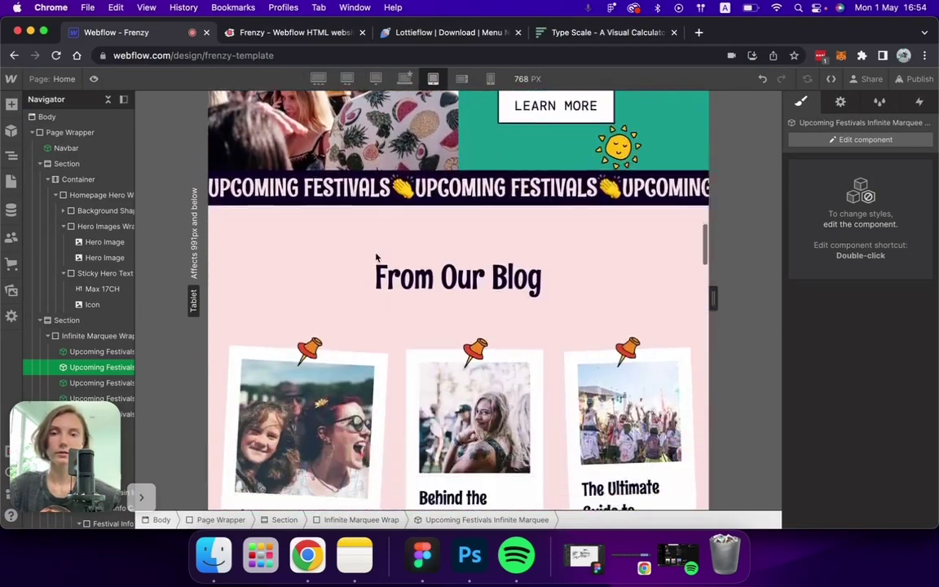
scroll(376, 258, down, 1)
click(383, 232)
click(397, 383)
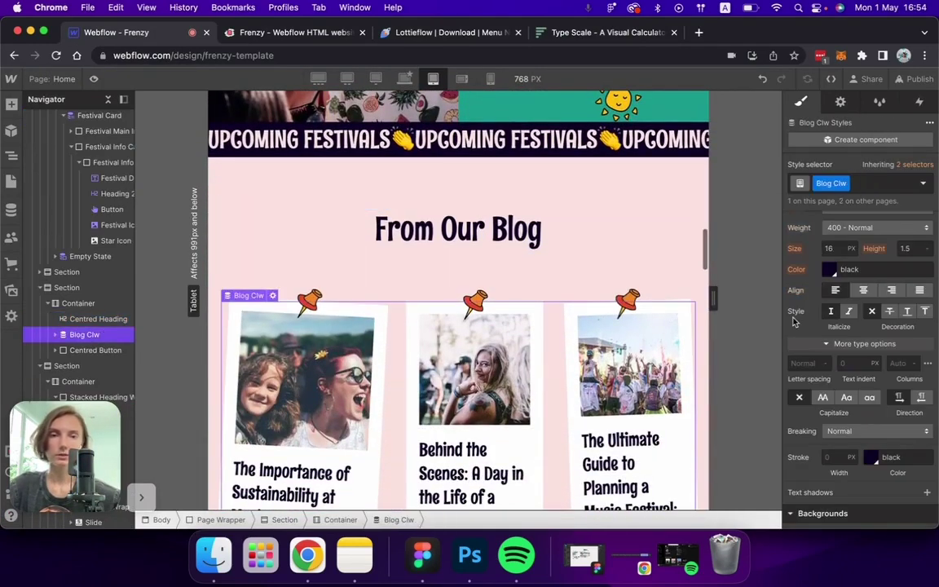
click(551, 228)
scroll(608, 254, down, 5)
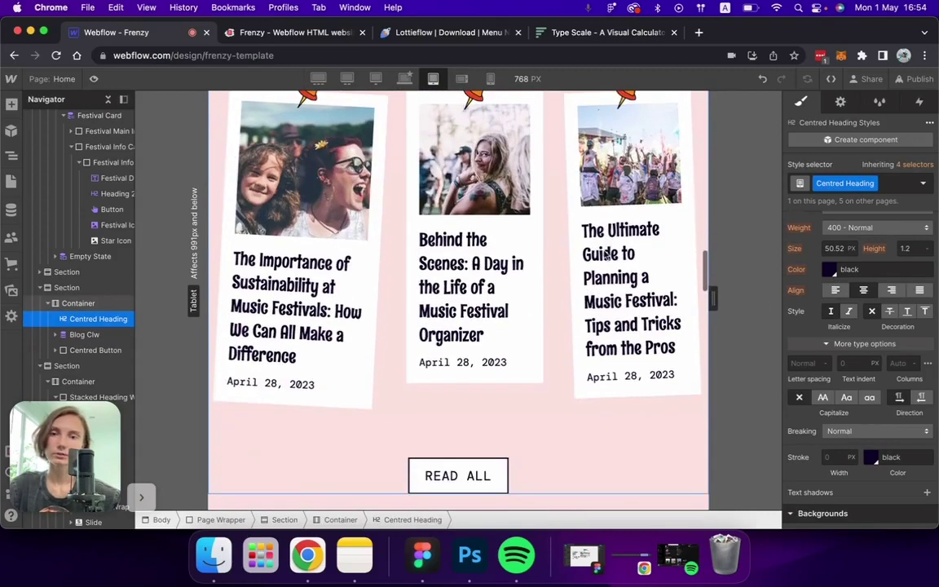
click(347, 310)
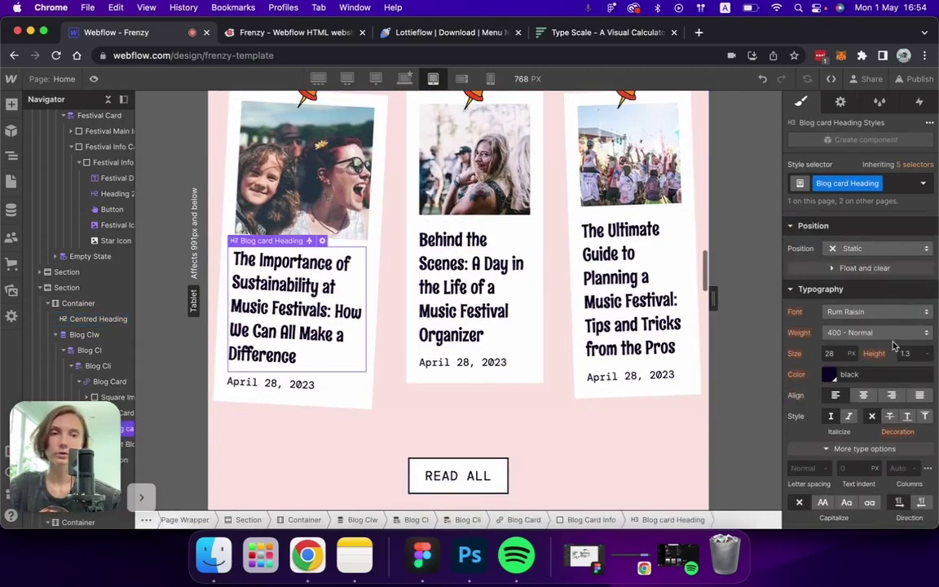
click(607, 33)
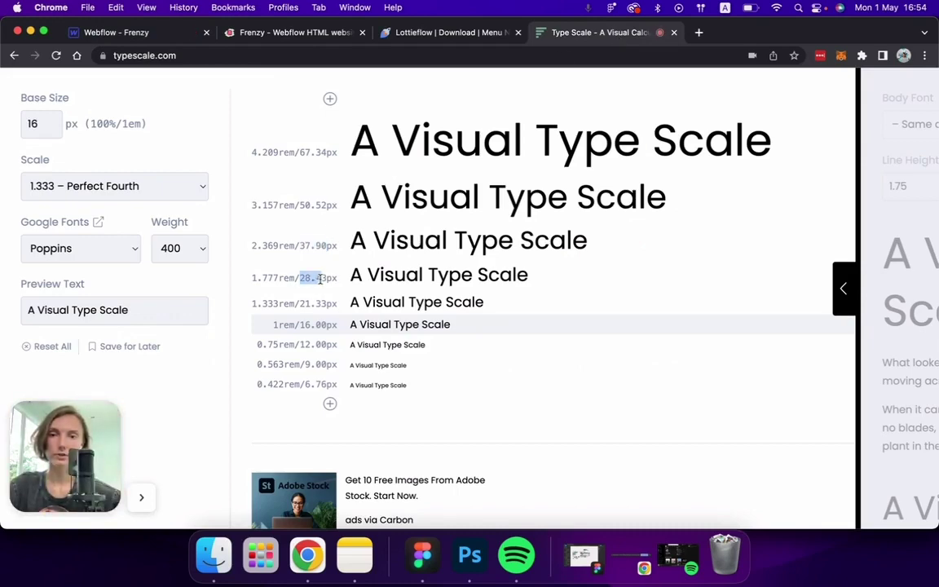
click(124, 33)
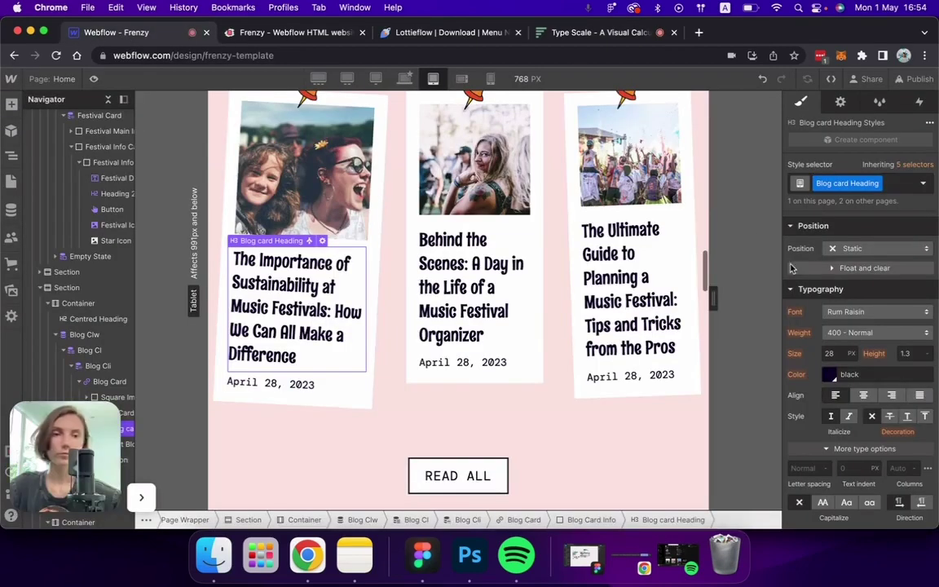
click(625, 33)
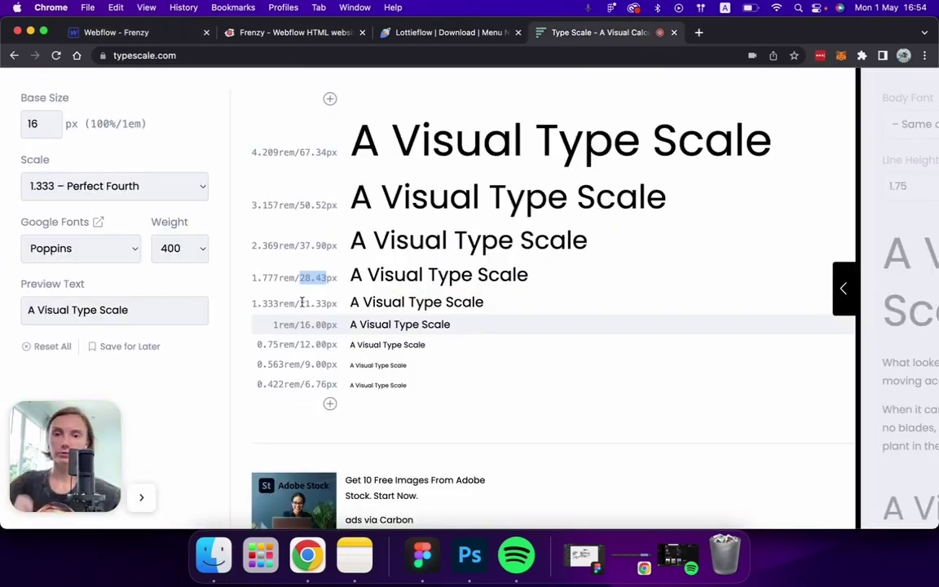
drag(301, 303, 314, 304)
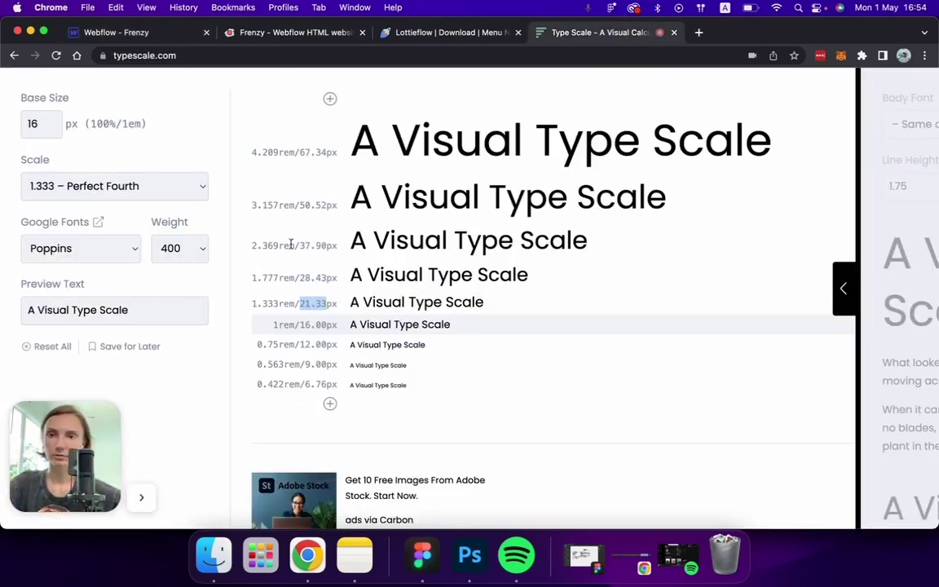
click(147, 33)
Set the column gap of the Blog Cl grid holding the blog cards to 20 px.
scroll(686, 248, up, 3)
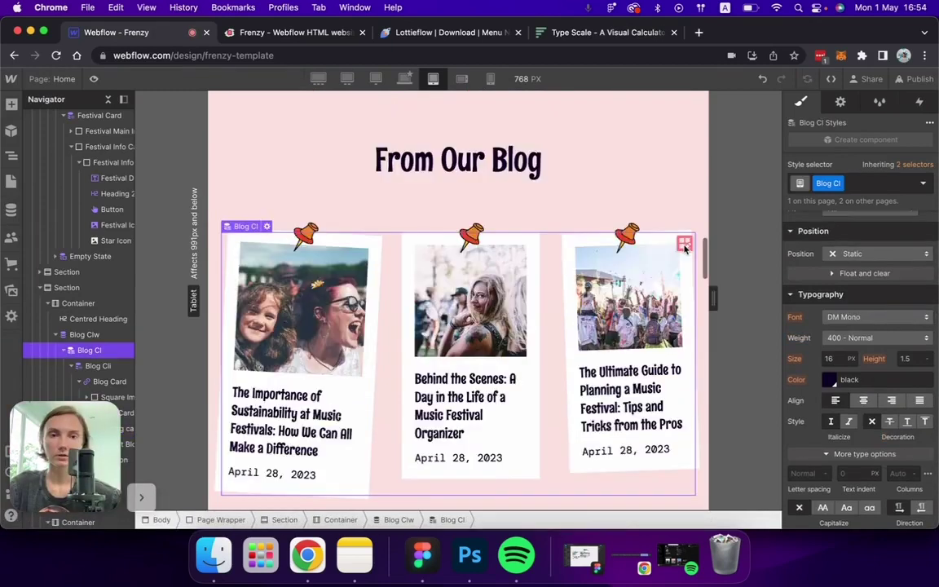
click(684, 245)
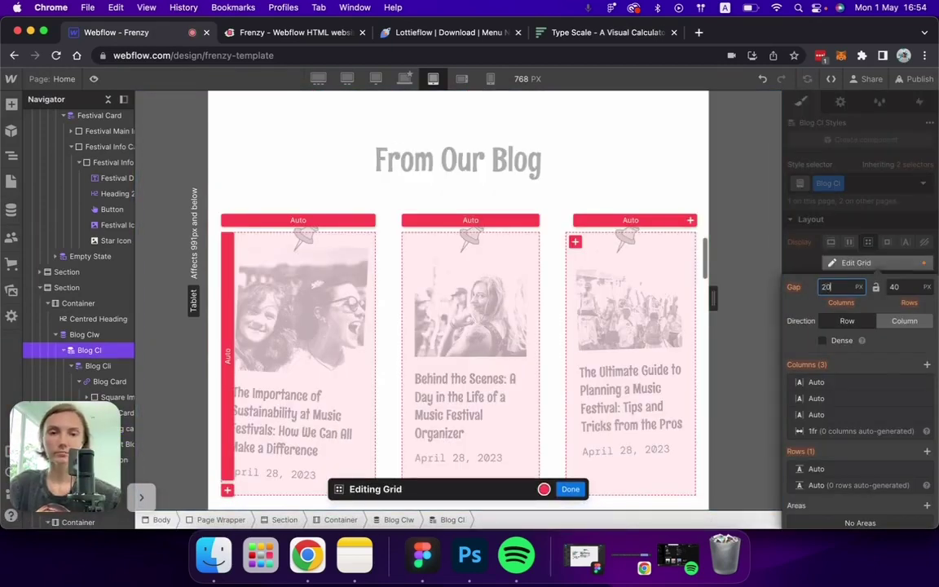
Inspect the typography settings of the Read All button below the blog cards.
scroll(456, 326, down, 5)
click(457, 340)
click(810, 217)
click(811, 236)
click(811, 245)
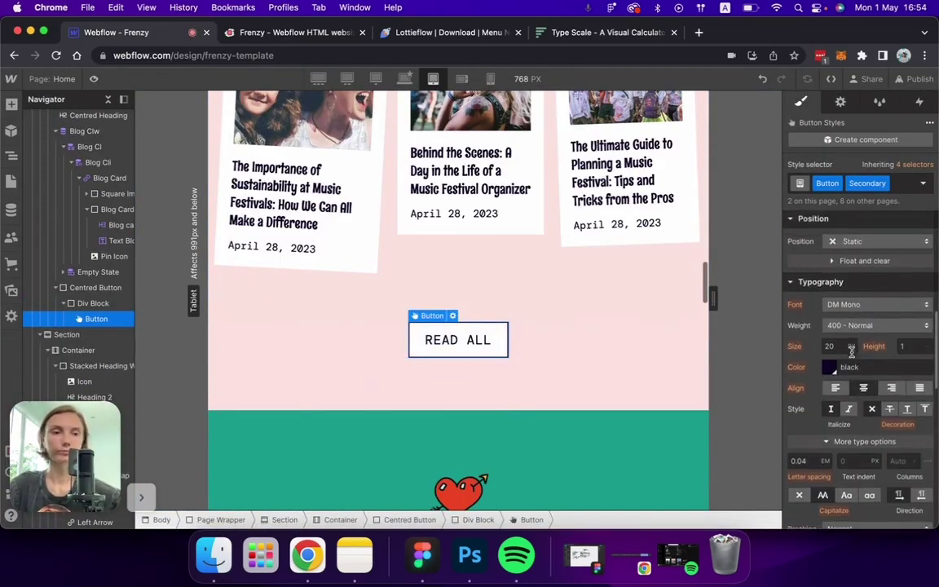
Widen the Slide Wrap in the reviews slider to fill the slider's full width on tablet.
scroll(445, 300, down, 5)
click(445, 300)
scroll(445, 300, down, 3)
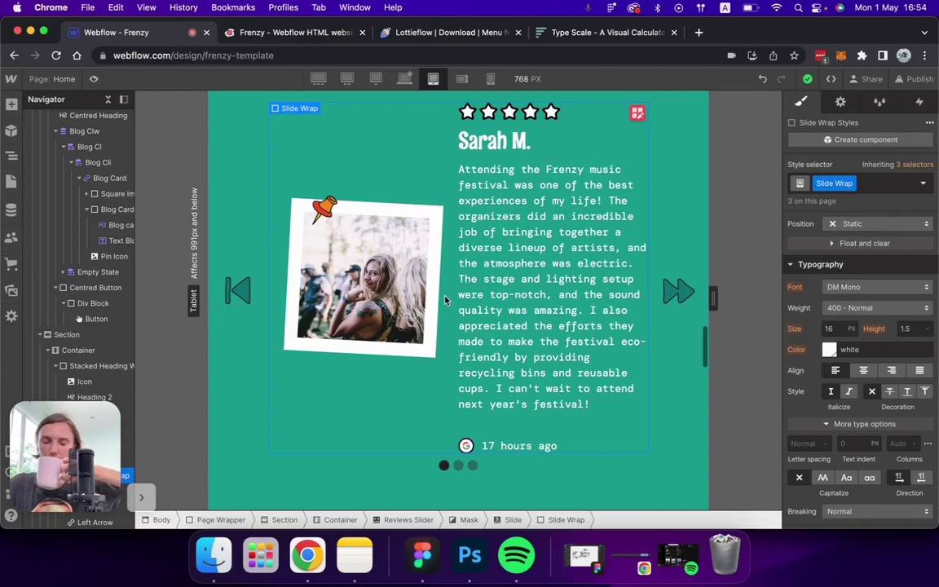
Hide the reviews slider's Right Arrow and Left Arrow on tablet by setting their display to none.
click(686, 220)
scroll(730, 268, up, 3)
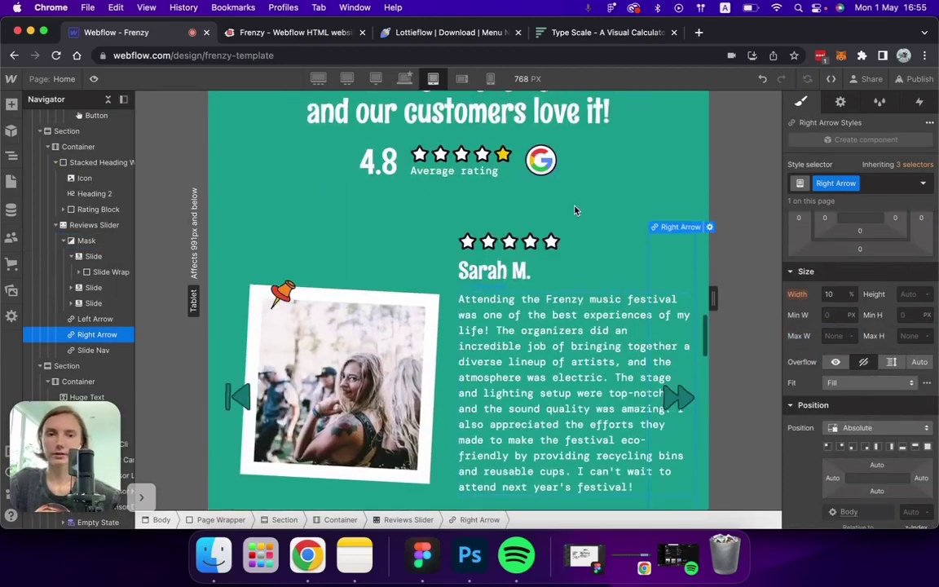
scroll(717, 237, down, 3)
scroll(879, 319, up, 2)
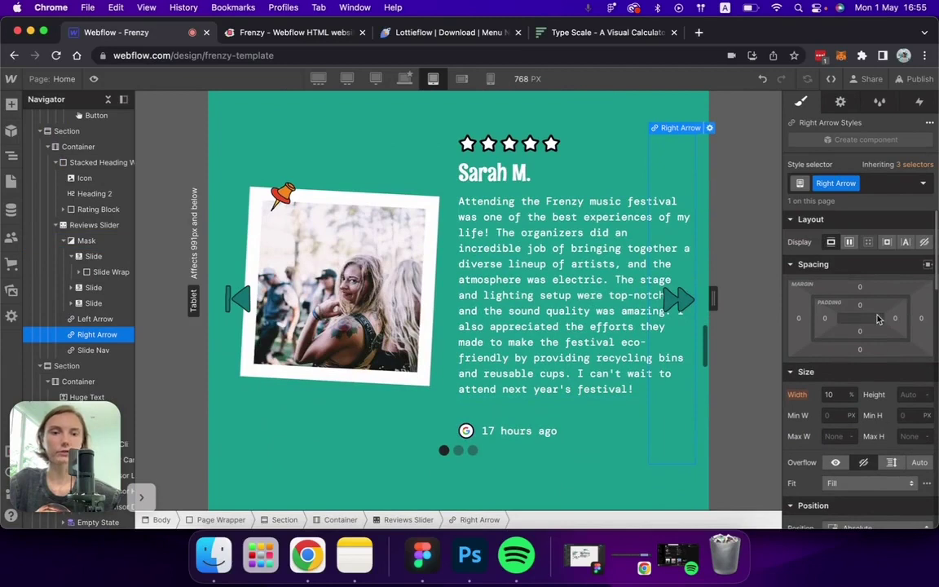
click(925, 243)
key(Up)
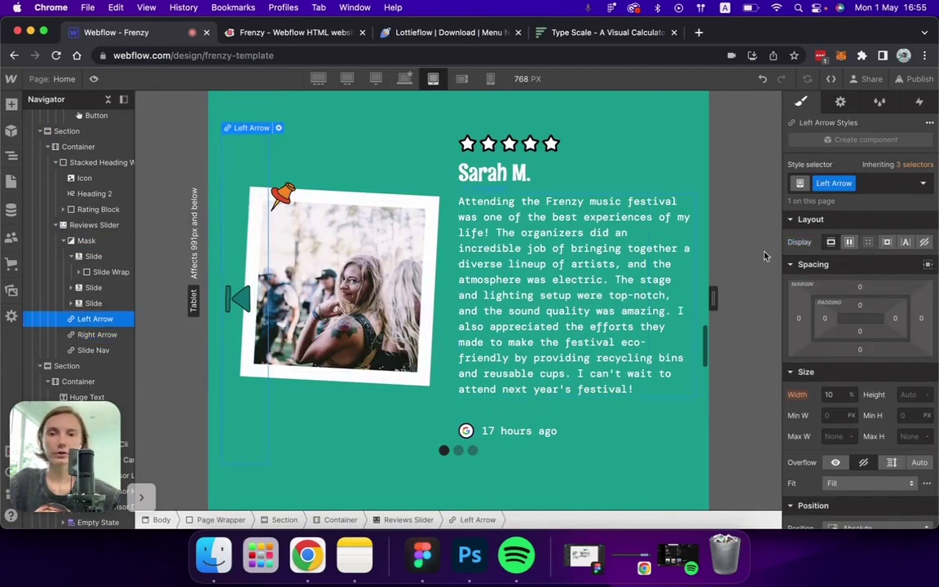
click(924, 244)
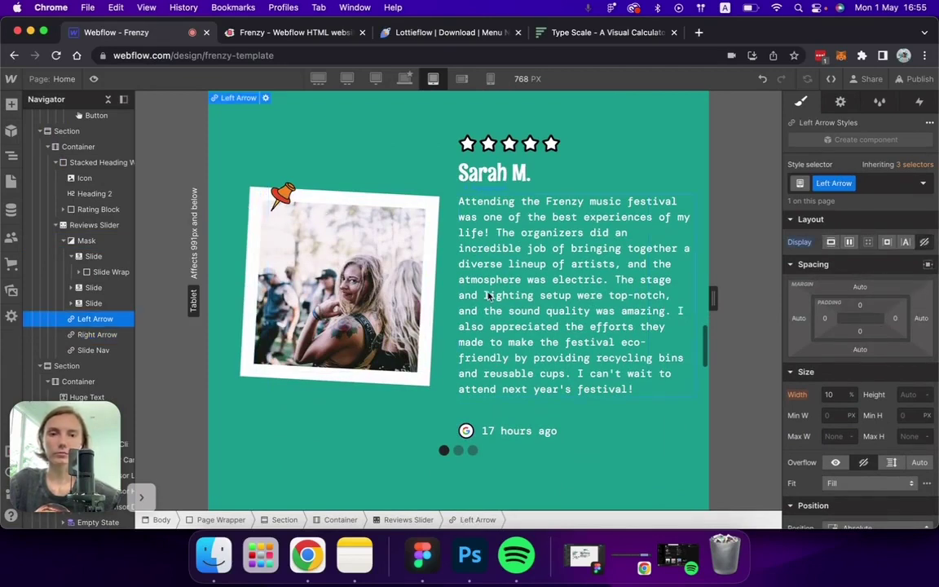
Check the reviews slider's navigation dots by cycling through its slides on the canvas and in preview mode.
click(459, 455)
click(473, 452)
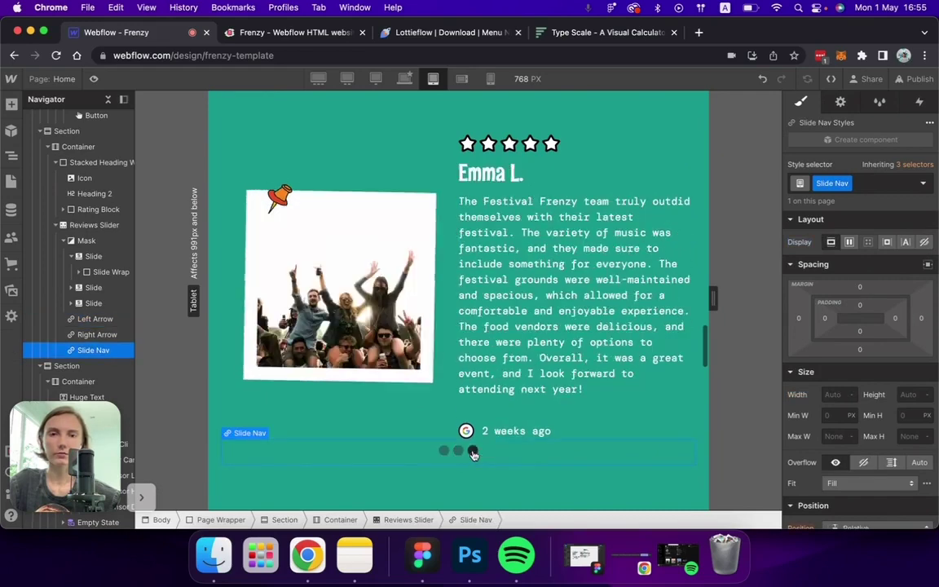
click(458, 454)
click(444, 452)
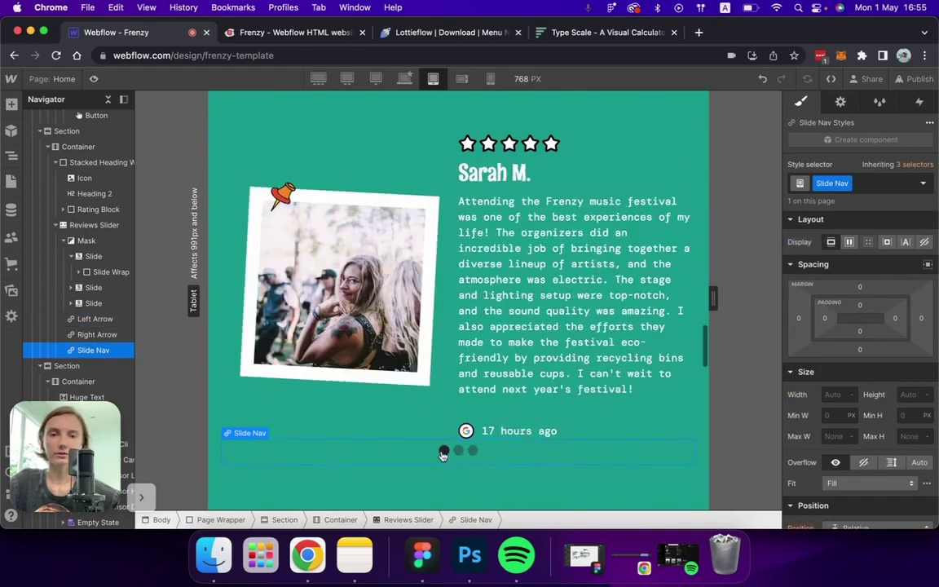
click(93, 80)
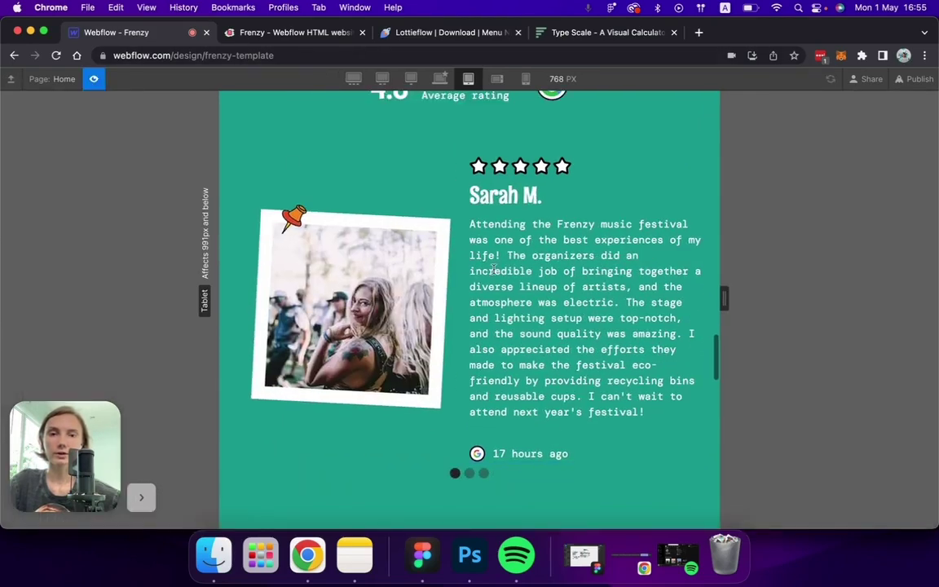
drag(596, 302, 378, 310)
drag(632, 350, 613, 351)
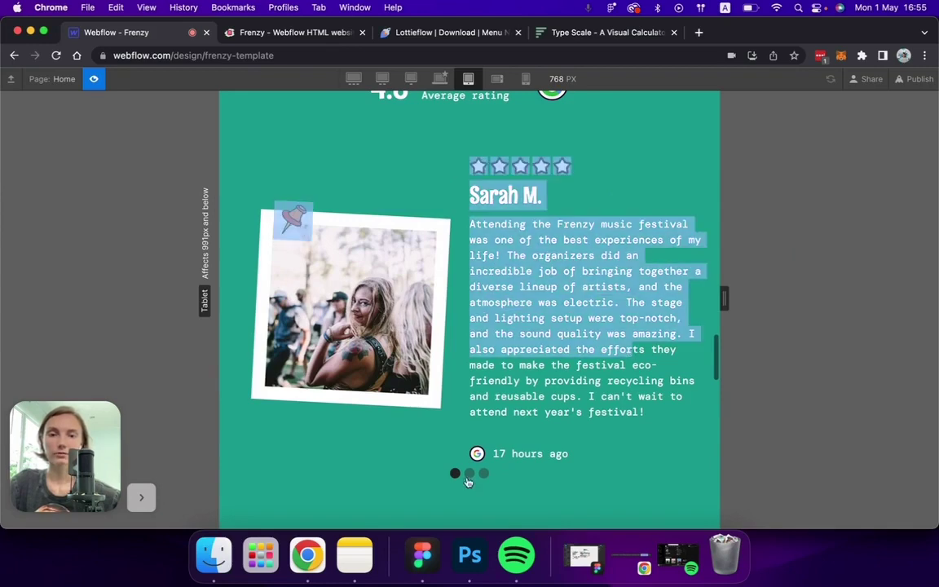
click(470, 474)
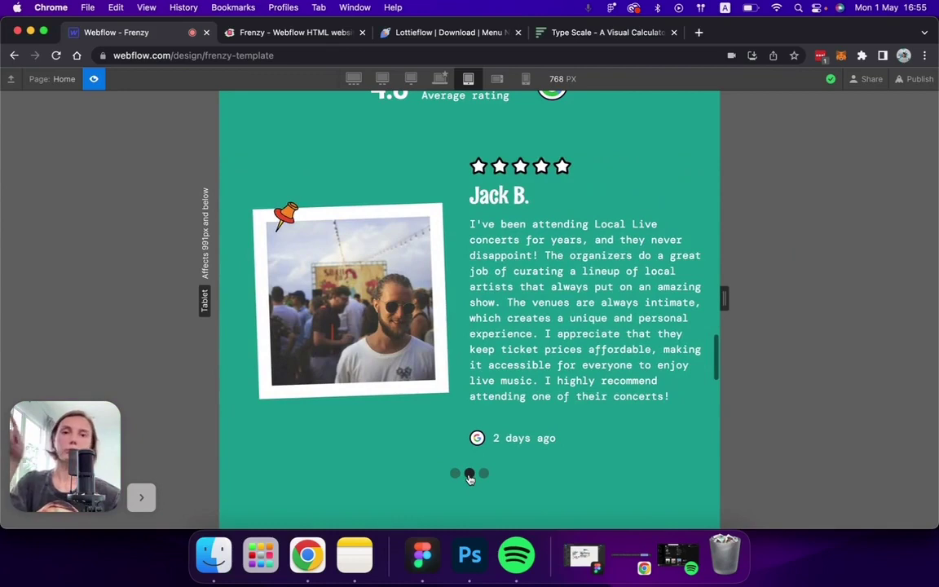
click(484, 474)
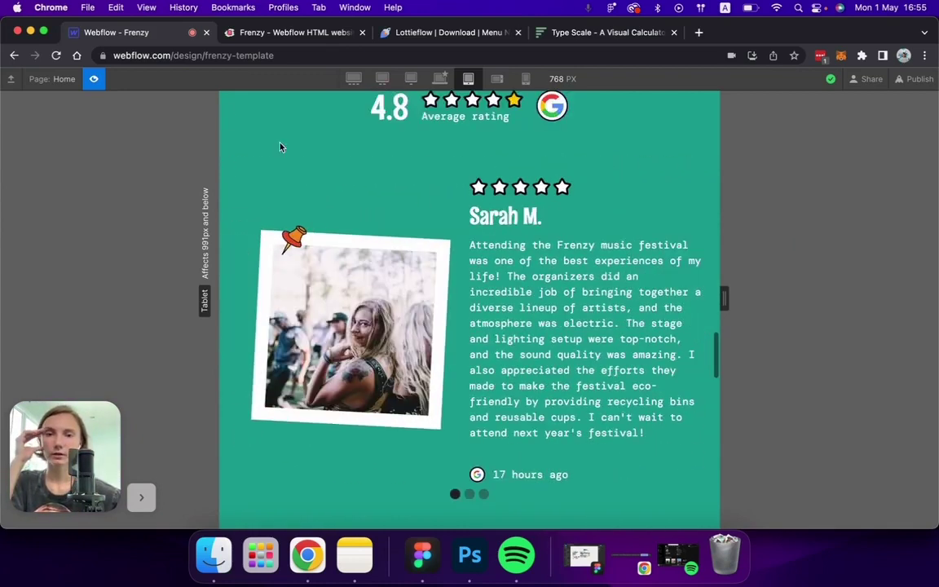
key(super+shift+p)
Set the Review Content block's tablet font size to 14 px and check the text on the other review slides.
click(552, 243)
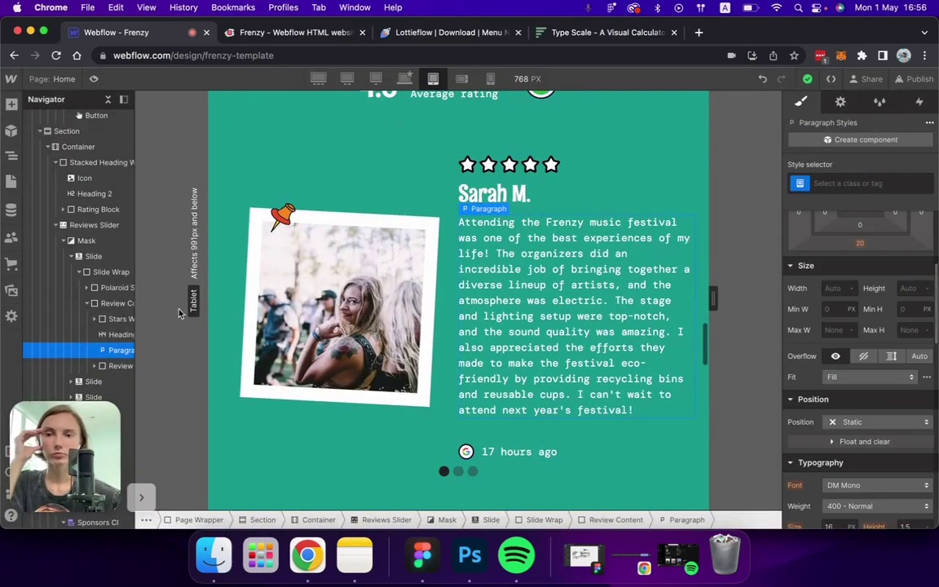
click(106, 304)
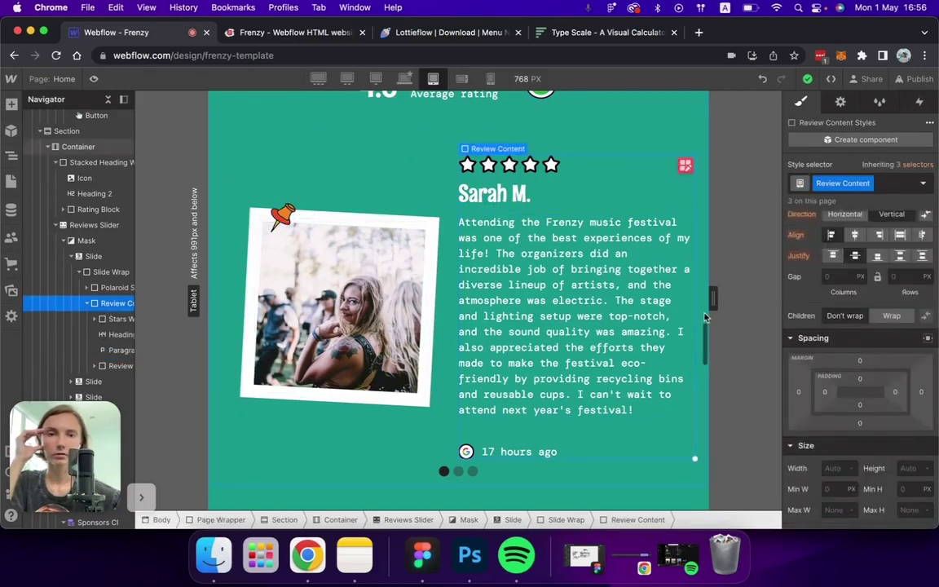
scroll(864, 375, down, 5)
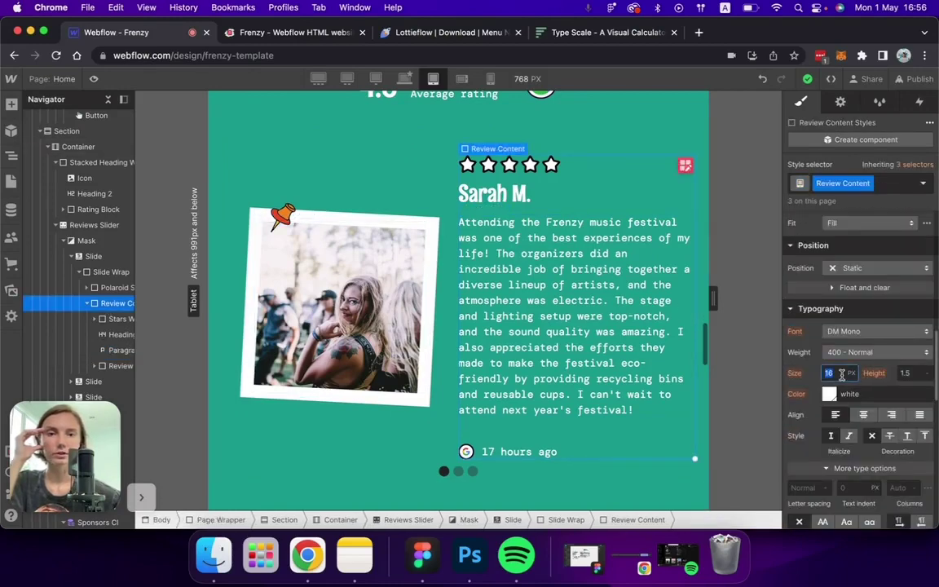
text(14)
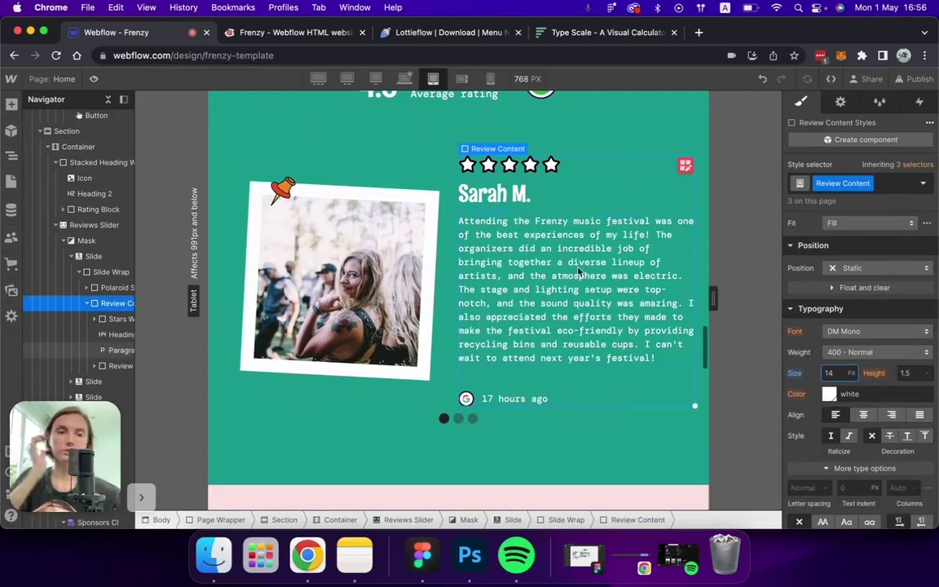
click(460, 419)
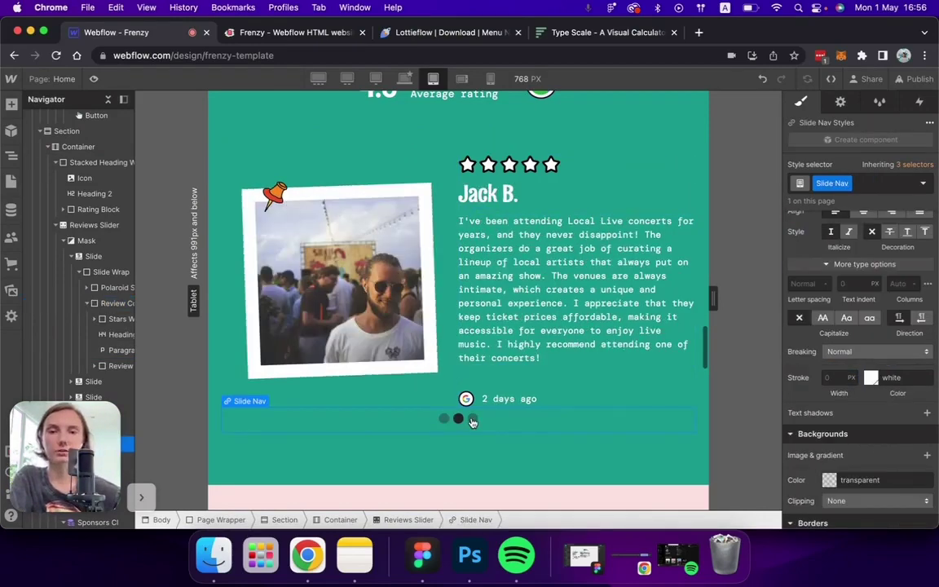
click(472, 419)
click(452, 422)
Examine the Sponsors section's card grid on tablet and preview the hover effects of the sponsor cards.
scroll(438, 389, down, 10)
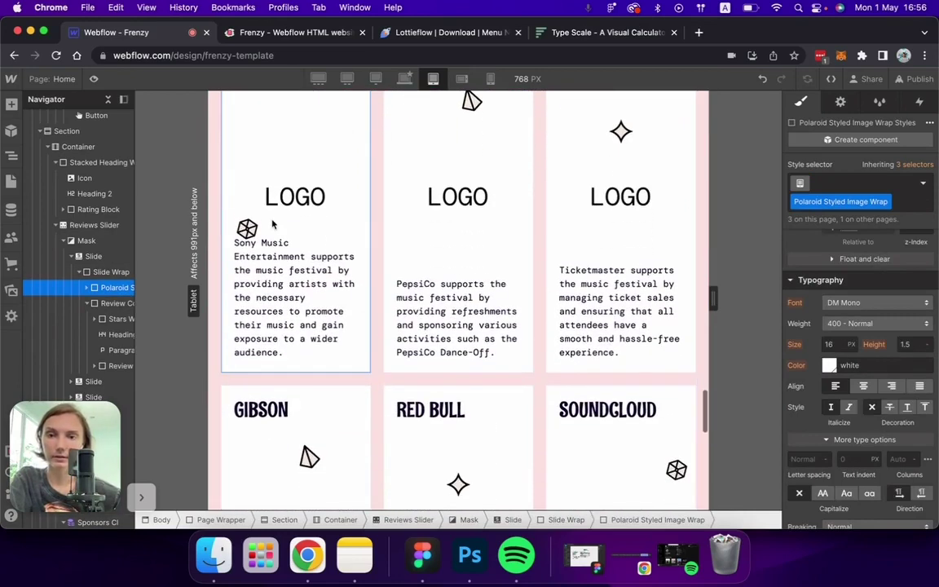
scroll(365, 237, down, 5)
scroll(378, 283, up, 8)
click(377, 283)
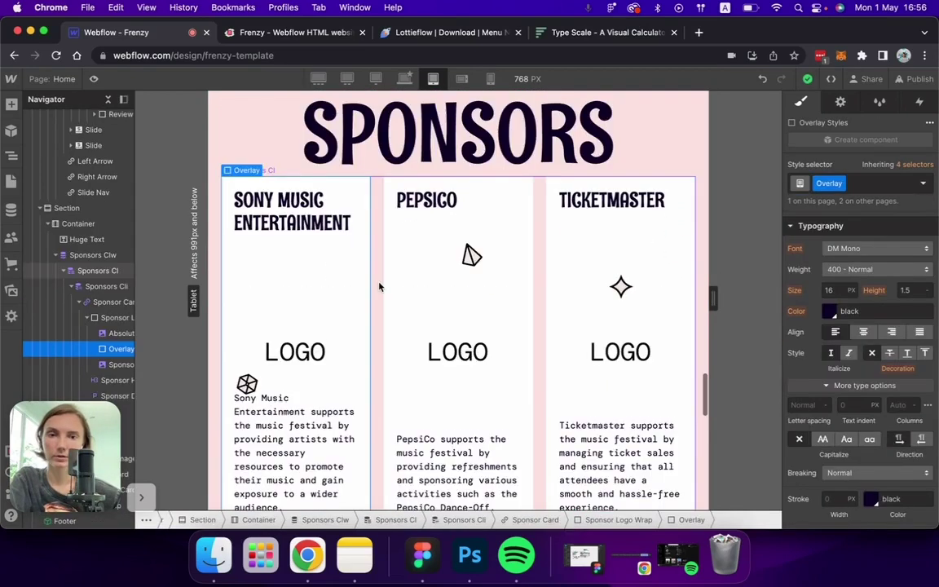
scroll(379, 286, down, 3)
click(379, 286)
scroll(379, 286, up, 3)
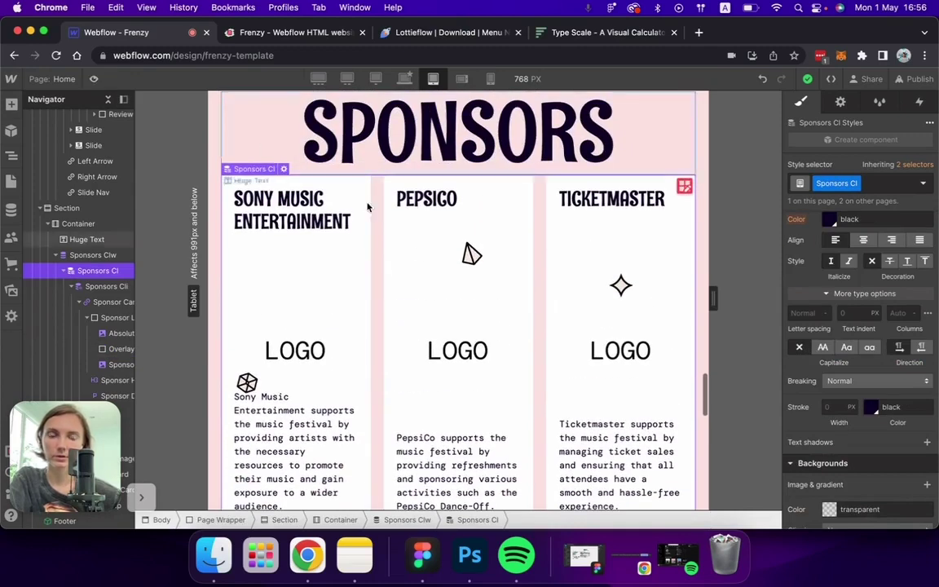
scroll(415, 254, down, 4)
click(93, 79)
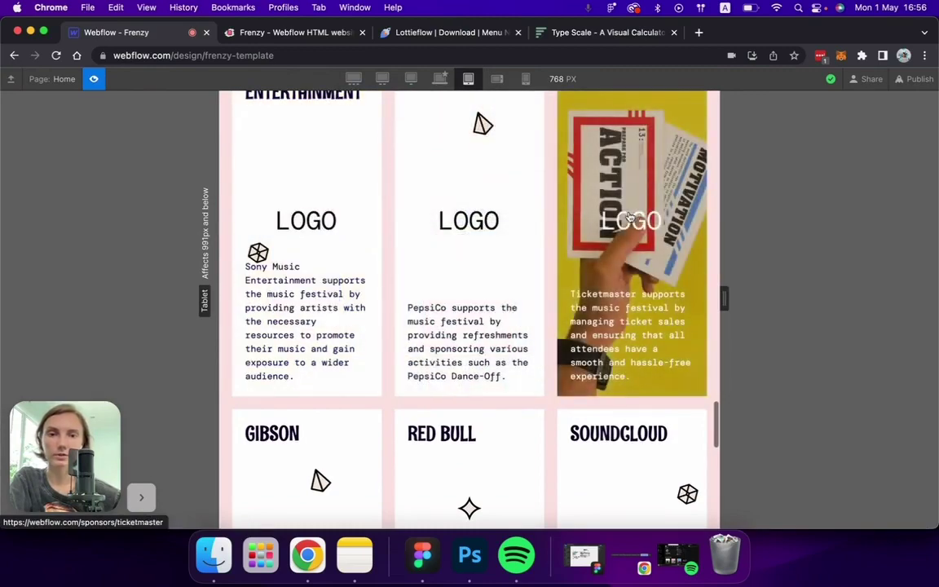
scroll(608, 318, down, 5)
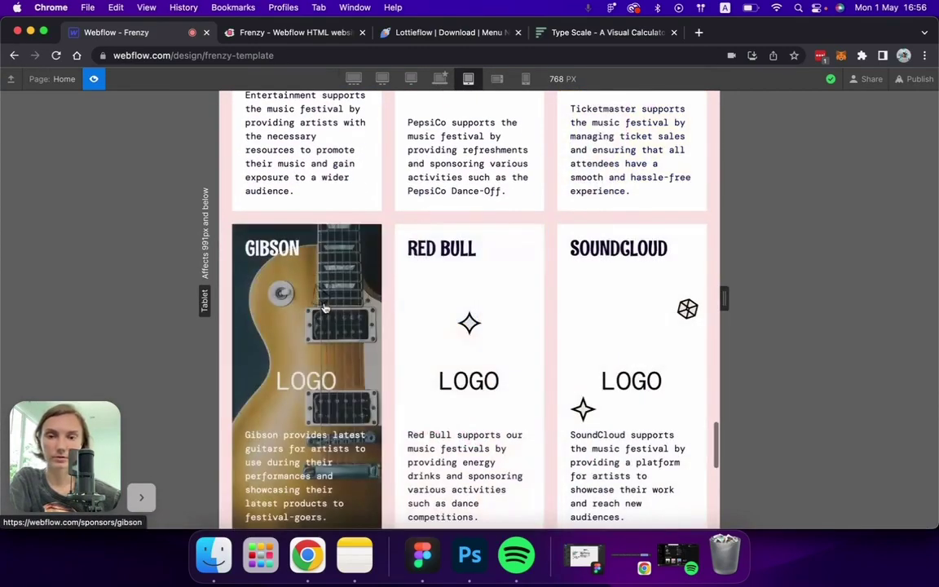
scroll(399, 277, up, 4)
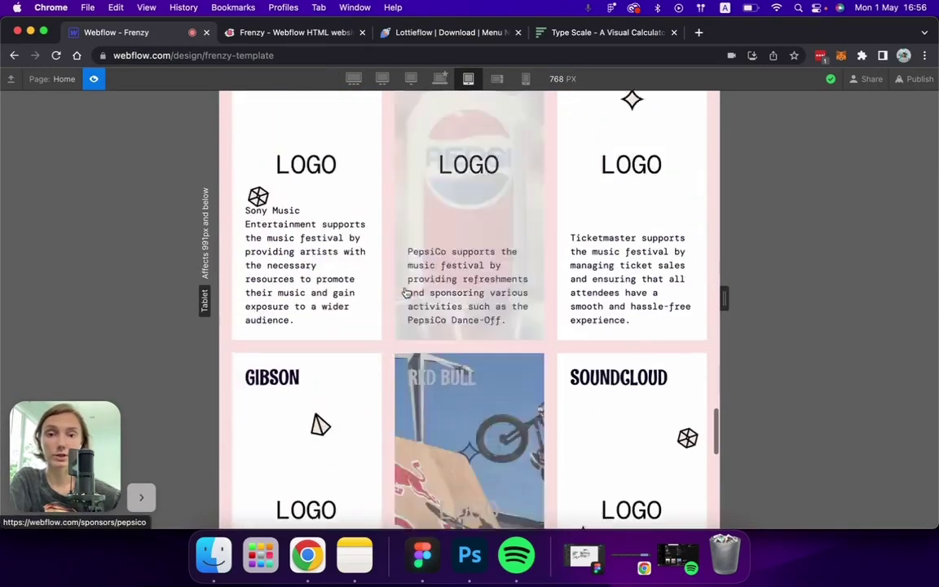
scroll(388, 237, up, 3)
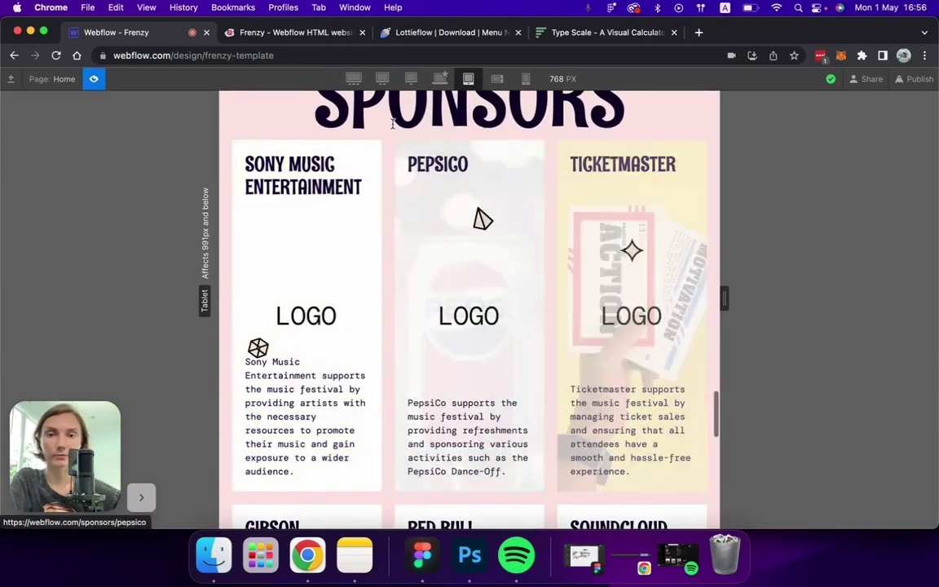
Remove the third column from the Sponsors grid on tablet, leaving two 1fr columns.
scroll(392, 130, up, 2)
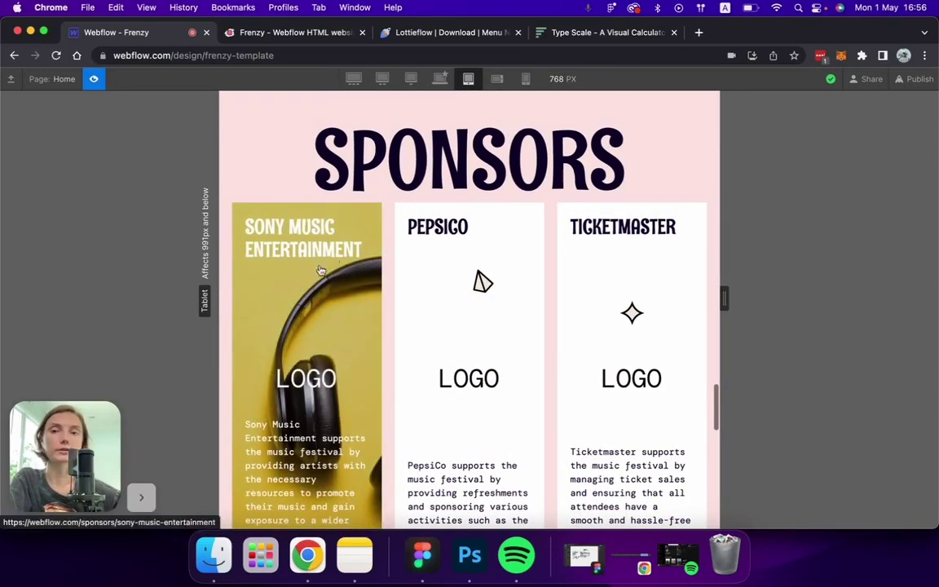
click(95, 80)
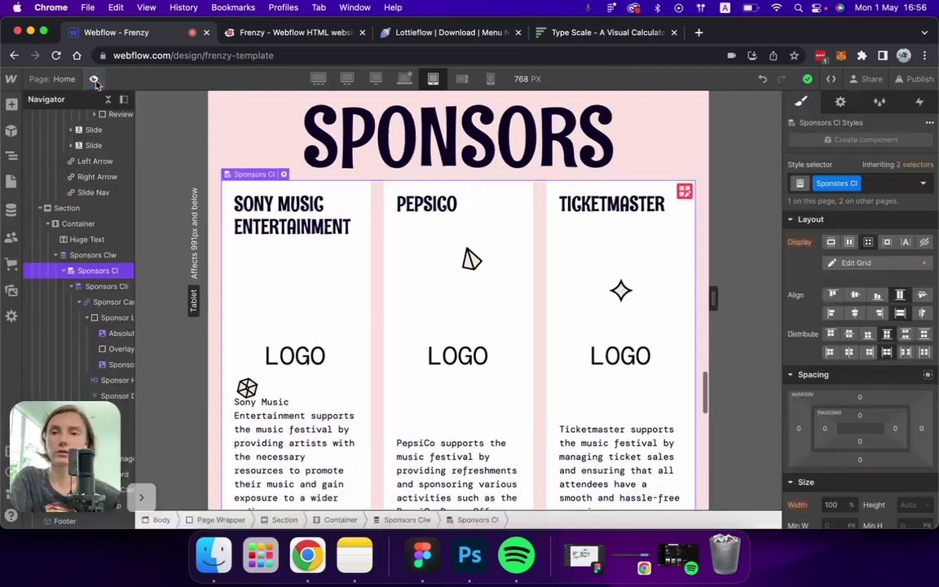
click(684, 192)
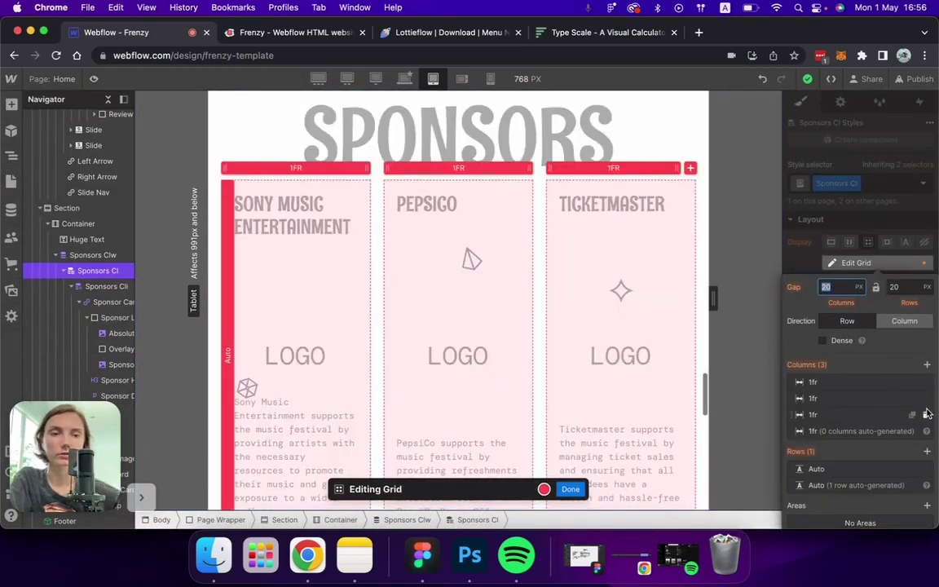
click(926, 413)
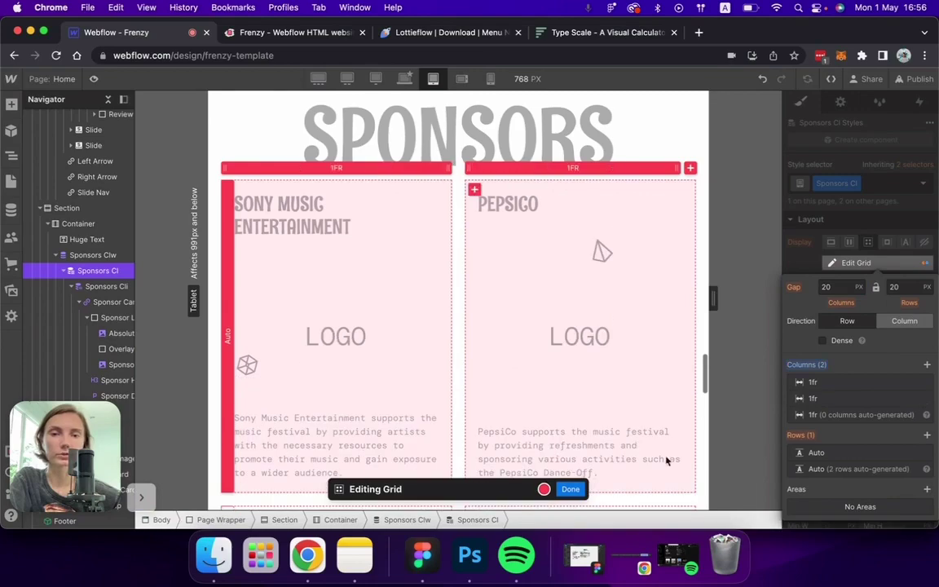
click(572, 490)
Examine the sponsor cards in the two-column tablet grid, from Sony Music Entertainment down to SoundCloud.
scroll(491, 275, down, 10)
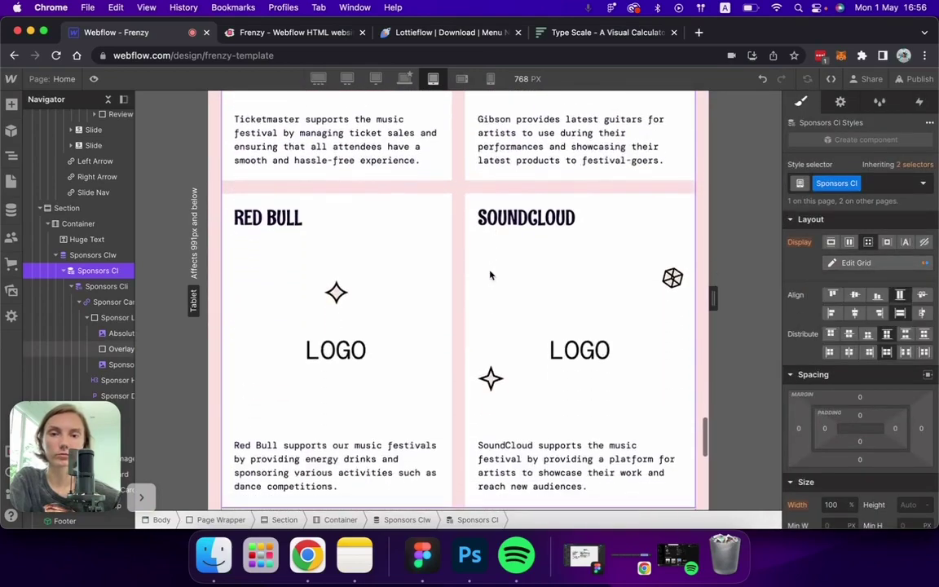
scroll(490, 275, down, 3)
scroll(490, 274, up, 15)
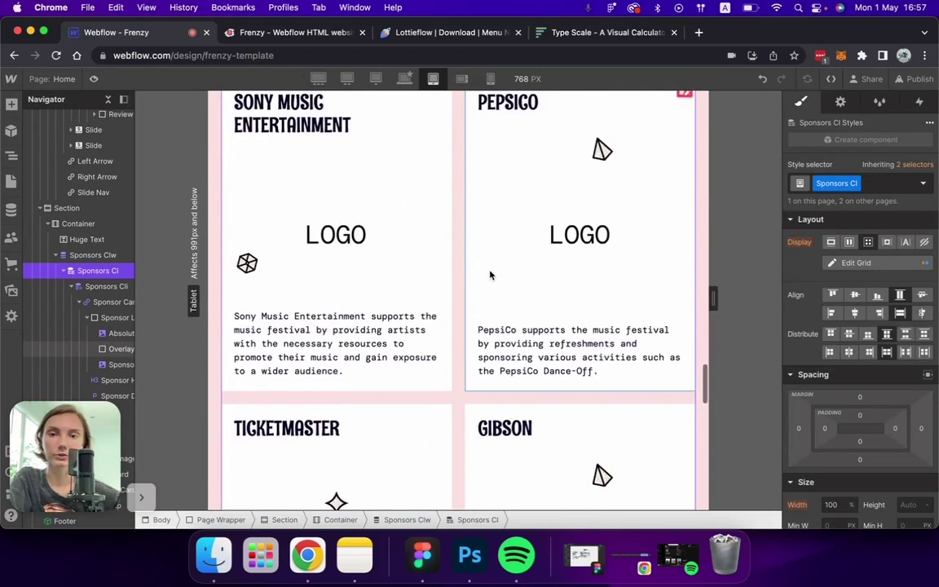
scroll(398, 222, down, 7)
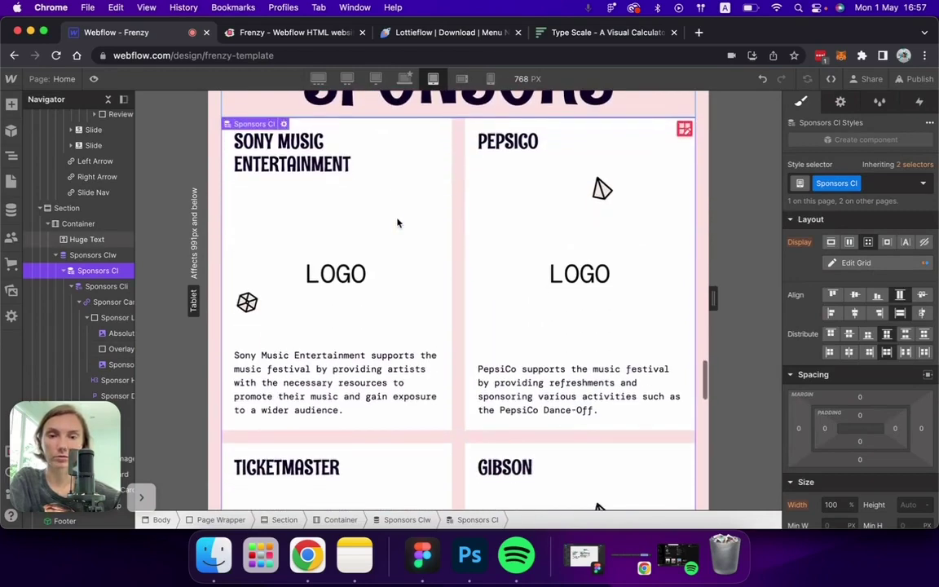
scroll(398, 222, down, 3)
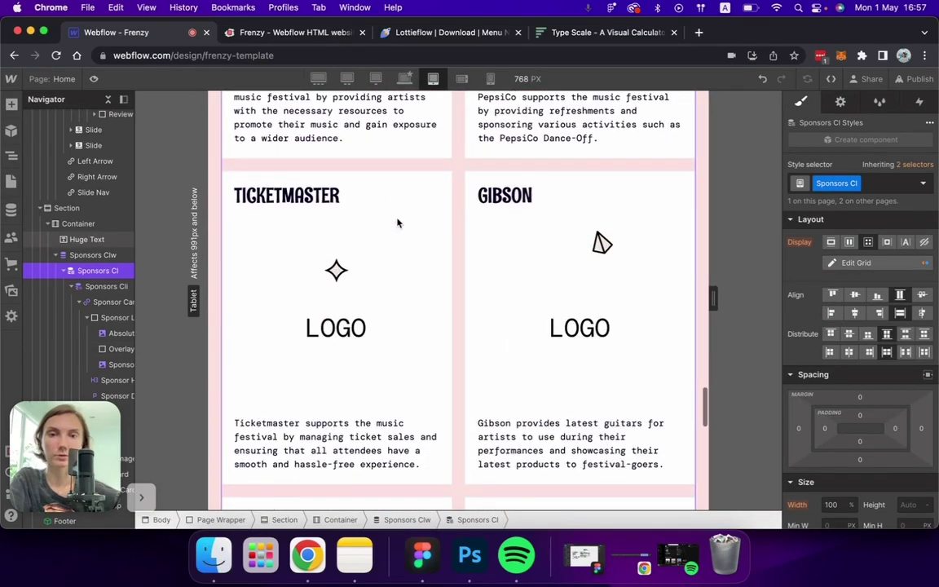
scroll(398, 223, down, 4)
scroll(341, 186, up, 5)
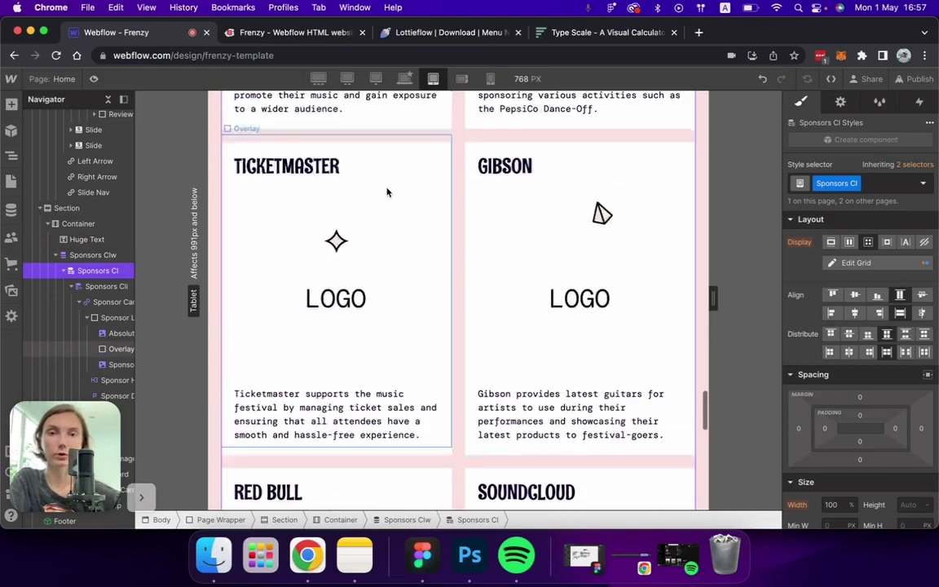
Set the newsletter section's Festival Card layout direction to vertical on tablet.
scroll(434, 283, down, 20)
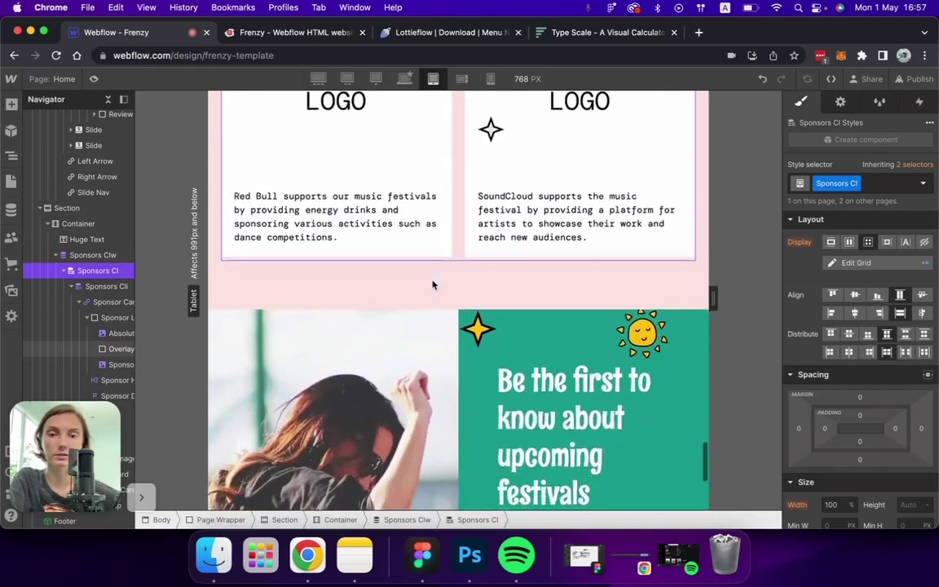
click(475, 260)
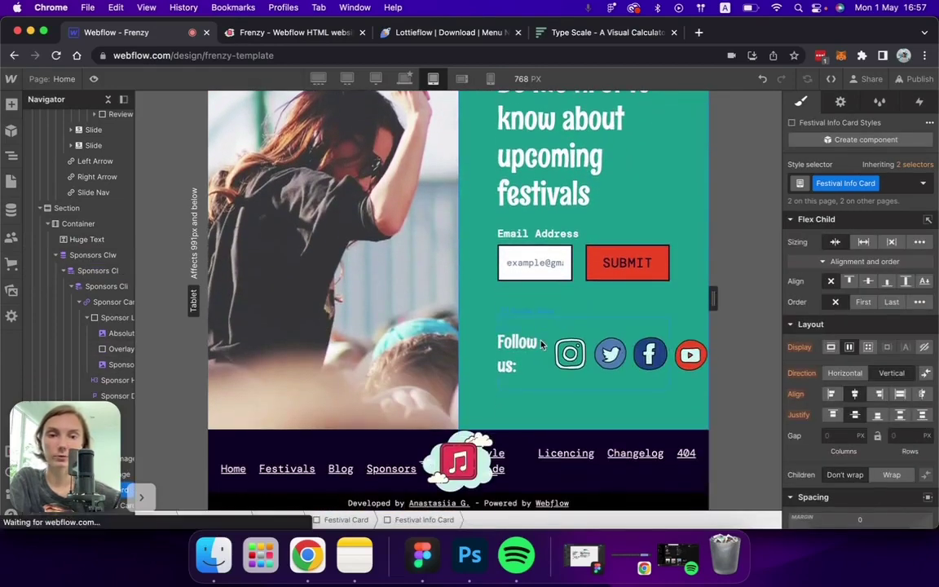
click(487, 309)
scroll(844, 348, down, 10)
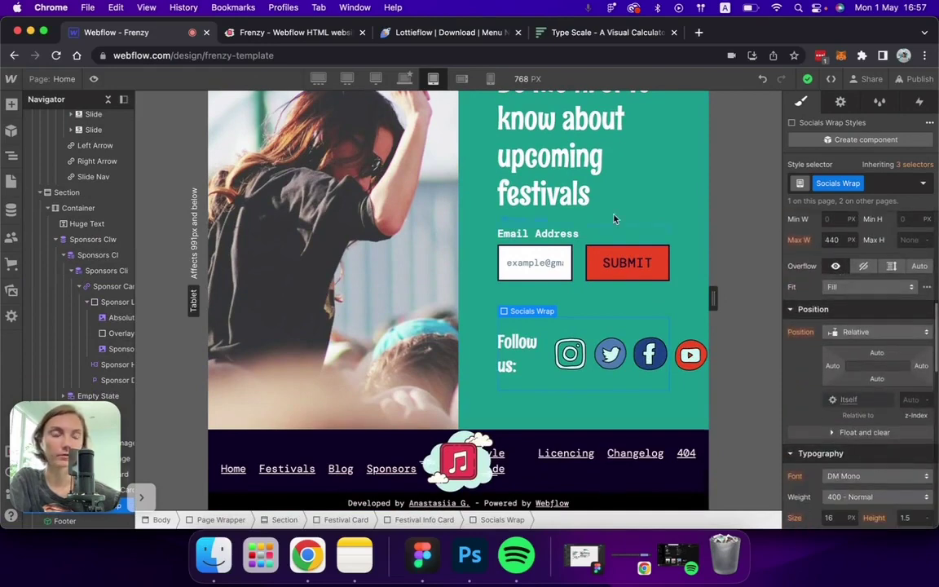
scroll(552, 192, up, 3)
click(587, 340)
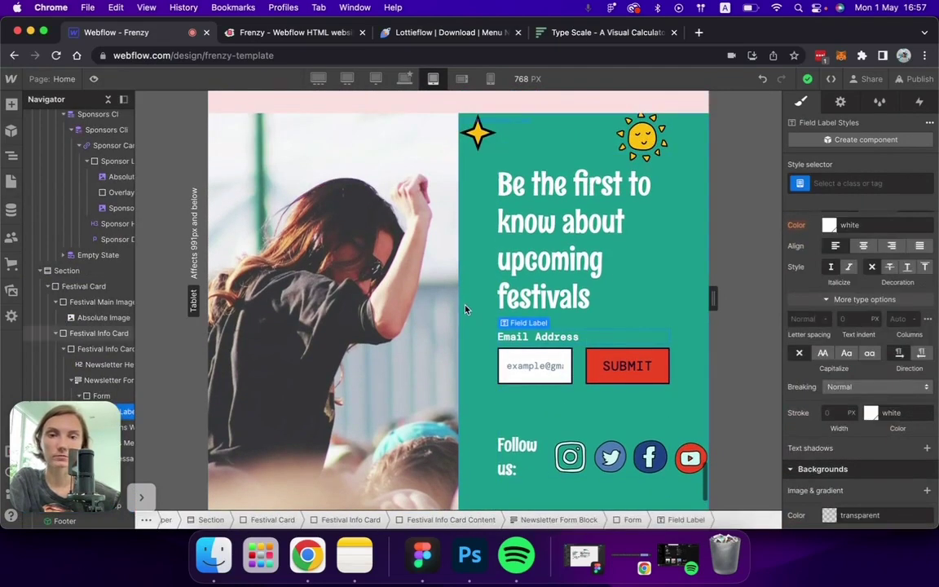
click(418, 275)
scroll(885, 300, up, 5)
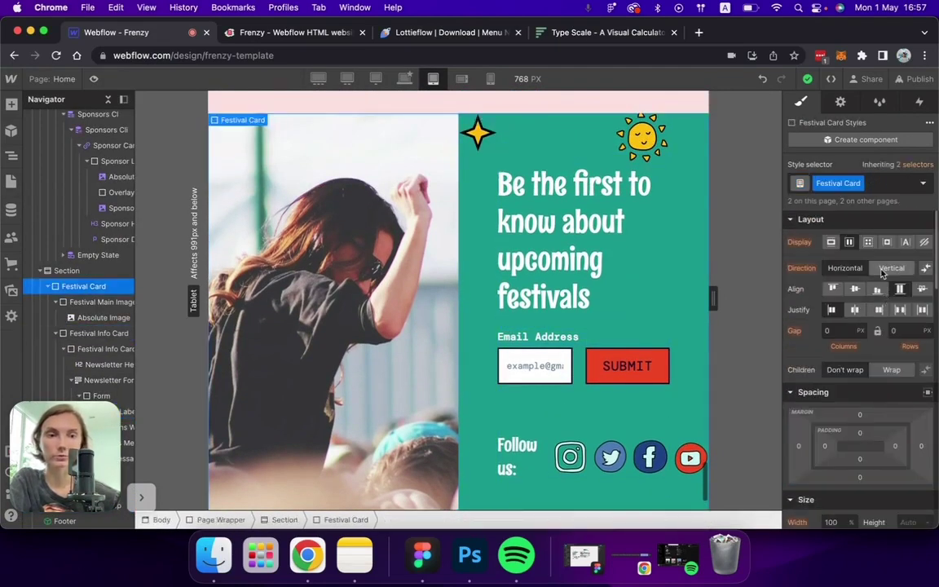
click(884, 270)
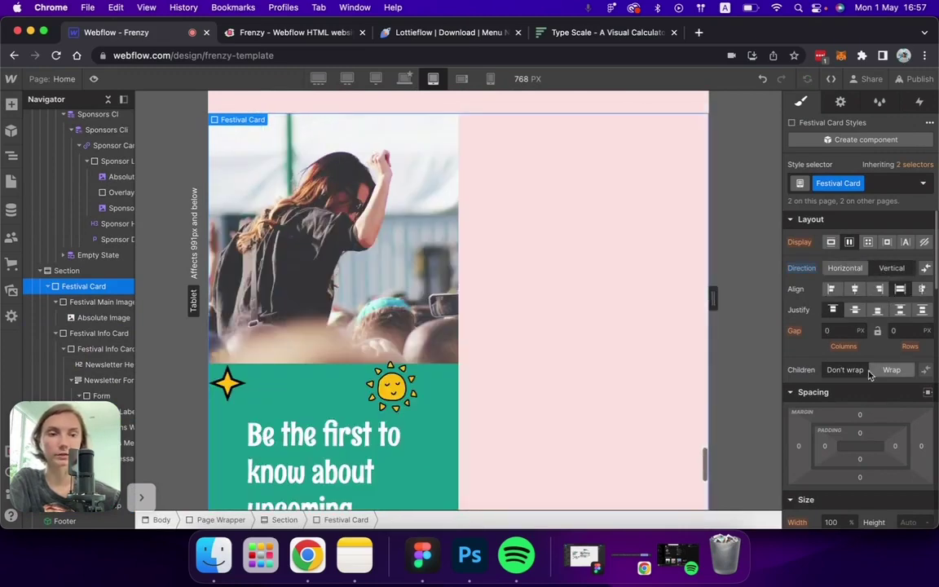
Make the newsletter card's main image wrap and info card span the card's full width on tablet.
scroll(811, 333, down, 3)
click(369, 244)
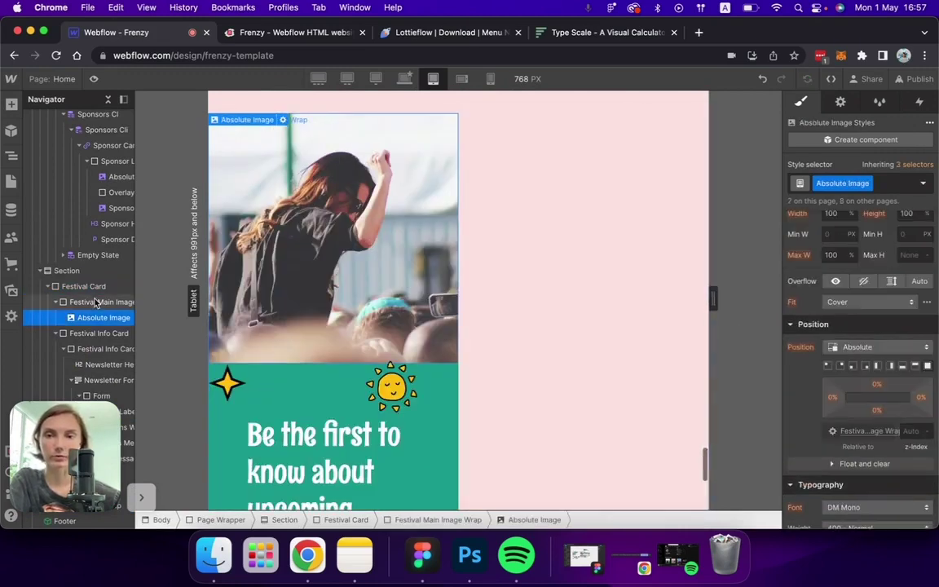
click(98, 333)
scroll(606, 316, up, 2)
scroll(605, 317, down, 2)
Open the Footer component for editing and set its Brand Logo's position to static on tablet.
double_click(367, 467)
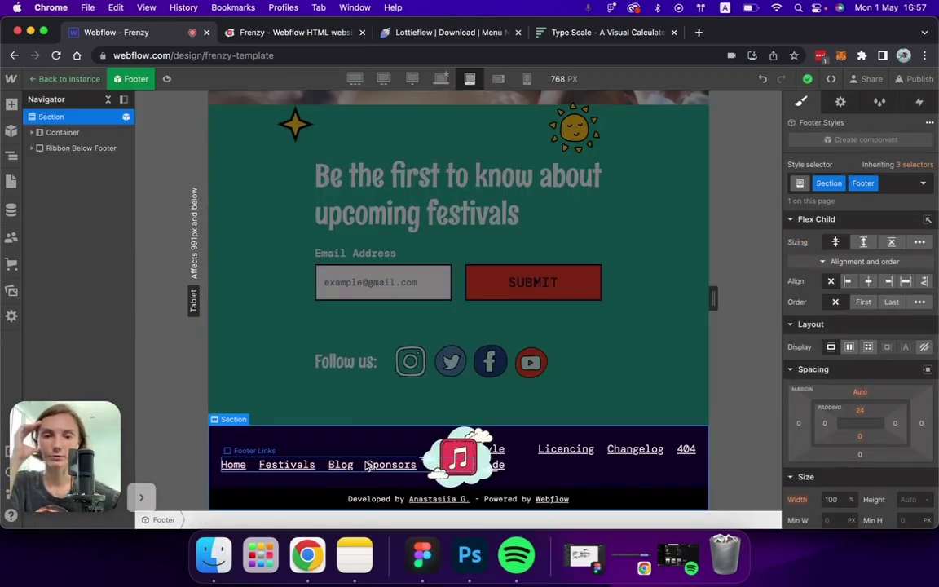
click(368, 465)
click(445, 456)
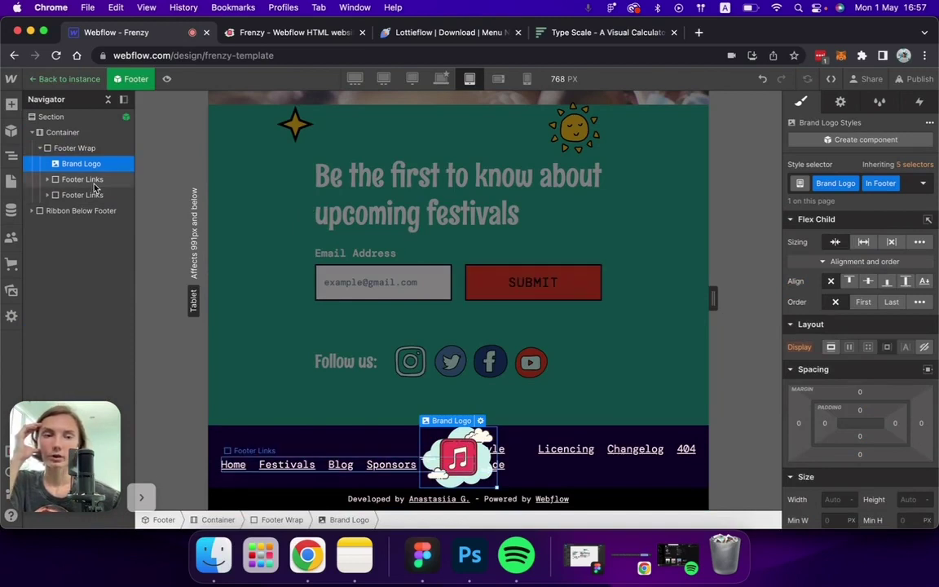
scroll(874, 363, down, 5)
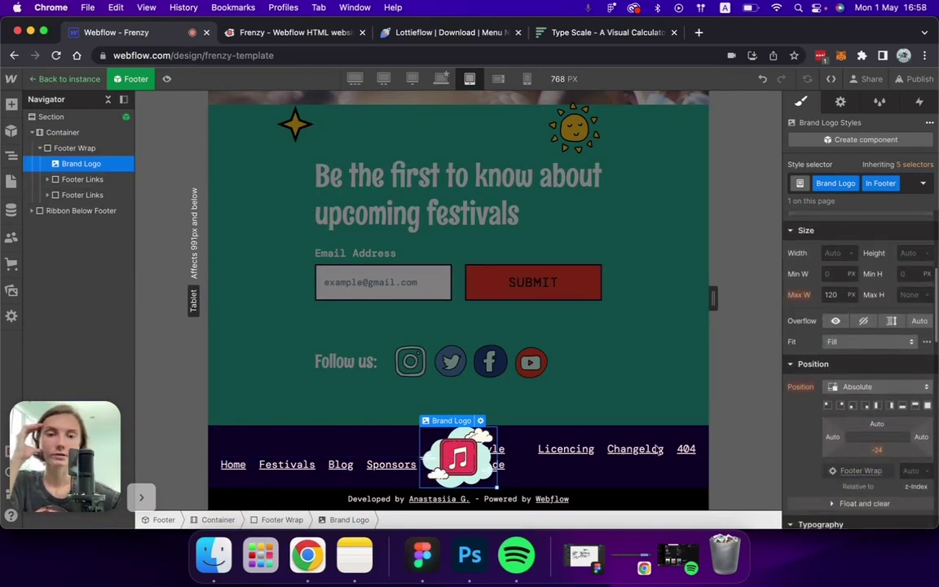
click(884, 386)
click(867, 372)
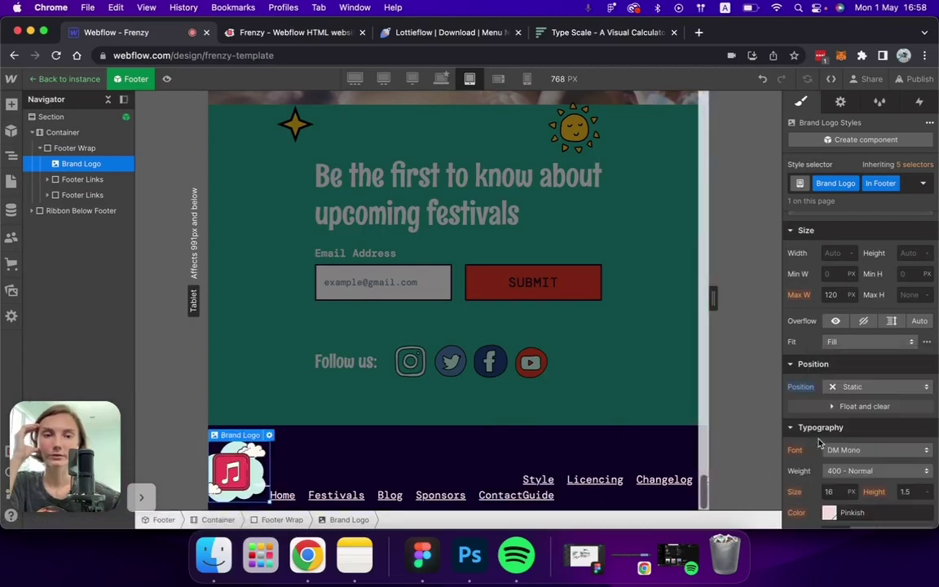
Try a grid layout on the Footer Wrap with a single 1fr column and a 20 px column gap.
scroll(840, 352, up, 5)
scroll(841, 351, down, 5)
click(74, 147)
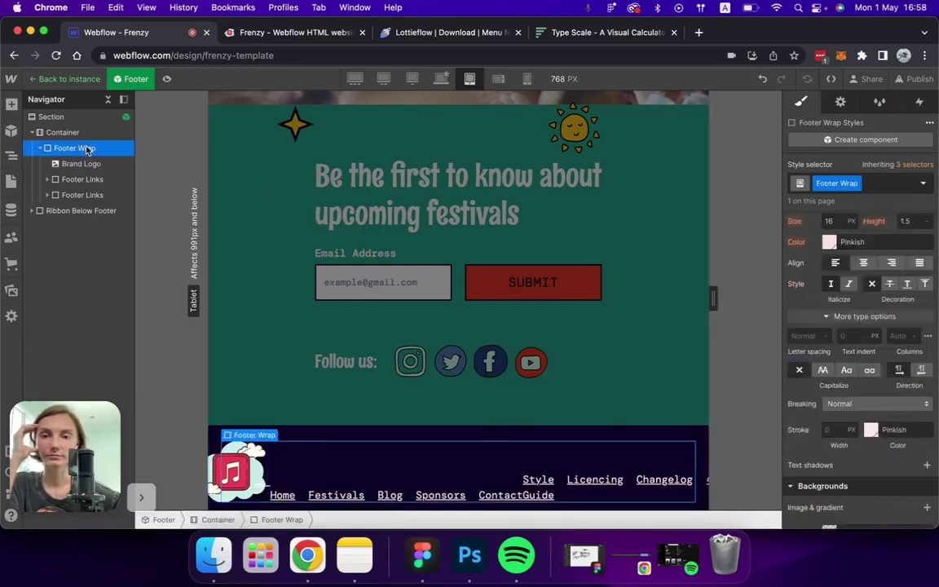
scroll(895, 326, up, 3)
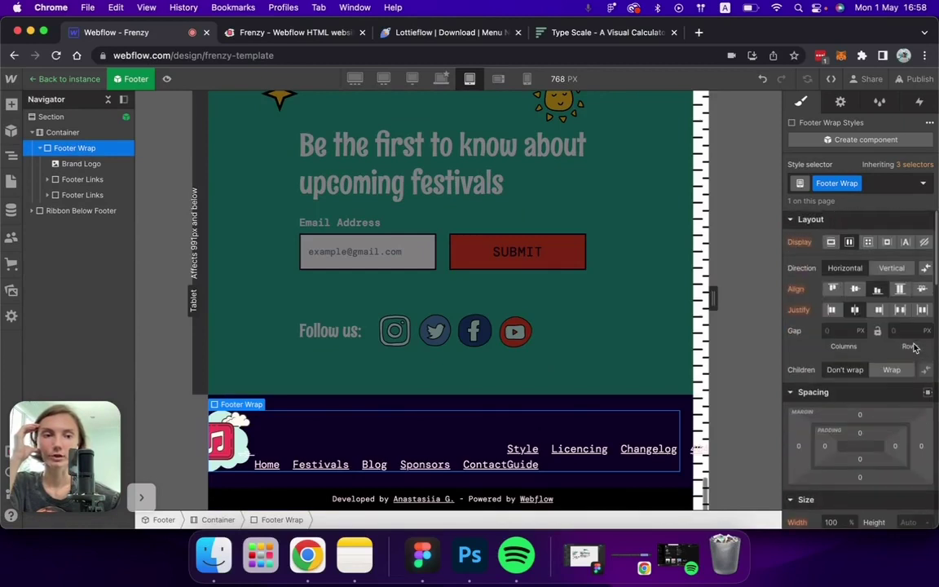
click(868, 245)
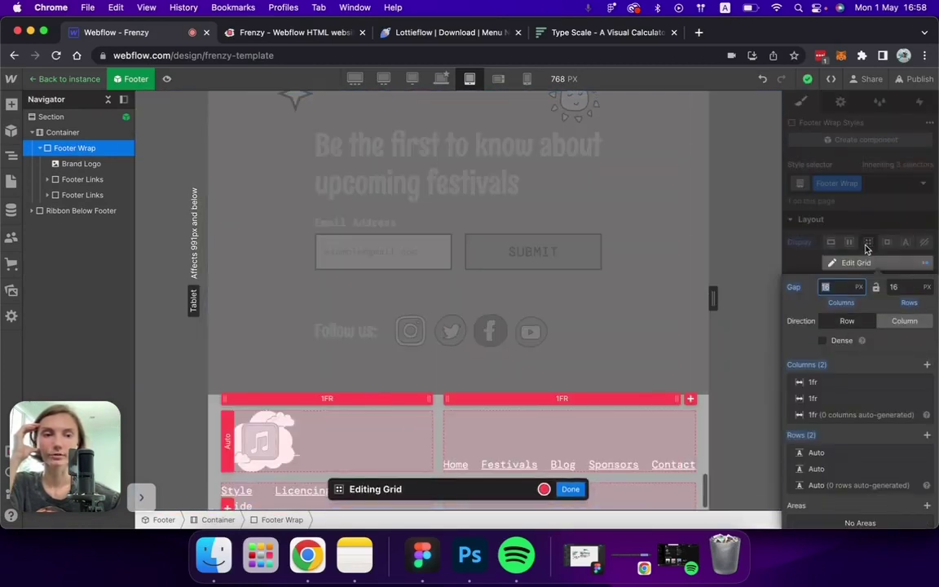
text(20)
key(Return)
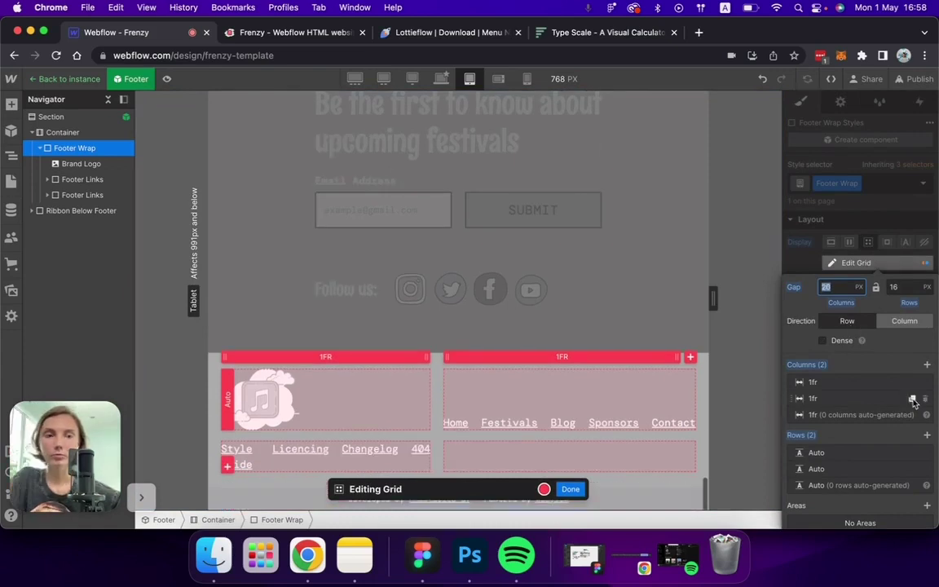
click(924, 400)
click(840, 287)
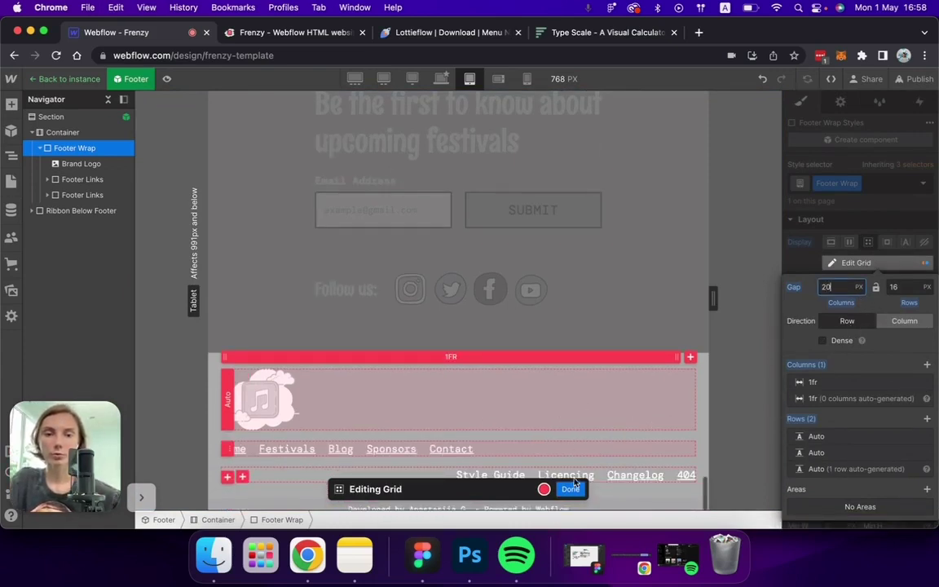
click(570, 489)
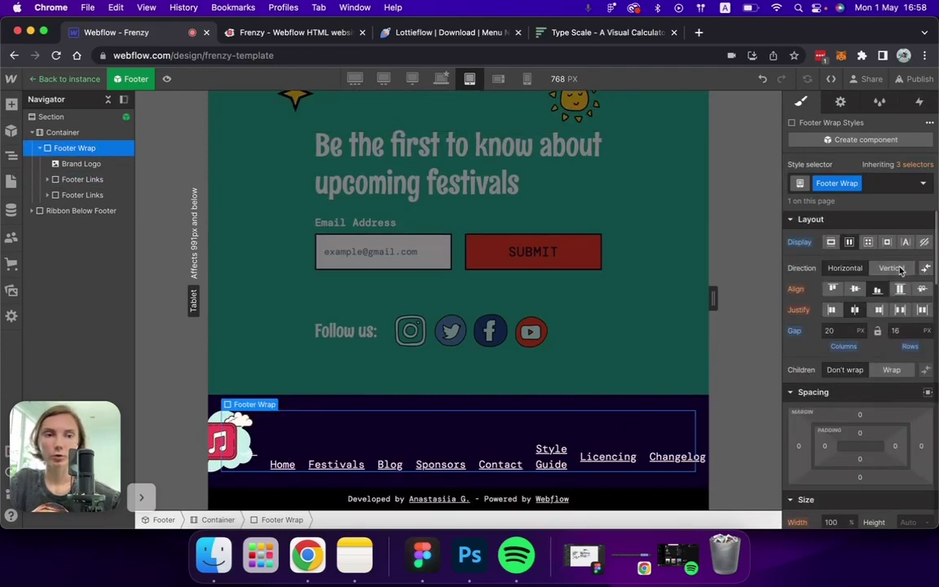
Switch the Footer Wrap to a vertical flex layout with its items aligned to the center.
click(897, 268)
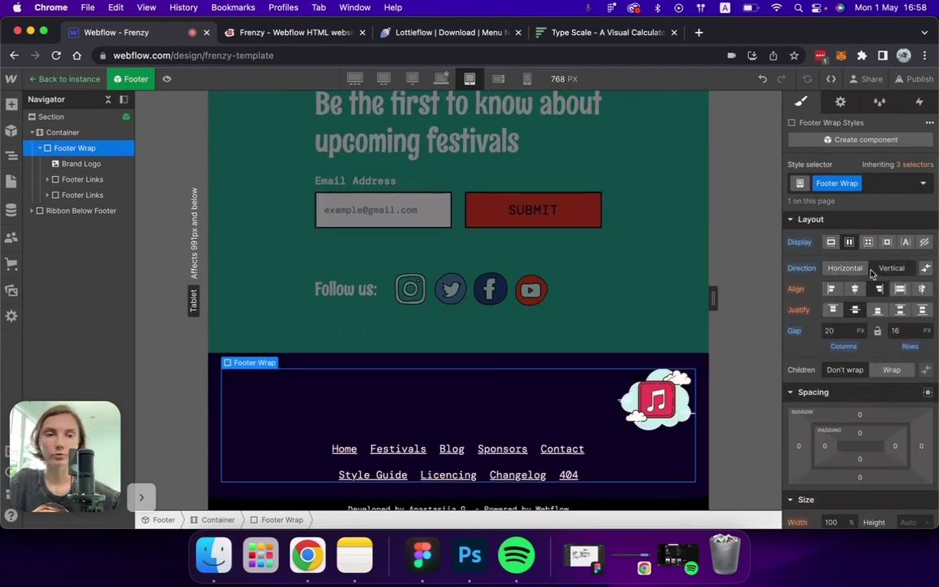
click(854, 290)
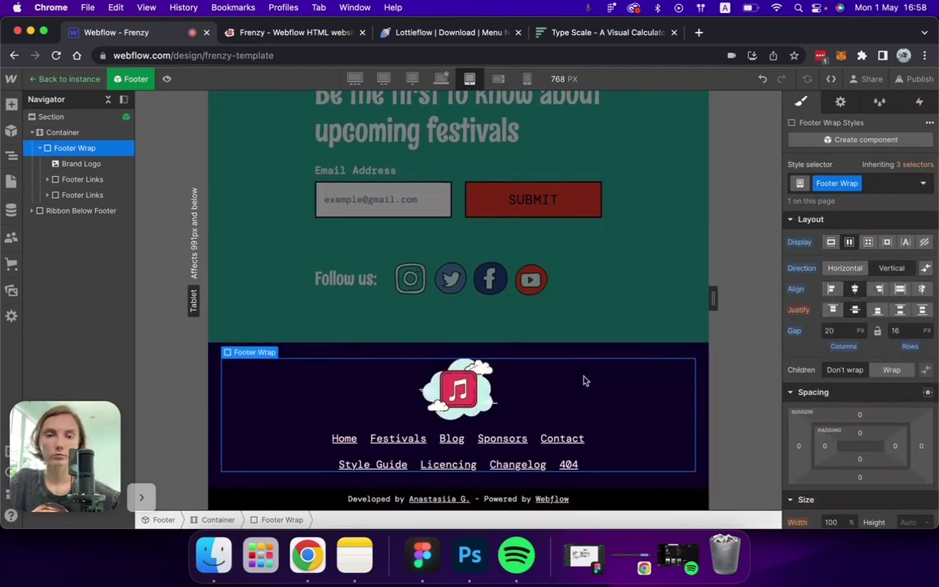
click(456, 385)
Preview the footer's logo and link rows on tablet, and compare them with the 992 px base breakpoint.
key(super+shift+p)
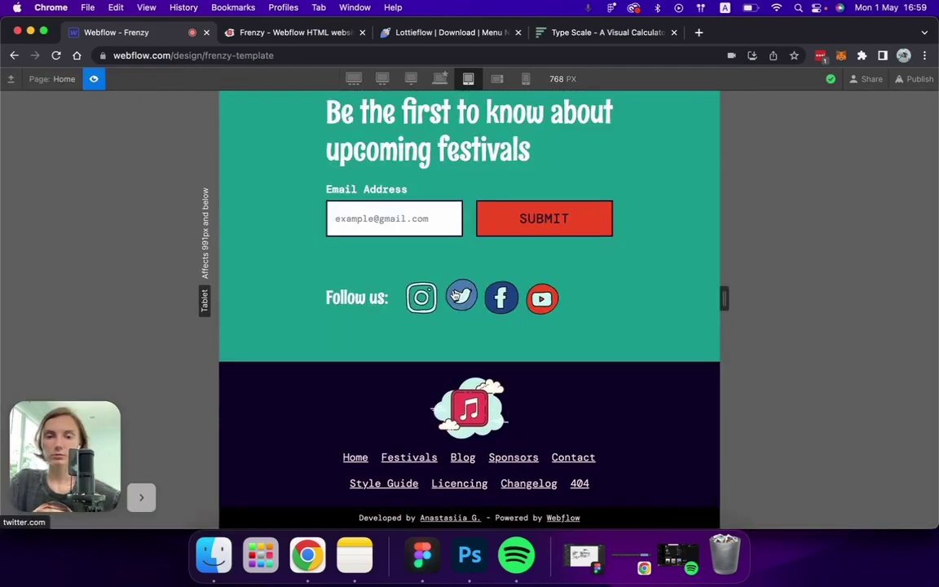
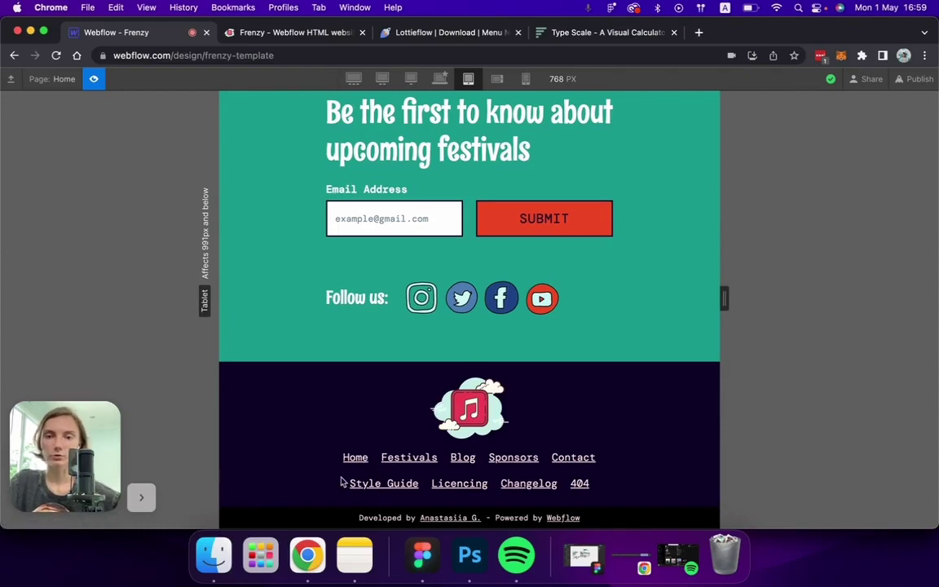
drag(343, 482, 637, 494)
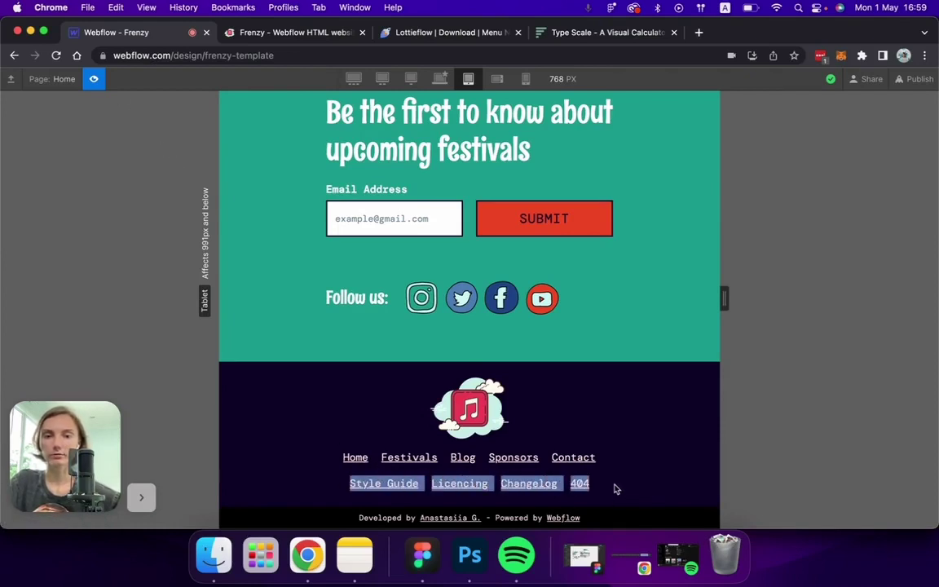
click(346, 511)
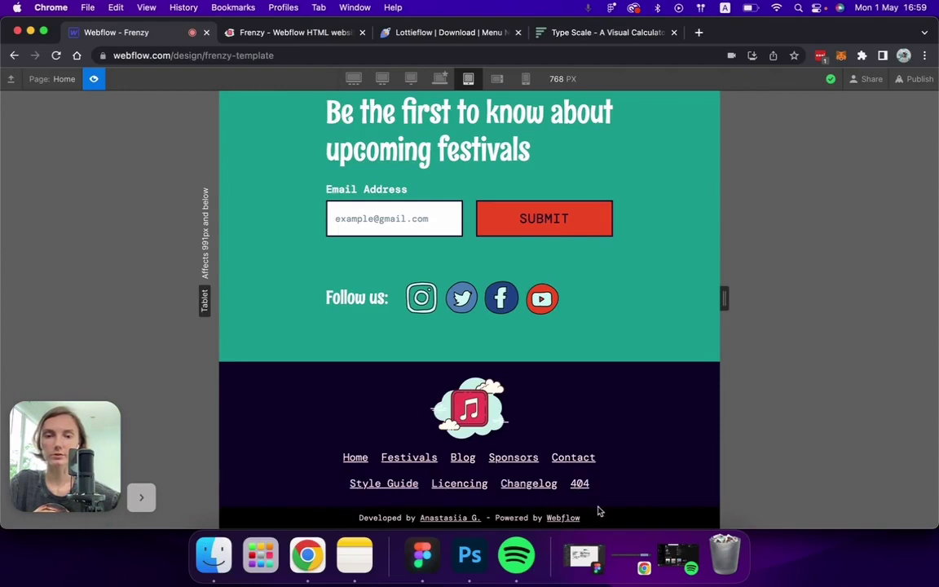
drag(604, 482, 298, 485)
click(304, 406)
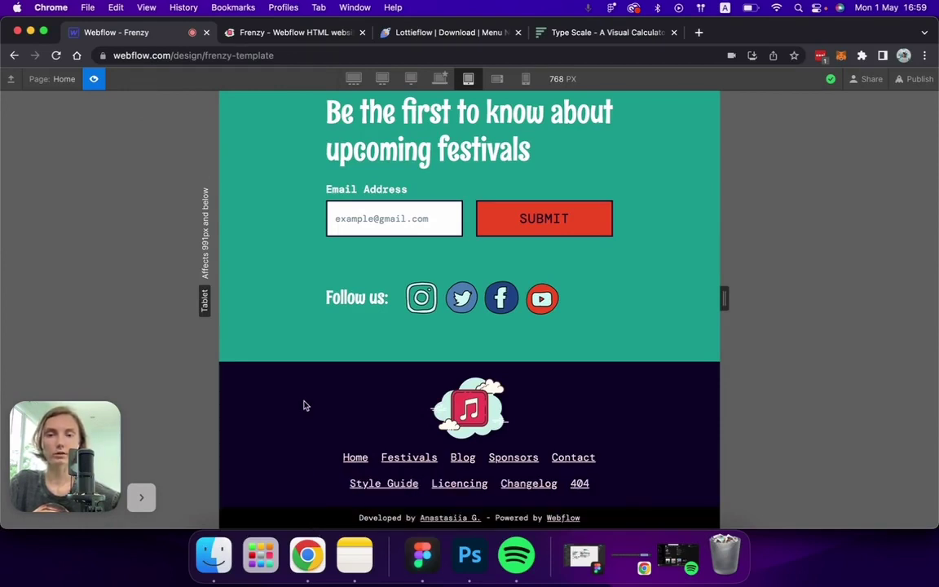
click(94, 80)
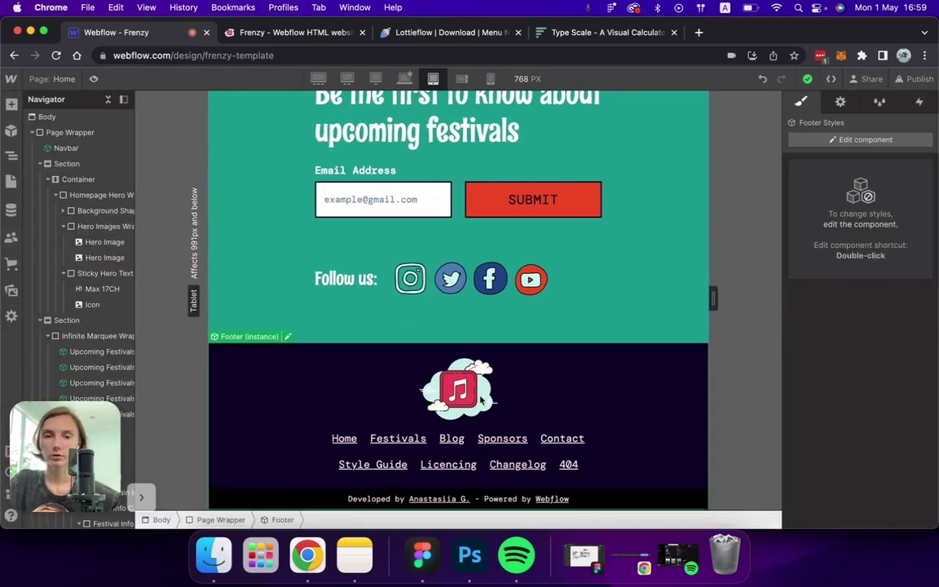
click(406, 79)
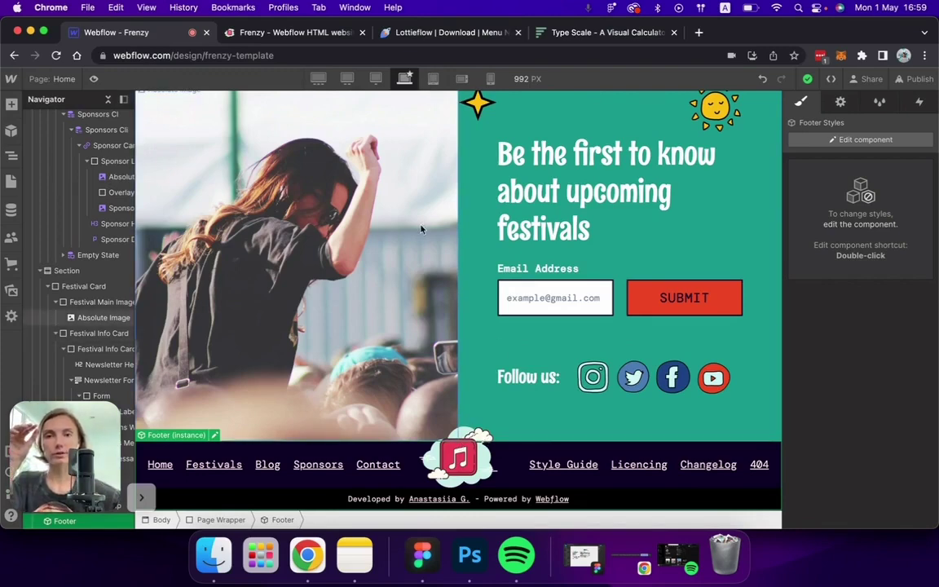
Open the Footer component for editing at the tablet breakpoint and reset its Brand Logo's position style.
click(433, 78)
scroll(448, 300, down, 5)
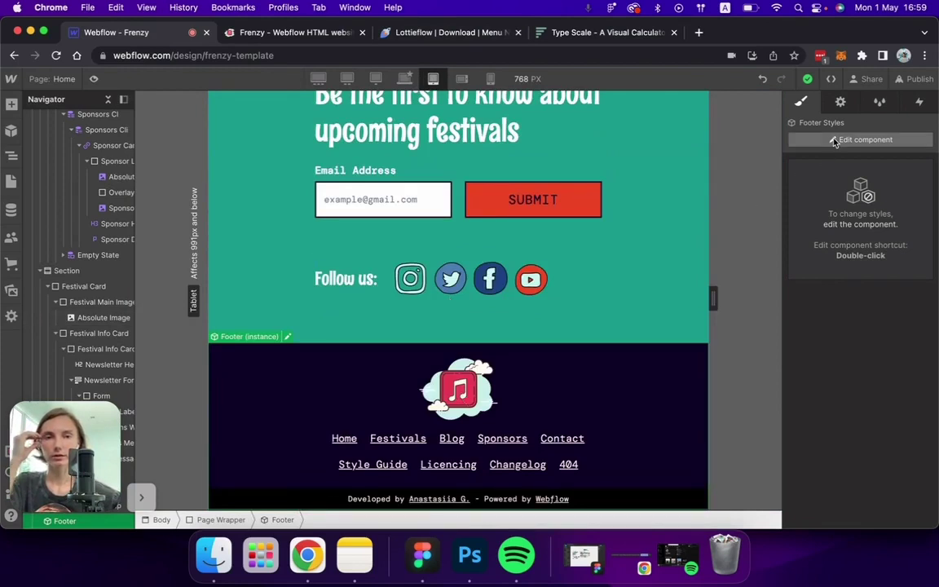
click(866, 139)
click(459, 385)
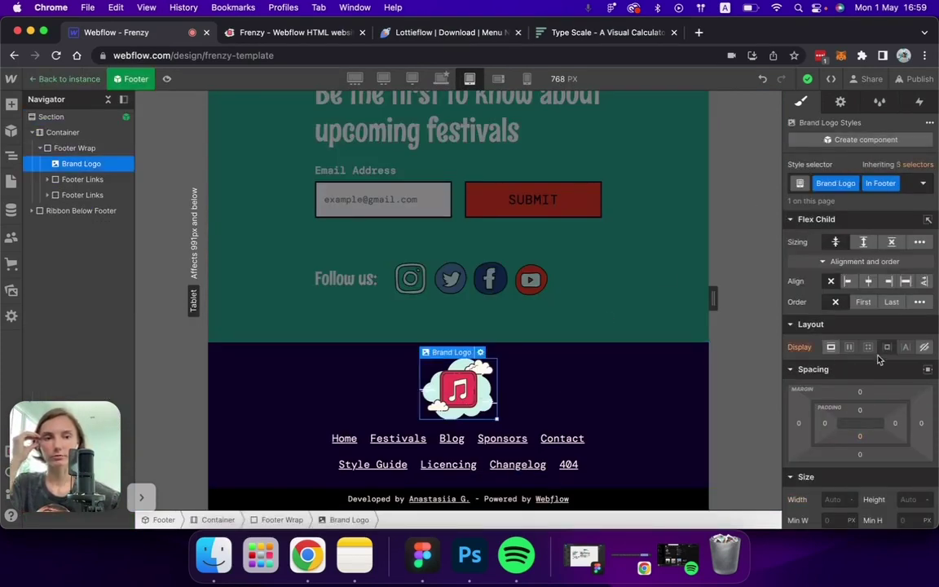
scroll(879, 359, down, 5)
click(832, 378)
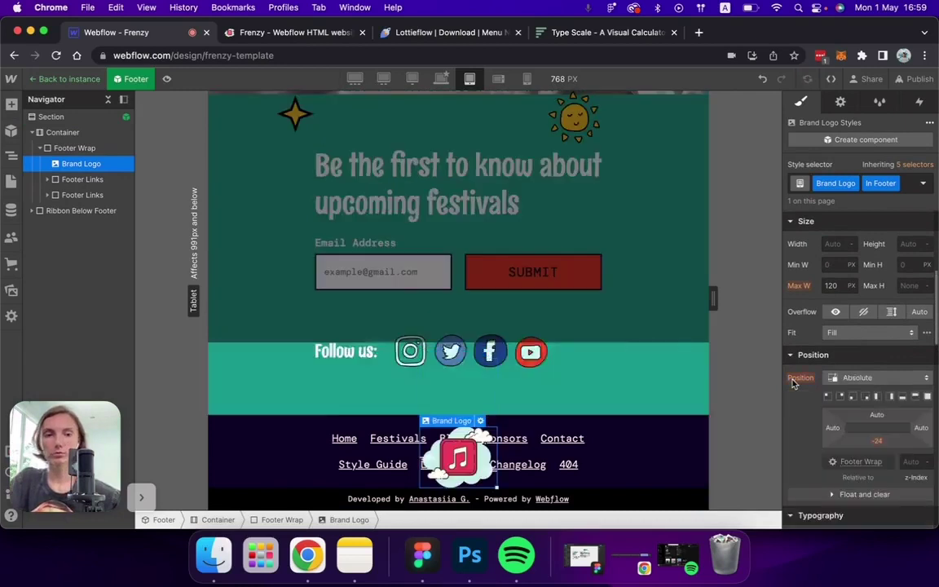
Set the footer Brand Logo's position to relative on tablet and shift it upward to overlap the footer's upper edge.
click(863, 377)
click(858, 359)
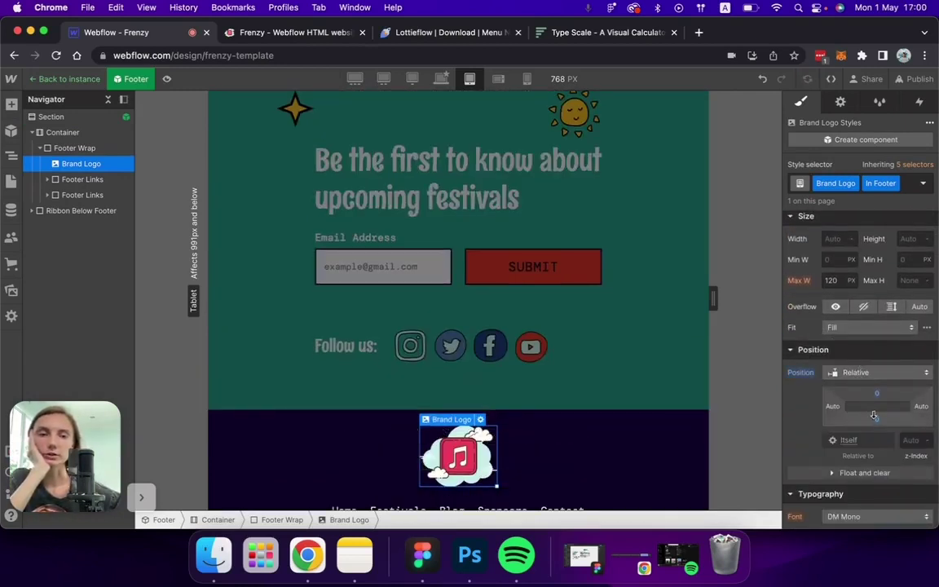
drag(878, 398, 878, 372)
Preview the home page on tablet and review its sections, from the footer logo through sponsors and testimonials to the upcoming festivals.
key(super+shift+p)
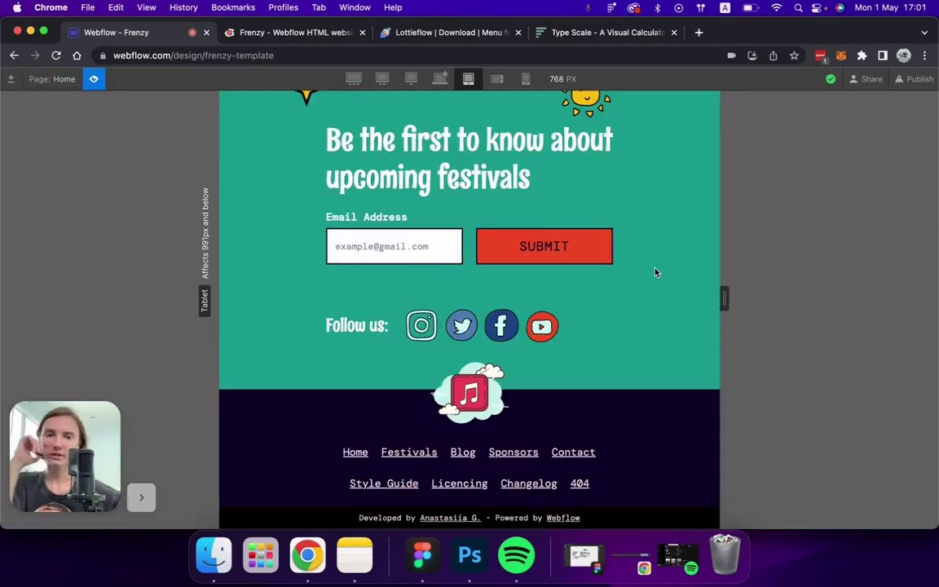
scroll(655, 272, up, 15)
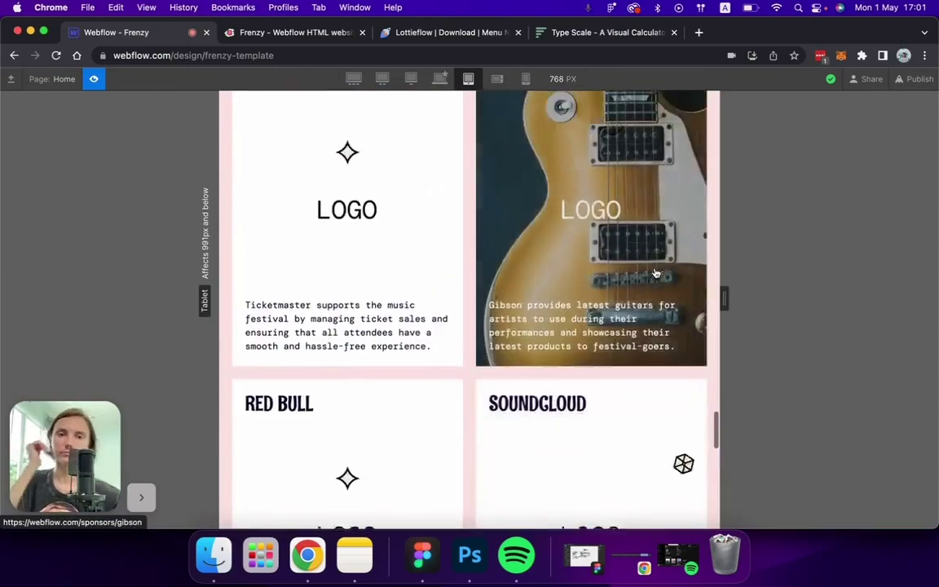
scroll(654, 272, up, 15)
scroll(469, 244, down, 3)
scroll(469, 245, up, 5)
scroll(468, 244, up, 15)
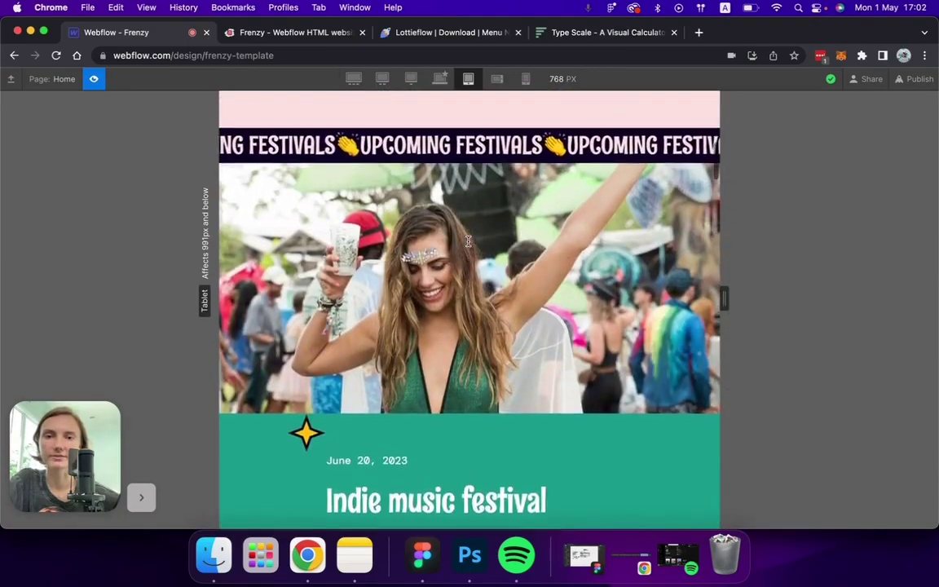
scroll(469, 245, down, 15)
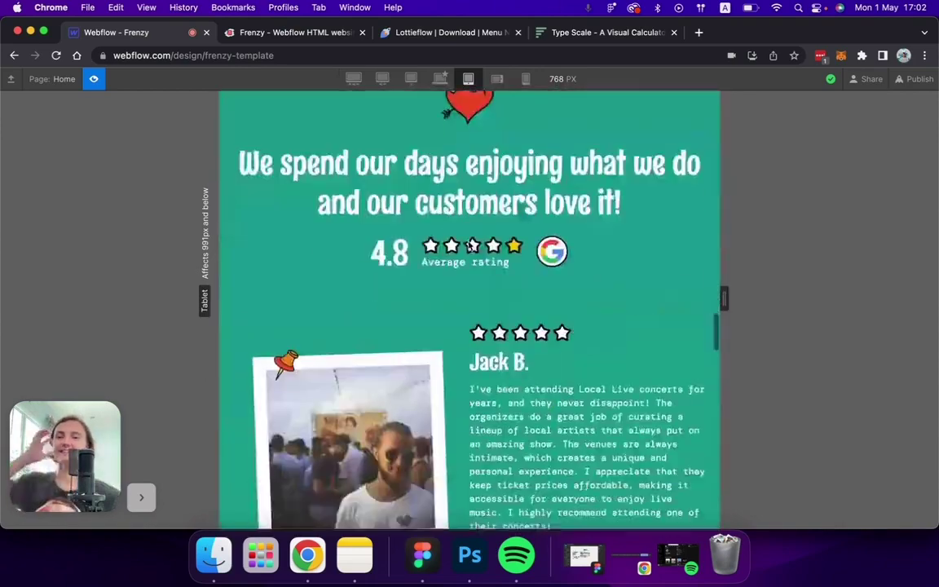
scroll(468, 245, down, 15)
scroll(469, 245, up, 5)
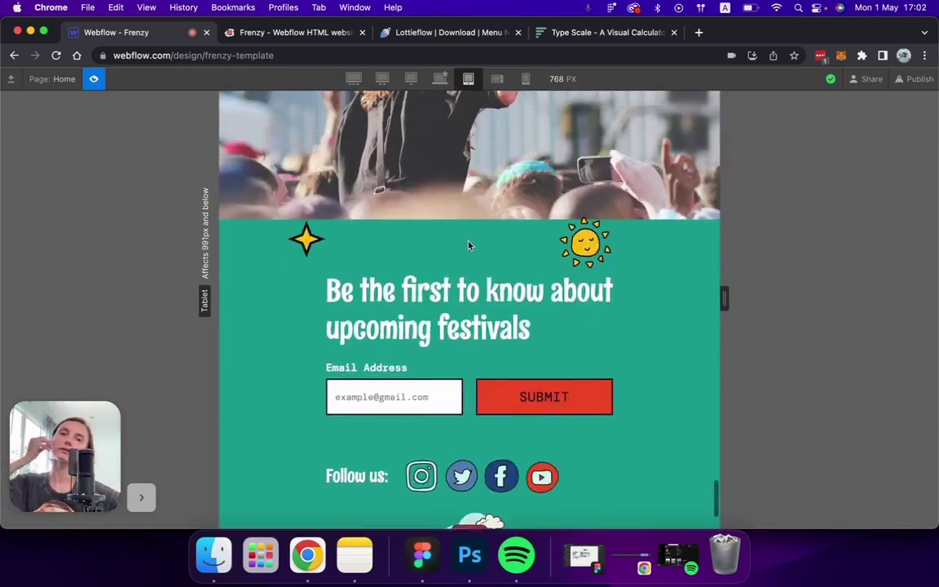
scroll(436, 295, up, 10)
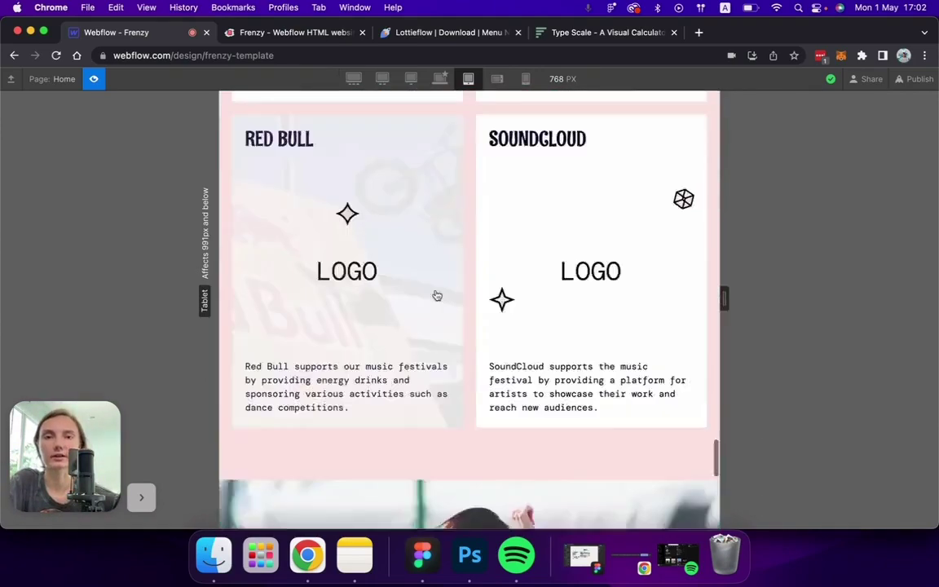
scroll(436, 295, up, 15)
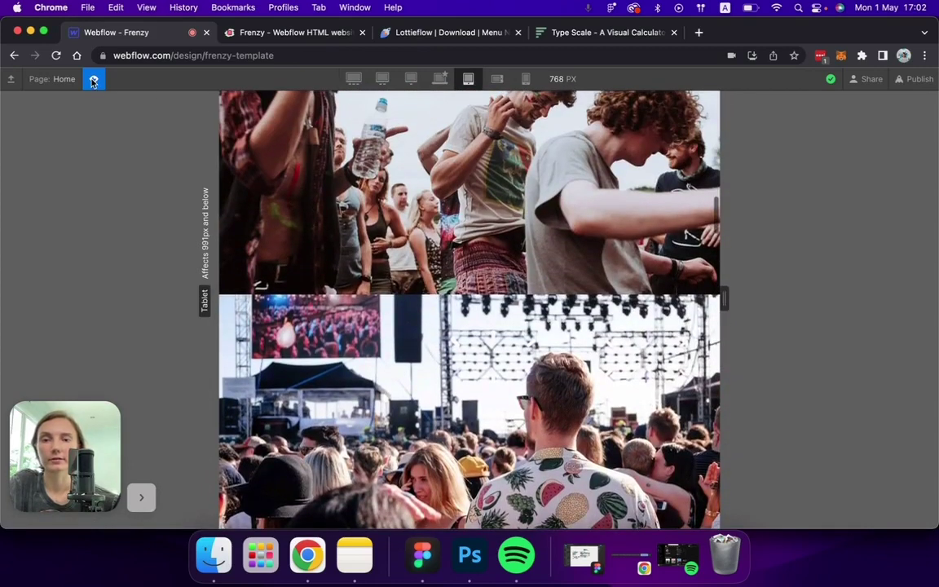
click(93, 80)
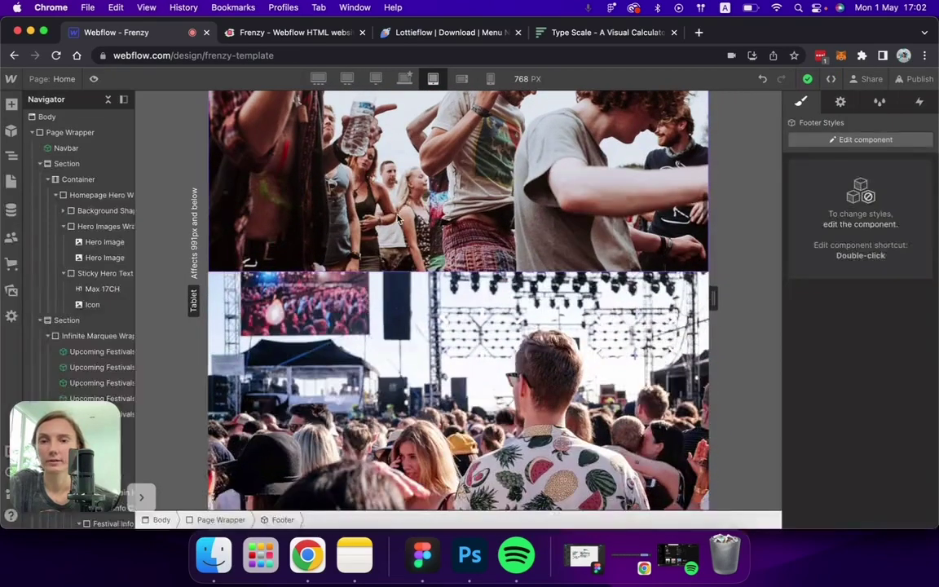
click(391, 293)
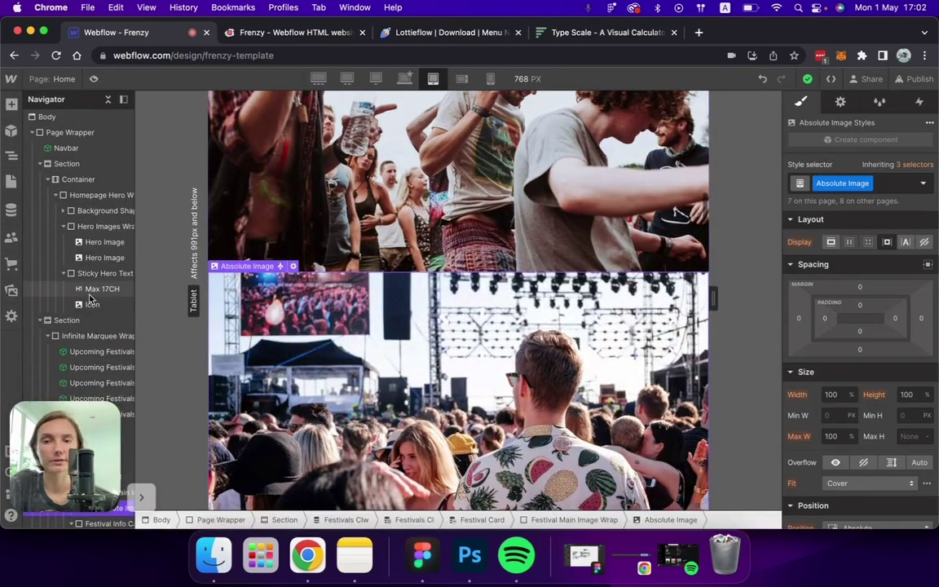
scroll(91, 300, down, 3)
click(65, 158)
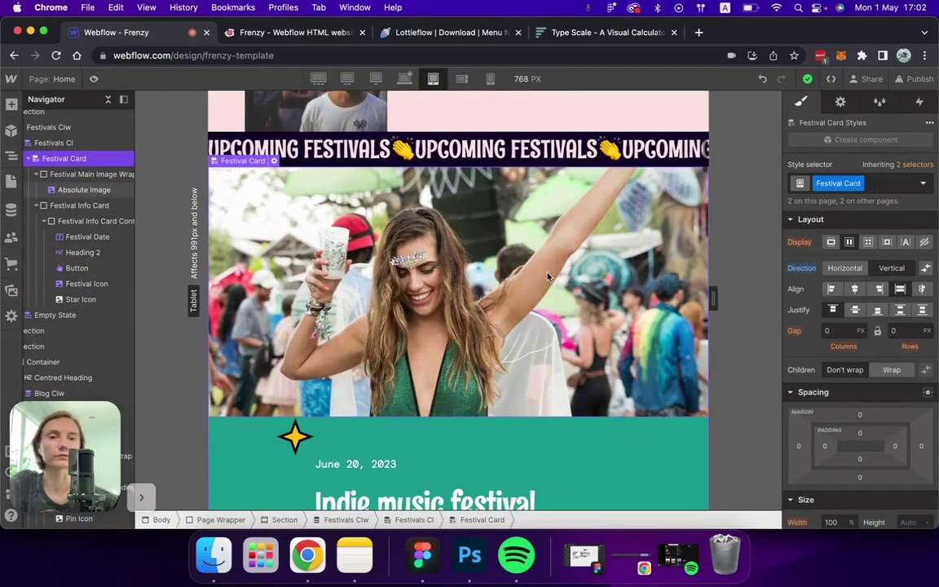
scroll(625, 256, down, 5)
click(924, 183)
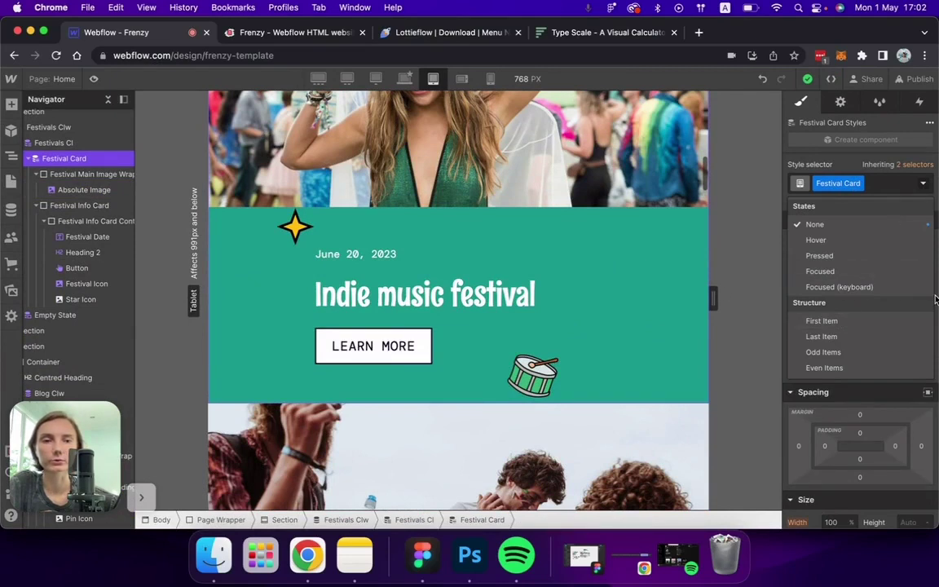
click(841, 367)
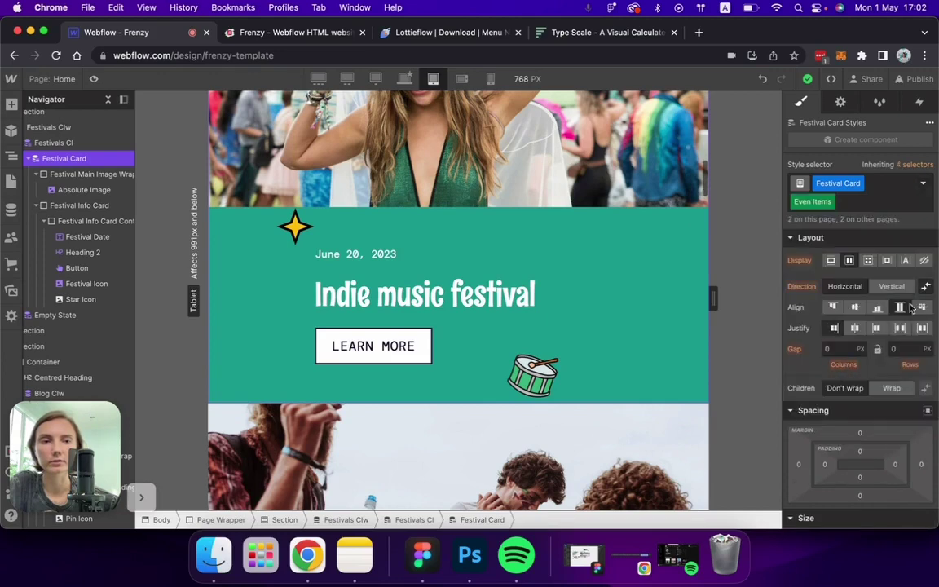
key(BackSpace)
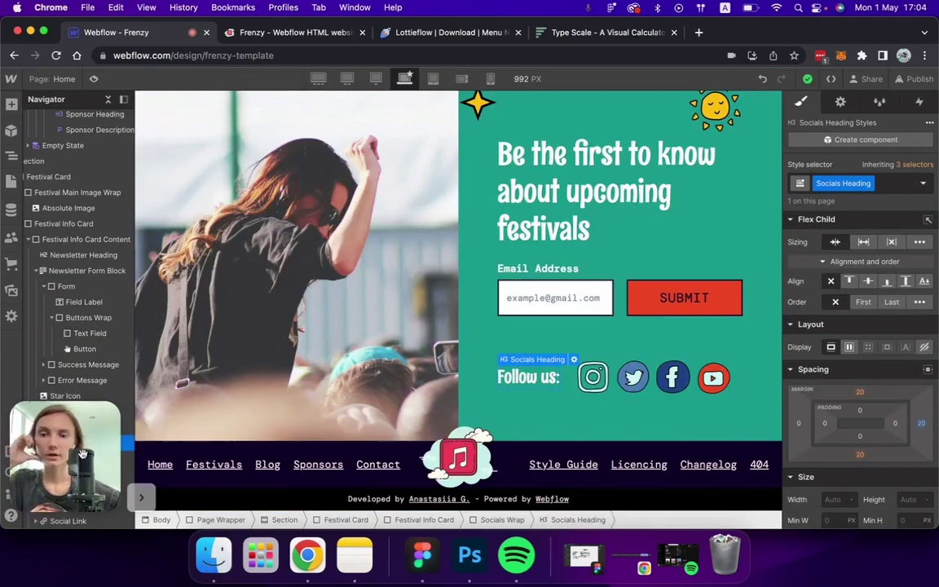
Wrap the first Social Link in a div block and move the other social links into it.
click(70, 458)
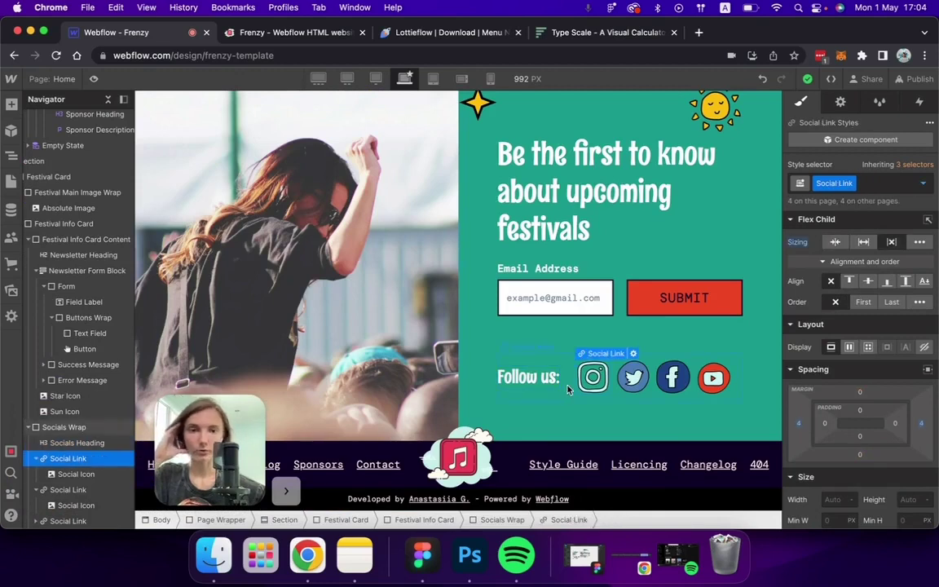
right_click(593, 356)
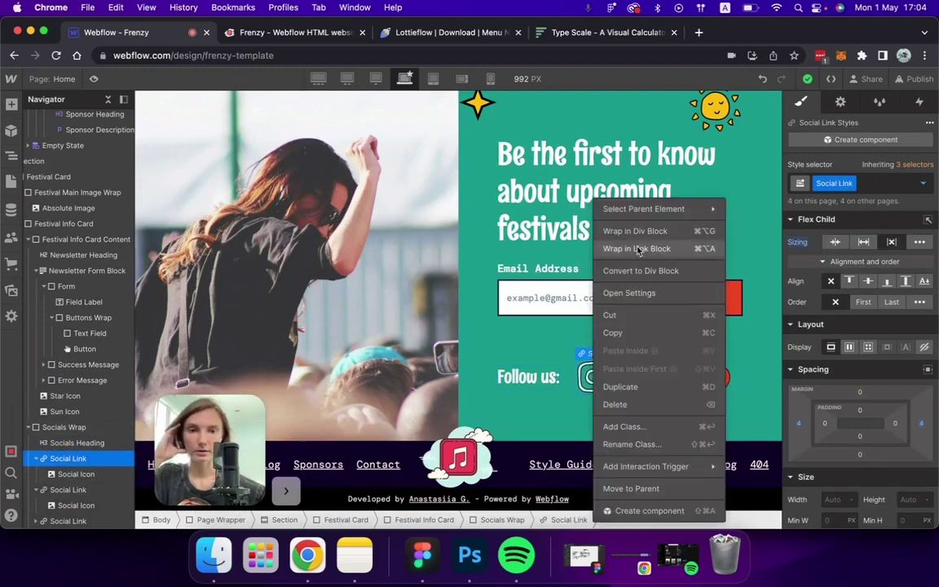
click(575, 207)
click(67, 506)
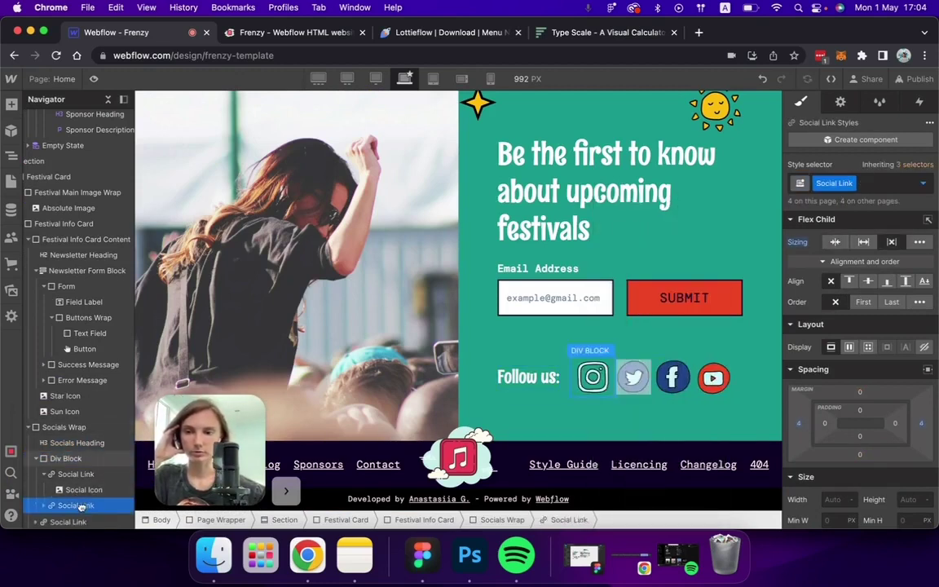
drag(68, 505, 65, 480)
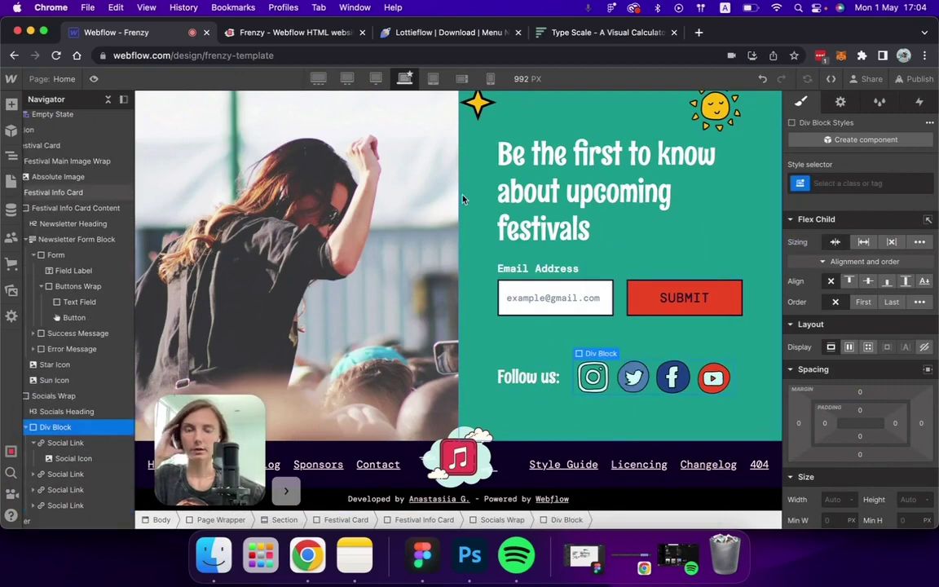
Set the newsletter card's Socials Wrap to vertical direction with start-aligned items at the tablet breakpoint.
click(432, 78)
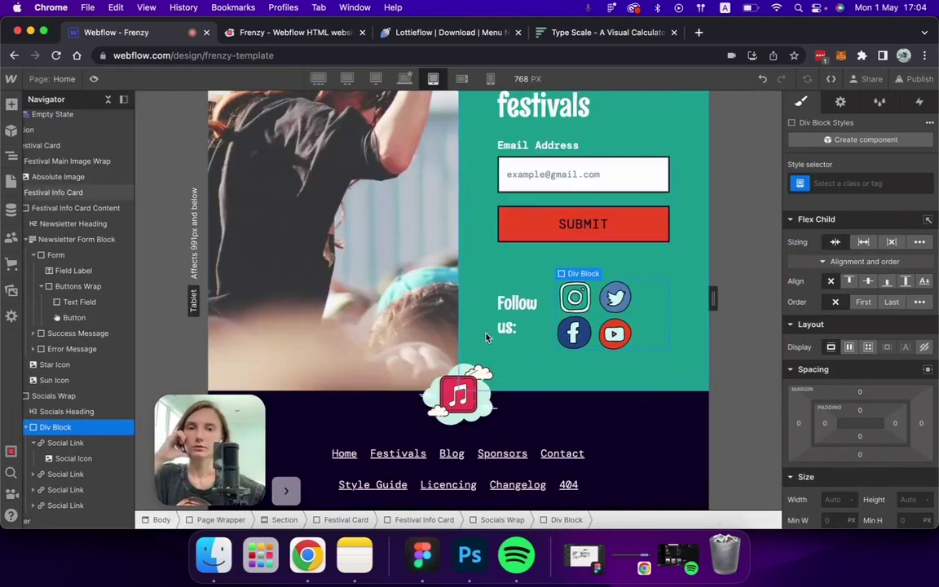
click(544, 322)
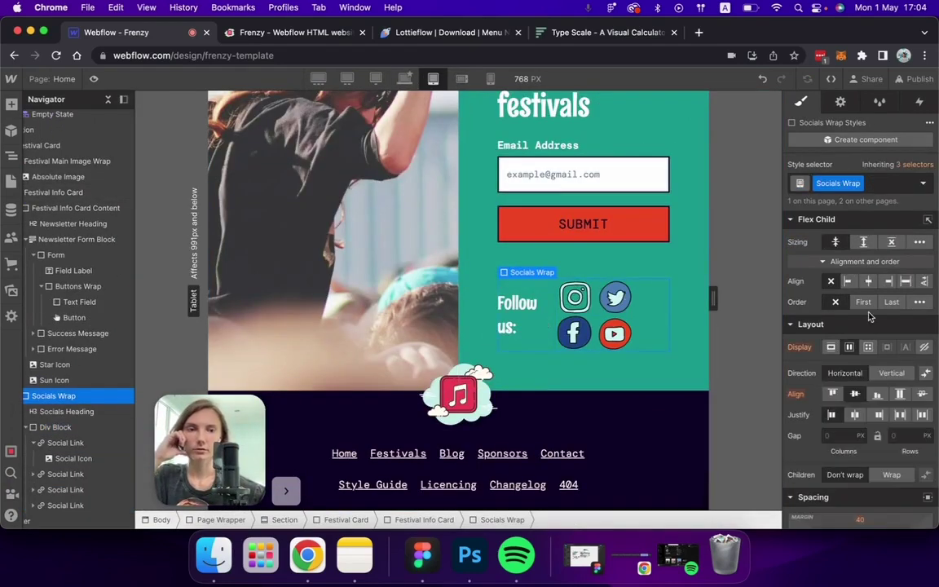
click(891, 373)
click(832, 394)
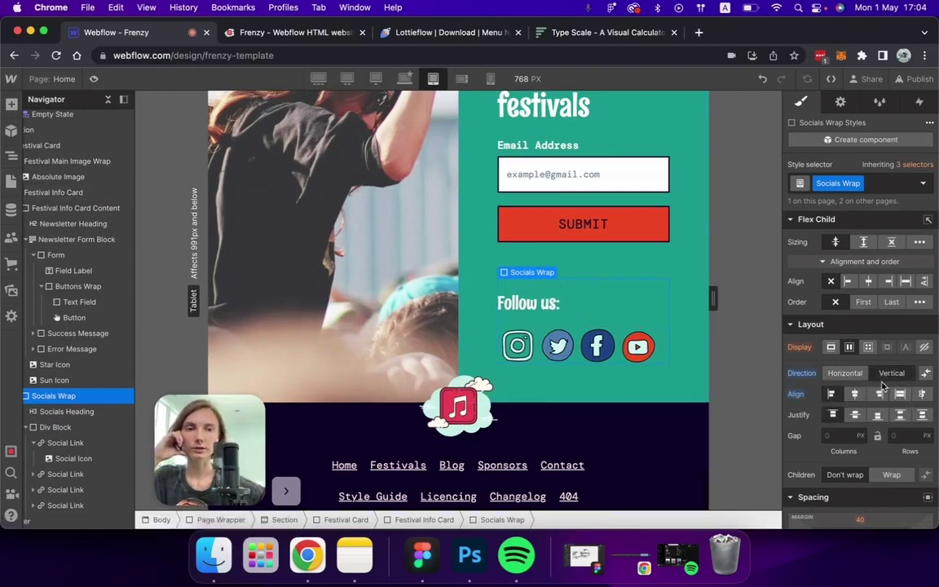
click(627, 276)
scroll(627, 278, up, 4)
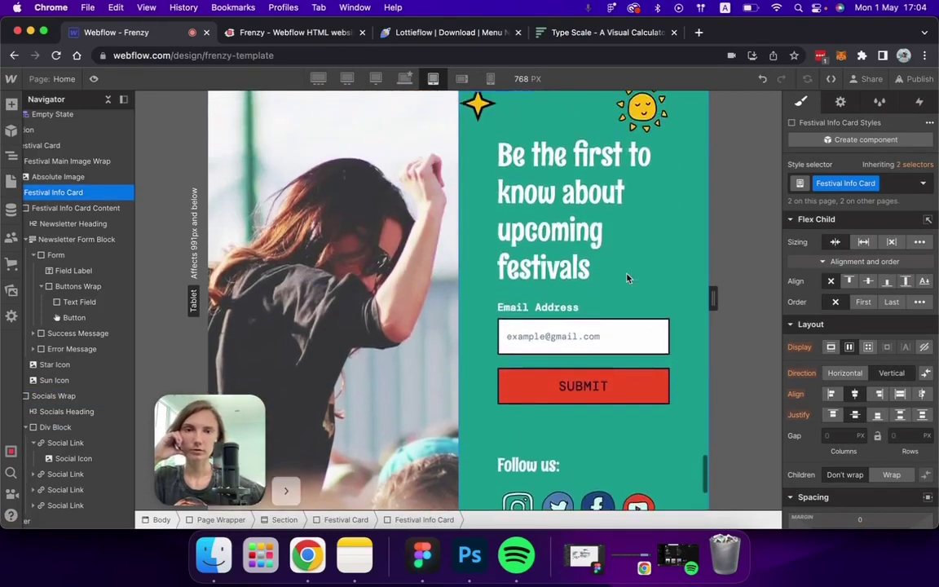
scroll(627, 277, down, 3)
scroll(627, 278, up, 10)
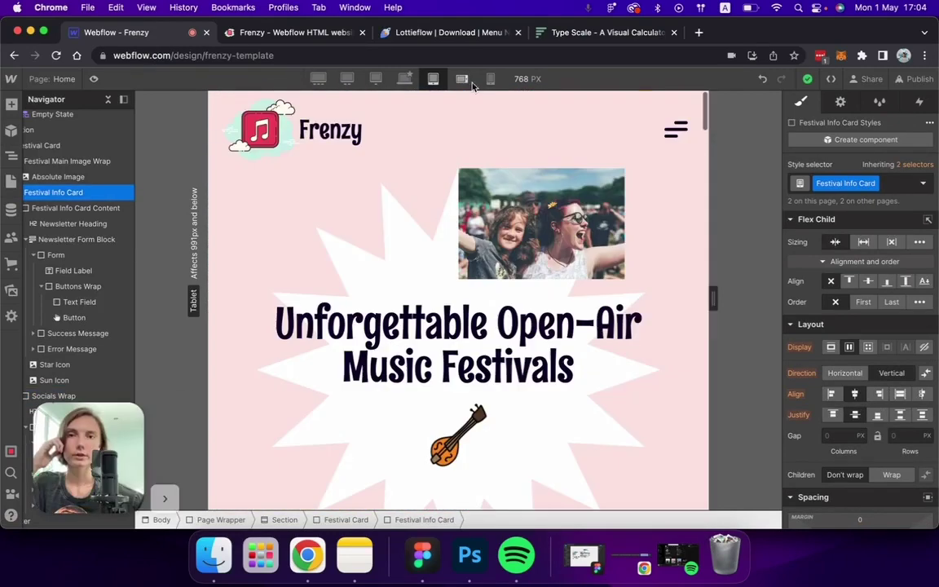
Open the Navbar component for editing and bring up the tablet styles of its Text Next To Logo.
click(462, 79)
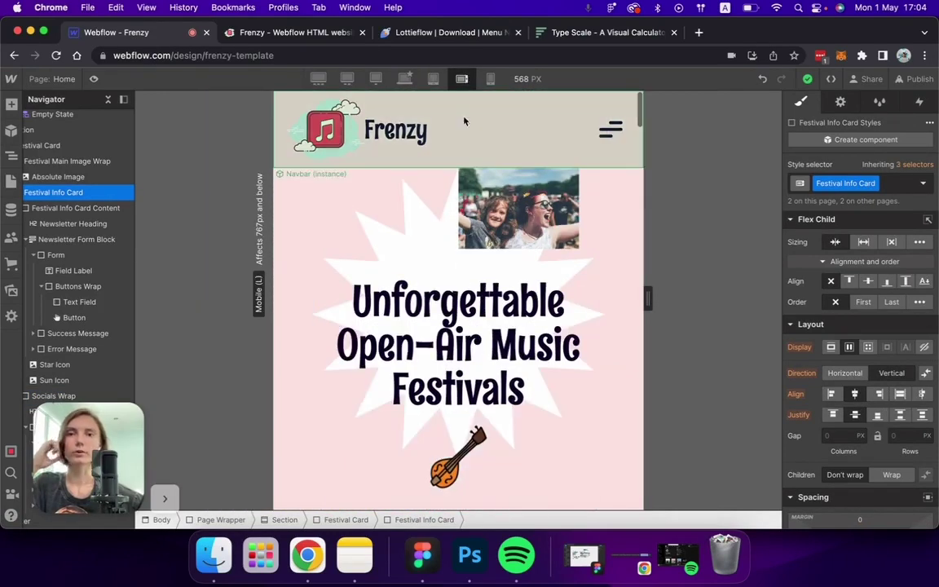
click(406, 114)
double_click(404, 126)
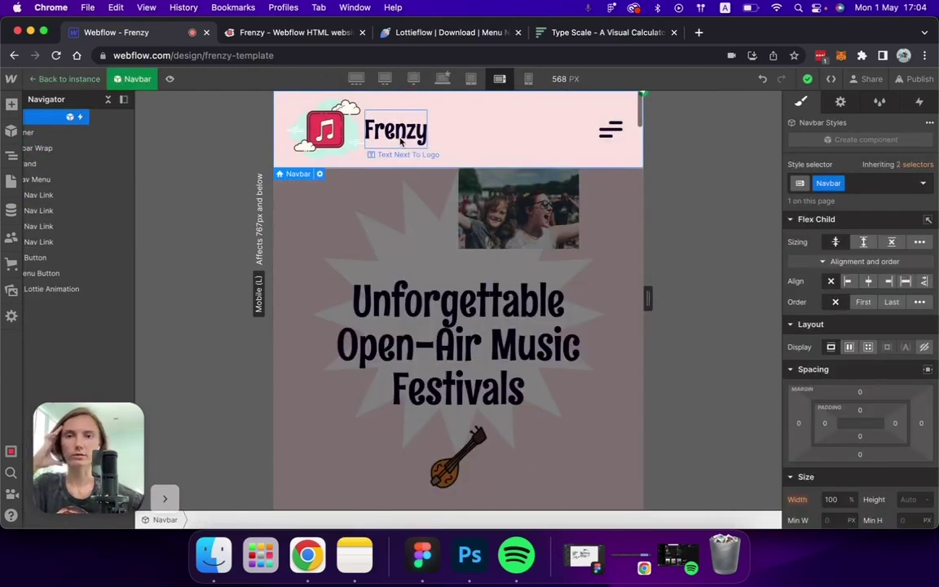
click(401, 139)
click(471, 79)
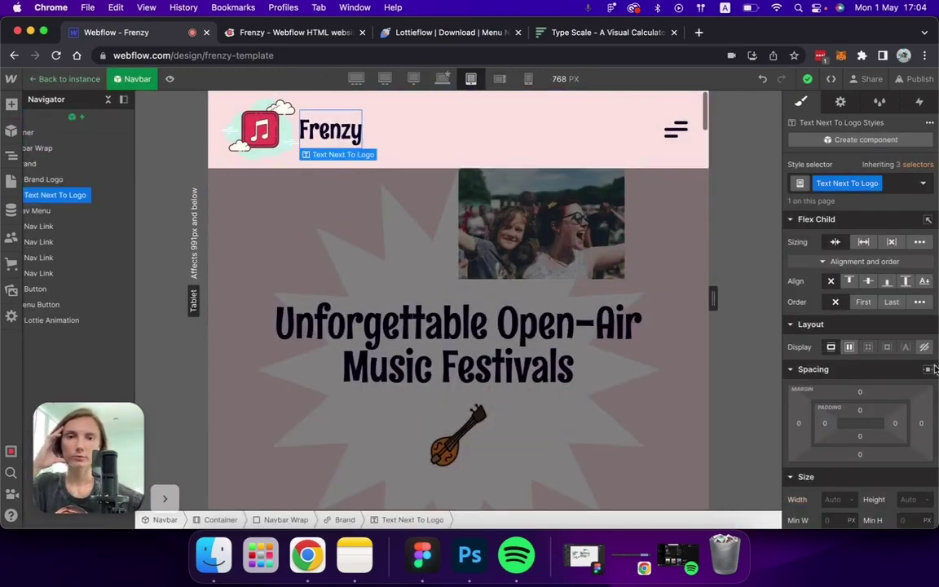
scroll(934, 369, down, 5)
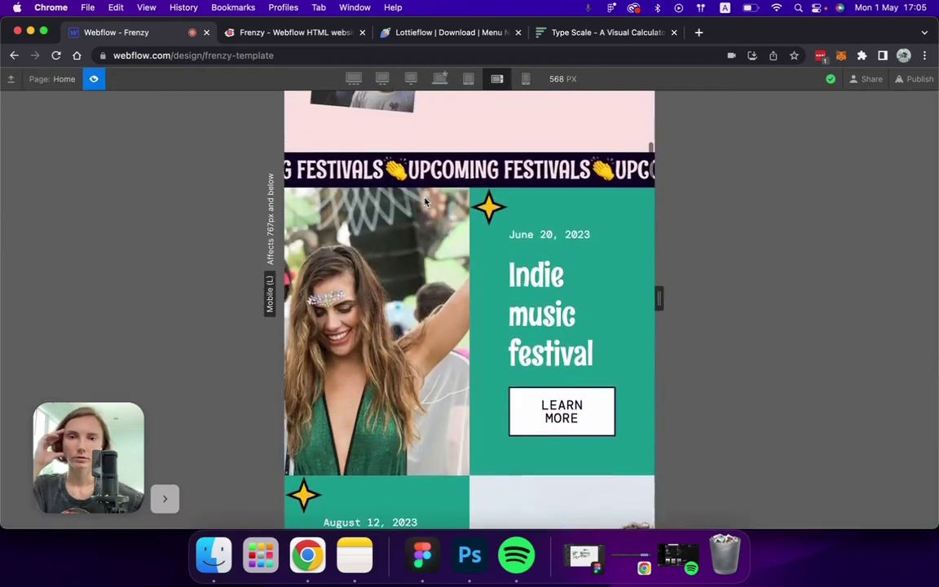
Preview the home page at the mobile landscape breakpoint, examining the festival cards, blog, testimonials, sponsors, newsletter card and footer.
scroll(424, 202, down, 5)
scroll(423, 201, down, 10)
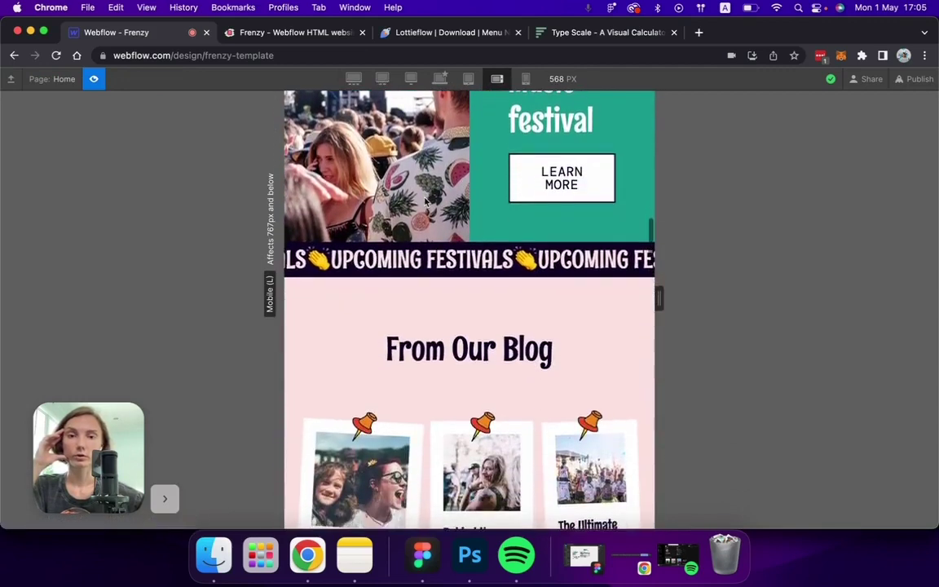
scroll(424, 201, down, 8)
scroll(424, 202, up, 3)
scroll(424, 201, down, 12)
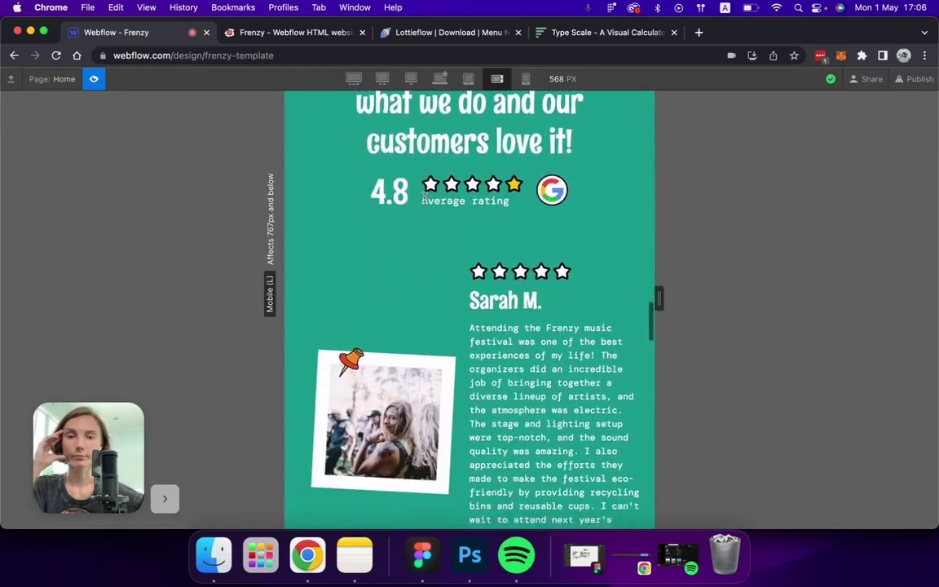
scroll(424, 202, down, 15)
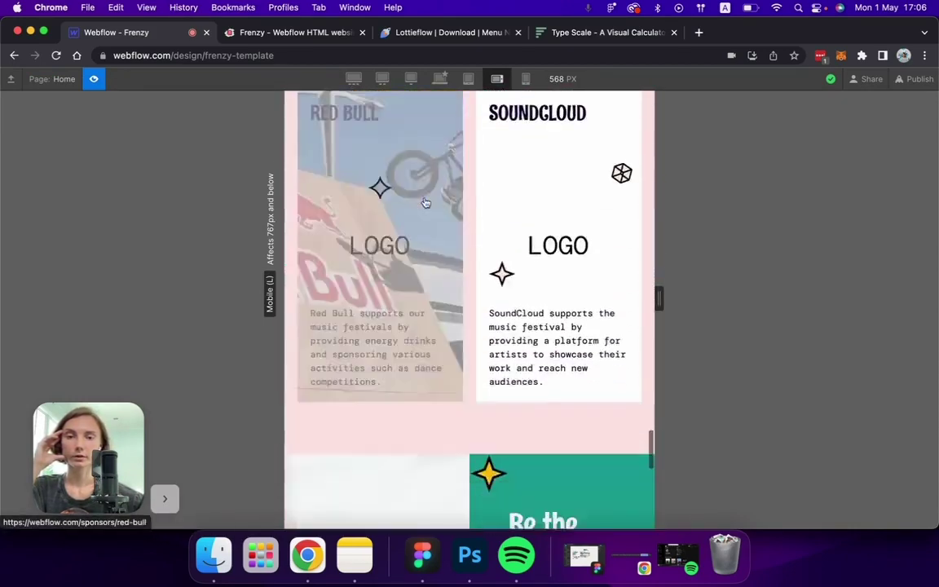
scroll(423, 202, down, 15)
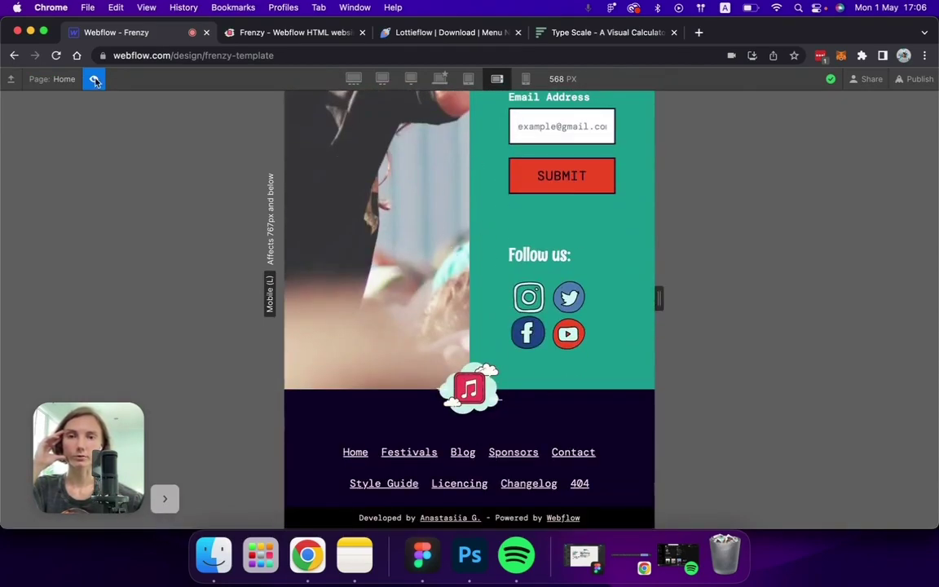
click(95, 79)
scroll(474, 198, up, 20)
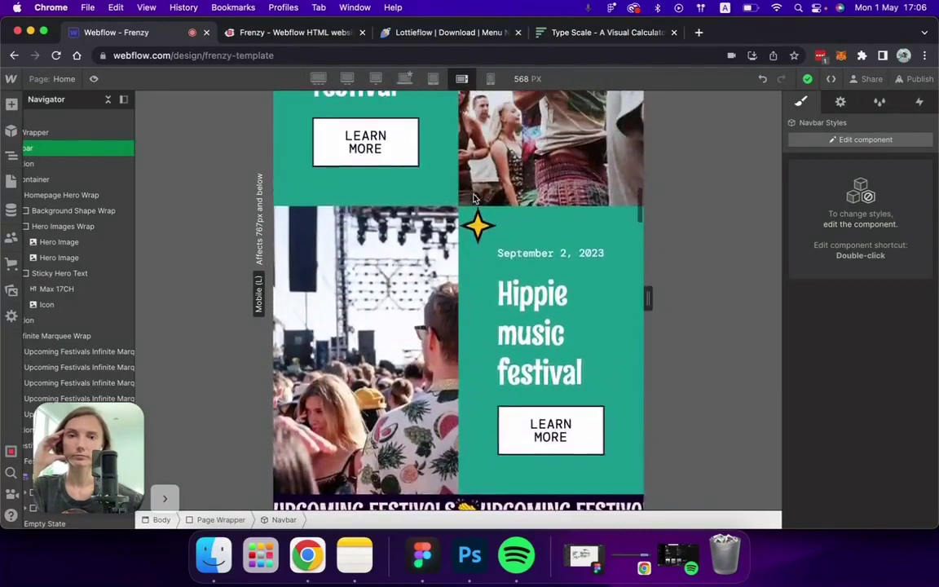
Set the Festival Card's layout direction to vertical at the mobile landscape breakpoint.
scroll(473, 198, up, 6)
click(474, 199)
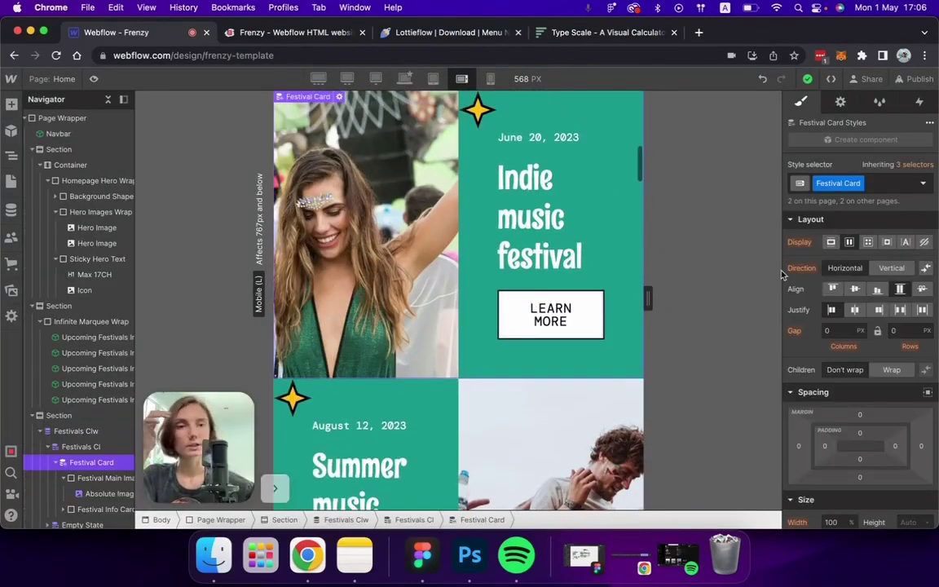
click(892, 269)
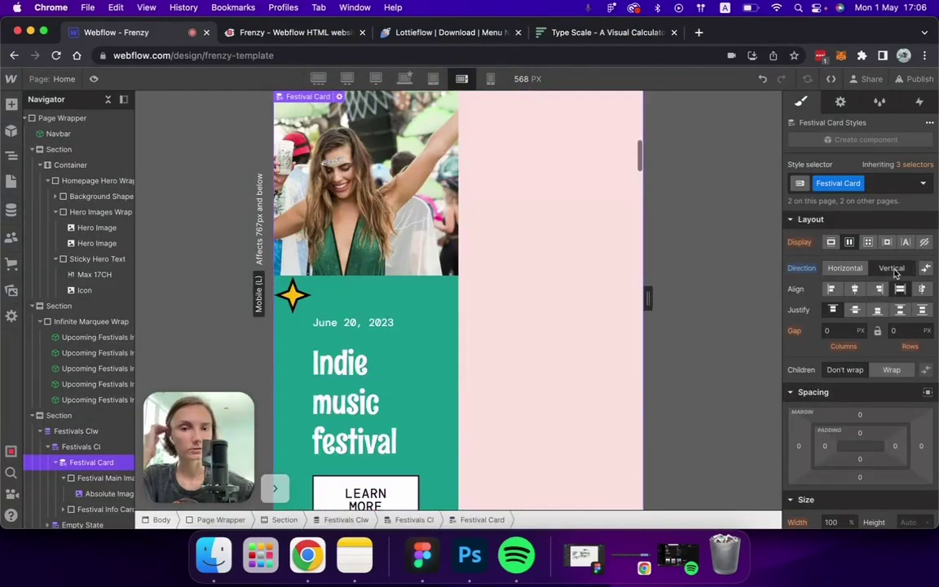
scroll(505, 281, down, 5)
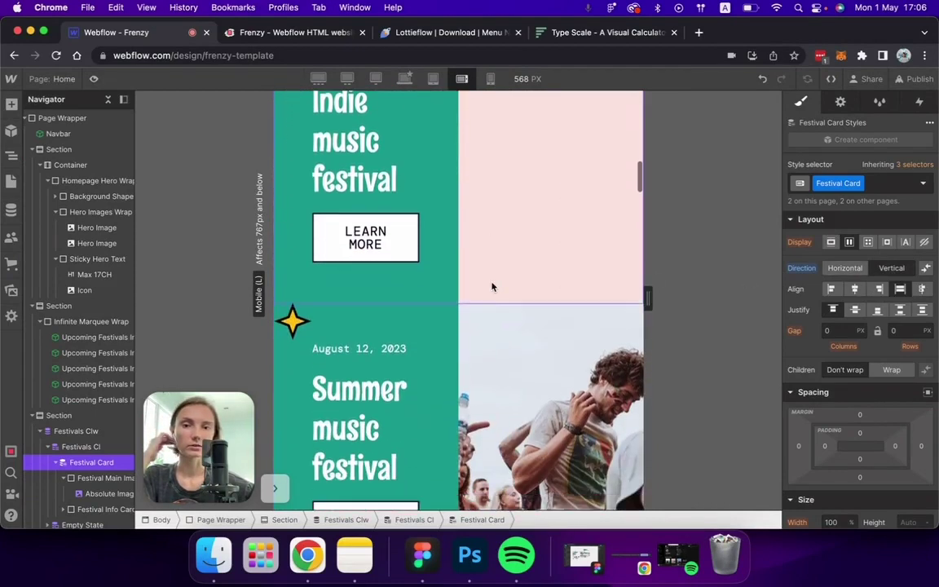
scroll(412, 150, down, 3)
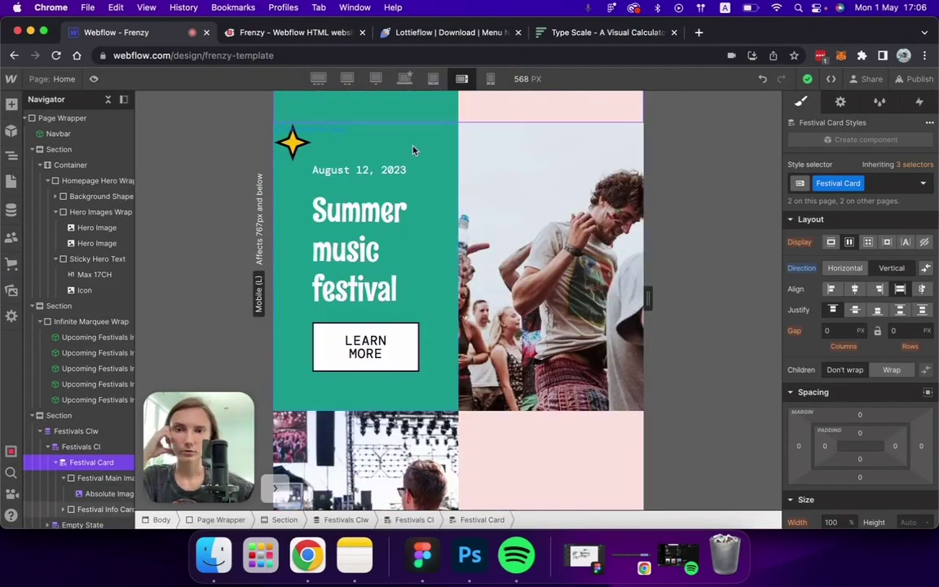
Set the Festival Card's Even Items state to vertical direction and turn off its reversed order.
click(64, 480)
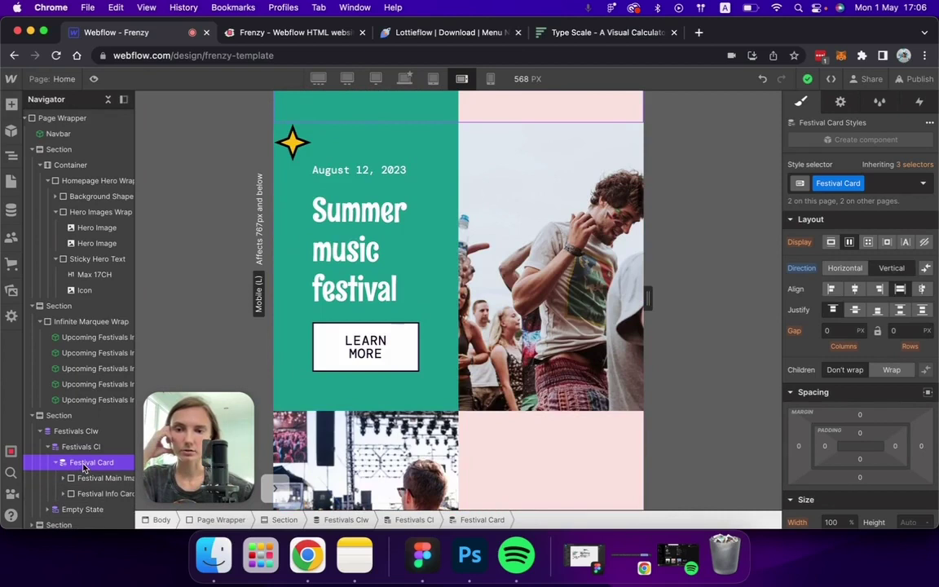
click(925, 183)
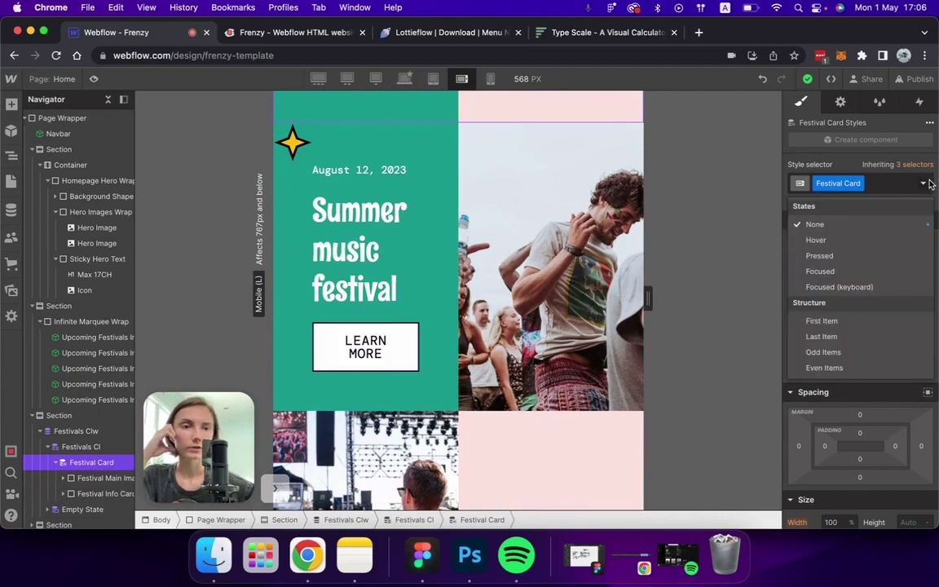
click(839, 369)
click(891, 286)
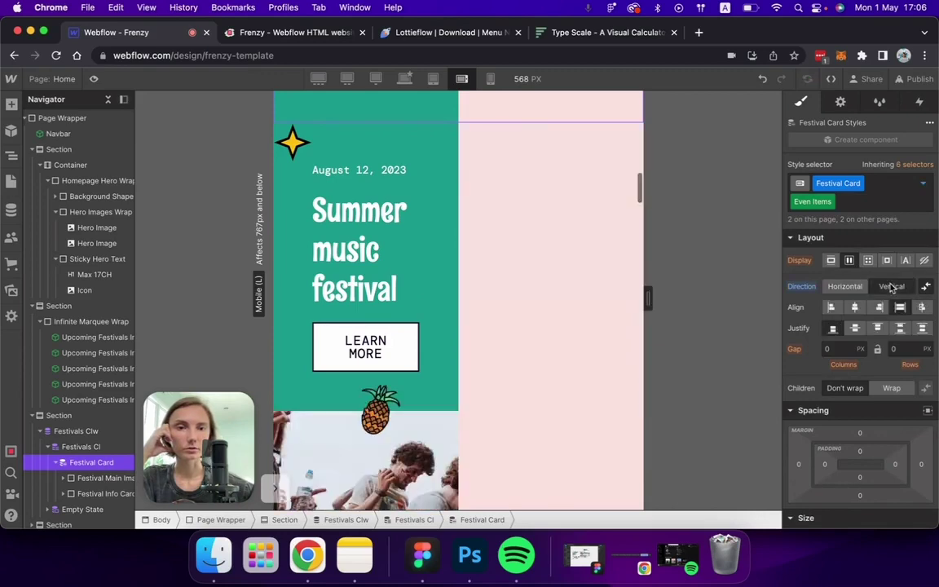
click(926, 287)
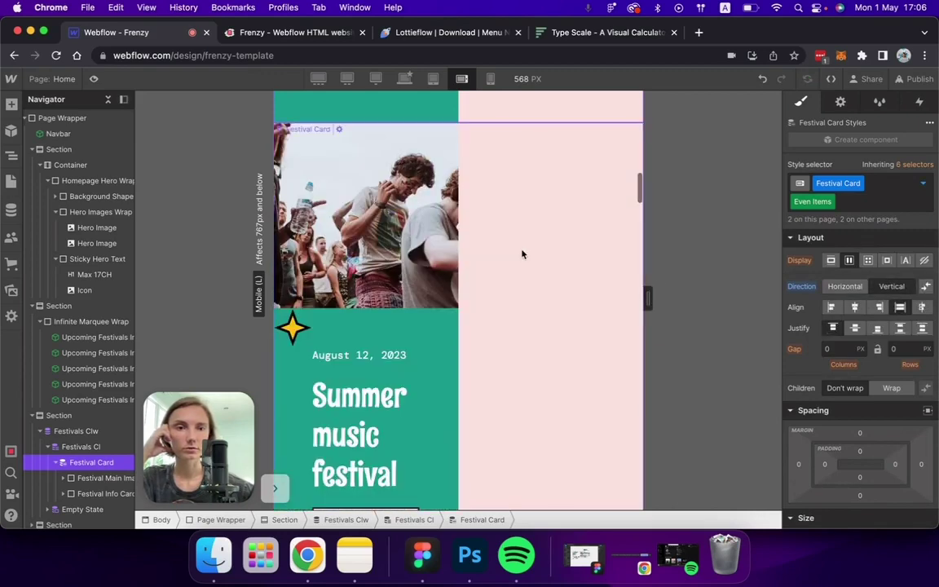
scroll(522, 255, down, 10)
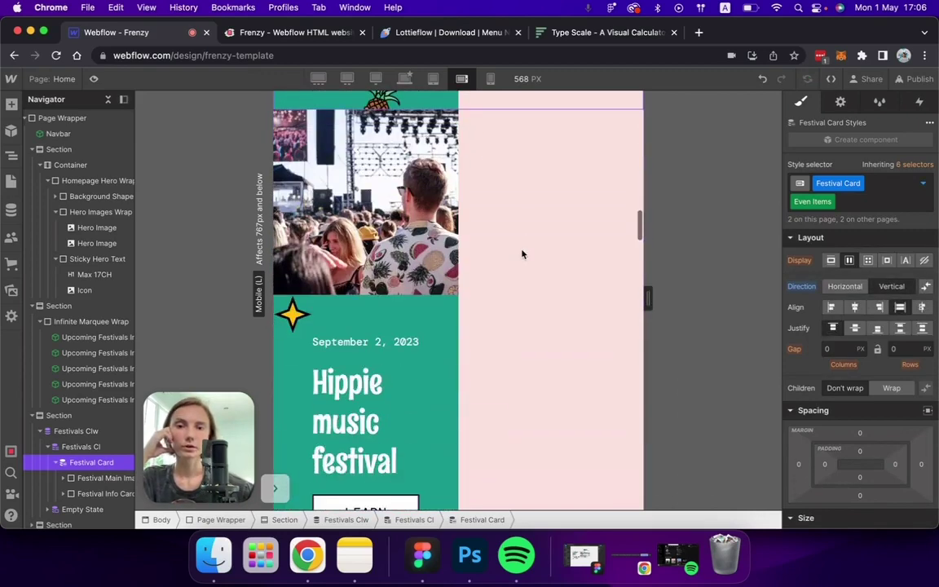
scroll(522, 255, up, 10)
scroll(522, 254, up, 5)
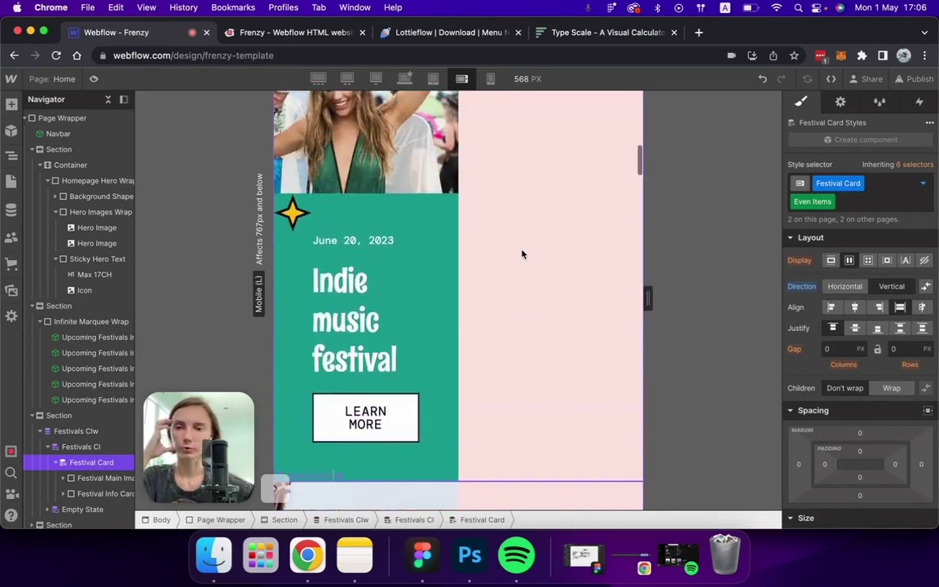
Set the Festival Main Image Wrap's width to 100% at the mobile landscape breakpoint.
click(106, 479)
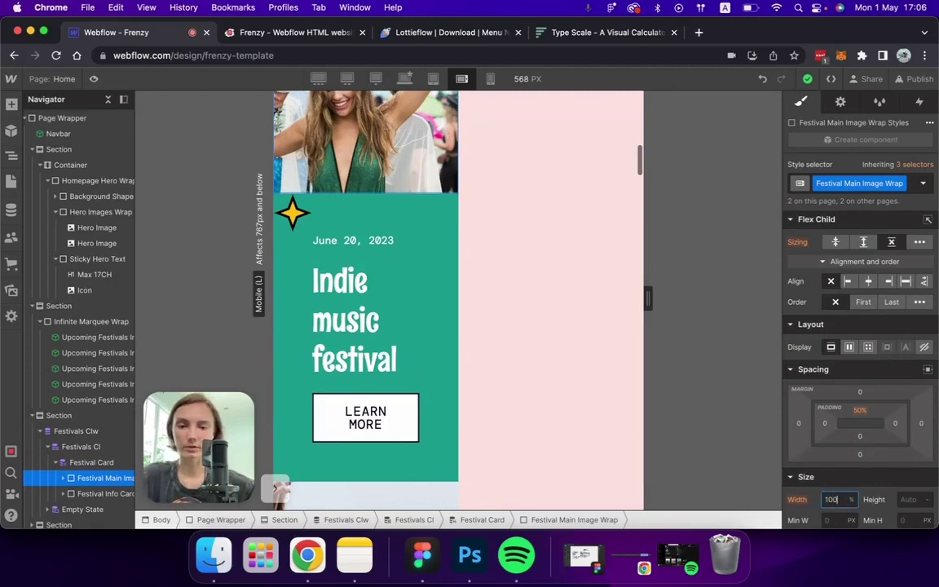
key(Return)
scroll(566, 298, up, 3)
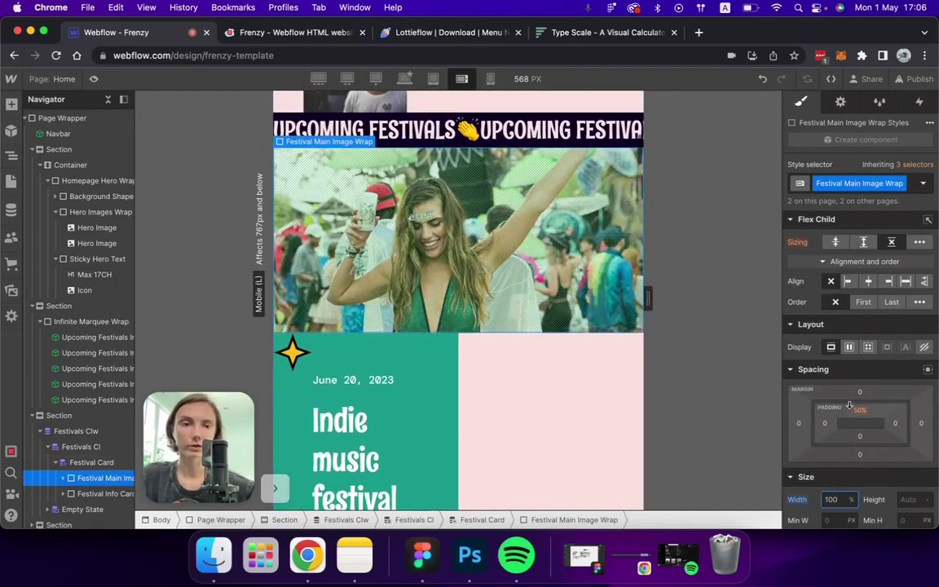
Try a top padding of 100% on the Festival Main Image Wrap.
click(856, 412)
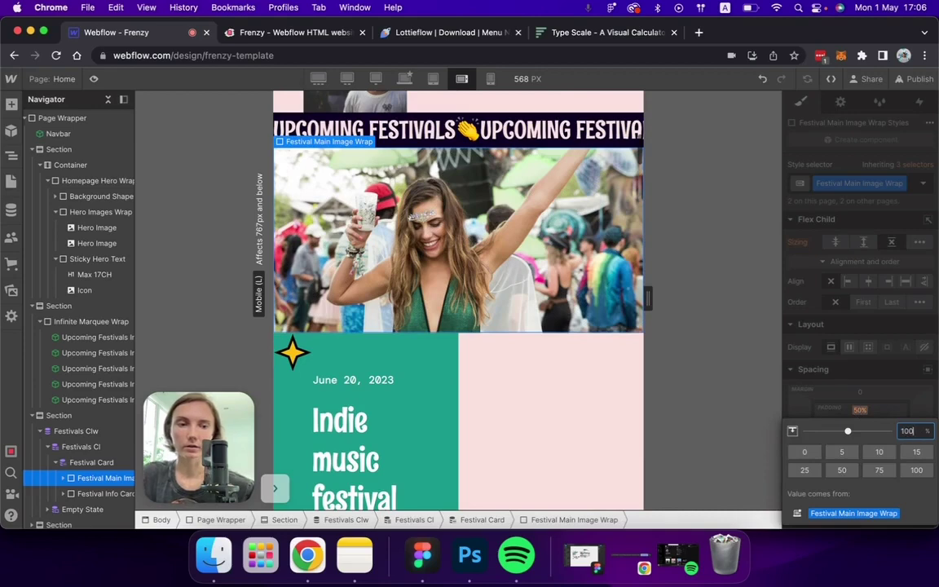
text(100)
key(Return)
scroll(463, 295, down, 10)
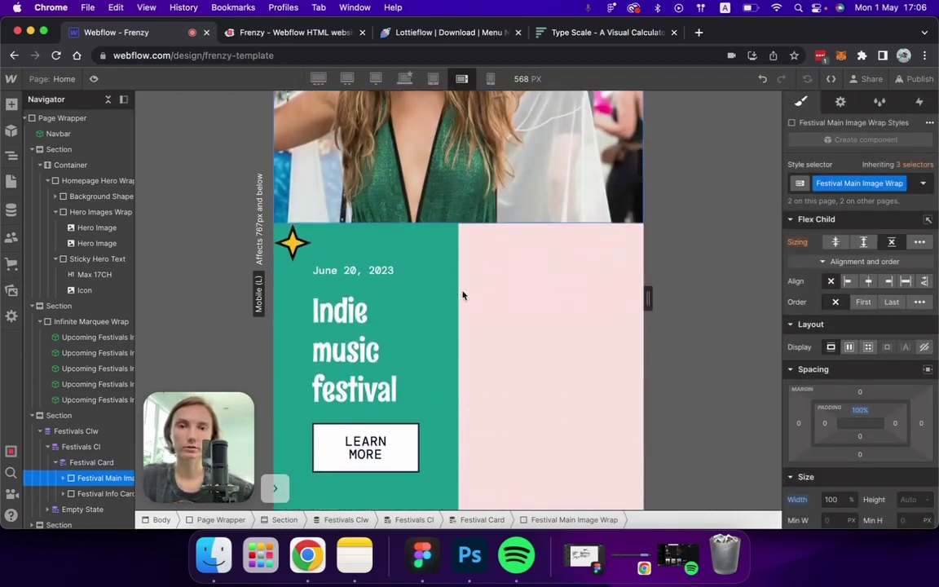
Set the Festival Info Card's width to 100% at the mobile landscape breakpoint.
click(424, 179)
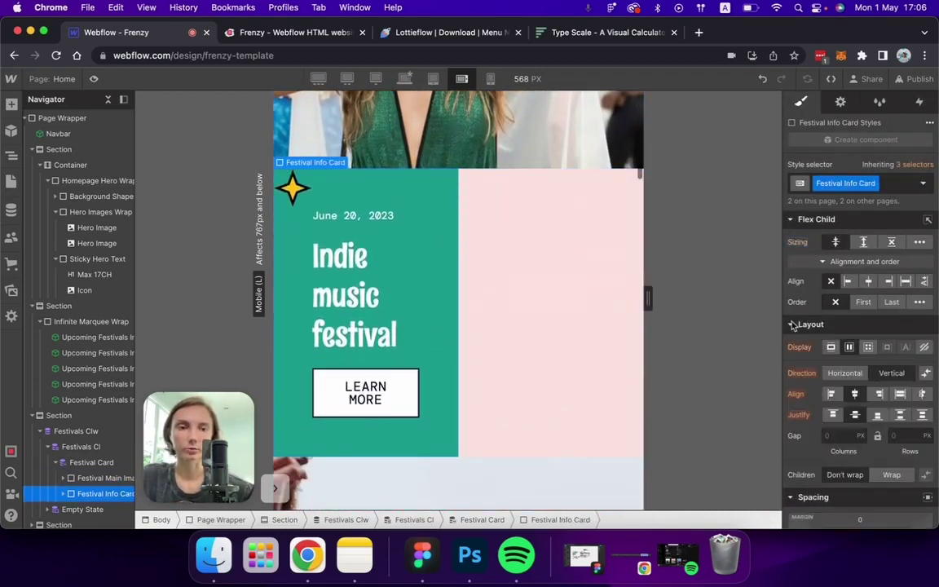
scroll(821, 432, down, 5)
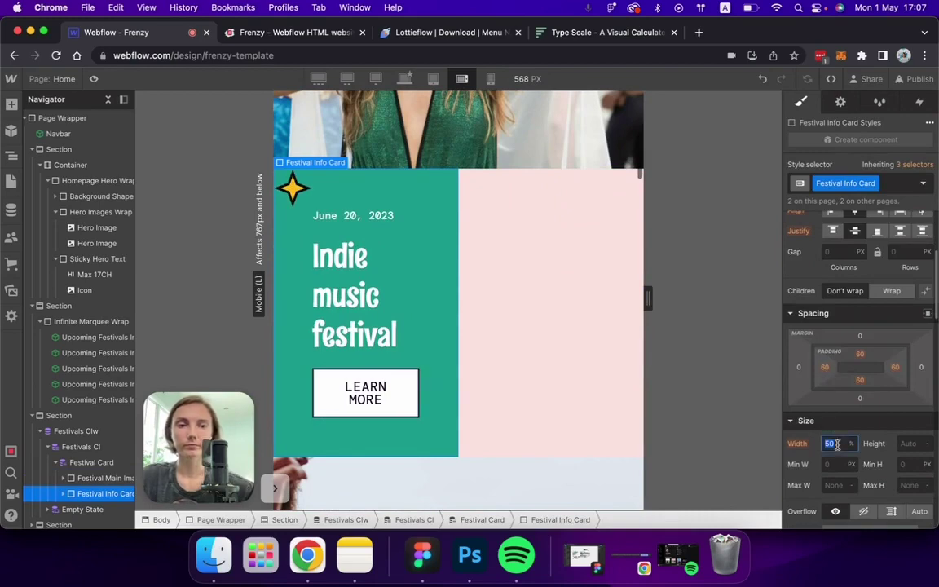
text(100%)
key(Return)
scroll(533, 270, down, 10)
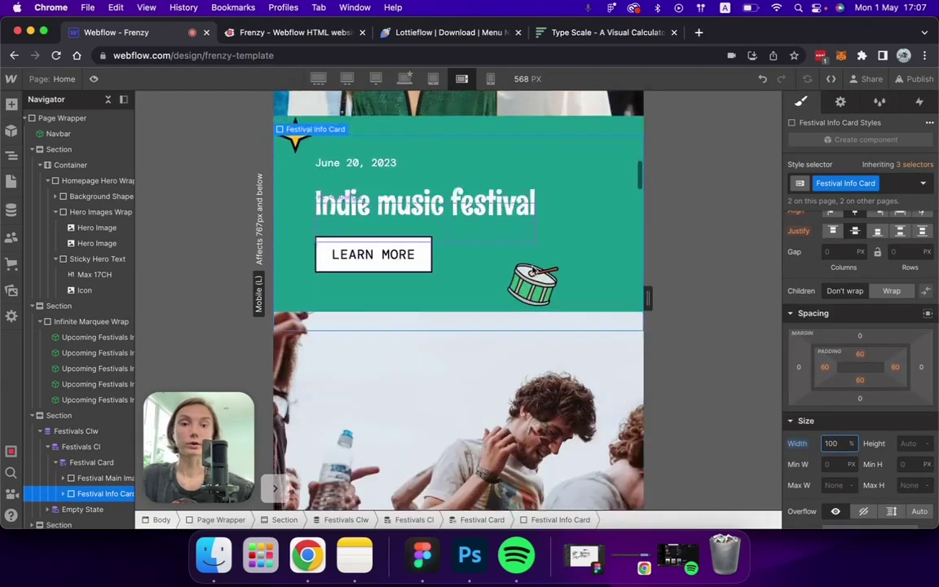
scroll(533, 271, down, 10)
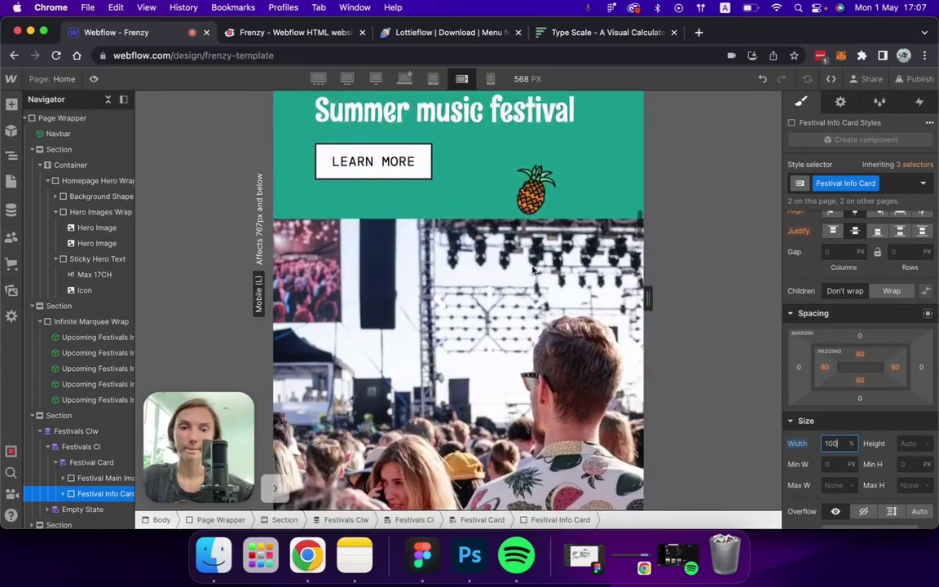
Reset the Festival Main Image Wrap's top padding to its inherited 50%.
click(533, 270)
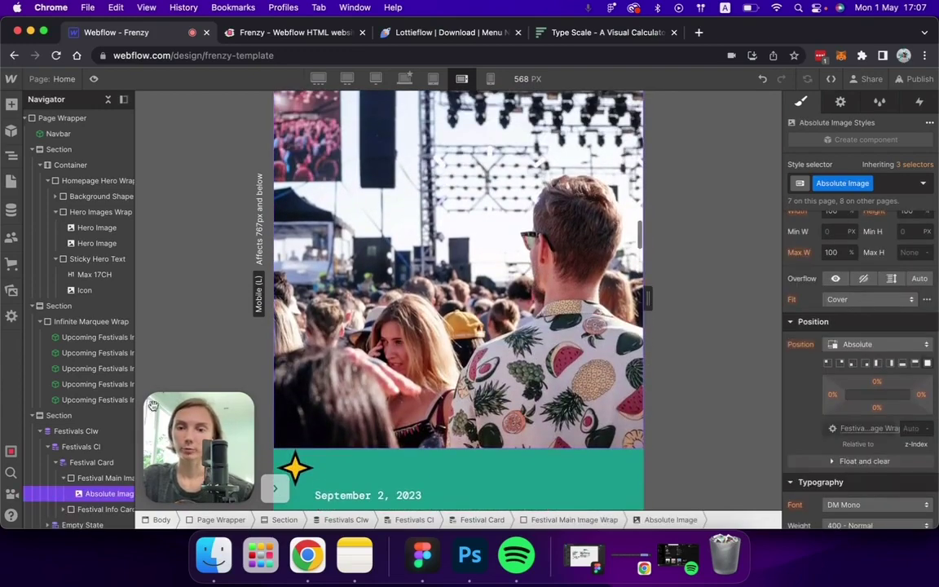
click(98, 478)
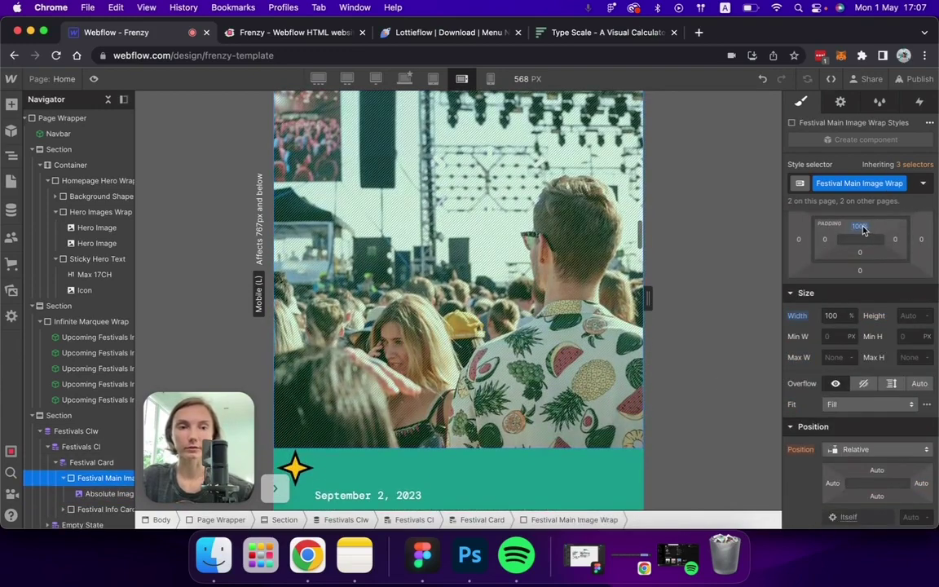
drag(864, 230, 627, 257)
scroll(471, 243, up, 5)
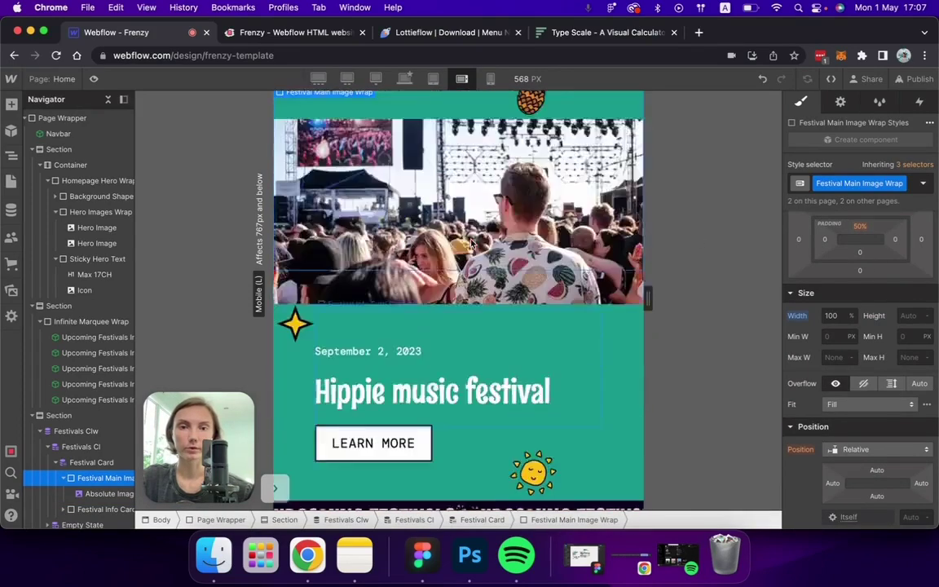
scroll(470, 242, up, 10)
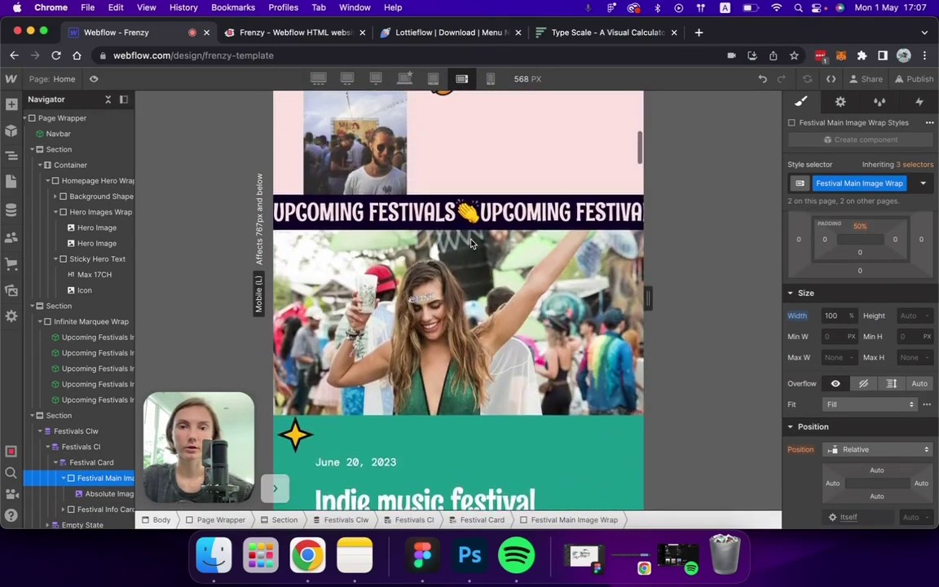
Reduce the Blog Cl grid to a single column at the mobile landscape breakpoint and check the stacked blog cards.
scroll(471, 243, down, 5)
scroll(470, 243, down, 15)
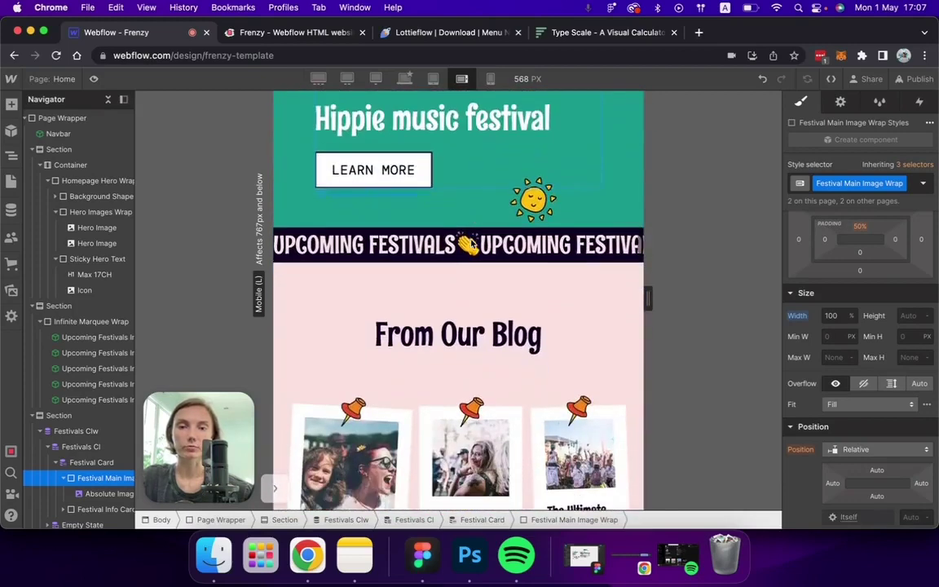
click(418, 324)
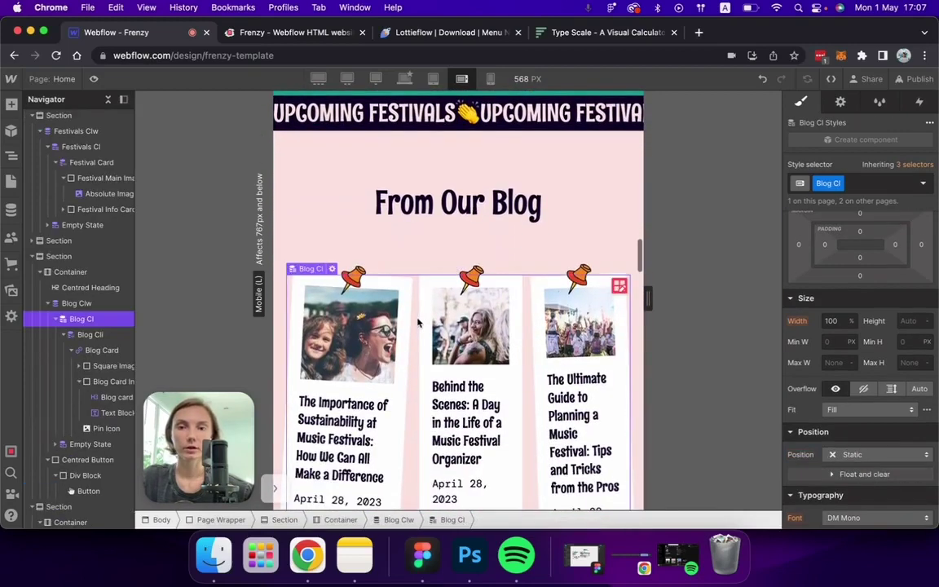
scroll(418, 324, down, 3)
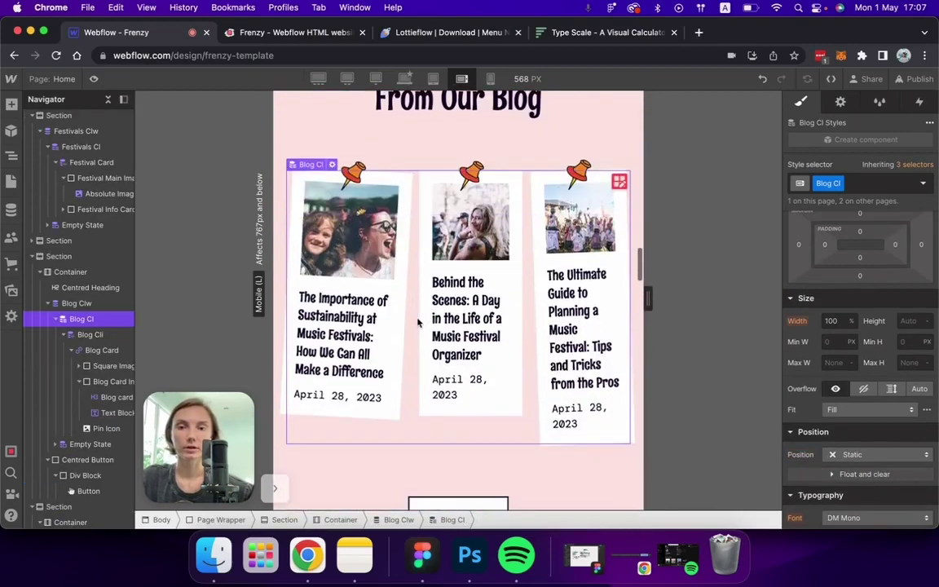
click(618, 184)
click(925, 233)
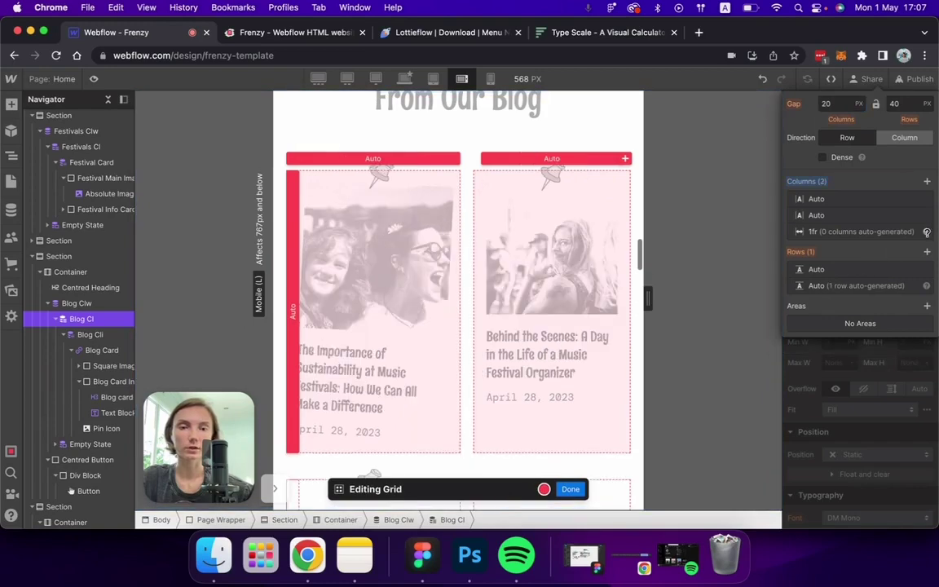
click(926, 215)
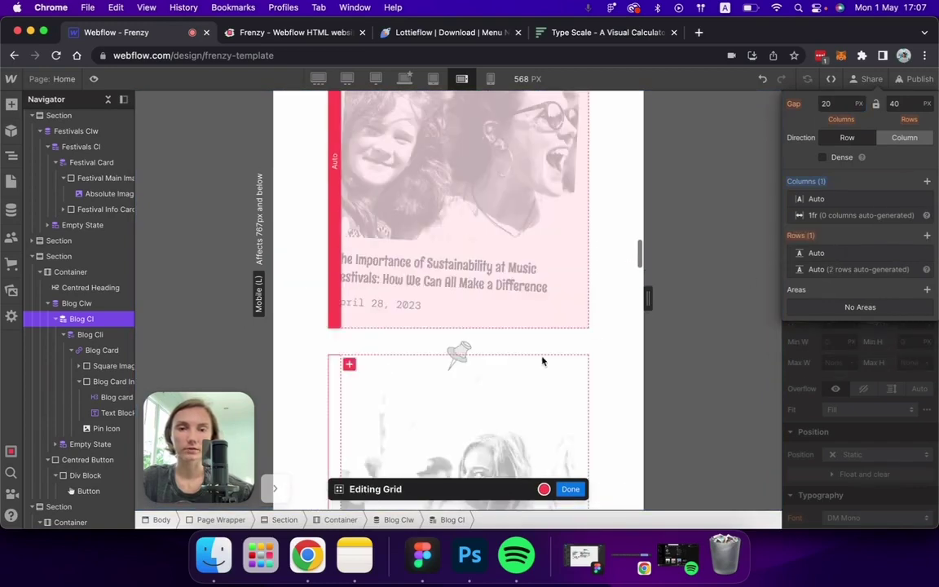
click(571, 489)
scroll(543, 357, up, 12)
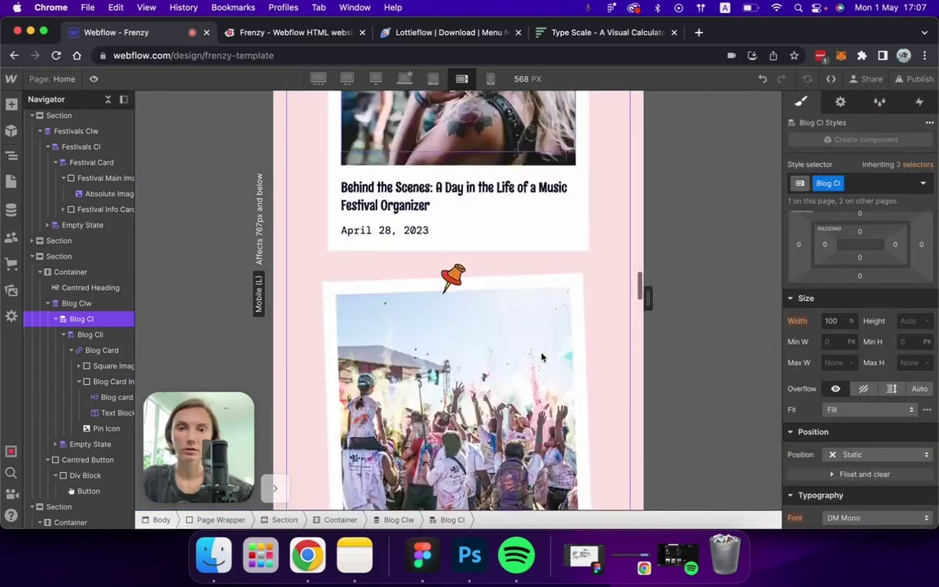
scroll(542, 357, down, 15)
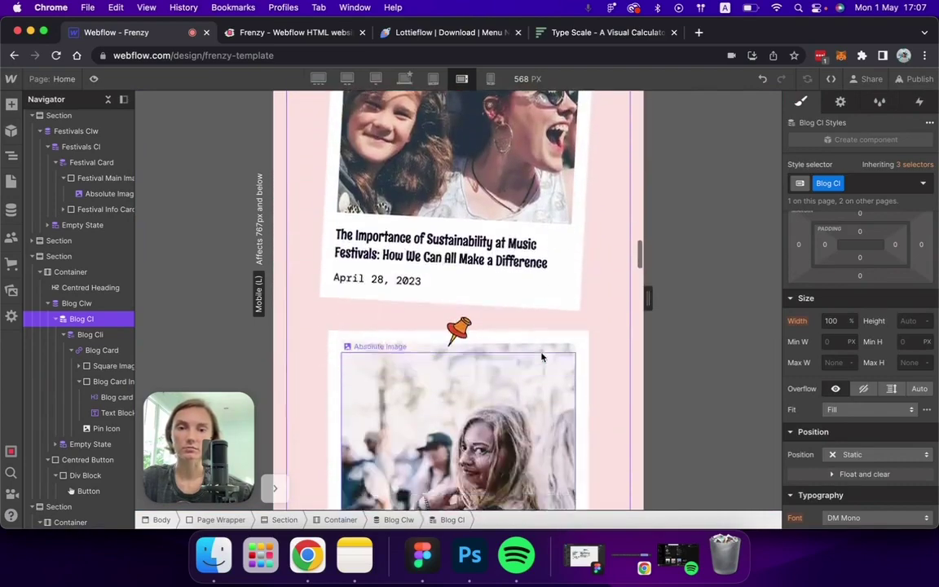
scroll(542, 357, down, 3)
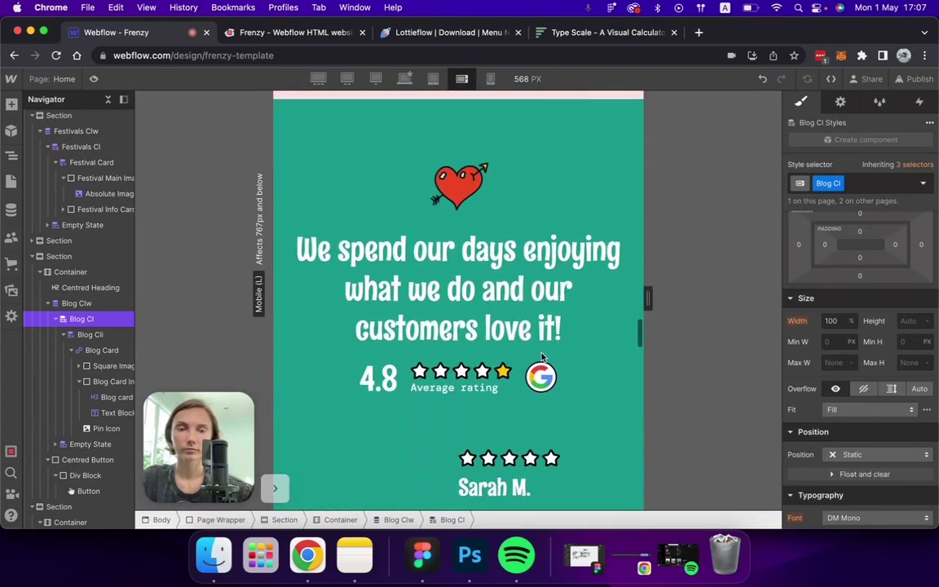
scroll(542, 357, up, 8)
scroll(542, 357, down, 4)
scroll(542, 357, down, 5)
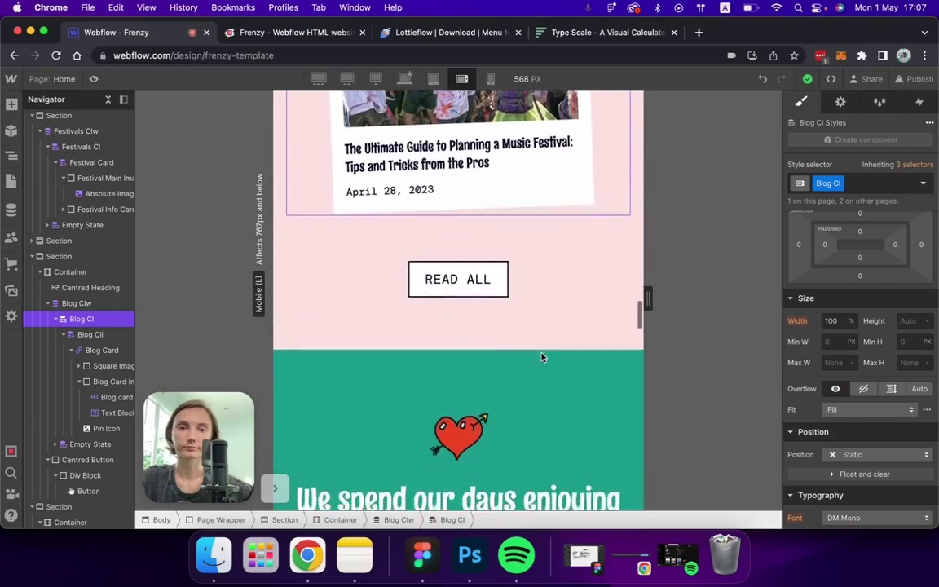
Change the review slider's Slide Wrap from grid to a vertical flex layout with centred alignment.
scroll(542, 357, down, 5)
click(447, 360)
scroll(447, 360, up, 2)
scroll(856, 253, up, 4)
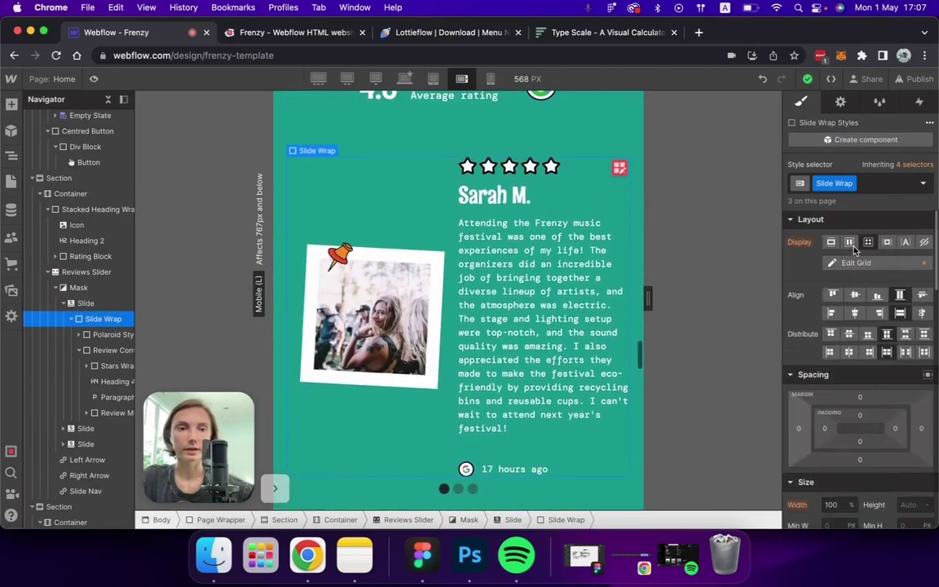
click(849, 242)
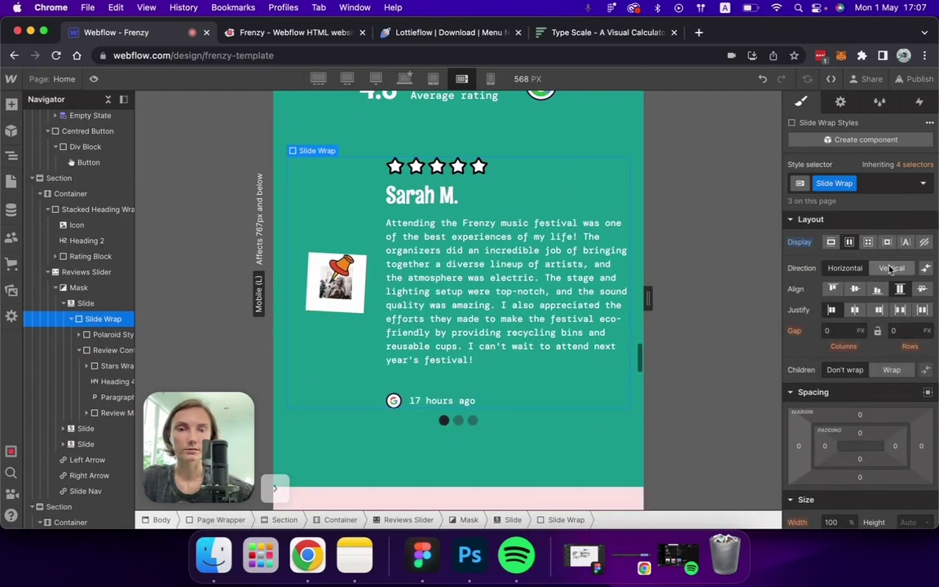
click(891, 269)
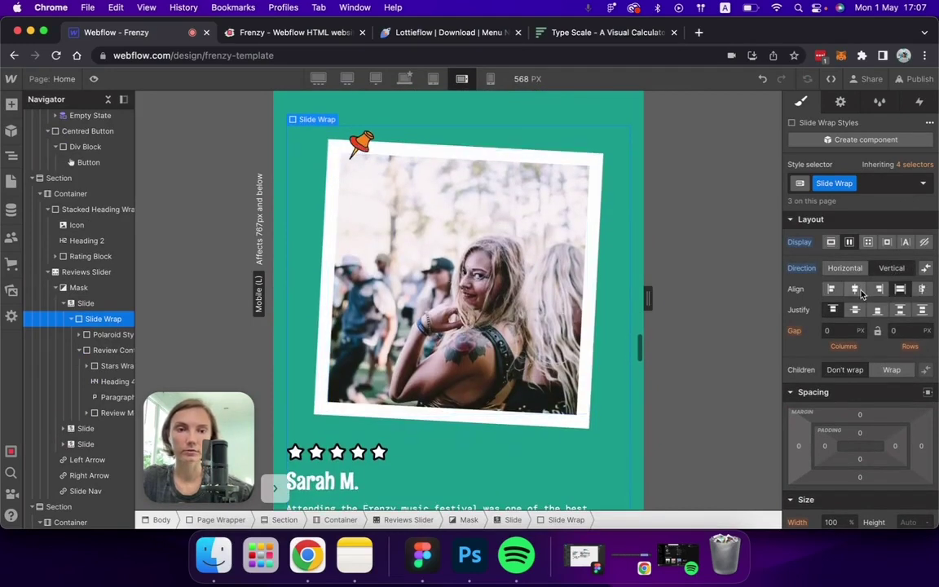
scroll(595, 281, down, 5)
scroll(593, 281, up, 2)
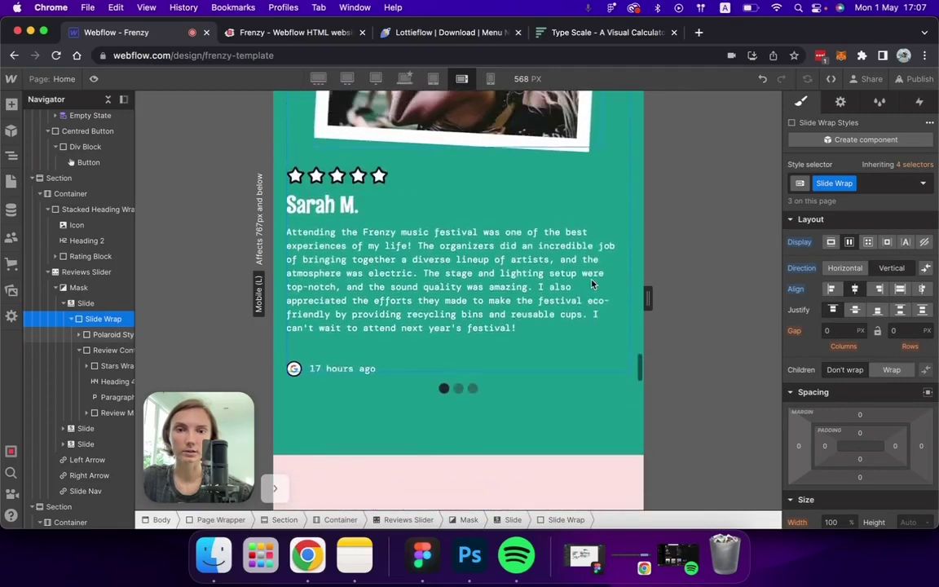
Set the Reviews Slider's top margin to 40 px at the mobile landscape breakpoint.
scroll(415, 228, up, 5)
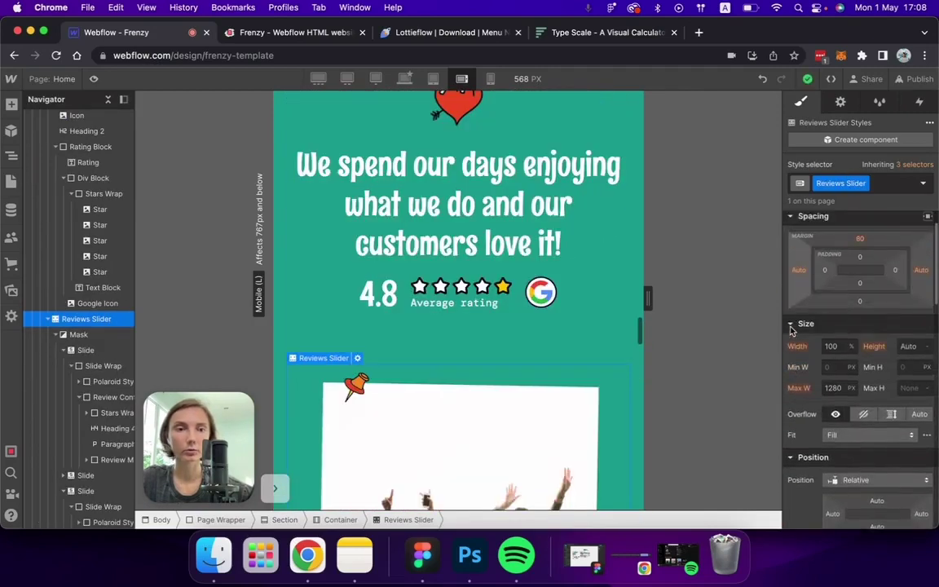
click(859, 286)
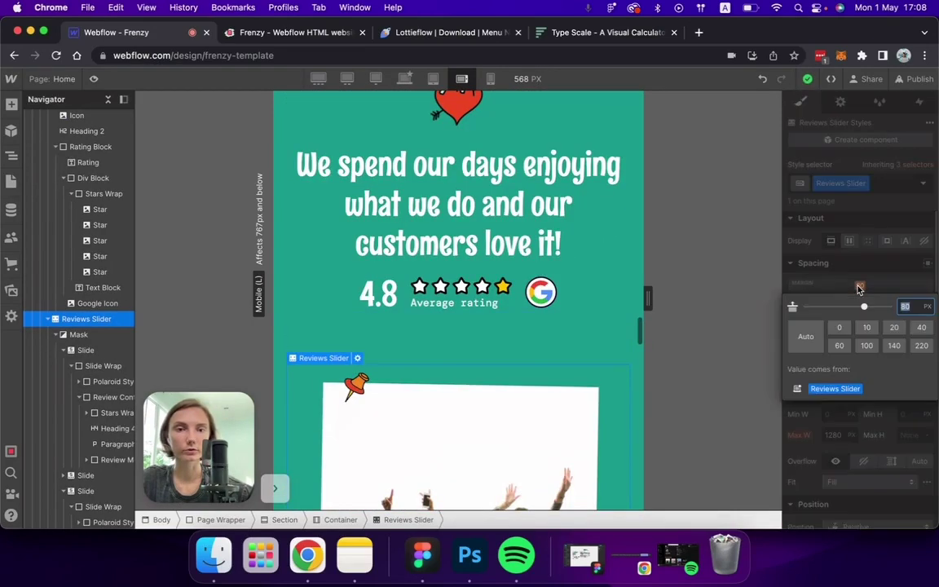
click(920, 328)
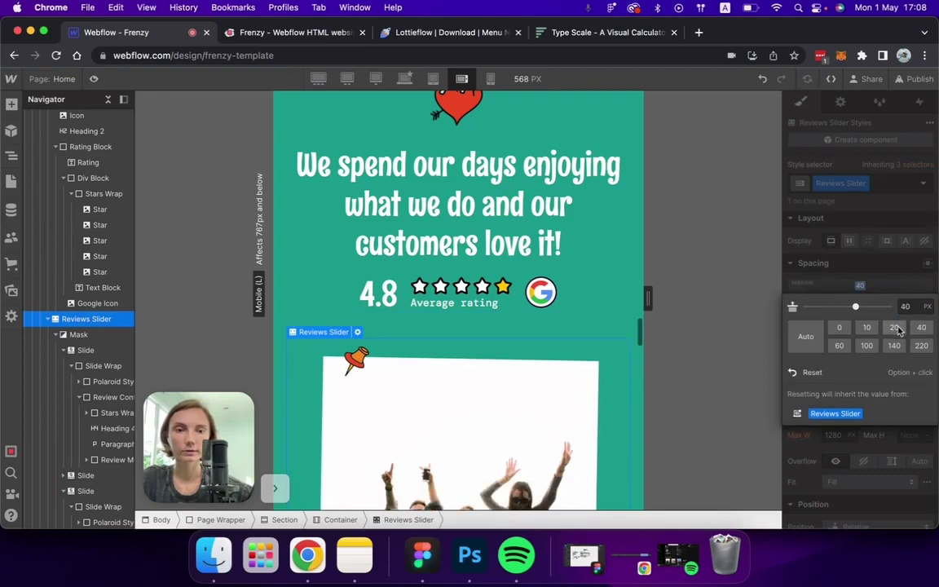
click(492, 303)
Centre the Socials Wrap's items vertically in the newsletter card so the heading lines up with the social icons.
scroll(501, 302, down, 5)
scroll(450, 268, down, 10)
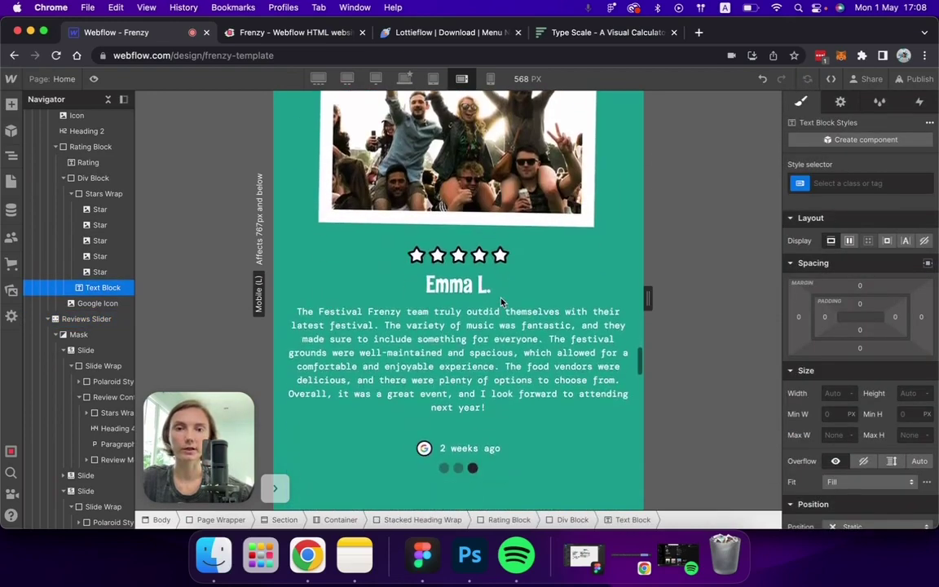
click(465, 329)
scroll(466, 329, down, 3)
scroll(466, 331, down, 5)
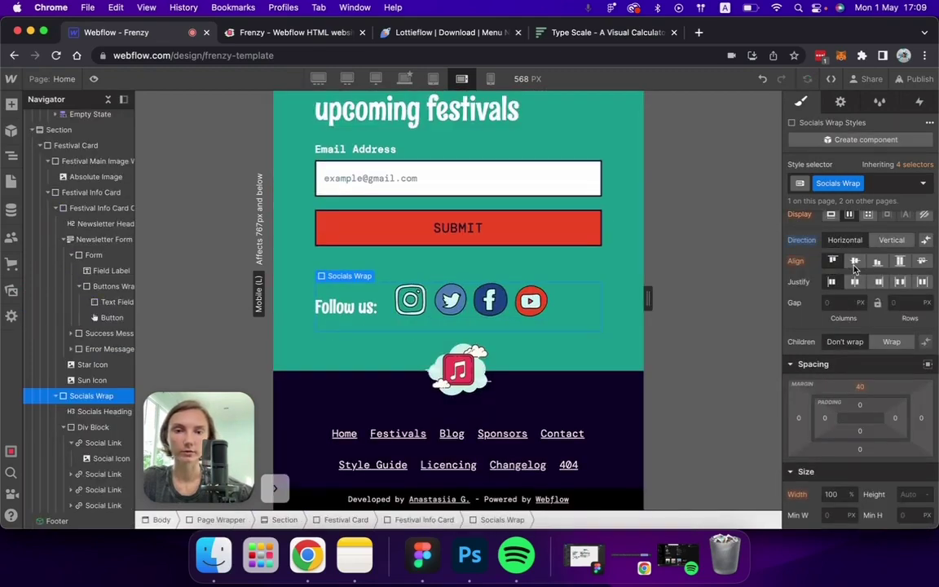
click(854, 264)
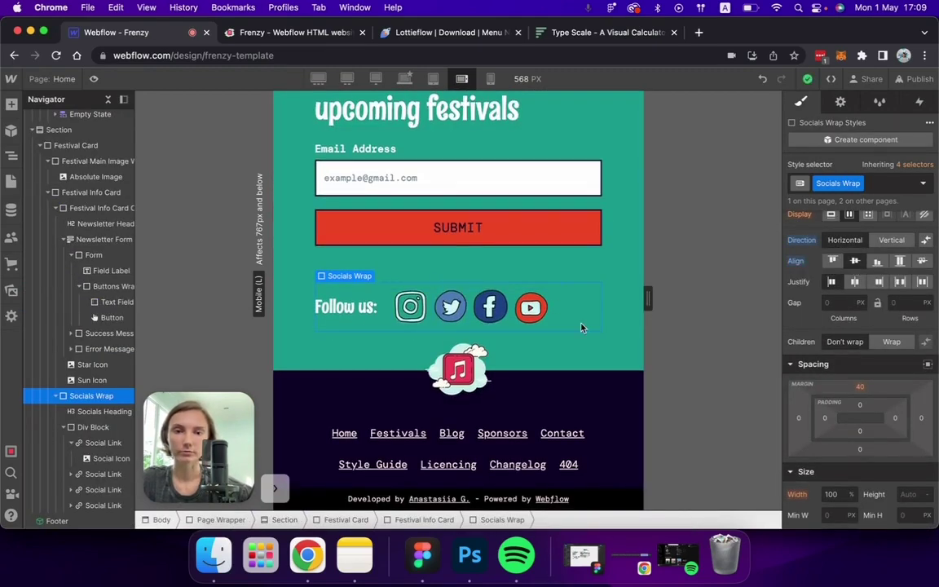
Check the hero heading at the mobile portrait breakpoint, and set Sticky Hero Text's maximum width to 100% at the tablet breakpoint.
scroll(581, 327, up, 10)
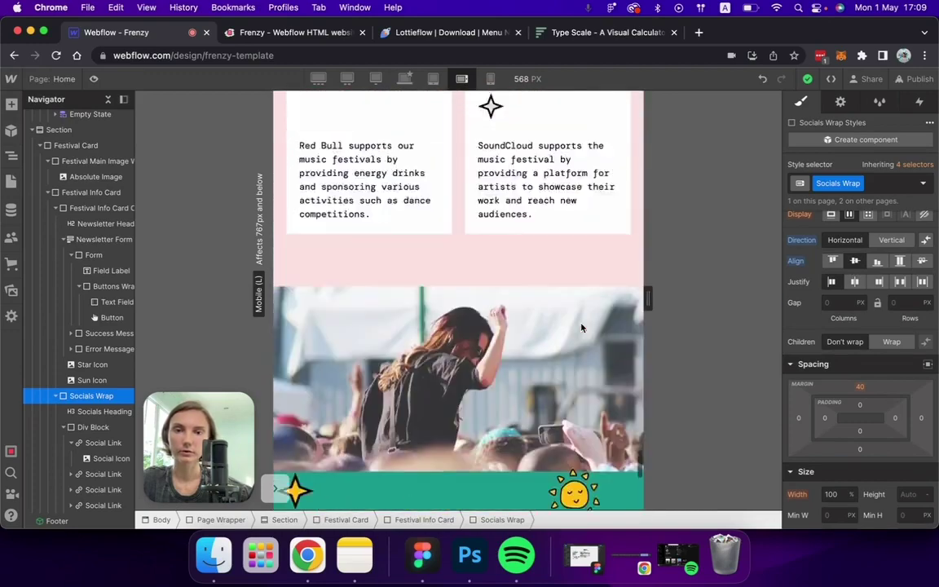
scroll(581, 327, up, 10)
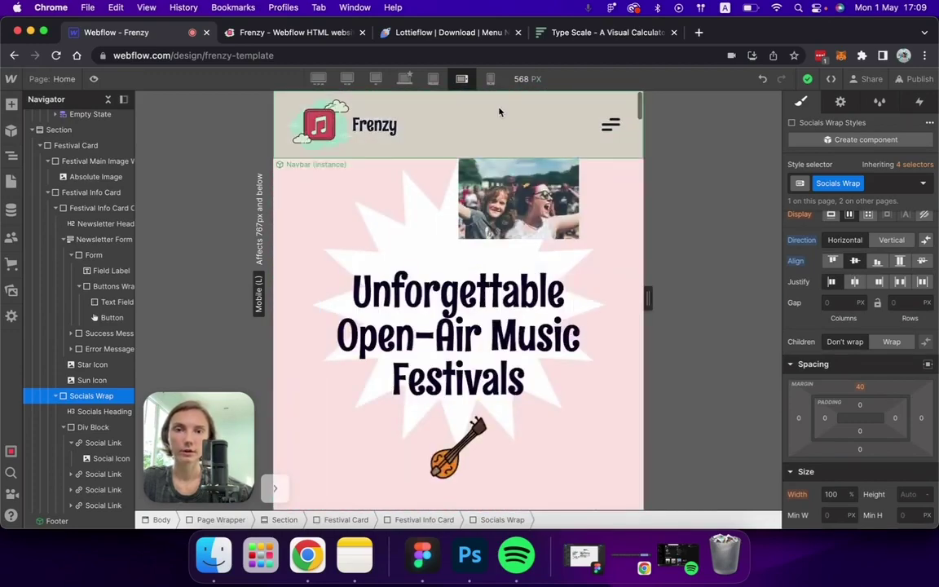
click(491, 79)
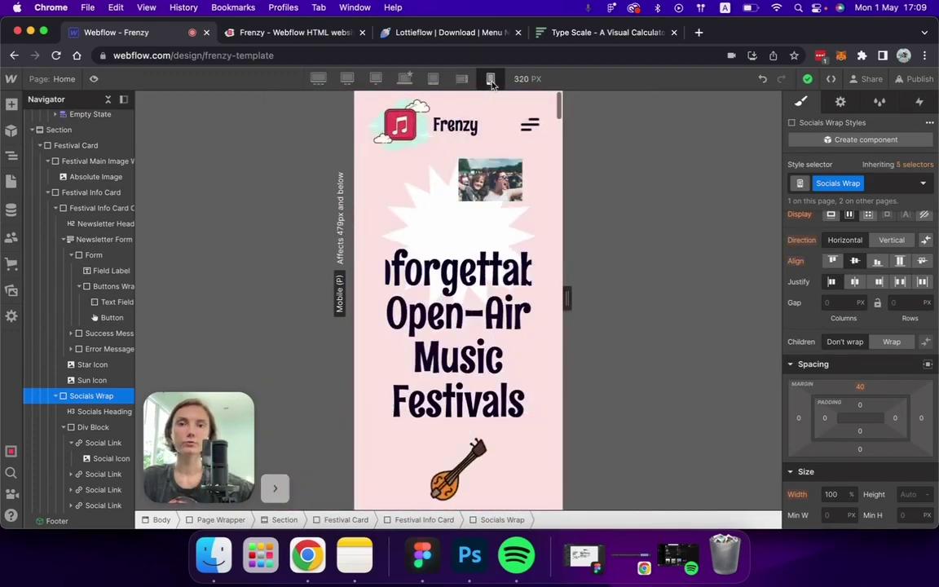
click(462, 226)
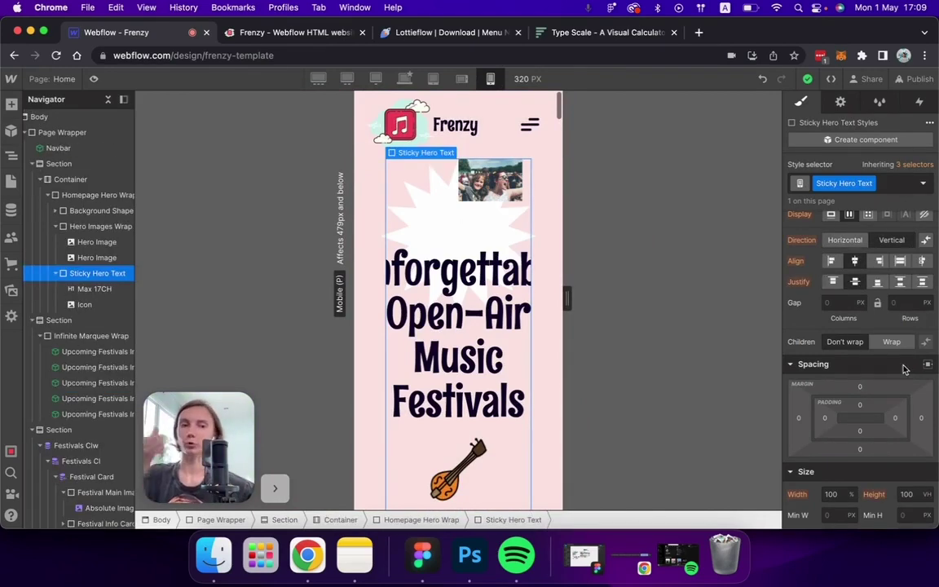
scroll(903, 369, down, 4)
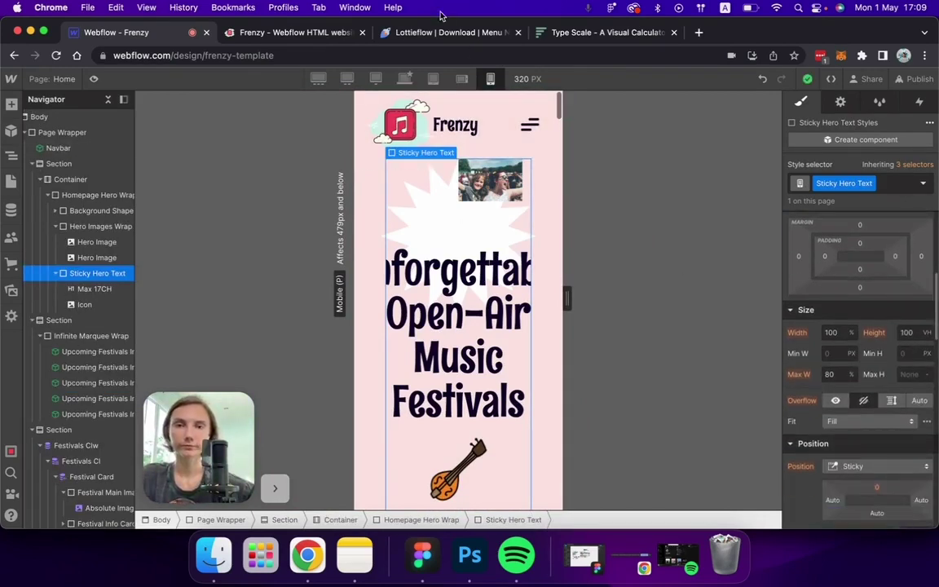
click(461, 79)
click(435, 79)
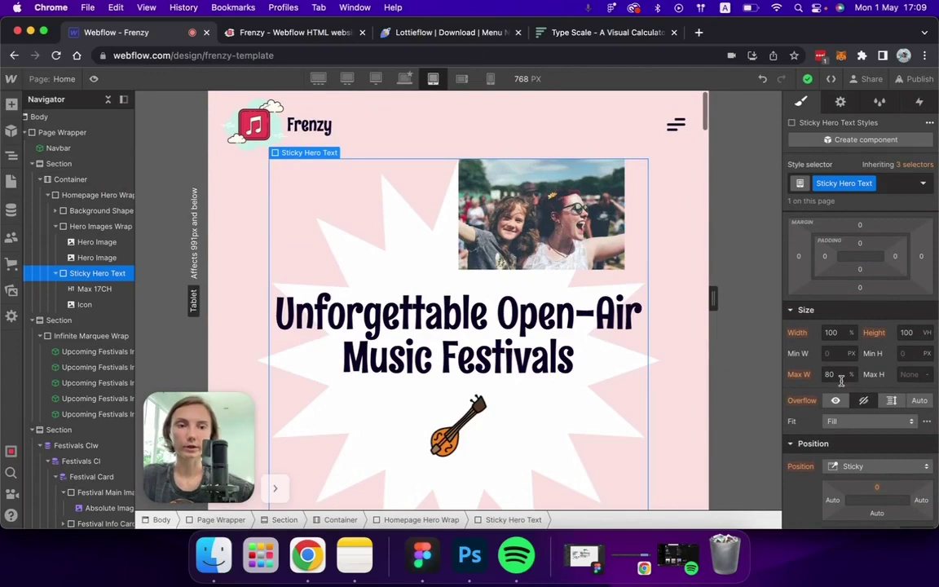
text(00)
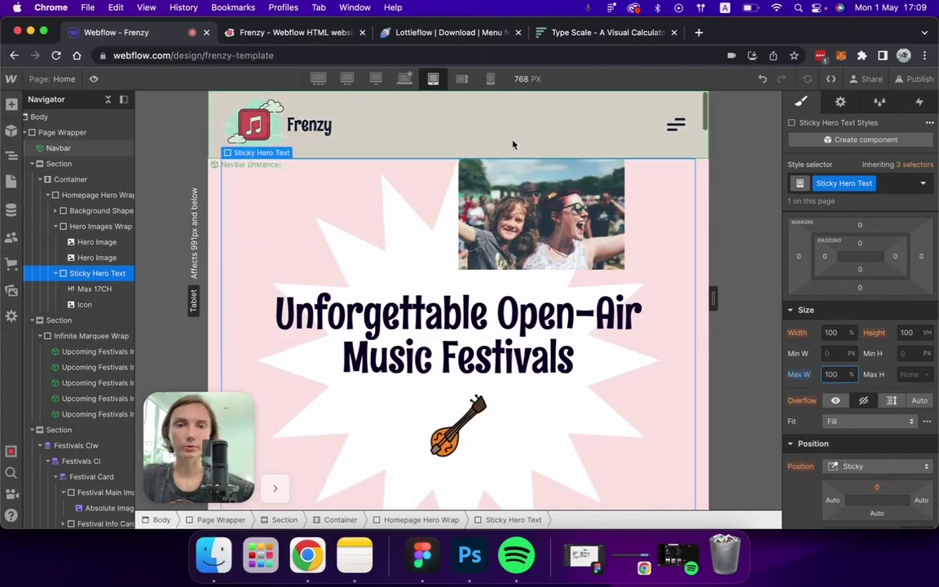
Review the page at the mobile portrait breakpoint down to the footer and open the Footer component for editing.
click(461, 79)
click(491, 79)
scroll(522, 213, down, 15)
click(521, 213)
scroll(522, 213, down, 10)
scroll(522, 214, down, 4)
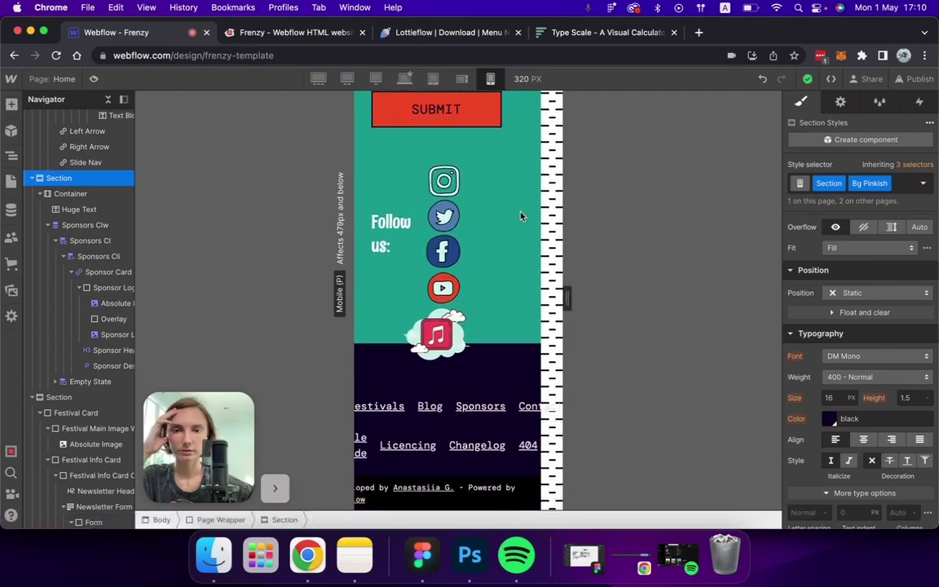
click(437, 343)
double_click(436, 344)
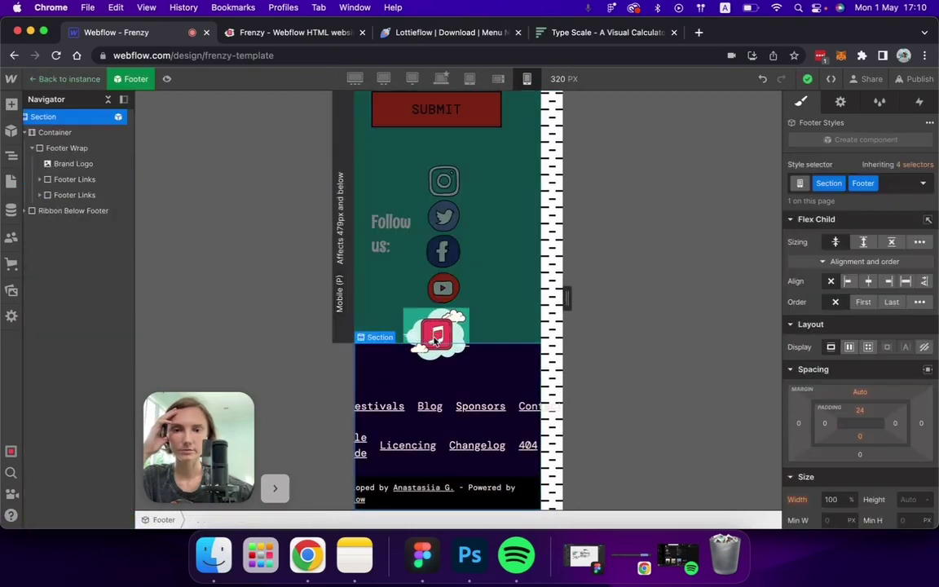
Stack the Footer Links vertically with a 20 px gap and left alignment, and arrange the Footer Wrap as a top-aligned two-column grid.
click(446, 407)
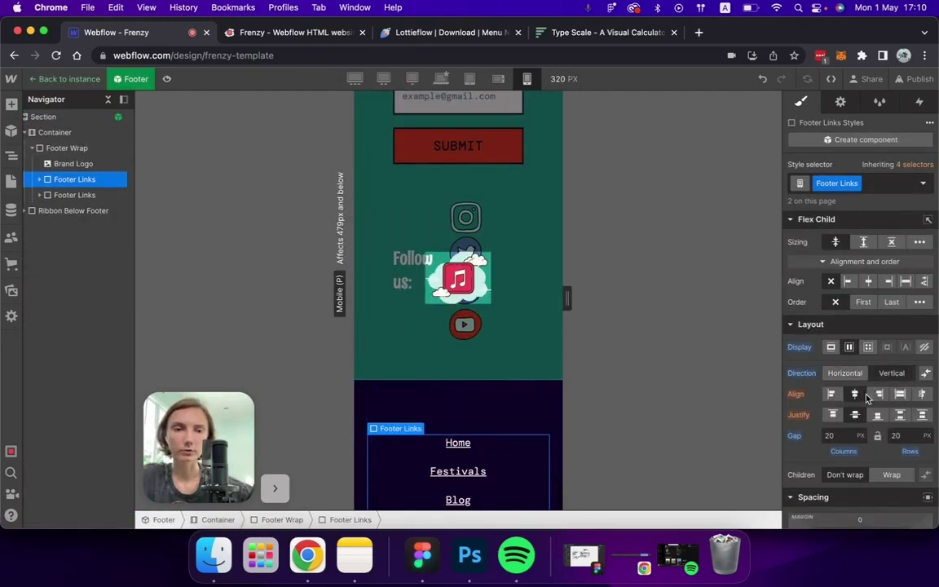
click(832, 395)
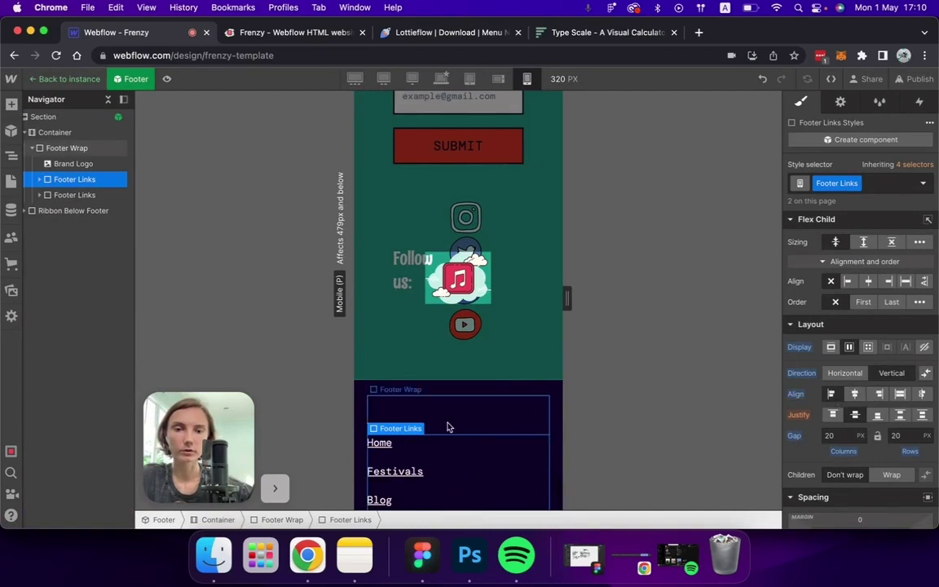
scroll(448, 425, down, 5)
click(410, 473)
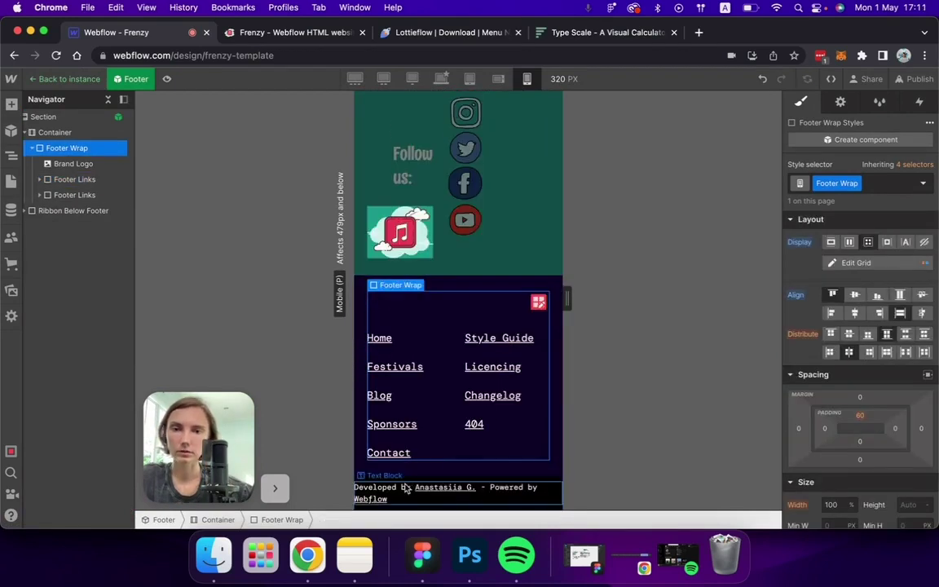
Open the left padding of the Ribbon Below Footer for editing at the base desktop breakpoint.
click(394, 498)
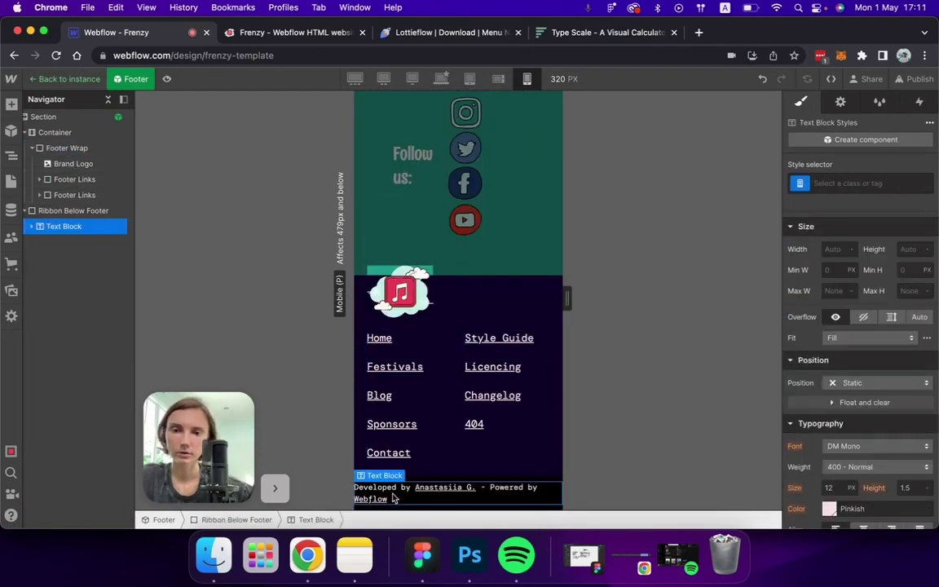
click(98, 210)
click(441, 79)
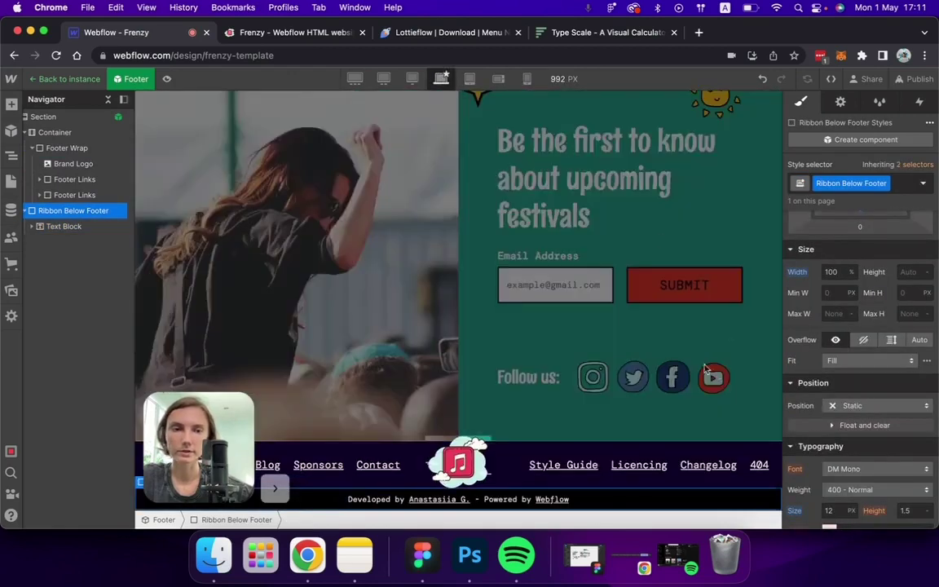
scroll(836, 411, up, 3)
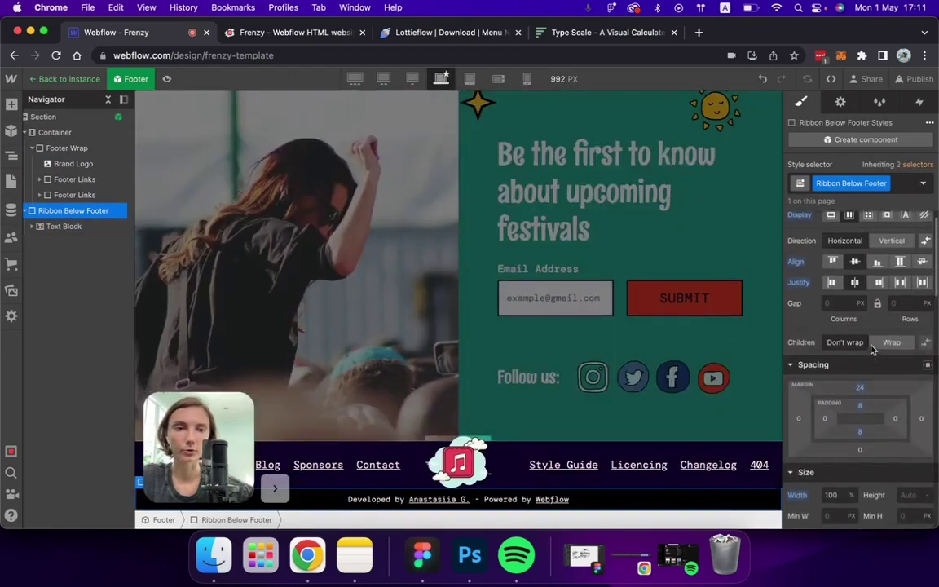
click(826, 418)
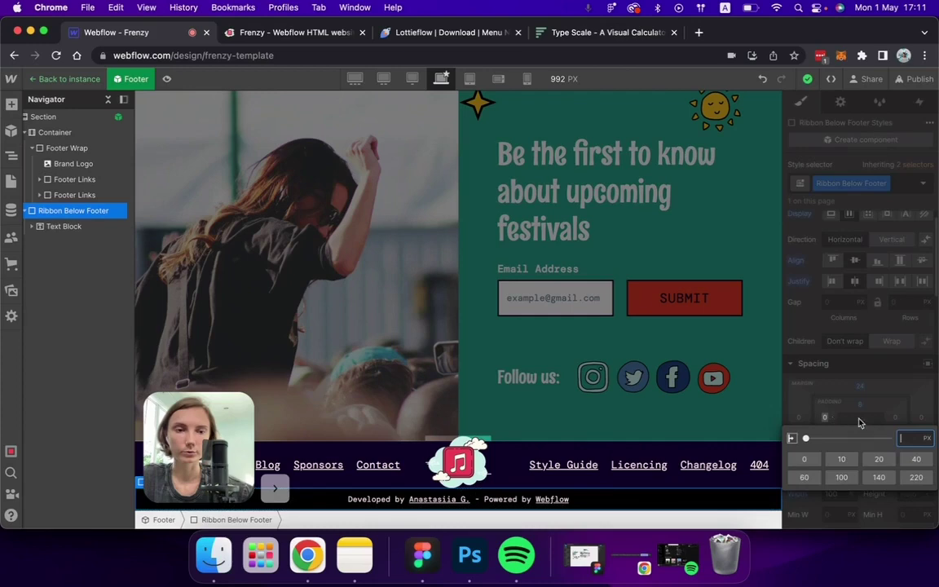
Set the side padding of the Ribbon Below Footer to 20 px.
click(872, 465)
scroll(864, 425, down, 10)
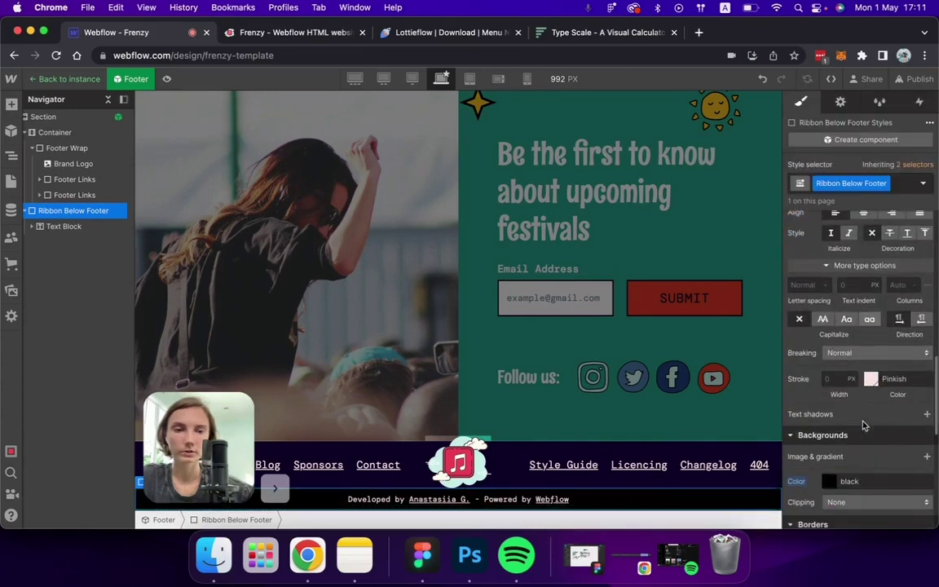
scroll(864, 425, up, 3)
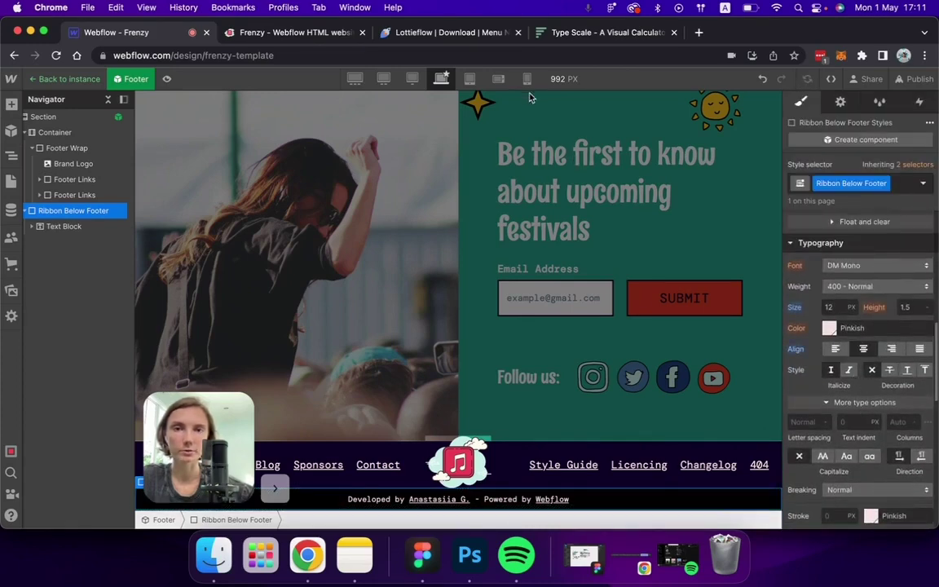
Switch to the mobile portrait breakpoint, check the footer there and exit the Footer component.
click(527, 78)
scroll(524, 388, down, 10)
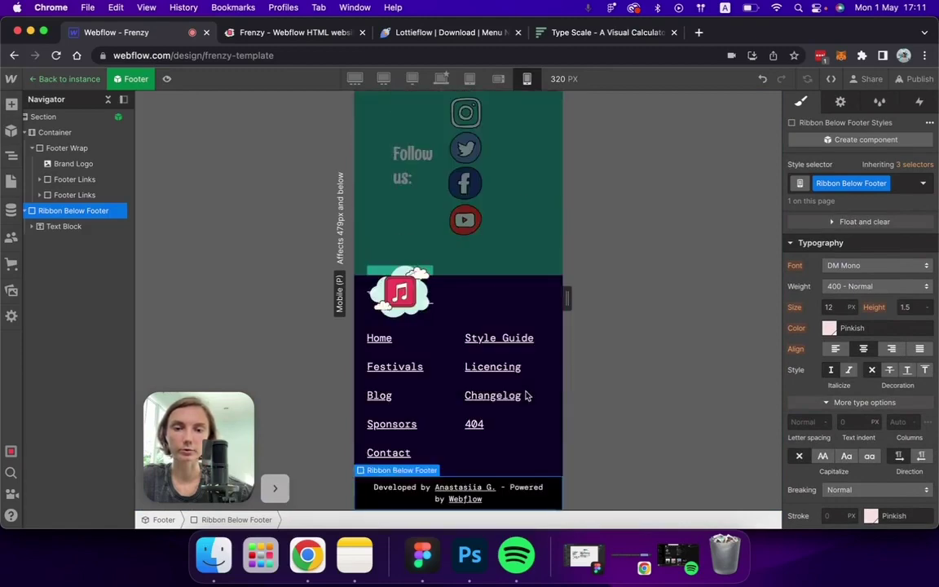
click(450, 446)
click(470, 300)
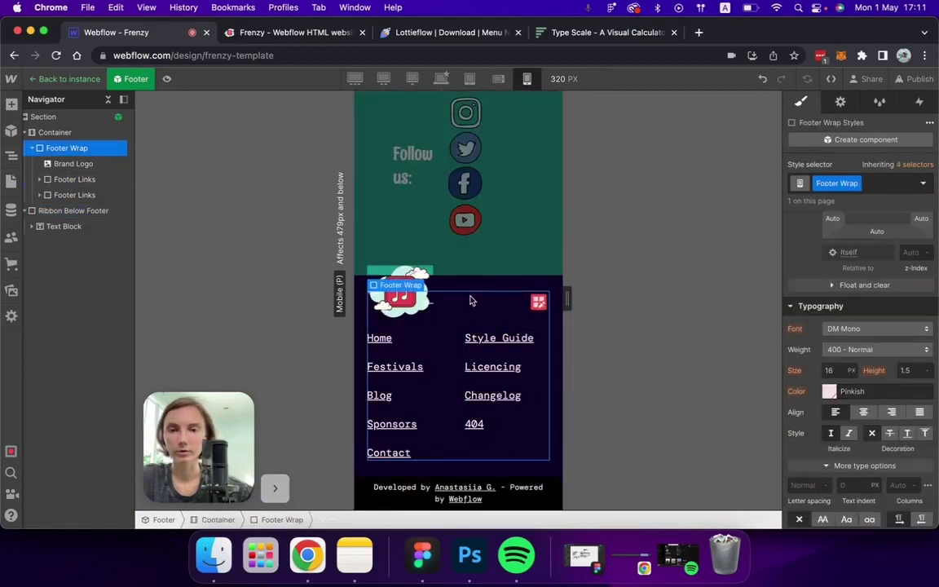
click(82, 78)
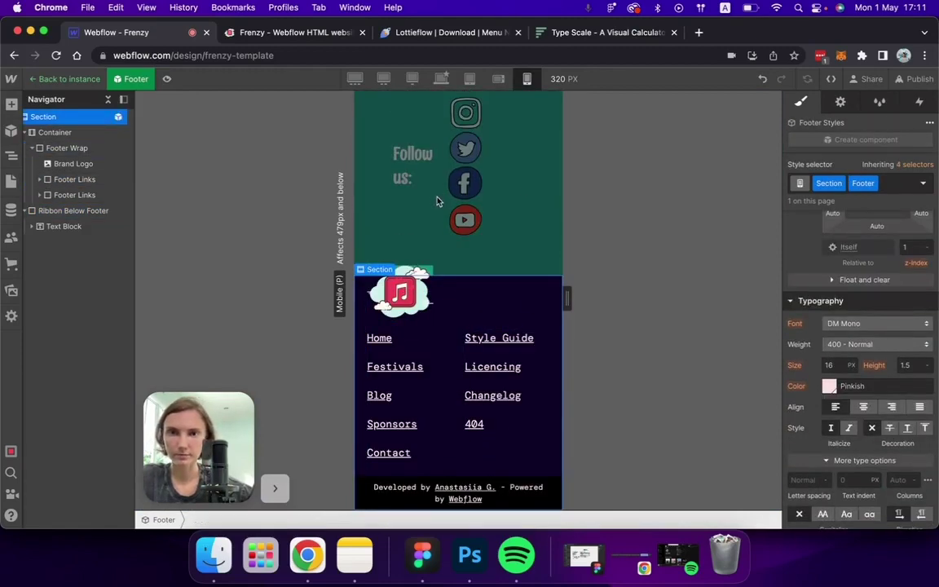
click(419, 180)
Stack the Socials Wrap vertically and left-aligned, with the "Follow us:" heading above the social icons.
click(443, 212)
scroll(443, 212, up, 1)
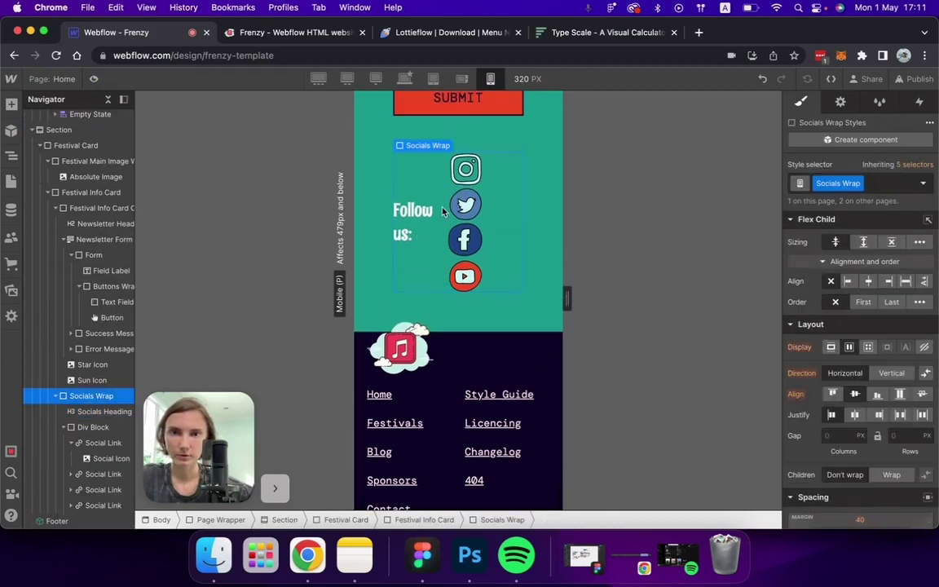
click(95, 426)
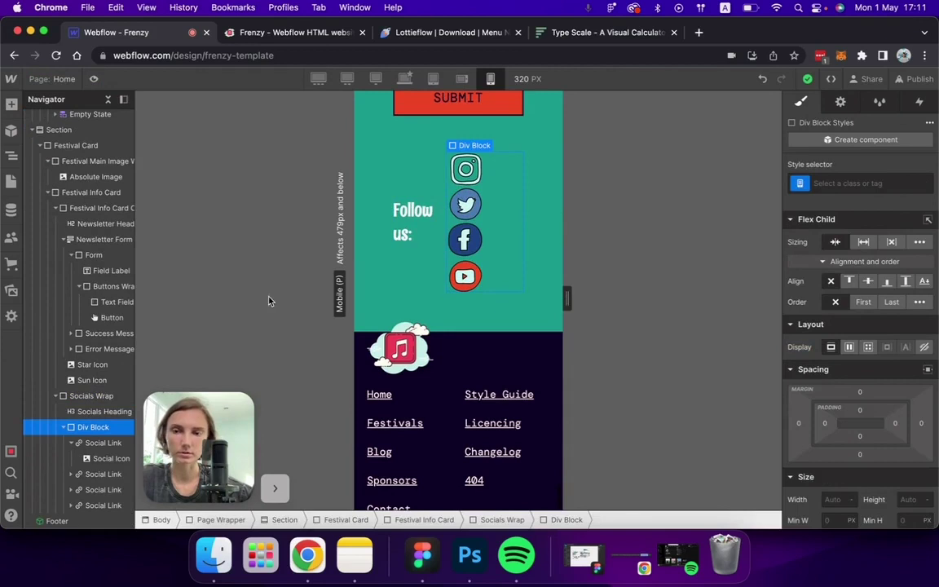
click(88, 396)
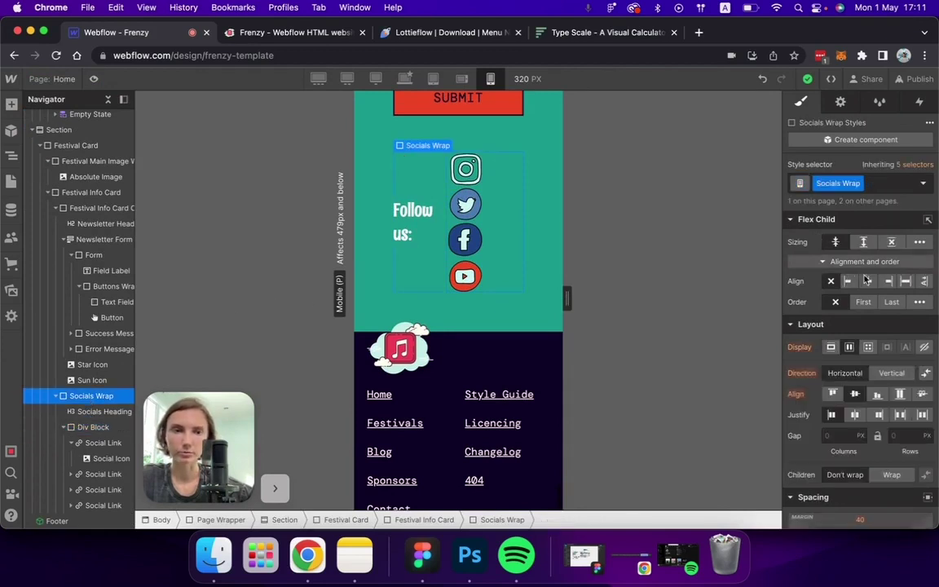
key(super+z)
Set the left and right padding of the newsletter's Festival Info Card to 20 px for mobile portrait.
click(825, 359)
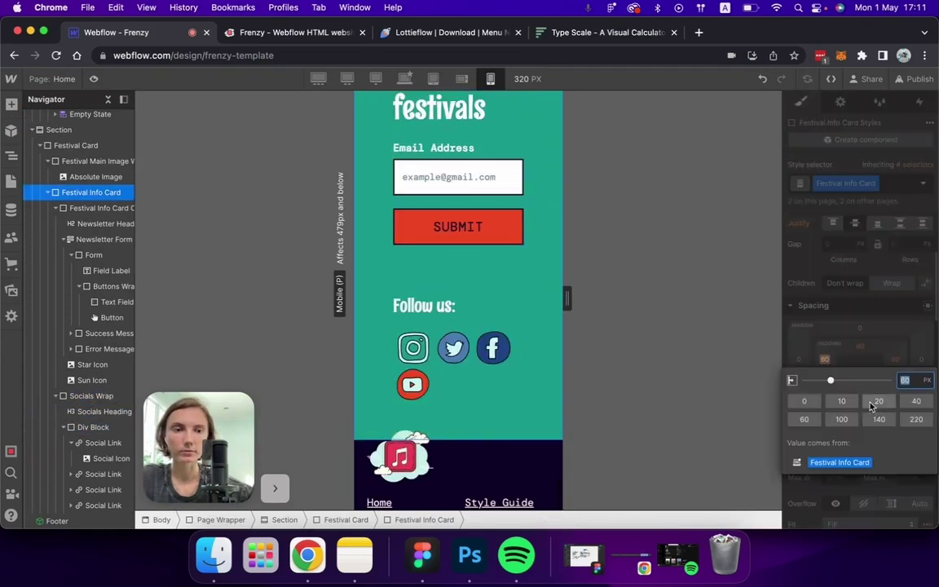
click(880, 405)
Set the Star Icon's left offset to -13 in the newsletter card, keeping its absolute position.
scroll(504, 197, up, 5)
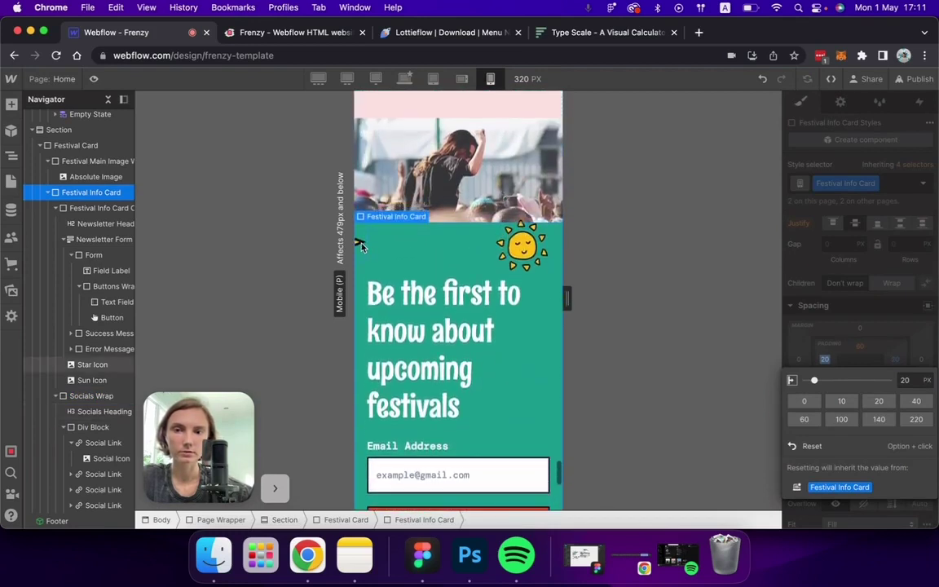
click(330, 220)
scroll(835, 351, down, 3)
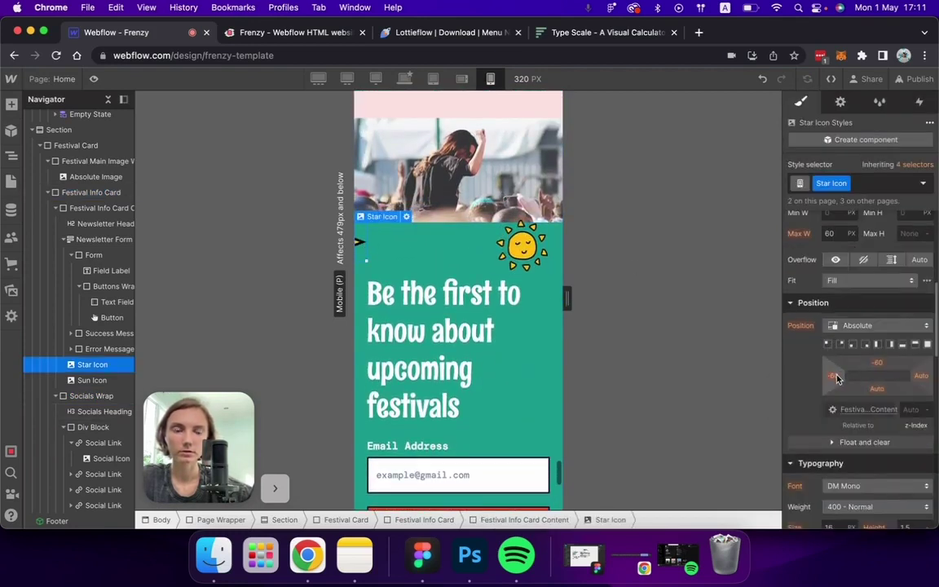
alt+shift+click(836, 377)
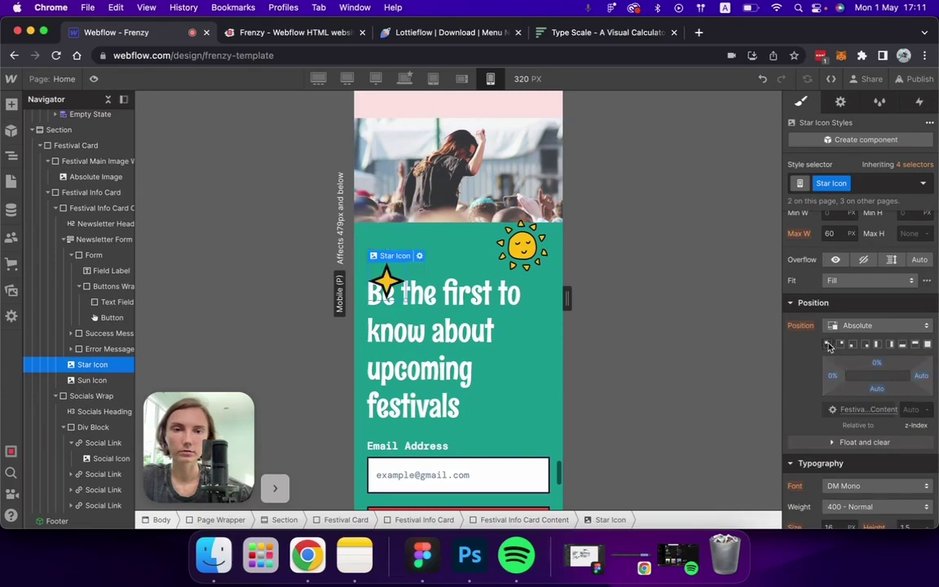
key(super+z)
scroll(408, 345, down, 3)
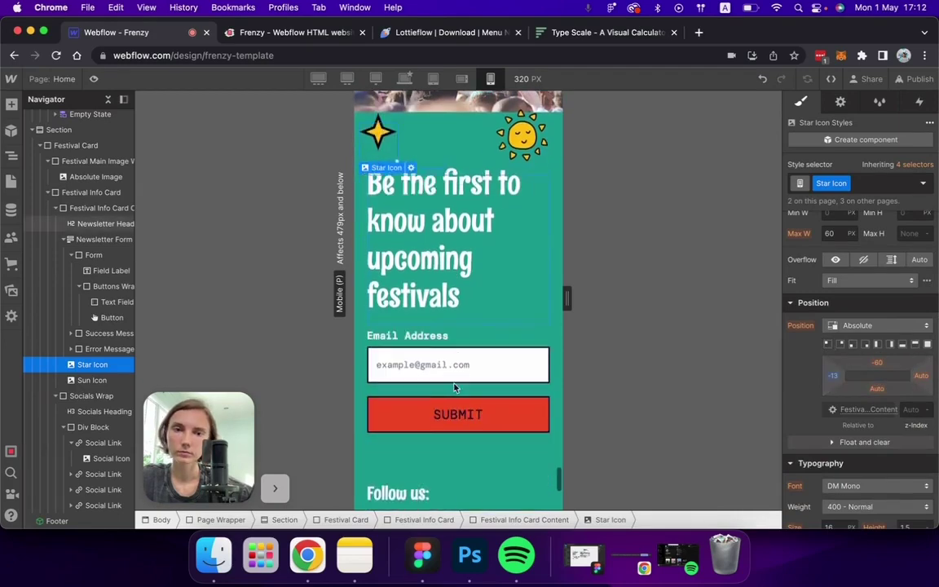
Set the top padding of the Festival Main Image Wrap in the festival cards to 100%.
scroll(408, 345, up, 5)
scroll(454, 386, up, 10)
click(437, 213)
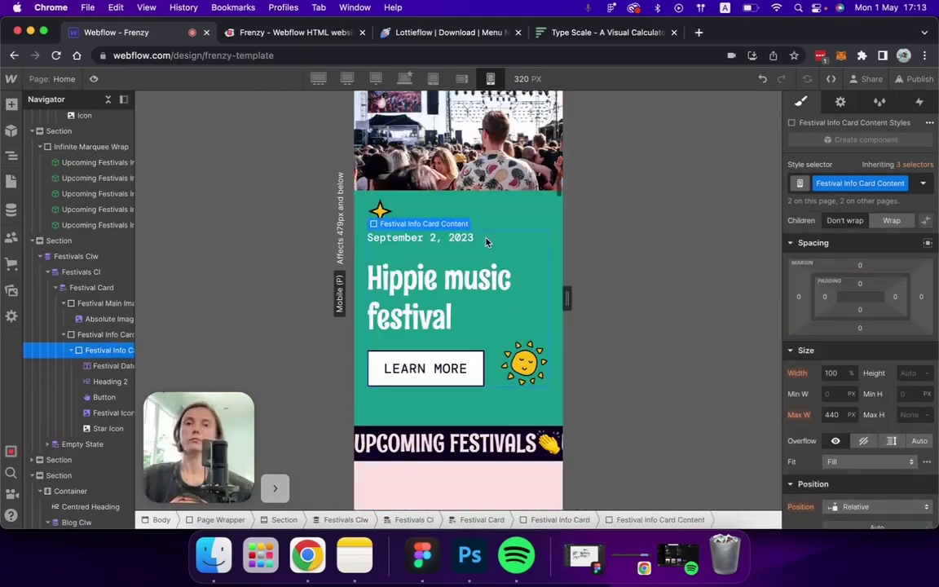
click(420, 129)
scroll(420, 129, down, 3)
scroll(467, 147, down, 3)
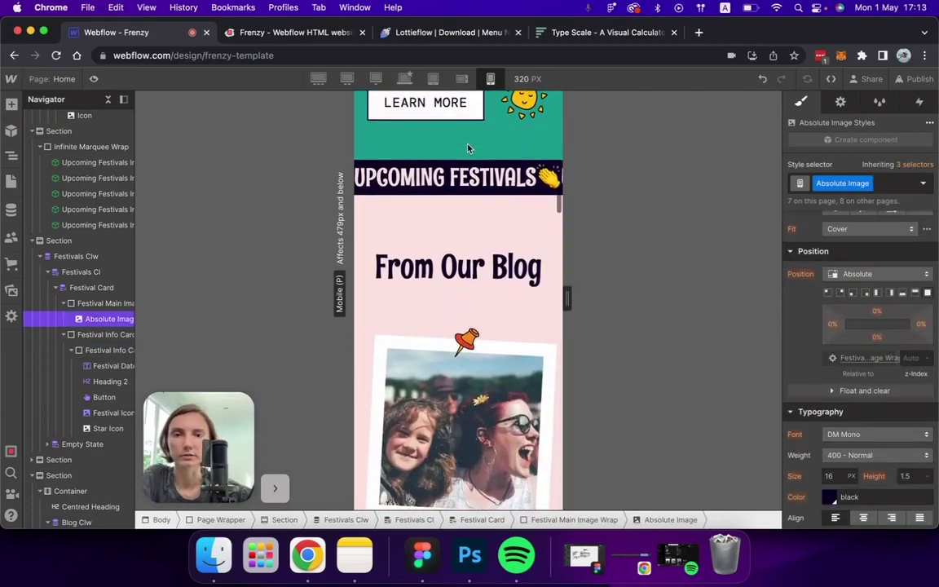
scroll(468, 148, up, 10)
scroll(468, 147, down, 2)
scroll(96, 211, down, 3)
click(97, 210)
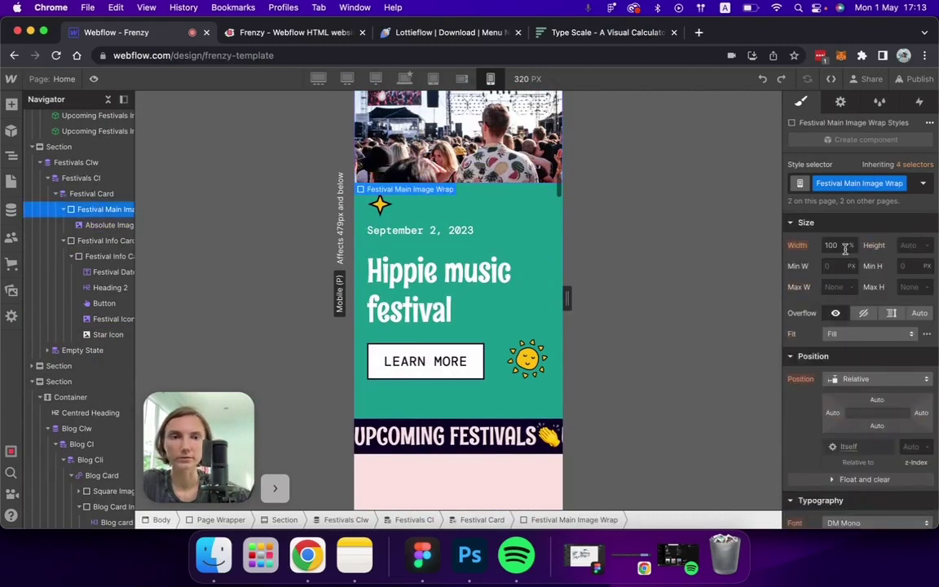
scroll(864, 366, up, 5)
click(861, 412)
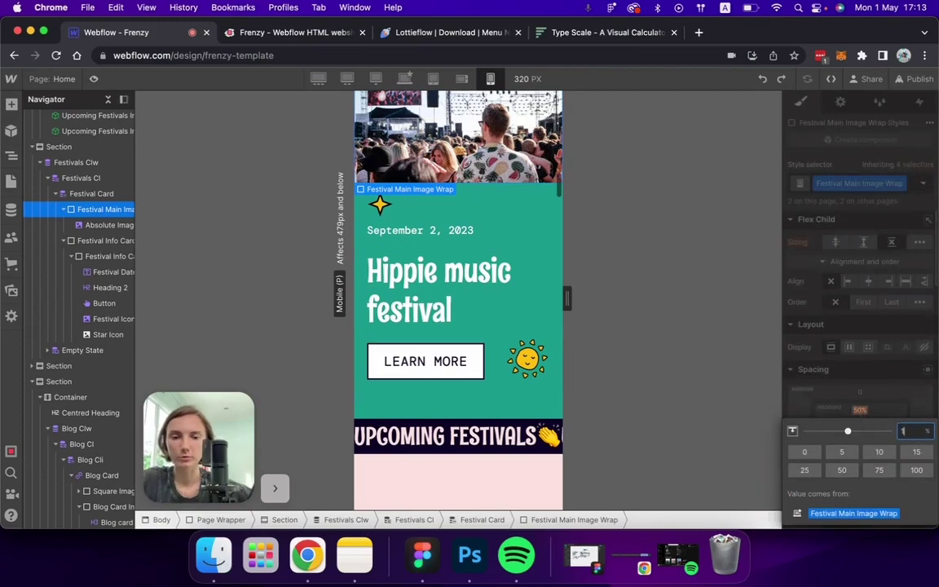
key(Return)
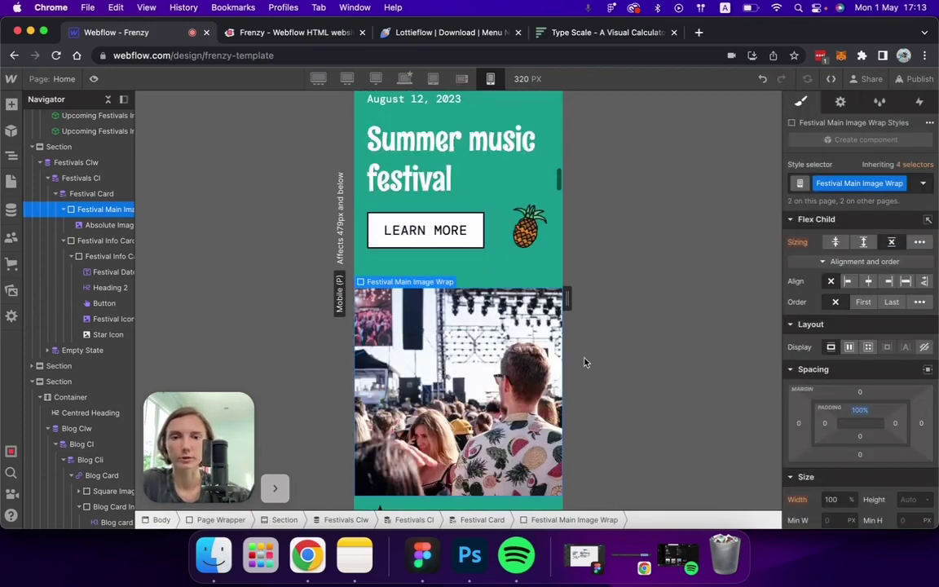
Set the maximum width of the first Hero Image in the homepage hero to 50%.
click(495, 364)
scroll(494, 365, up, 3)
scroll(494, 364, up, 15)
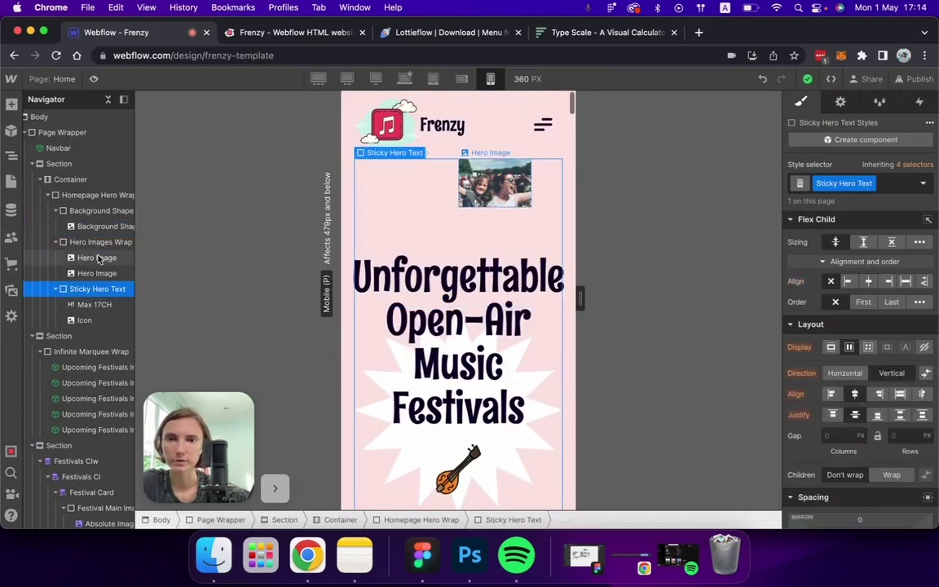
click(98, 256)
scroll(859, 386, down, 5)
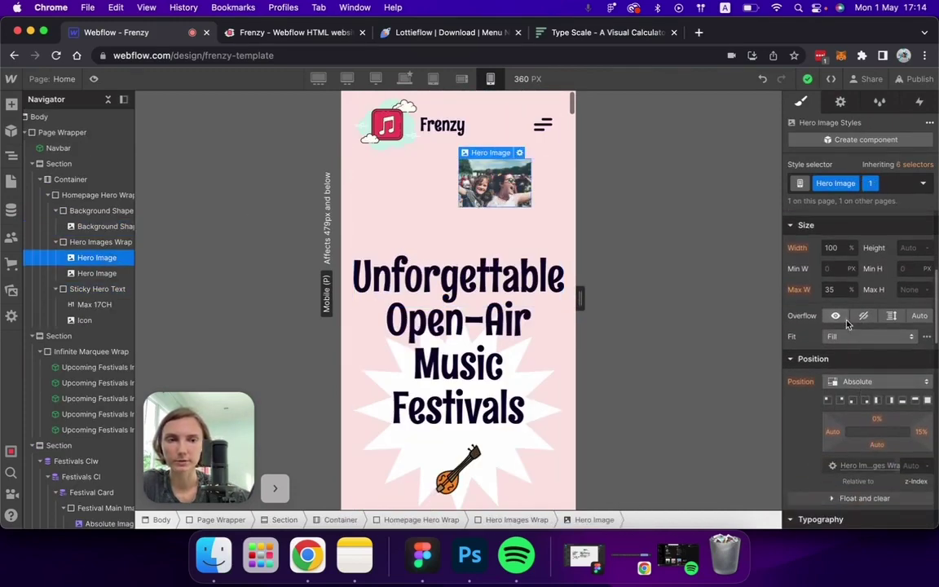
text(50)
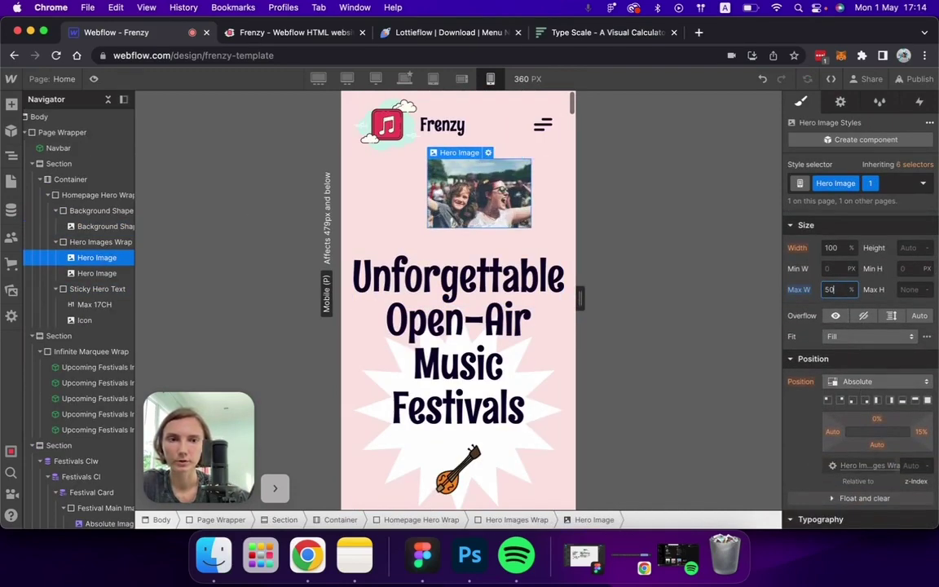
Compare the size and position settings of the second and first Hero Images.
click(97, 274)
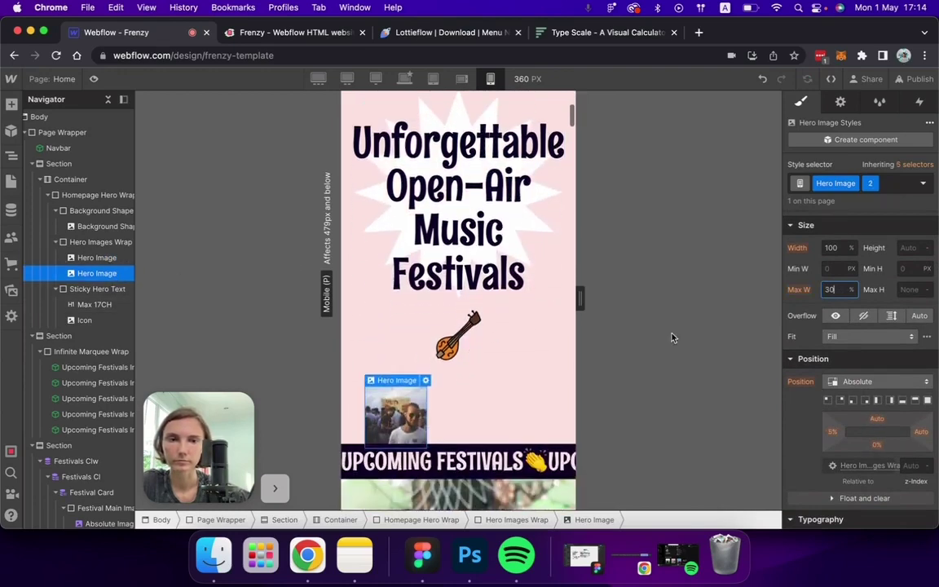
click(97, 258)
scroll(822, 361, down, 5)
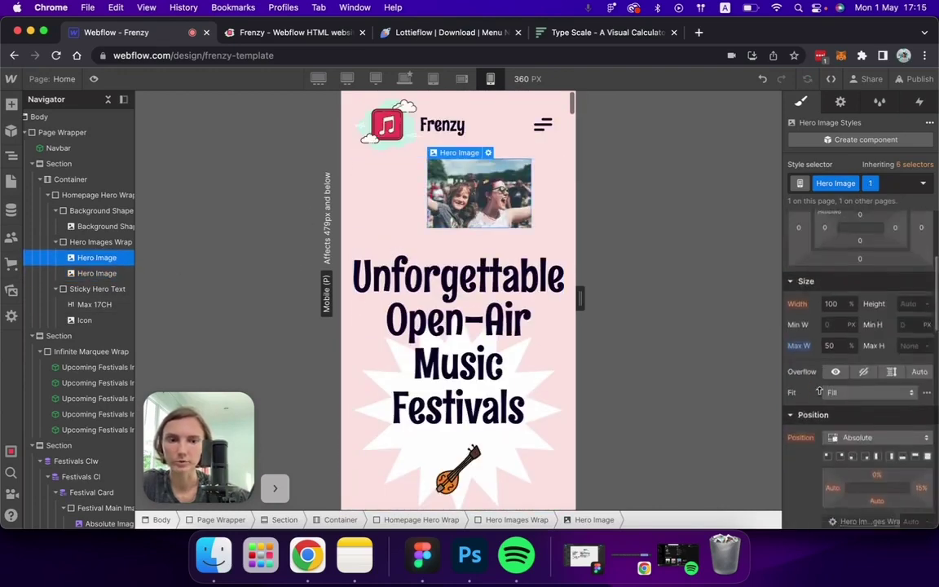
Preview the homepage hero on mobile and narrow the canvas to 320 px.
key(super+shift+p)
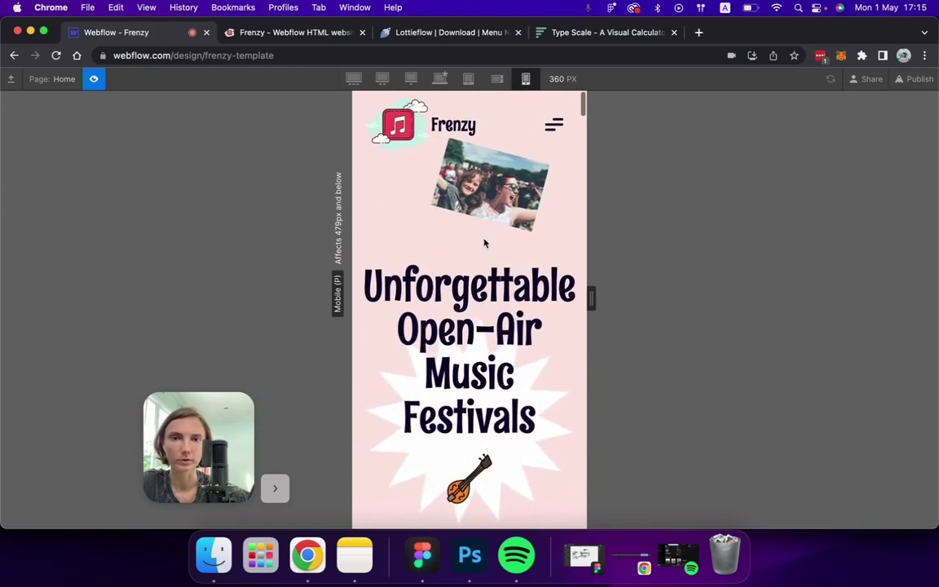
scroll(485, 243, down, 1)
mouse_move(591, 299)
mouse_down()
mouse_move(570, 299)
mouse_move(579, 298)
mouse_up()
key(super+shift+p)
Set the font size of the All H1 Headings tag to 60 px, keeping the Max 17CH class on the hero heading.
click(864, 182)
key(BackSpace)
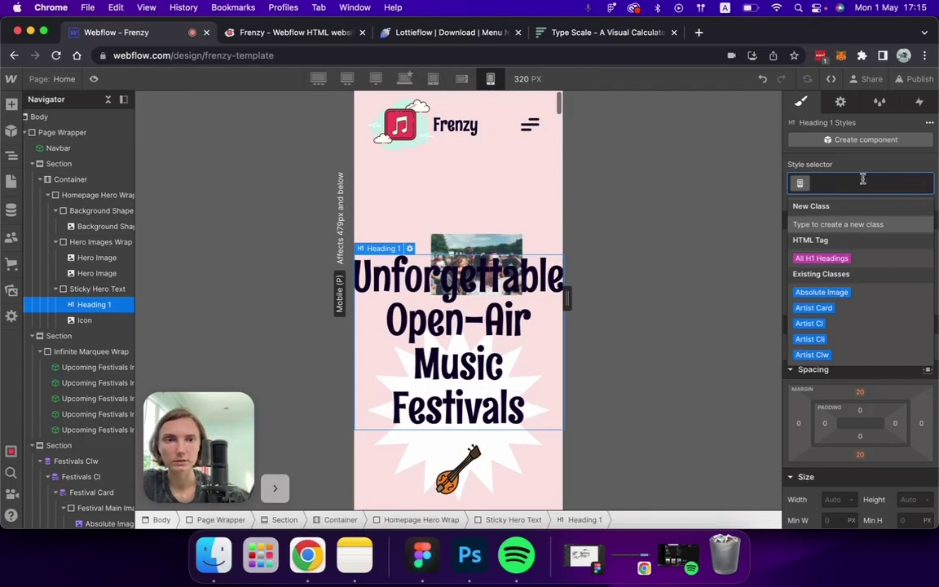
click(821, 258)
scroll(856, 326, down, 5)
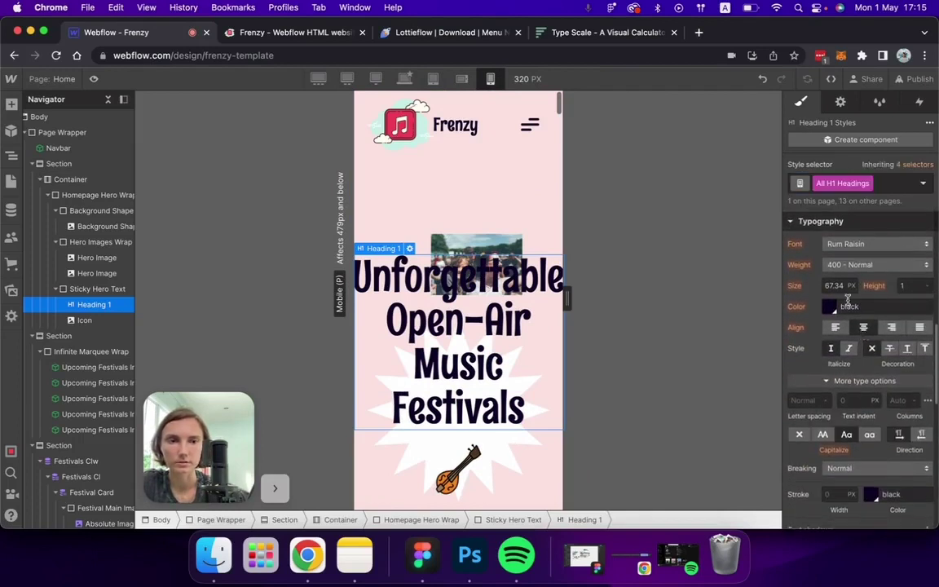
text(60)
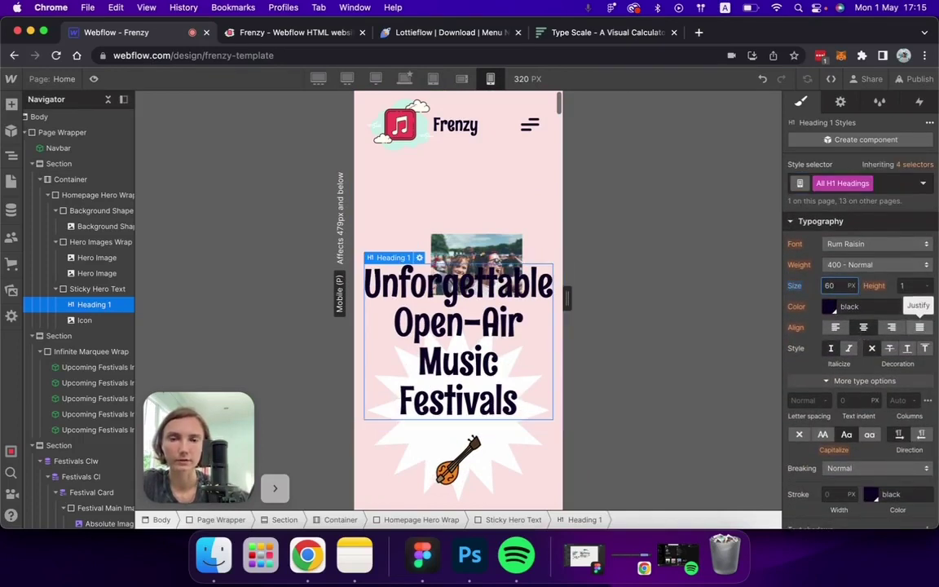
click(889, 183)
key(BackSpace)
Preview the homepage at 320 px, reviewing its sections from the hero through the testimonials to the sponsors.
key(super+shift+p)
scroll(456, 366, down, 15)
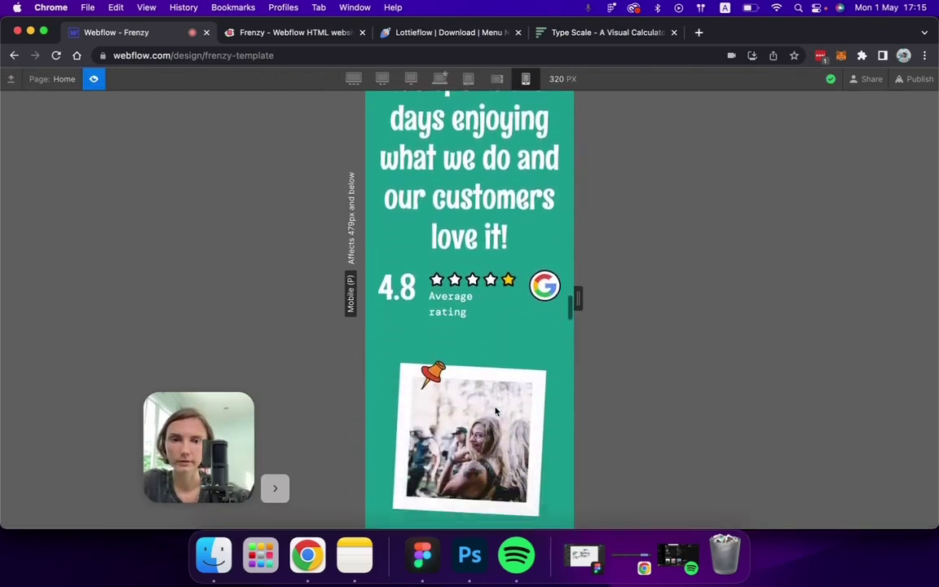
scroll(494, 406, down, 20)
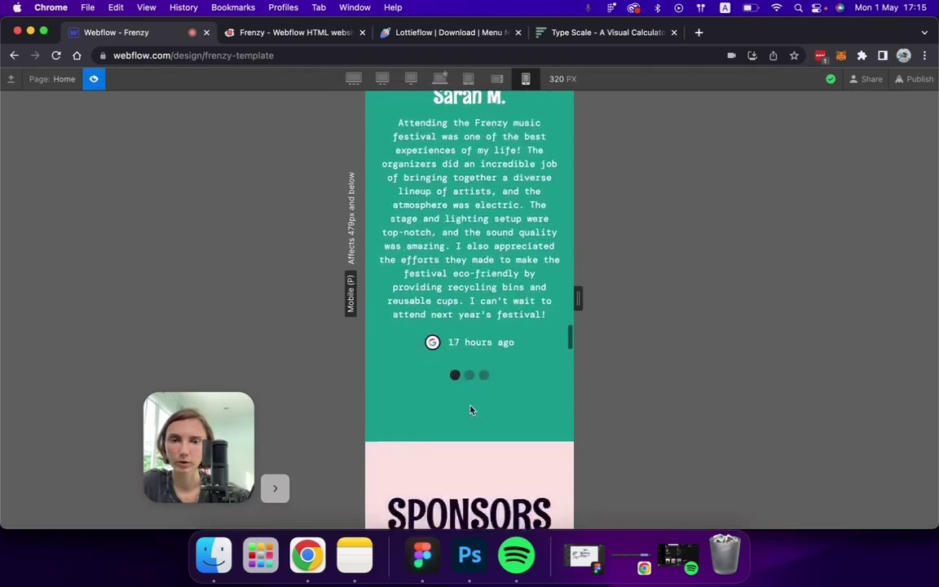
scroll(526, 261, up, 20)
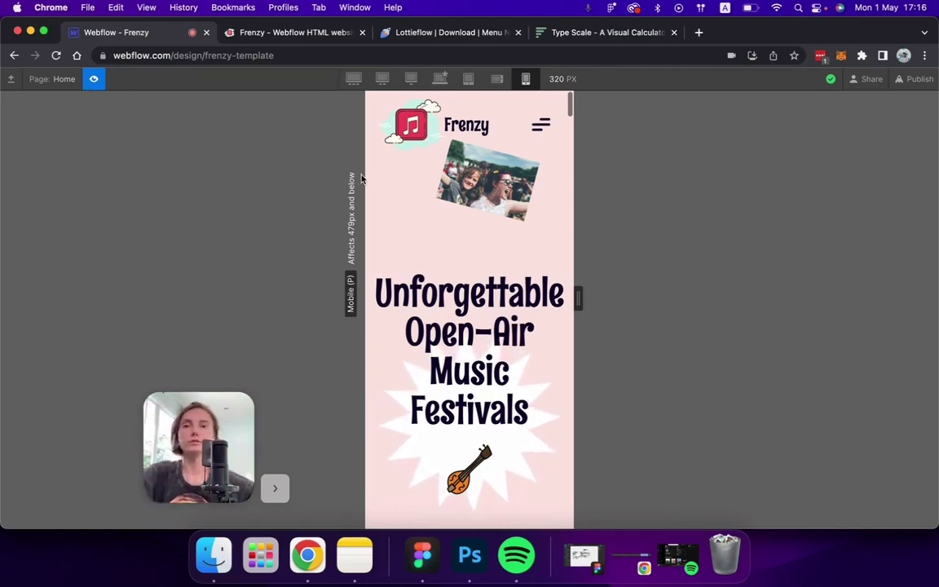
click(94, 80)
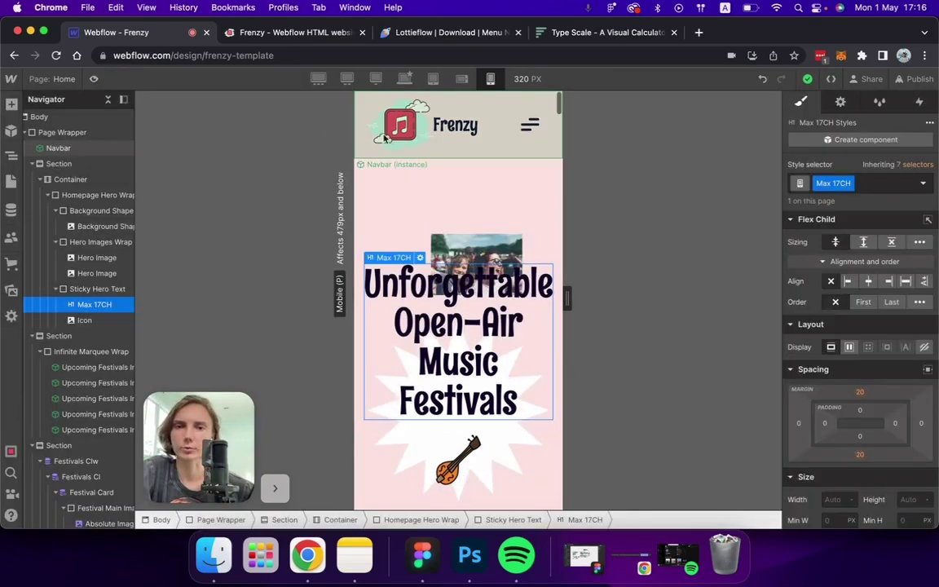
Reduce the left and right padding of the Container inside the Navbar component and return to the page.
click(390, 137)
click(436, 164)
click(370, 131)
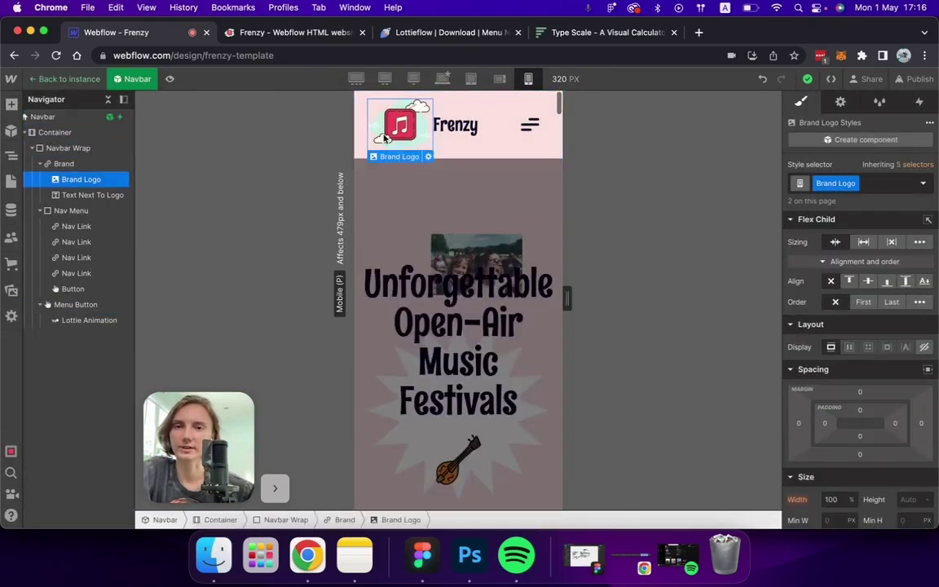
click(366, 133)
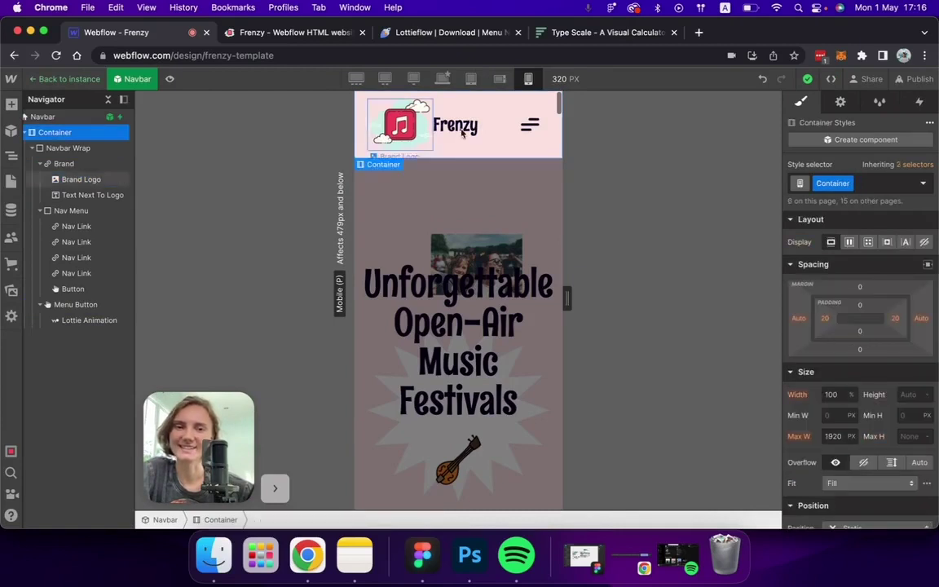
click(376, 130)
click(64, 134)
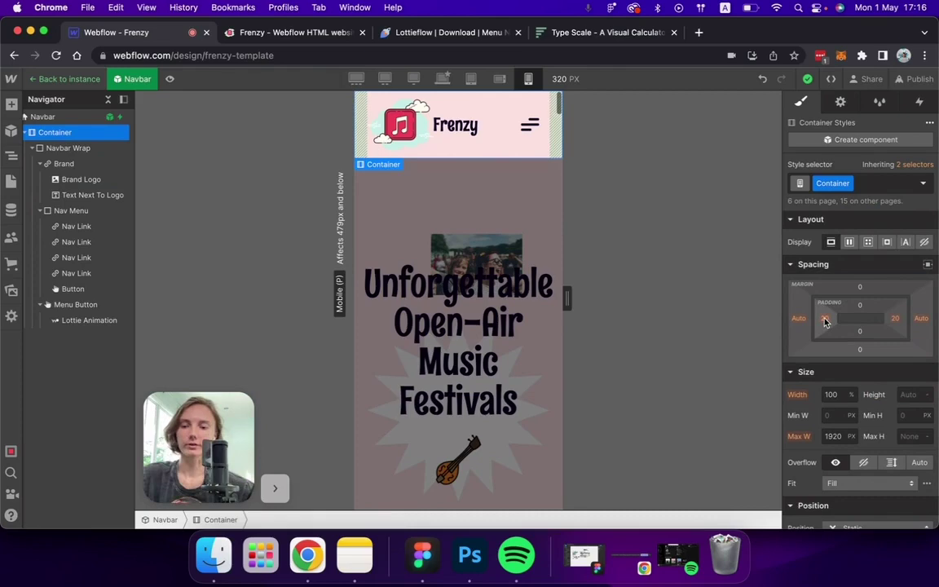
click(72, 79)
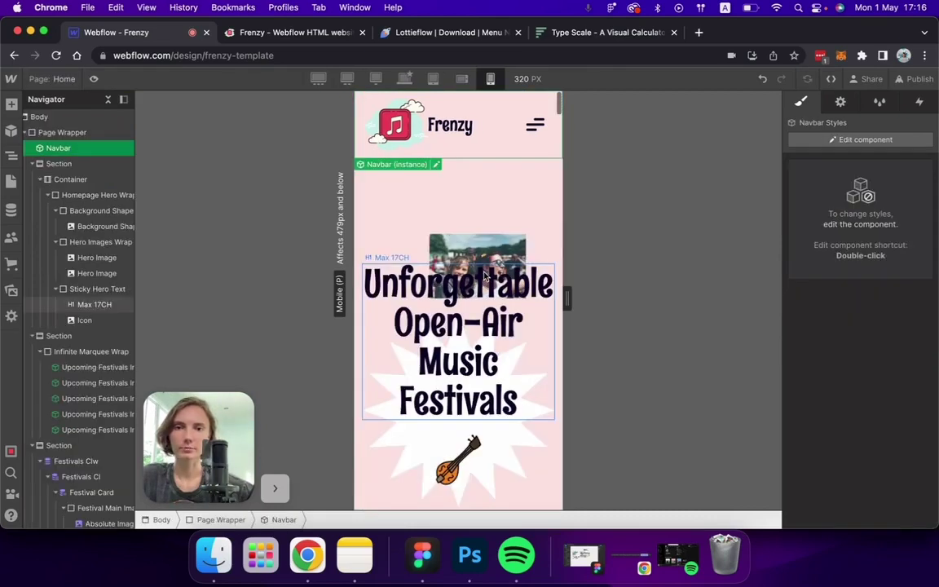
Preview the site at 320 px, open the Festivals page and review its upcoming and past festival sections.
key(super+shift+p)
scroll(457, 245, down, 15)
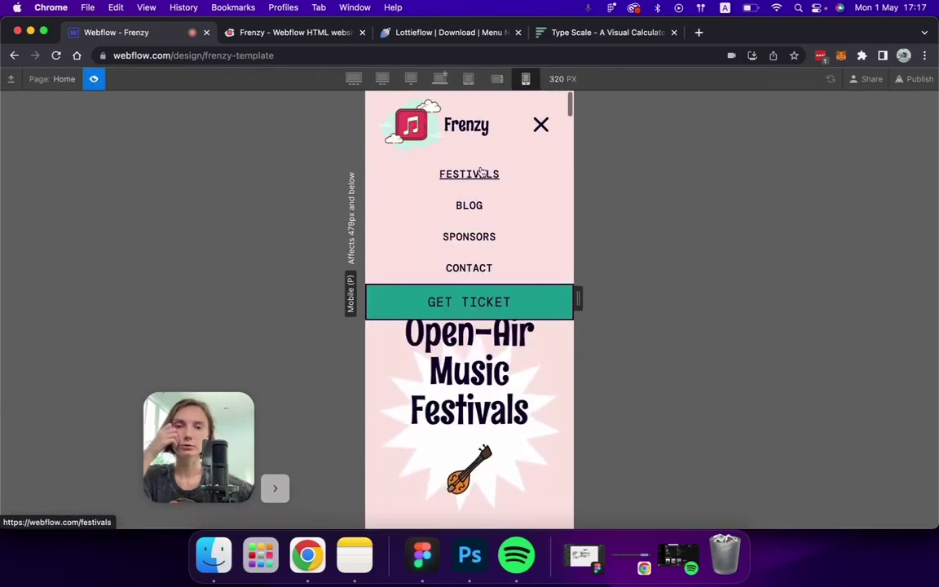
click(481, 171)
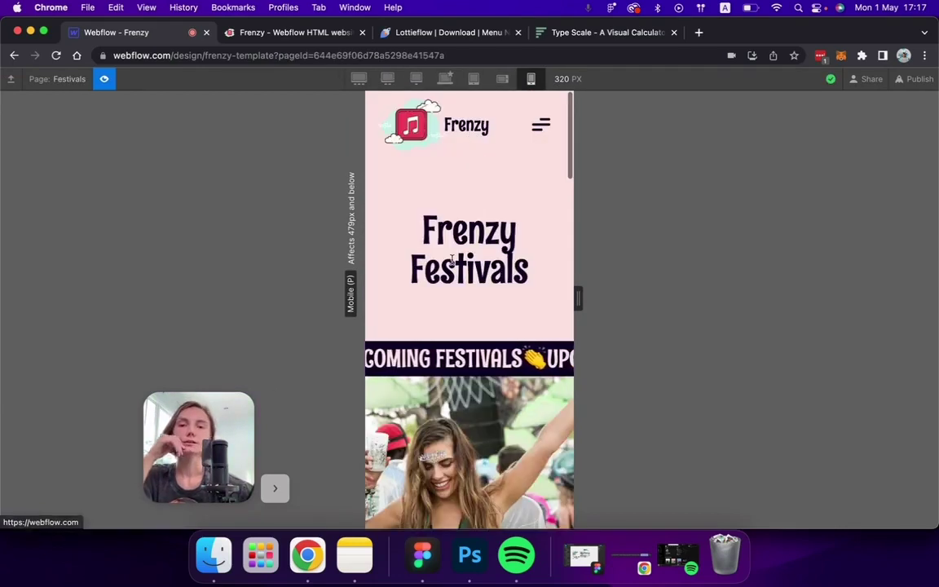
scroll(453, 257, down, 2)
scroll(453, 258, down, 10)
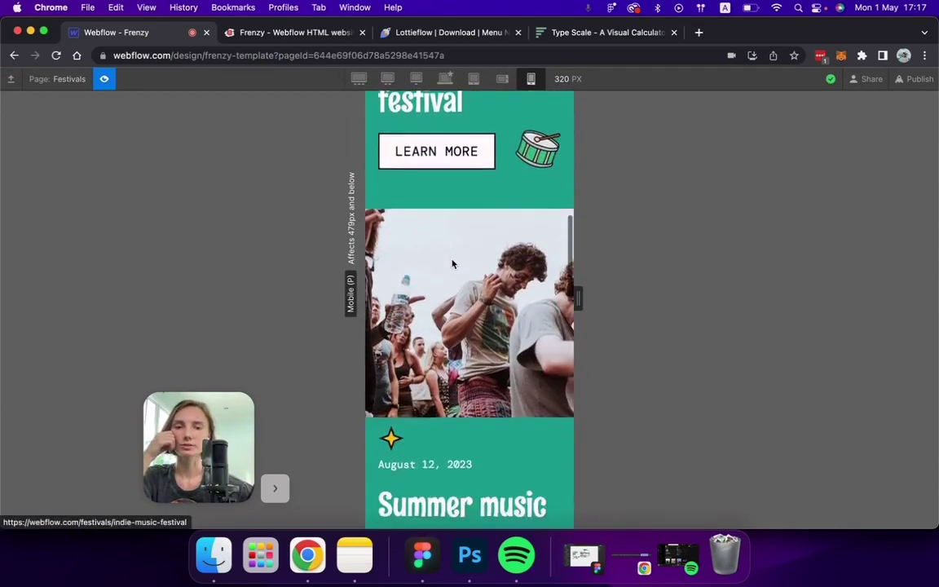
scroll(453, 263, down, 10)
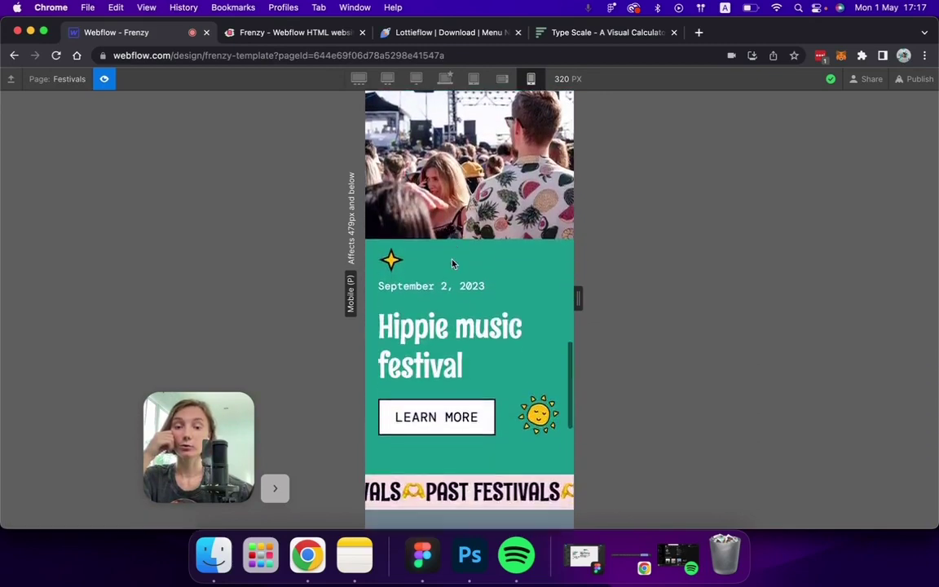
scroll(451, 259, down, 2)
scroll(453, 188, up, 15)
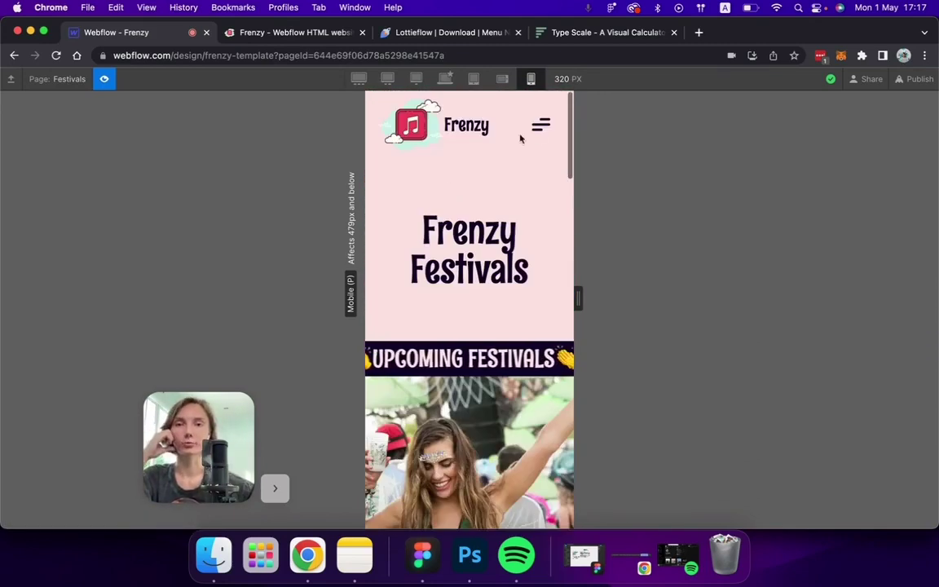
Open the Blog page in the preview and review its post cards and footer at the mobile and tablet widths.
click(542, 127)
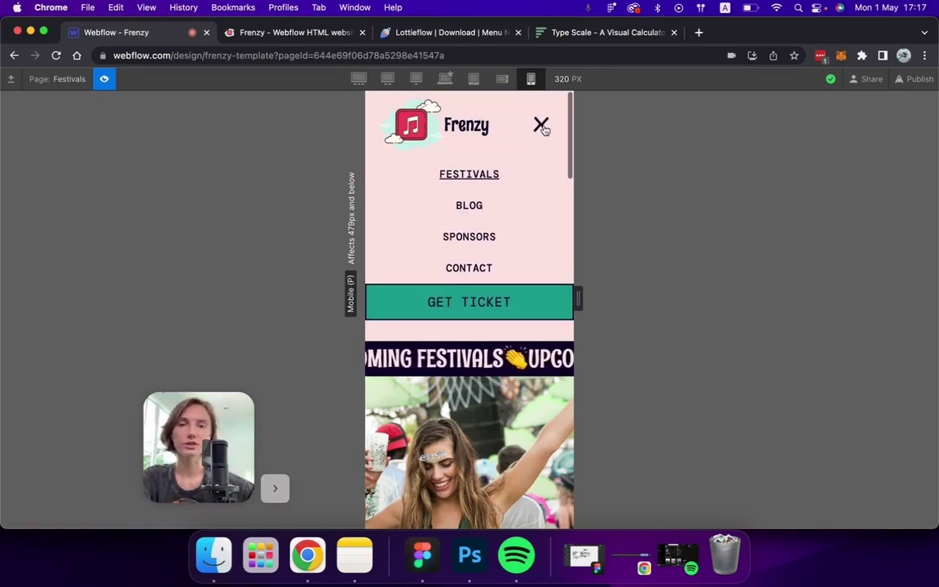
click(479, 206)
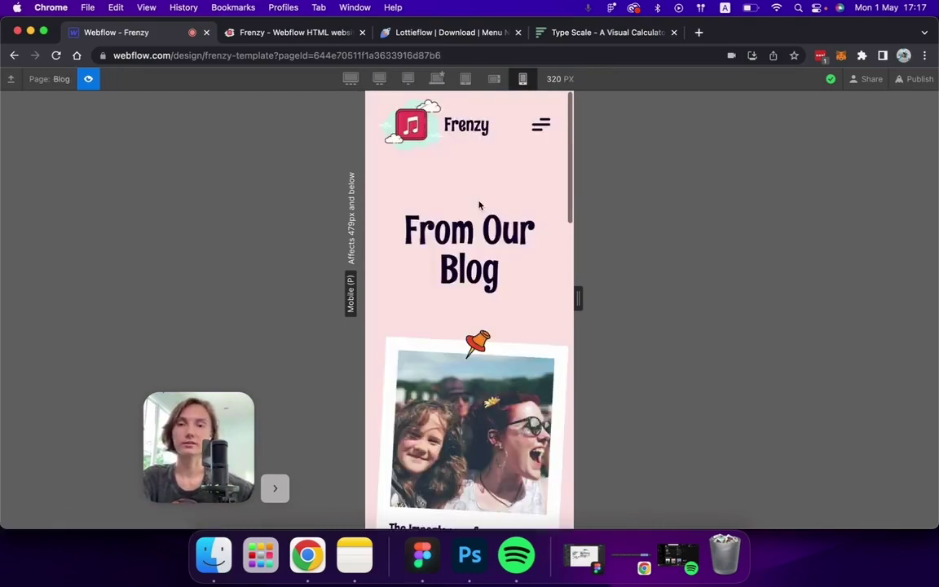
scroll(445, 270, down, 10)
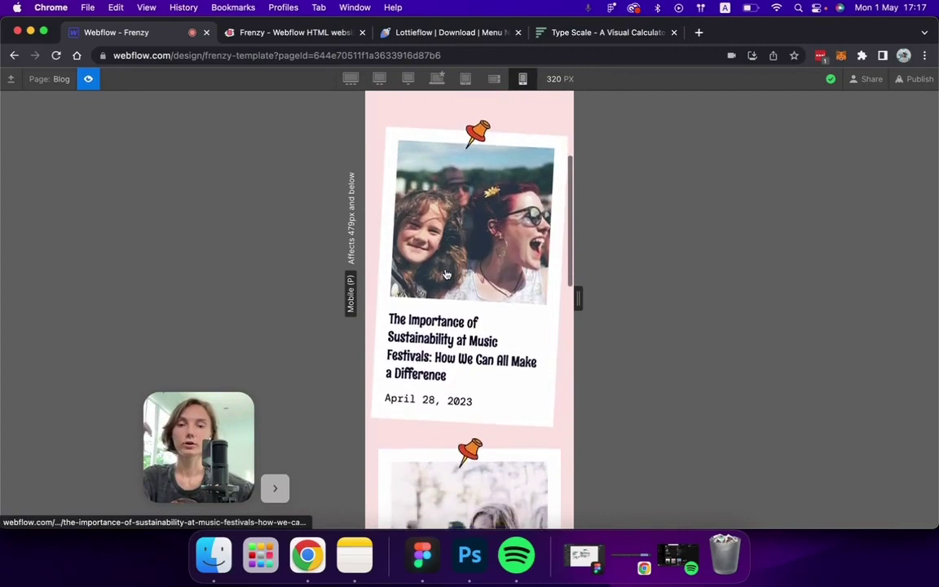
click(464, 79)
scroll(471, 201, up, 10)
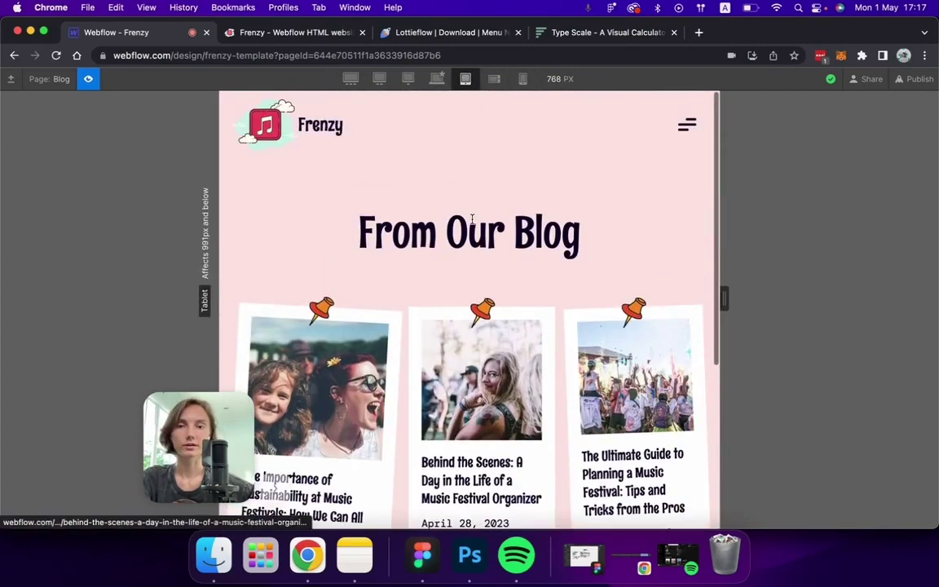
click(494, 79)
click(523, 79)
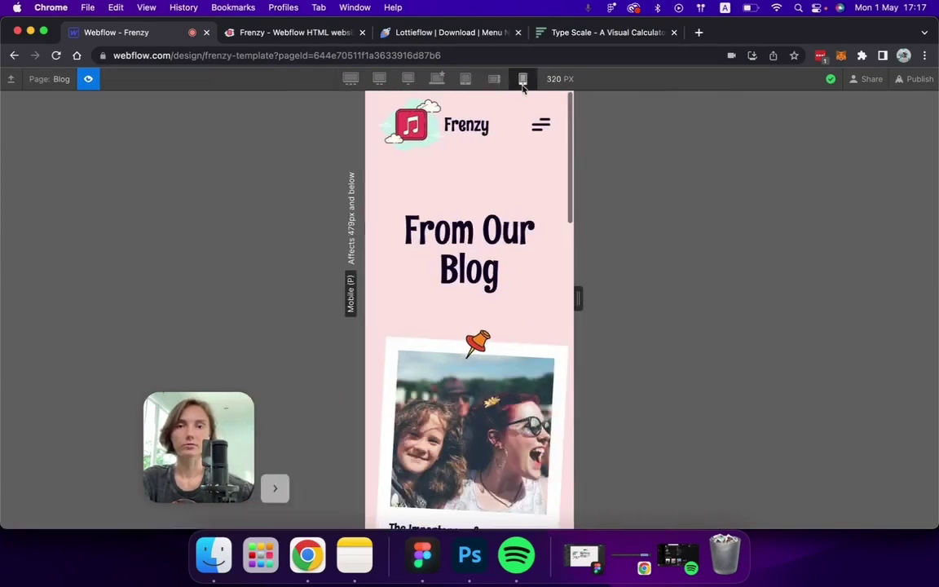
scroll(496, 264, down, 5)
scroll(495, 265, down, 8)
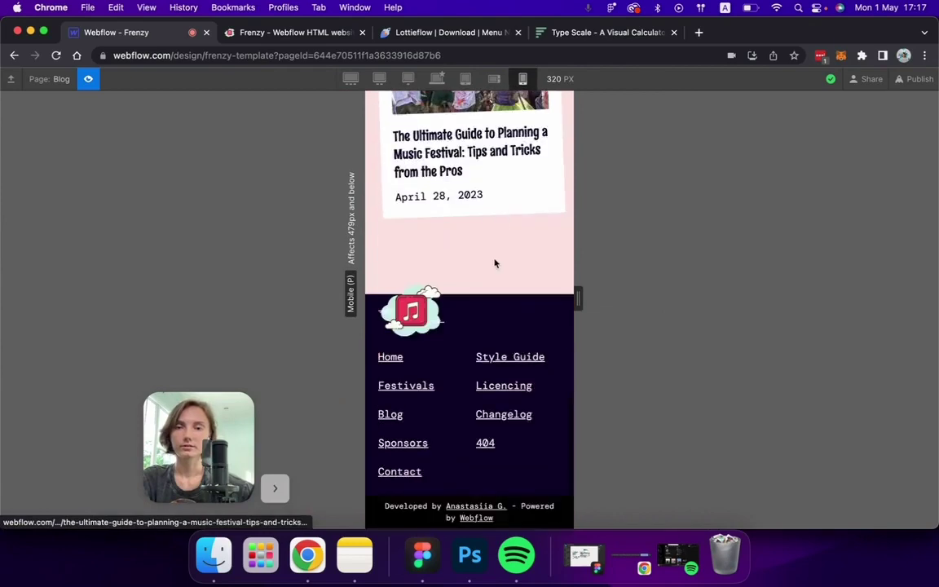
scroll(495, 264, up, 10)
Open the sustainability blog post from its card and check its layout across the mobile, desktop, 1920 px, 1280 px and tablet breakpoints.
click(470, 302)
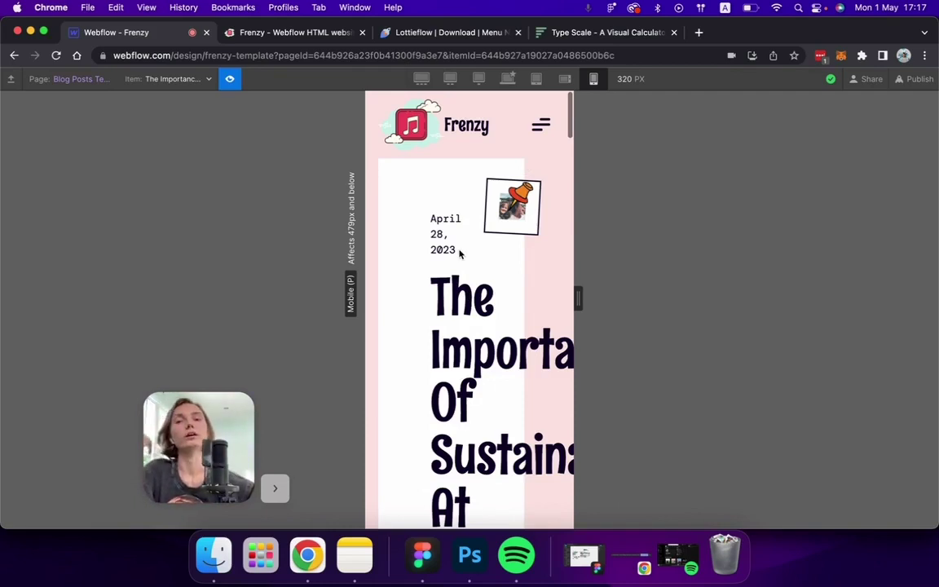
click(508, 79)
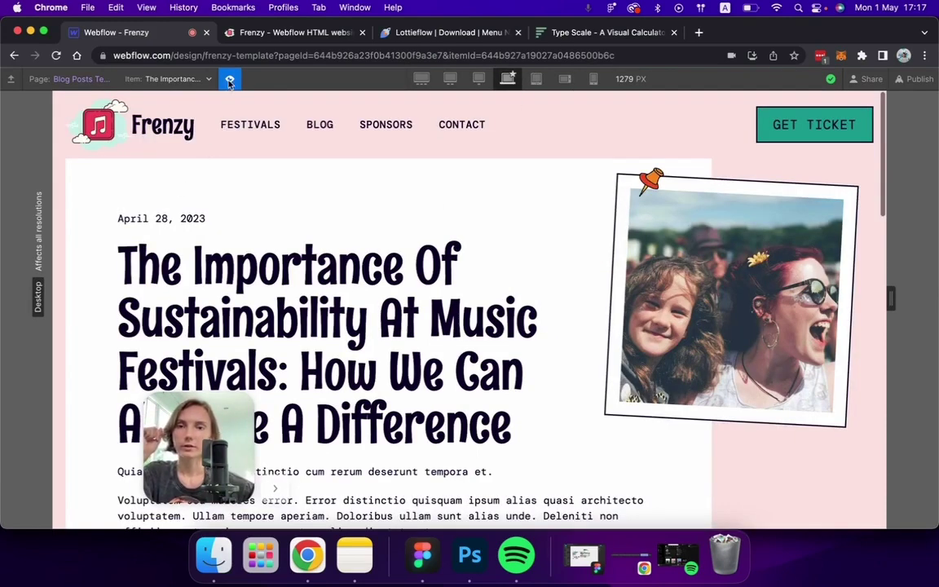
click(422, 79)
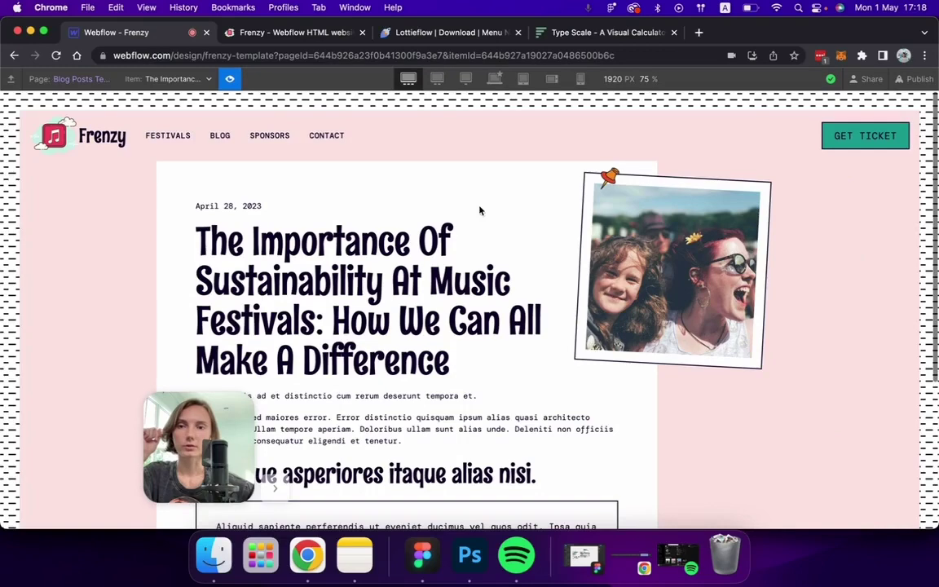
click(466, 79)
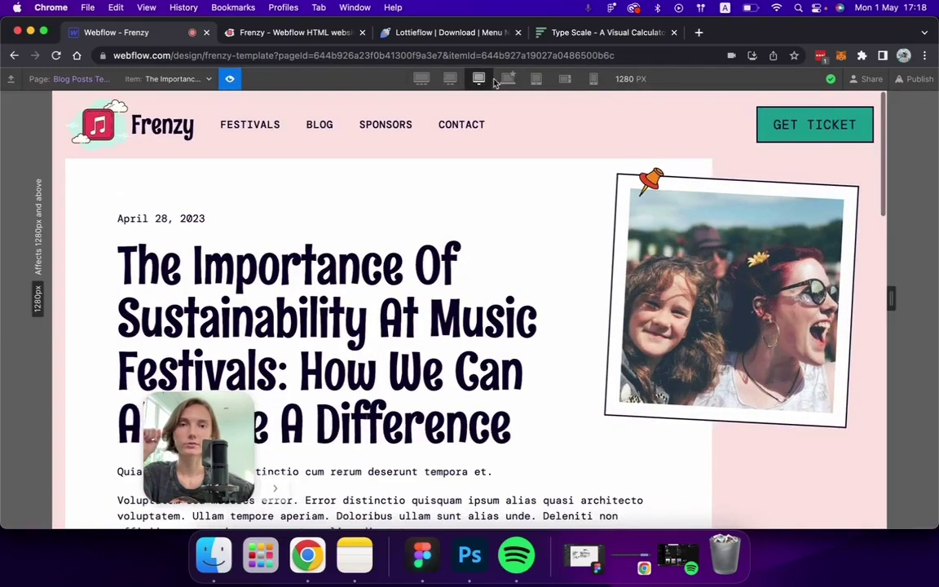
click(536, 79)
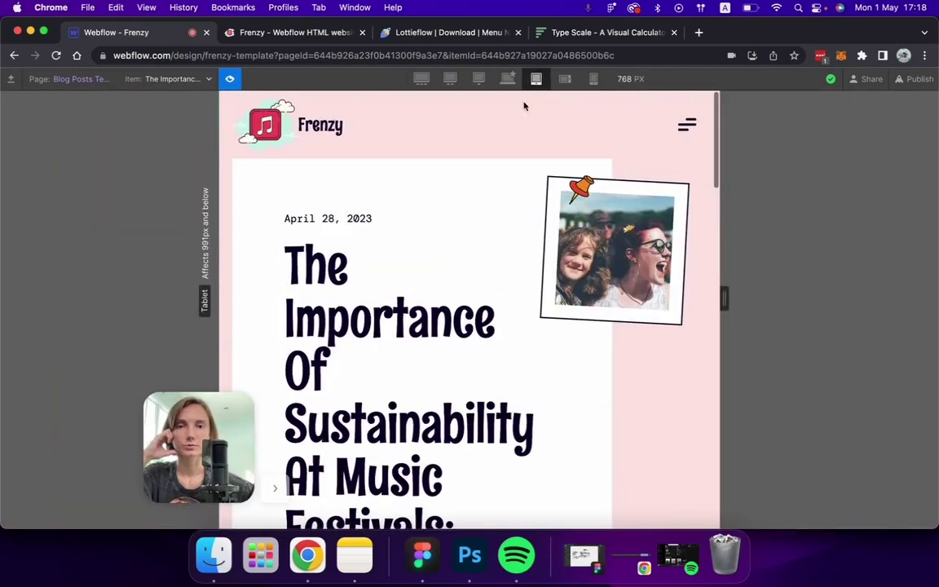
scroll(451, 280, down, 12)
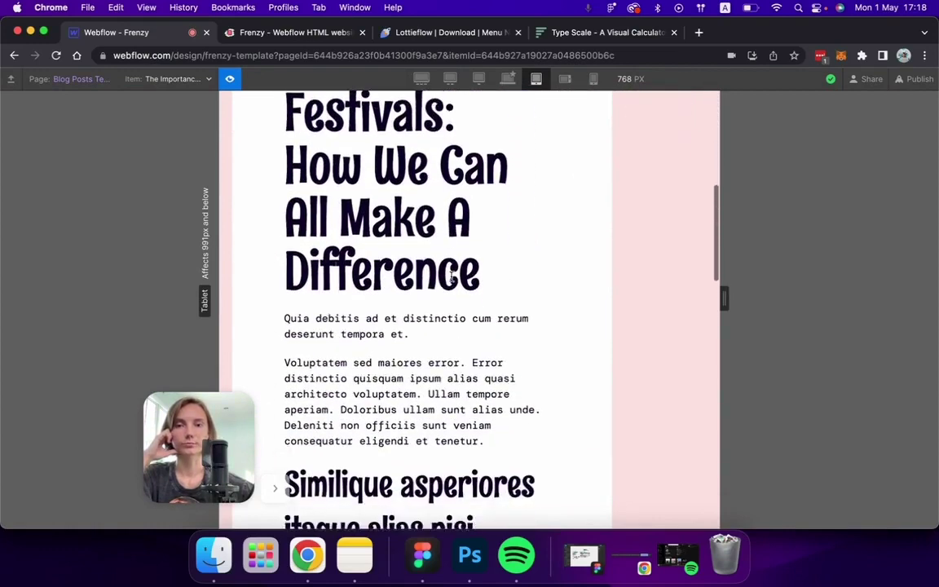
scroll(451, 280, up, 12)
Exit the preview and set the Blog Page Grid's layout direction to vertical on the tablet breakpoint.
click(231, 79)
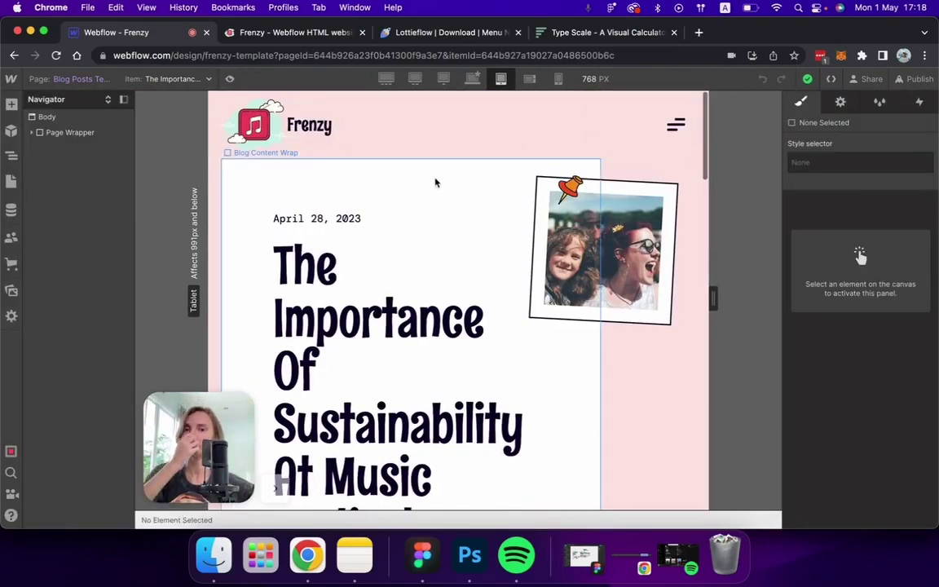
click(436, 182)
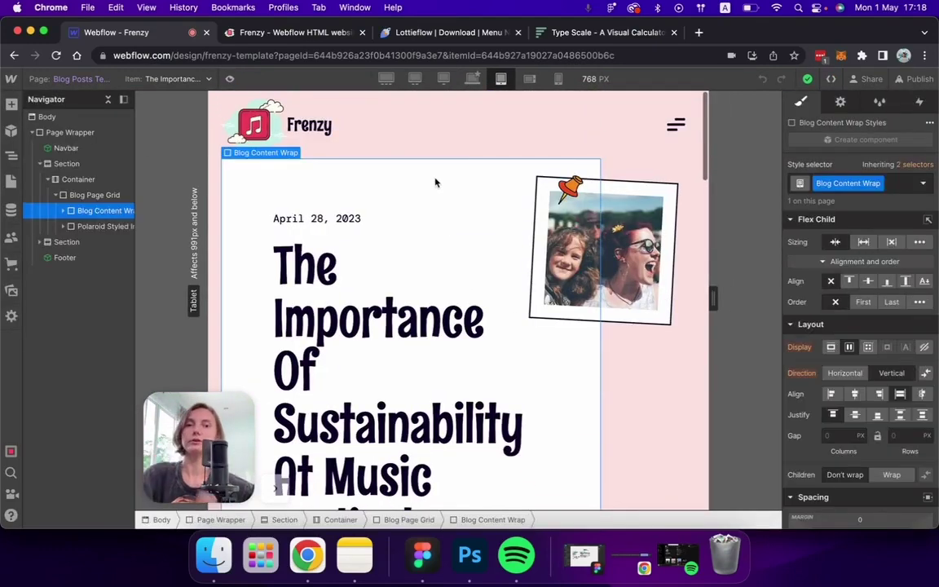
click(104, 228)
click(90, 211)
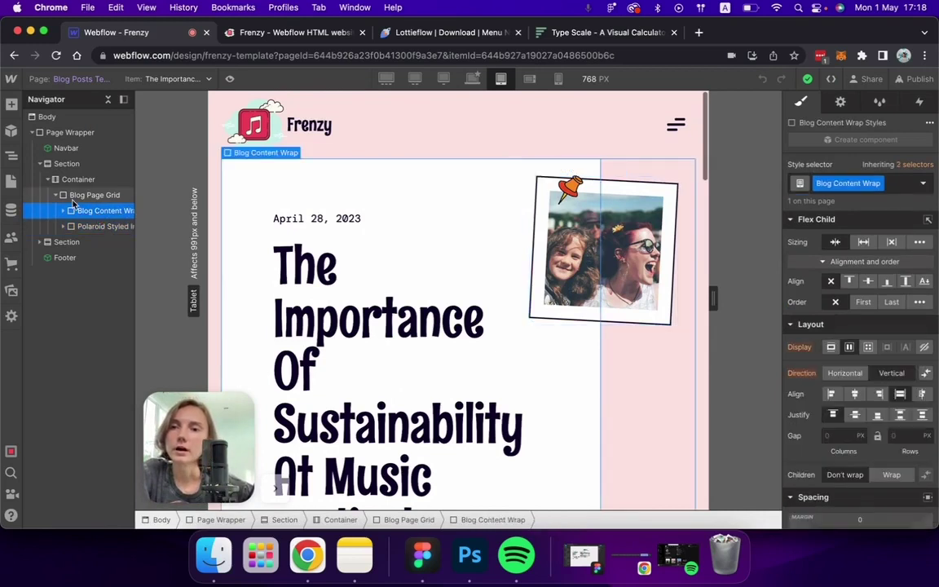
click(91, 196)
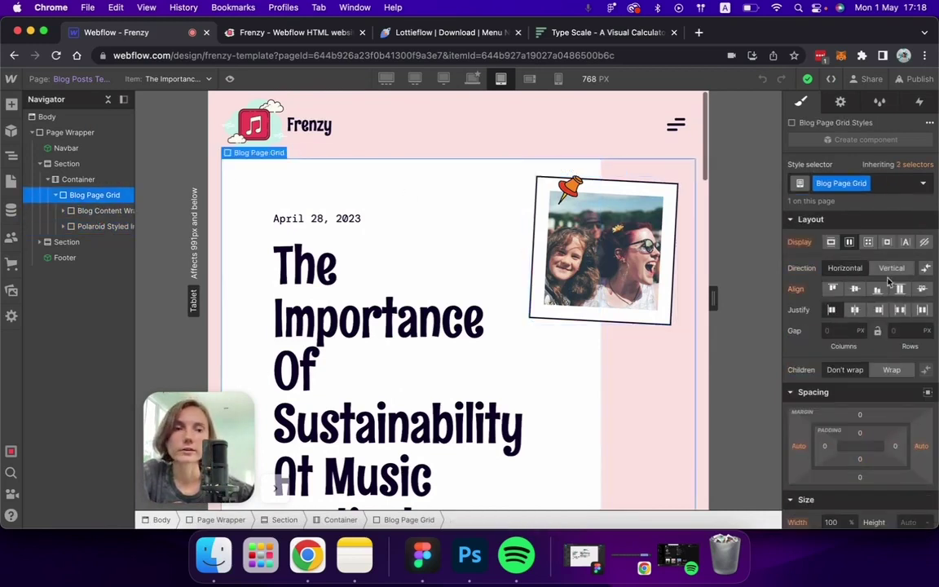
click(845, 270)
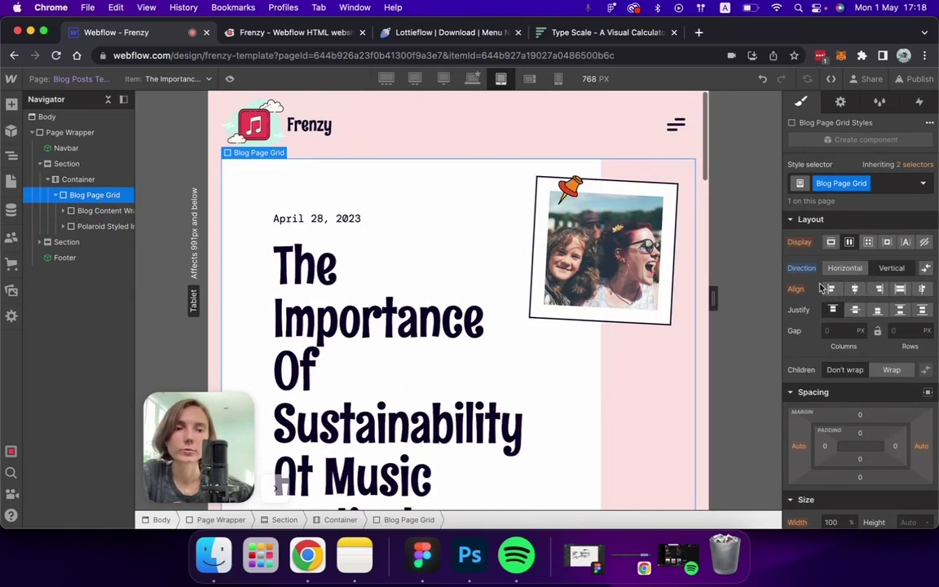
scroll(865, 390, down, 3)
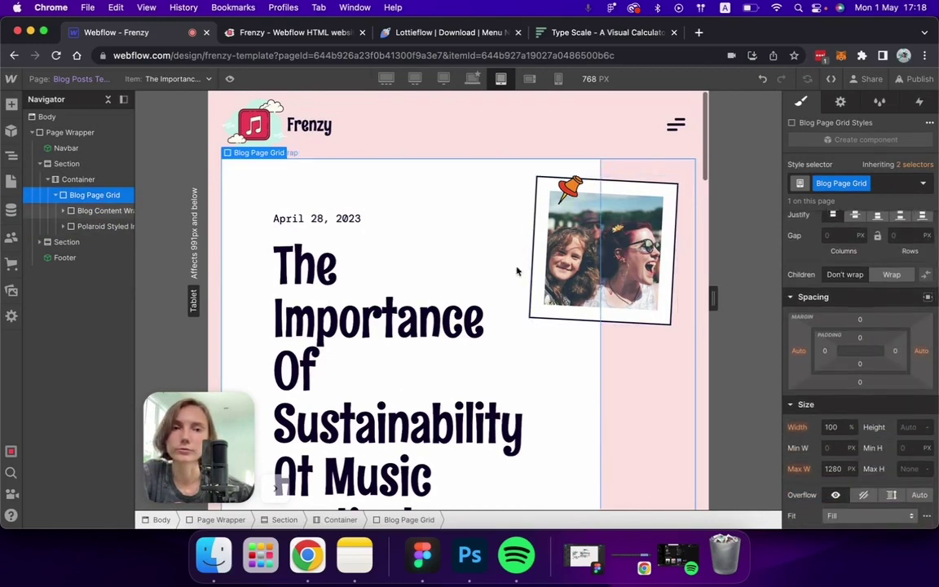
scroll(870, 352, up, 3)
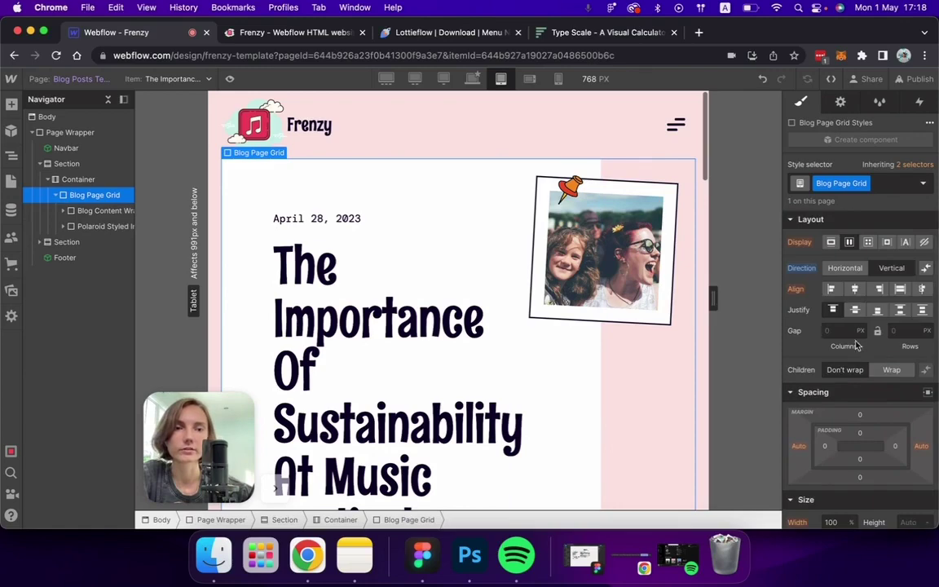
Set the max width of the Blog Content Wrap inside the Blog Page Grid to 100%.
key(Down)
scroll(863, 375, down, 3)
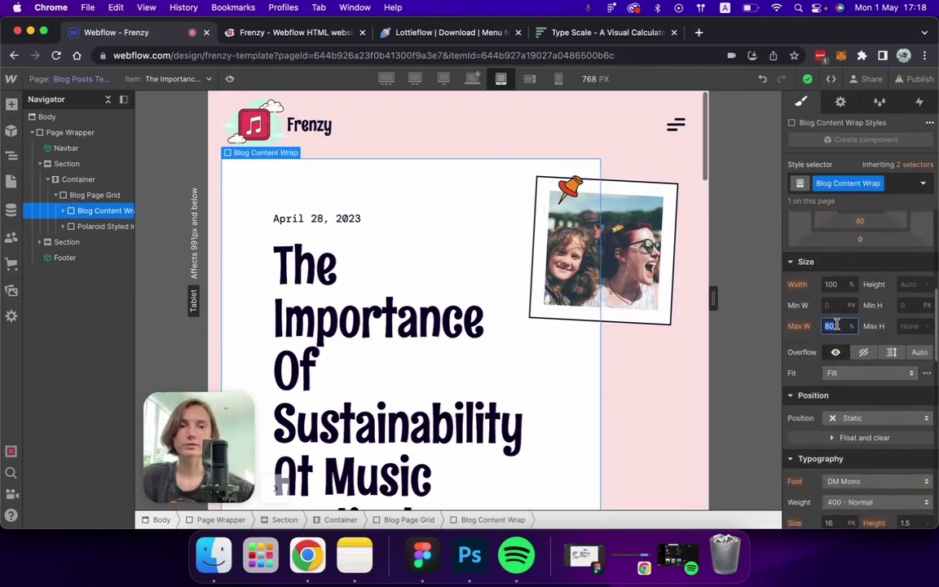
key(ctrl+Up)
click(837, 328)
text(100)
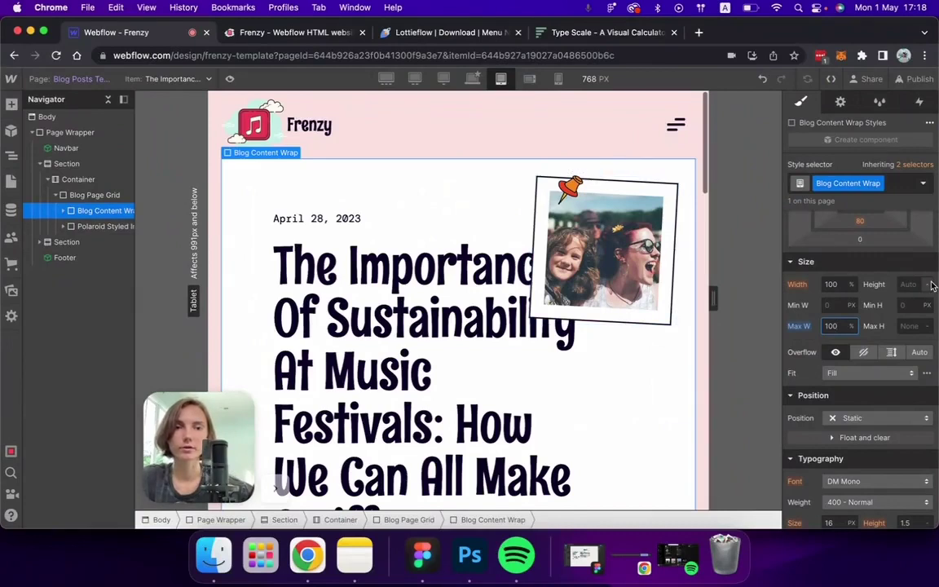
Add a 220 px top margin to the Blog Content Wrap.
scroll(864, 326, up, 4)
click(860, 332)
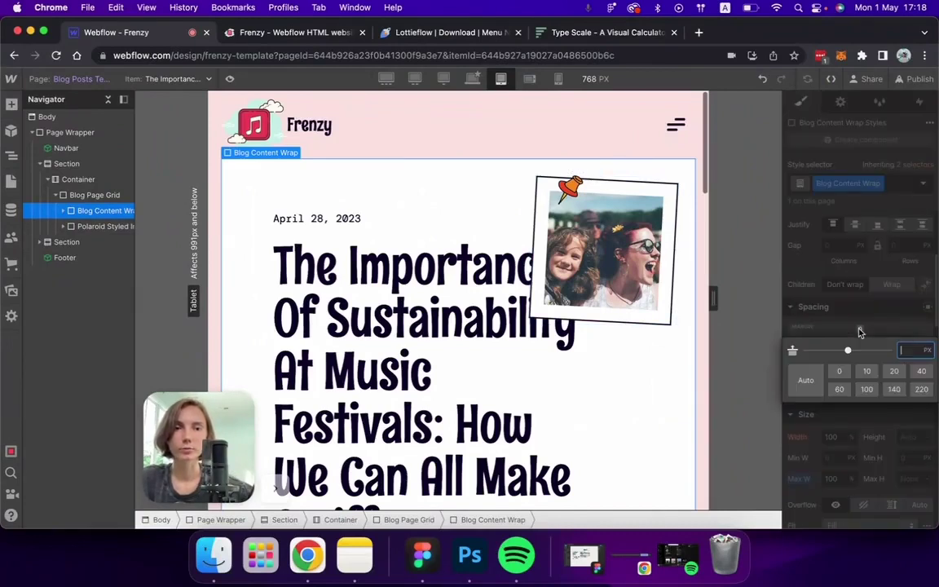
click(866, 389)
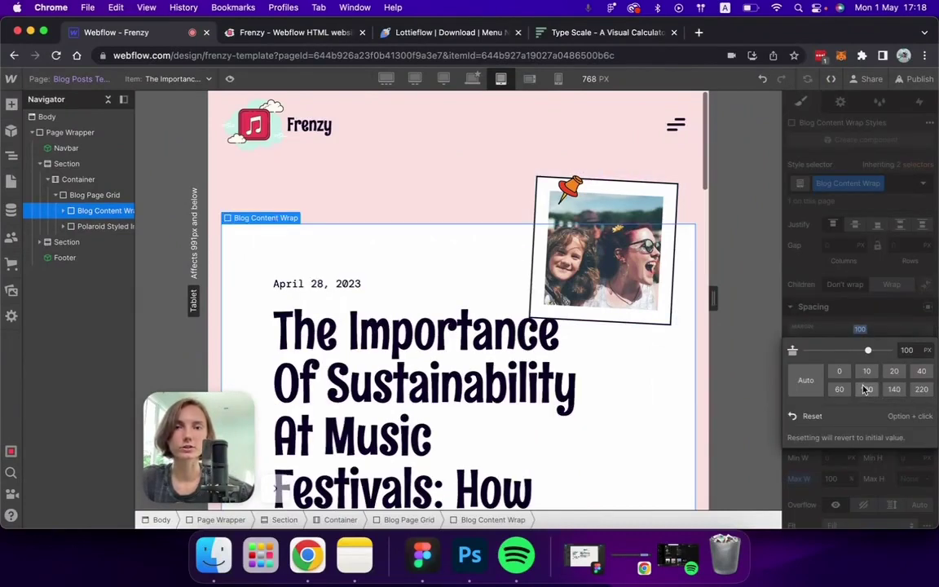
click(922, 390)
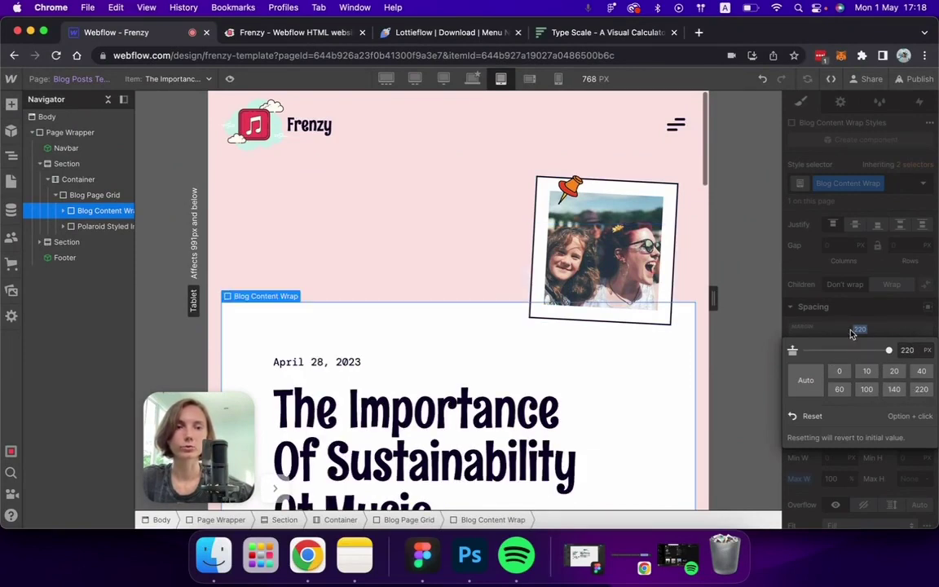
Set the Polaroid Styled Image Wrap's max width to 40% and its right position offset to Auto.
click(100, 225)
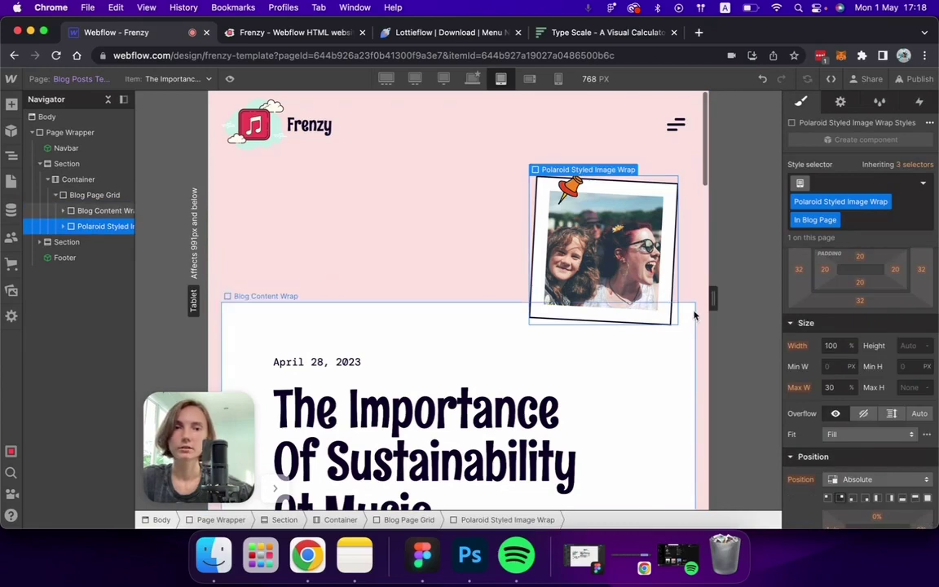
text(50)
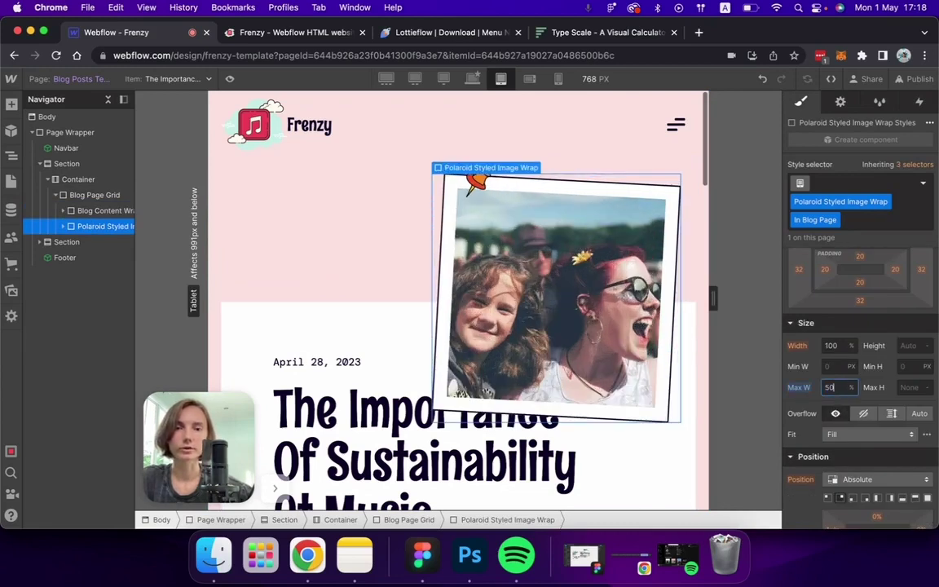
key(BackSpace)
key(BackSpace)
text(40)
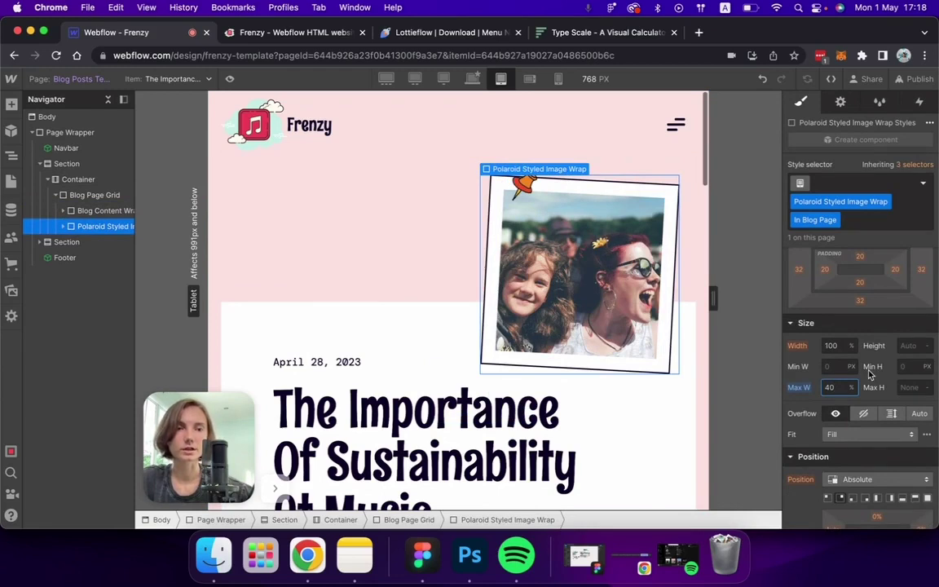
scroll(869, 373, down, 3)
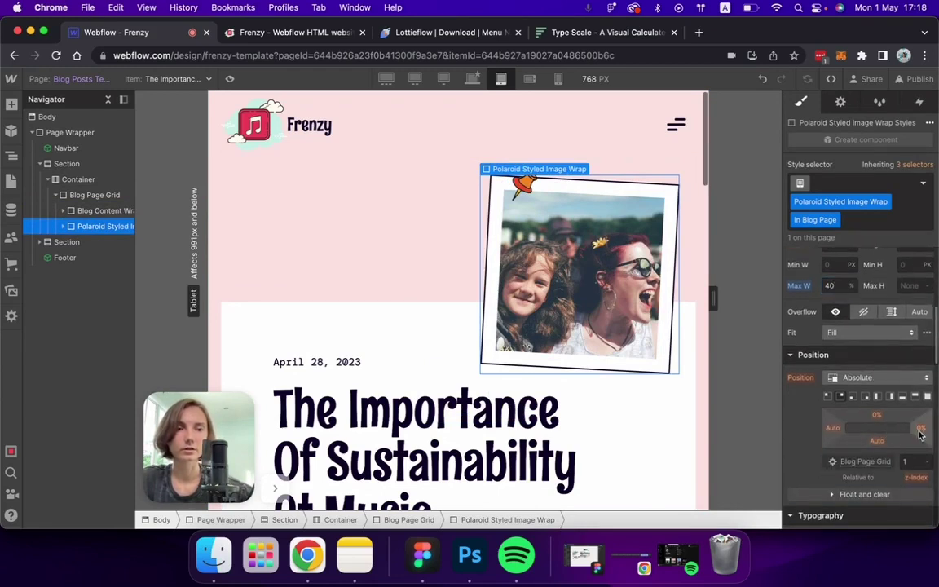
click(920, 430)
click(807, 346)
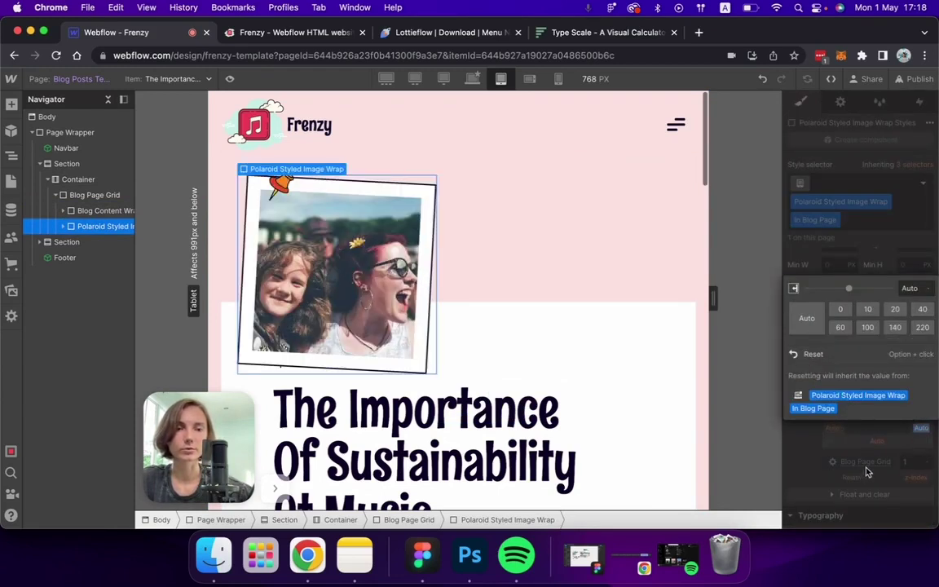
Center-align the children of the Blog Page Grid on the tablet breakpoint.
click(97, 195)
scroll(857, 300, up, 5)
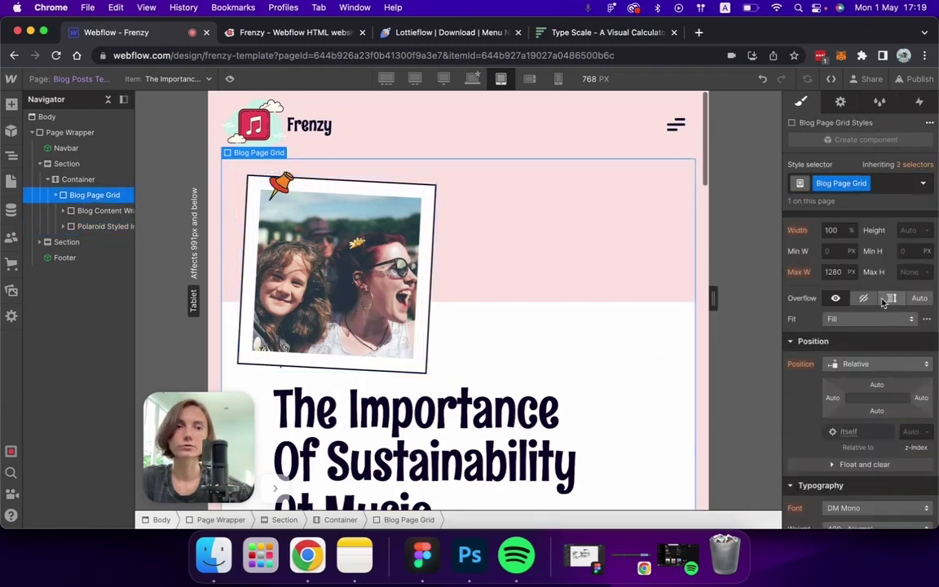
click(854, 291)
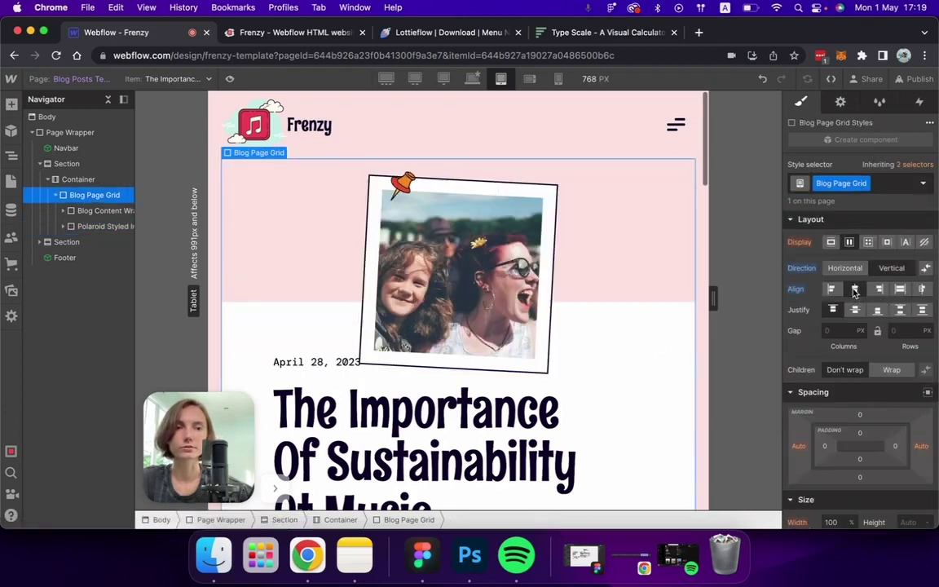
Increase the Blog Content Wrap's top margin to about 290 px on tablet.
click(572, 350)
scroll(848, 383, down, 3)
drag(863, 404, 868, 353)
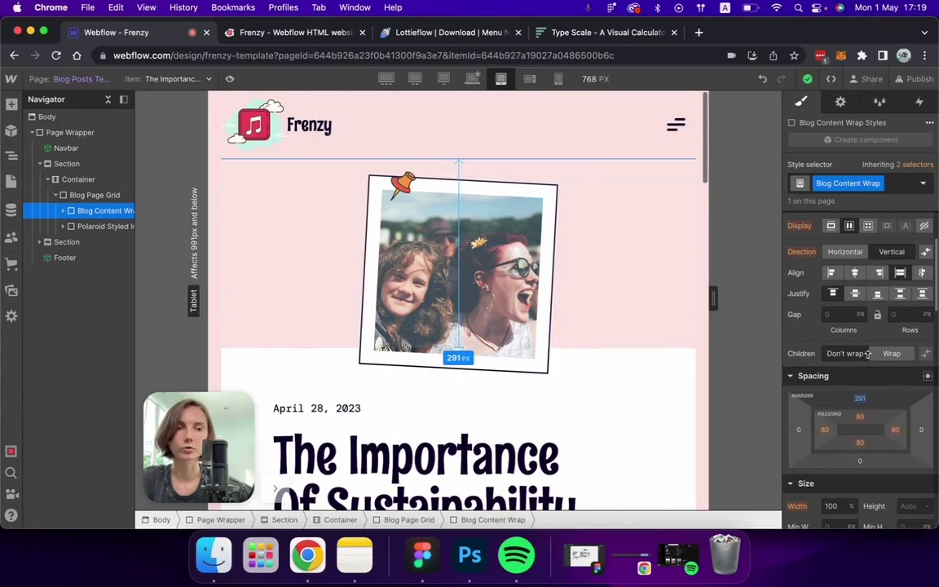
On the mobile landscape breakpoint, set the Blog Content Wrap's padding to 24 px on all sides.
key(shift+3)
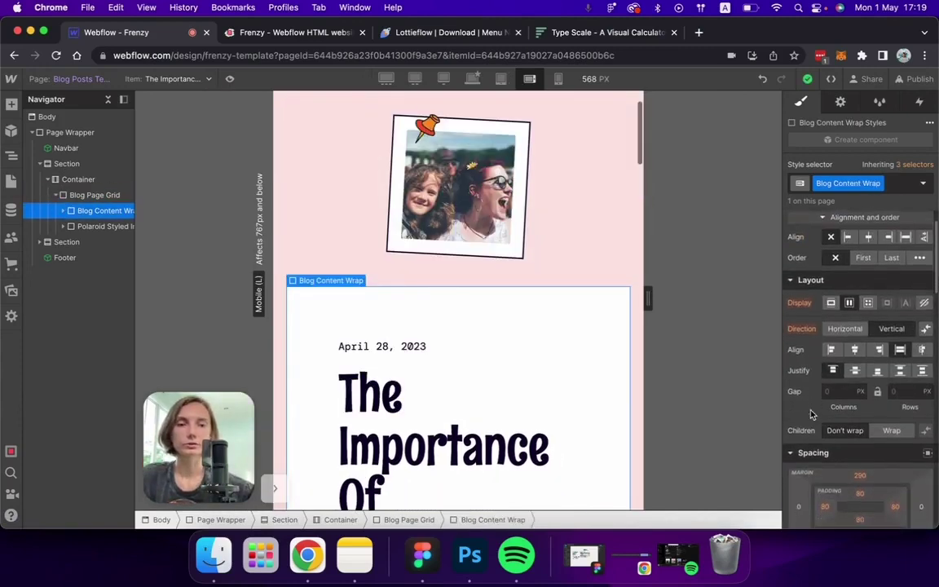
scroll(811, 414, down, 4)
click(825, 348)
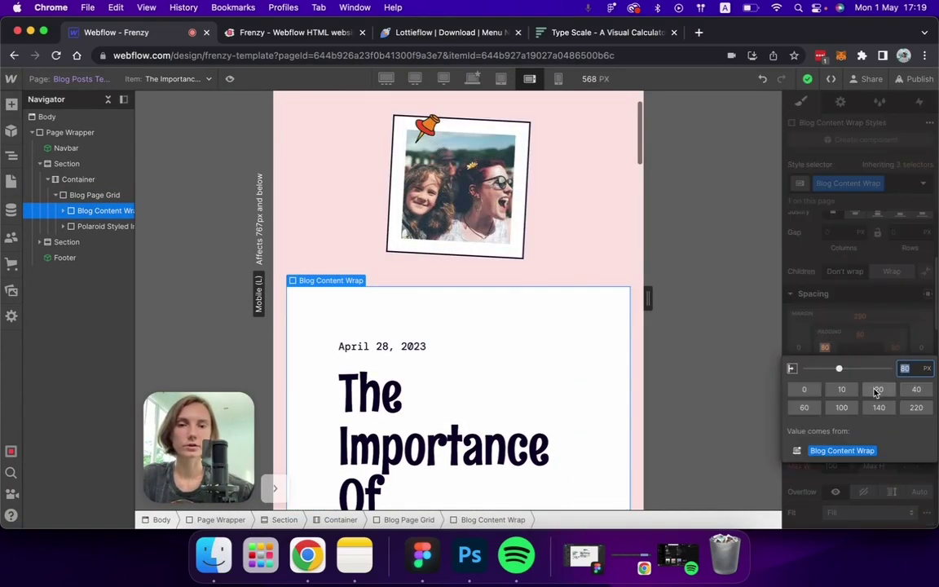
click(878, 389)
click(916, 390)
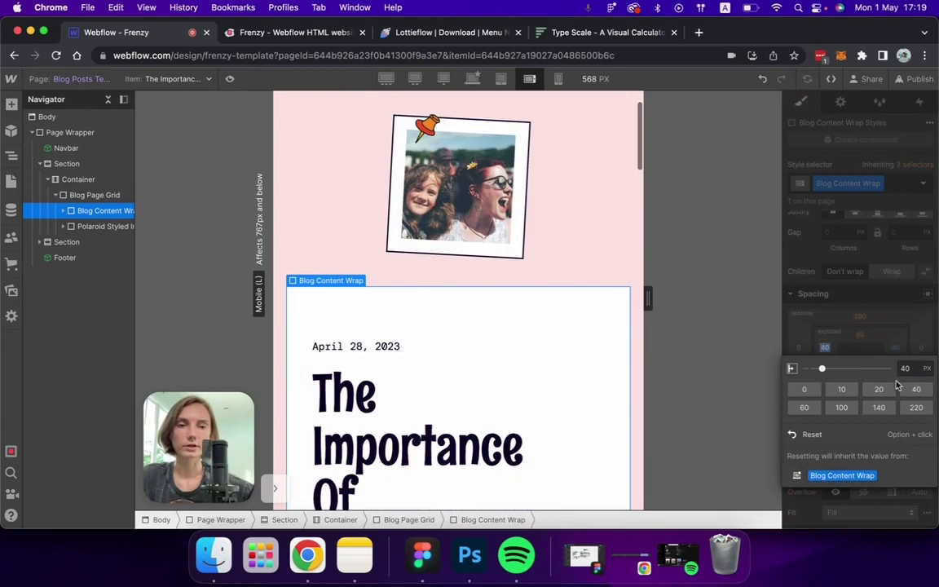
shift+click(916, 390)
drag(827, 352, 817, 350)
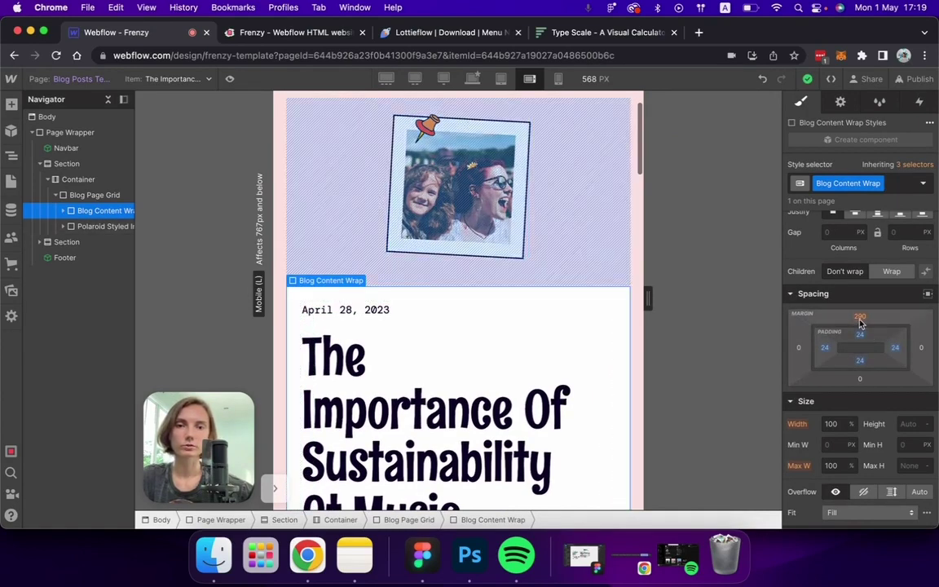
Copy a heading size from the Type Scale calculator and set the tablet font size of H1 on Blog Page to 67.34 px.
key(super+4)
key(super+c)
key(super+1)
key(super+v)
key(Return)
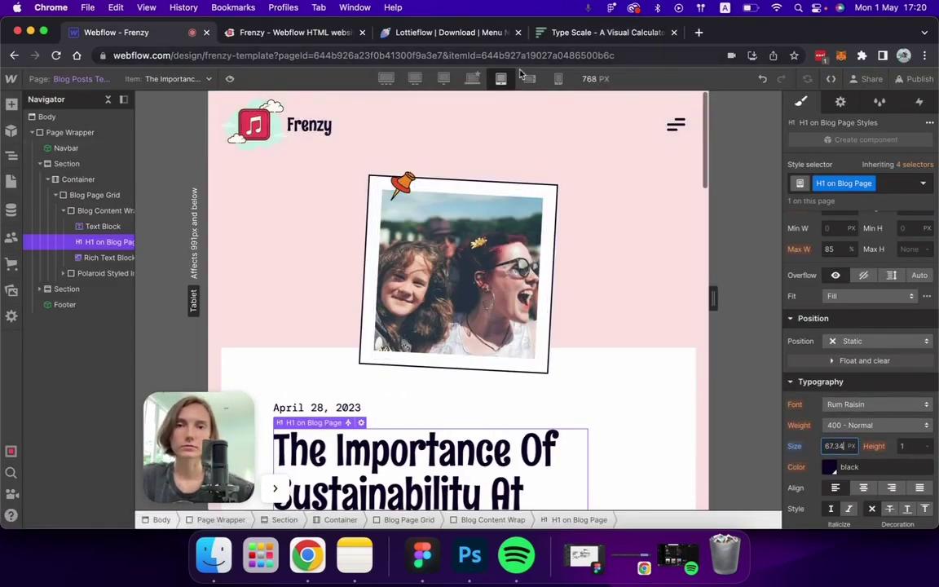
On the mobile portrait breakpoint, set the Polaroid Styled Image Wrap's max width to 90%.
key(shift+3)
click(573, 296)
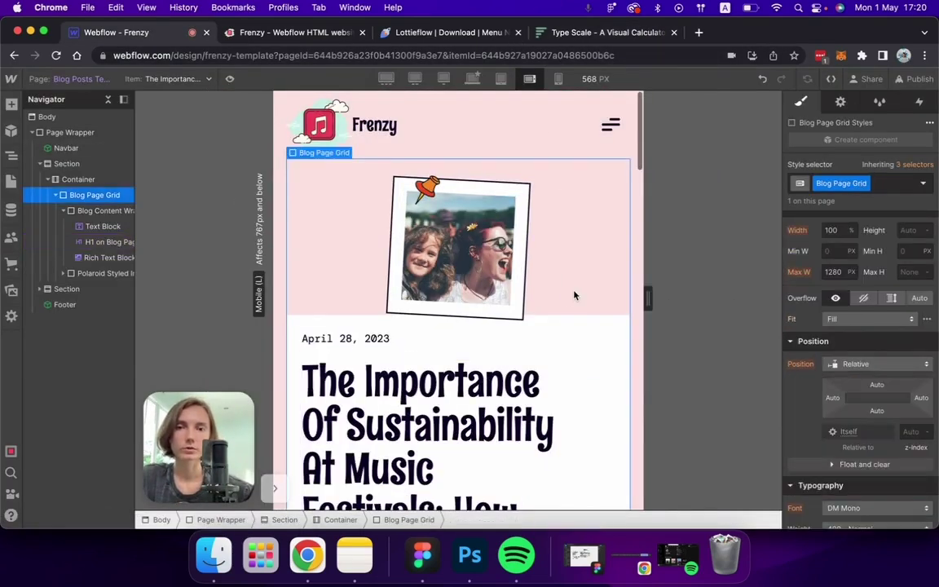
click(559, 78)
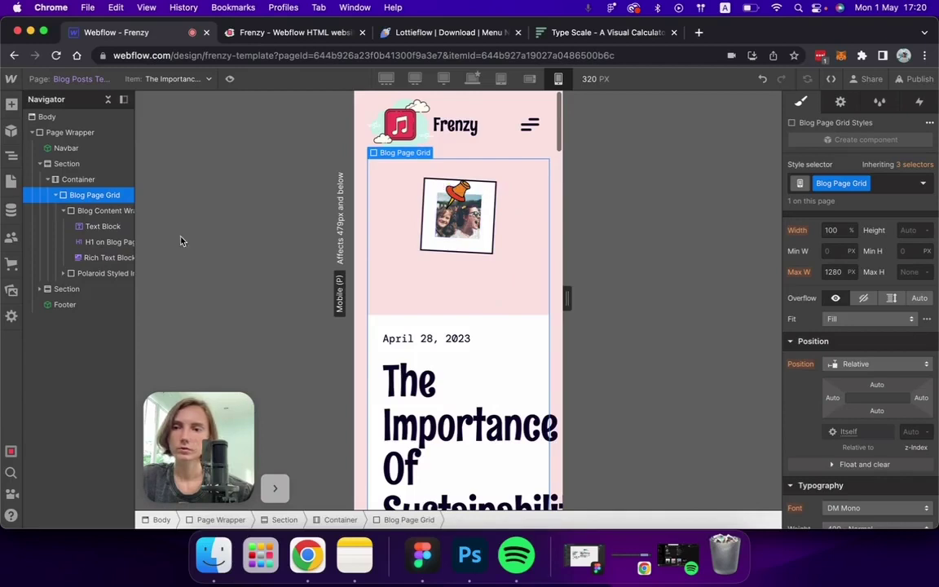
click(94, 273)
scroll(830, 298, up, 1)
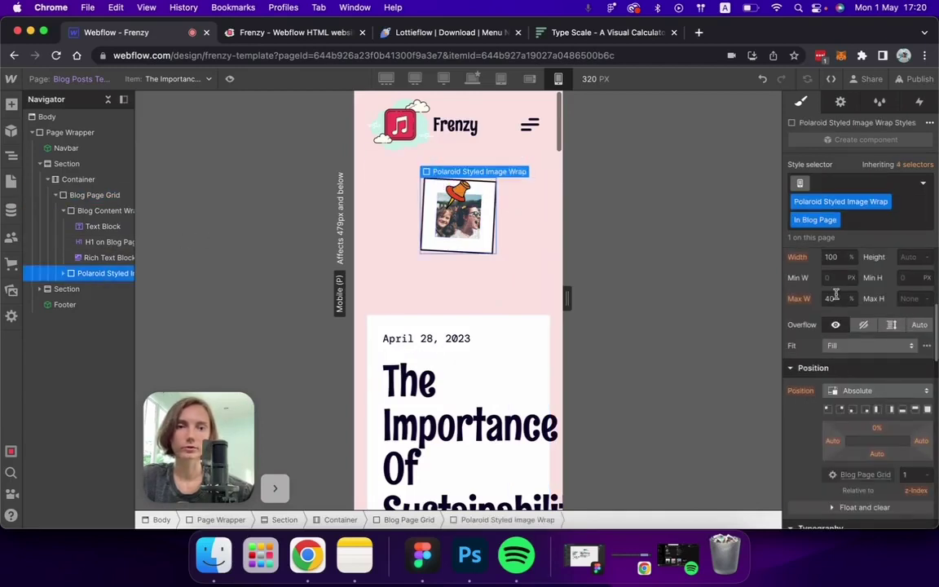
text(100)
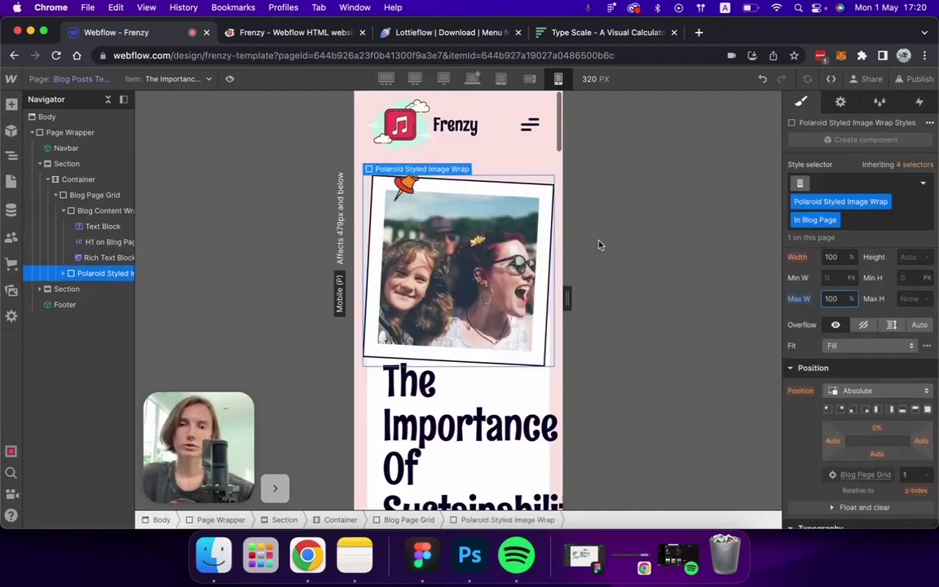
key(shift+Down)
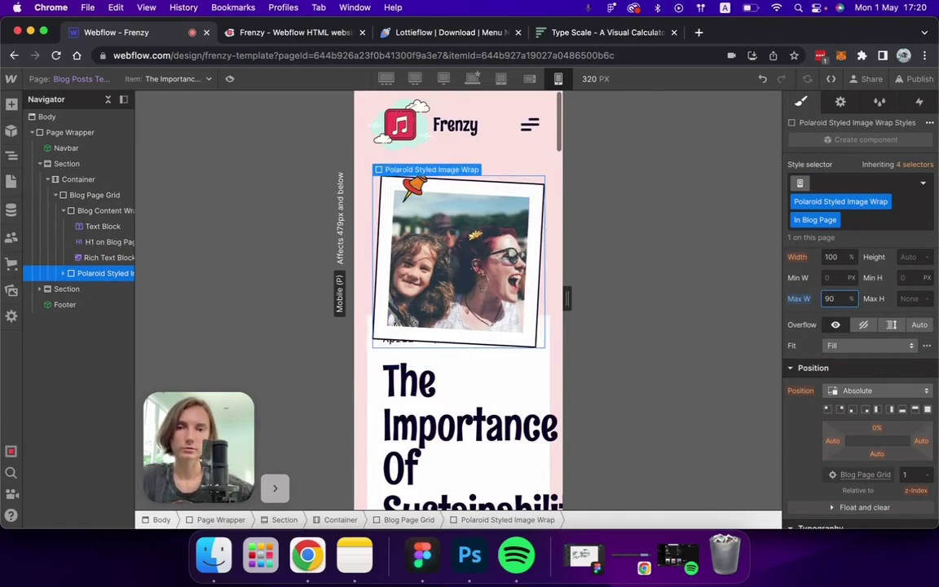
Set the Blog Content Wrap's top margin to 20vh on tablet and check the layout on both mobile breakpoints.
click(499, 152)
scroll(501, 245, down, 1)
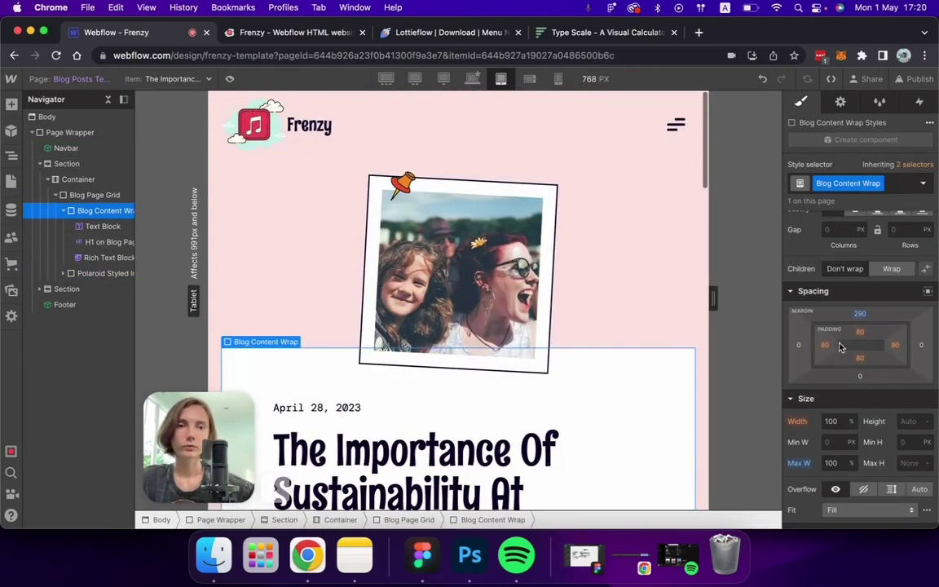
click(860, 317)
text(20vh)
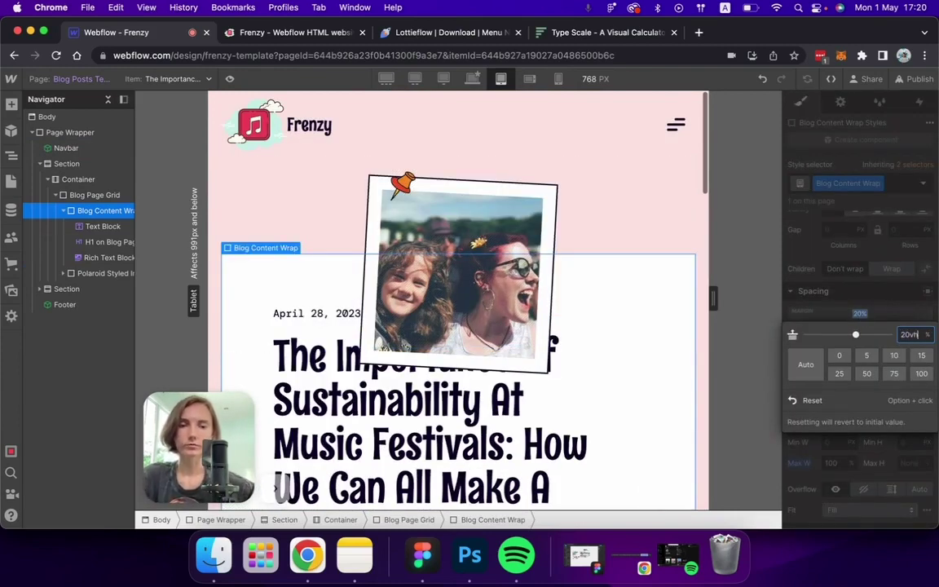
key(Return)
click(775, 280)
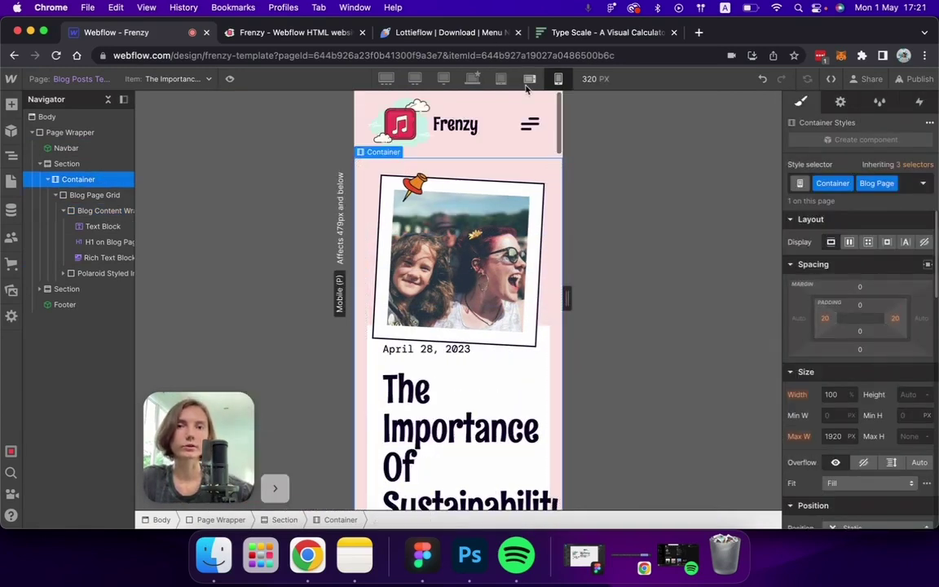
click(530, 79)
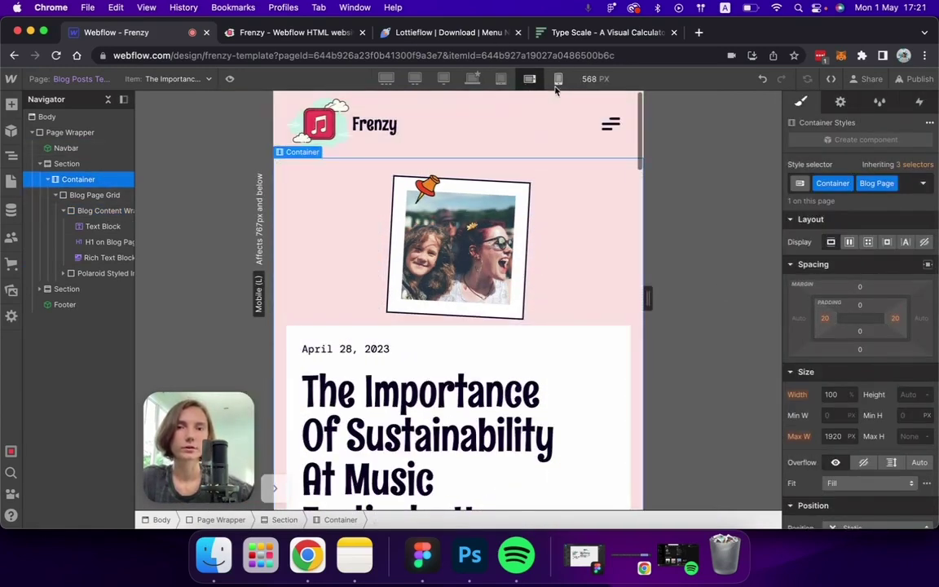
click(558, 79)
click(825, 318)
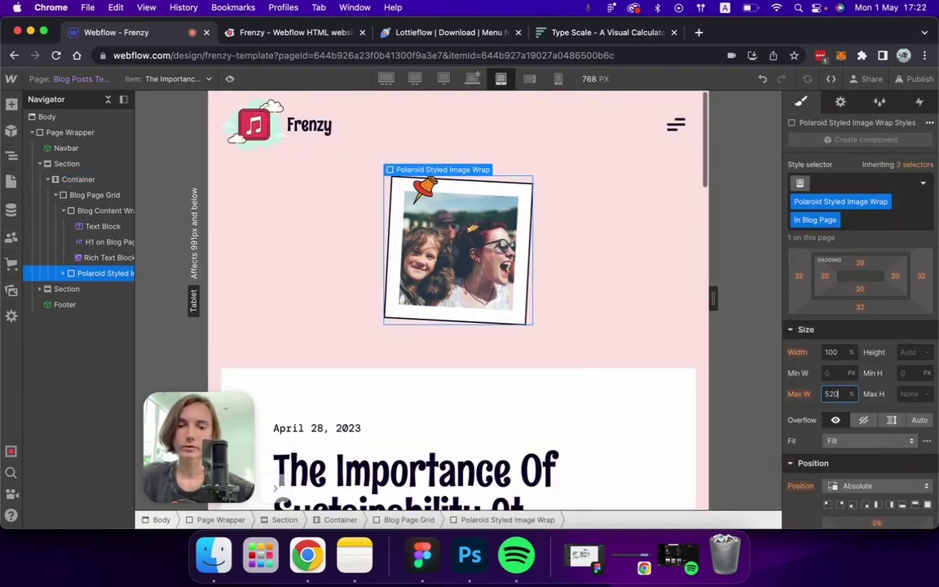
Set the Polaroid Styled Image Wrap's max width to 320 px on tablet, and select the Blog Content Wrap.
text(px)
key(Return)
click(862, 421)
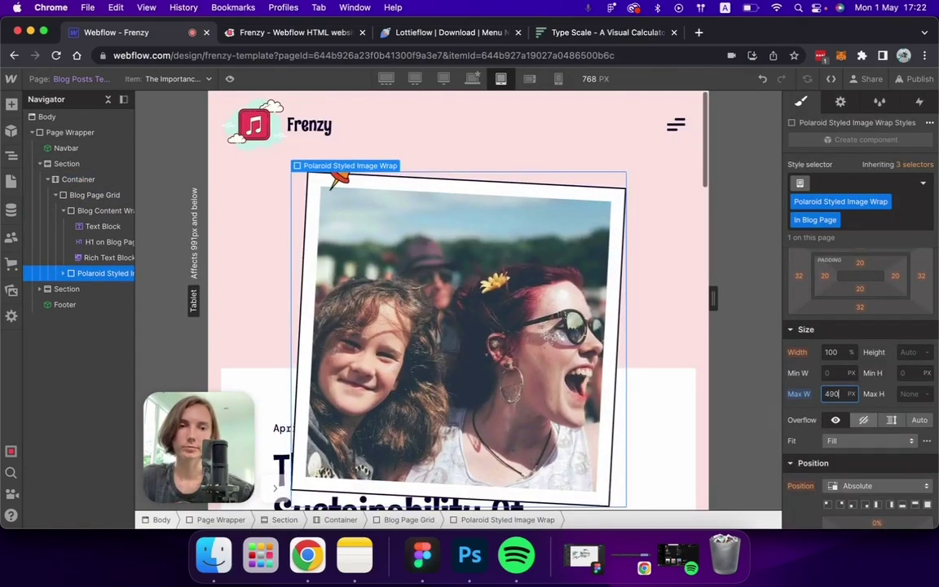
text(320)
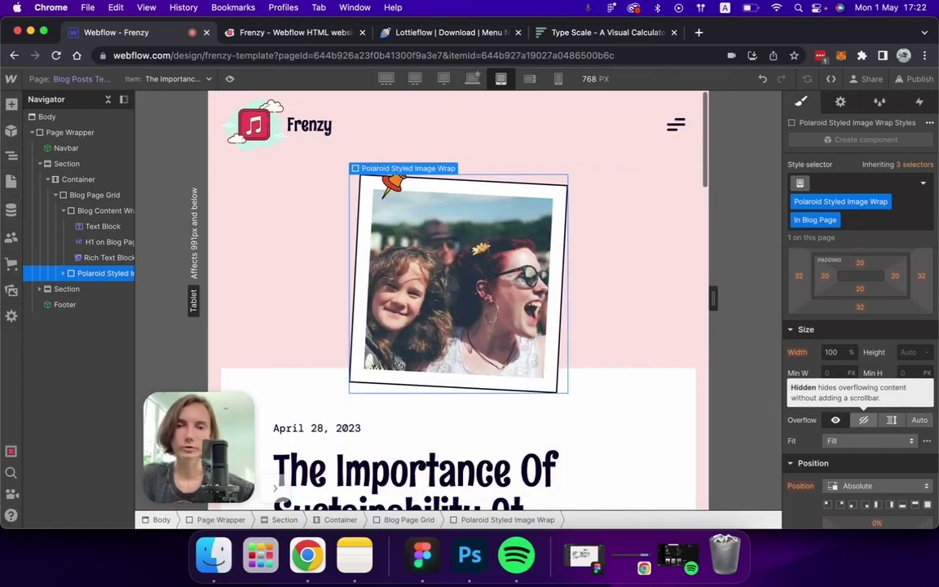
click(95, 210)
click(860, 336)
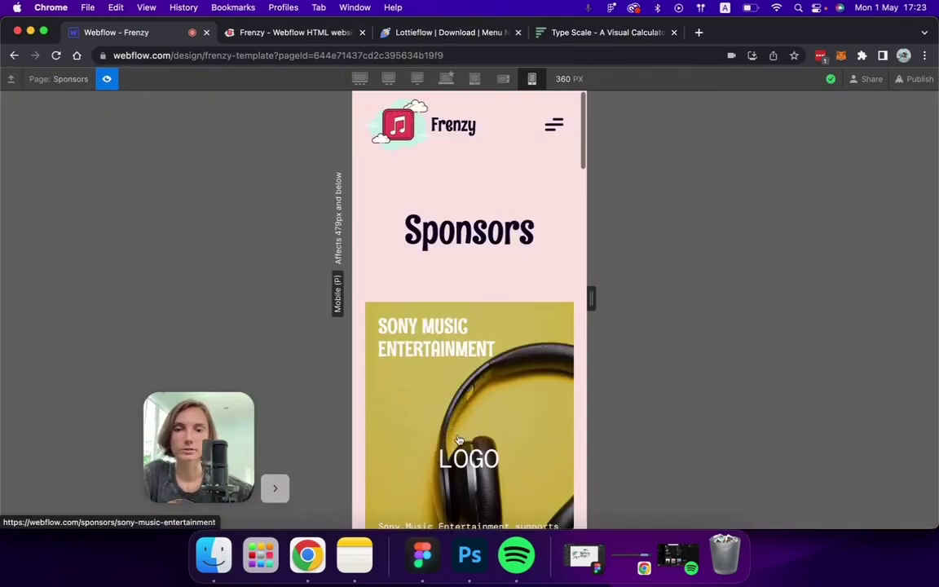
Open the Sony Music Entertainment sponsor page in the preview, review its mobile layout down to the footer, and exit the preview.
click(457, 438)
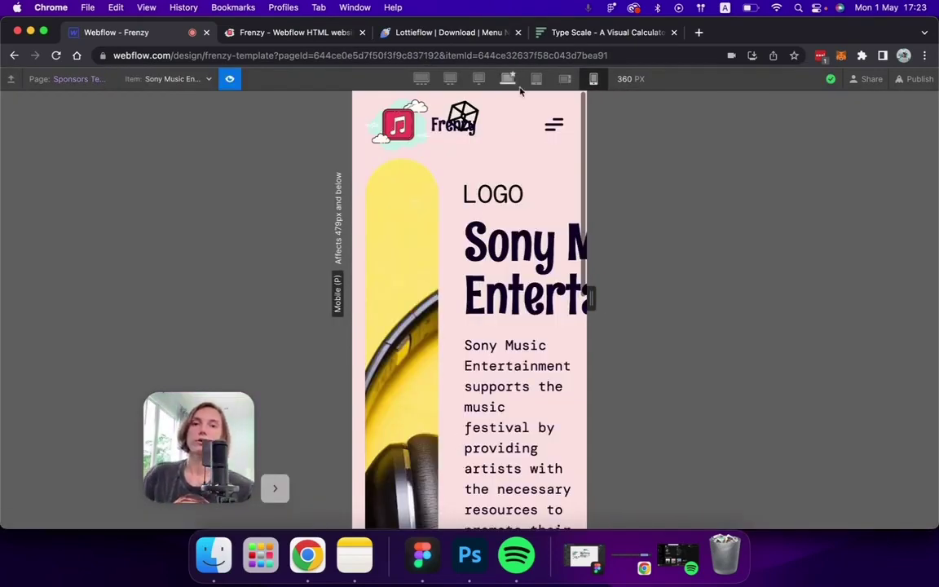
scroll(502, 244, down, 15)
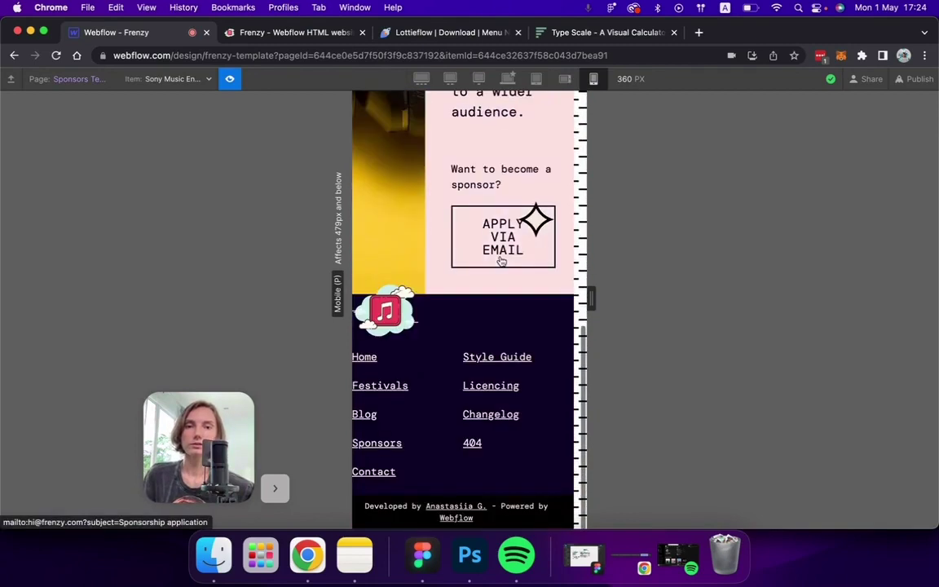
scroll(496, 230, up, 15)
click(507, 79)
key(super+shift+p)
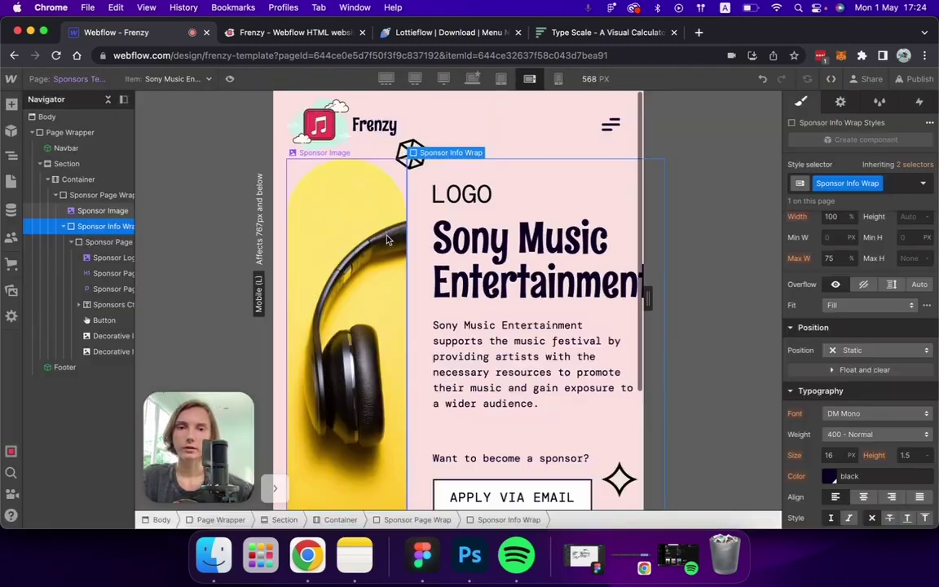
On mobile landscape, set the Sponsor Page Wrap's layout direction to vertical and center-align its children.
click(100, 194)
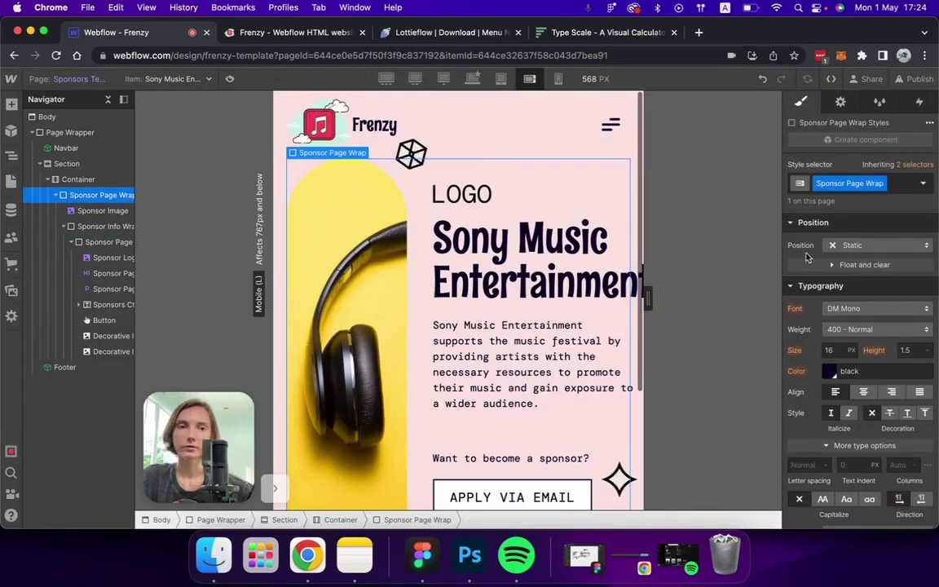
click(891, 267)
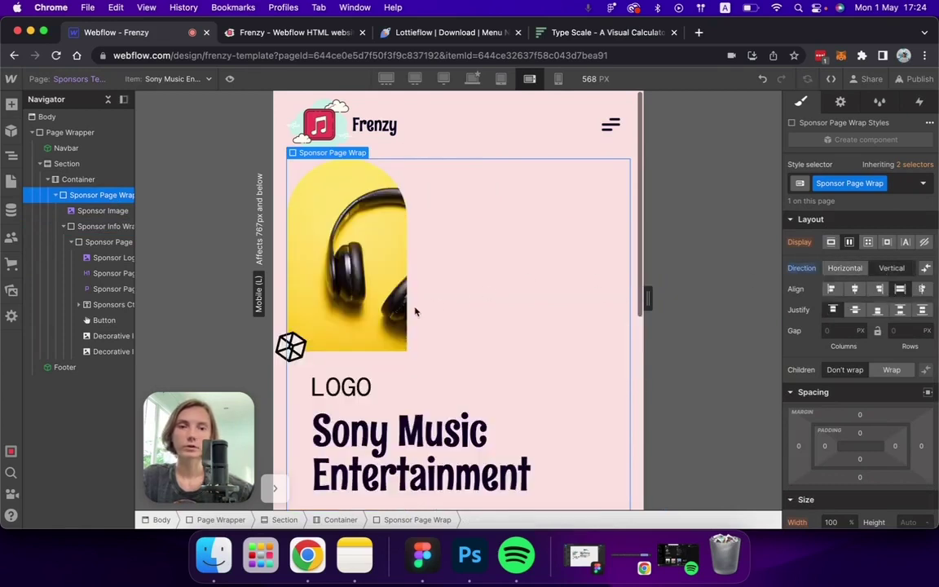
click(858, 290)
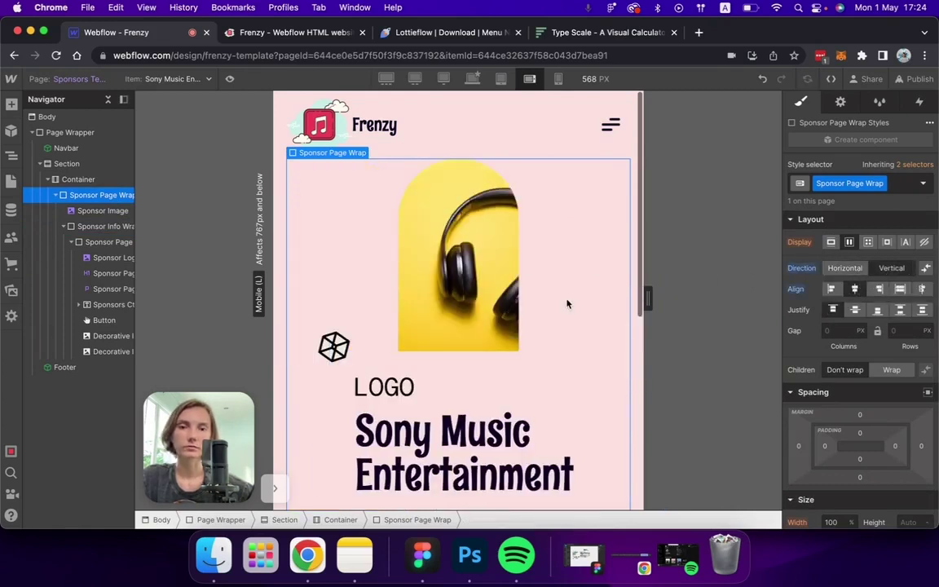
scroll(567, 304, down, 8)
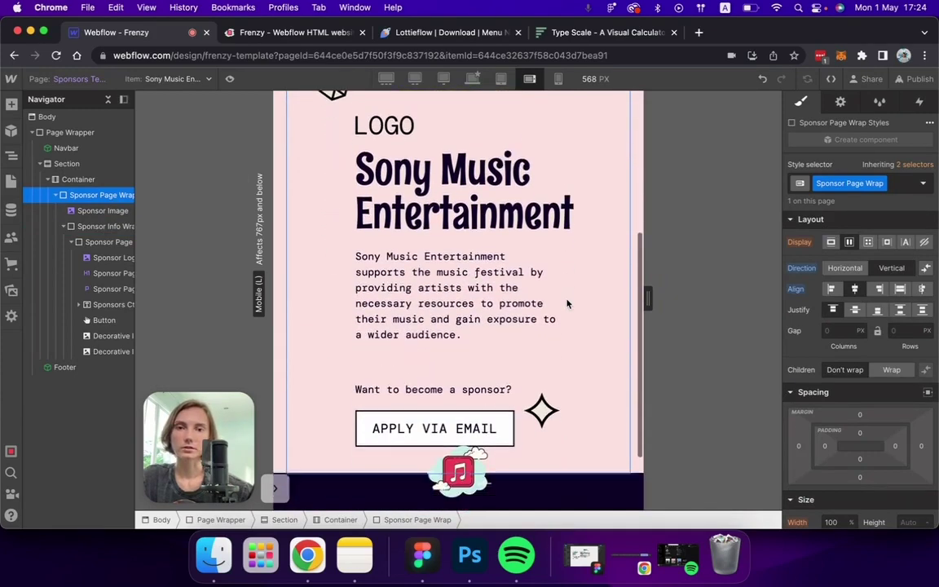
scroll(568, 304, down, 3)
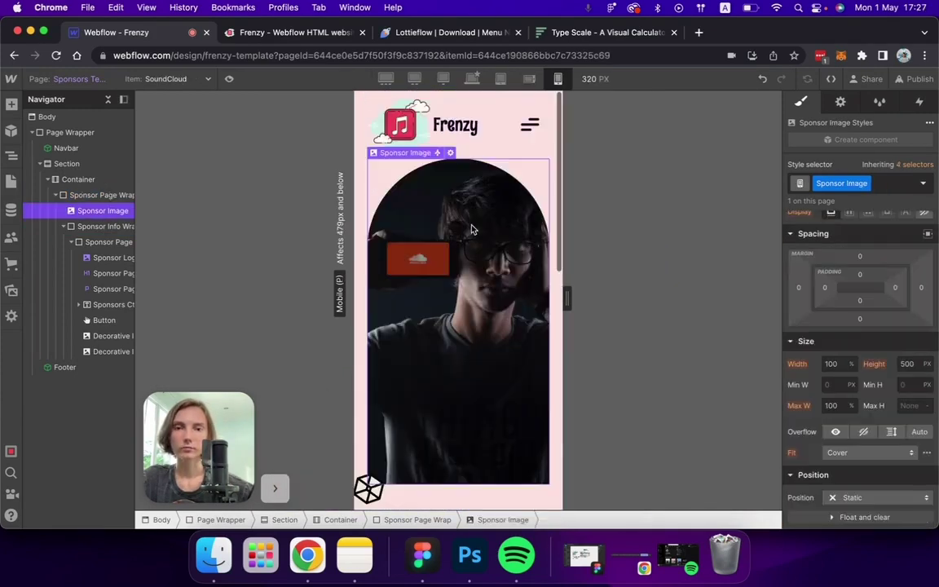
Open the Festivals Template and preview the Hippie Music Festival page on the tablet breakpoint.
scroll(471, 228, down, 8)
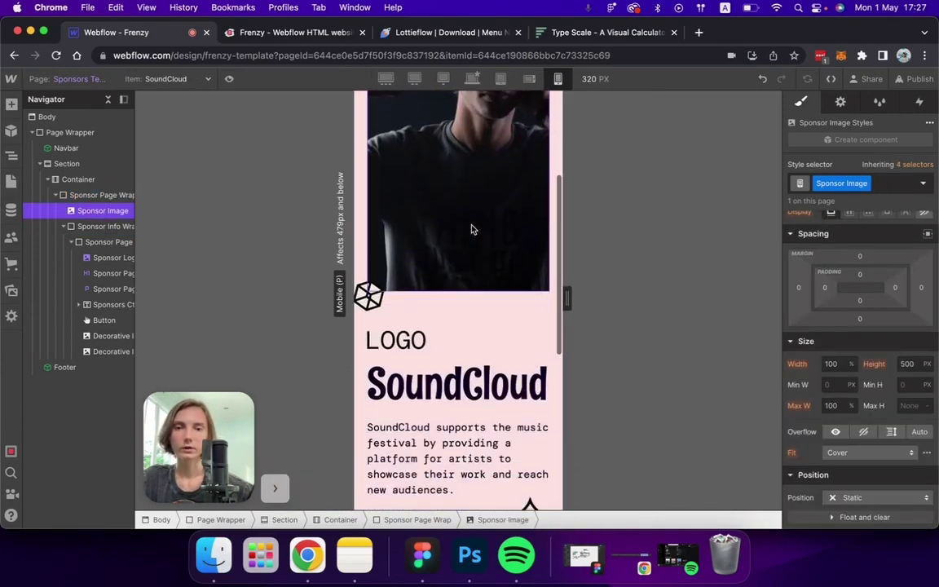
key(p)
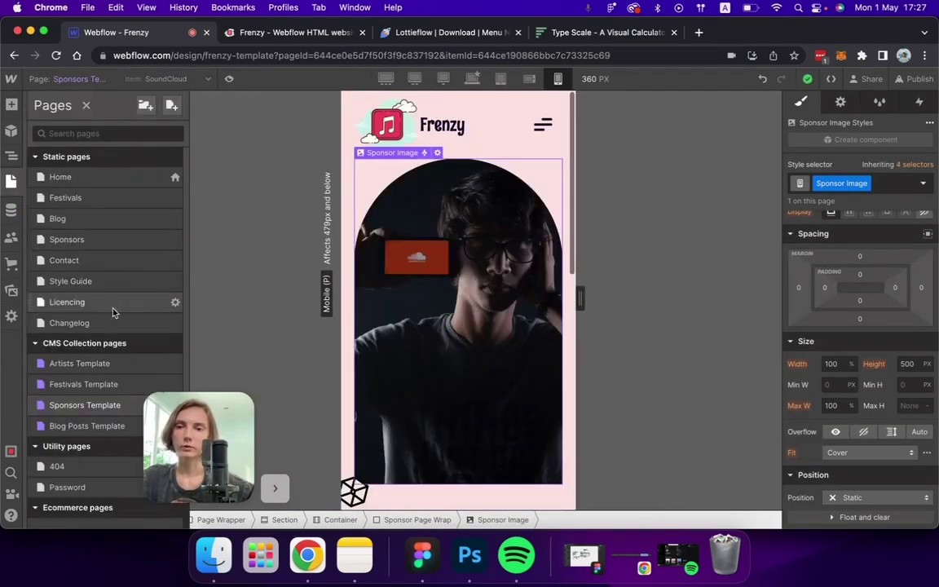
click(88, 386)
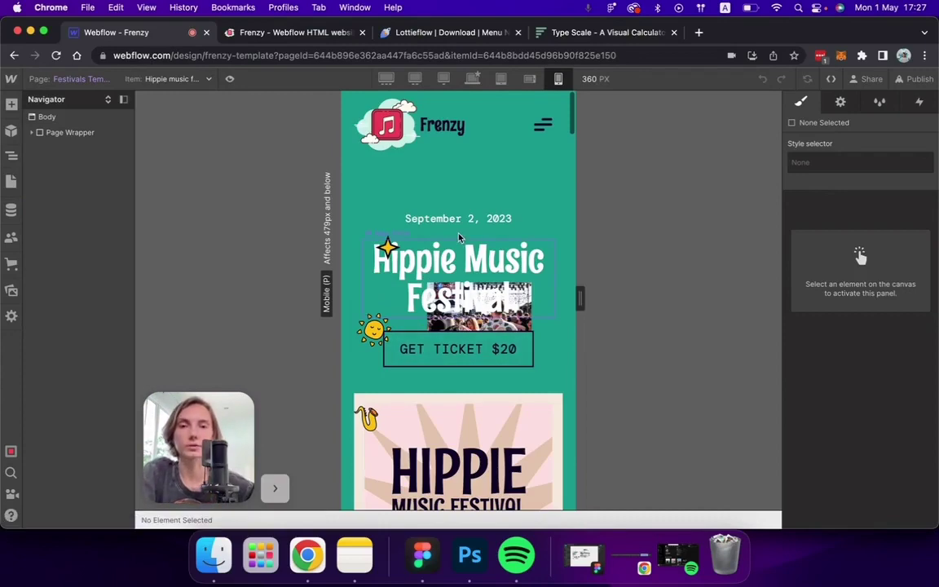
scroll(459, 237, down, 10)
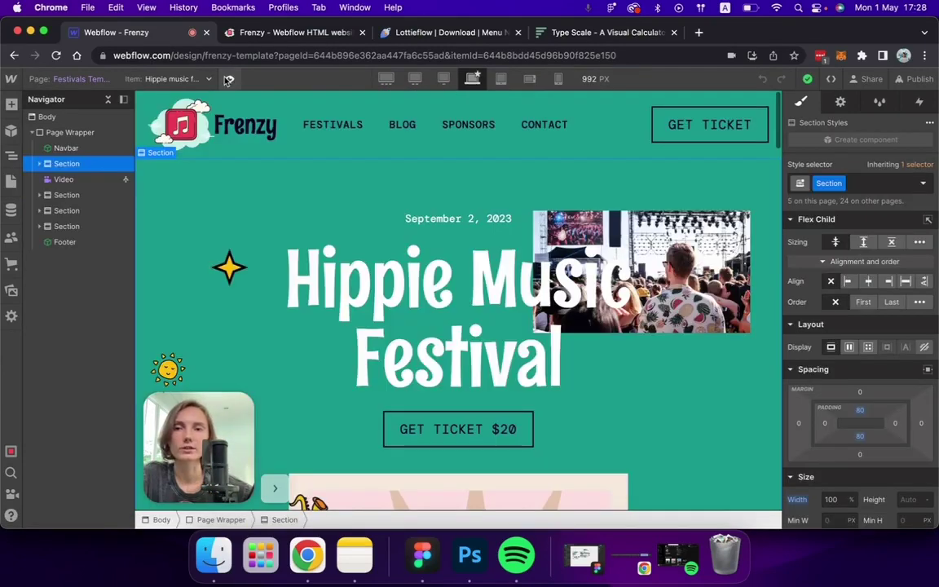
click(229, 79)
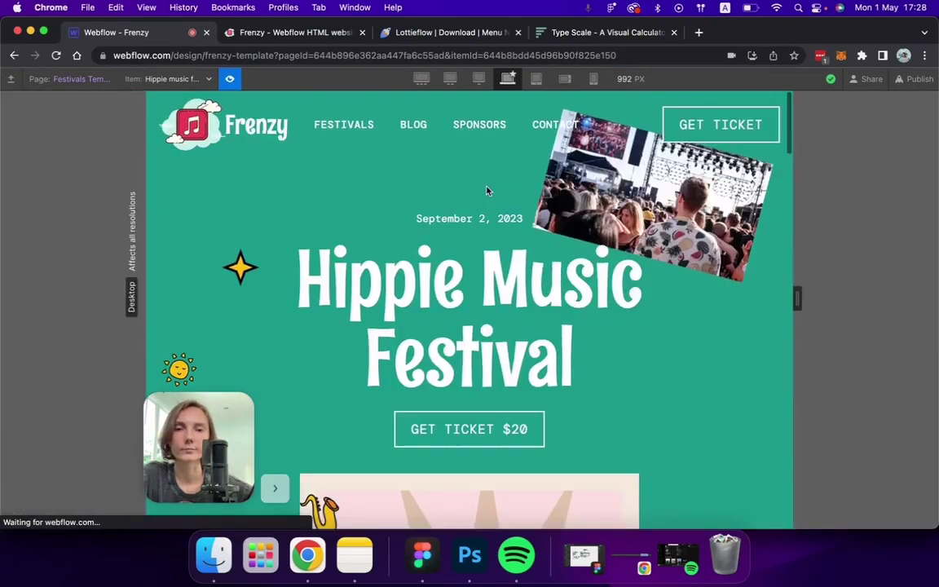
click(537, 79)
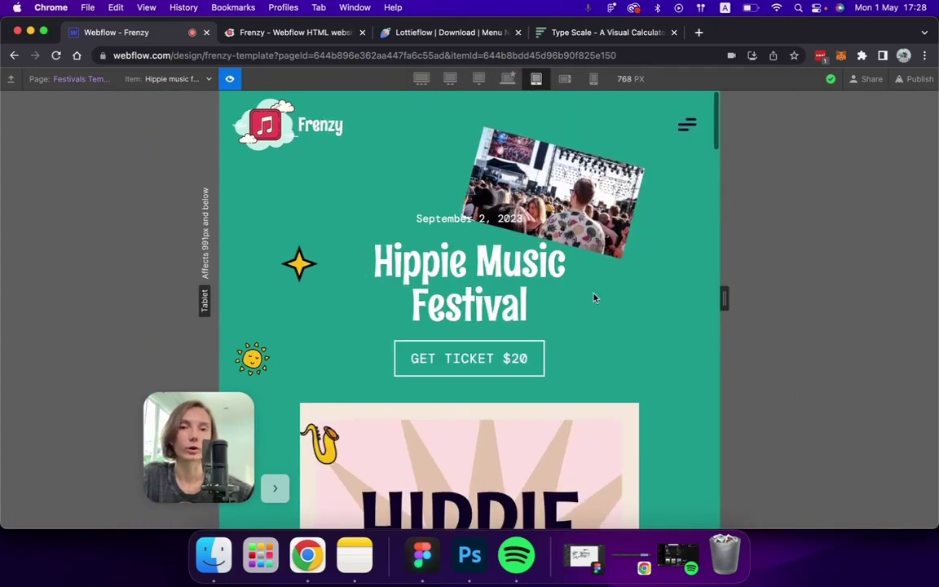
Review the Hippie Music Festival page's tablet layout from the hero through the artists list to the sponsors section.
scroll(594, 296, down, 15)
scroll(594, 299, down, 3)
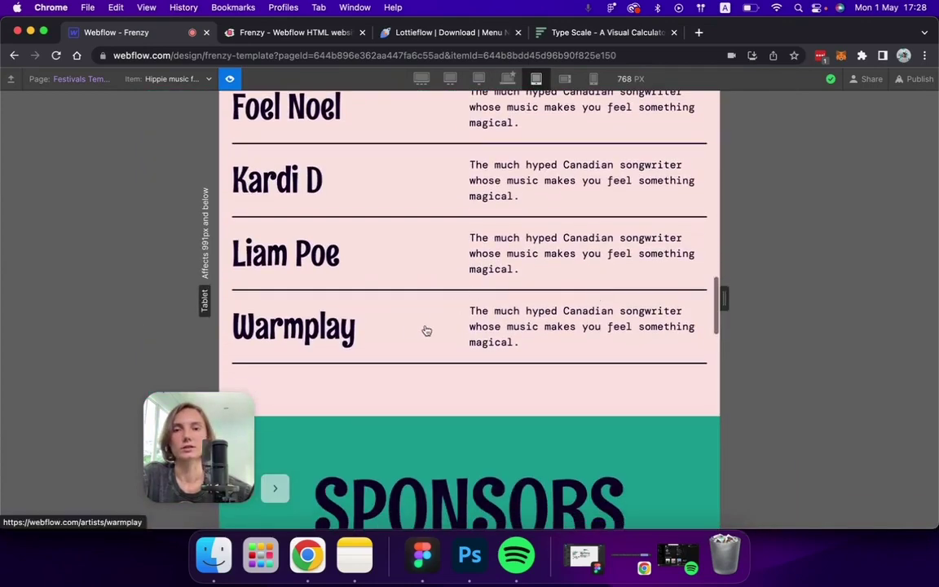
scroll(421, 233, up, 5)
scroll(423, 232, down, 10)
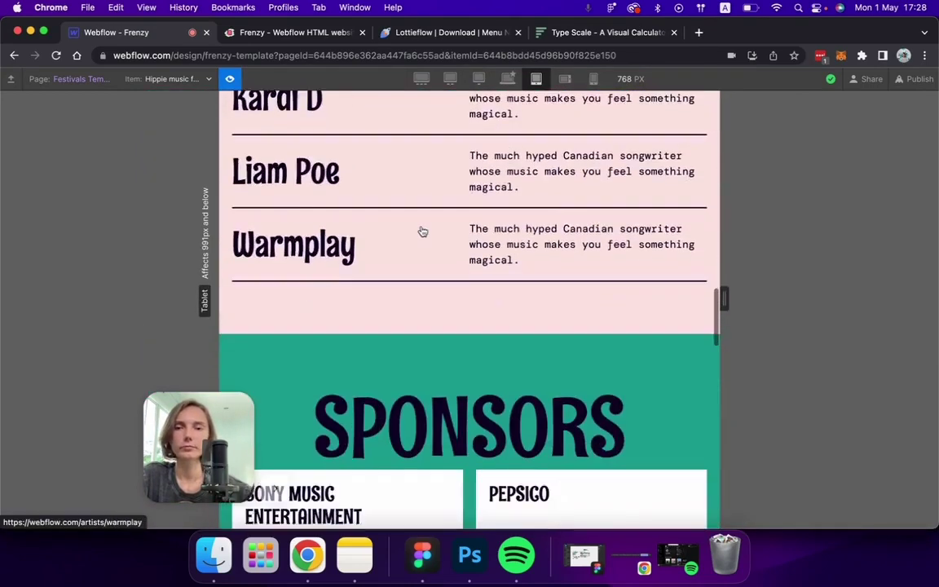
scroll(422, 233, down, 10)
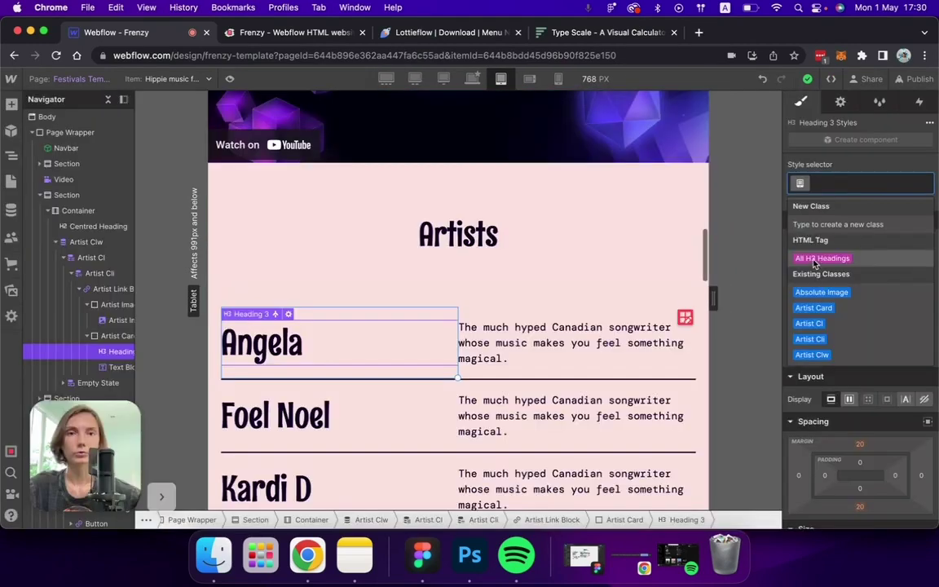
On tablet, set the All H3 Headings font size to the 37.90 px value copied from the Type Scale page.
key(Escape)
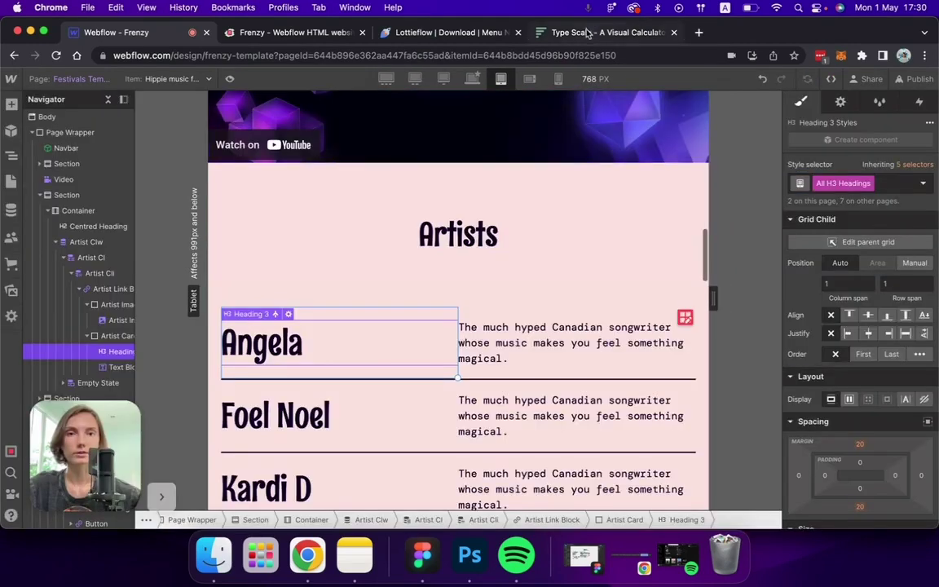
click(587, 33)
drag(298, 246, 326, 249)
key(ctrl+c)
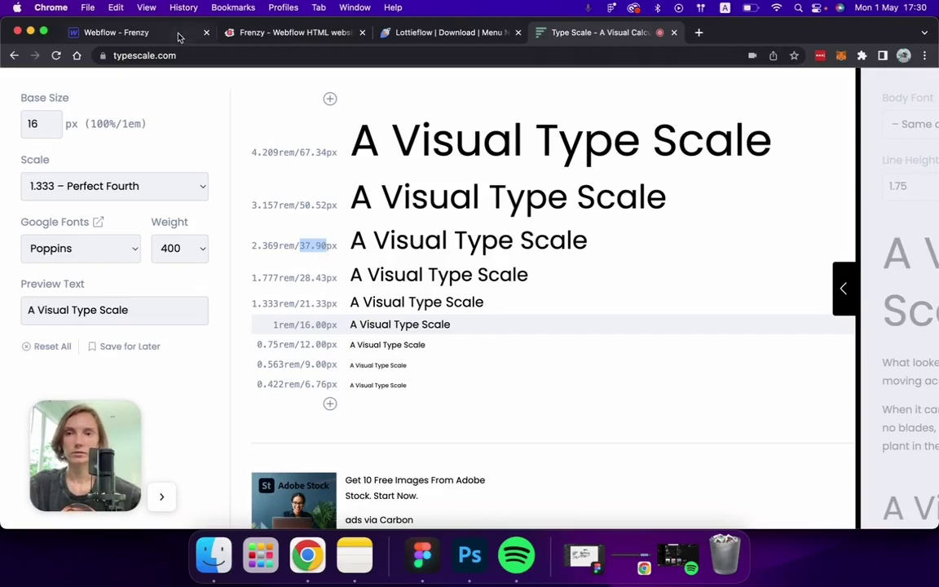
click(122, 33)
scroll(895, 377, down, 4)
scroll(896, 377, down, 1)
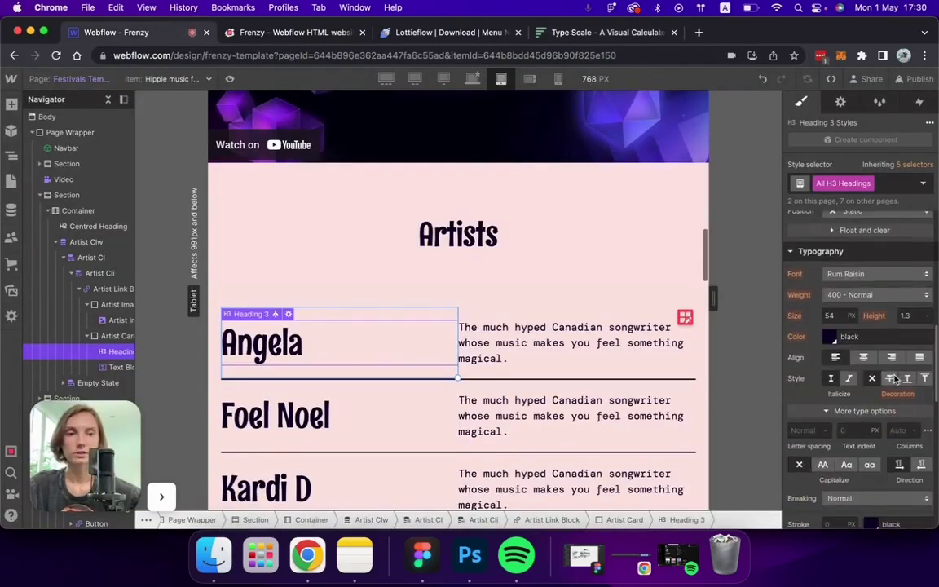
click(841, 310)
key(ctrl+v)
key(Return)
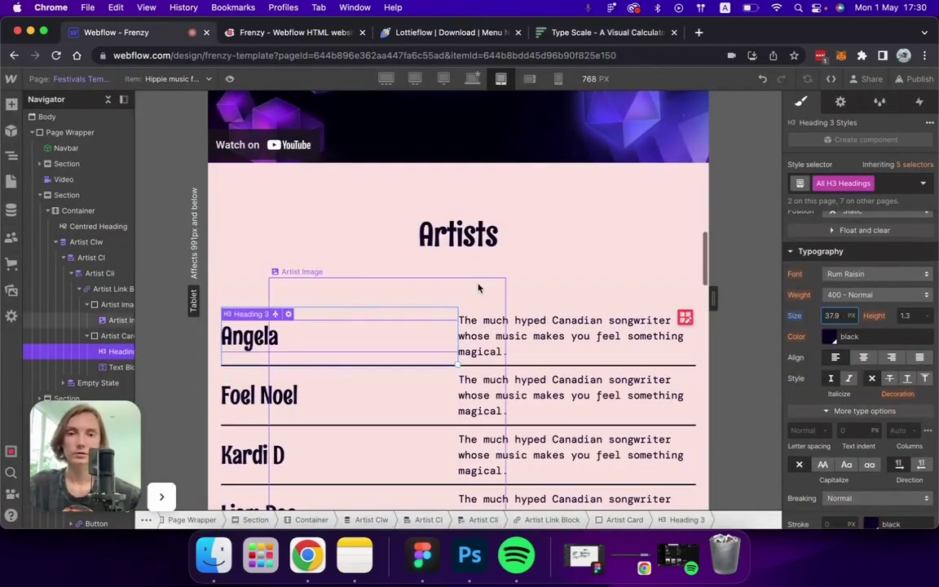
click(479, 288)
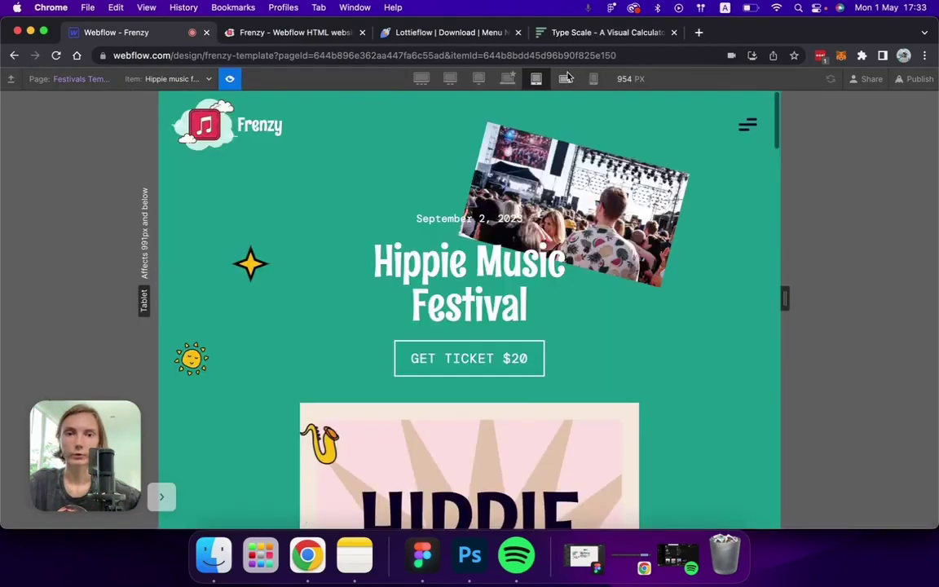
Preview the festival page on the mobile landscape breakpoint and review its hero and poster.
click(564, 78)
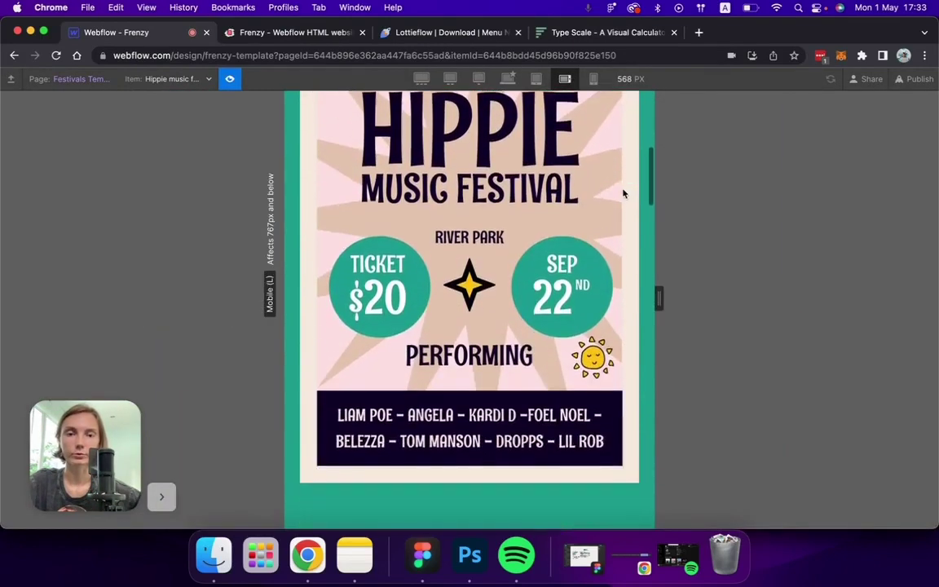
scroll(507, 319, down, 5)
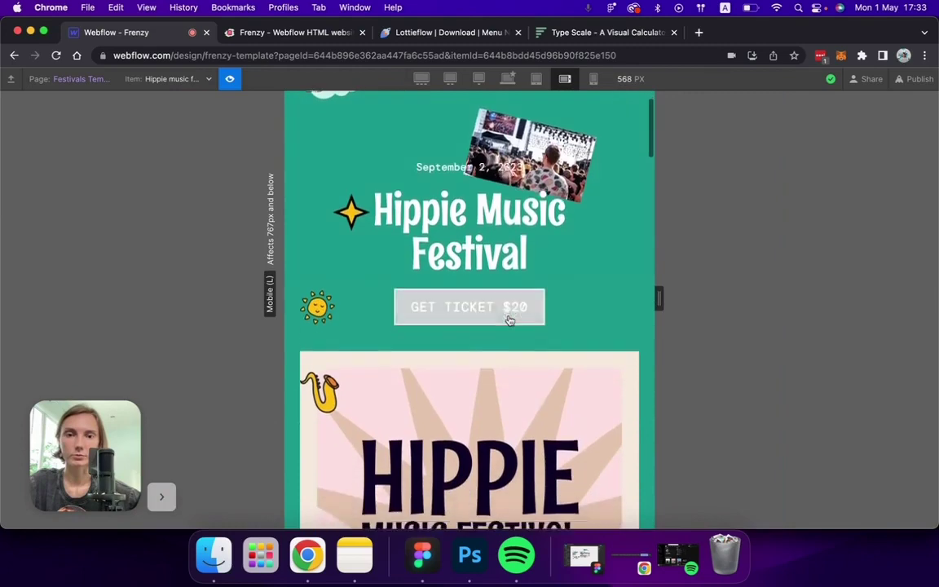
scroll(510, 320, down, 10)
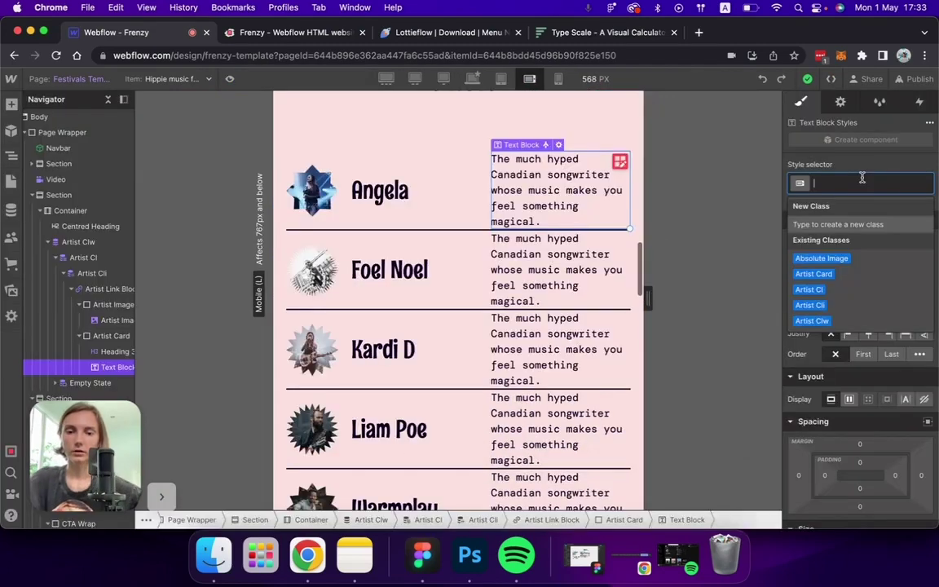
Give the artist card's text block the new class Artist Short Bio and set its font size to 12 px on mobile landscape.
text(Artist Short)
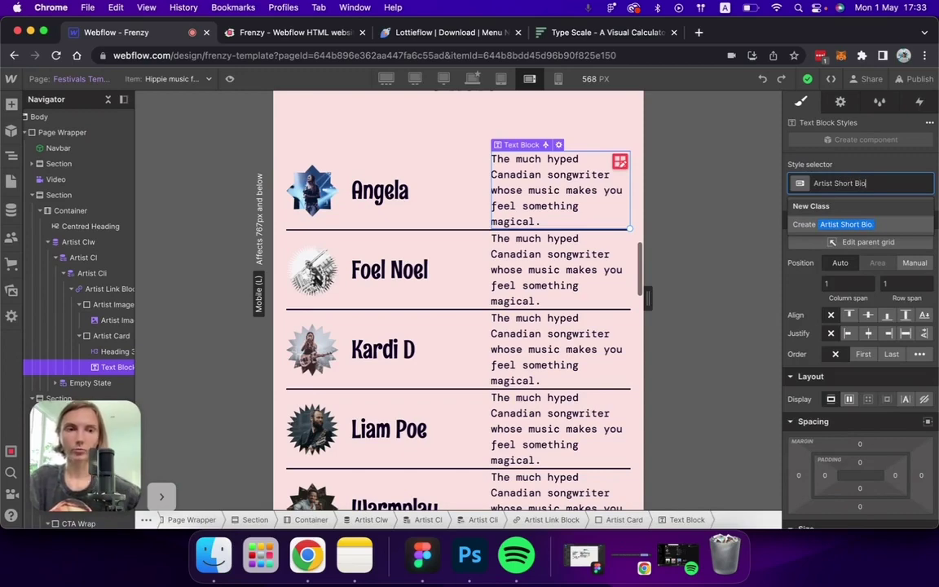
text( Bio)
key(Return)
scroll(864, 326, down, 5)
click(837, 301)
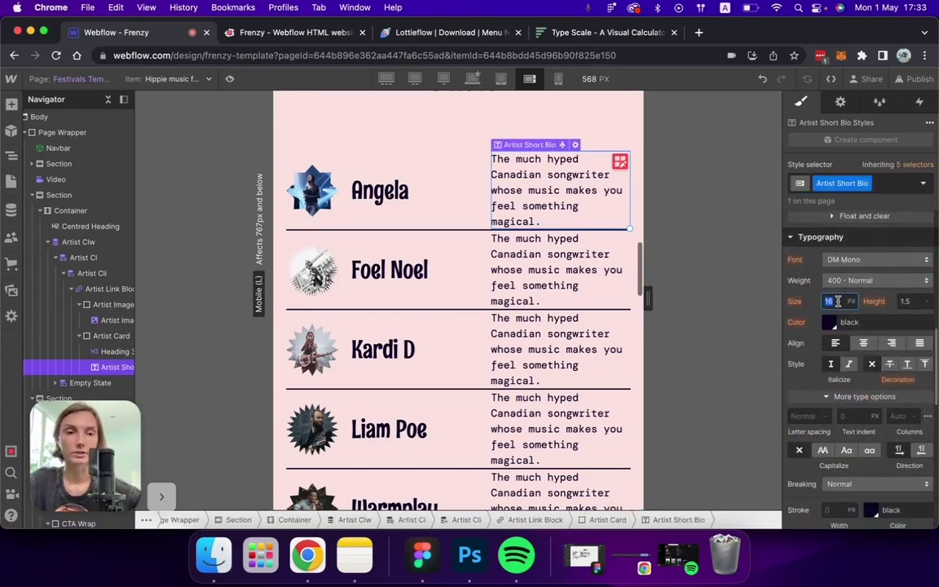
text(14)
key(BackSpace)
text(2)
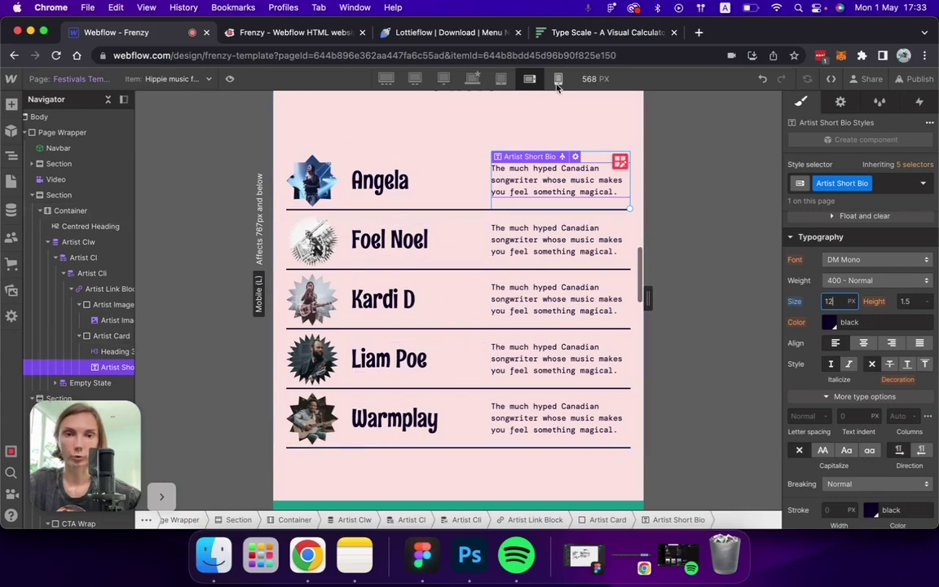
click(412, 161)
scroll(413, 245, down, 4)
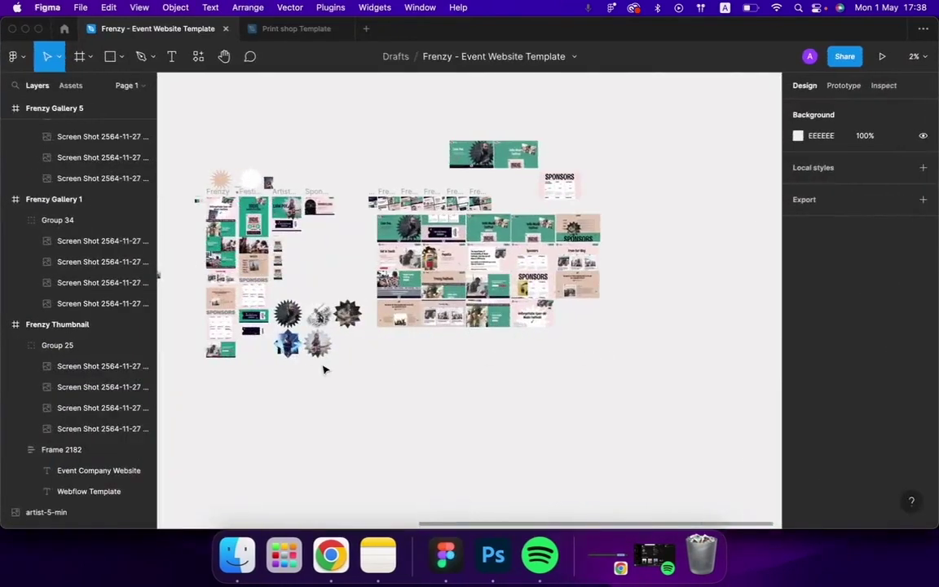
In the Figma design file, duplicate the blank Ticket group and place the copy directly below the original.
scroll(255, 346, up, 10)
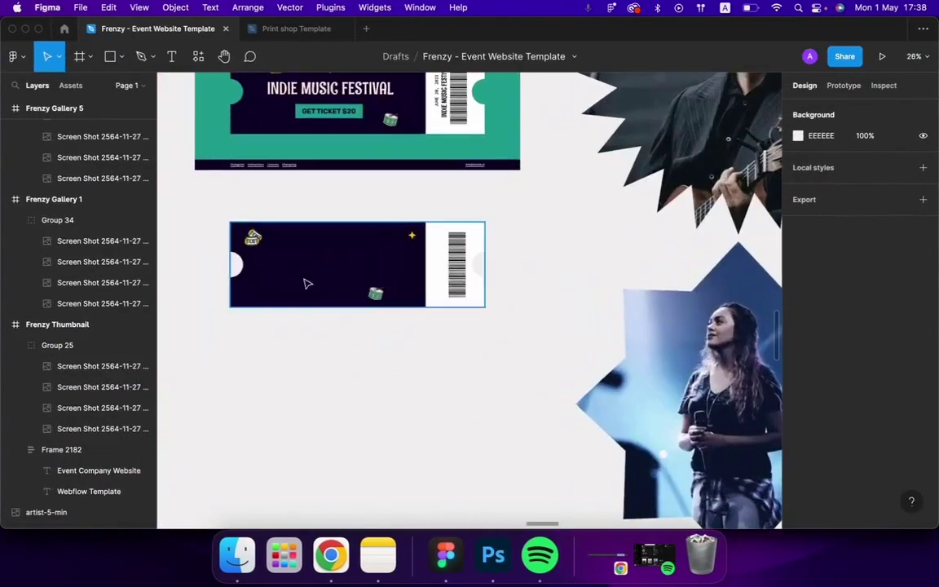
click(329, 267)
drag(332, 267, 329, 429)
scroll(330, 430, down, 5)
scroll(329, 429, left, 3)
scroll(329, 429, down, 2)
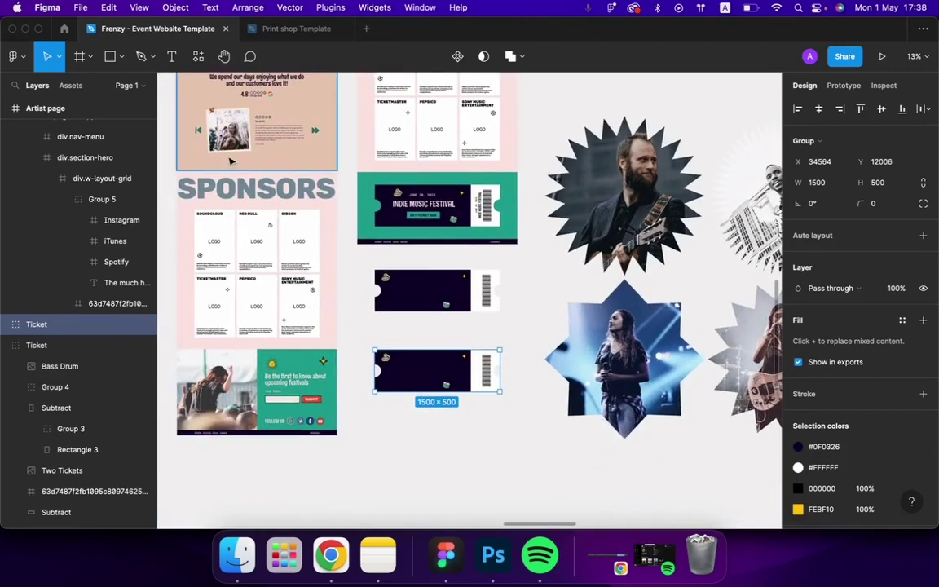
Add an iPhone 14 frame for the mobile ticket design and export the Ticket Mobile group as a 2x PNG.
click(89, 56)
click(97, 91)
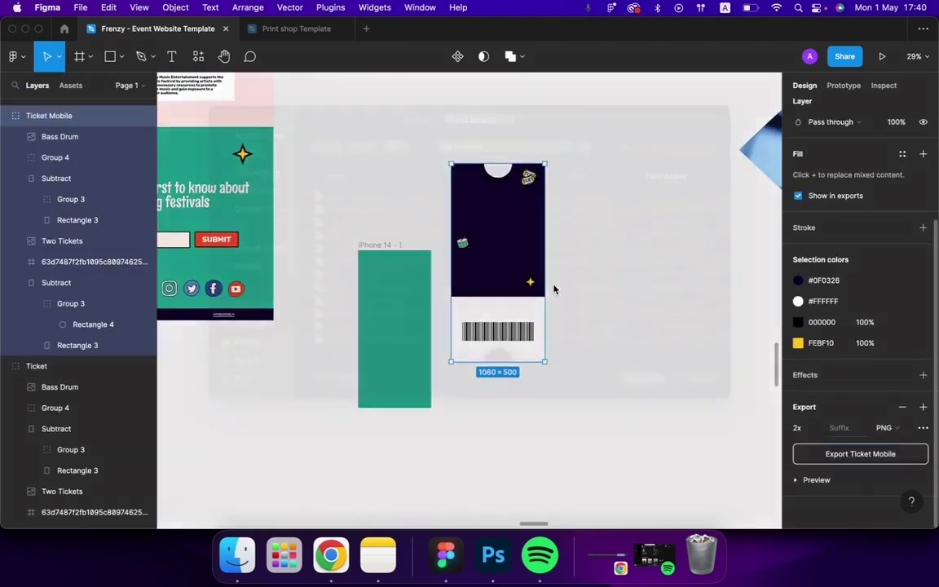
key(super+shift+e)
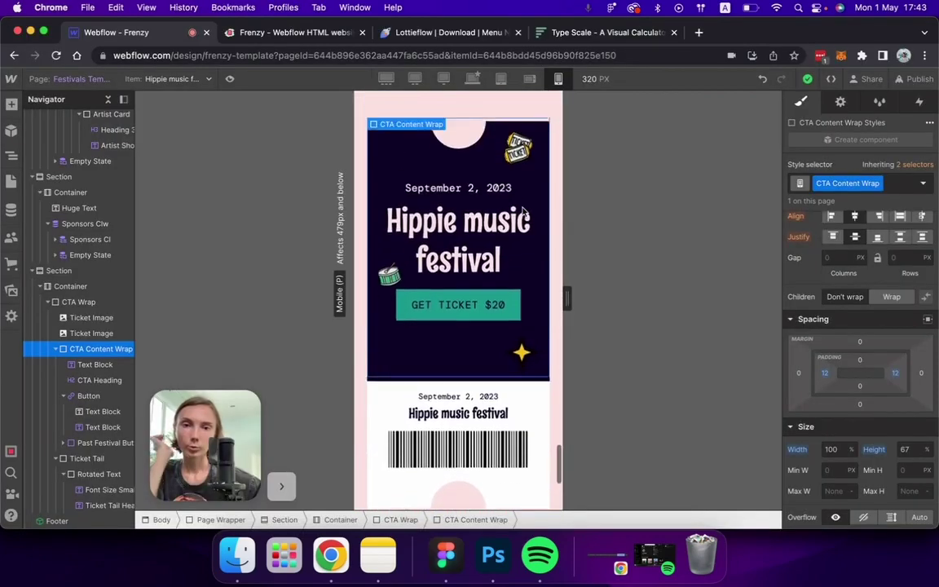
Back in Webflow, examine the festival page on mobile portrait, including the ticket section, footer, hero, poster and artists list.
scroll(458, 302, up, 3)
scroll(523, 212, down, 8)
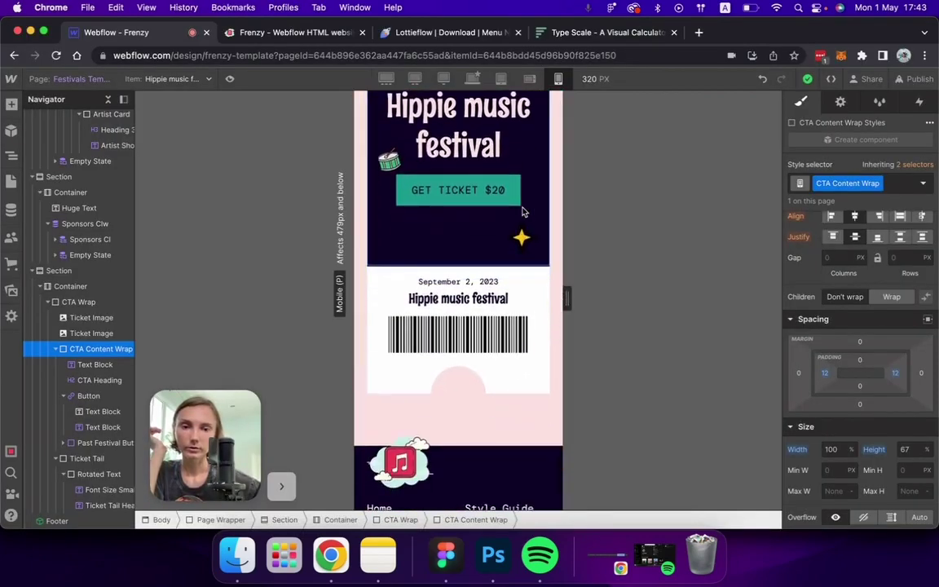
scroll(524, 212, up, 20)
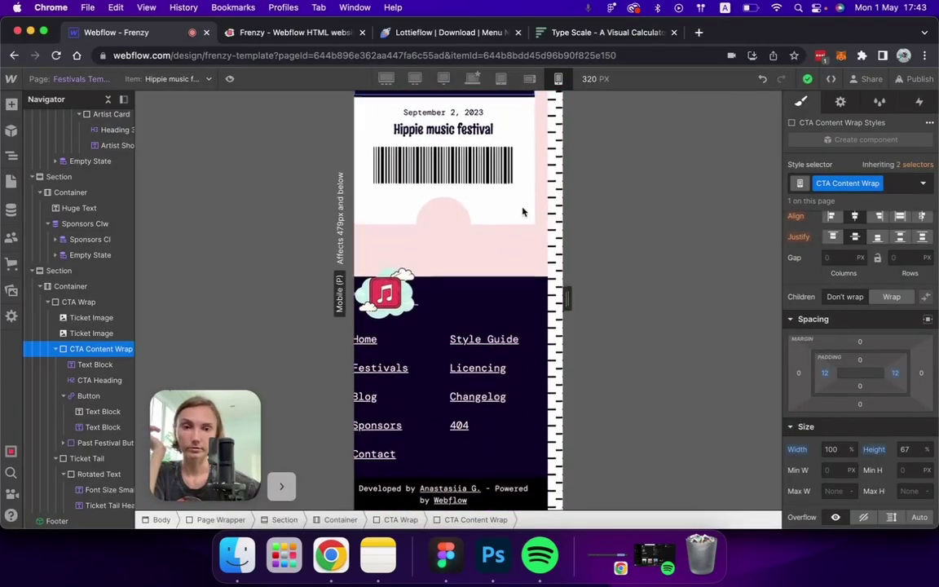
scroll(523, 212, up, 20)
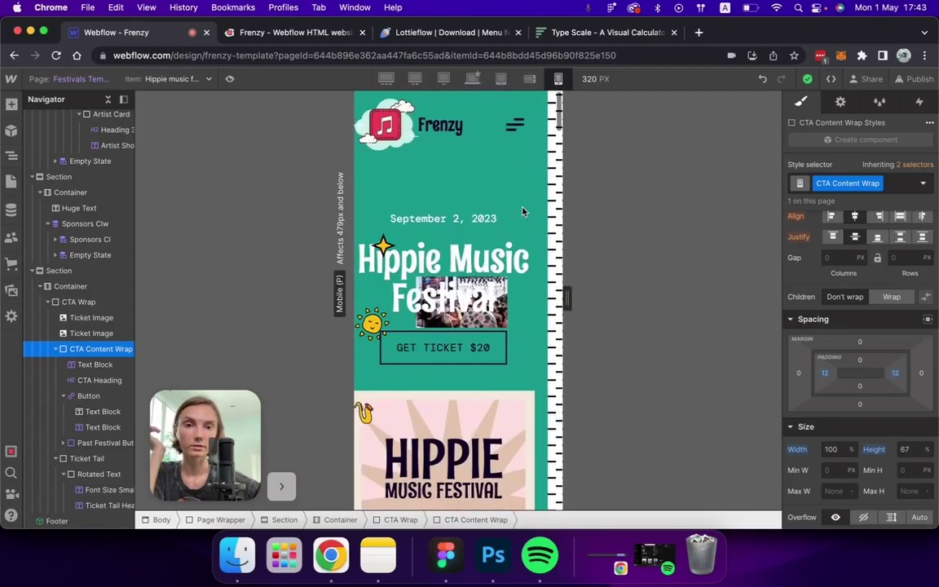
scroll(524, 212, down, 2)
scroll(526, 211, down, 15)
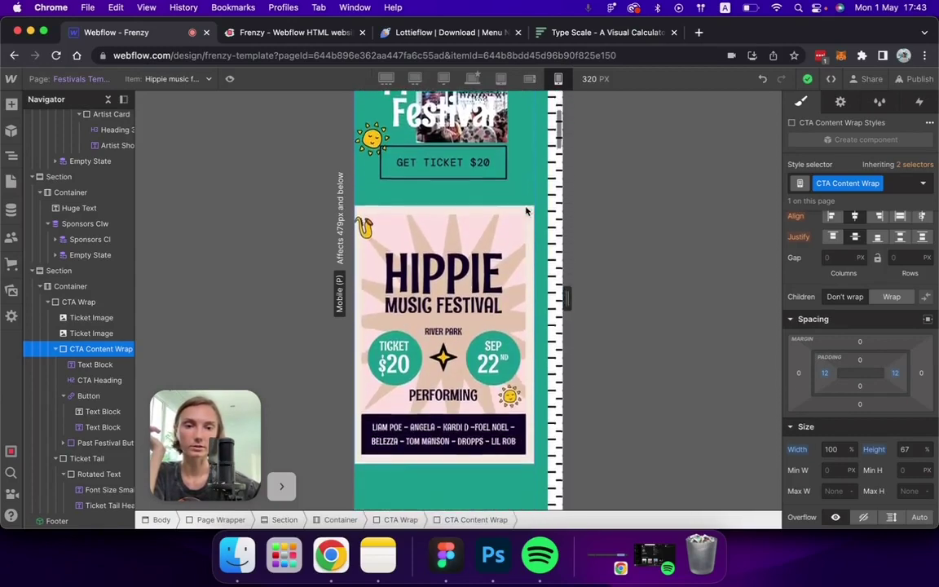
scroll(526, 211, down, 3)
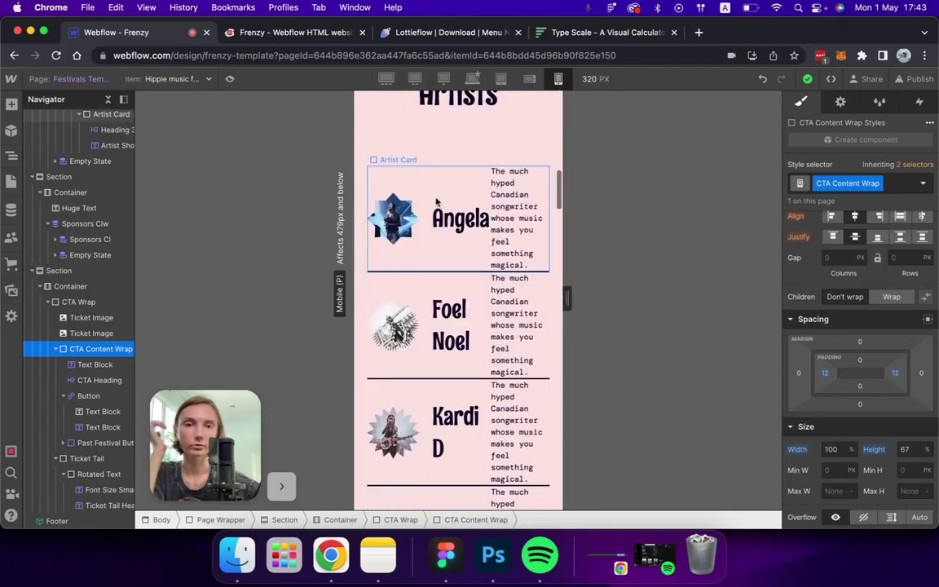
Compare the artist cards and short bios between mobile landscape and portrait, checking how they fit the portrait width.
click(520, 218)
click(520, 219)
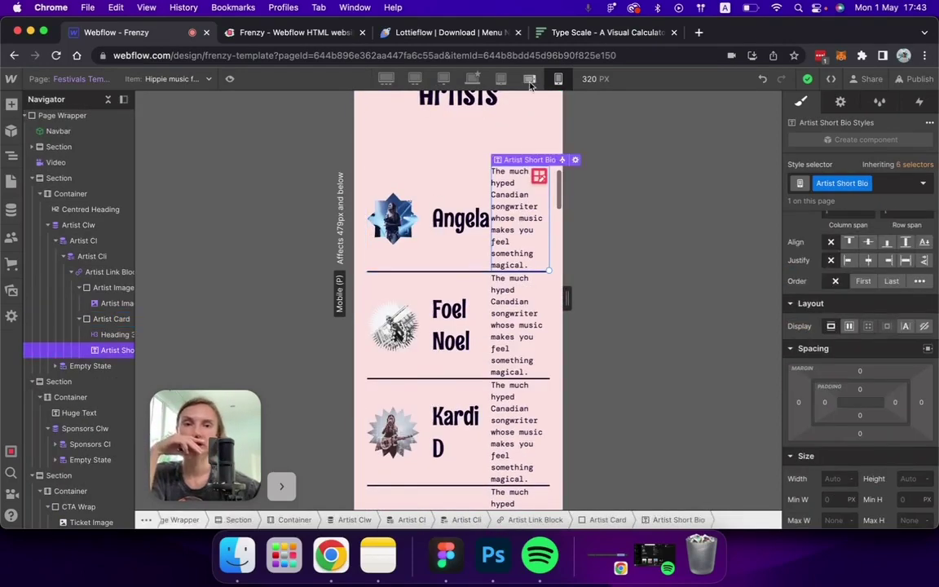
key(shift+3)
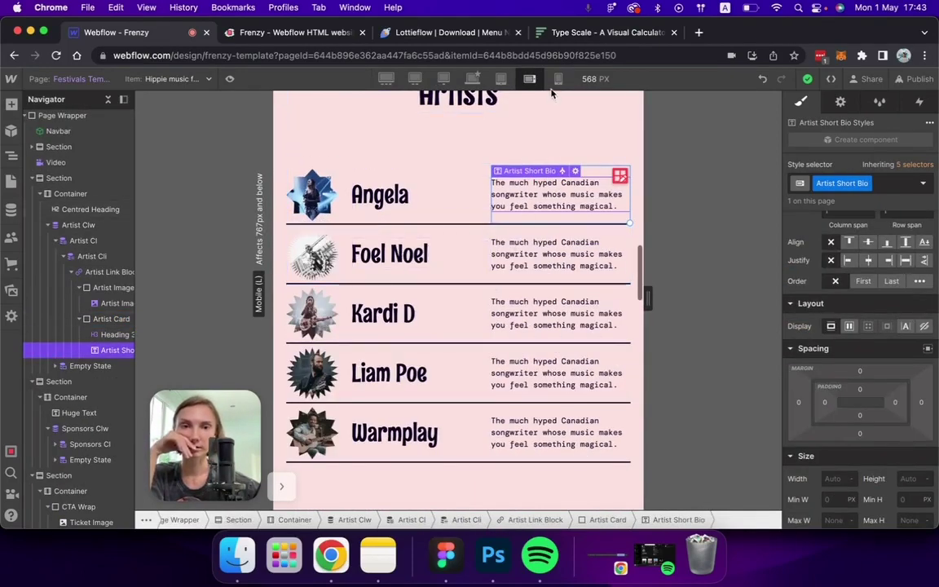
key(shift+4)
click(479, 281)
scroll(480, 281, down, 5)
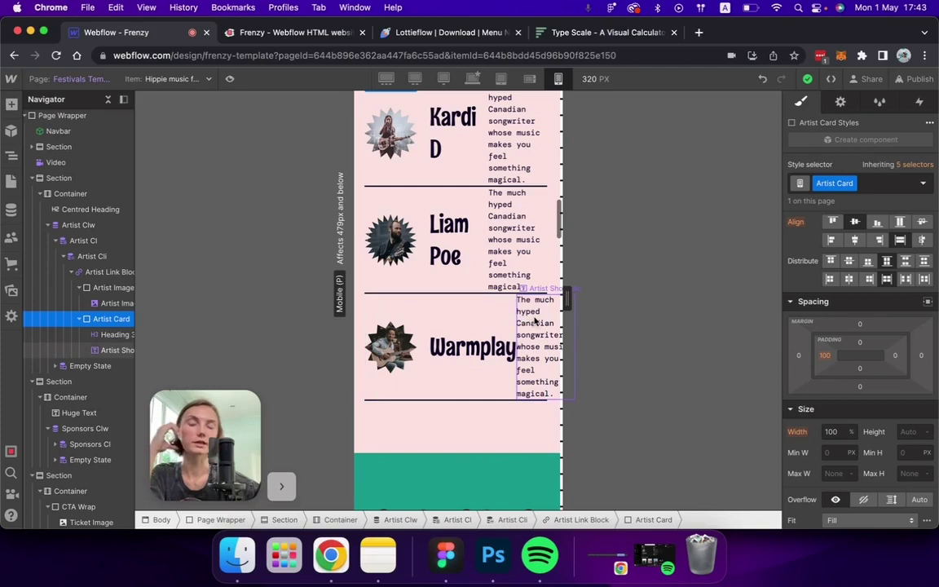
scroll(535, 322, right, 2)
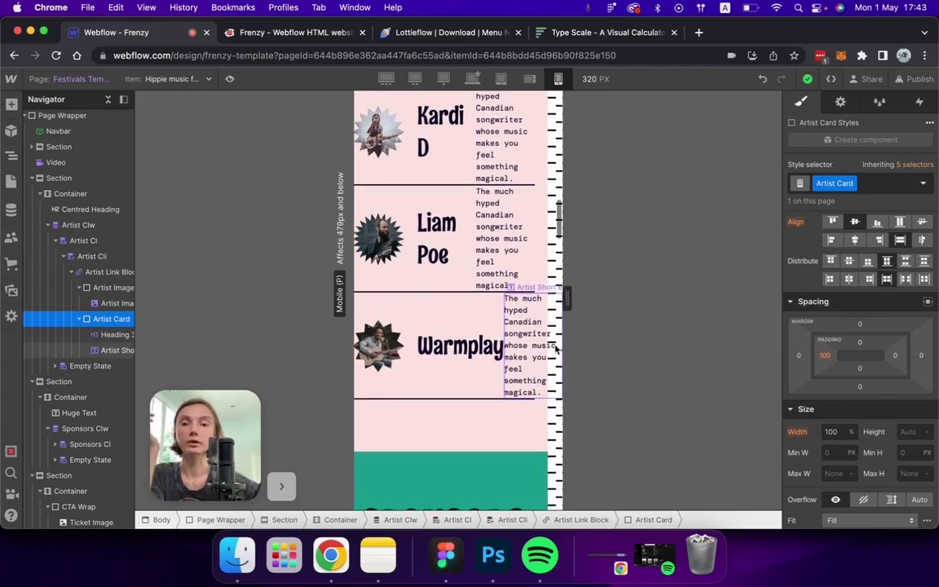
scroll(555, 349, left, 2)
scroll(556, 349, down, 1)
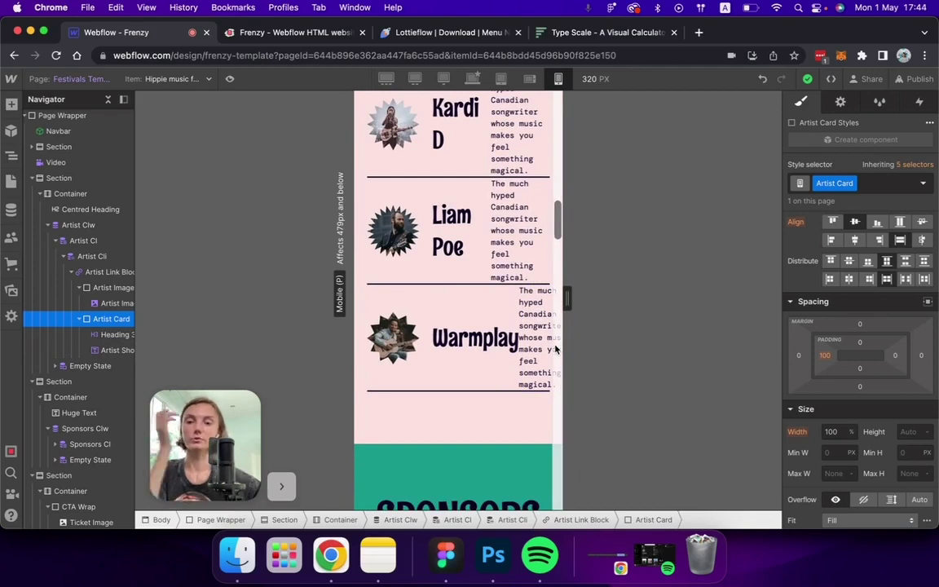
On mobile portrait, remove the 50% column from the Artist Card grid and reselect the Artist Card.
click(522, 317)
click(449, 278)
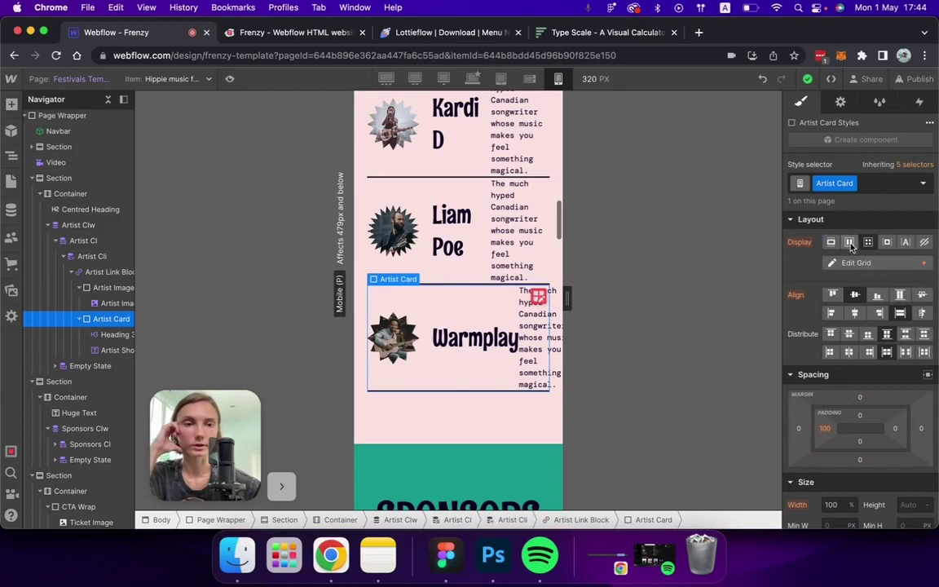
click(860, 265)
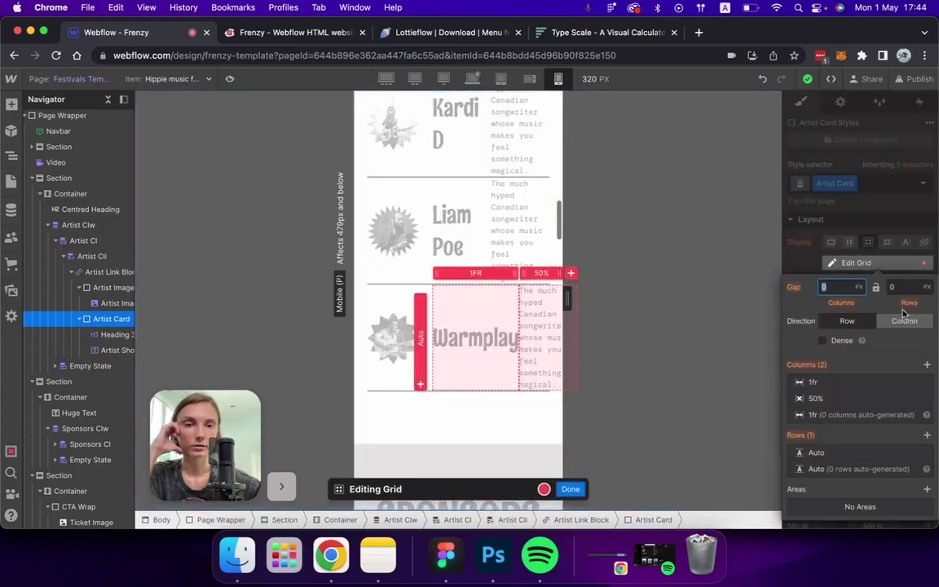
click(927, 398)
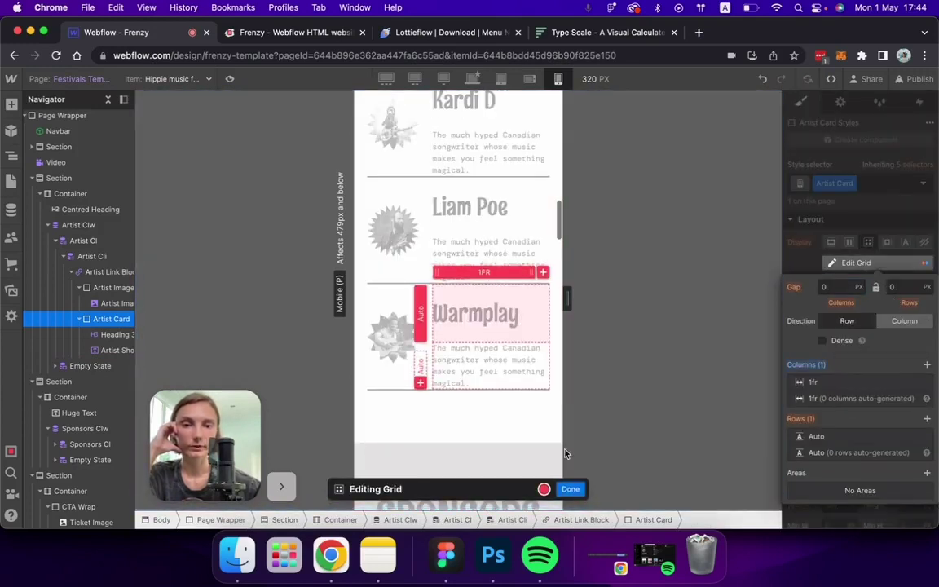
click(571, 490)
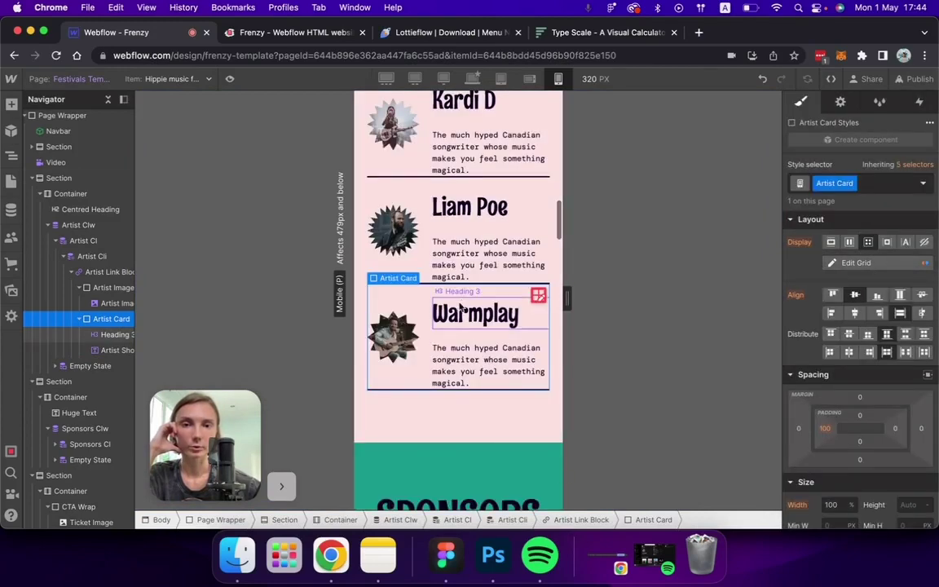
click(460, 346)
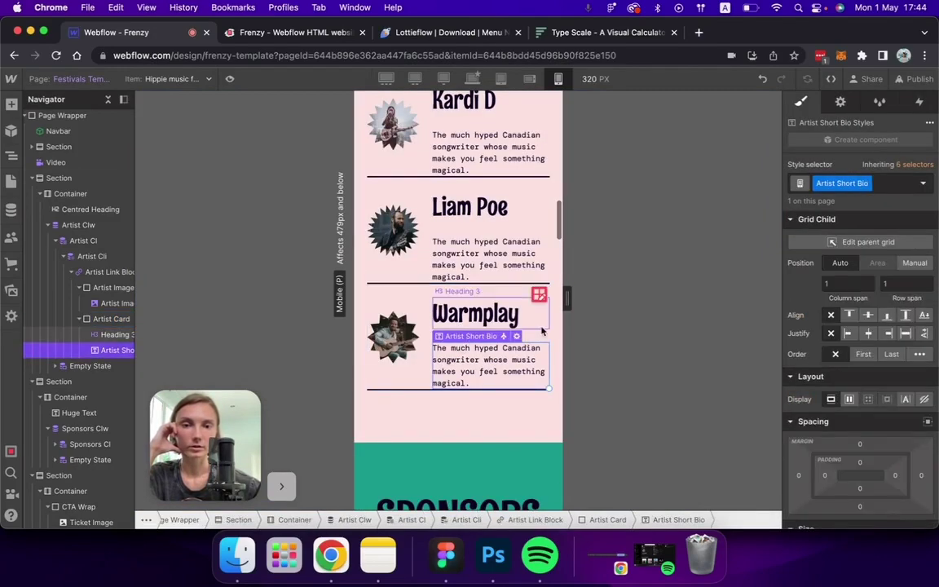
click(539, 300)
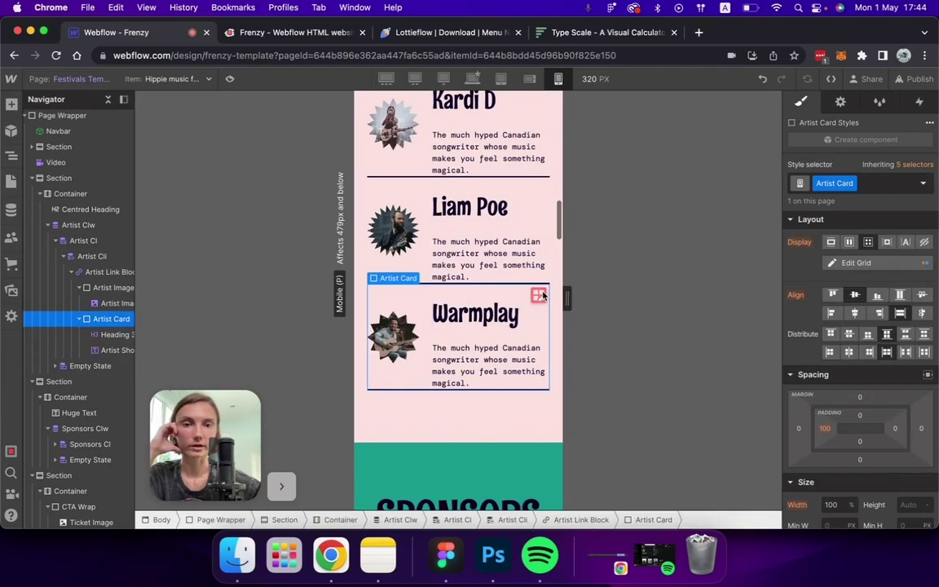
On mobile portrait, try 12 px of top and bottom padding on the Artist Card.
click(539, 300)
key(Escape)
scroll(895, 361, down, 3)
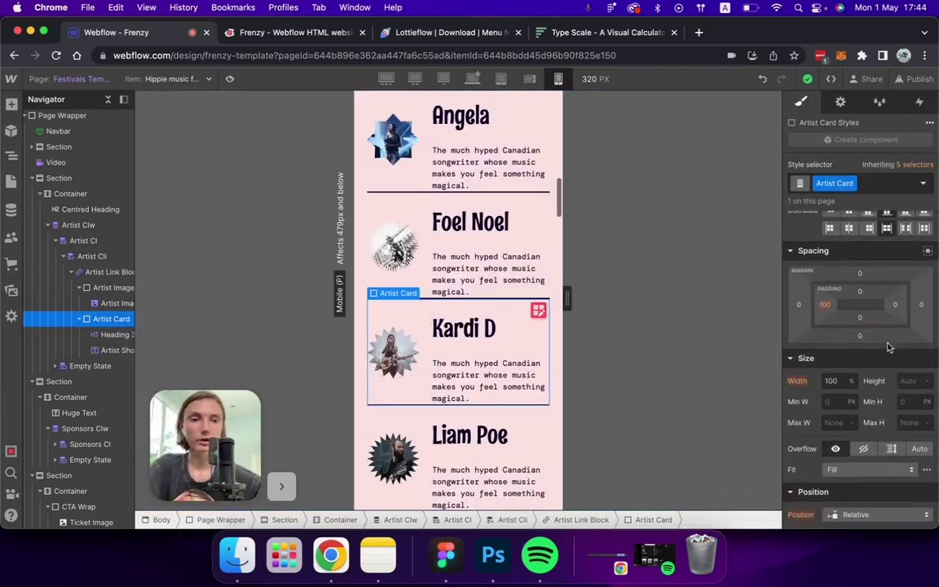
drag(860, 293, 861, 302)
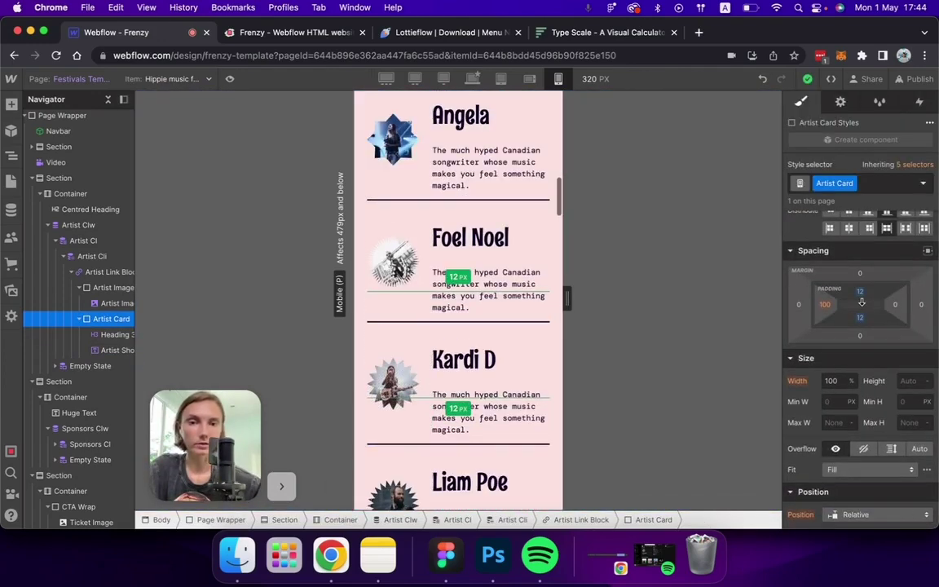
At the desktop breakpoint, give the artist name heading in the Artist Card the class Artist Name Heading.
click(463, 360)
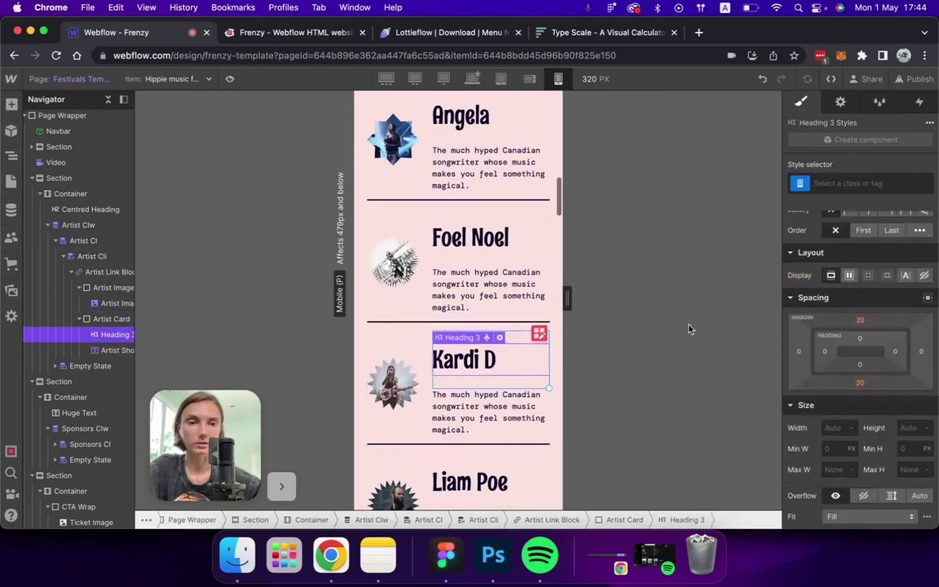
key(shift+1)
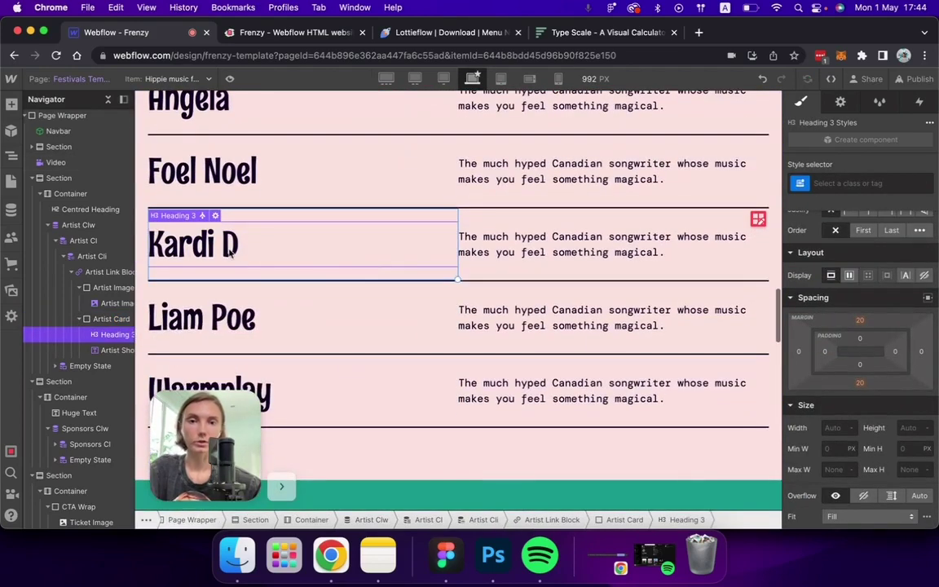
click(852, 183)
text(Artist)
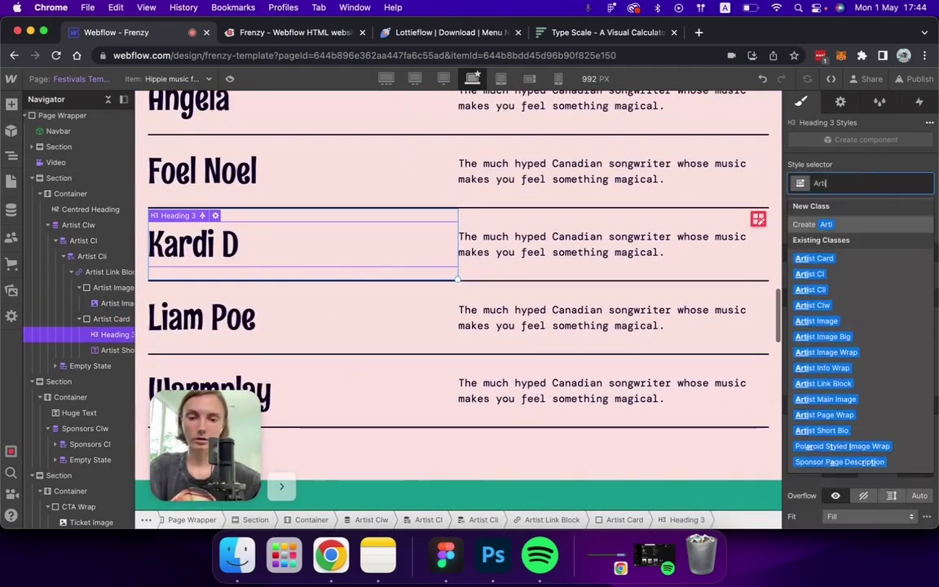
text( Name Heading)
key(Return)
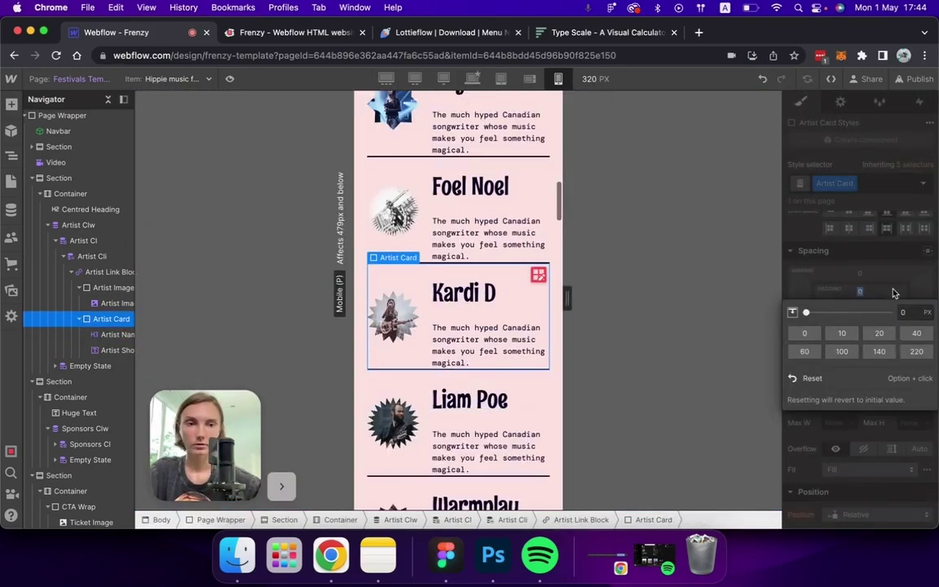
On mobile portrait, leave the Artist Card's top and bottom padding at 0 and set the Artist Short Bio's bottom margin to 20 px.
key(Escape)
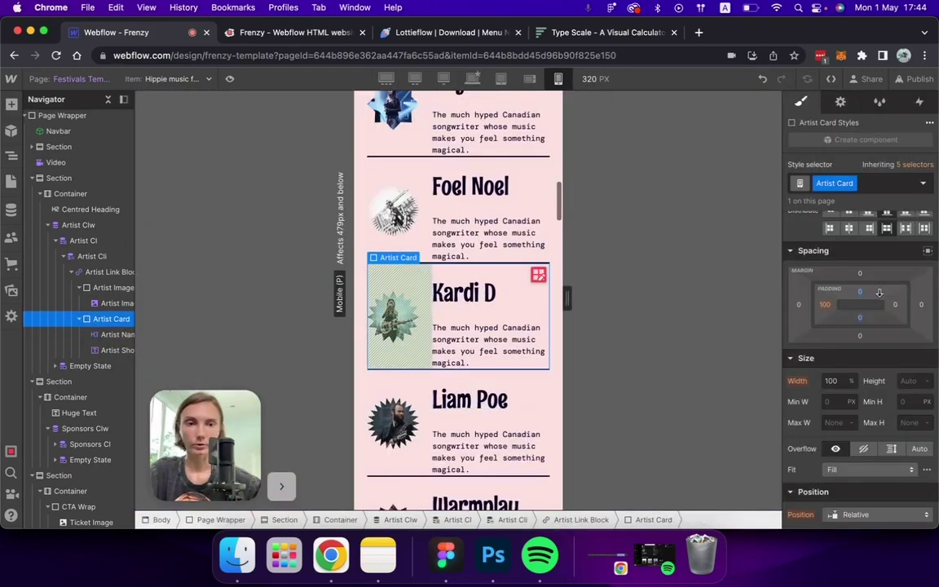
click(467, 362)
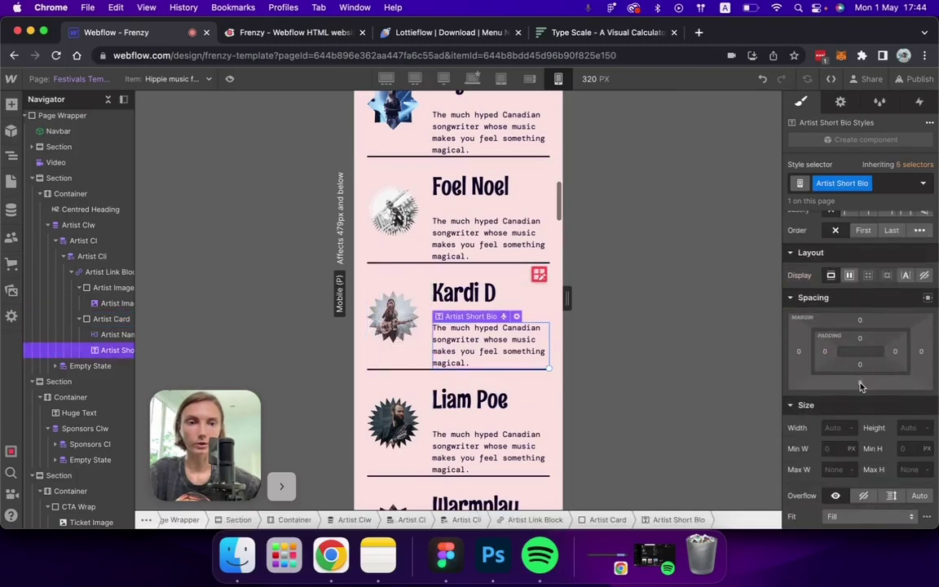
click(860, 386)
click(893, 424)
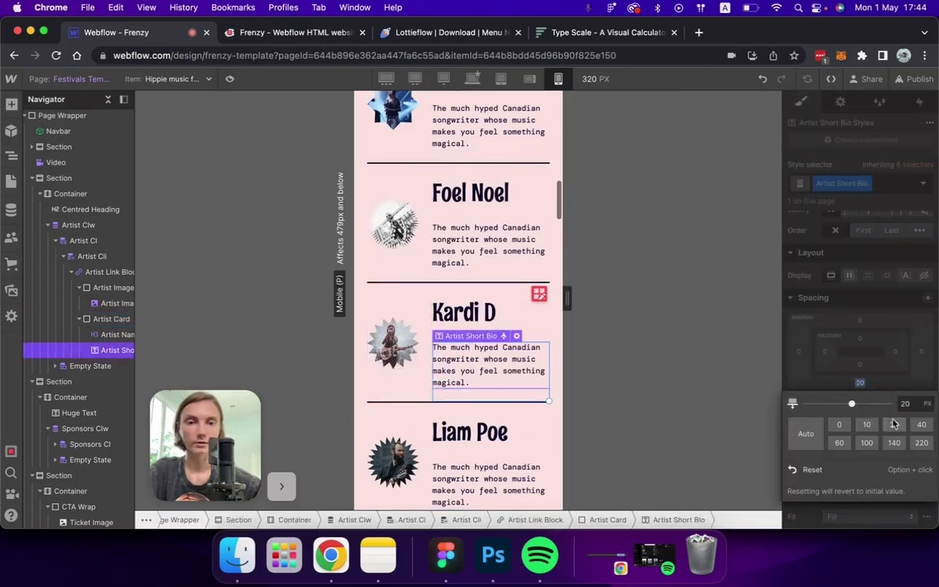
Remove the Artist Name Heading class from the artist name heading and reselect the Artist Card to check the list spacing.
click(481, 318)
click(915, 185)
key(BackSpace)
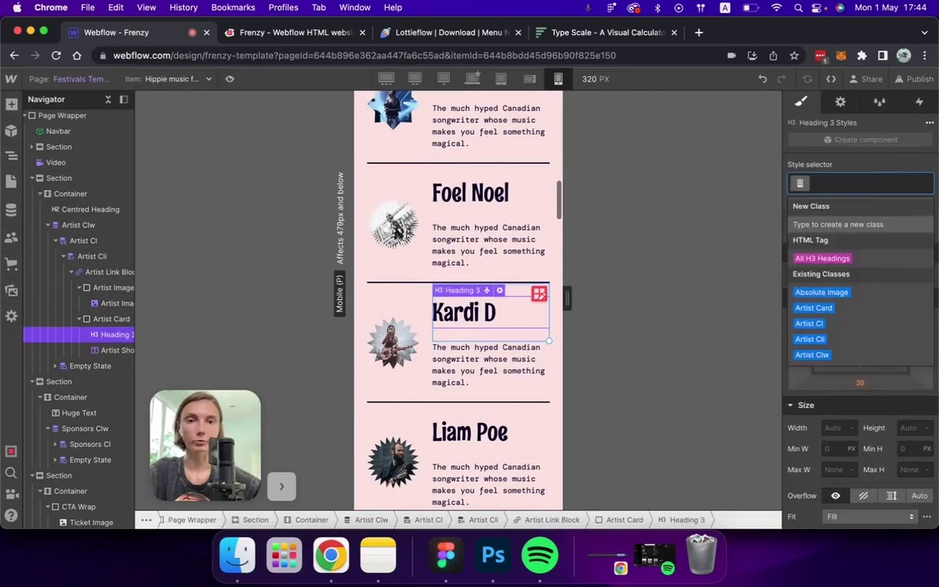
key(Escape)
click(510, 238)
click(414, 183)
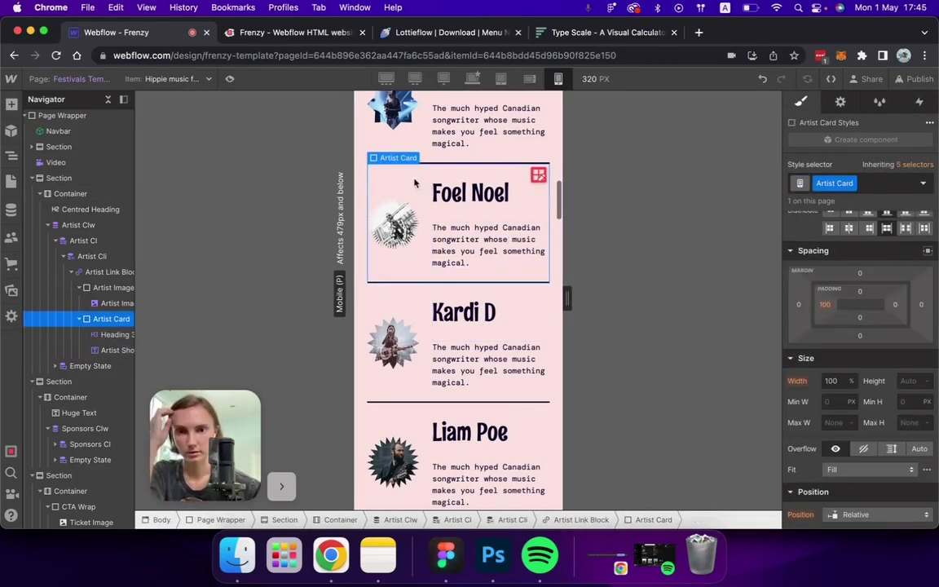
scroll(407, 218, down, 5)
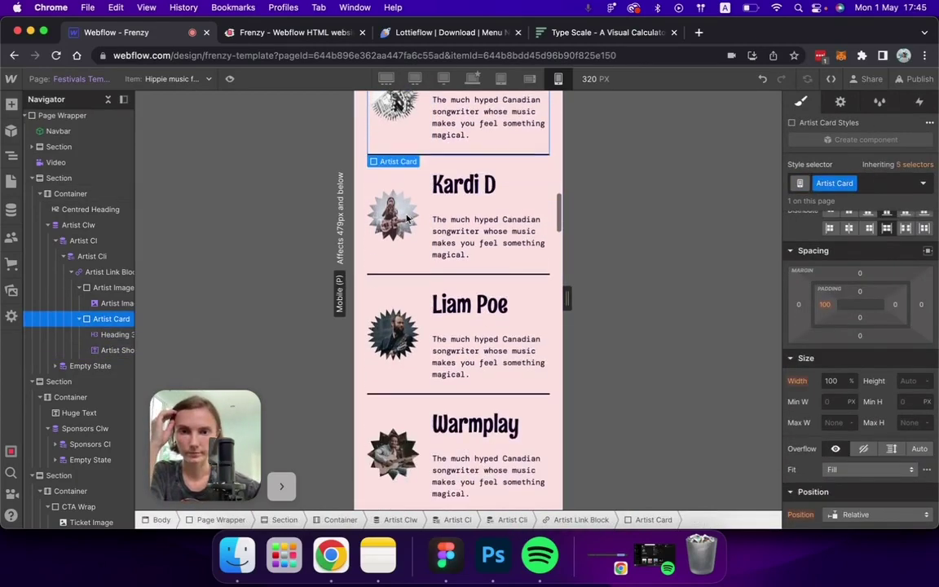
At the desktop breakpoint, set the top margin of the Sponsors Clw to 80 px.
key(shift+1)
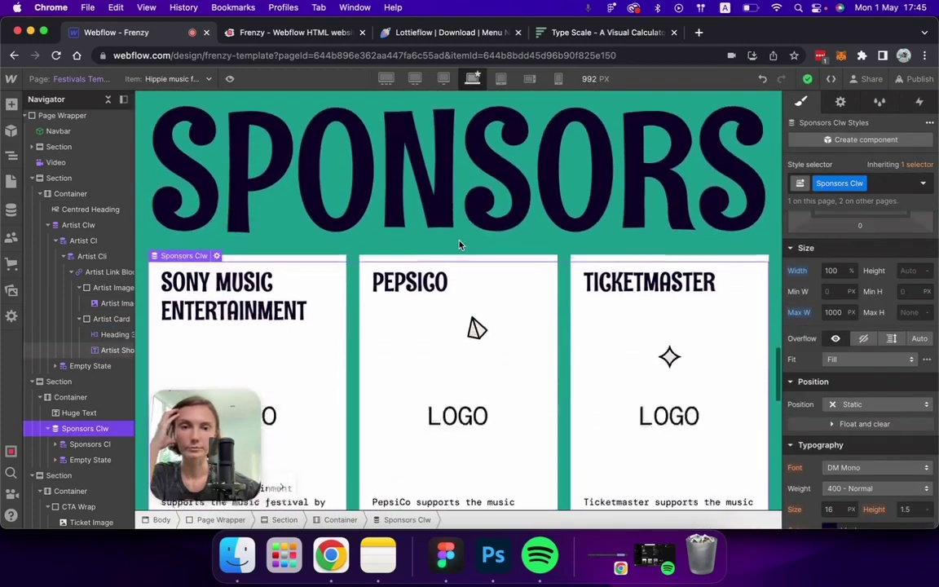
scroll(898, 317, up, 3)
click(898, 316)
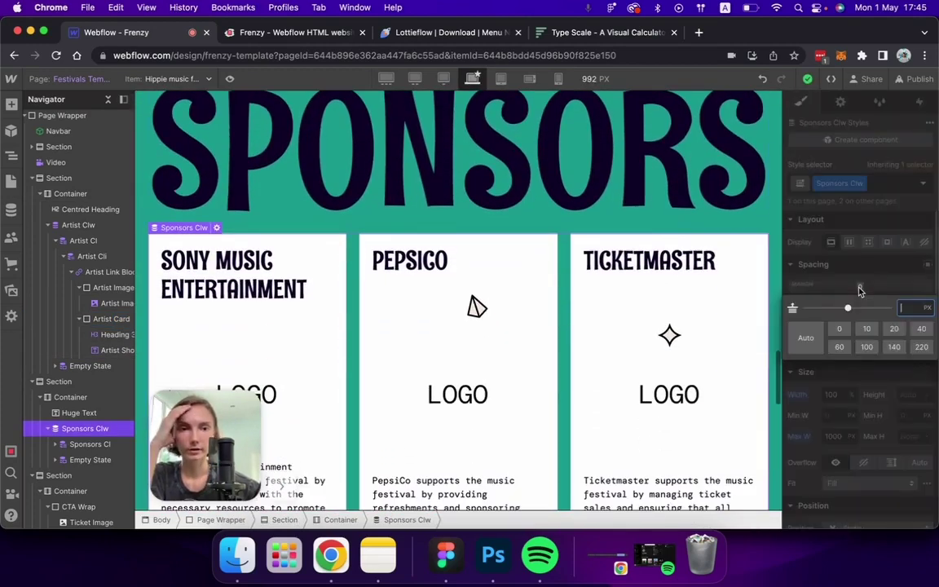
click(918, 330)
scroll(530, 188, up, 3)
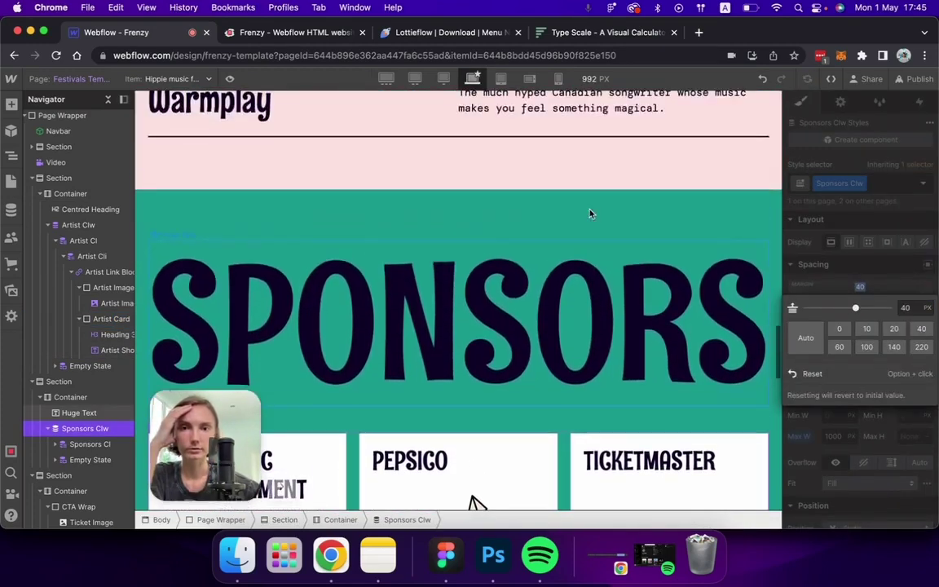
scroll(571, 204, down, 2)
scroll(585, 208, down, 2)
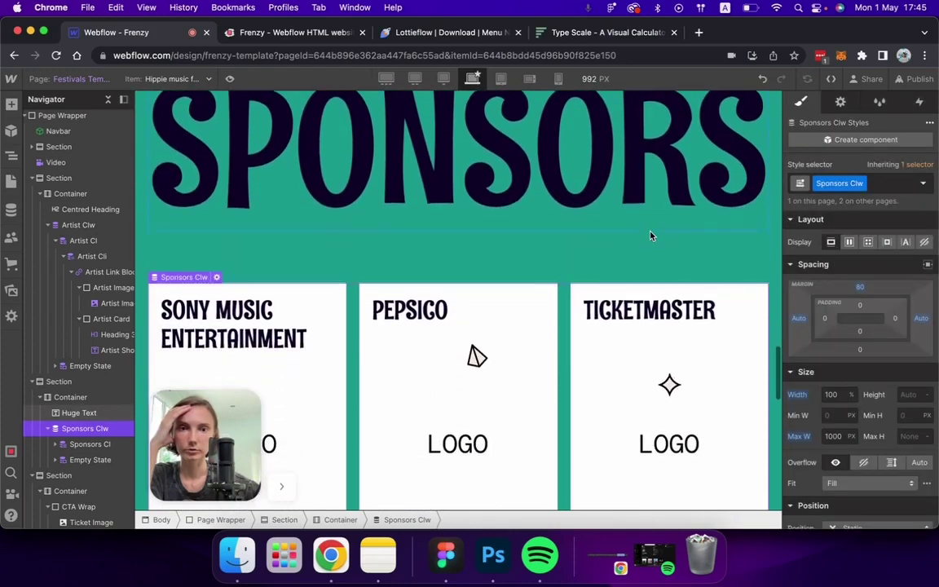
click(860, 288)
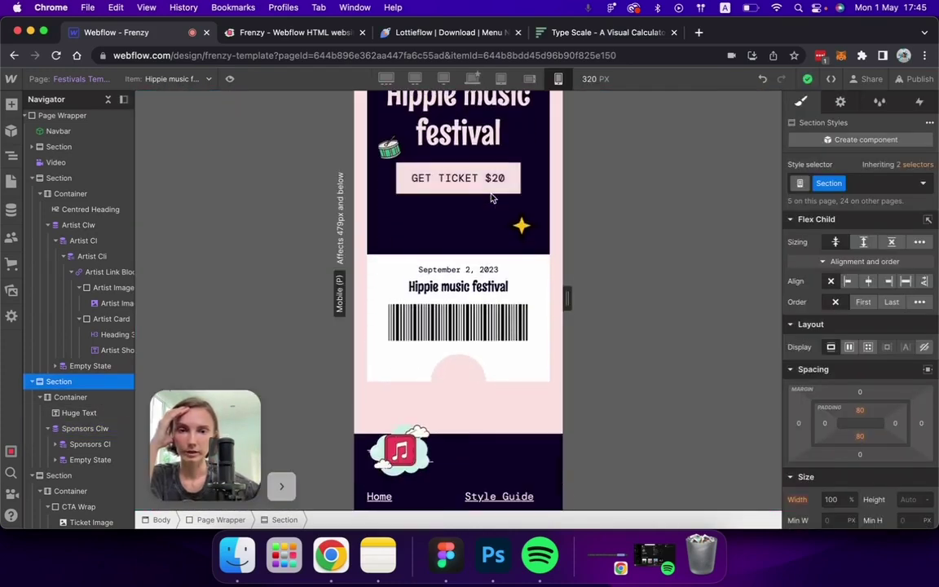
Check the end of the festival page on mobile portrait and preview its hero section.
scroll(492, 197, down, 3)
click(230, 78)
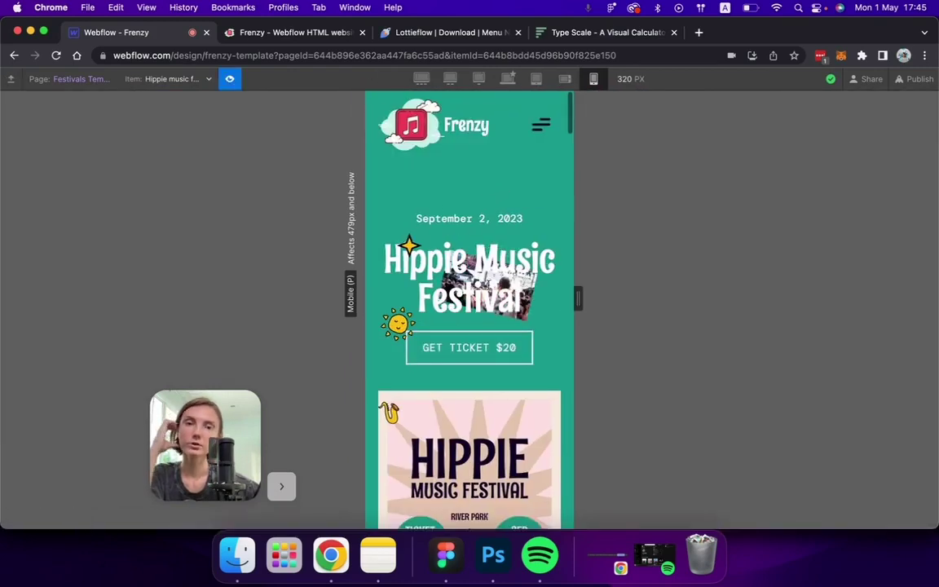
click(230, 78)
On mobile portrait, reposition the sun icon to the upper right corner of the festival hero.
click(522, 328)
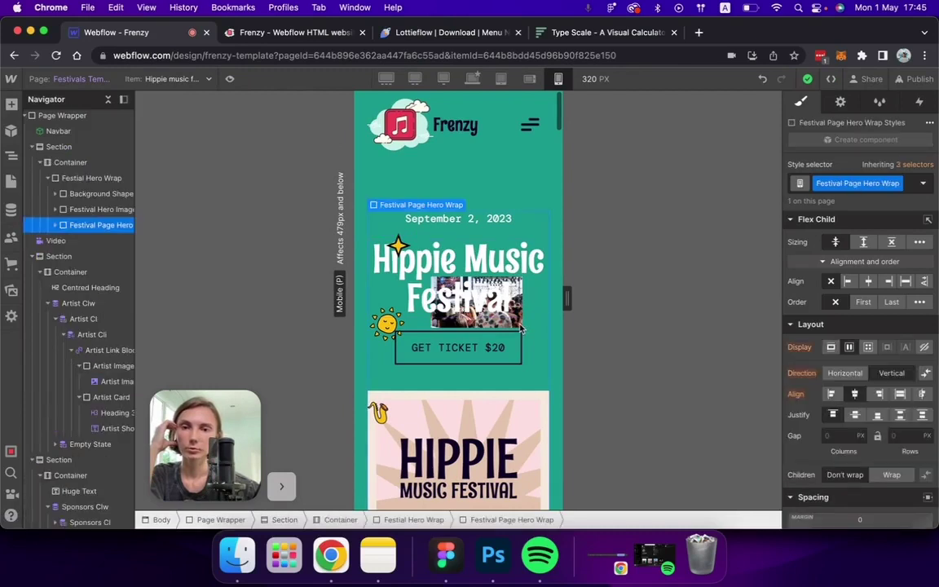
click(399, 246)
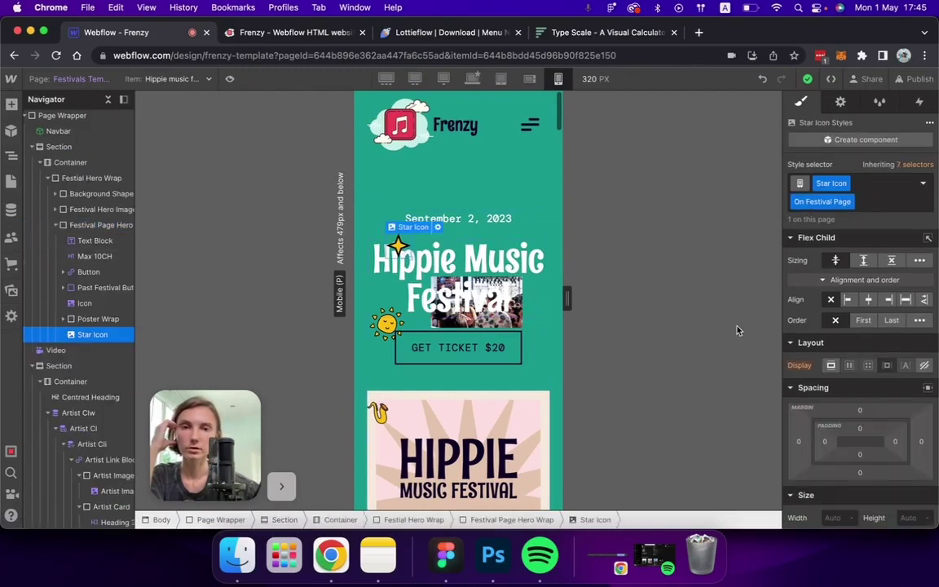
click(383, 322)
scroll(859, 331, down, 5)
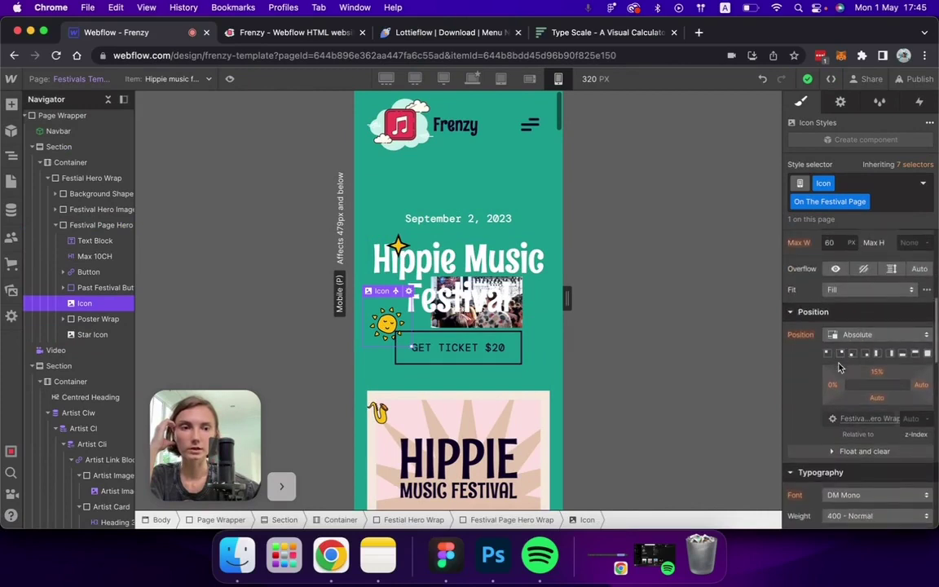
key(super+z)
Examine how the Festival Hero Images Scroll Animation on the Festival Hero Images Wrap moves the hero image on mobile portrait.
click(102, 210)
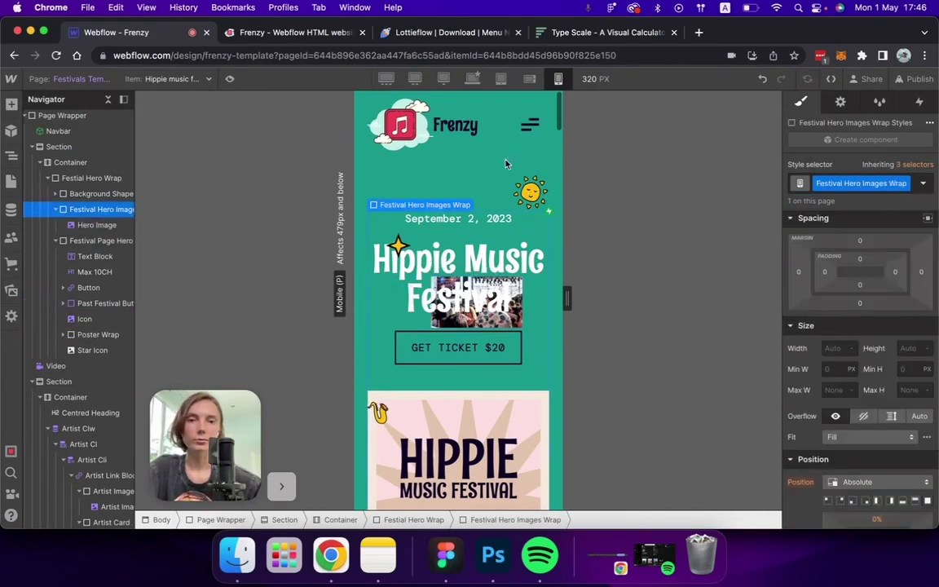
scroll(876, 281, up, 1)
key(h)
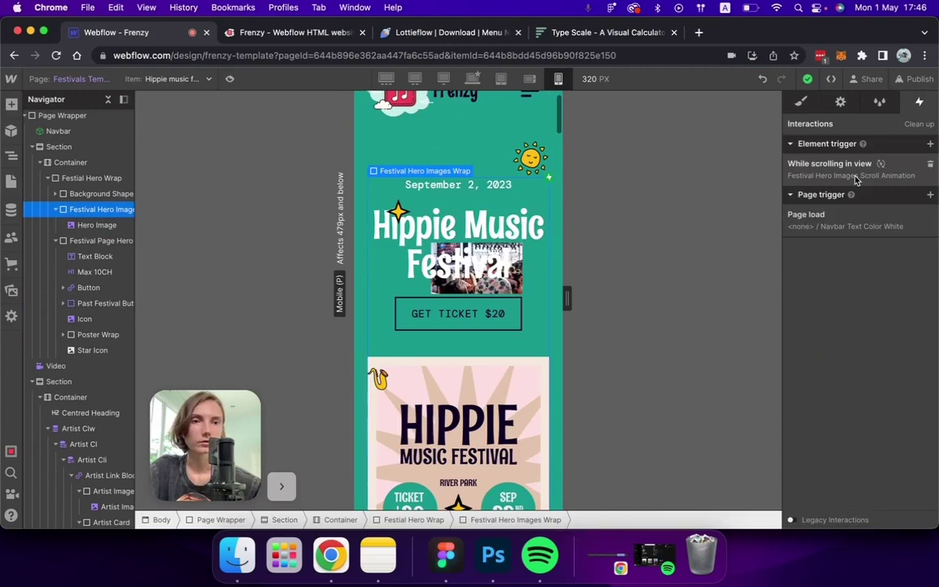
click(855, 178)
click(911, 349)
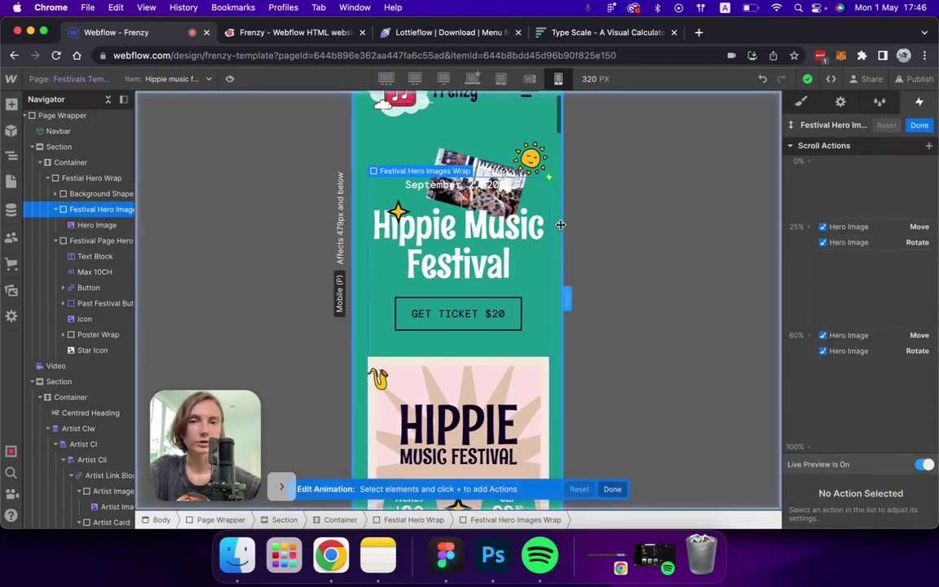
scroll(509, 285, up, 1)
scroll(518, 271, down, 5)
scroll(517, 270, up, 5)
Close the animation editor and turn off the Festival Hero Images Wrap's scroll trigger for phone portrait.
click(919, 125)
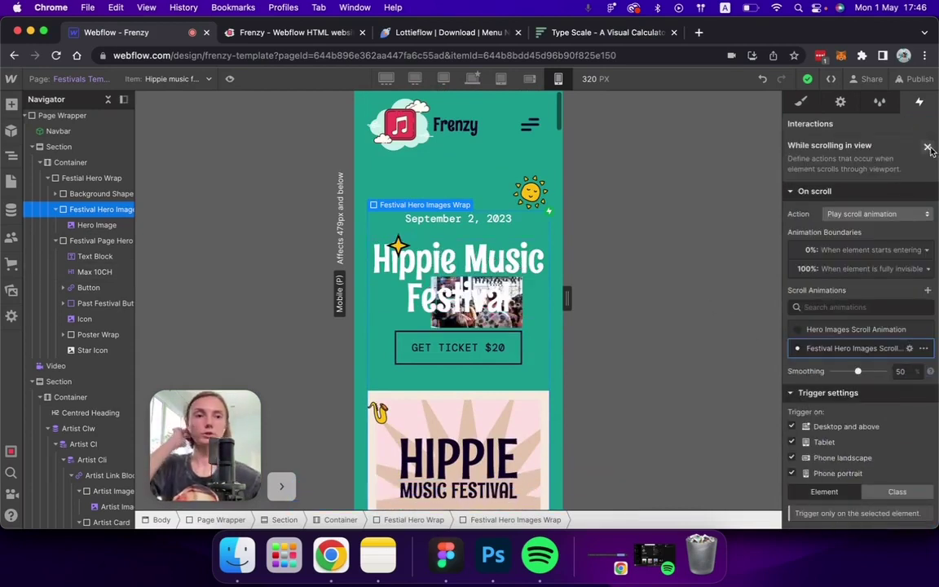
click(928, 147)
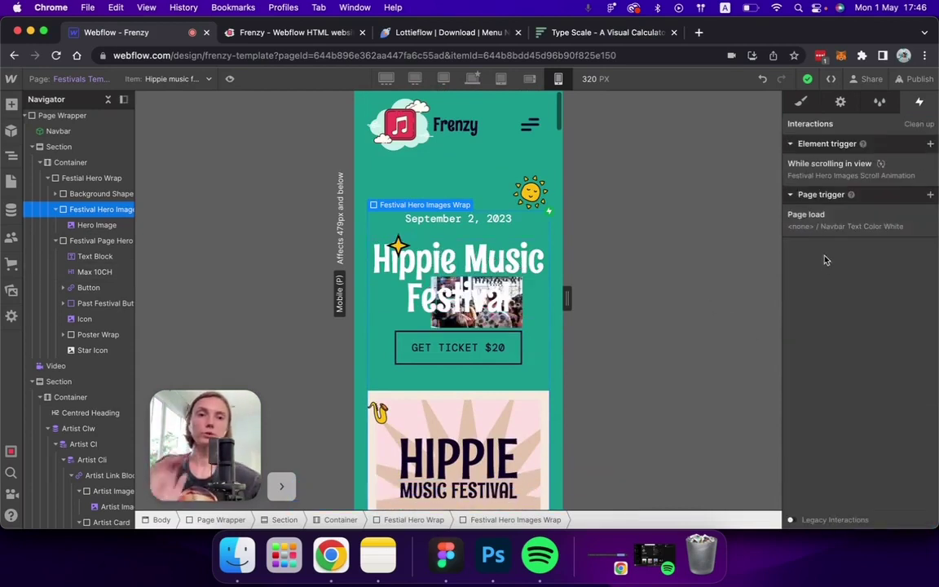
click(875, 174)
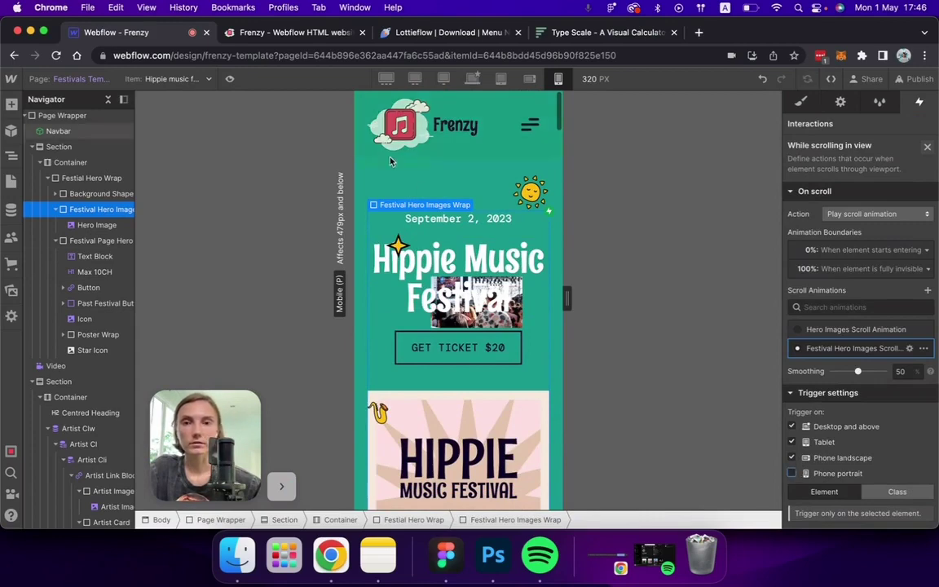
Preview the festival hero while scrolling at mobile landscape, tablet and mobile portrait widths to compare the hero image's motion.
click(229, 78)
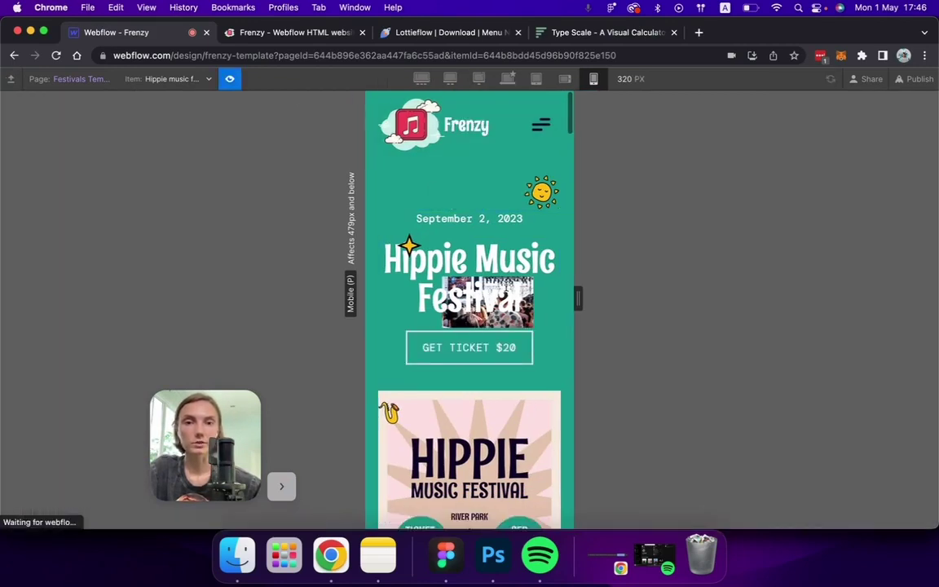
click(565, 78)
scroll(524, 259, down, 5)
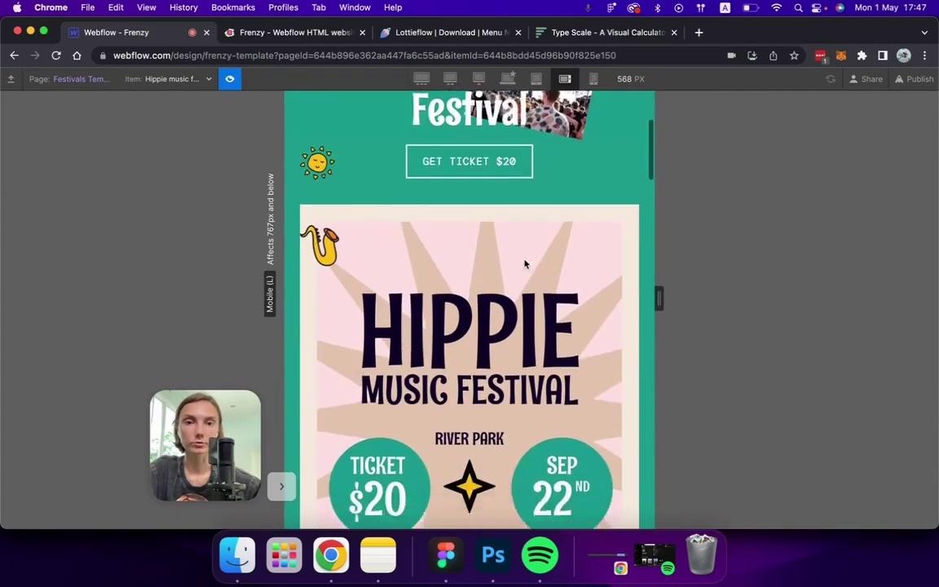
scroll(524, 259, up, 5)
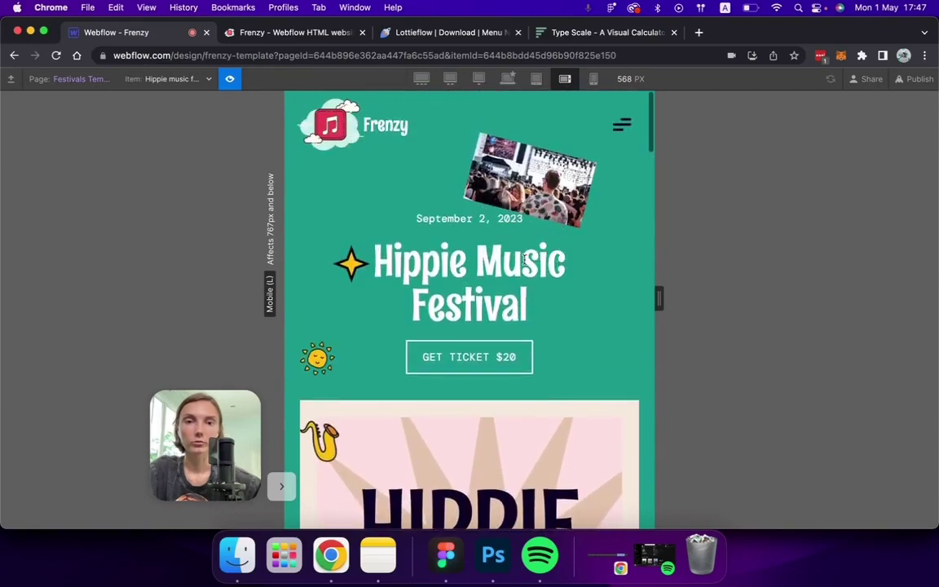
scroll(524, 259, down, 5)
scroll(524, 260, up, 5)
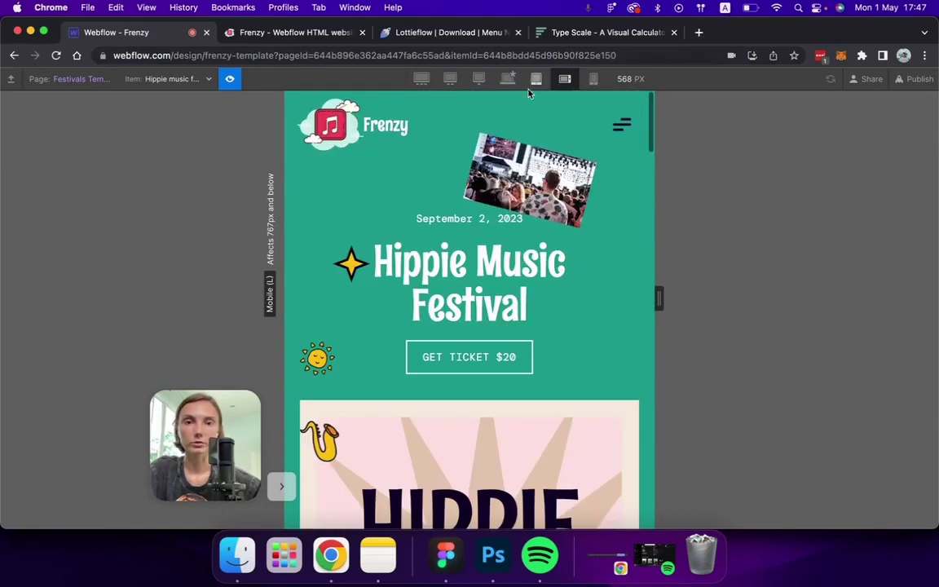
click(535, 78)
scroll(535, 241, down, 5)
scroll(535, 236, up, 5)
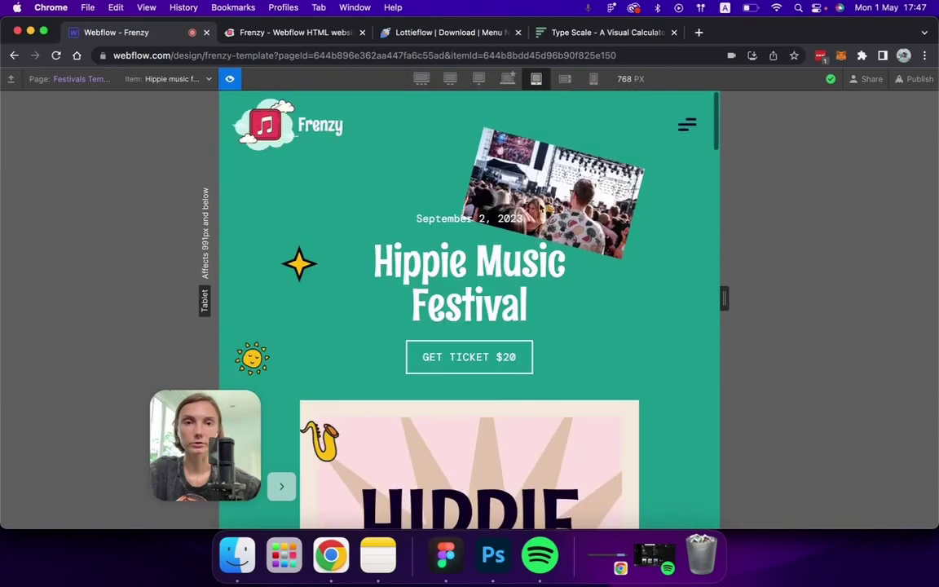
click(593, 78)
scroll(371, 156, down, 5)
scroll(371, 156, up, 5)
click(231, 79)
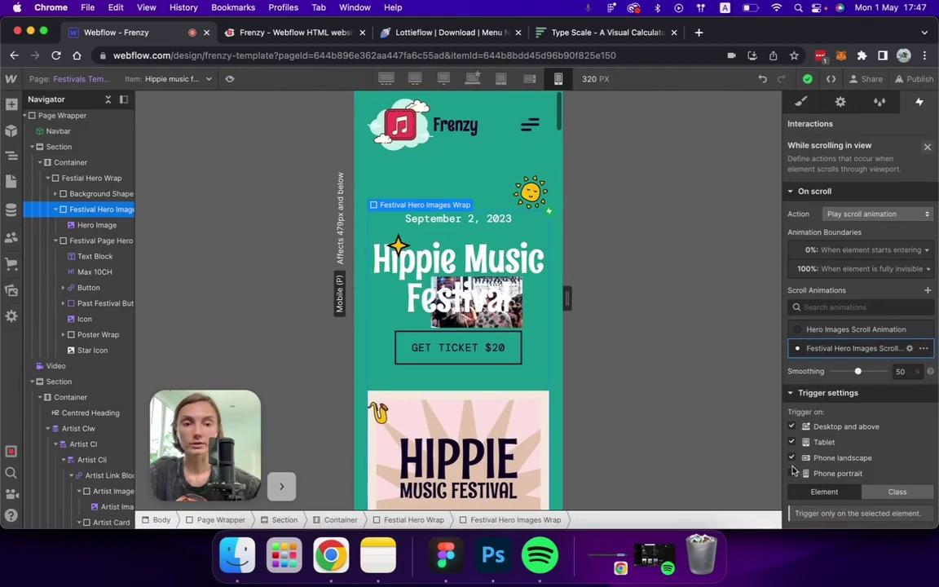
Add a second while-scrolling-in-view trigger to the Festival Hero Images Wrap, limited to phone portrait and playing a scroll animation.
click(927, 150)
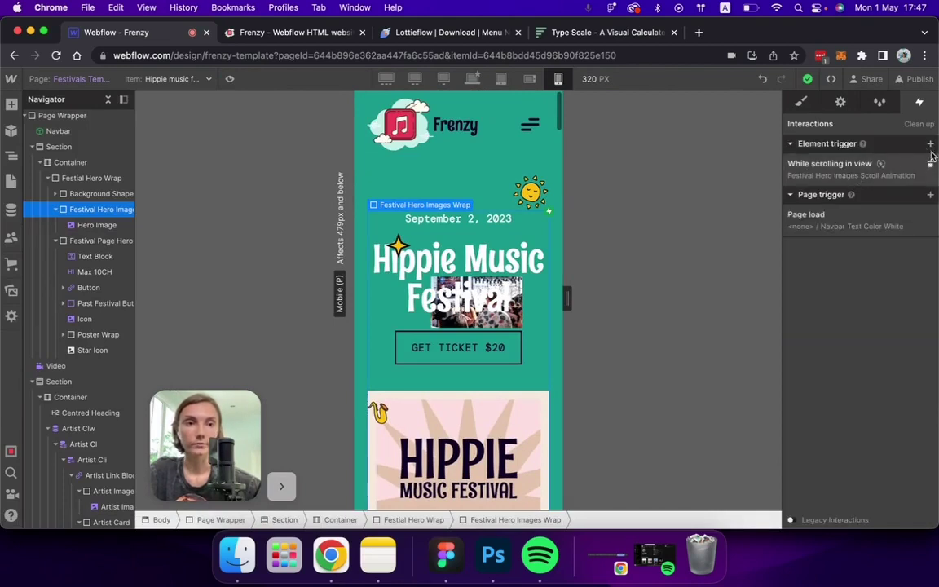
click(930, 144)
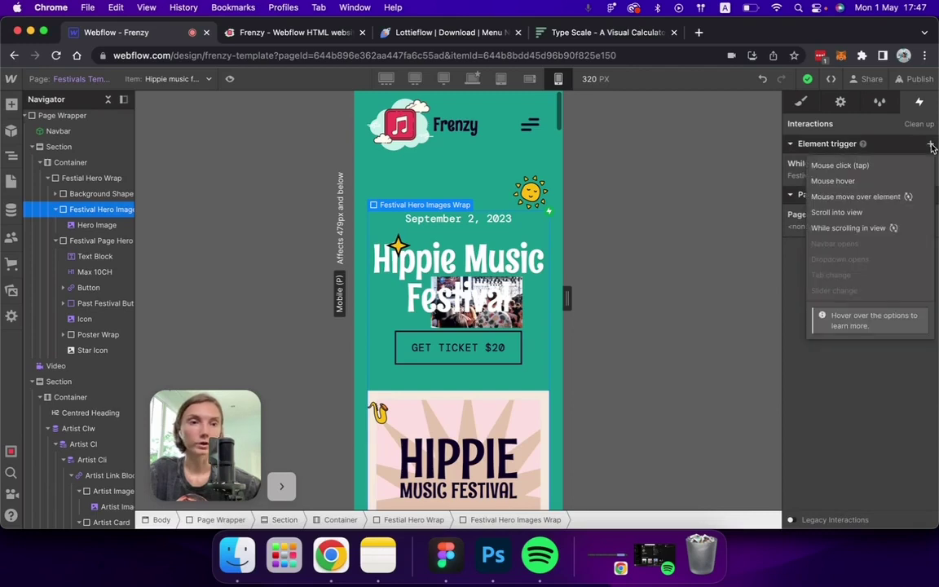
click(860, 229)
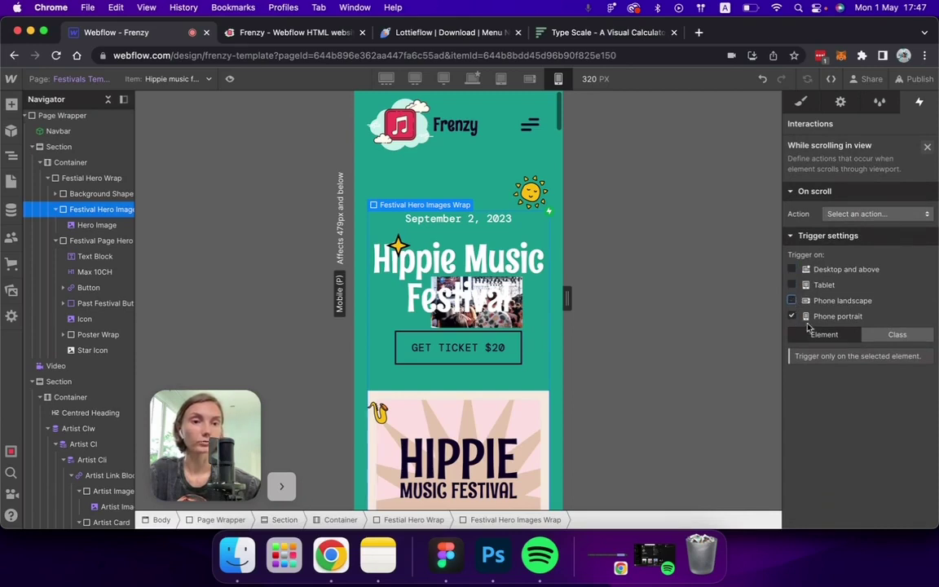
click(869, 213)
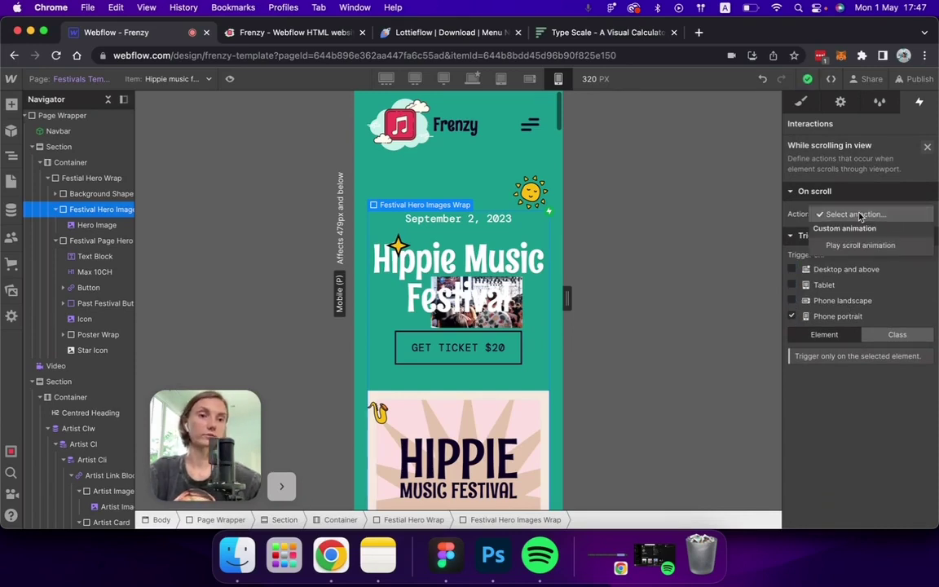
click(850, 246)
Duplicate the Festival Hero Images Scroll Animation and rename the copy Festival Hero Images Scroll Animation MOBILE.
mouse_move(880, 354)
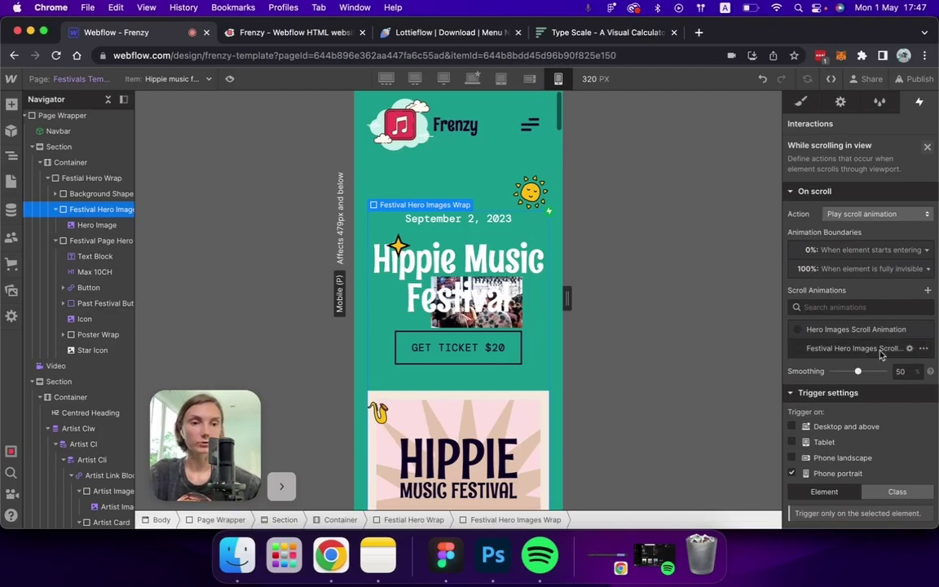
click(924, 349)
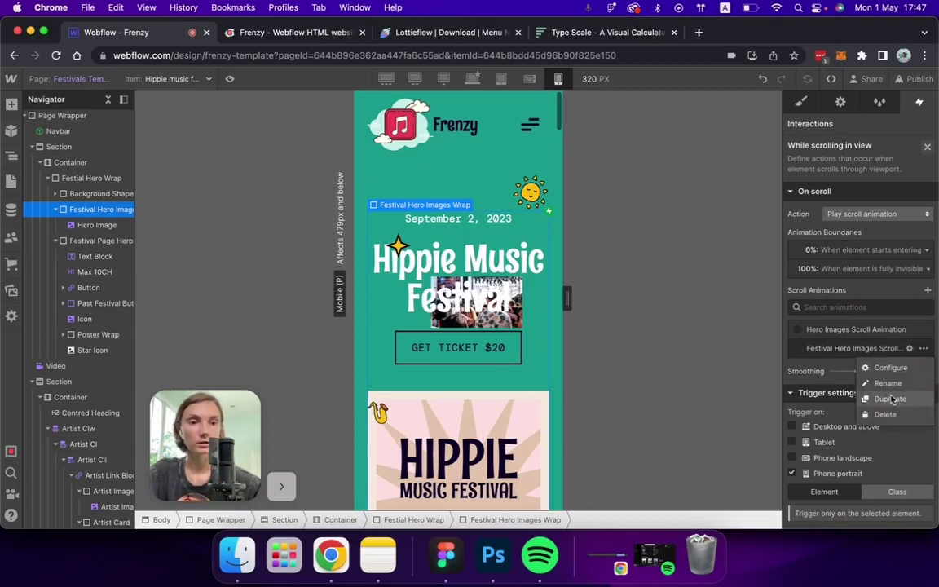
click(889, 396)
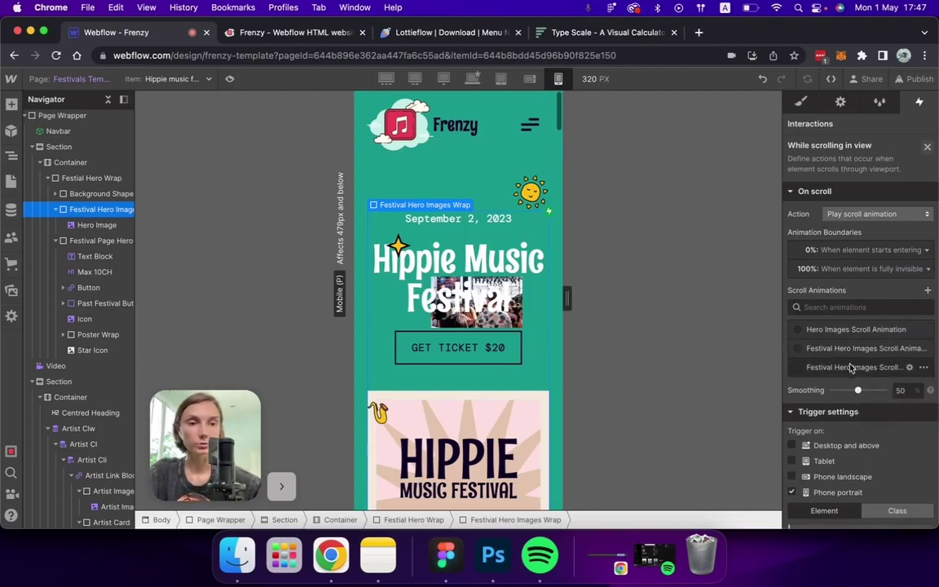
click(910, 368)
click(848, 126)
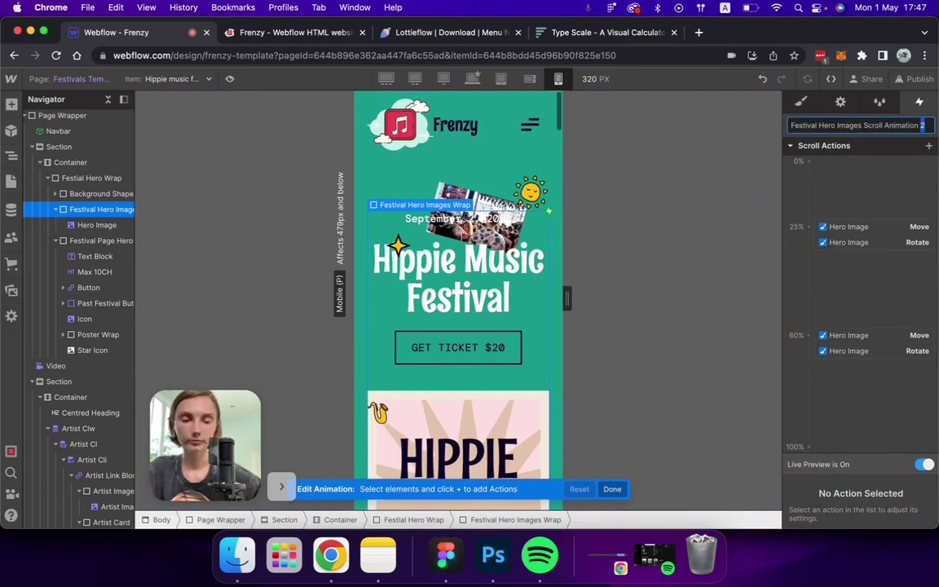
text(obile)
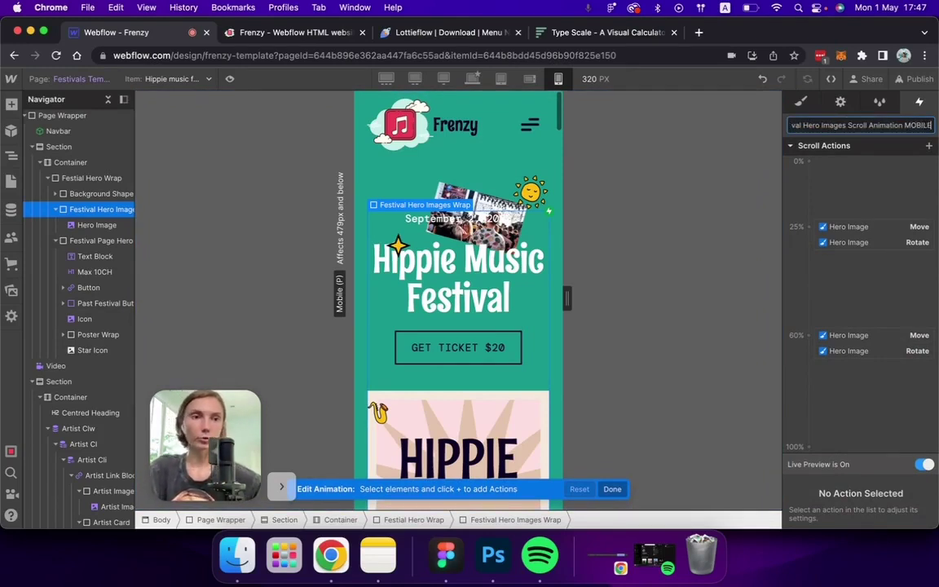
key(Return)
Shift the Hero Image's first keyframe in the mobile animation to 10% and increase its upward vertical move in VH.
click(847, 235)
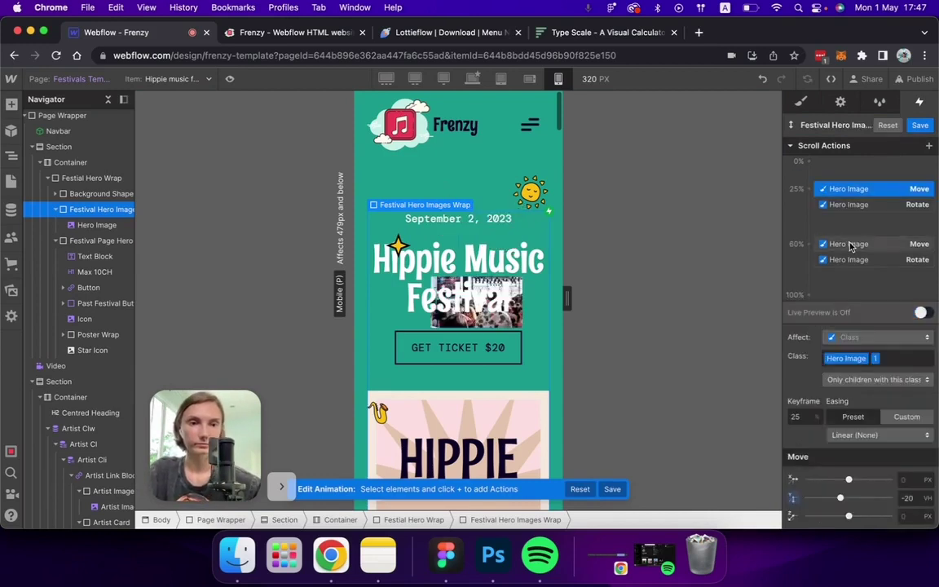
drag(866, 191, 866, 179)
key(shift+Down)
click(915, 501)
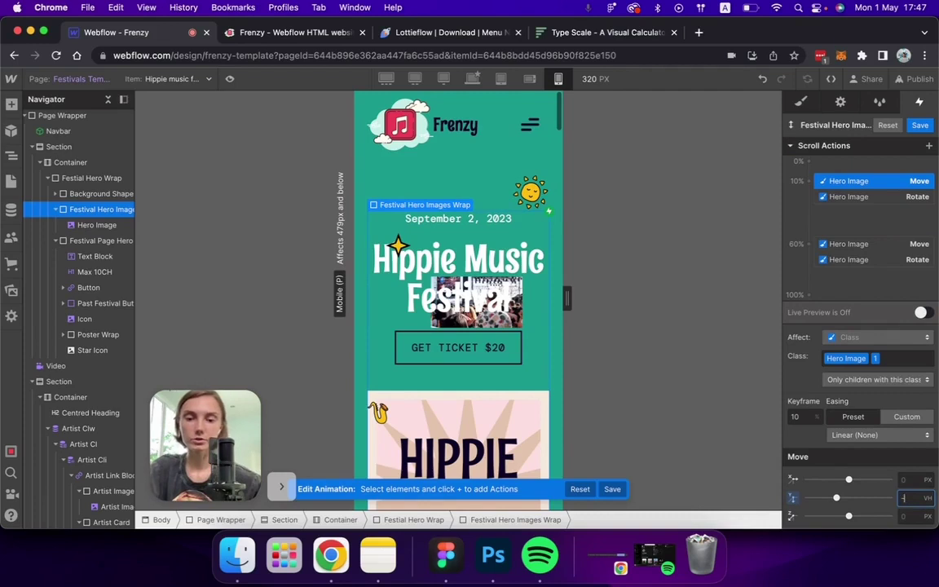
click(848, 243)
click(848, 259)
click(848, 243)
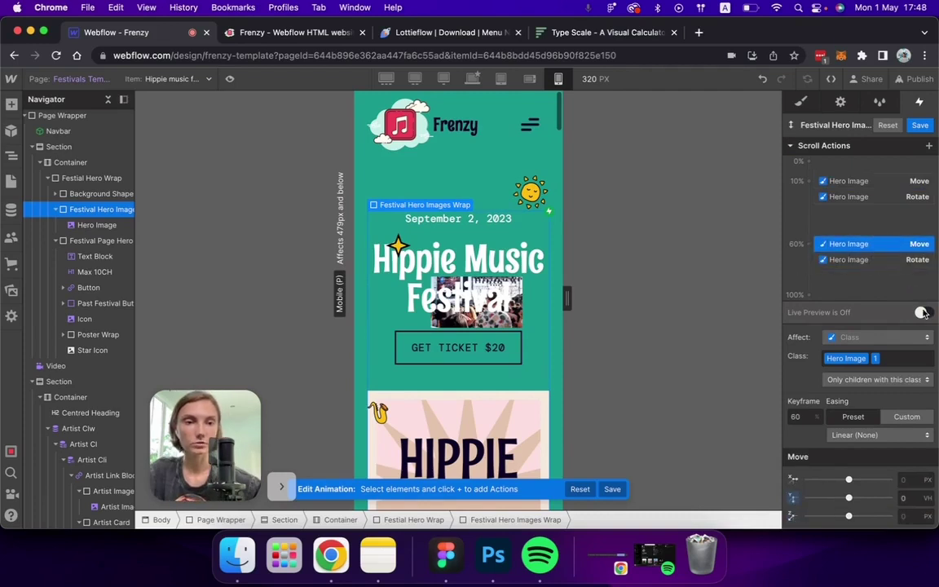
Set the keyframe of the Hero Image's first Move and Rotate actions to 35%, check the live preview and save the animation.
click(859, 181)
shift+click(859, 196)
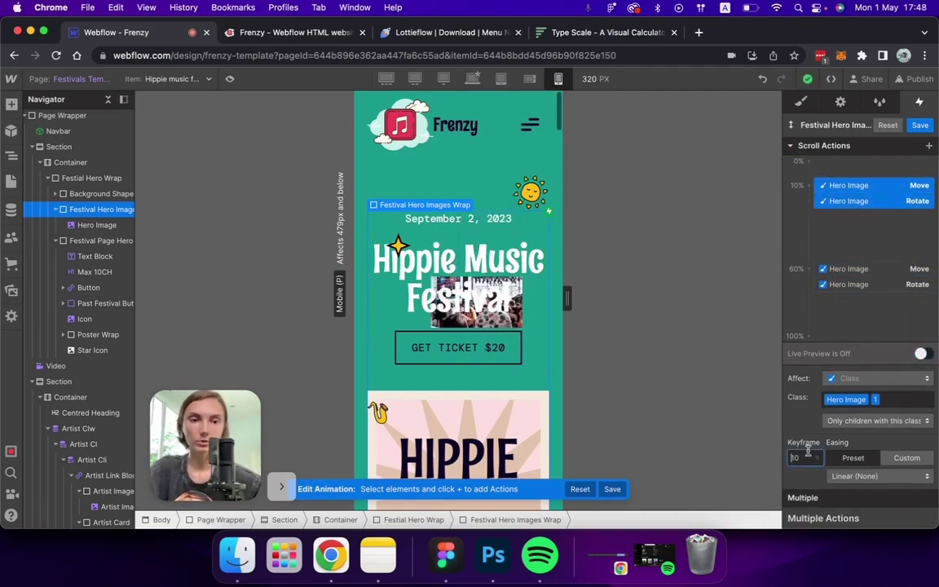
text(35)
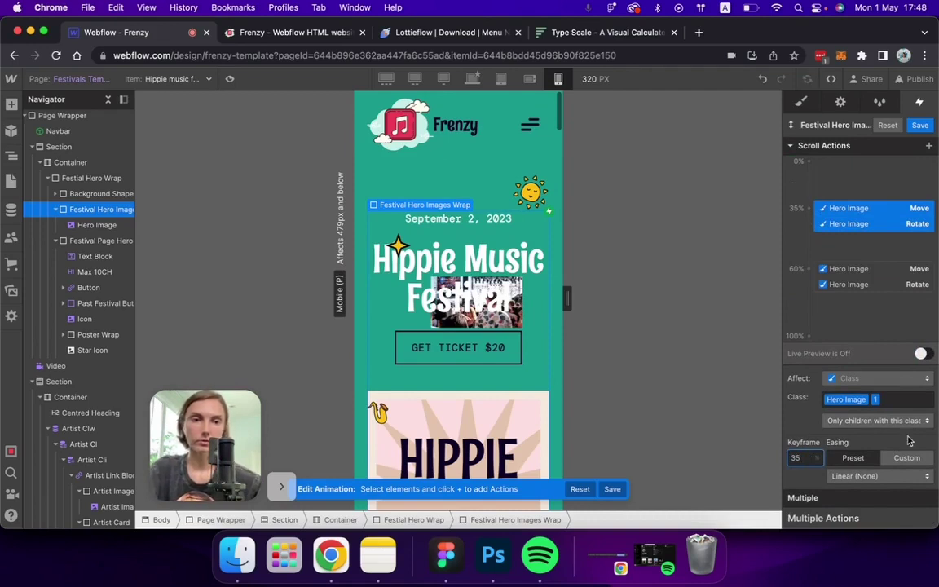
click(827, 353)
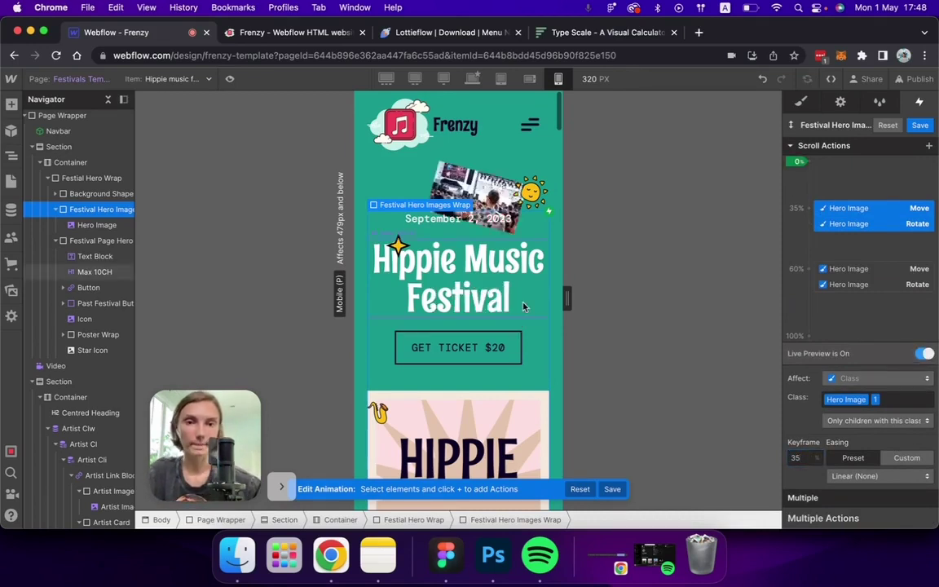
click(919, 124)
Inspect the hero's star icon styles on mobile portrait and switch the Festivals template to the Summer music festival item.
click(405, 246)
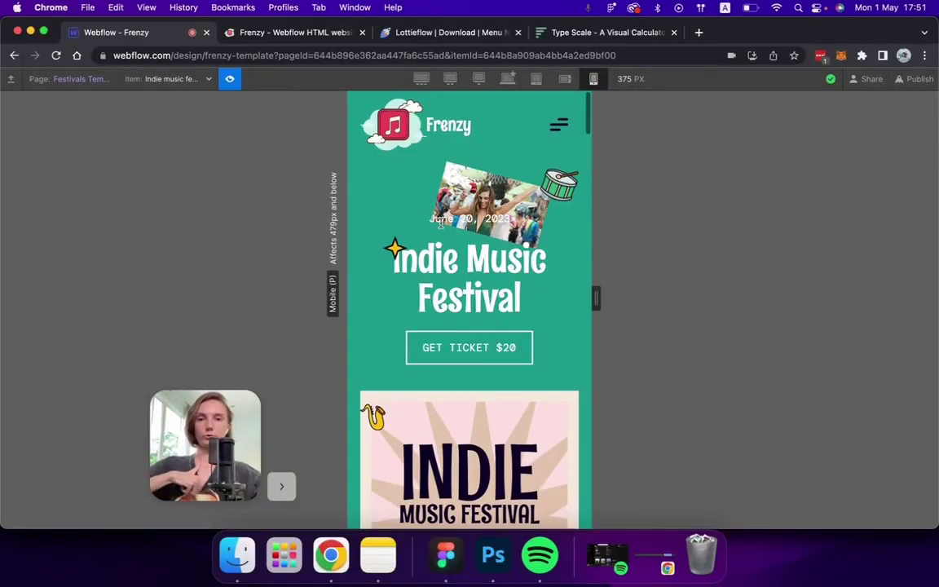
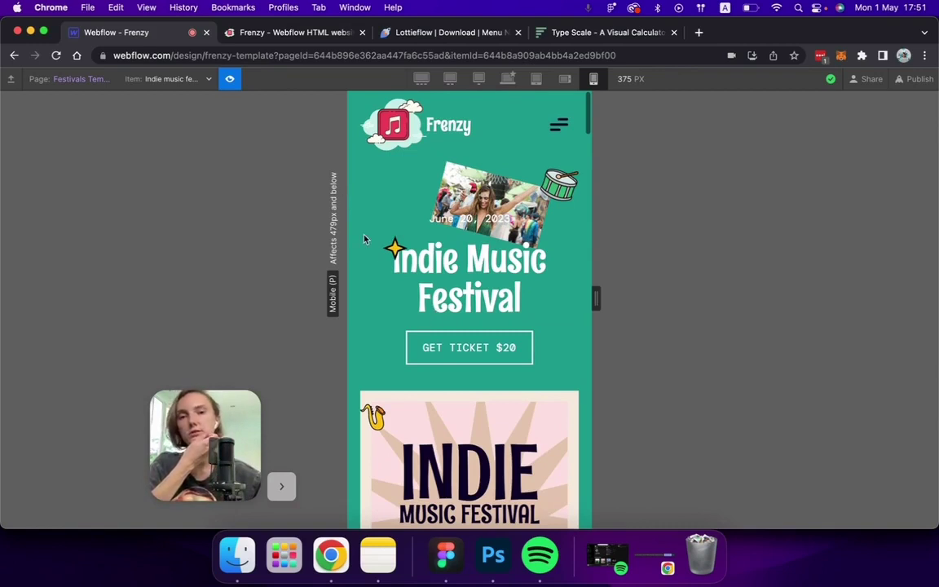
key(super+shift+p)
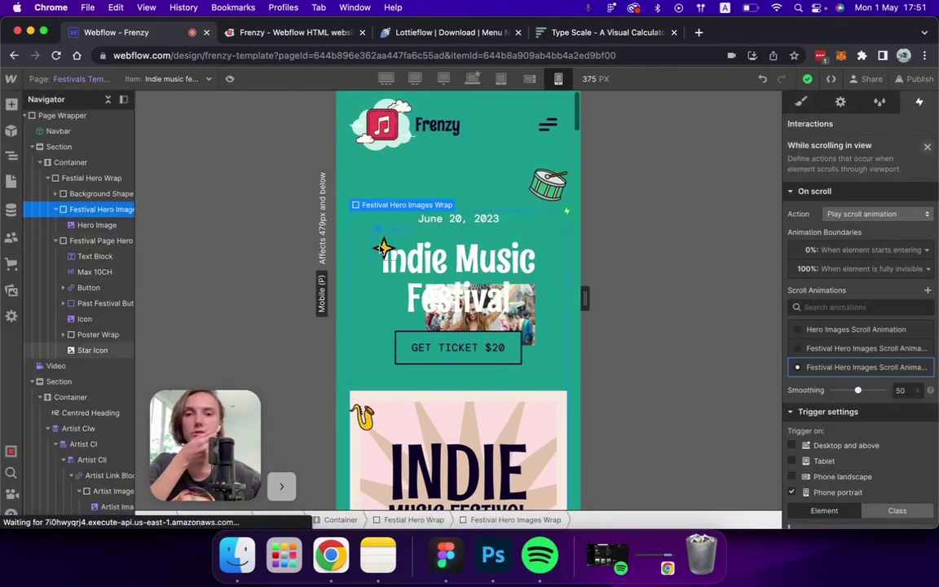
click(805, 106)
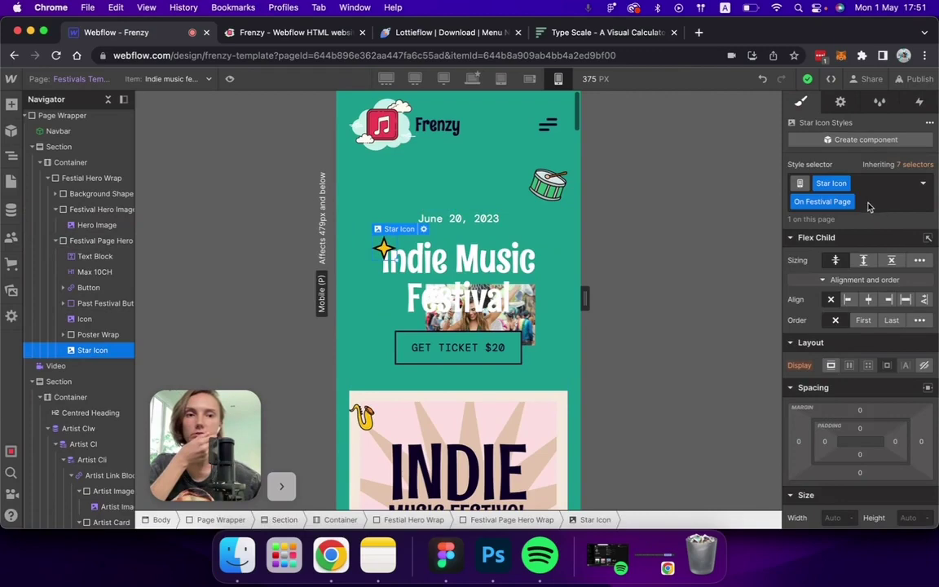
key(super+shift+p)
click(175, 79)
click(171, 125)
click(390, 227)
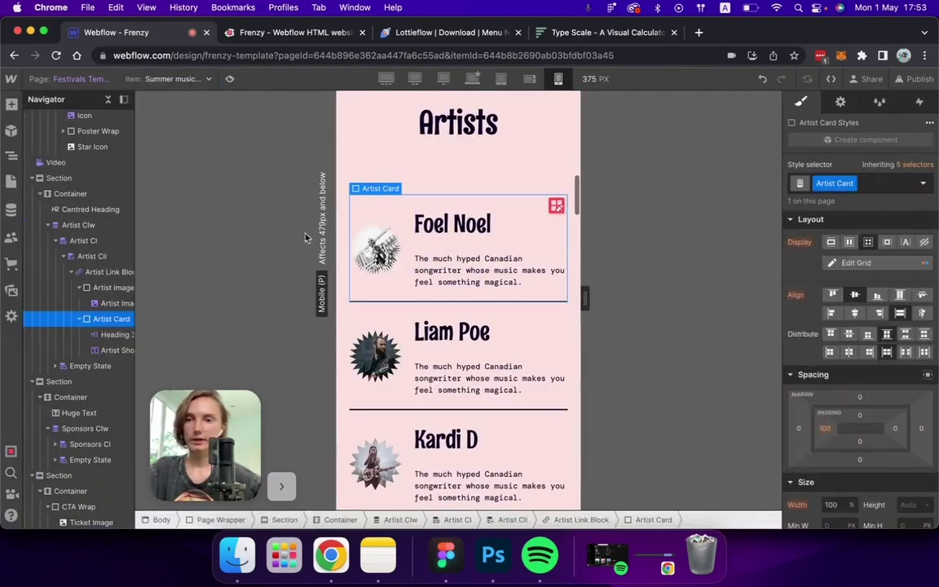
Set the bottom margin of the Artists section's Centred Heading to 40 px on mobile portrait.
click(84, 225)
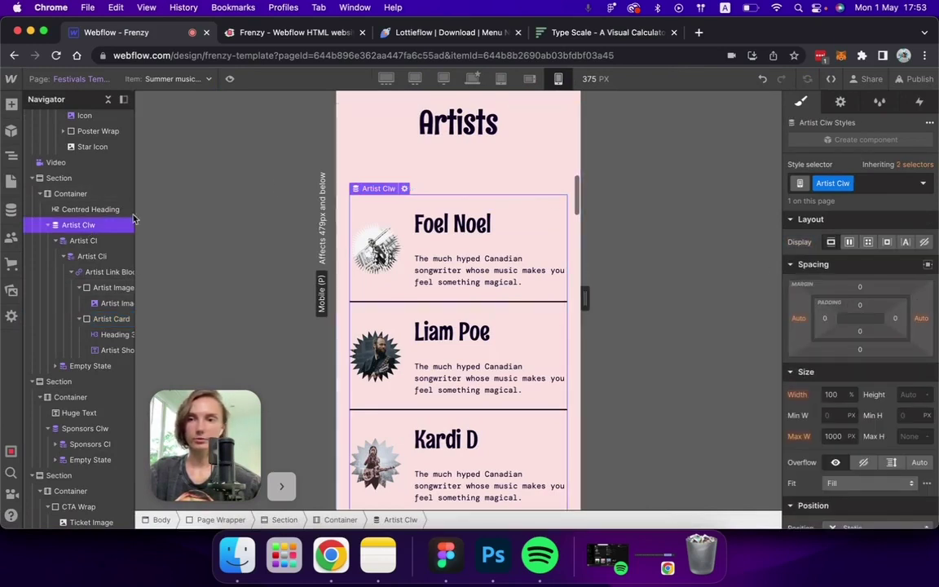
click(93, 210)
scroll(499, 185, up, 2)
scroll(499, 186, up, 2)
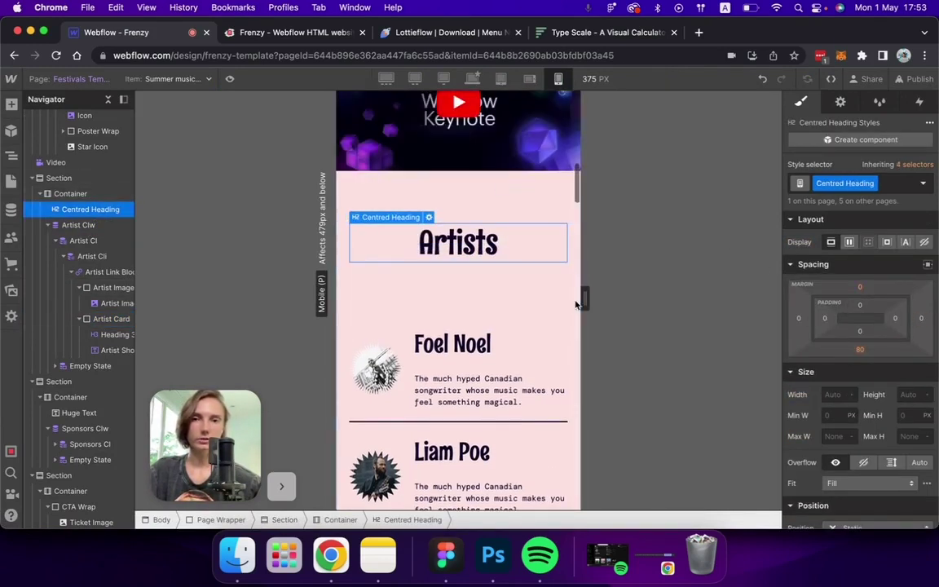
click(860, 349)
text(40)
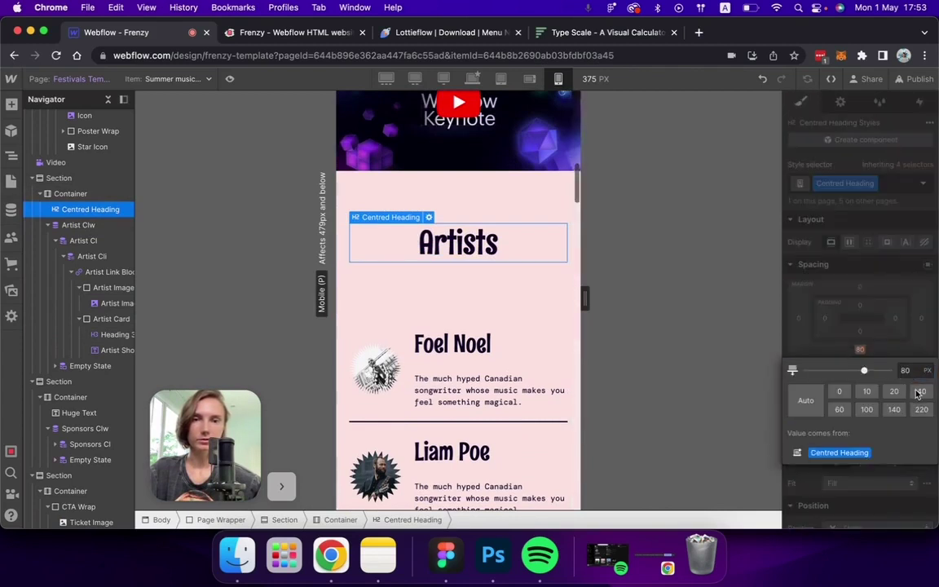
key(Return)
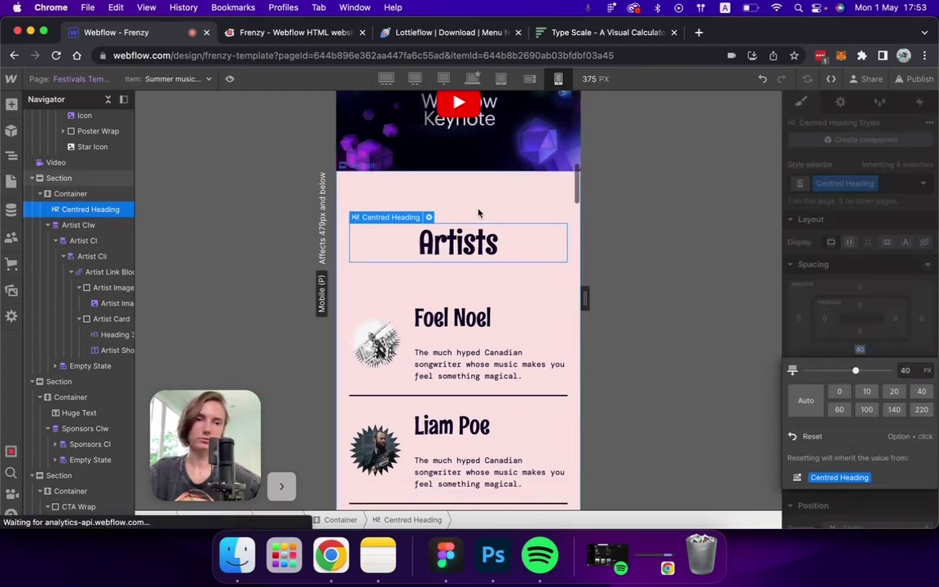
Increase the font size of the Ticket Tail Heading in the call-to-action ticket on mobile portrait.
click(478, 213)
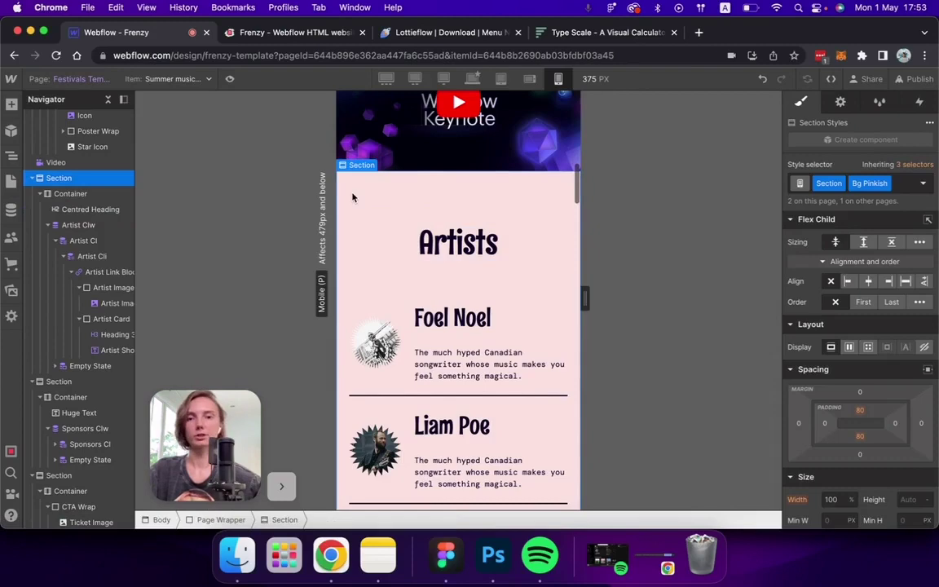
scroll(352, 197, down, 3)
scroll(408, 286, down, 15)
click(486, 408)
scroll(506, 387, down, 3)
scroll(828, 475, down, 5)
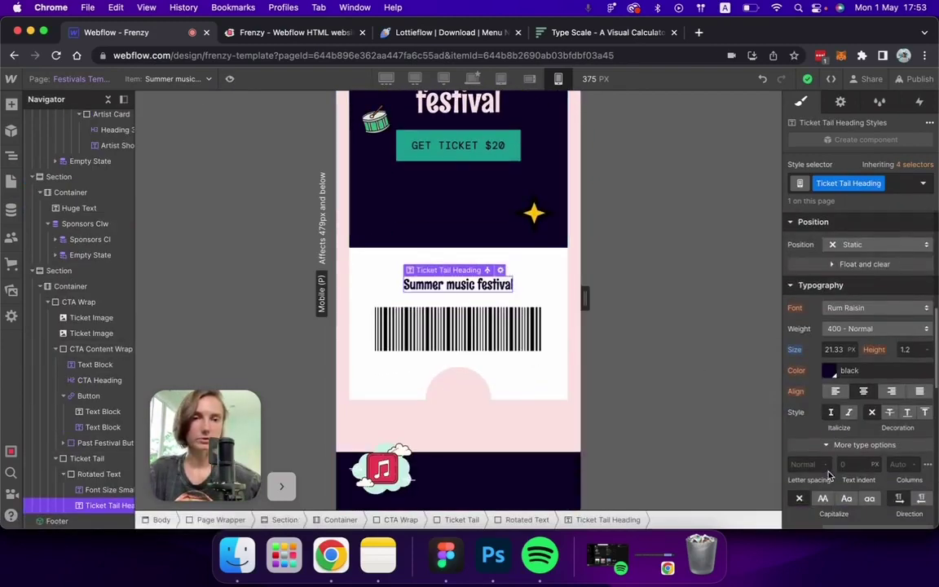
click(841, 349)
Set the height of the Rotated Text block in the ticket tail to 50% on mobile portrait.
click(499, 383)
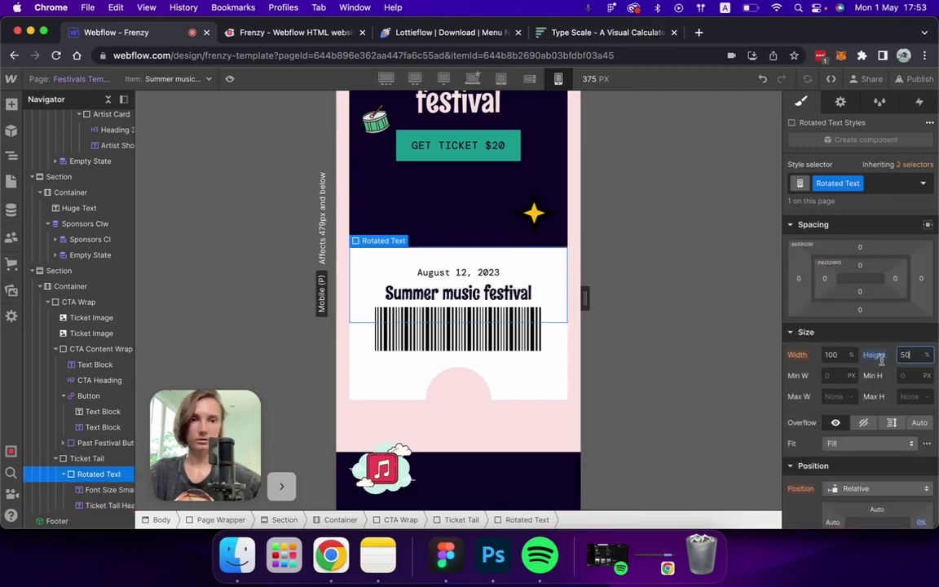
click(499, 383)
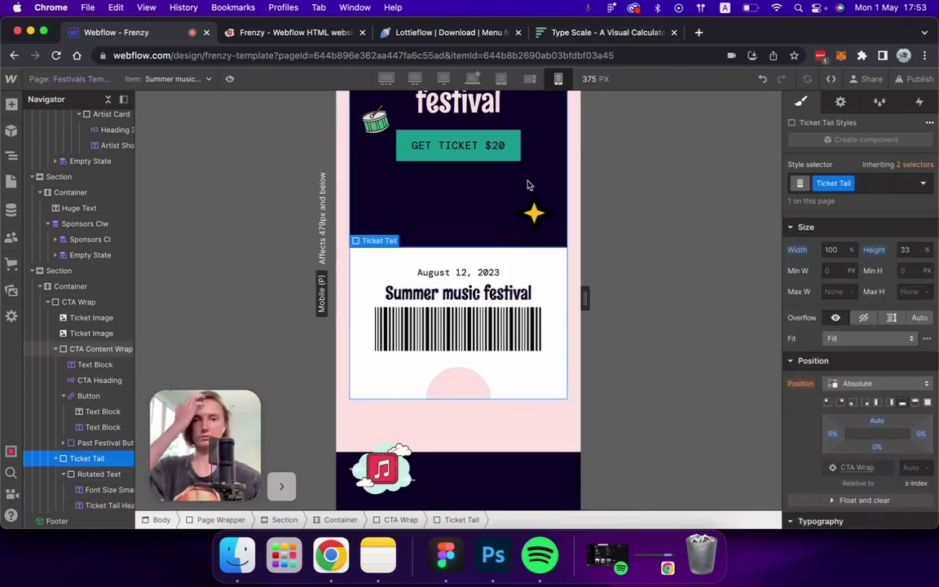
scroll(524, 353, down, 2)
click(523, 353)
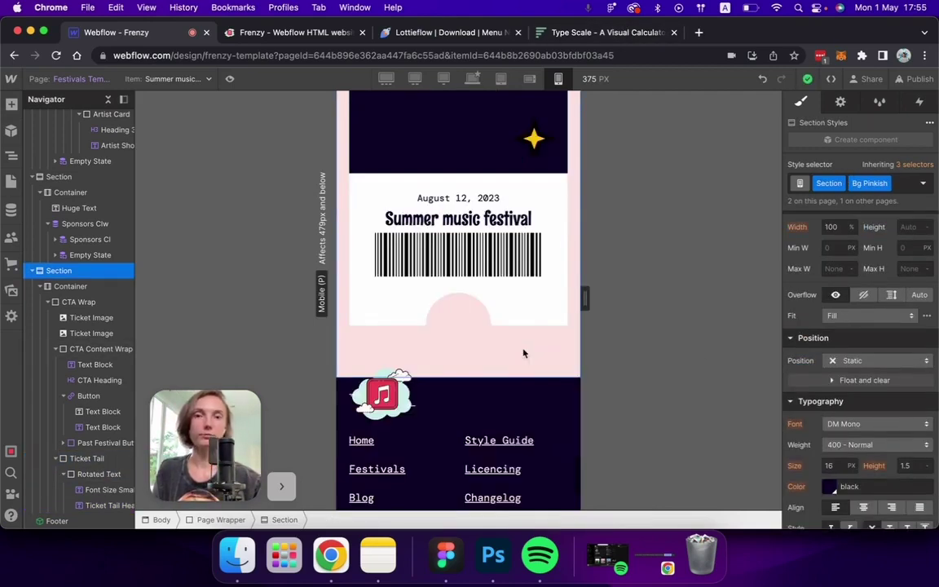
Open the Artists Template page and check its layout at mobile portrait and at the base desktop breakpoint.
scroll(524, 353, up, 20)
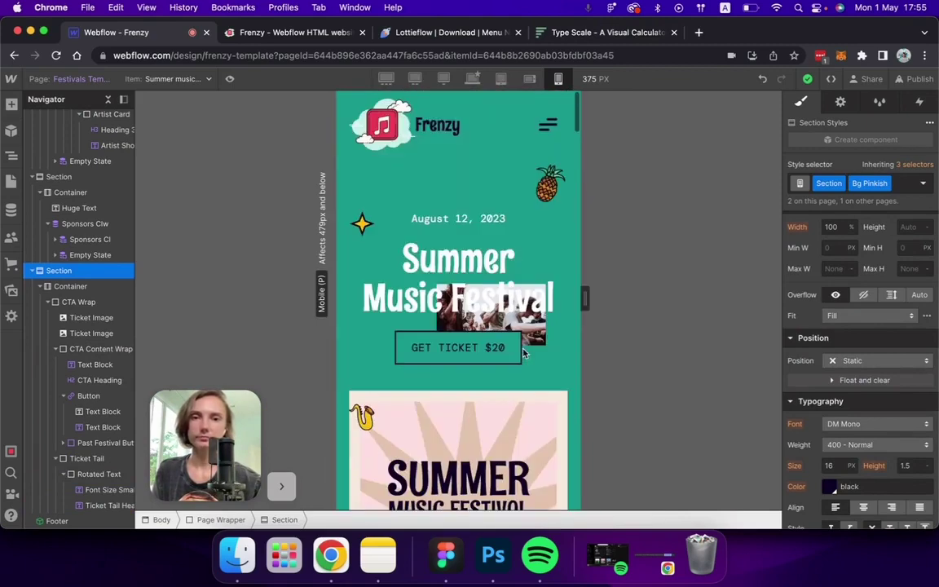
click(71, 78)
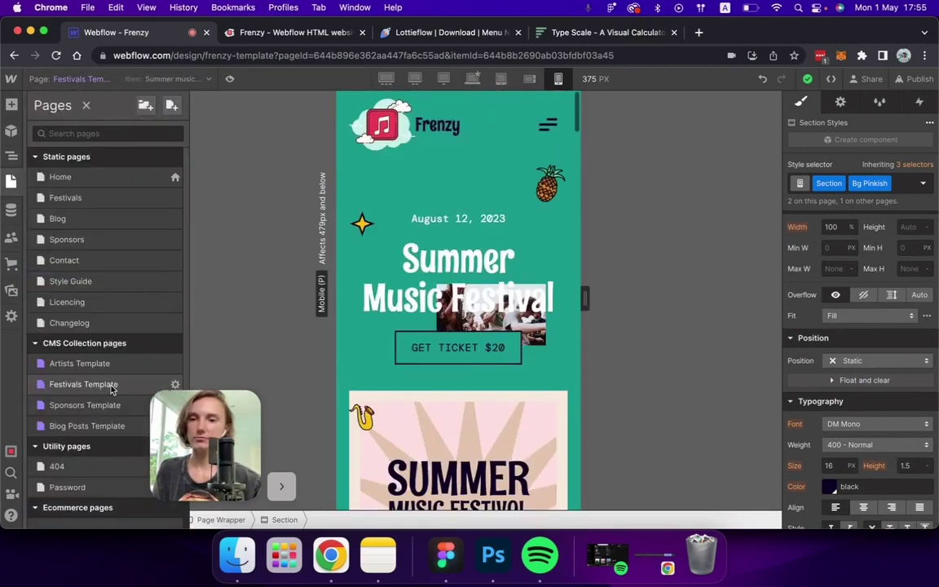
click(92, 362)
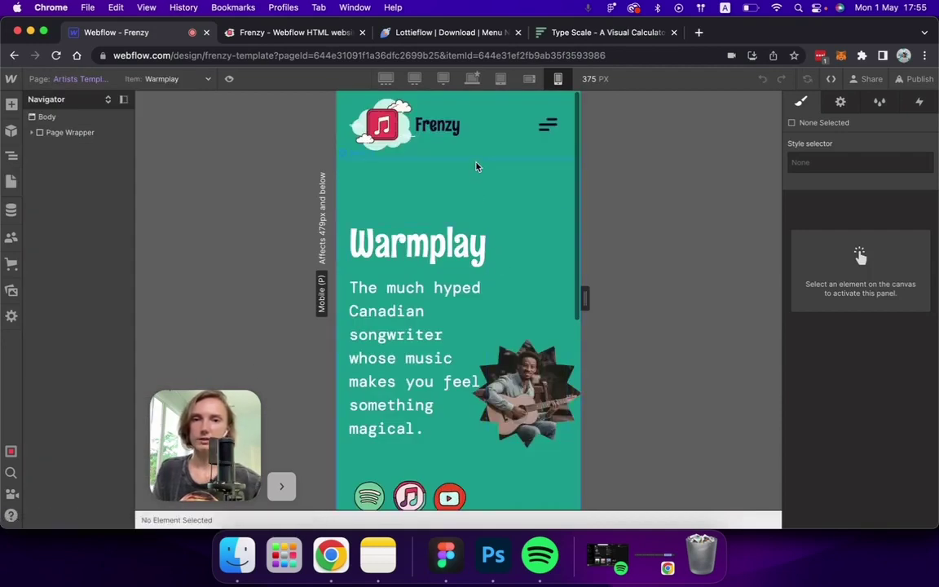
scroll(492, 315, down, 5)
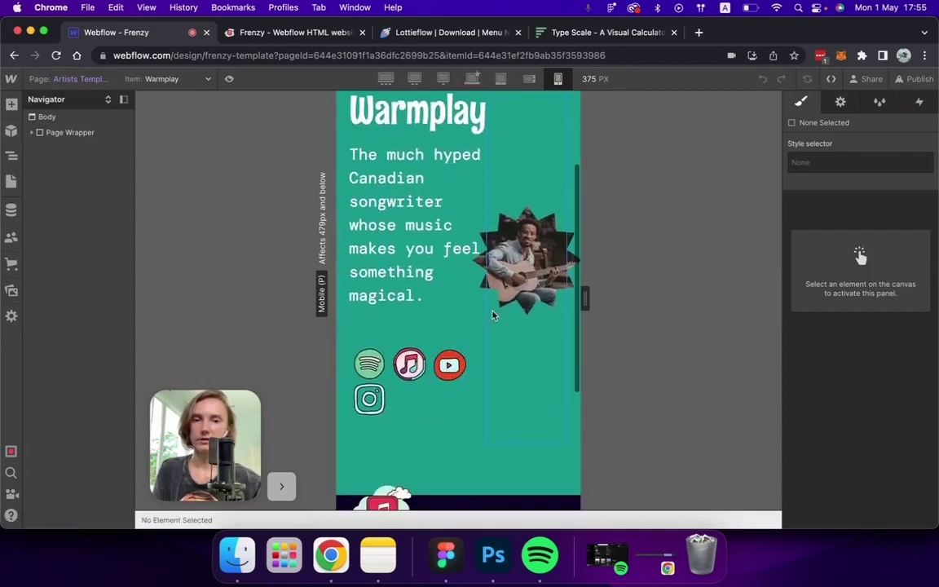
scroll(492, 316, up, 5)
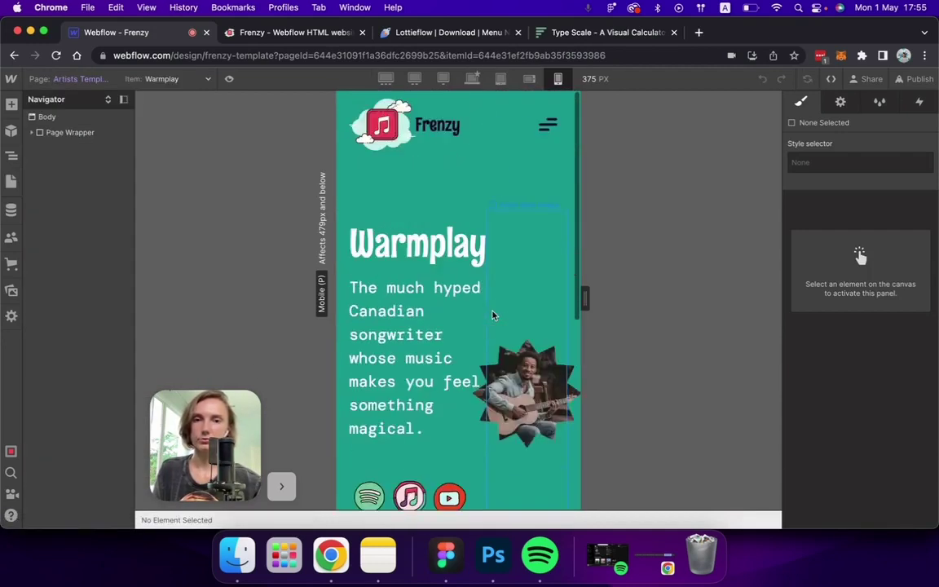
click(472, 78)
drag(192, 451, 65, 454)
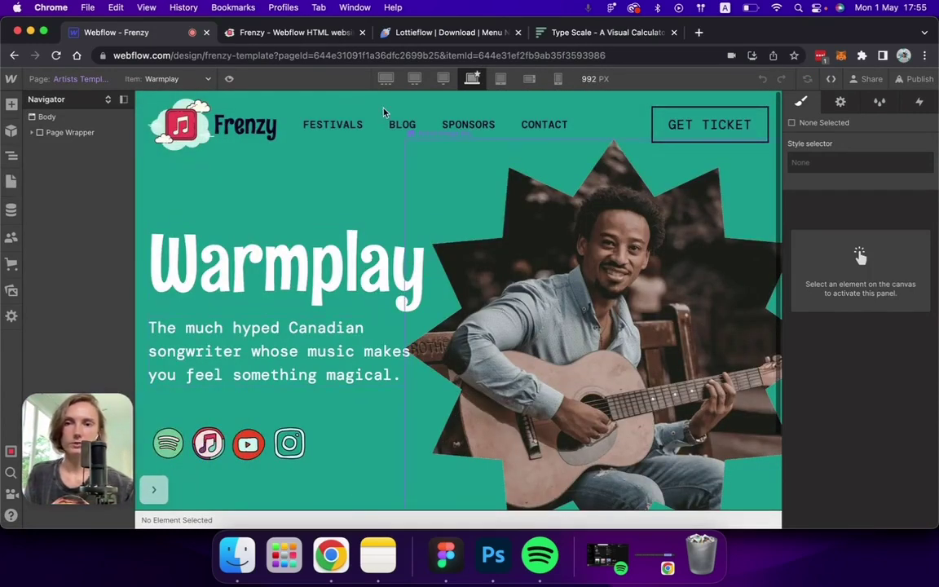
Preview the Warmplay artist page at the base desktop, 1280 px, 1440 px and tablet breakpoints.
click(229, 80)
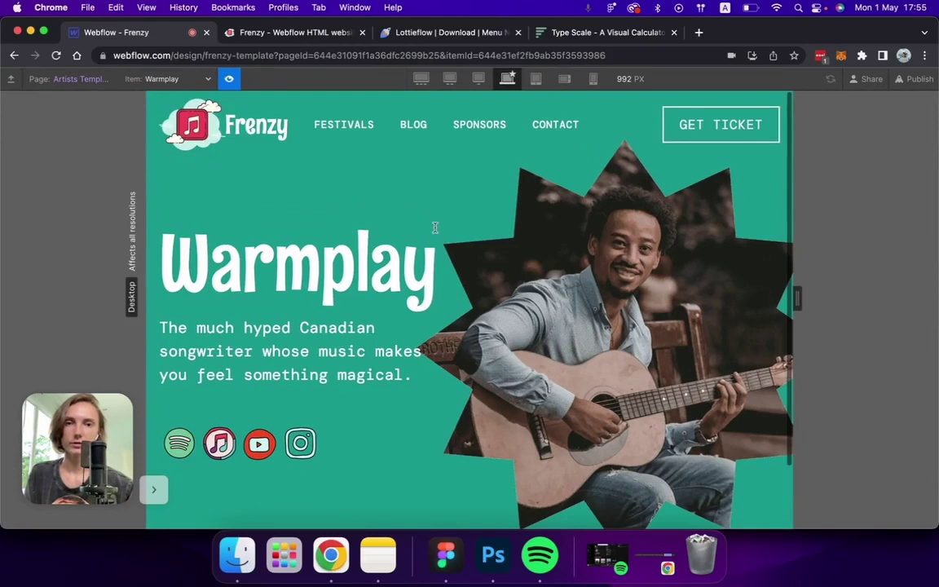
click(478, 78)
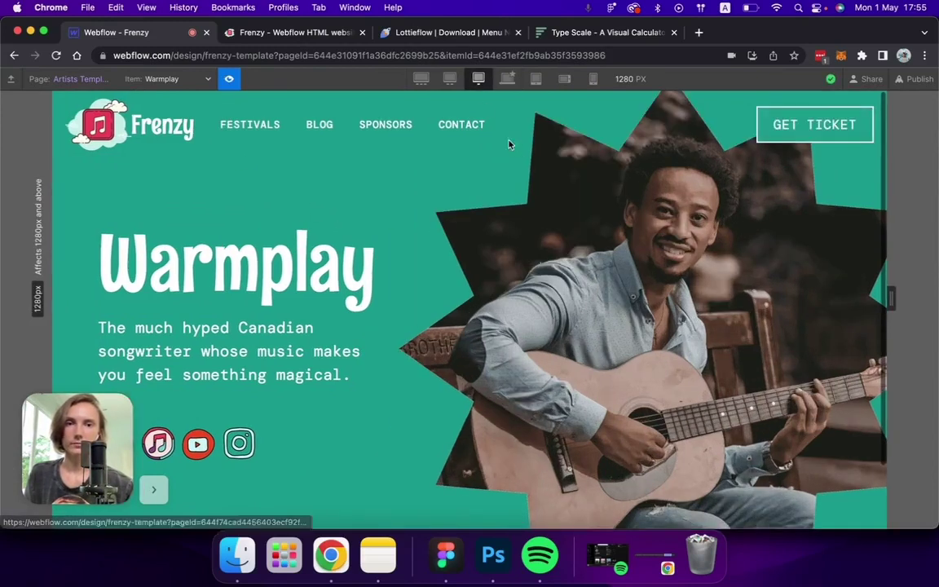
click(450, 78)
scroll(587, 217, down, 3)
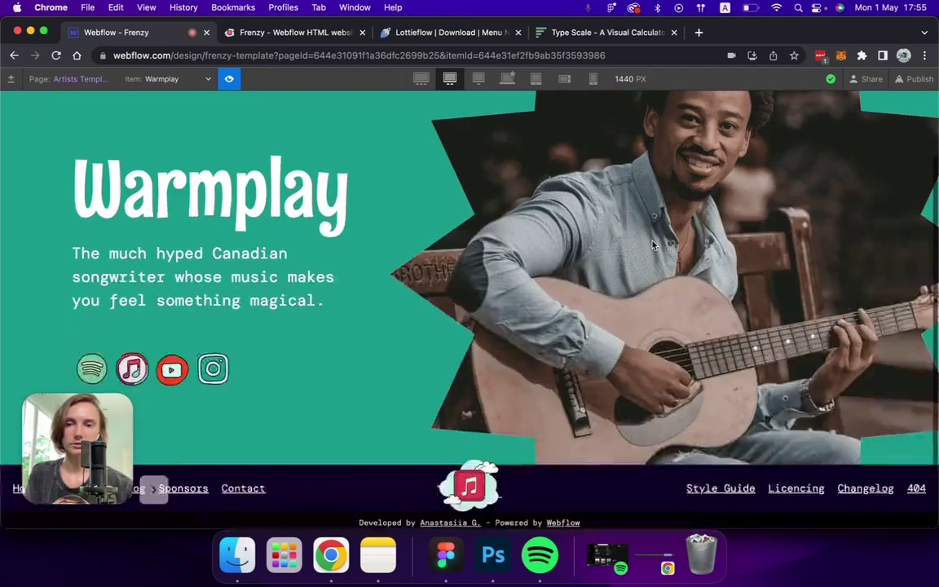
scroll(587, 217, up, 3)
click(478, 78)
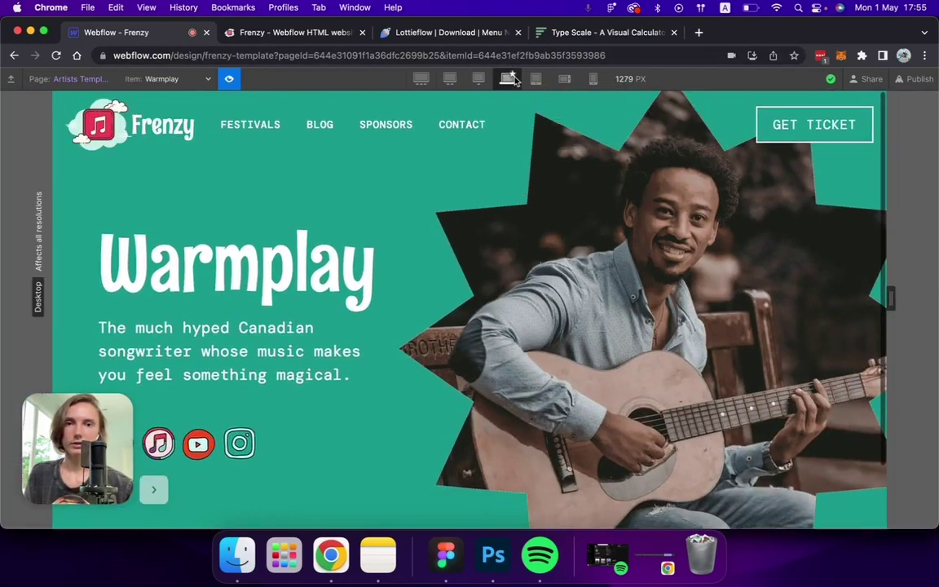
click(535, 79)
scroll(483, 285, down, 3)
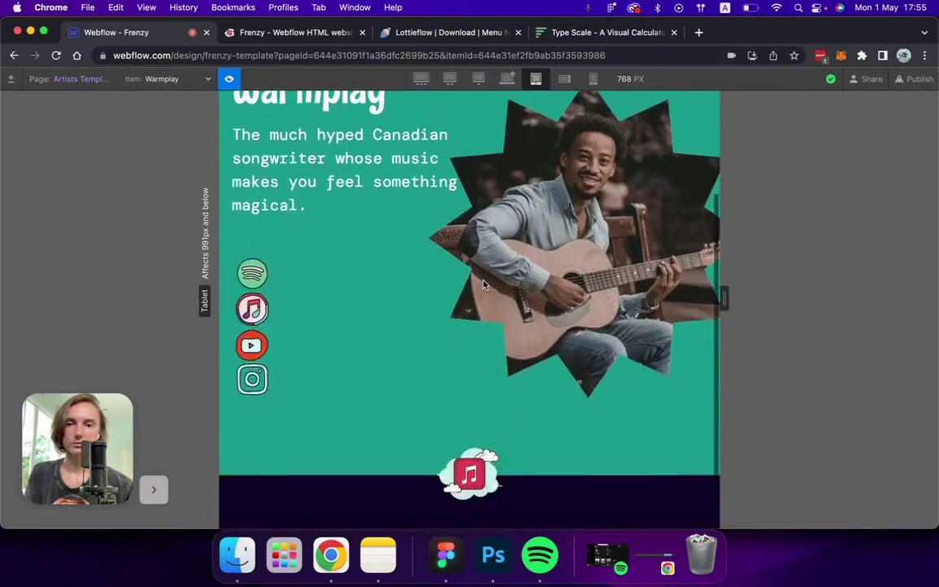
key(super+shift+p)
Group the four social links in a new div block inside the Socials Wrap.
key(super+alt+g)
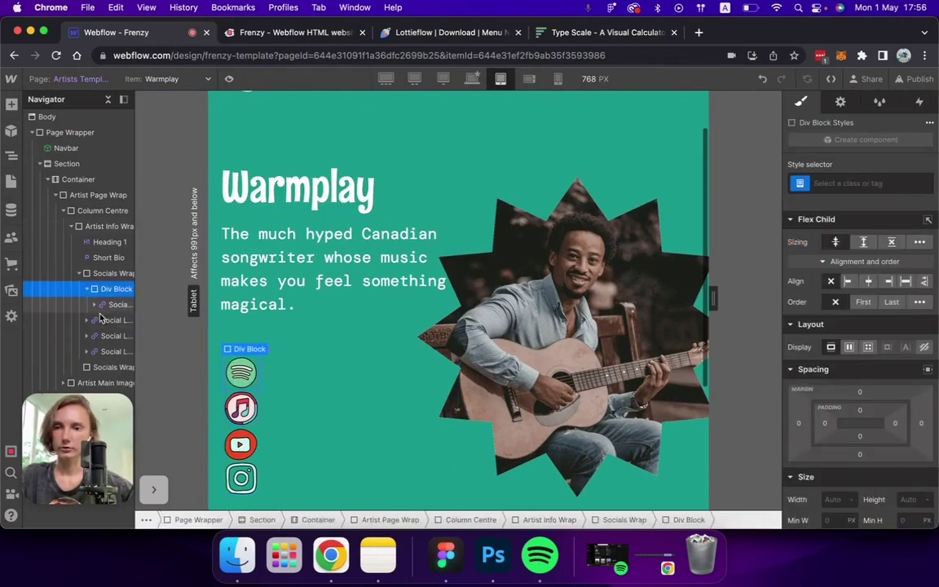
mouse_move(108, 320)
mouse_down()
mouse_move(81, 337)
mouse_move(105, 337)
mouse_move(88, 362)
mouse_move(94, 320)
mouse_up()
click(408, 325)
scroll(408, 324, up, 2)
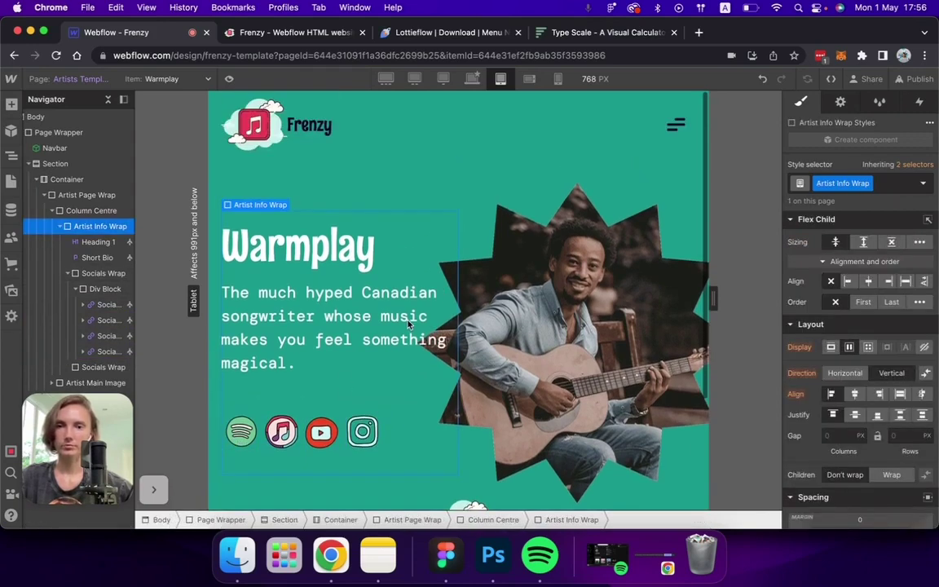
Align the Artist Main Image block's content to the top on mobile landscape.
click(491, 197)
click(529, 78)
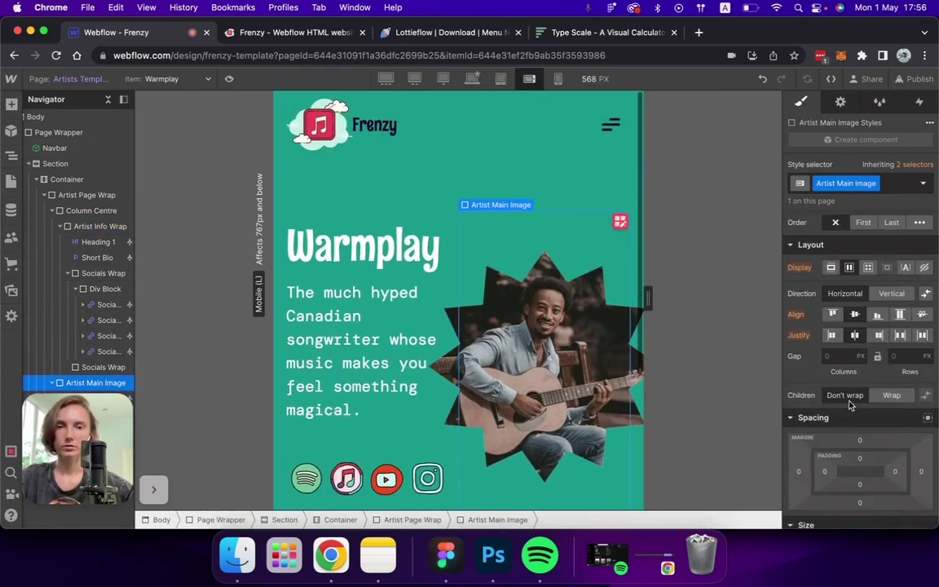
scroll(848, 392, down, 3)
scroll(490, 323, down, 2)
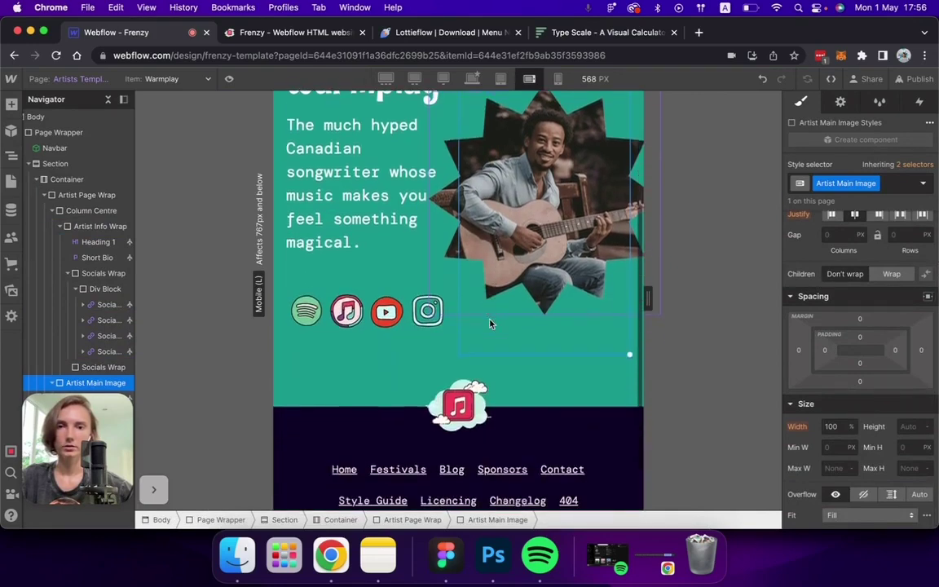
scroll(490, 323, up, 4)
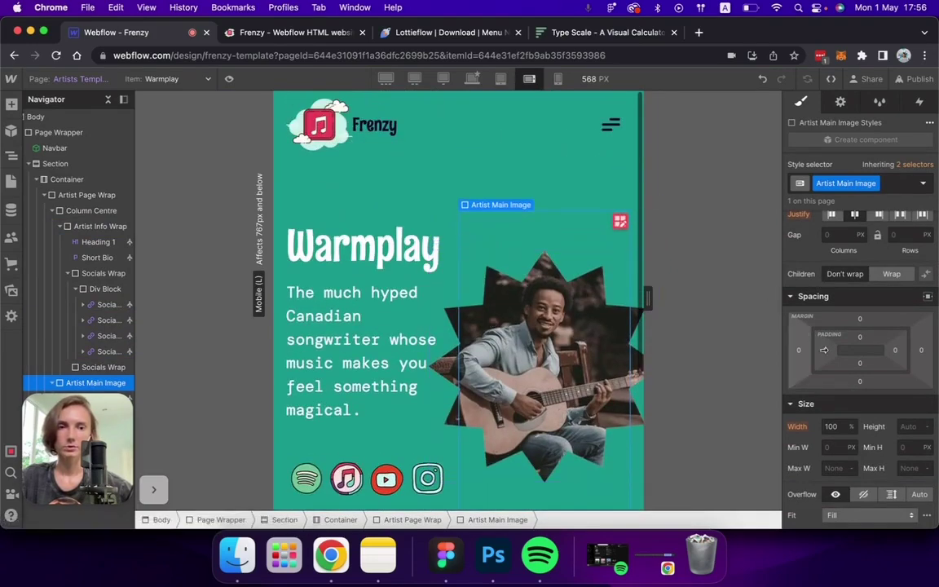
scroll(838, 391, up, 4)
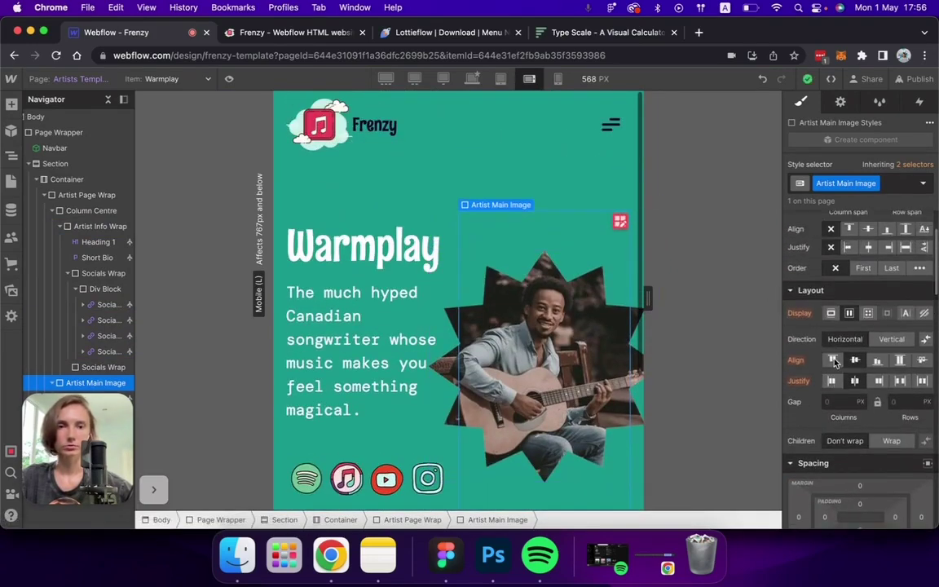
click(833, 360)
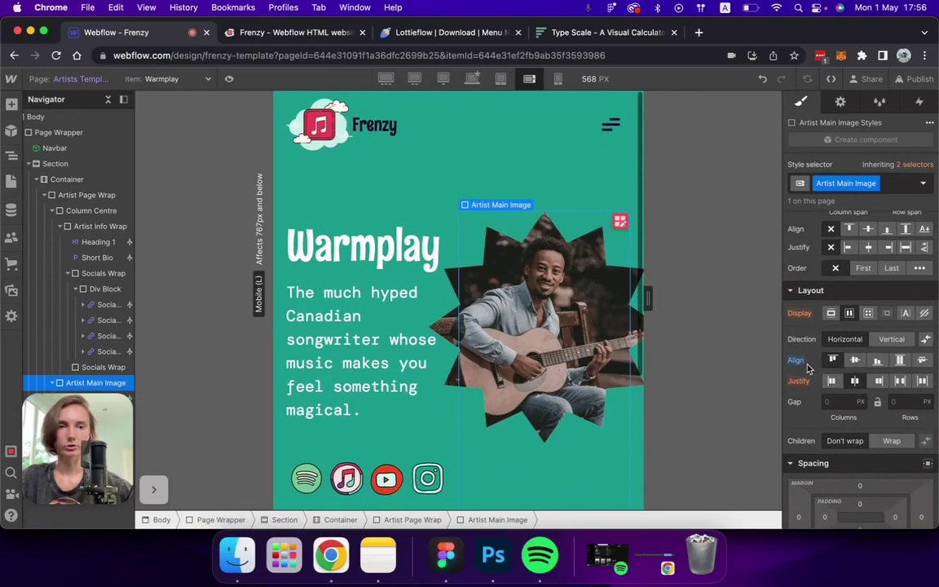
Set the Artist Page Wrap to a vertical direction with centre alignment on mobile portrait.
click(560, 78)
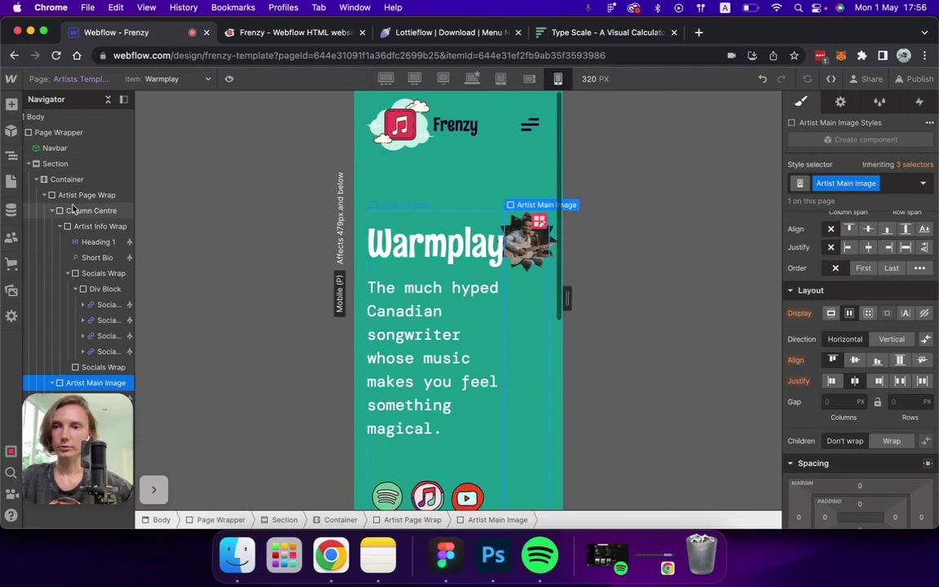
click(477, 214)
scroll(922, 258, up, 3)
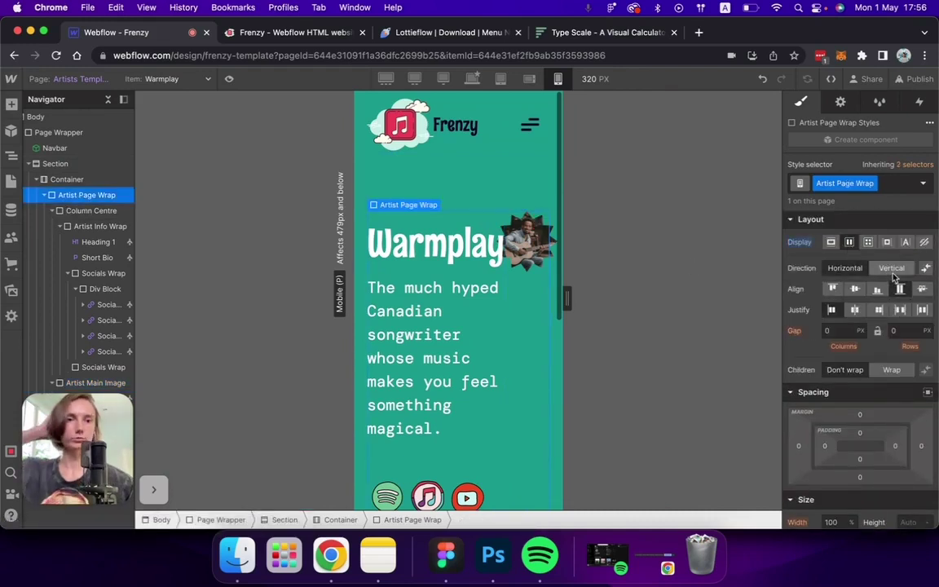
click(891, 272)
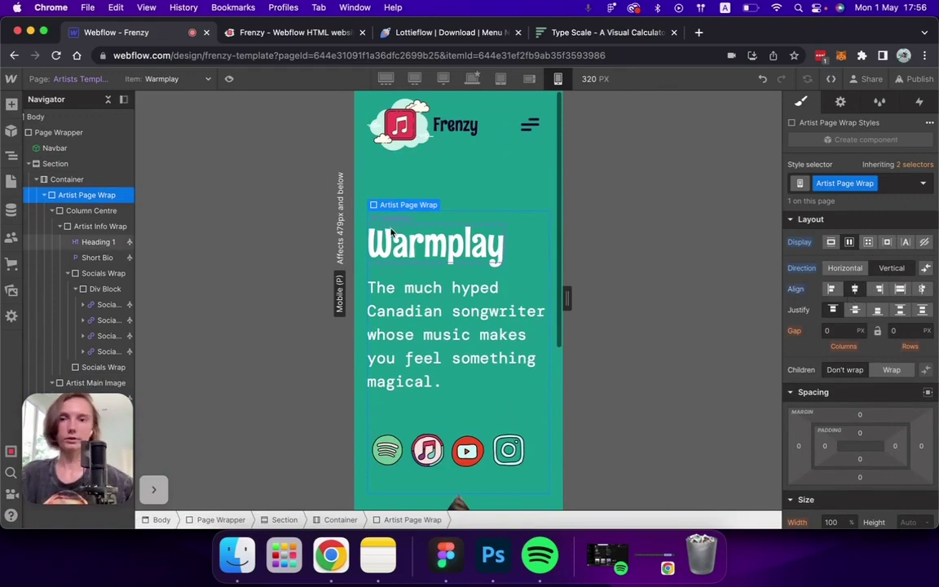
Set the artist page Section's top padding to 0 px on mobile portrait.
click(55, 163)
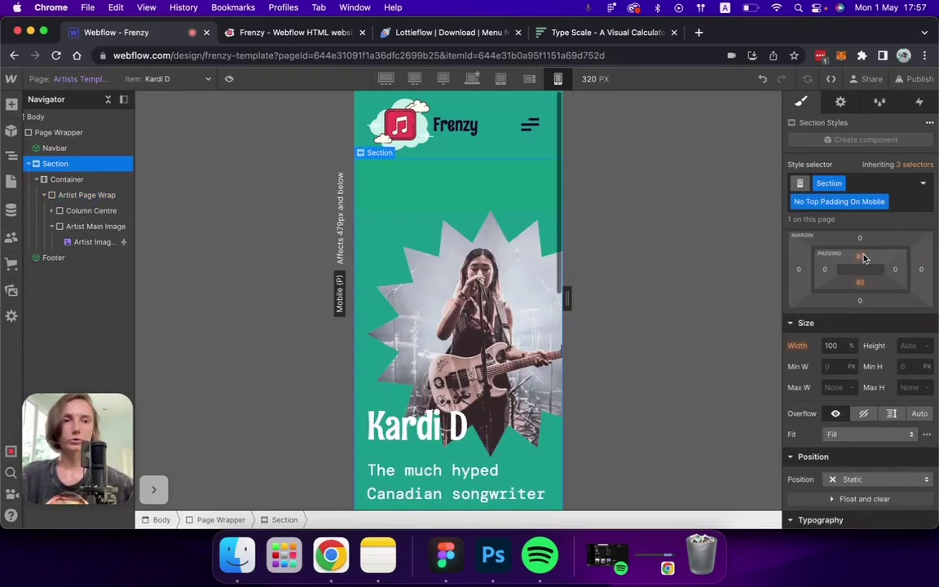
click(860, 255)
click(806, 298)
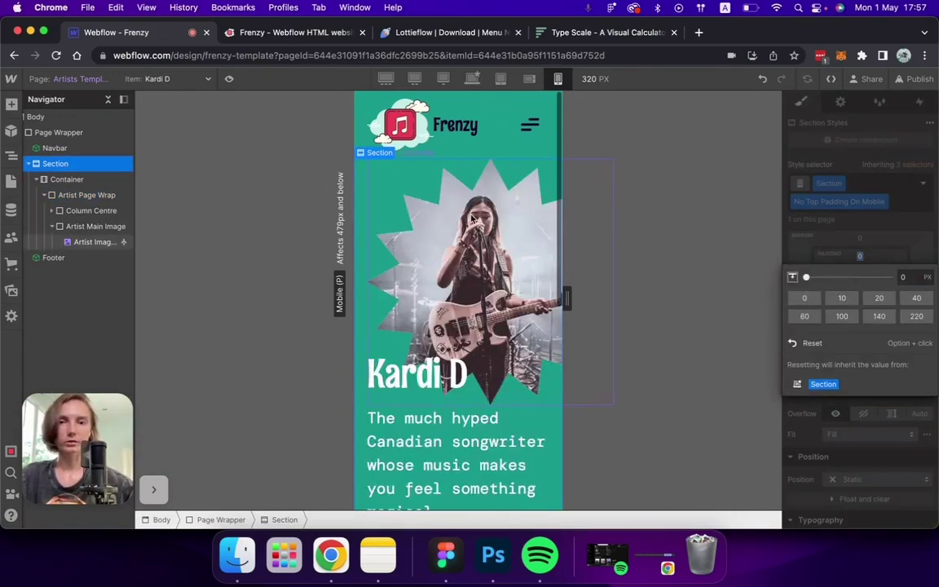
Preview the Kardi D page on mobile portrait and tablet, opening and closing the navbar menu on tablet.
click(230, 78)
scroll(563, 196, down, 3)
scroll(542, 122, up, 3)
click(535, 79)
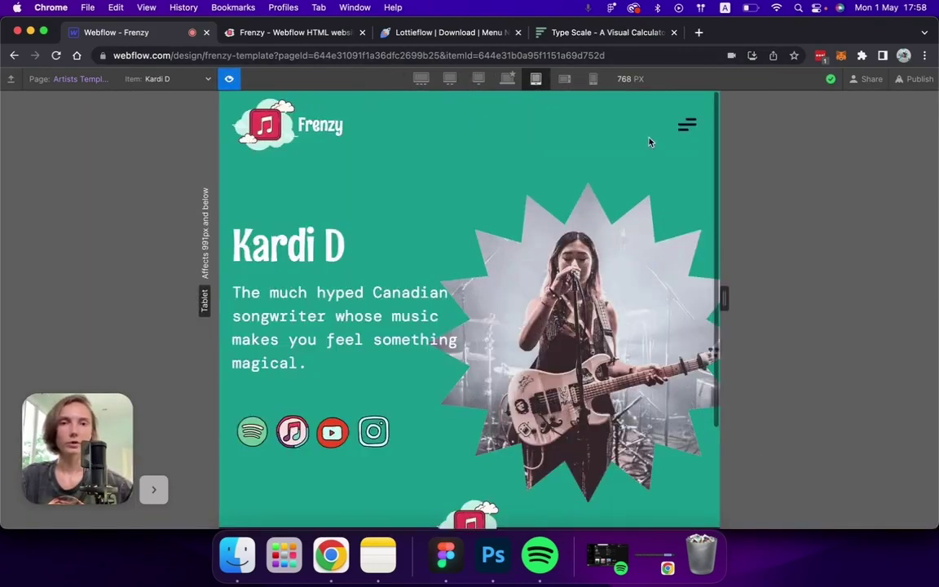
click(687, 125)
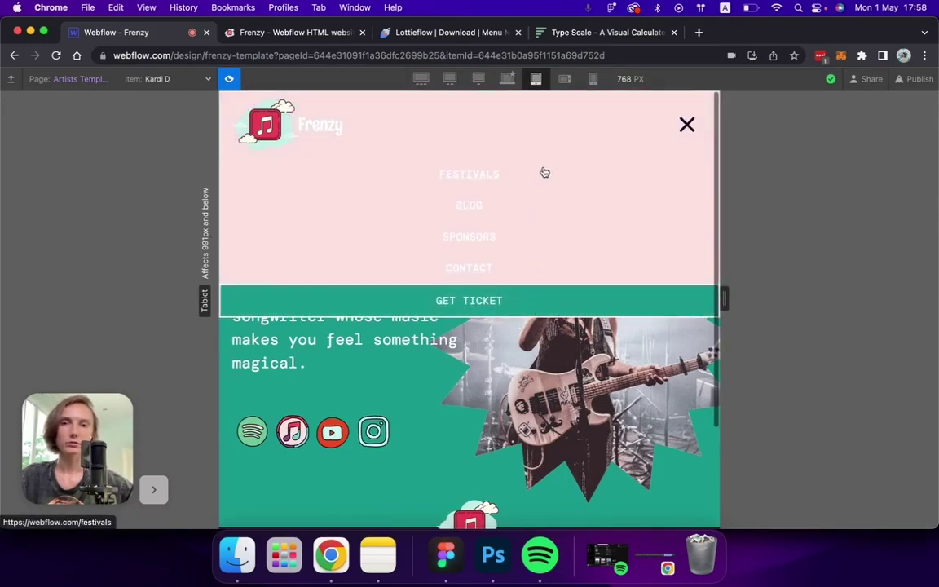
click(688, 125)
key(super+shift+p)
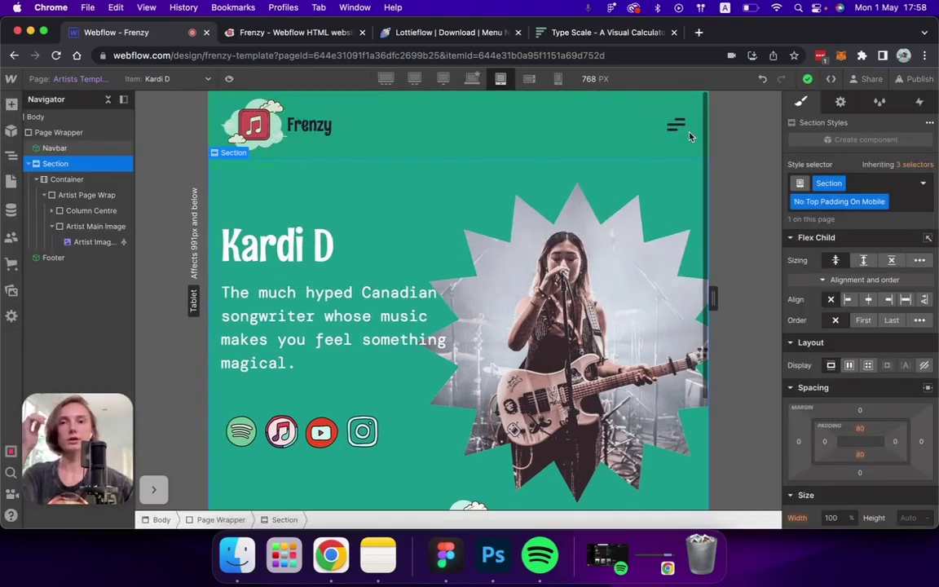
Add a Filter action with 100% Invert for the navbar's Lottie menu icon to the Navbar Text Color White animation.
click(84, 117)
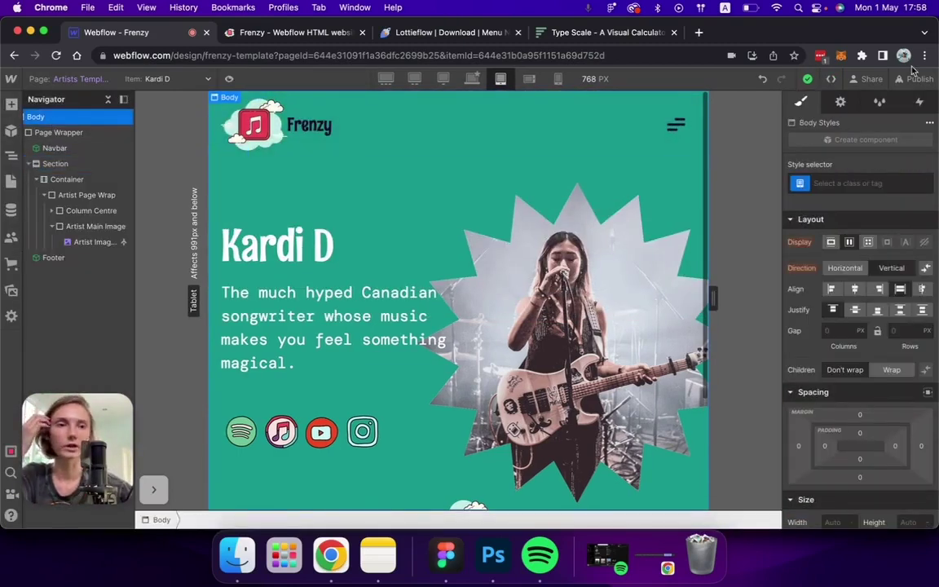
click(919, 101)
click(819, 295)
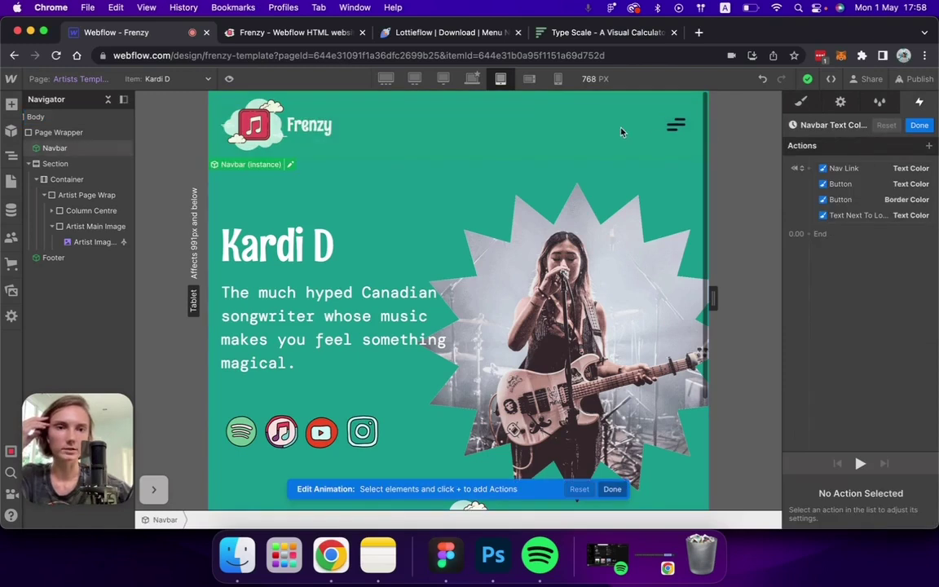
click(290, 164)
drag(675, 136, 811, 172)
click(828, 300)
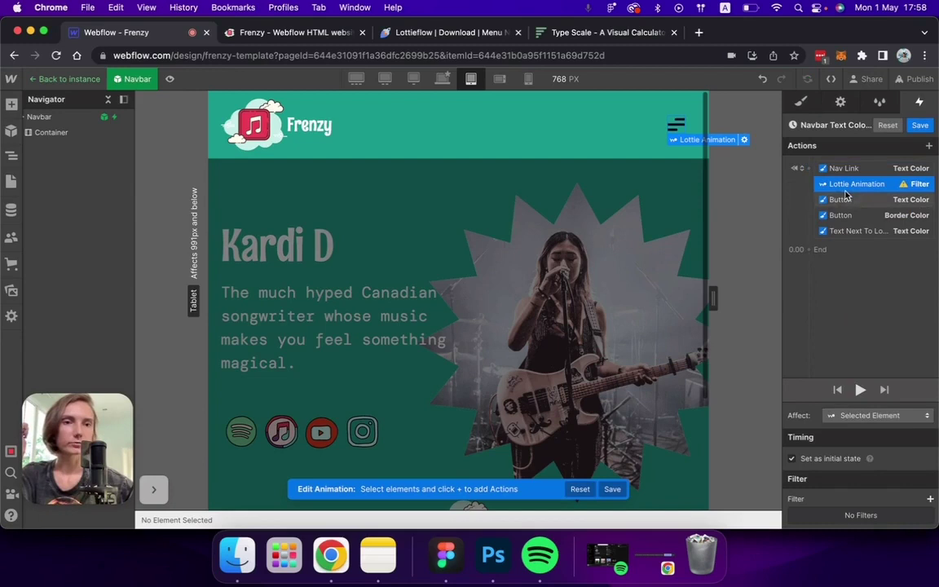
click(929, 500)
click(866, 470)
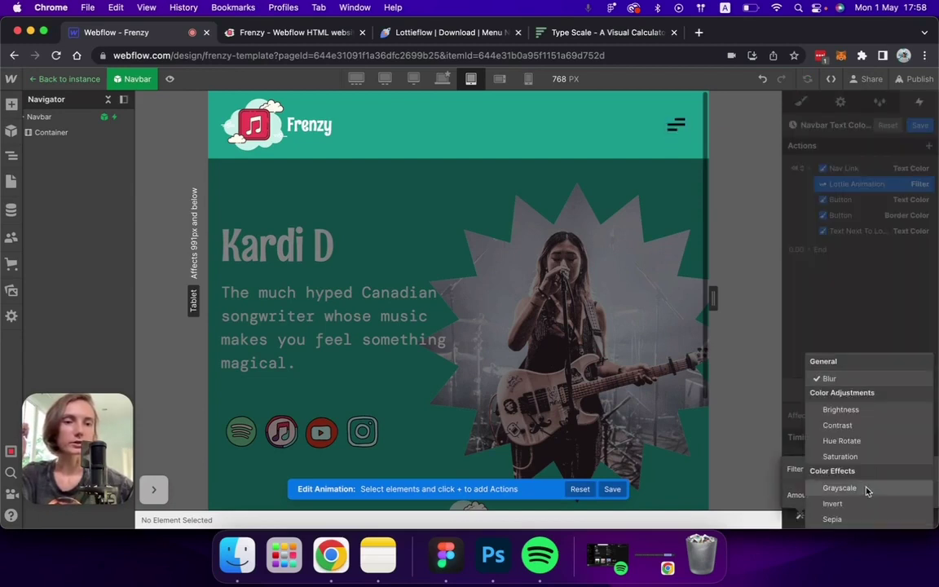
click(855, 507)
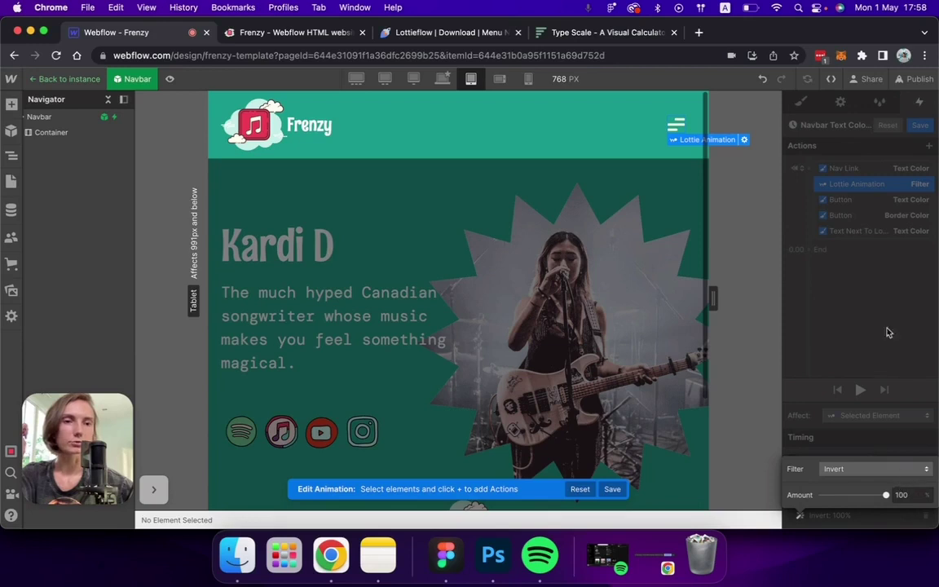
Add a green BG Color action to the Navbar Text Color White animation, affecting all elements with the Nav Menu class.
click(856, 232)
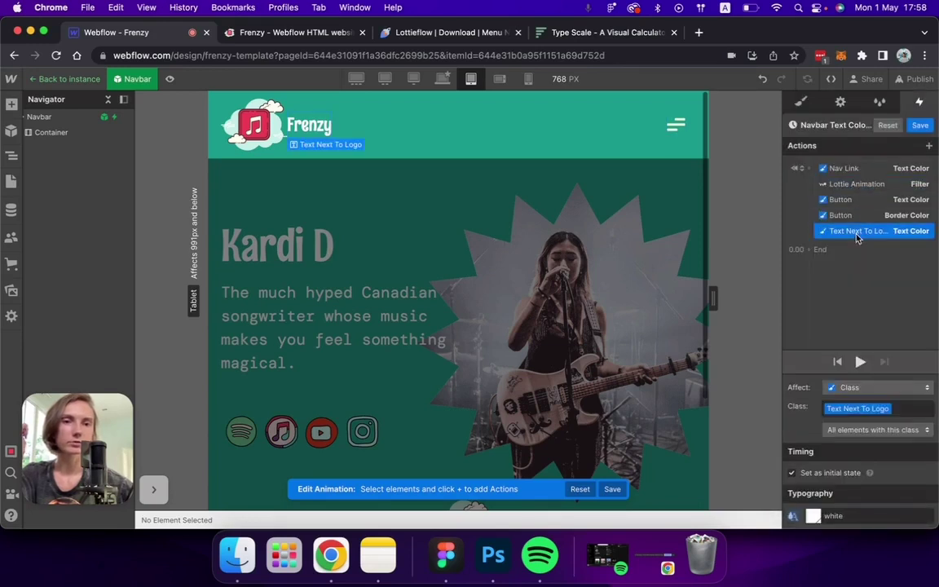
click(69, 134)
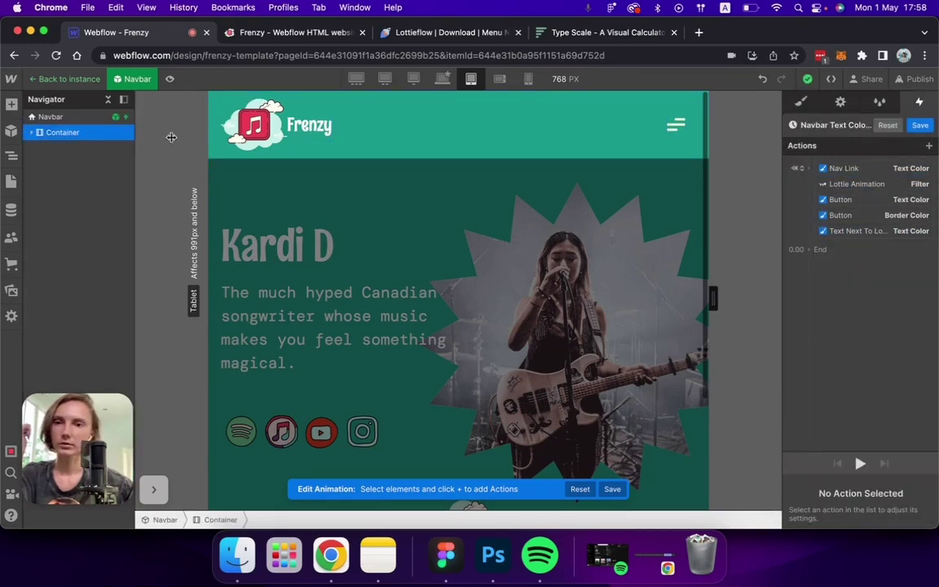
click(32, 133)
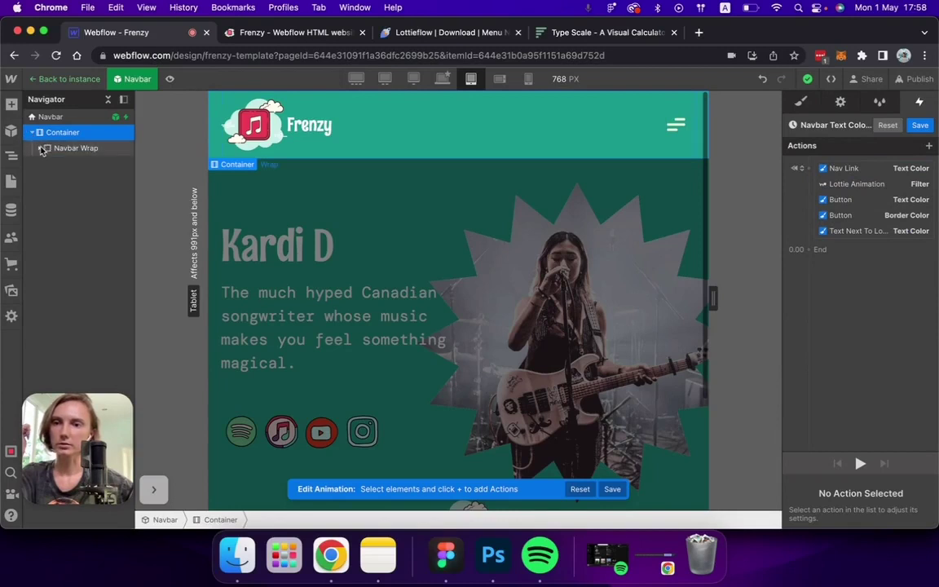
click(40, 147)
click(72, 180)
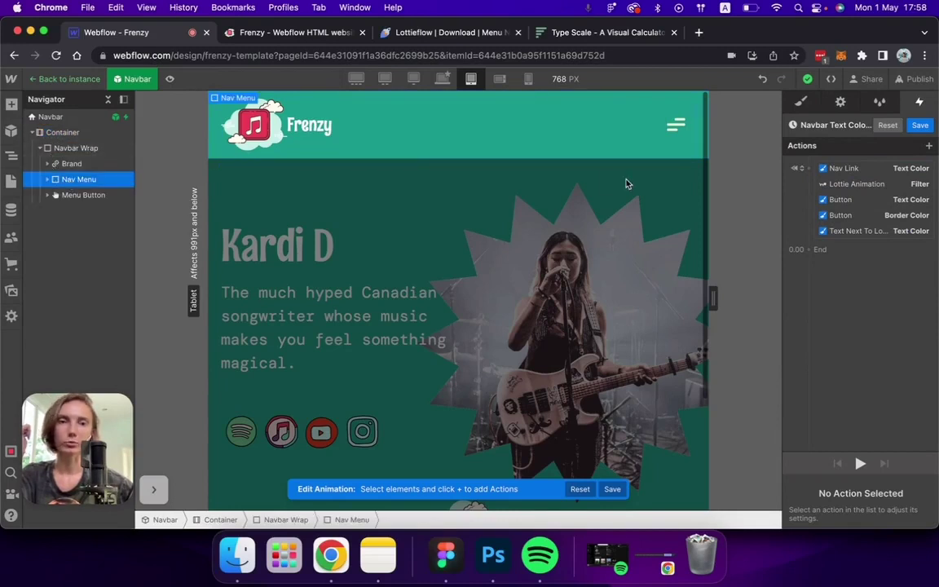
click(808, 168)
click(815, 333)
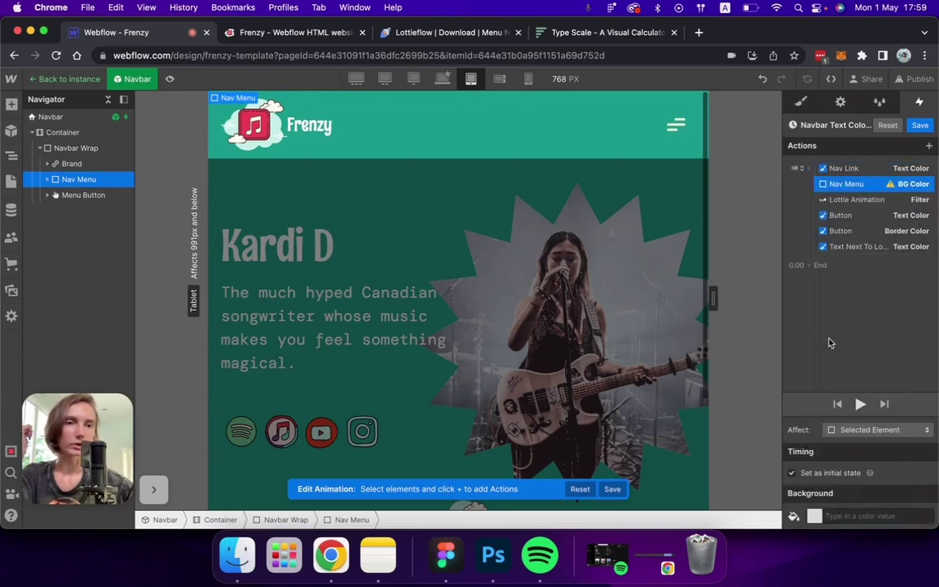
click(878, 429)
click(848, 413)
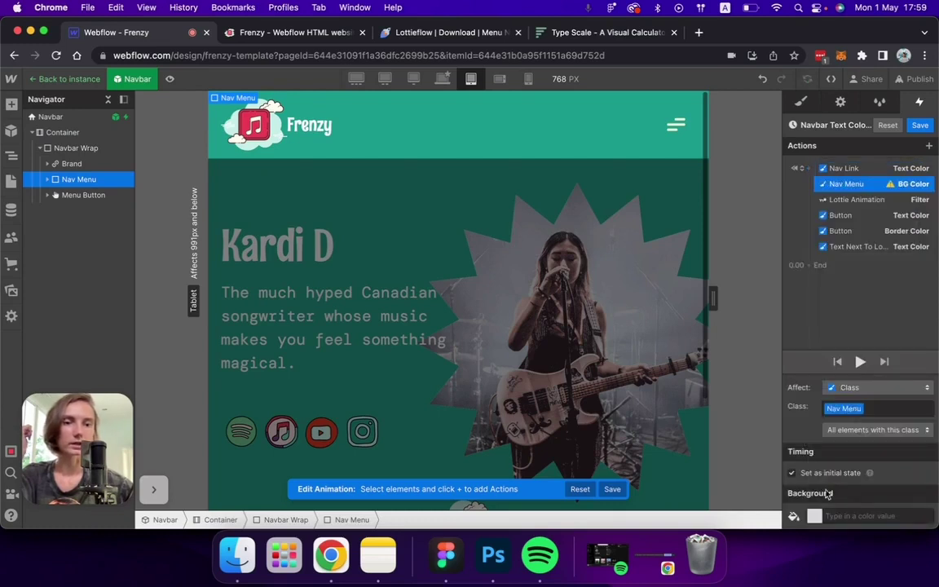
click(815, 516)
click(888, 491)
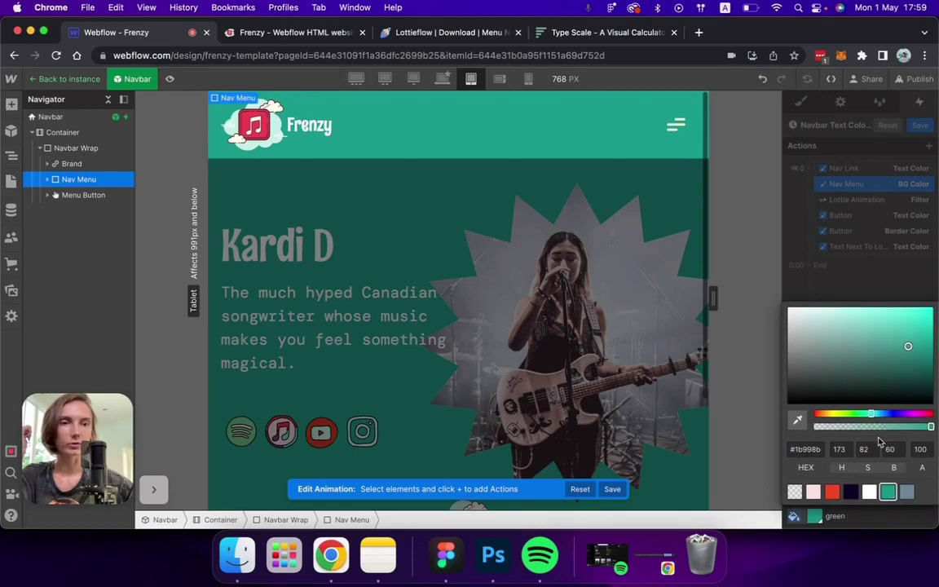
click(865, 187)
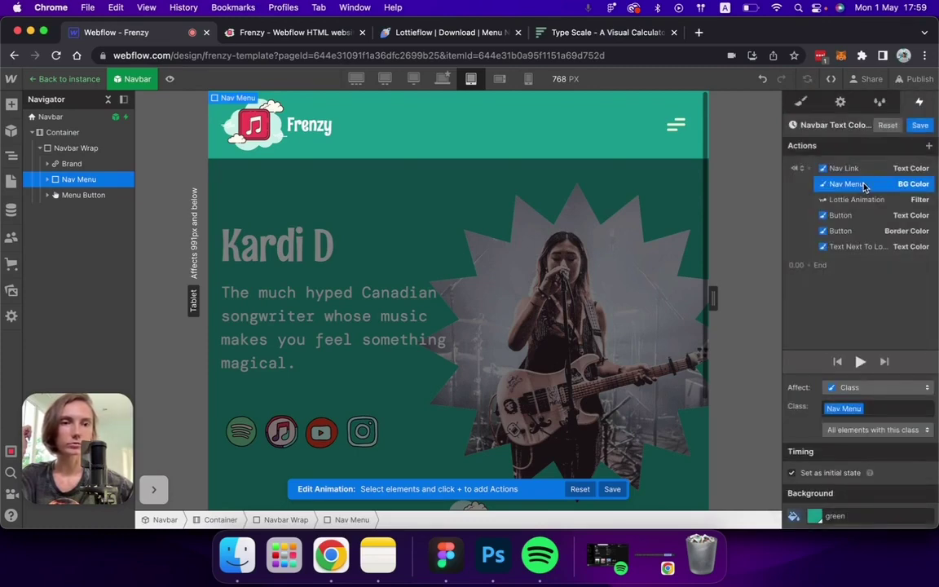
Open the target options of the Lottie Animation's Filter action.
click(856, 199)
click(860, 417)
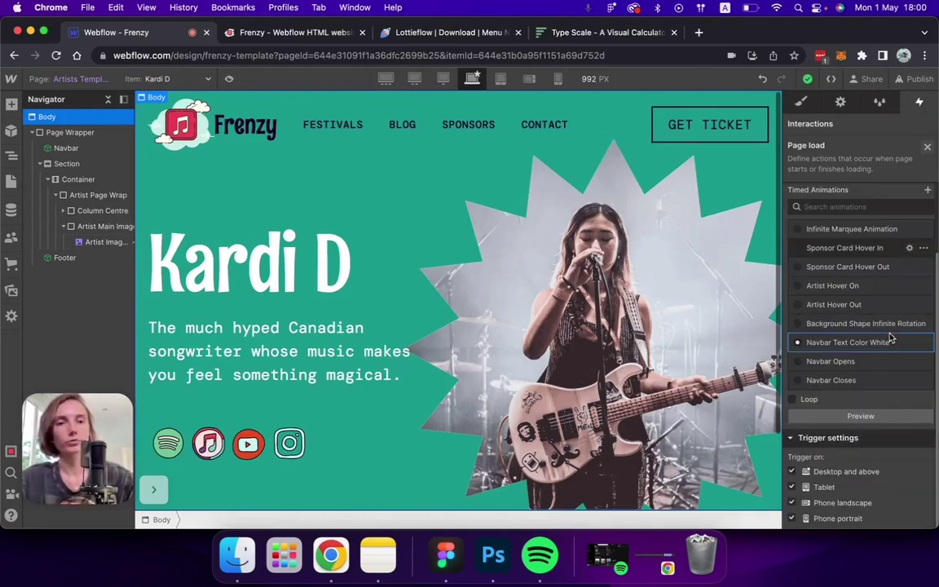
Limit the Navbar Text Color White page load trigger to desktop and above, turning off tablet, phone landscape and phone portrait.
click(792, 486)
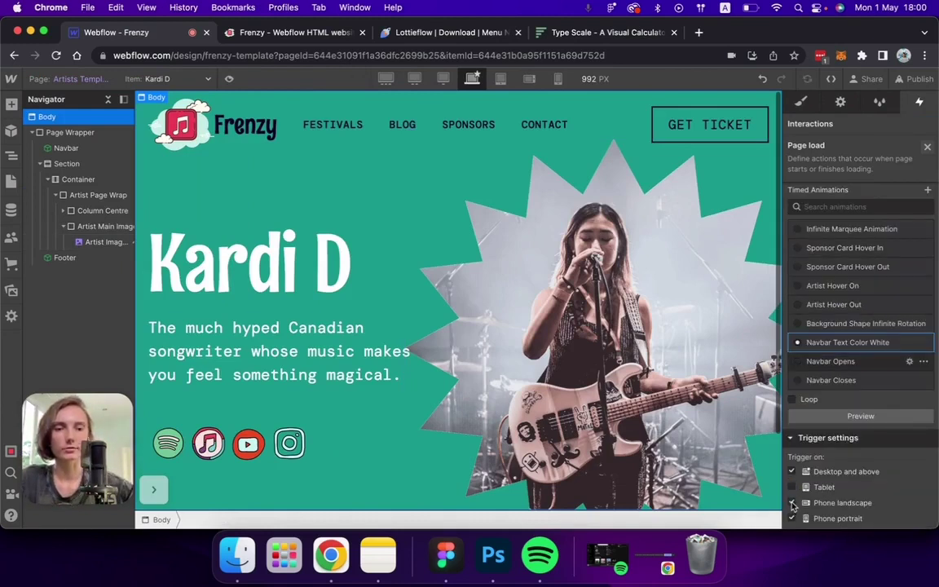
click(792, 519)
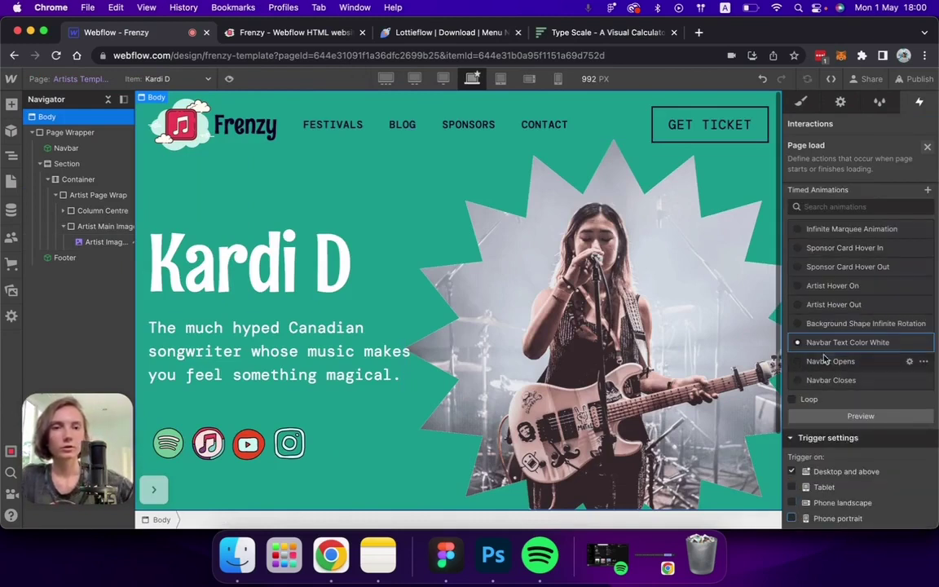
Preview the Kardi D page on desktop, tablet and mobile landscape, opening and closing the navbar menu on tablet.
click(229, 78)
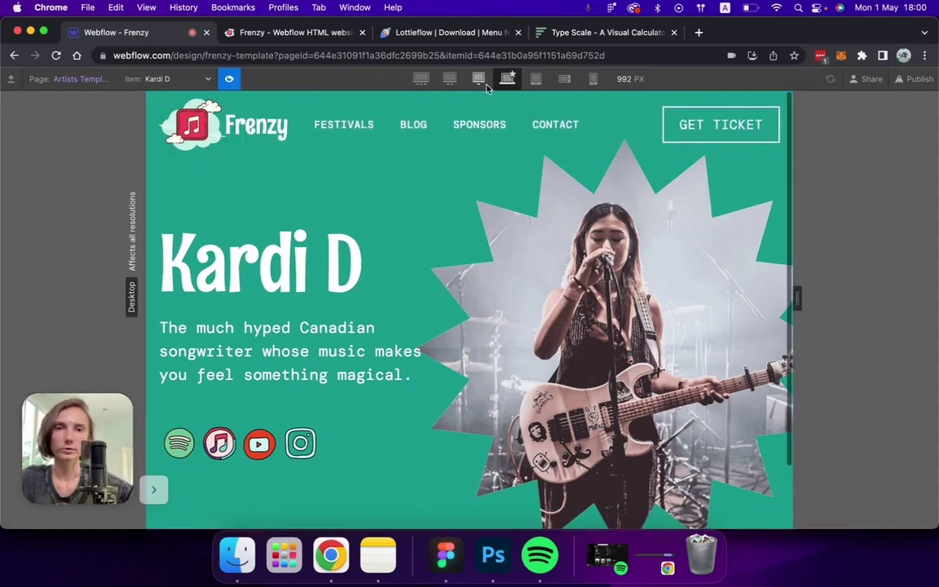
click(445, 78)
click(535, 78)
click(687, 127)
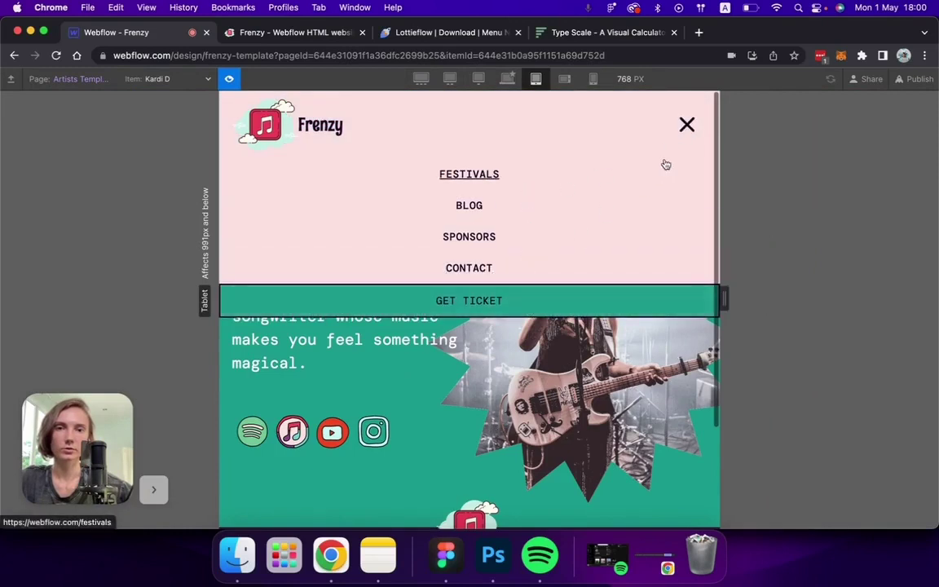
click(688, 125)
click(565, 79)
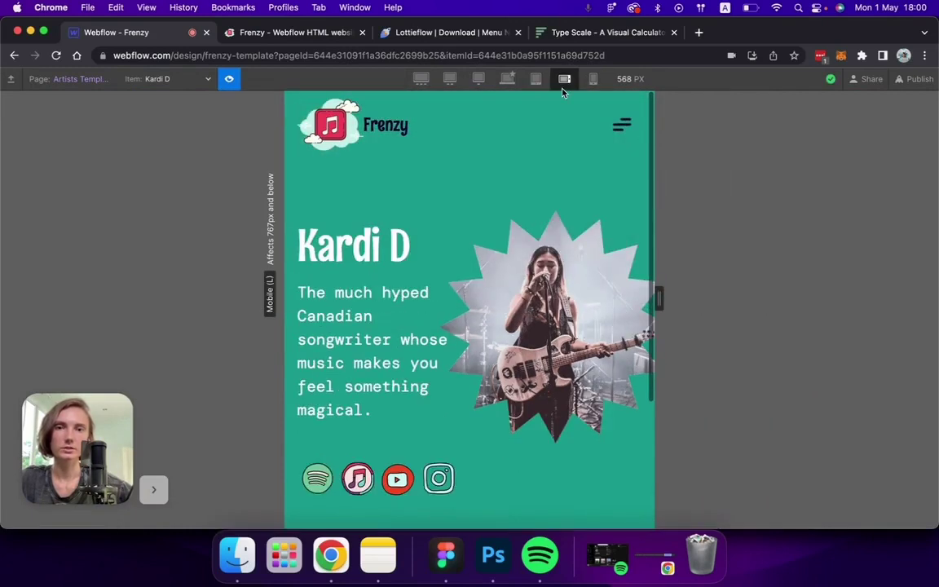
click(536, 79)
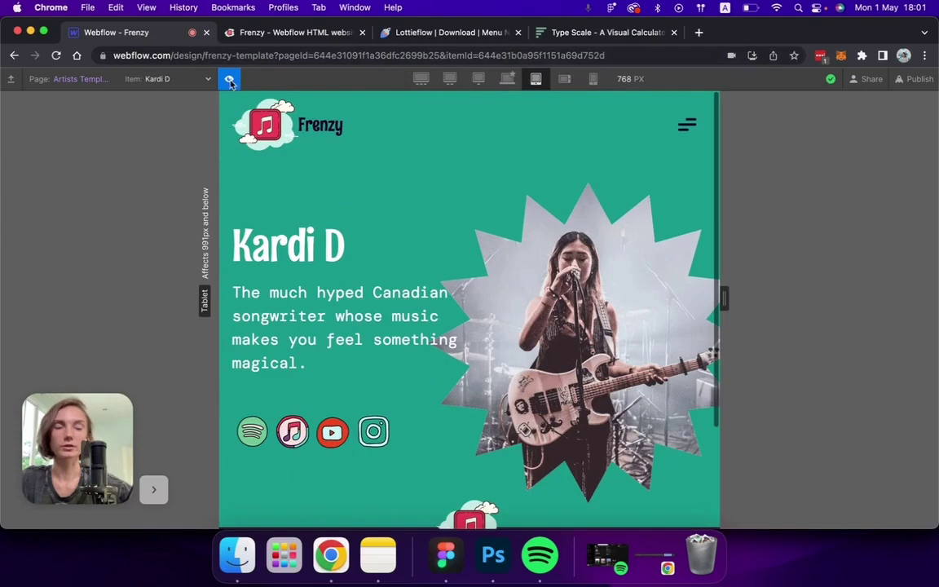
click(229, 79)
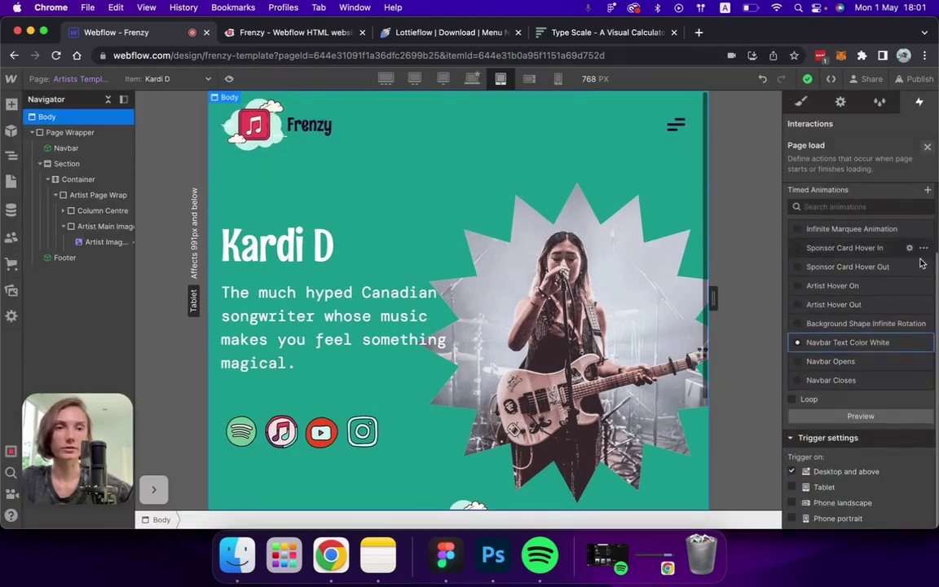
Add a second page load trigger that starts a duplicate of the Navbar Text Color White animation when the page finishes loading.
click(927, 149)
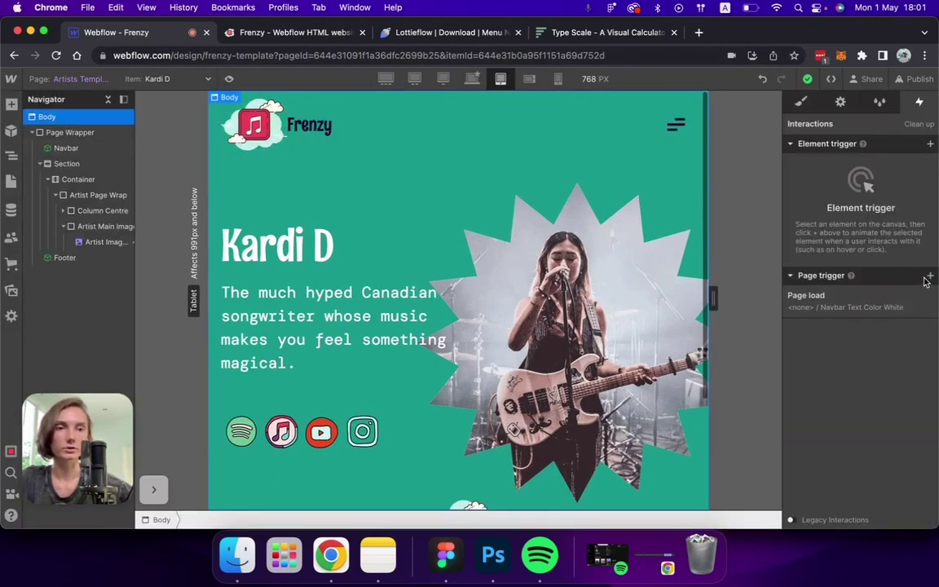
click(930, 276)
click(861, 330)
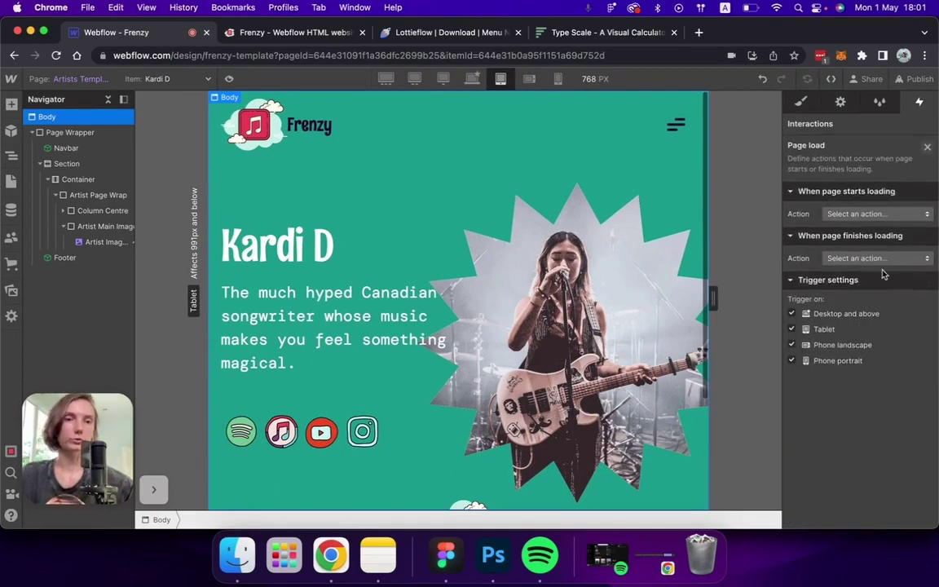
click(839, 258)
click(881, 290)
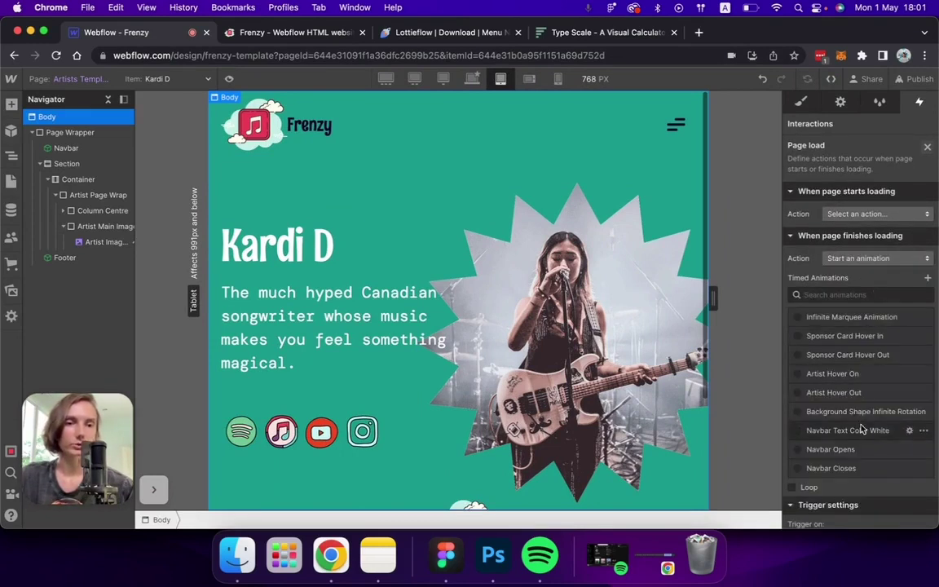
scroll(880, 367, down, 2)
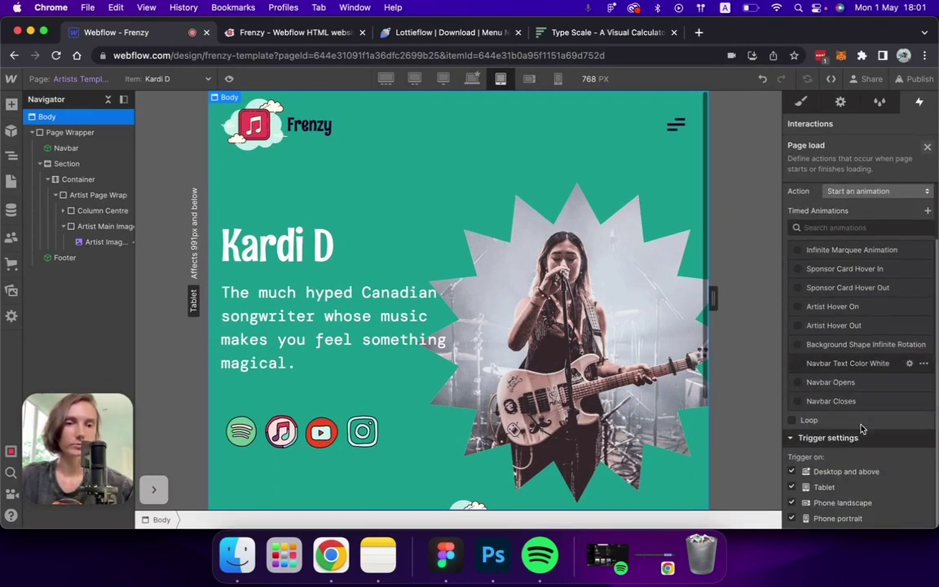
click(923, 364)
click(891, 413)
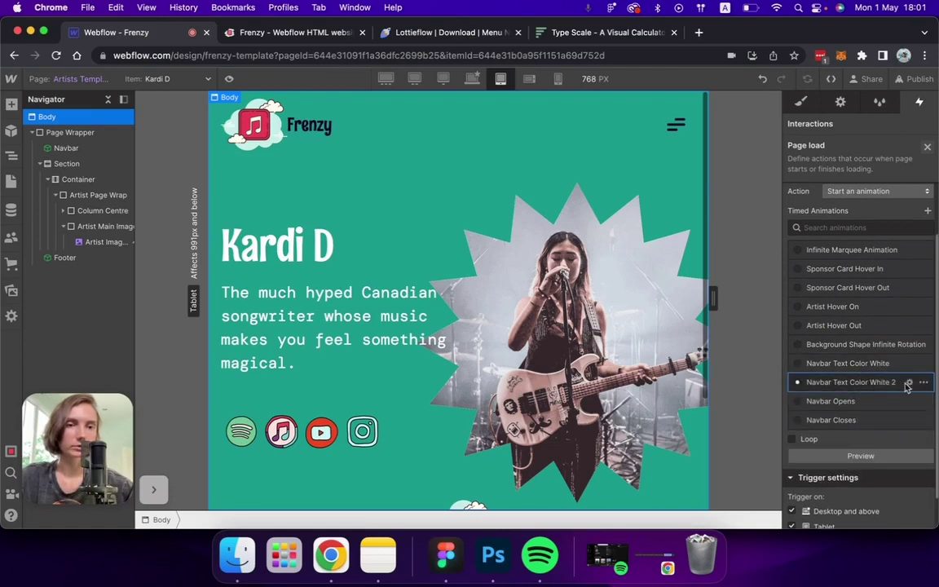
Rename the duplicated animation to "White Text on Green Page MOBILE" and save it.
click(908, 382)
text(Green)
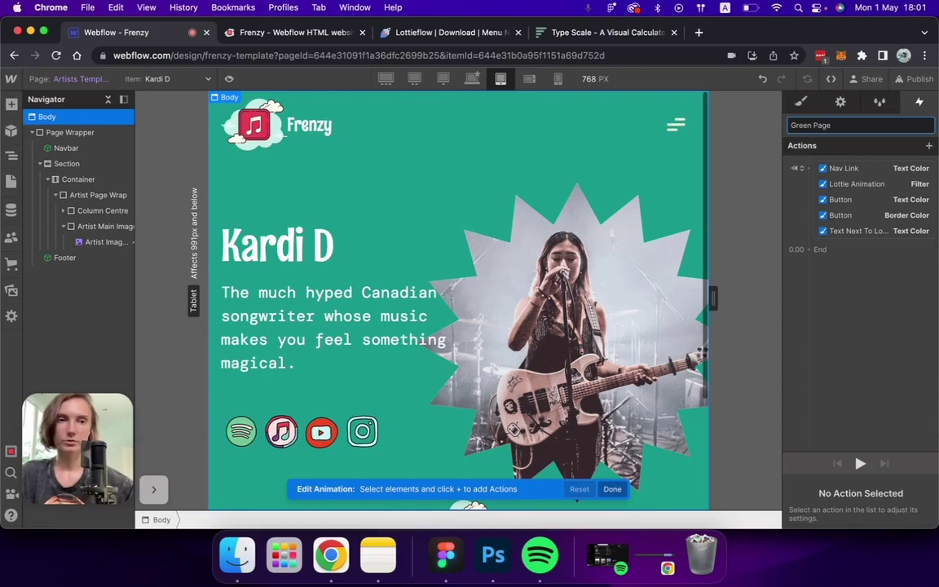
text( Page)
click(791, 124)
text(White Text )
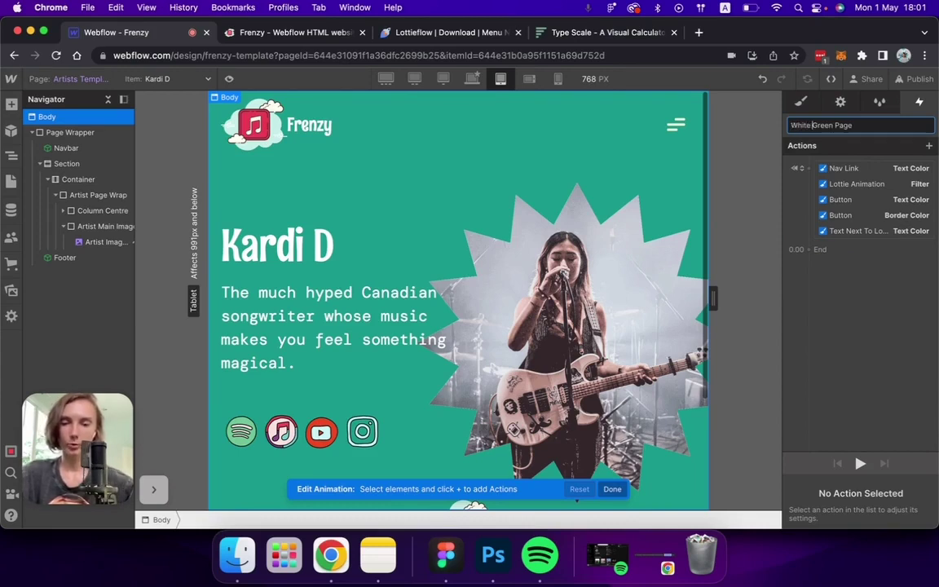
text(on )
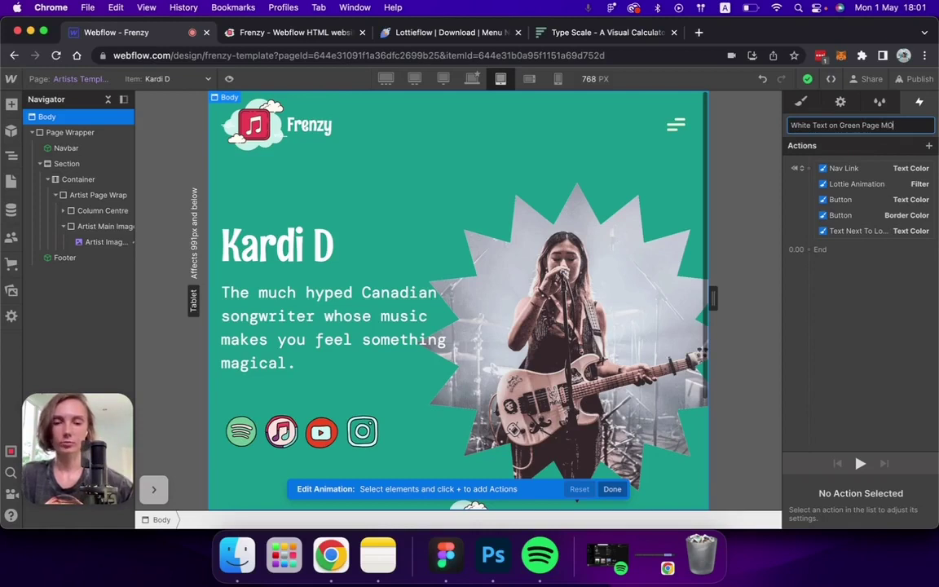
text( MOBILE)
key(Return)
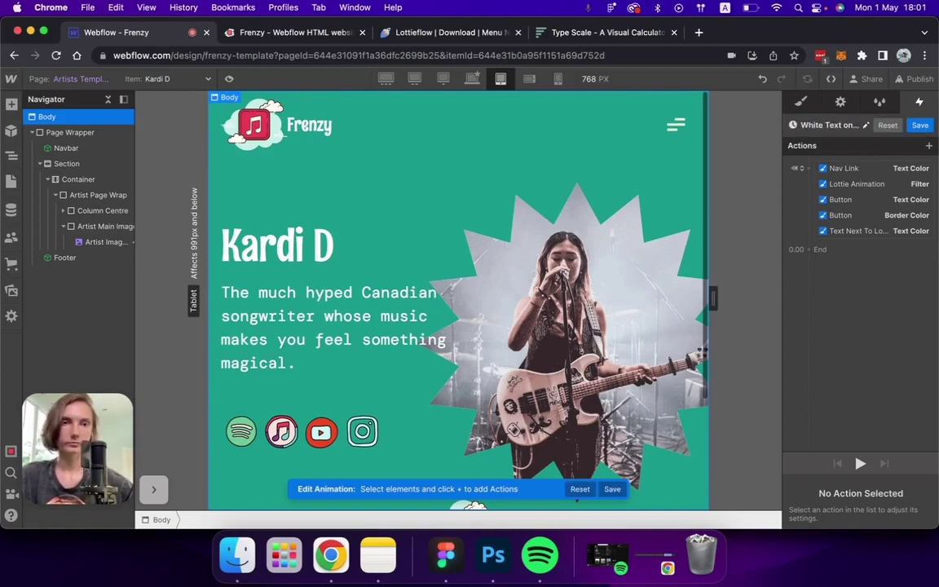
click(920, 125)
Rename the original Navbar Text Color White animation to "White Text on Green Page" and turn off the new trigger for desktop and above.
scroll(864, 371, down, 2)
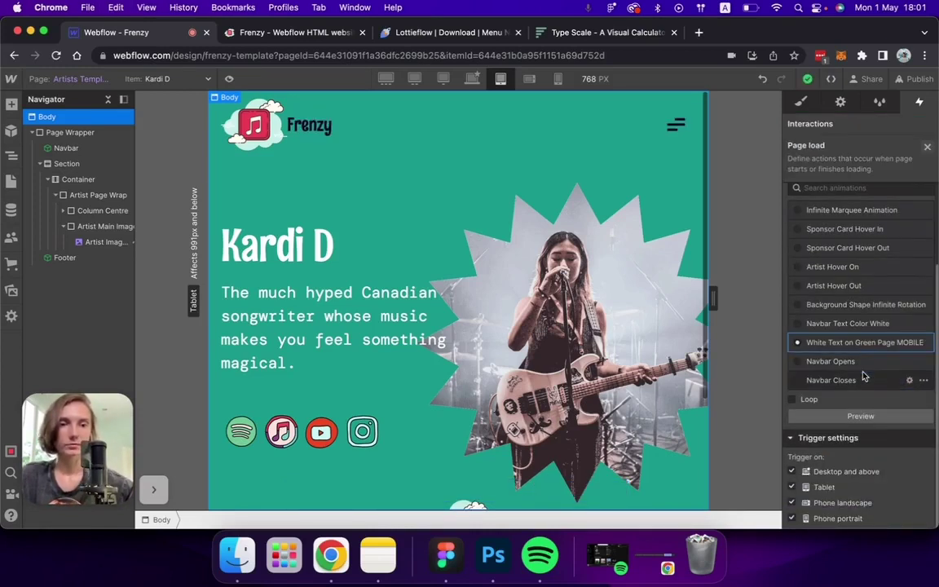
click(909, 323)
click(835, 124)
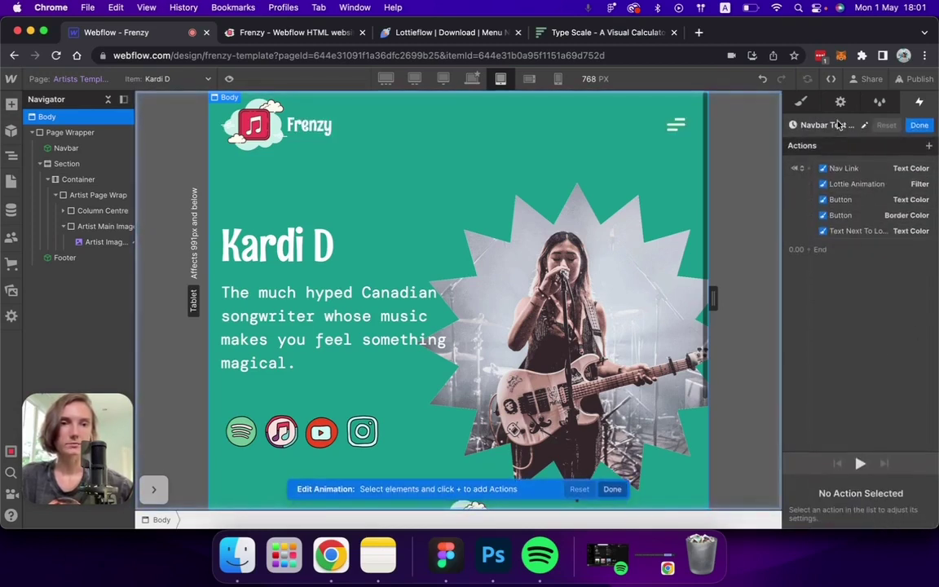
text(White Text on Green Page MOBILE)
key(alt+BackSpace)
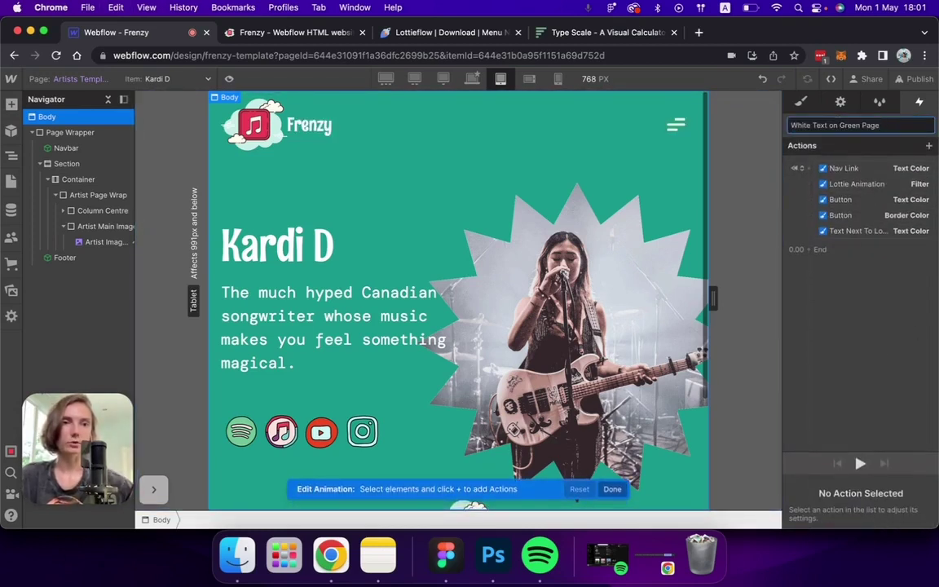
key(Return)
click(919, 125)
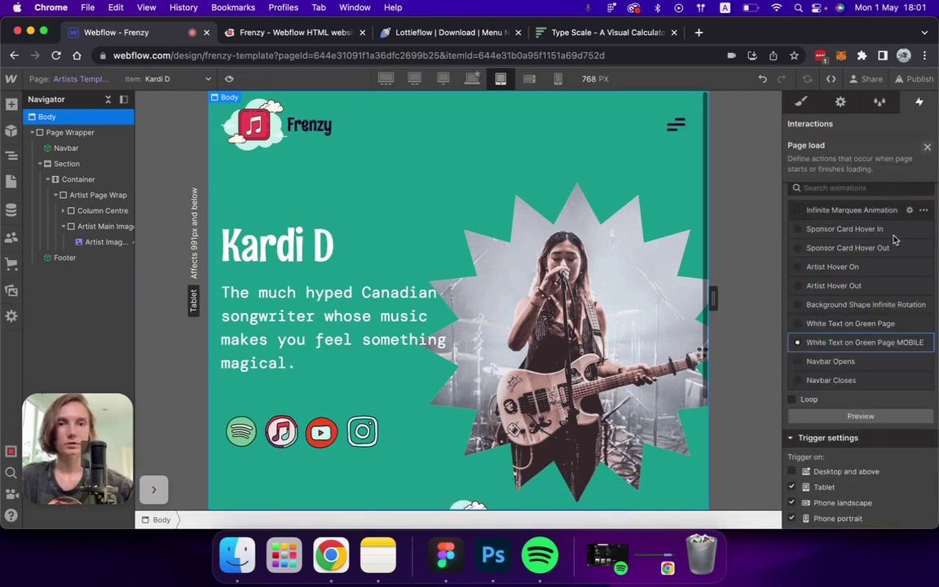
Delete the Nav Link Text Color action from the White Text on Green Page MOBILE animation, check its remaining actions and save.
click(867, 346)
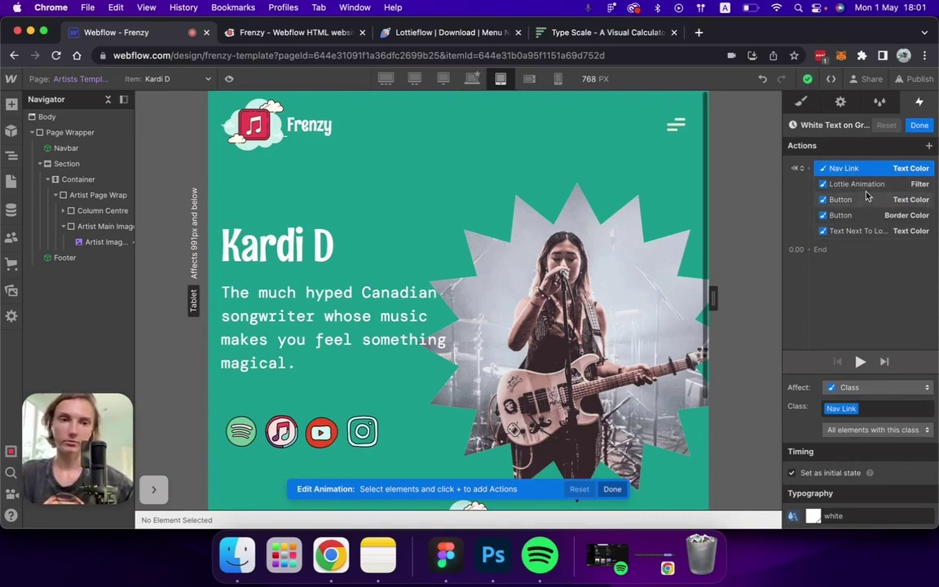
key(Delete)
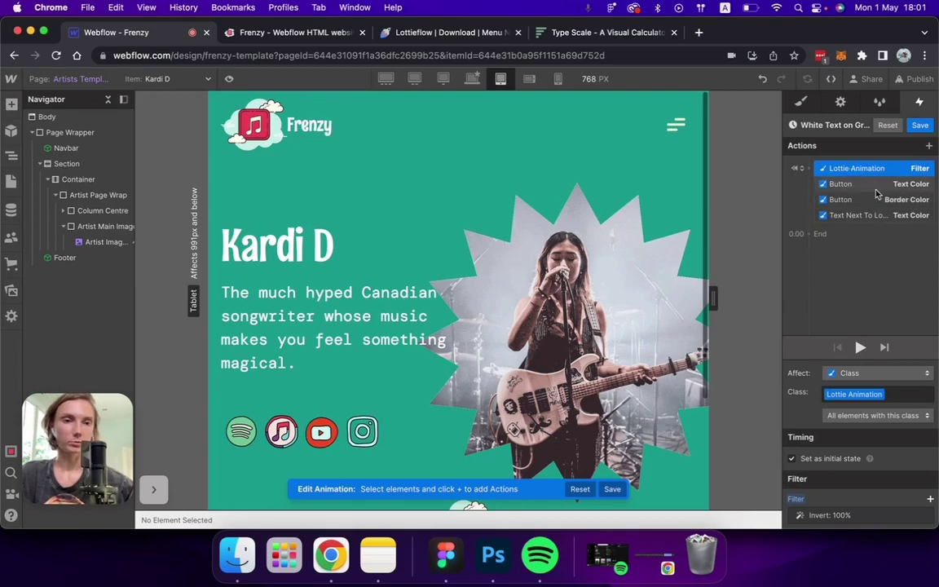
click(865, 188)
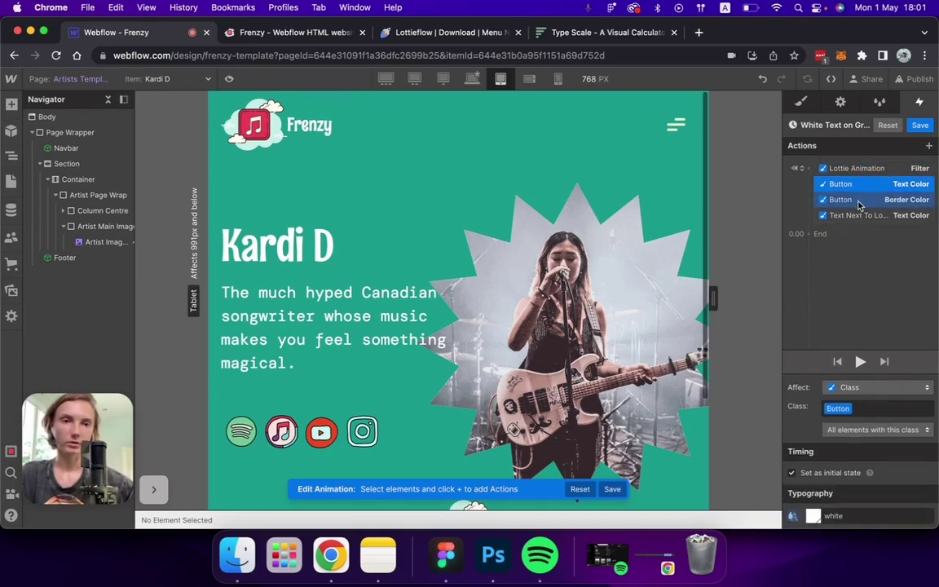
click(858, 202)
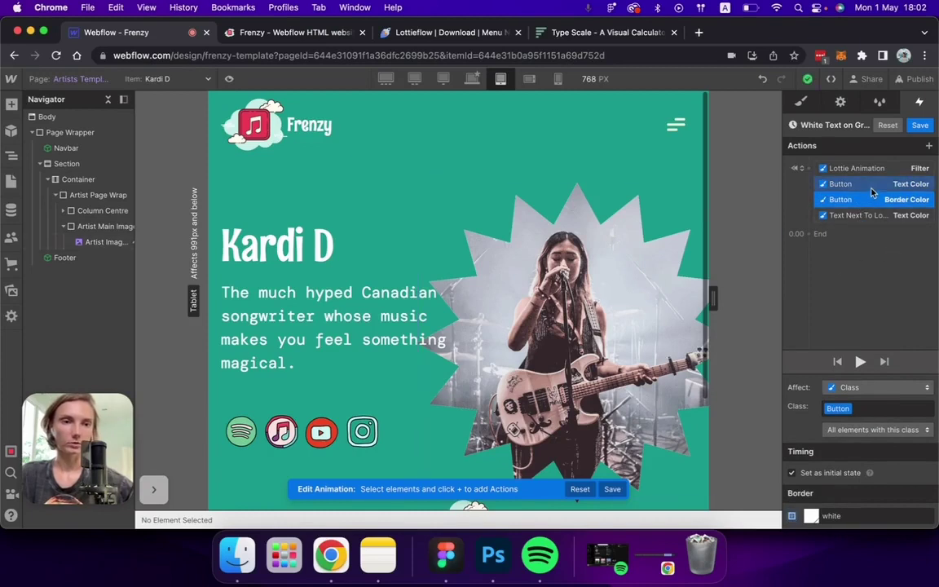
click(867, 217)
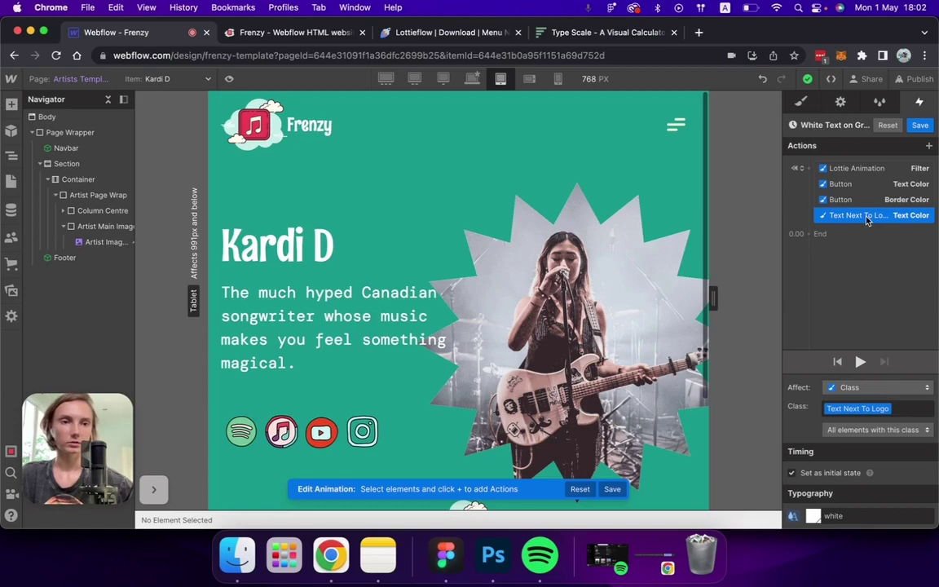
click(919, 126)
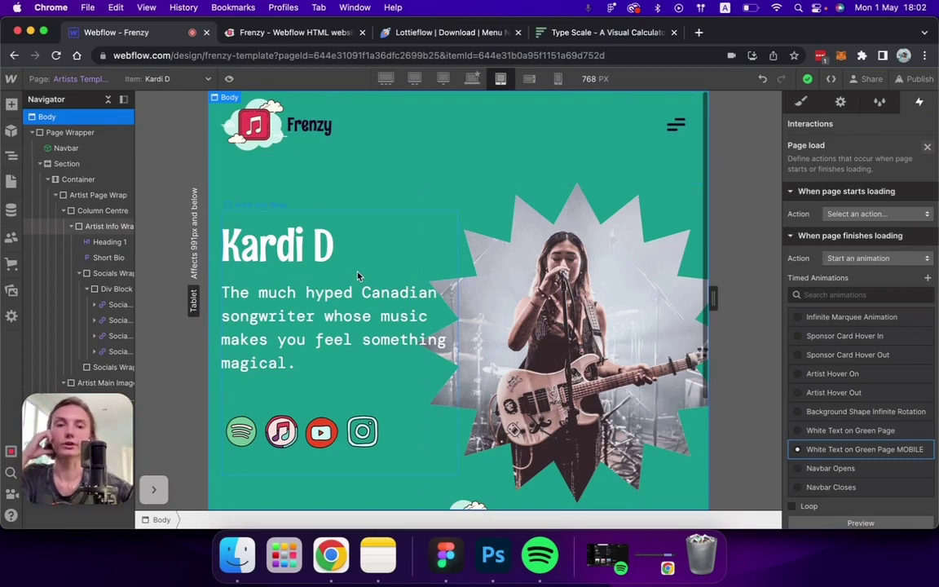
Preview the Kardi D page at a larger desktop breakpoint.
click(229, 79)
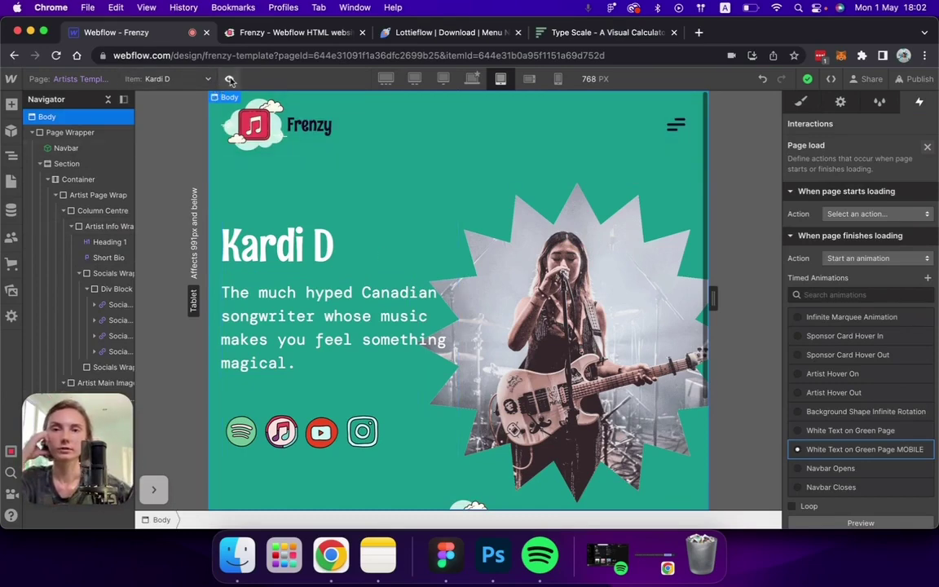
click(479, 78)
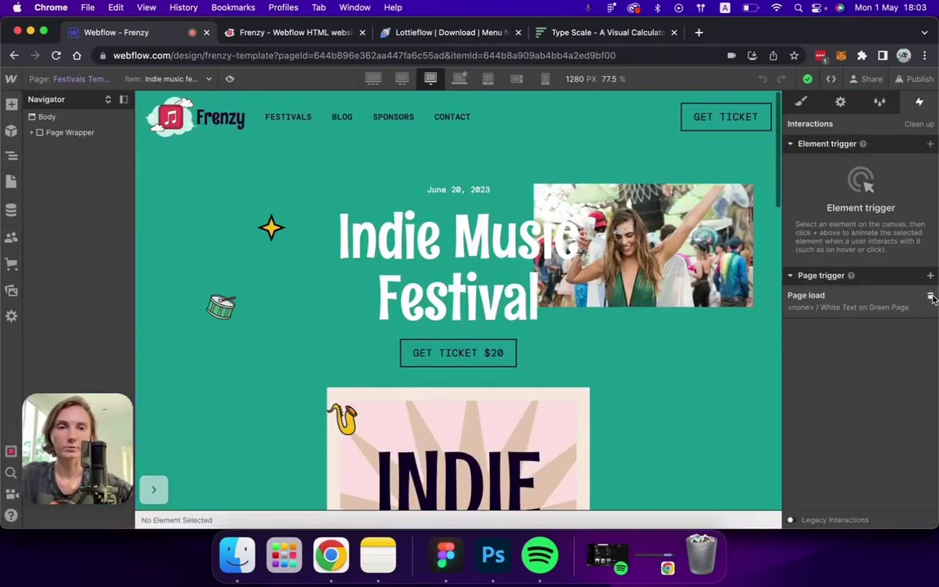
Delete the Festivals template's page load trigger and remove the white text color from the Festival Page Hero Wrap on the base breakpoint.
click(930, 297)
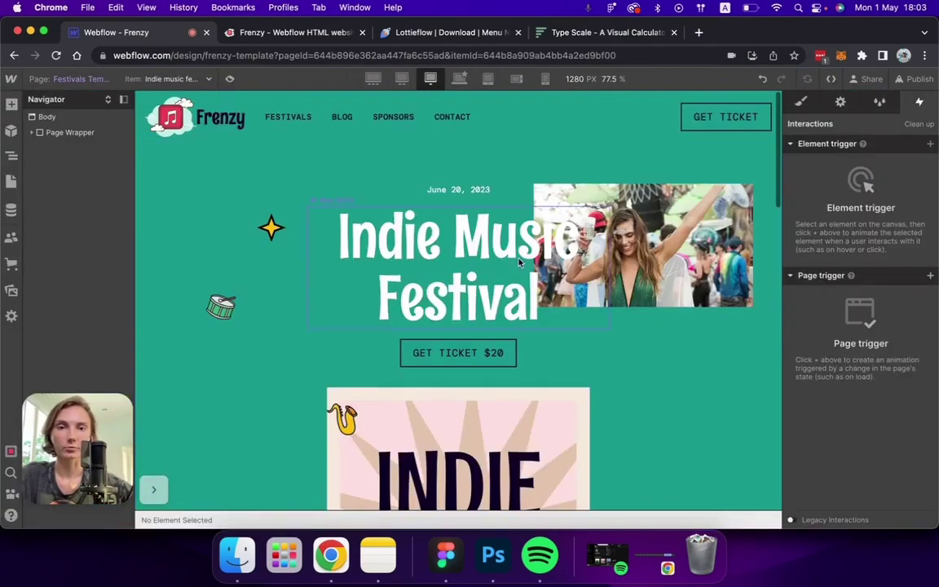
click(213, 189)
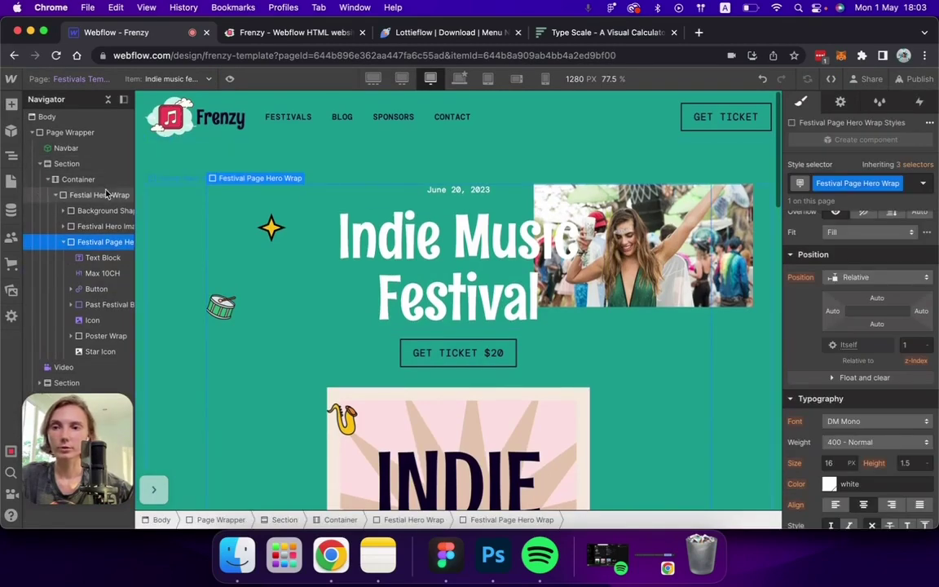
click(187, 189)
click(102, 242)
click(460, 79)
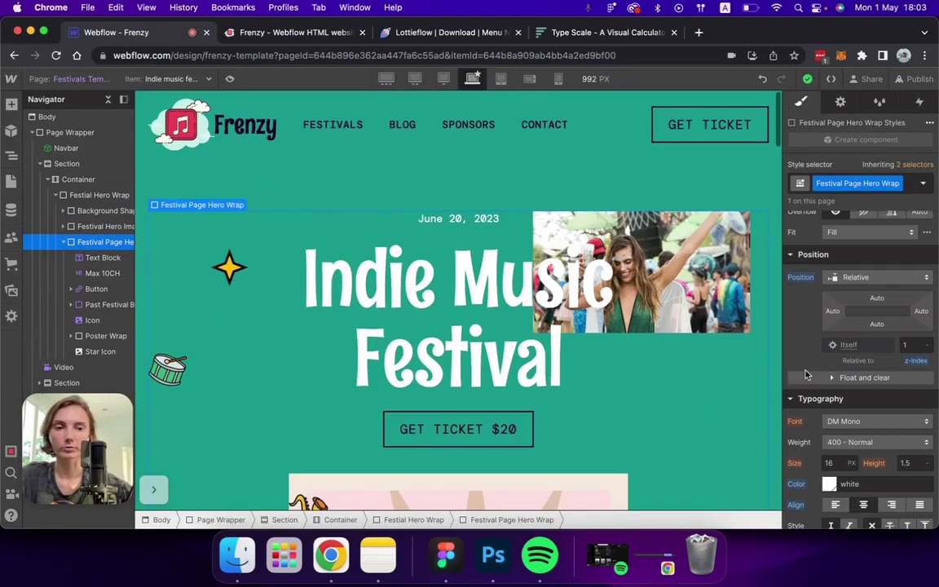
Preview the whole Indie music festival page at the 992 px desktop breakpoint, from the hero down to the footer.
key(super+shift+p)
scroll(441, 326, down, 10)
scroll(433, 318, down, 10)
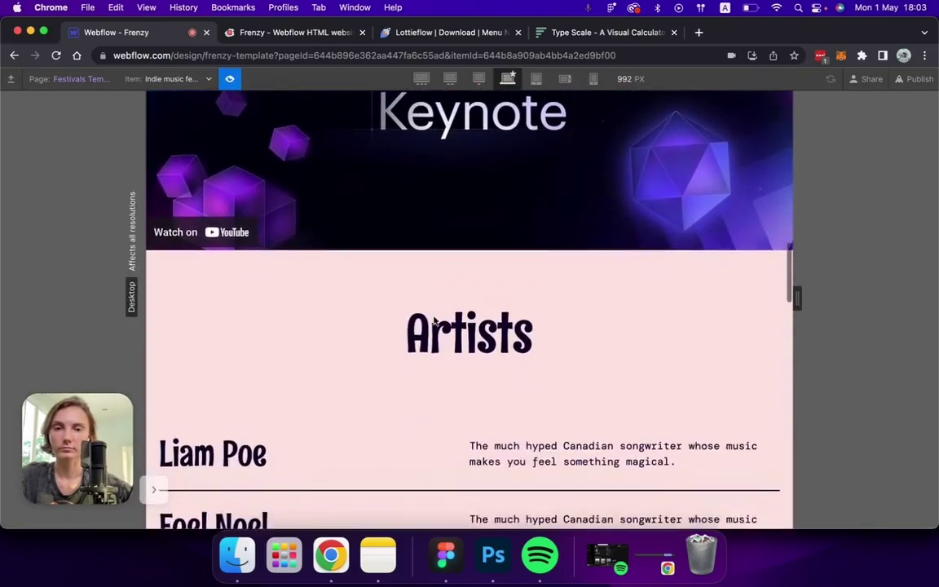
scroll(433, 318, down, 10)
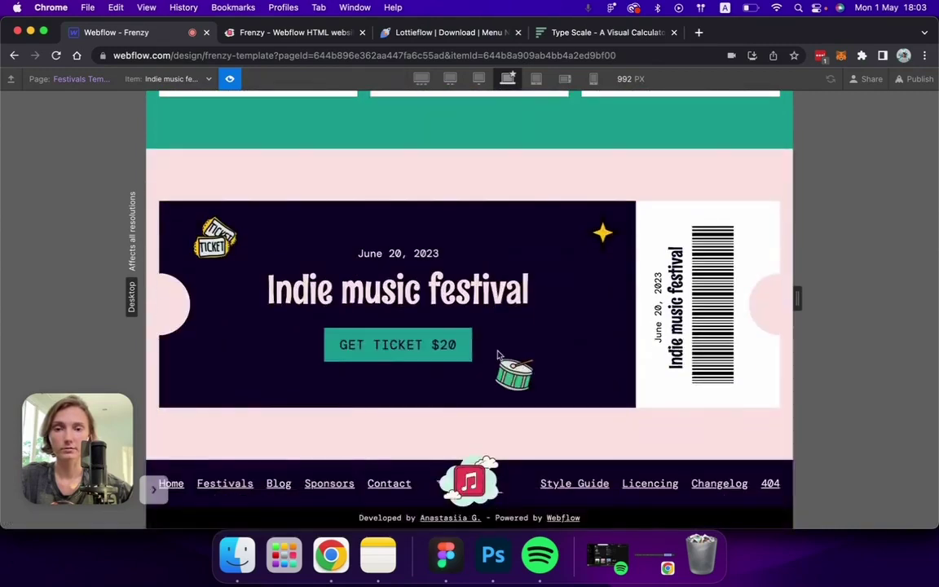
scroll(499, 352, up, 20)
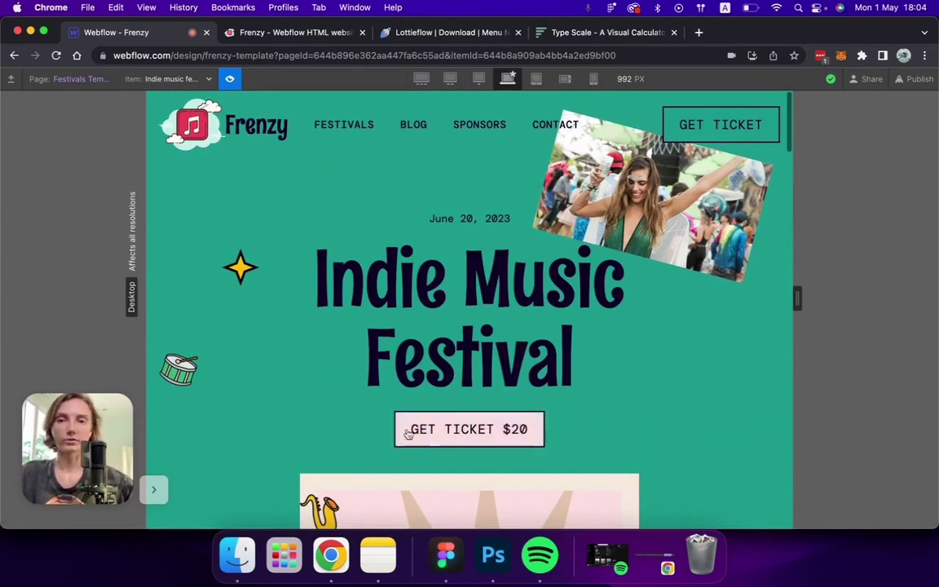
click(229, 78)
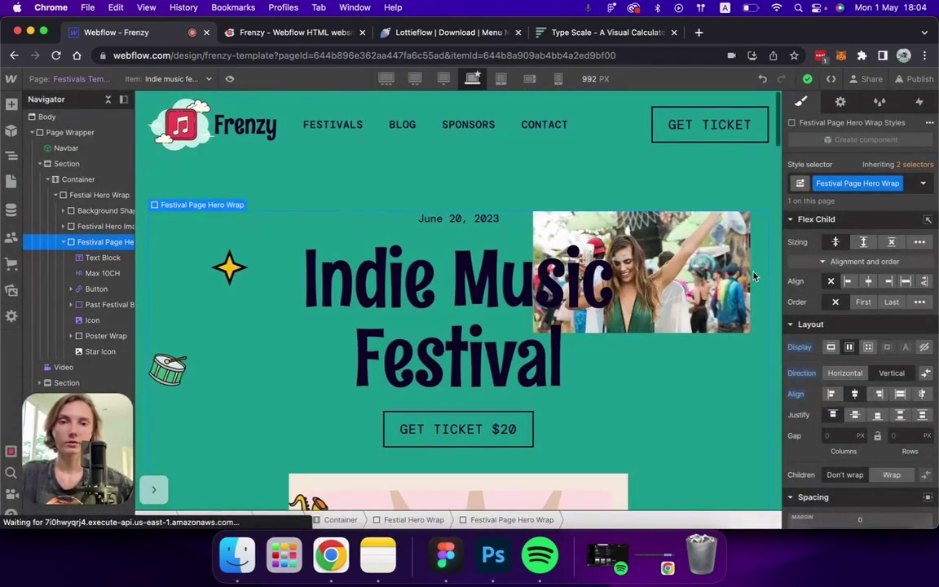
Clean up the unused interactions by deleting the White Text on Green Page and White Text on Green Page MOBILE animations.
click(919, 101)
click(921, 123)
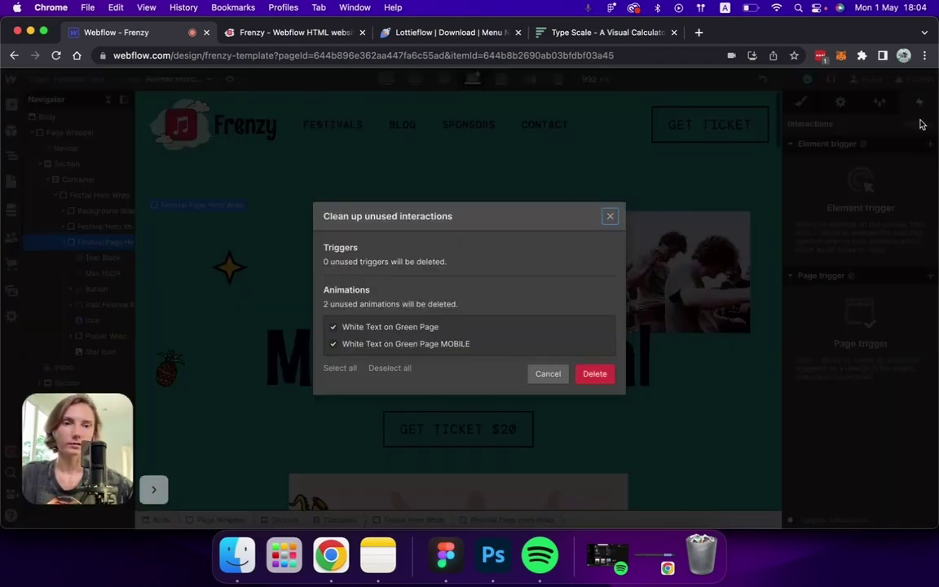
click(593, 374)
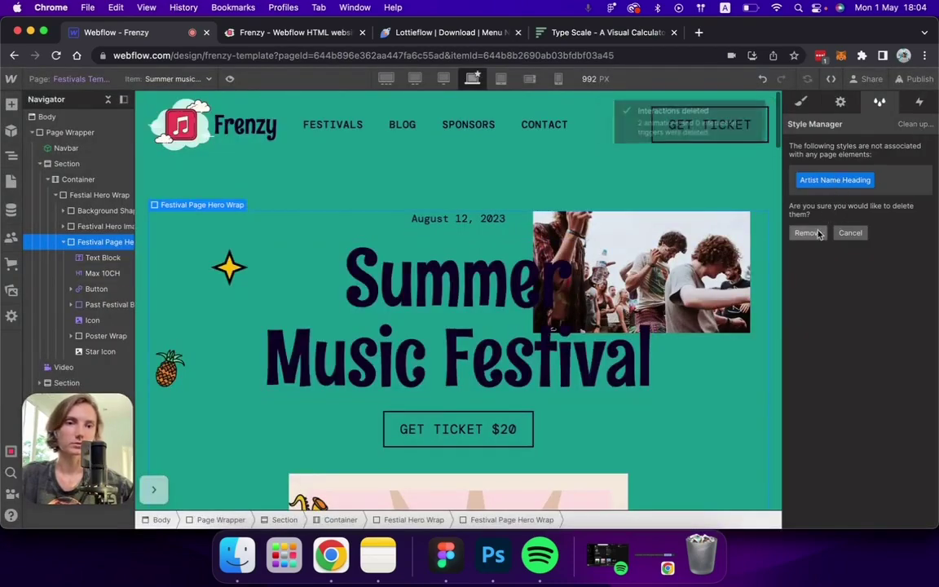
Remove the unused Artist Name Heading style and save a backup of the site without a description.
click(807, 233)
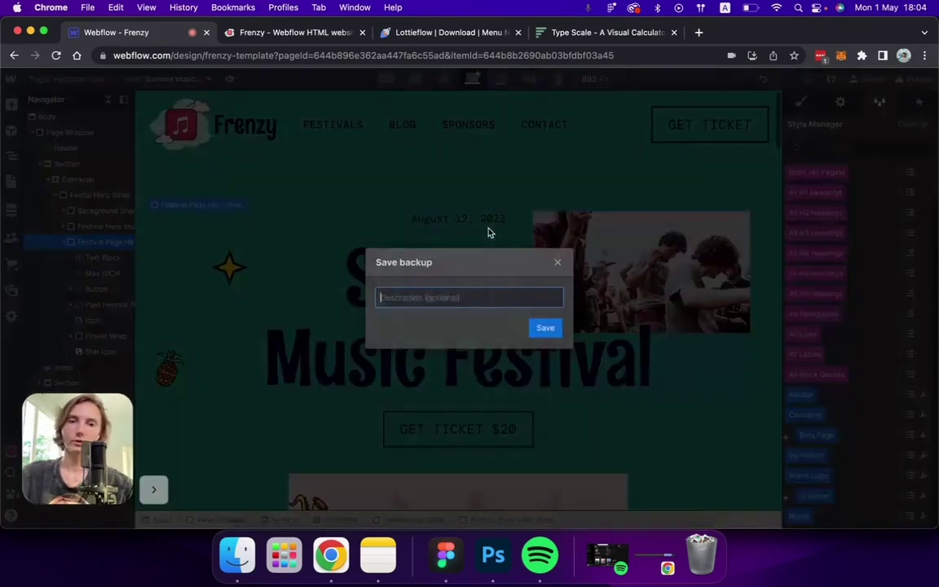
key(super+shift+s)
click(548, 327)
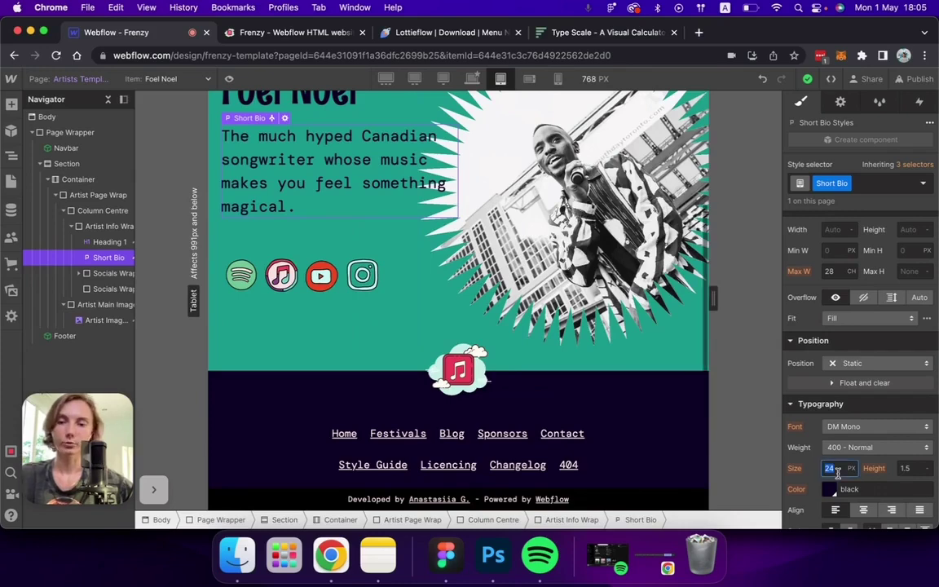
Set the Short Bio's text size to 21.33 px on the 768 px tablet breakpoint and switch to the mobile landscape breakpoint.
text(21.33)
key(Return)
scroll(558, 303, up, 1)
scroll(559, 304, up, 4)
click(529, 78)
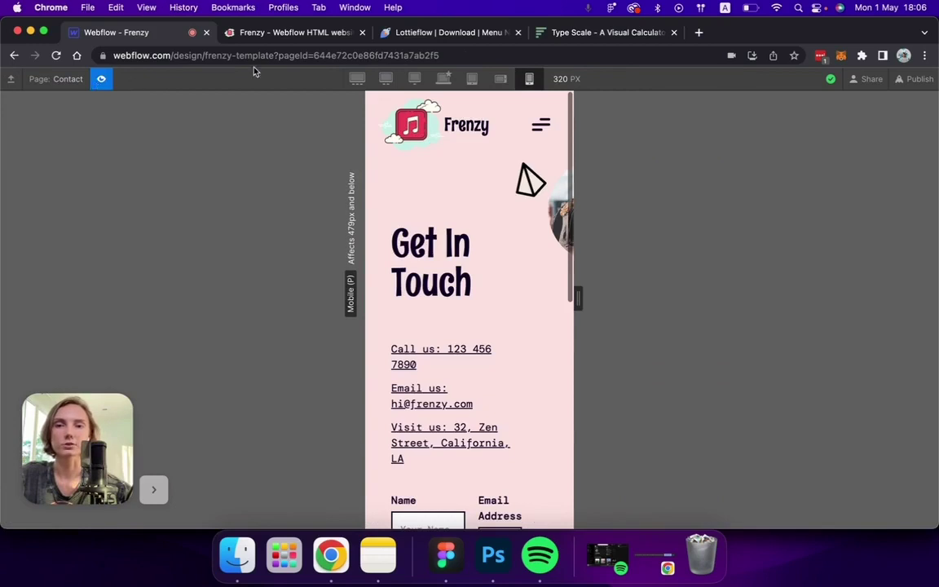
Leave the preview and examine the Contact page's form and layout on the 768 px tablet breakpoint.
key(super+shift+p)
click(437, 78)
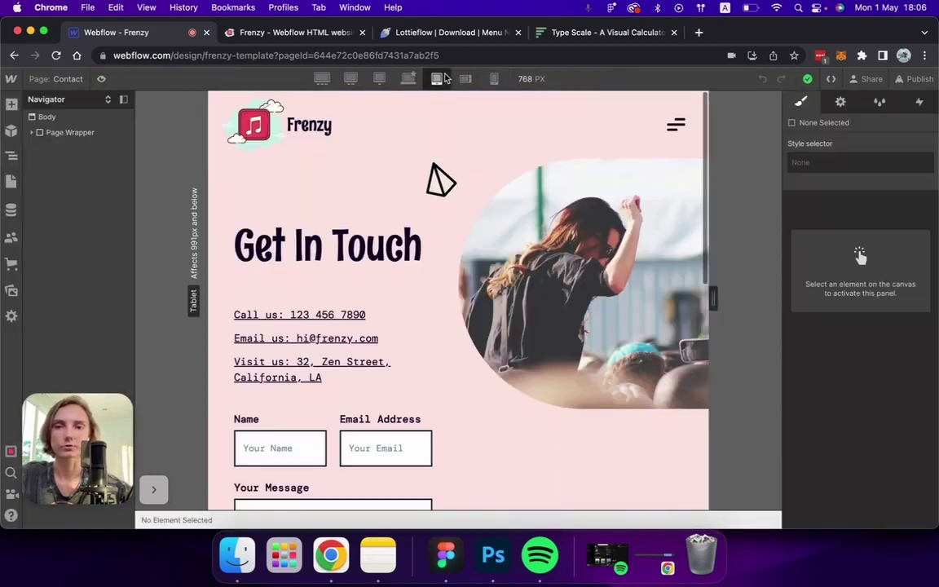
scroll(460, 322, down, 5)
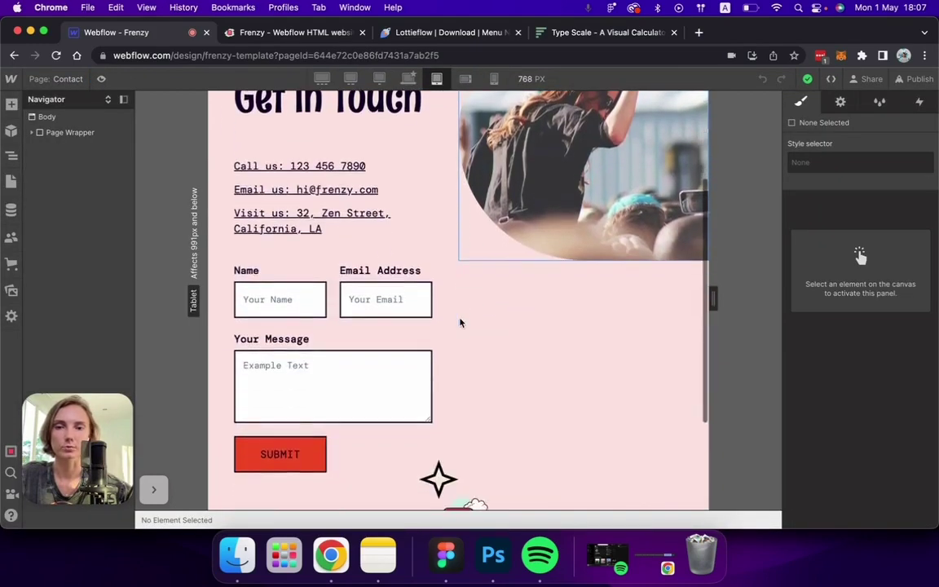
click(333, 266)
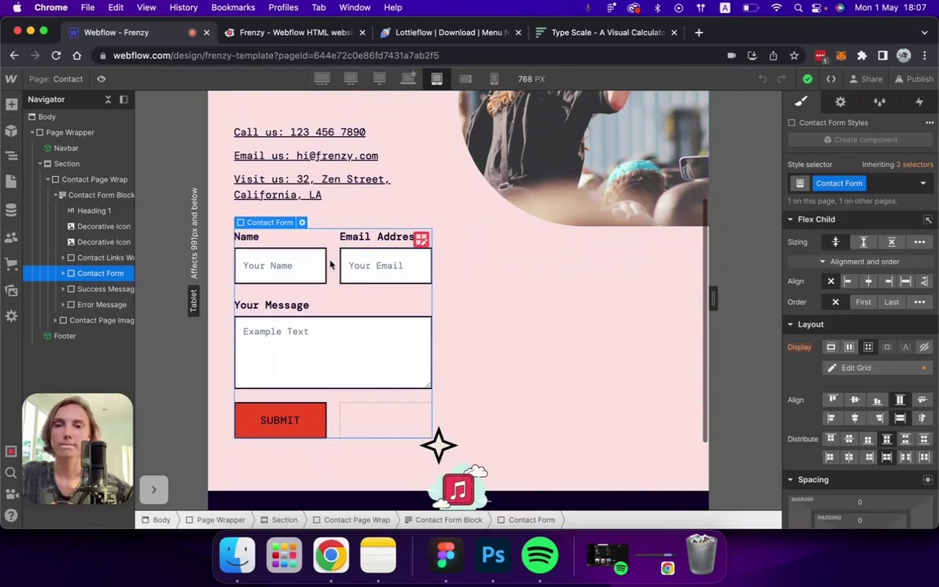
click(477, 236)
scroll(476, 235, up, 5)
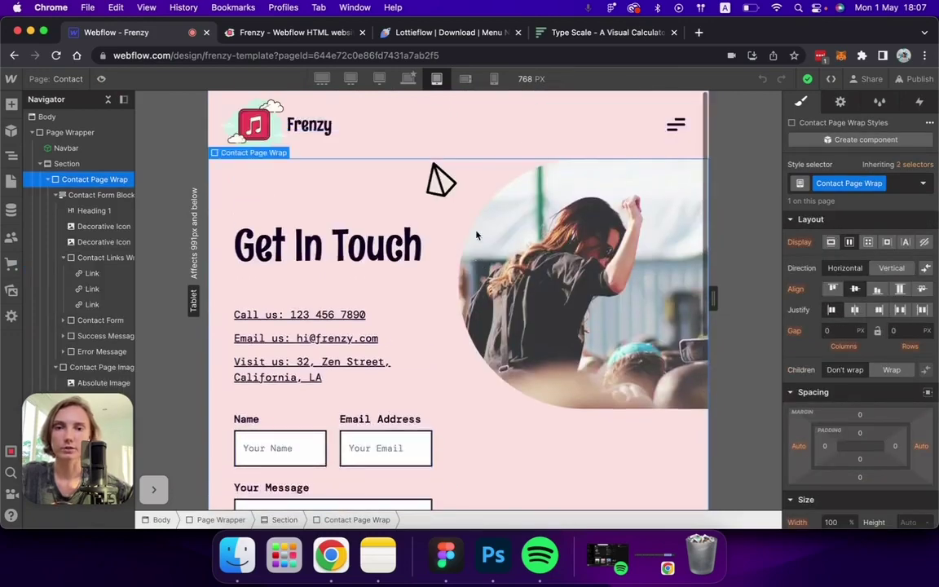
Set the Contact Page Image Wrap's width to 35% on the tablet breakpoint and check the page down to the footer.
click(379, 277)
click(571, 310)
scroll(844, 371, down, 2)
click(831, 358)
key(shift+Up)
key(shift+Down)
key(shift+Down)
key(shift+Down)
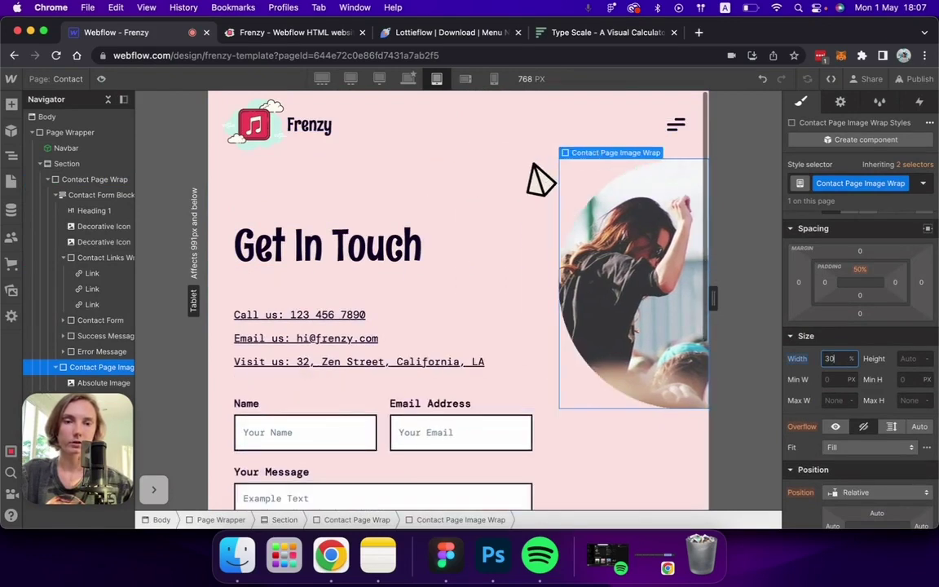
key(Up)
key(Up)
key(Up)
key(Up)
key(Up)
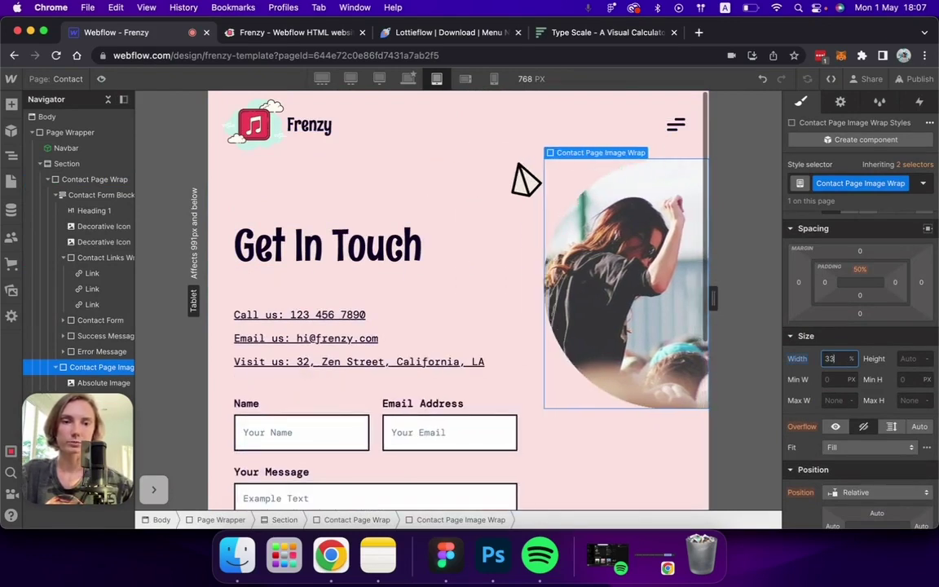
scroll(652, 352, down, 5)
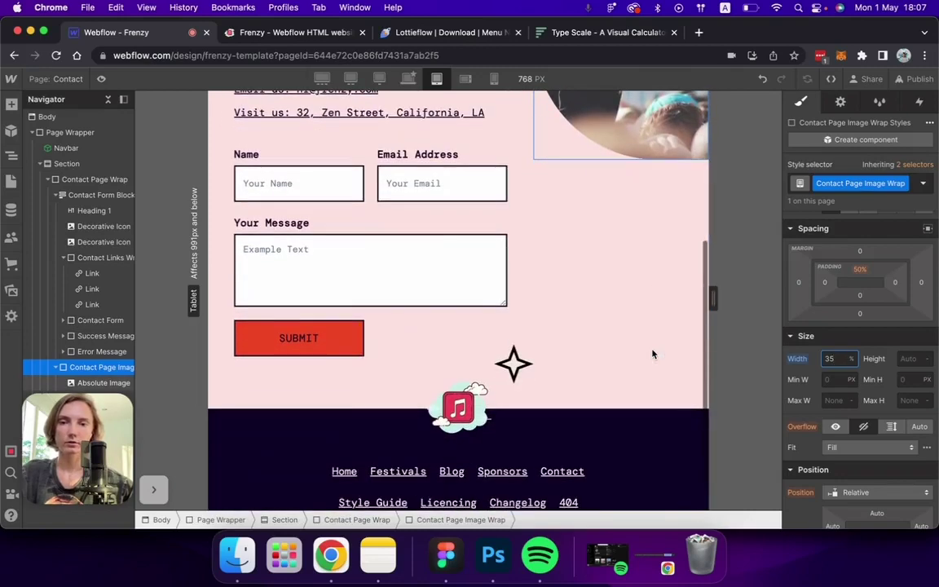
scroll(453, 228, up, 5)
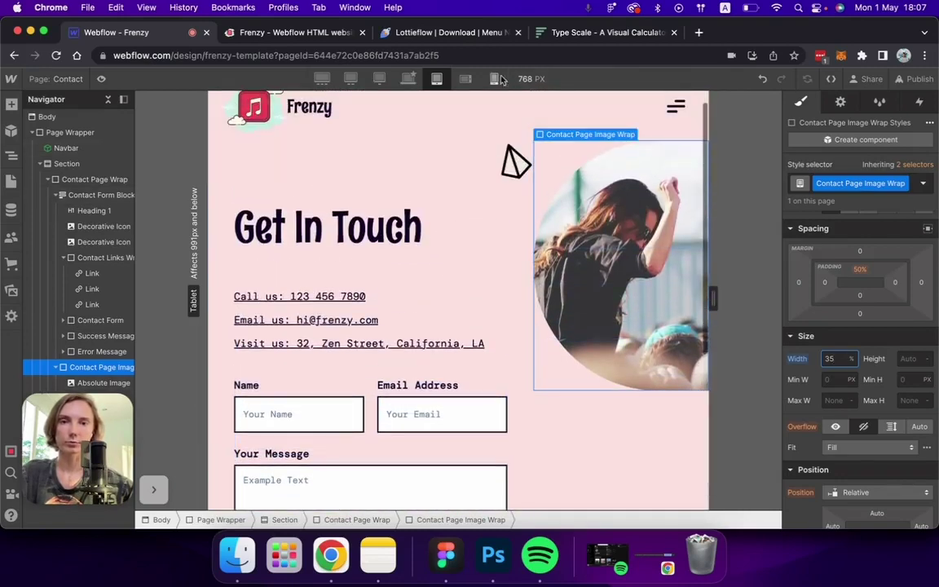
Set the Contact Page Image Wrap's position to Absolute on the 568 px mobile landscape breakpoint.
click(465, 79)
scroll(864, 391, down, 2)
click(877, 421)
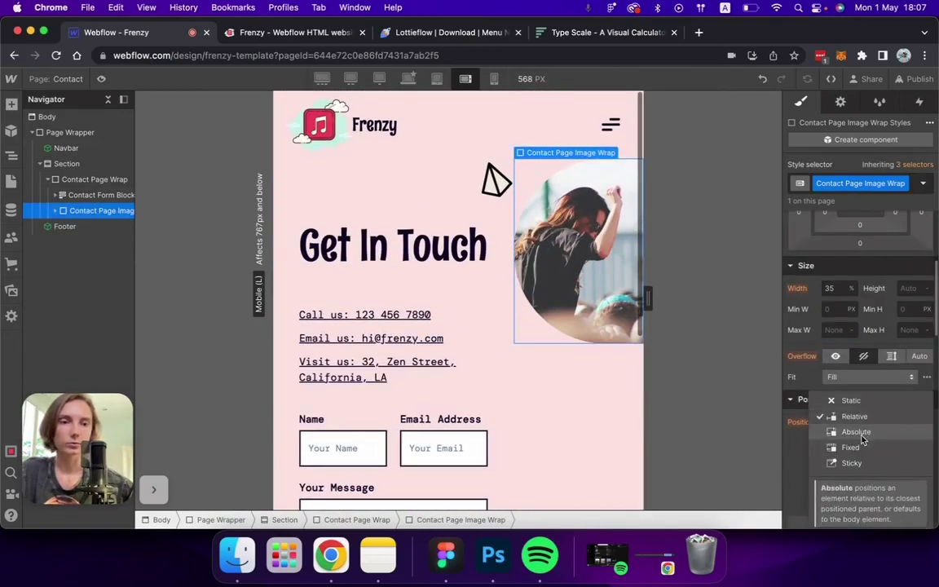
click(856, 429)
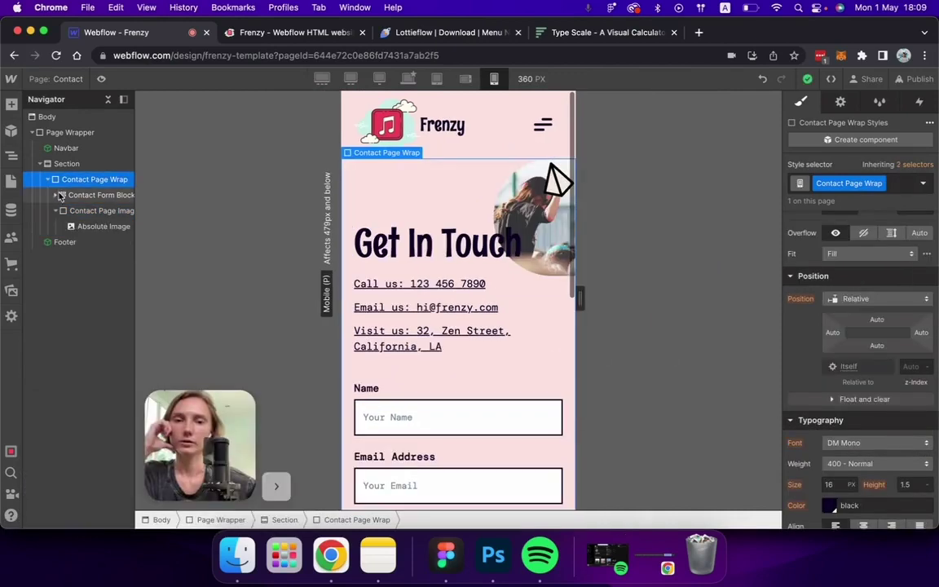
scroll(448, 299, down, 15)
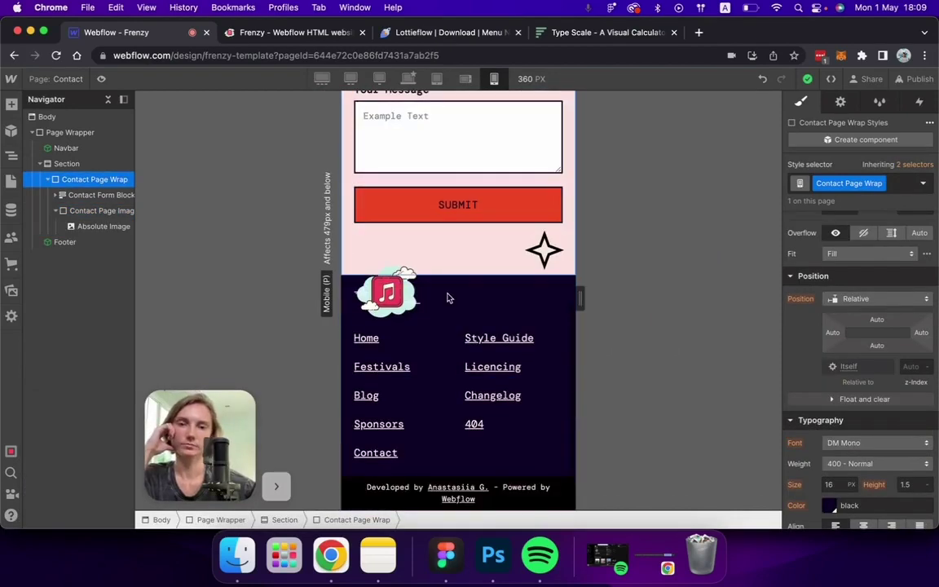
scroll(448, 298, up, 15)
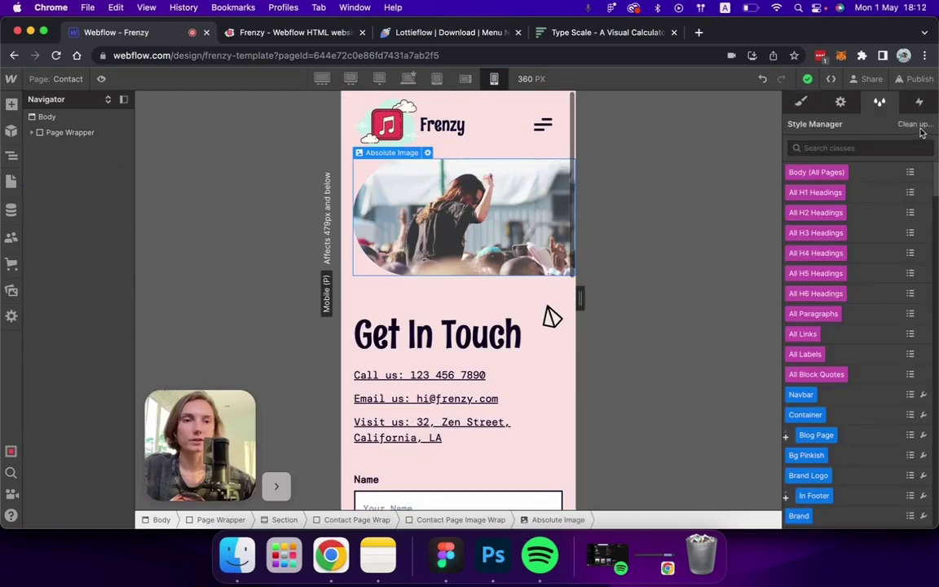
Run the clean-up of unused styles and of unused interactions from the Contact page.
click(914, 124)
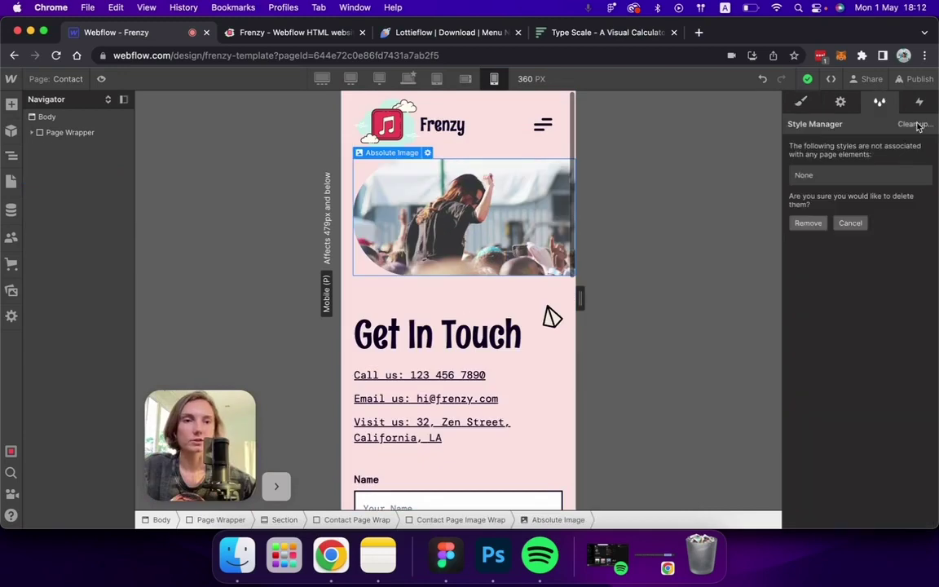
click(810, 224)
click(920, 101)
click(921, 124)
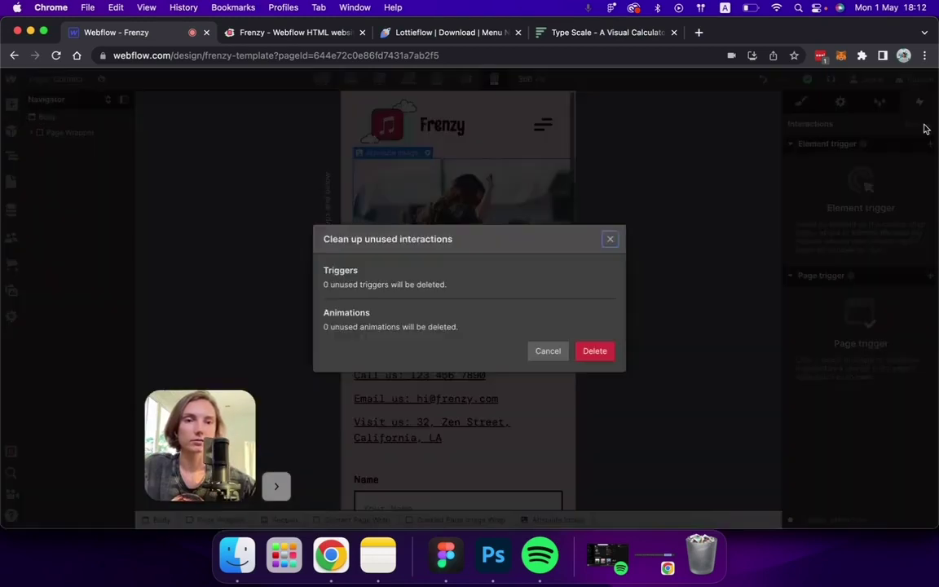
click(594, 352)
Open the Home page and publish the site to the frenzy-template.webflow.io staging domain.
click(57, 78)
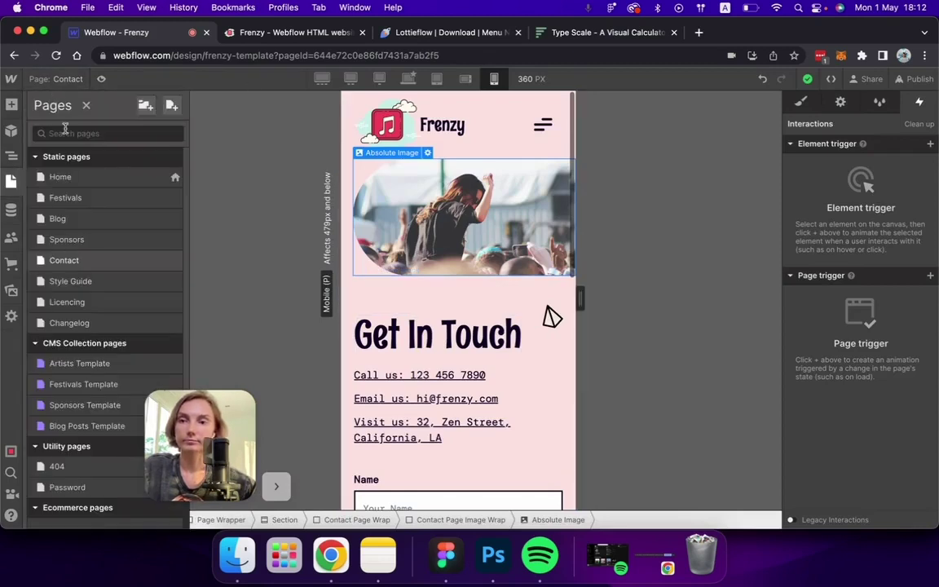
click(62, 176)
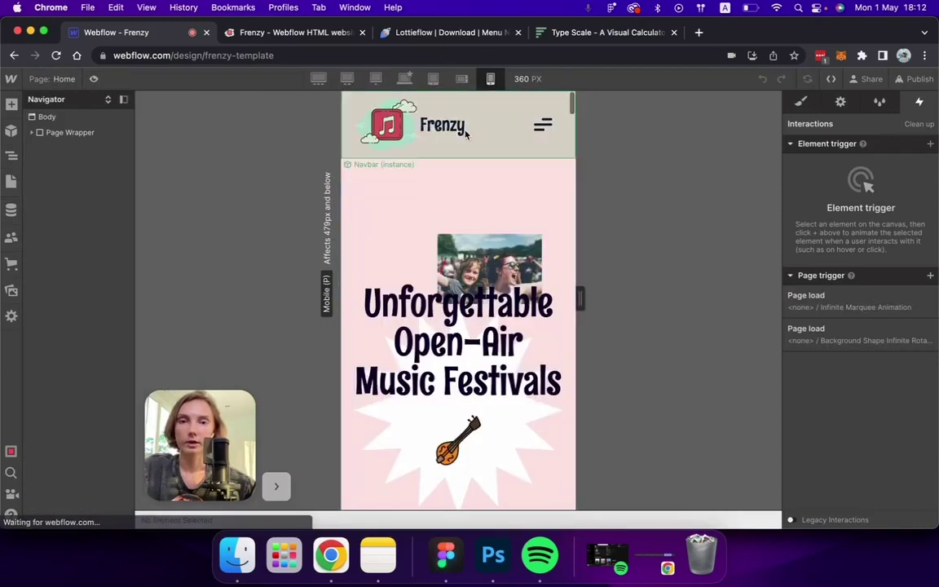
click(921, 81)
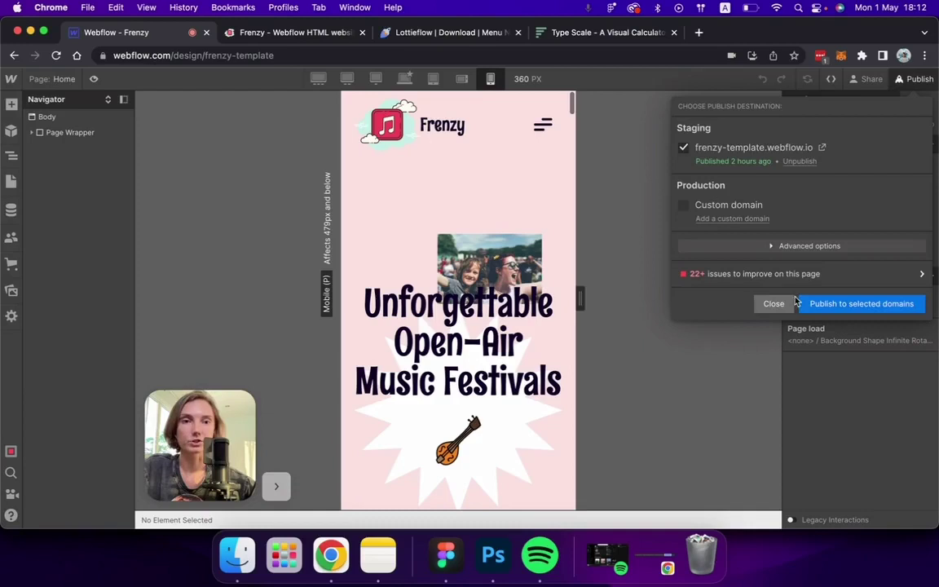
click(827, 306)
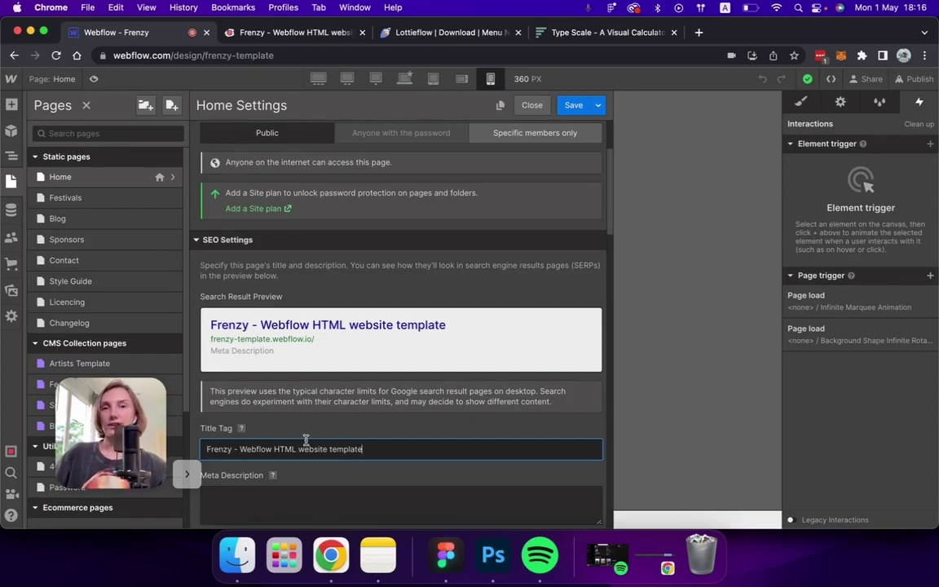
click(195, 474)
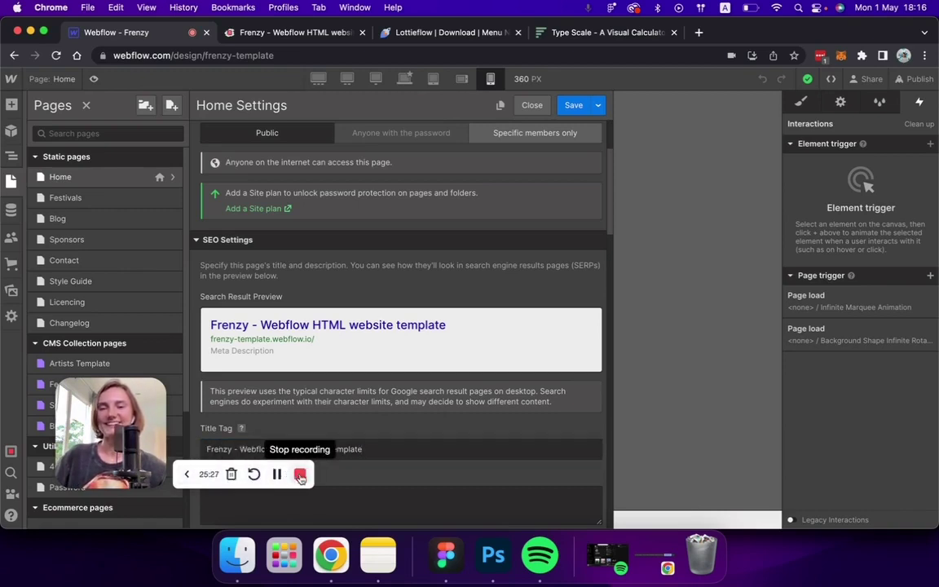